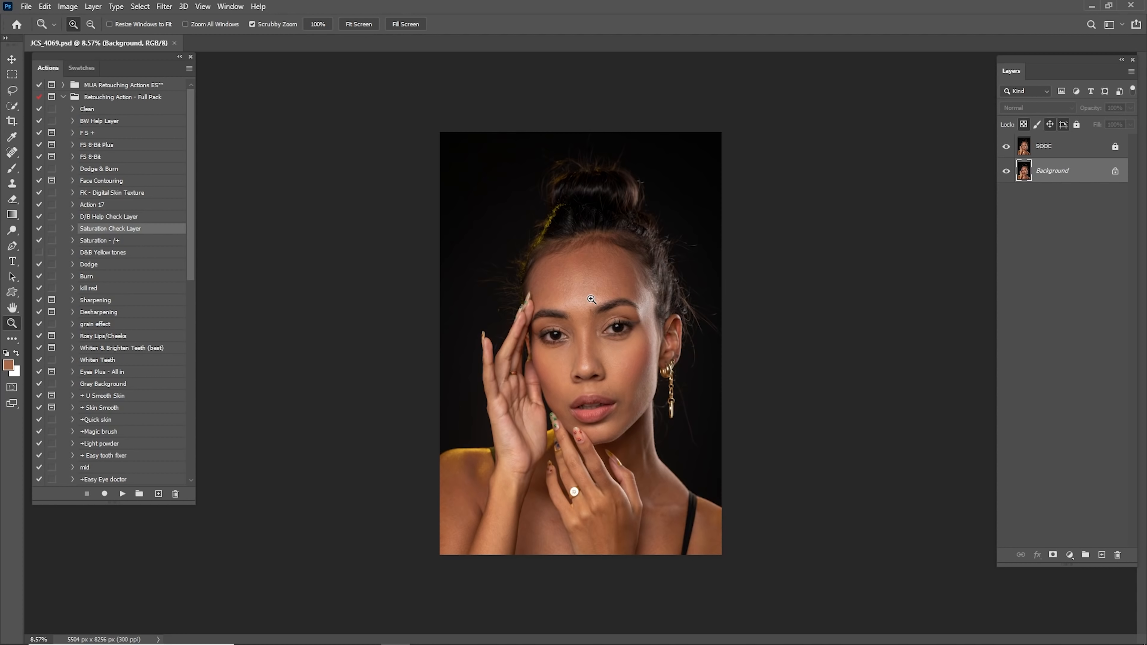
- Run the Clean action from the Retouching Action - Full Pack set and select the resulting clean layer
click(89, 110)
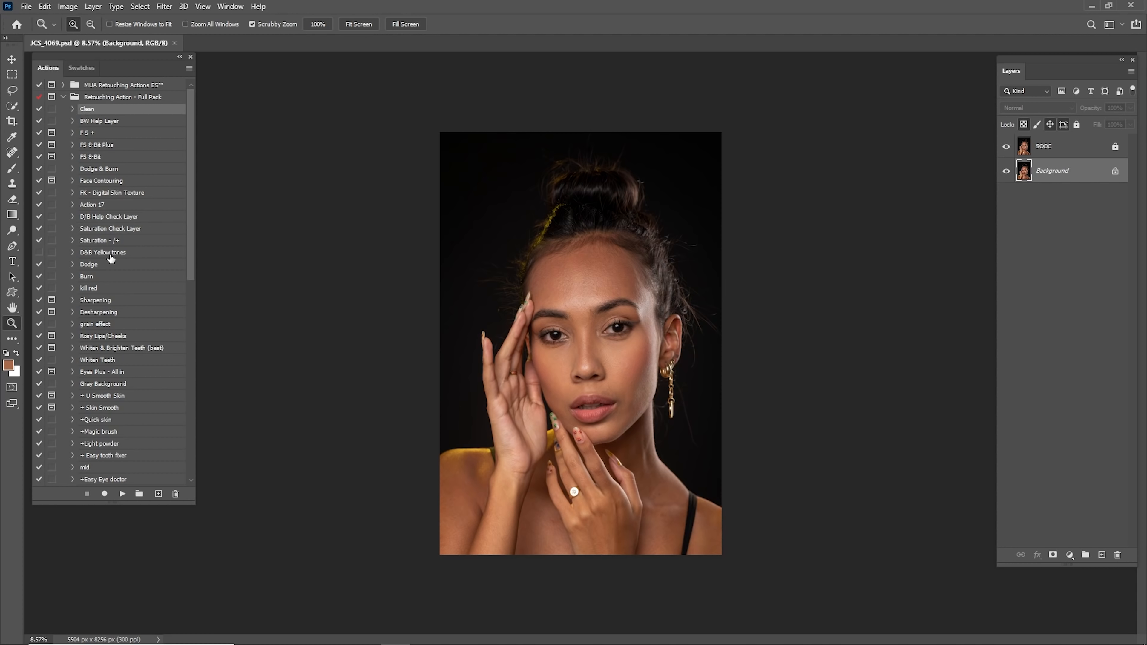
click(122, 494)
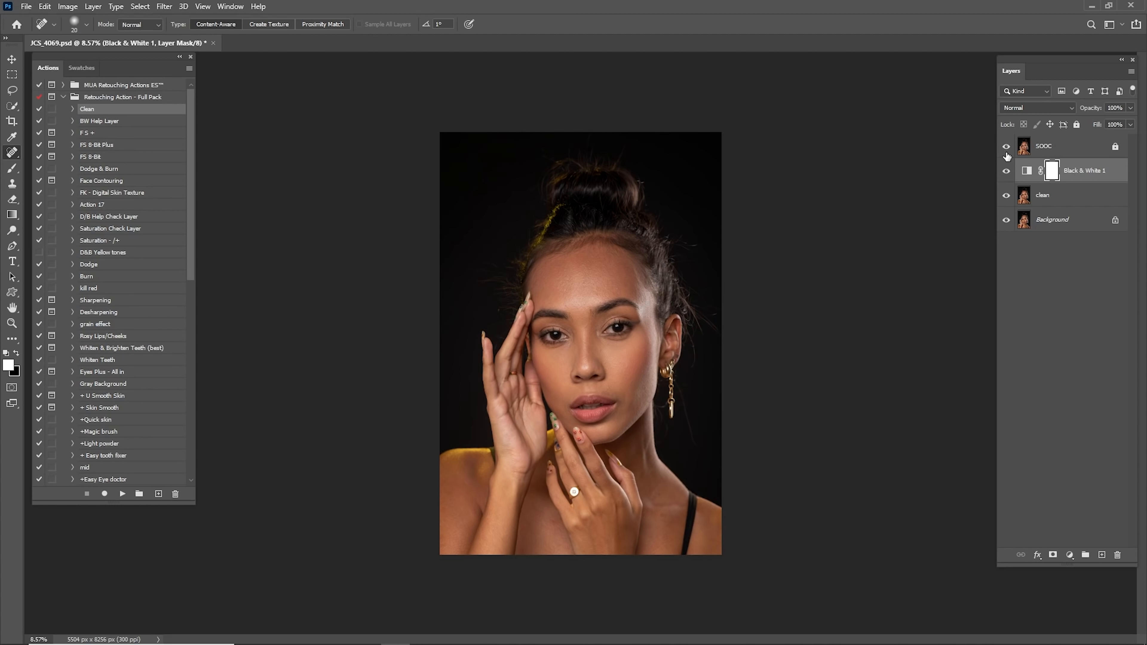
click(1045, 204)
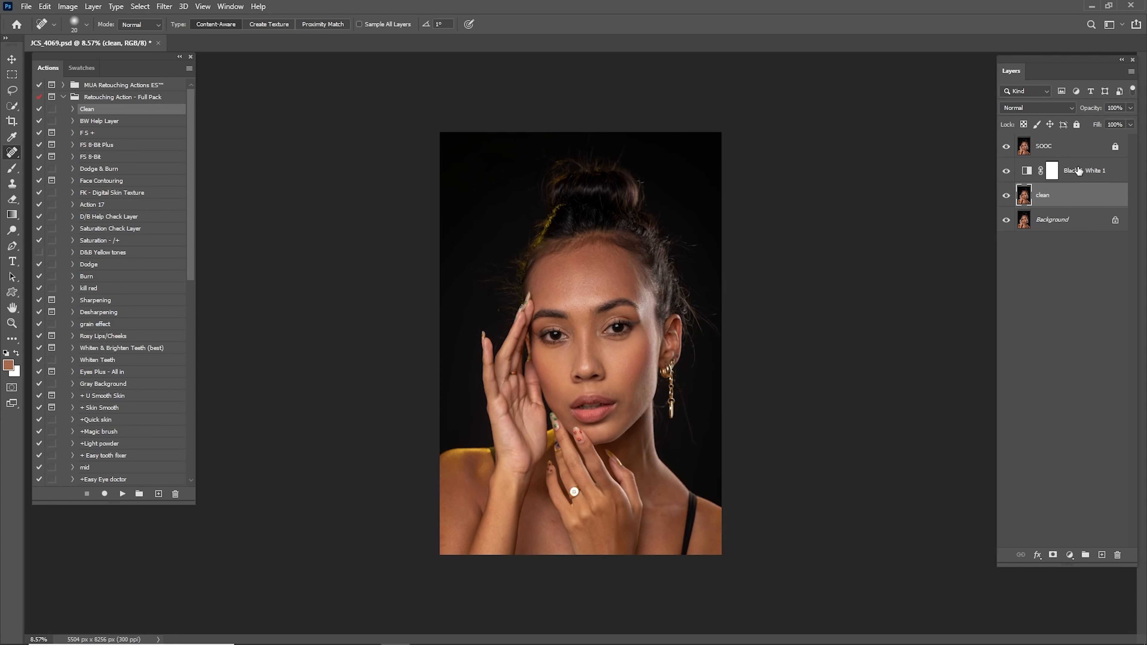
- Hide the SOOC and Black & White 1 layers and make the clean layer active for retouching
click(1047, 153)
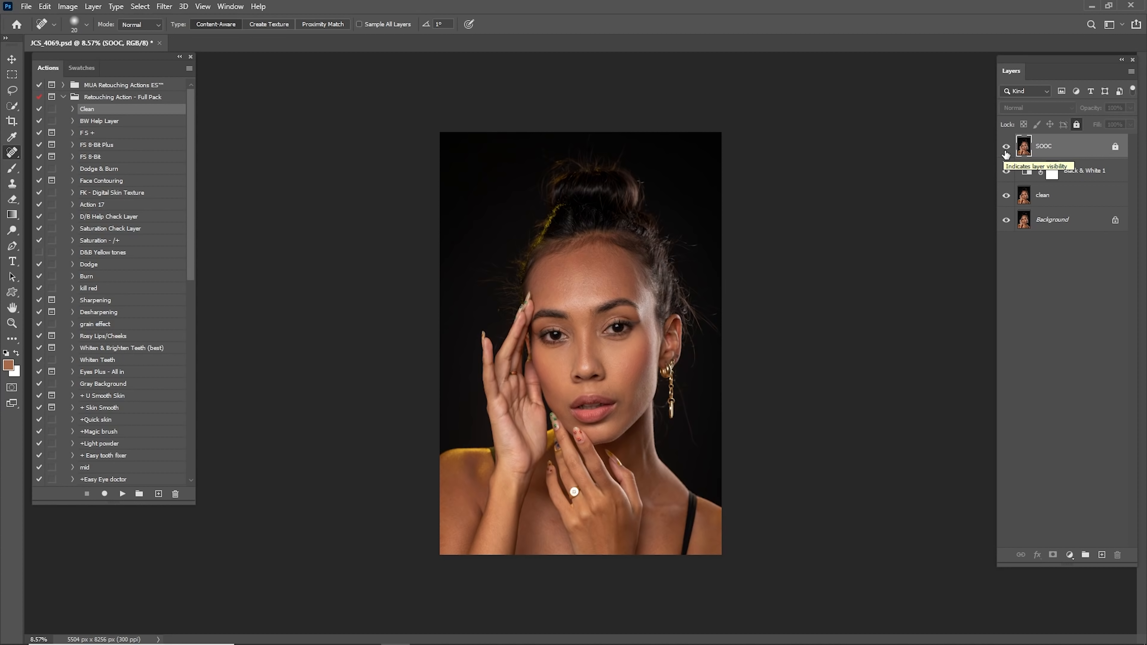
click(1006, 148)
click(1006, 170)
click(1041, 196)
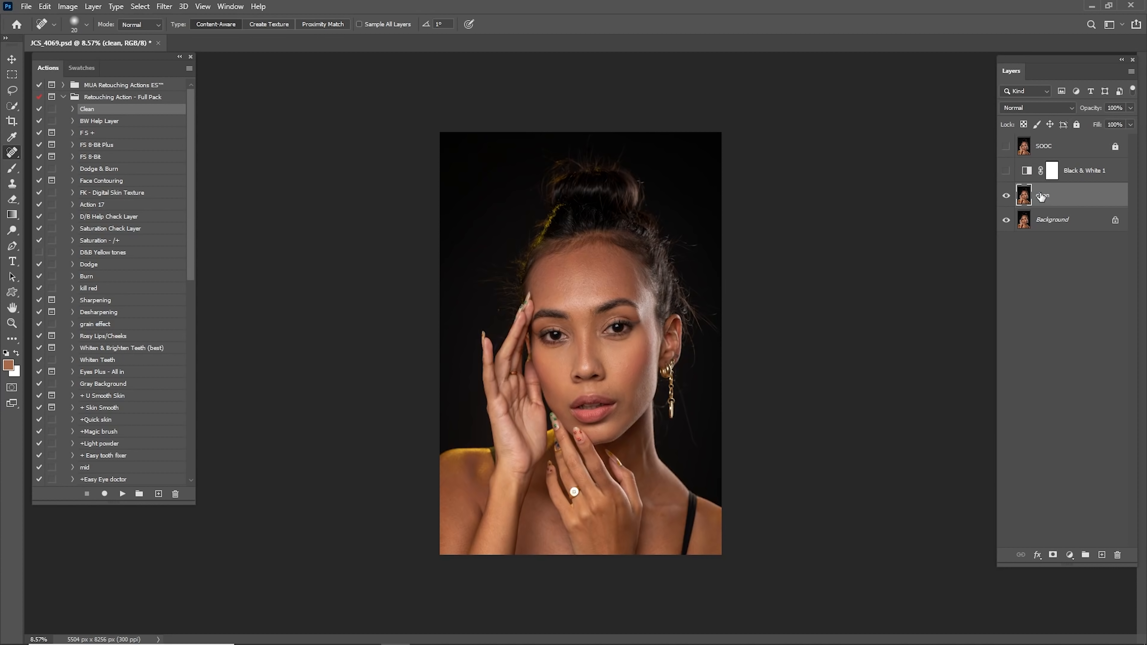
- Switch to the Healing Brush and heal a blemish above the earring-side eyebrow, sampling clean skin beside it
key(z)
drag(589, 296, 624, 318)
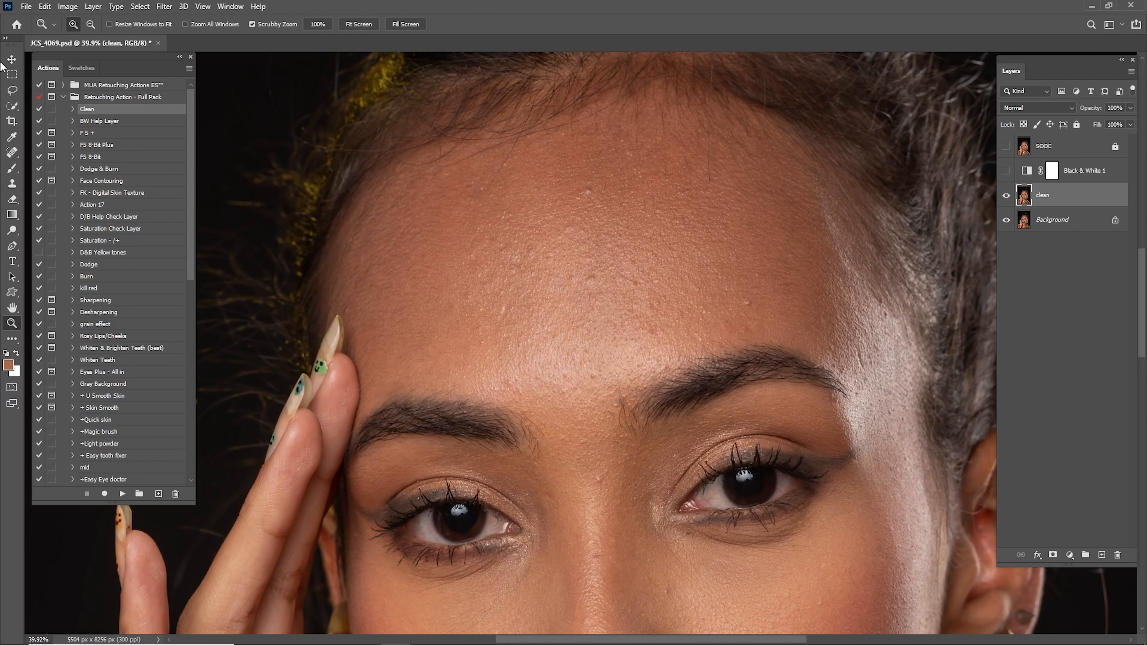
click(18, 155)
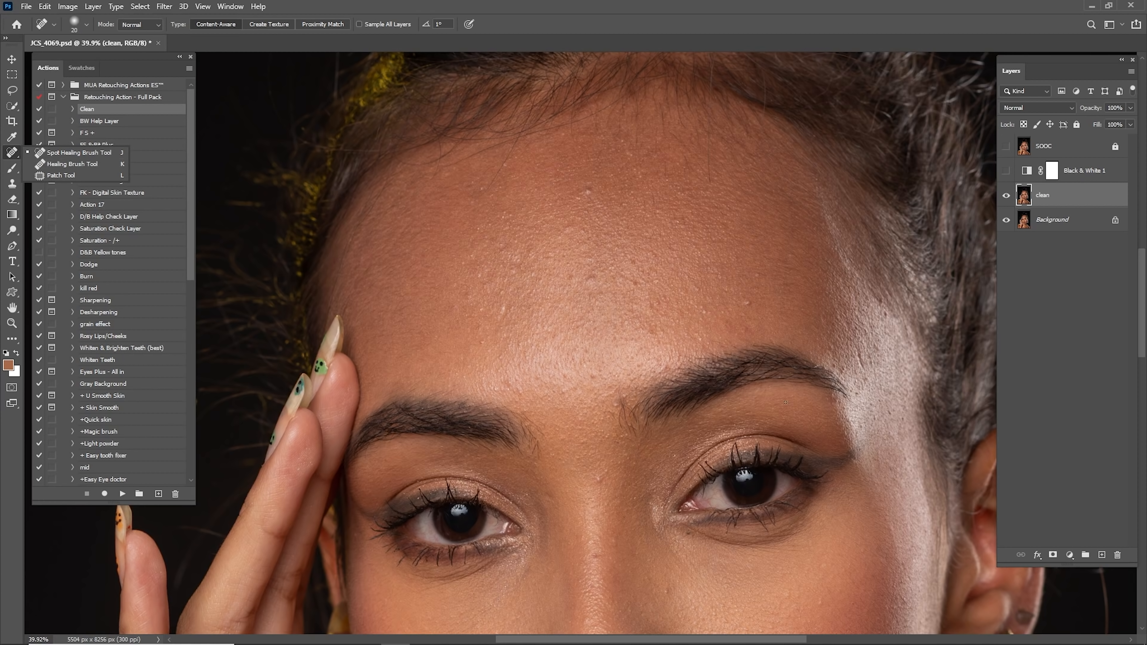
drag(625, 286, 633, 290)
scroll(597, 201, up, 5)
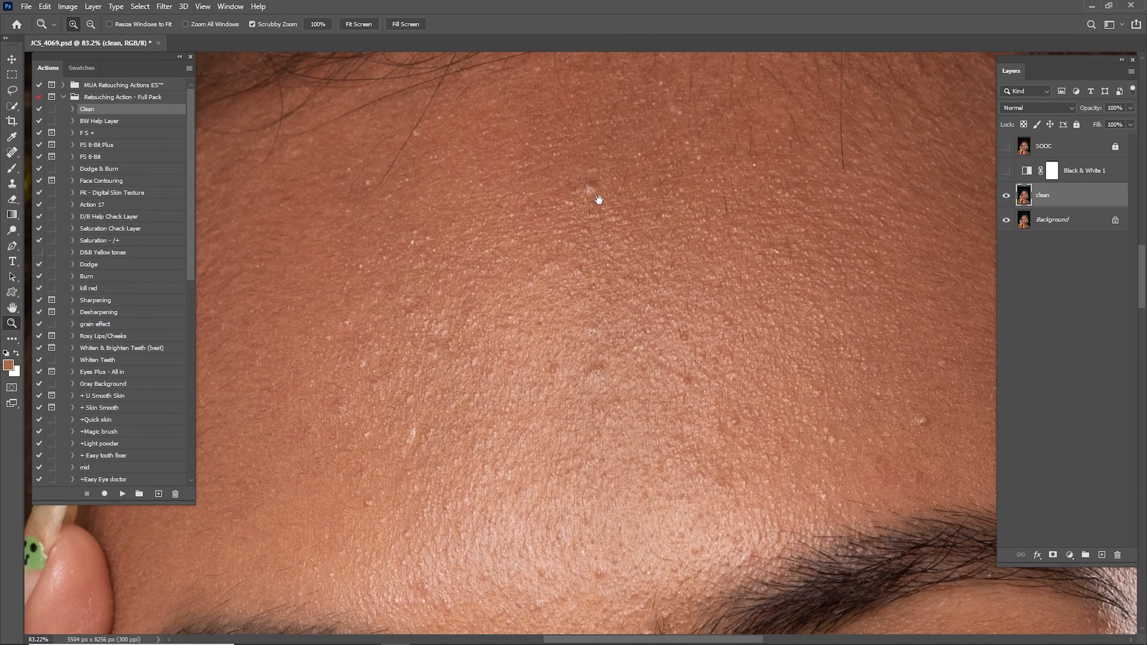
key(shift+j)
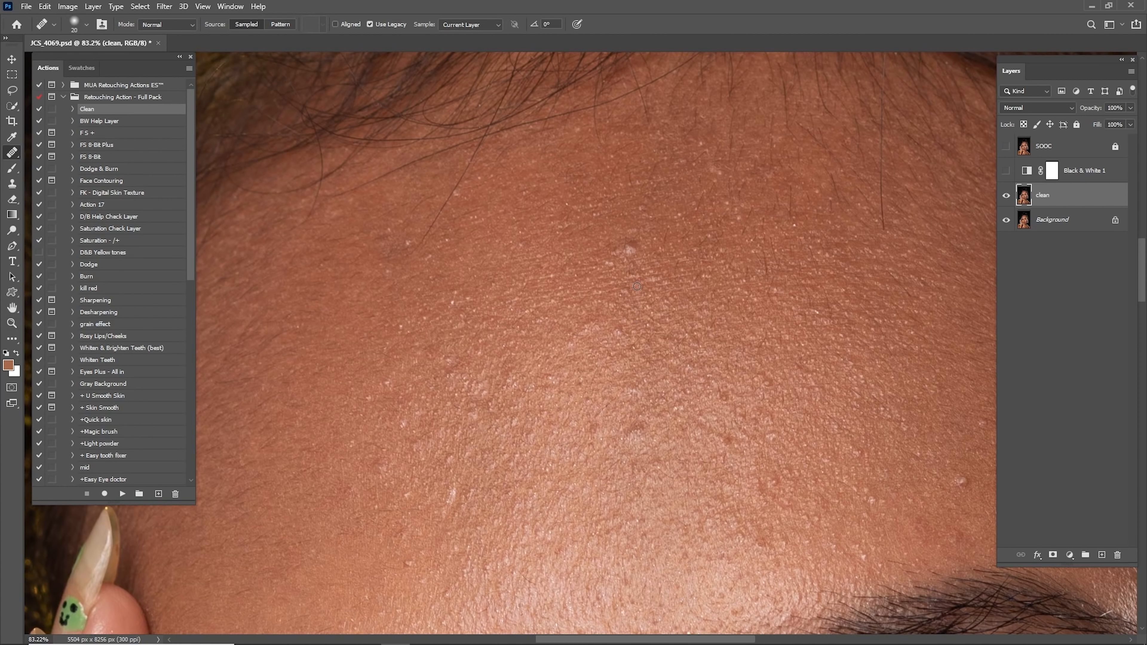
mouse_move(653, 309)
mouse_down()
mouse_move(507, 243)
mouse_move(427, 184)
mouse_up()
alt+click(724, 324)
click(731, 355)
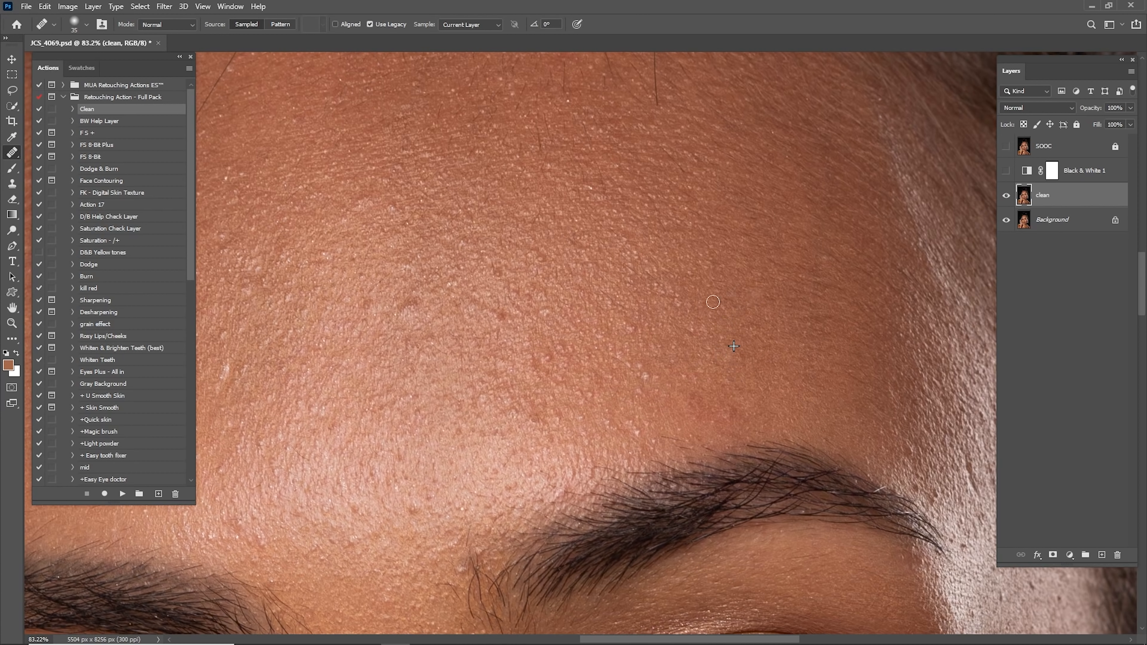
- Heal the small spots across the middle of the forehead on the clean layer, sampling nearby skin
scroll(729, 307, left, 5)
click(570, 342)
click(591, 342)
alt+click(540, 430)
click(529, 409)
alt+click(536, 367)
click(526, 342)
- Heal the bumps on the side of the forehead near the raised fingertips, resampling clean skin for each spot
drag(474, 300, 534, 384)
alt+click(517, 399)
click(541, 369)
alt+click(579, 447)
click(540, 378)
alt+click(495, 381)
click(494, 349)
alt+click(517, 354)
click(549, 329)
click(568, 315)
- Heal the blemishes just below the hairline on the raised-hand side of the forehead
alt+click(539, 383)
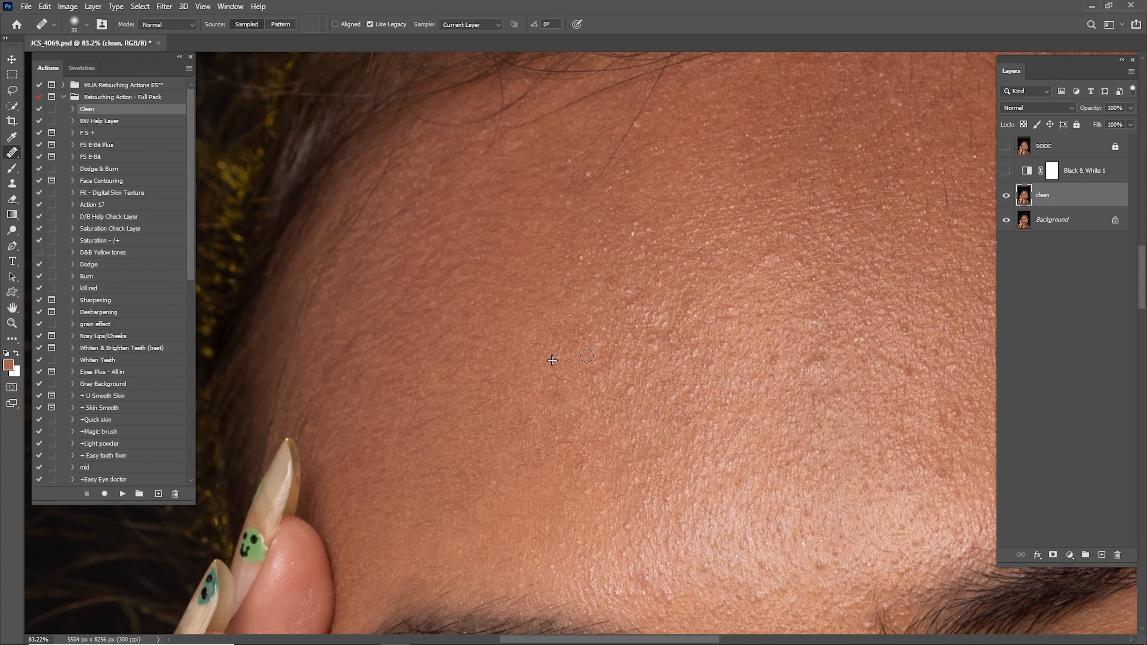
drag(605, 228, 573, 354)
alt+click(618, 249)
drag(616, 225, 558, 312)
alt+click(562, 318)
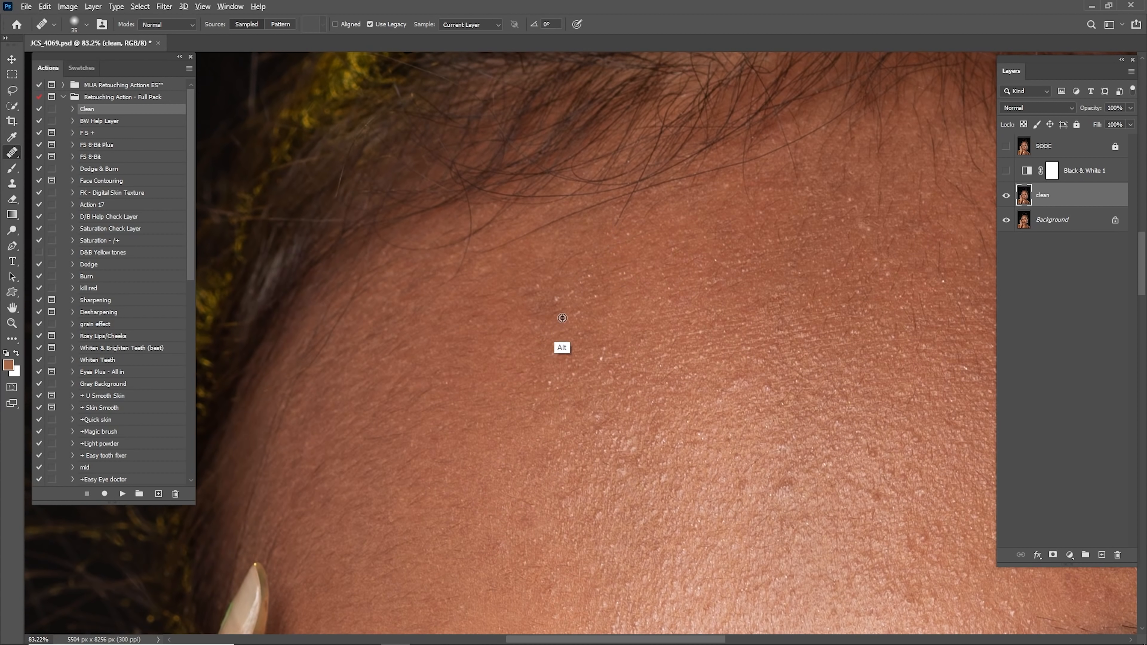
click(541, 319)
mouse_move(648, 359)
mouse_down()
mouse_move(625, 330)
mouse_move(637, 352)
mouse_up()
alt+click(571, 304)
drag(548, 295, 558, 325)
- Heal two spots in the central forehead above the shiny highlight, using skin sampled next to them
drag(692, 454, 583, 277)
alt+click(584, 284)
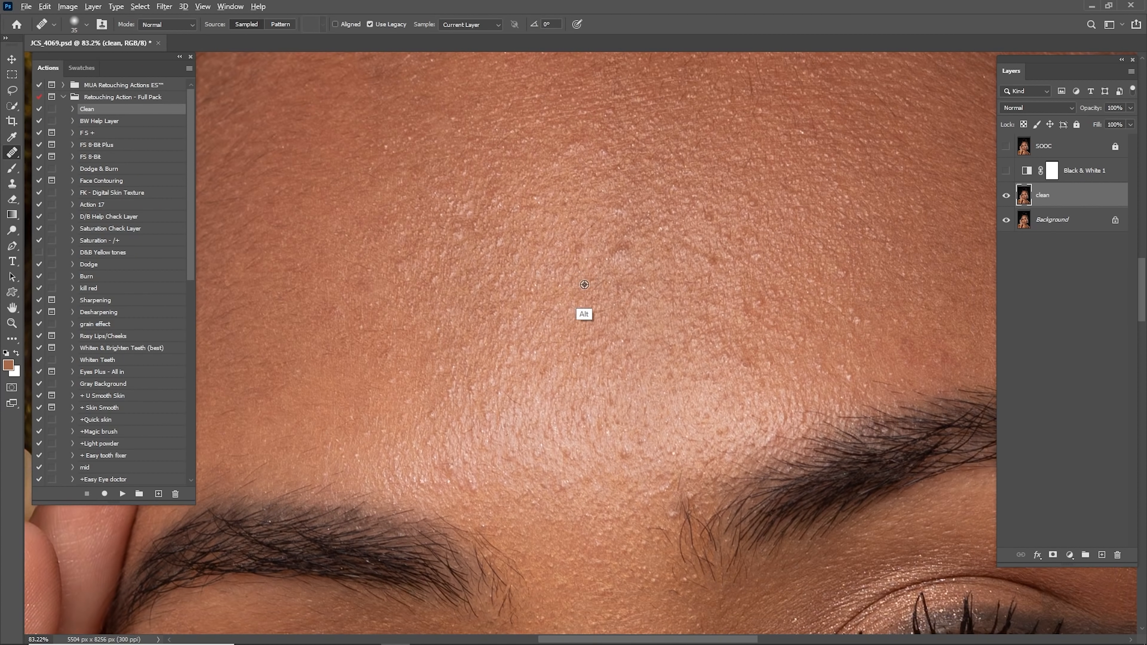
click(576, 253)
click(620, 244)
- Heal the small bumps in the shiny forehead area just above and between the eyebrows
drag(546, 386, 524, 250)
alt+click(558, 310)
click(557, 320)
alt+click(546, 296)
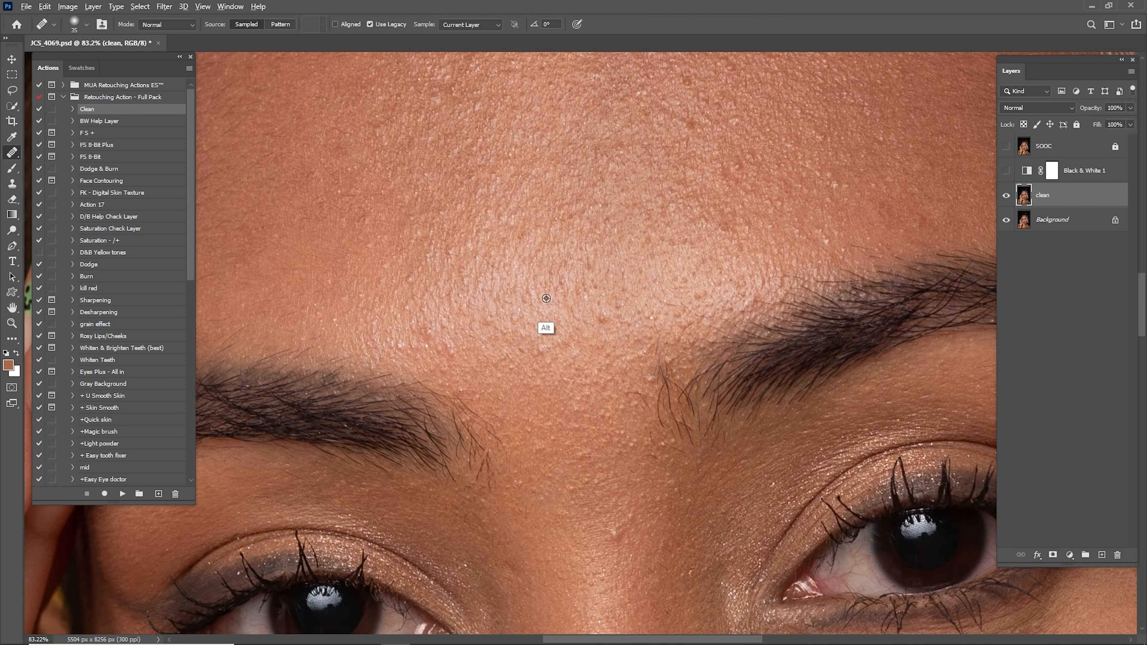
click(546, 346)
alt+click(571, 311)
click(606, 319)
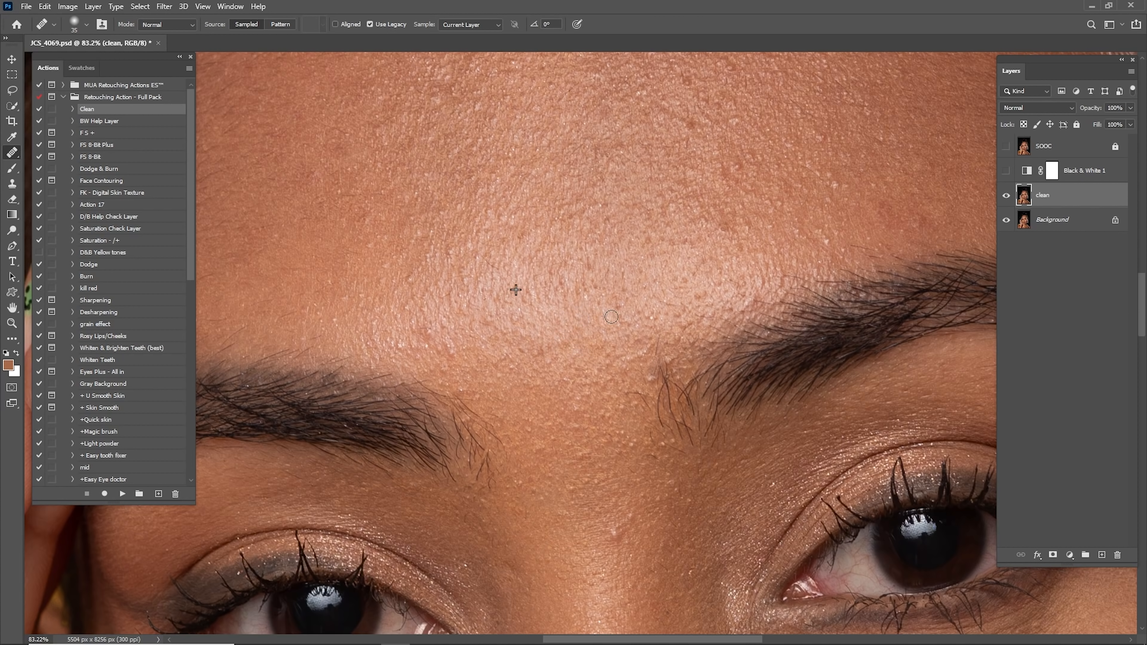
alt+click(569, 313)
click(578, 293)
- Heal the remaining spots along the raised-hand edge of the forehead highlight, resampling skin between them
alt+click(519, 275)
drag(488, 260, 541, 346)
alt+click(524, 285)
click(487, 295)
alt+click(537, 332)
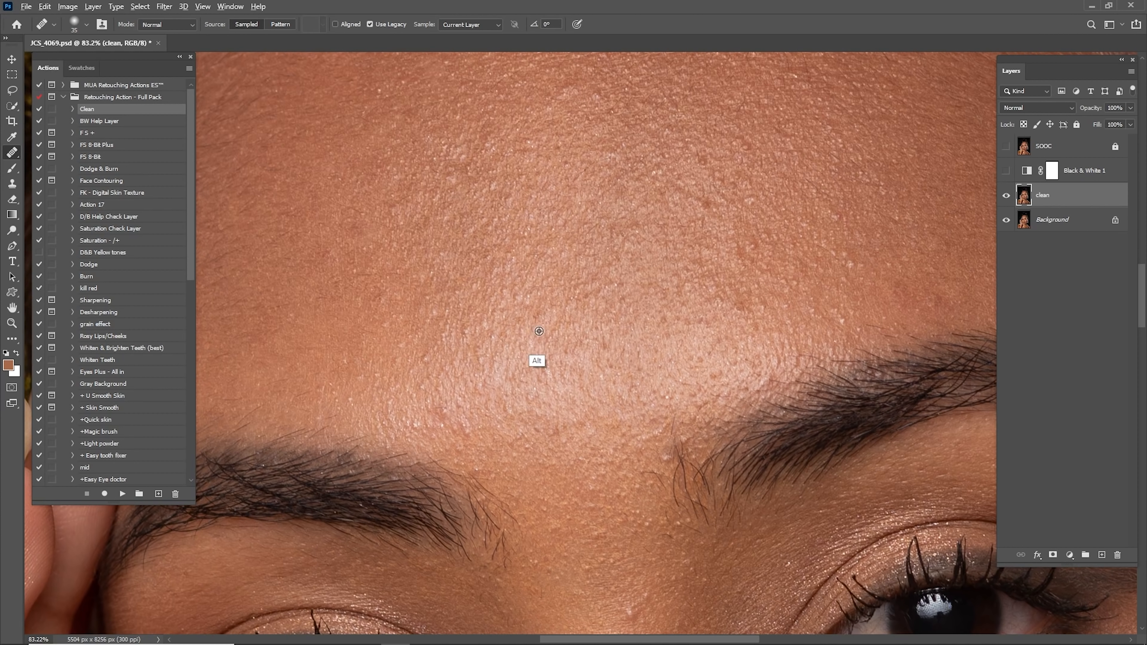
click(503, 324)
- Heal the bumps and dark pores around the centre of the forehead above the highlight
mouse_move(667, 237)
mouse_down()
mouse_move(568, 303)
mouse_move(562, 356)
mouse_up()
alt+click(581, 300)
click(589, 300)
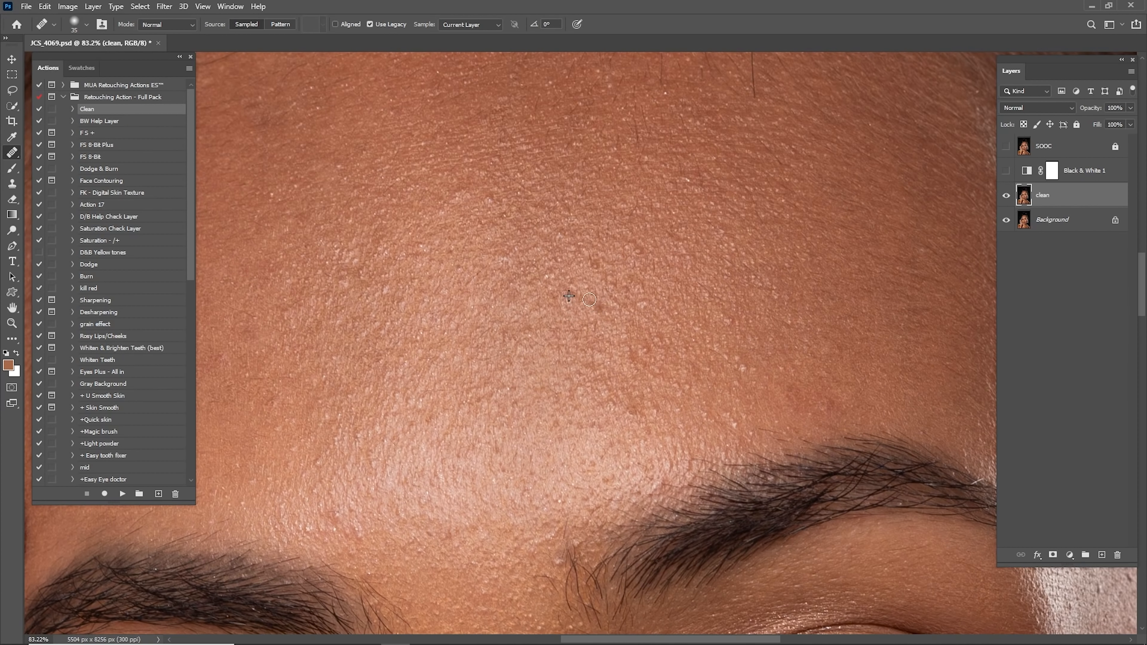
alt+click(576, 284)
click(636, 250)
alt+click(599, 265)
click(629, 244)
alt+click(605, 222)
click(636, 204)
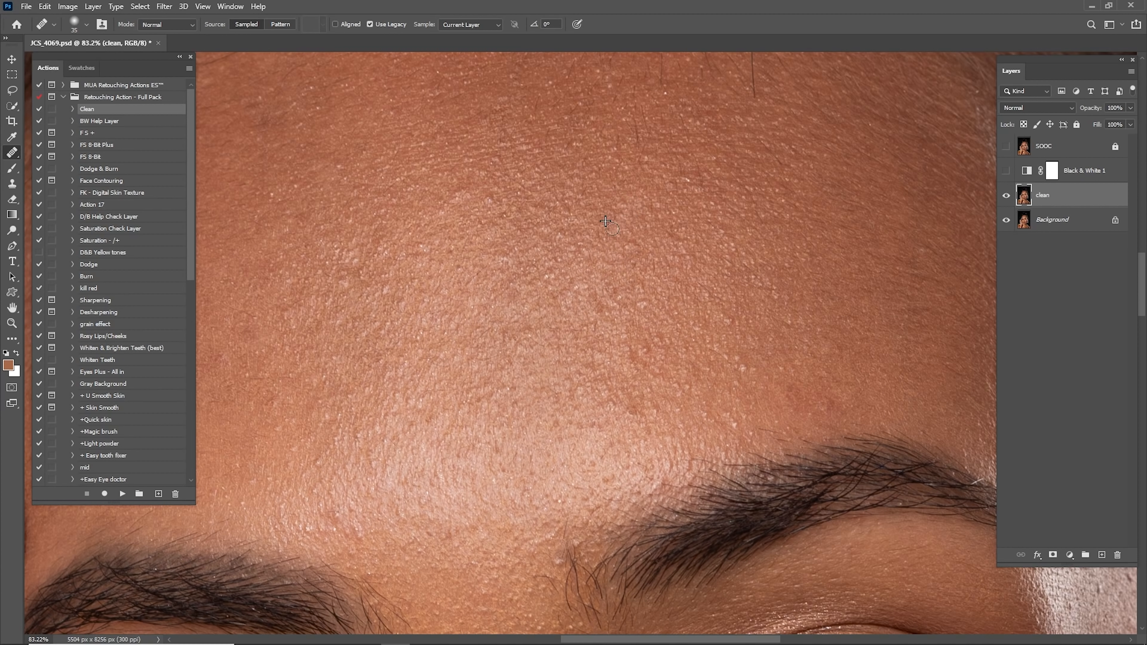
alt+click(608, 240)
click(645, 208)
- Heal the last uneven spots on the upper middle forehead with freshly sampled skin
alt+click(504, 292)
click(505, 265)
drag(571, 306, 546, 261)
alt+click(640, 238)
alt+click(615, 236)
click(638, 237)
- Heal the blemish at the inner end of the earring-side eyebrow and touch up the bridge of the nose
drag(560, 352, 646, 163)
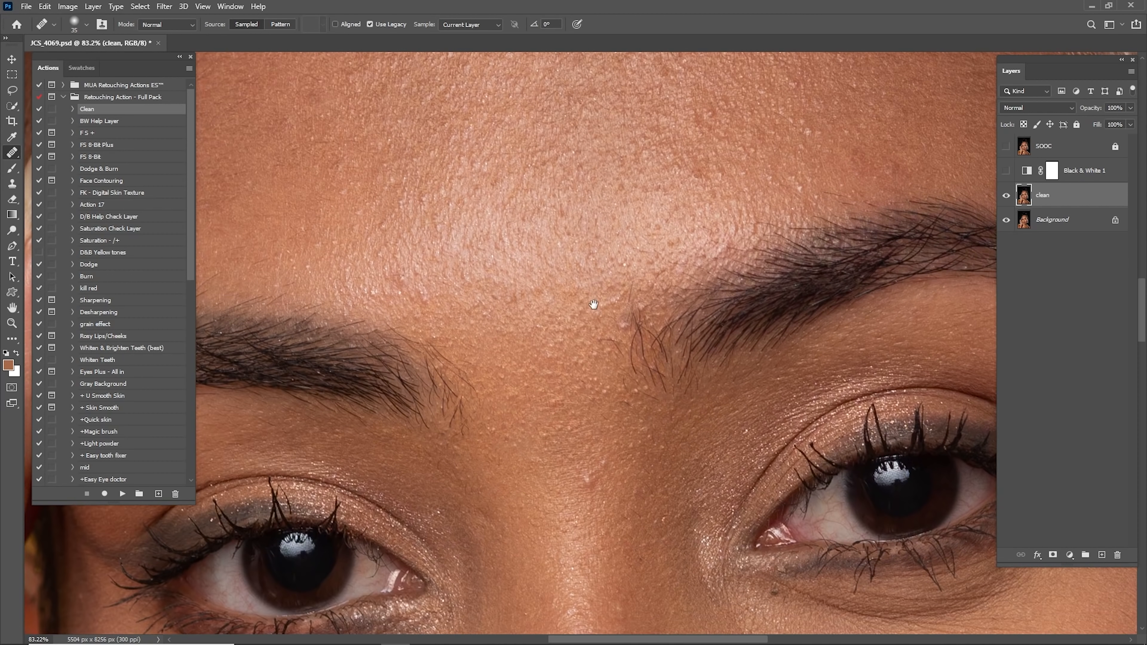
alt+click(576, 347)
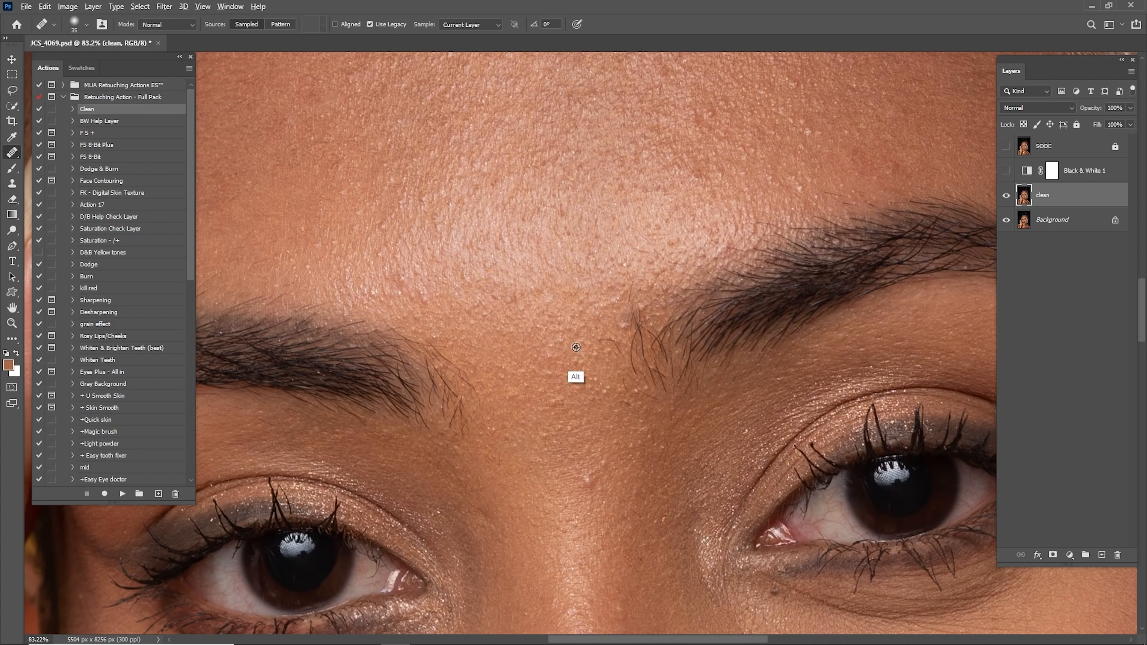
click(627, 292)
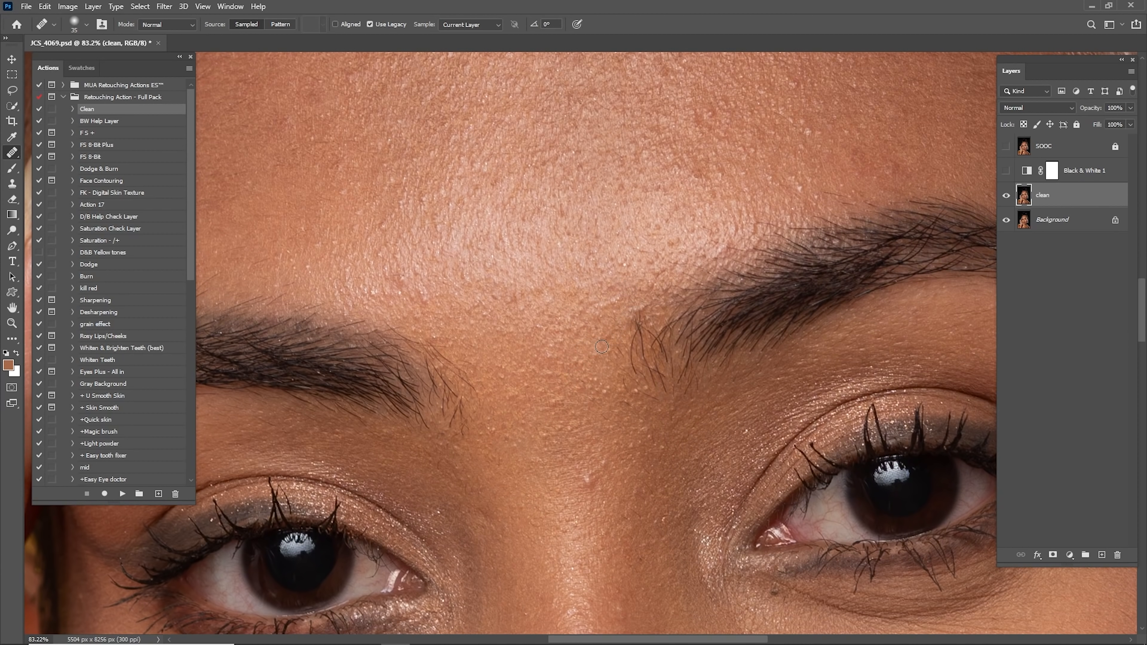
drag(596, 379, 587, 267)
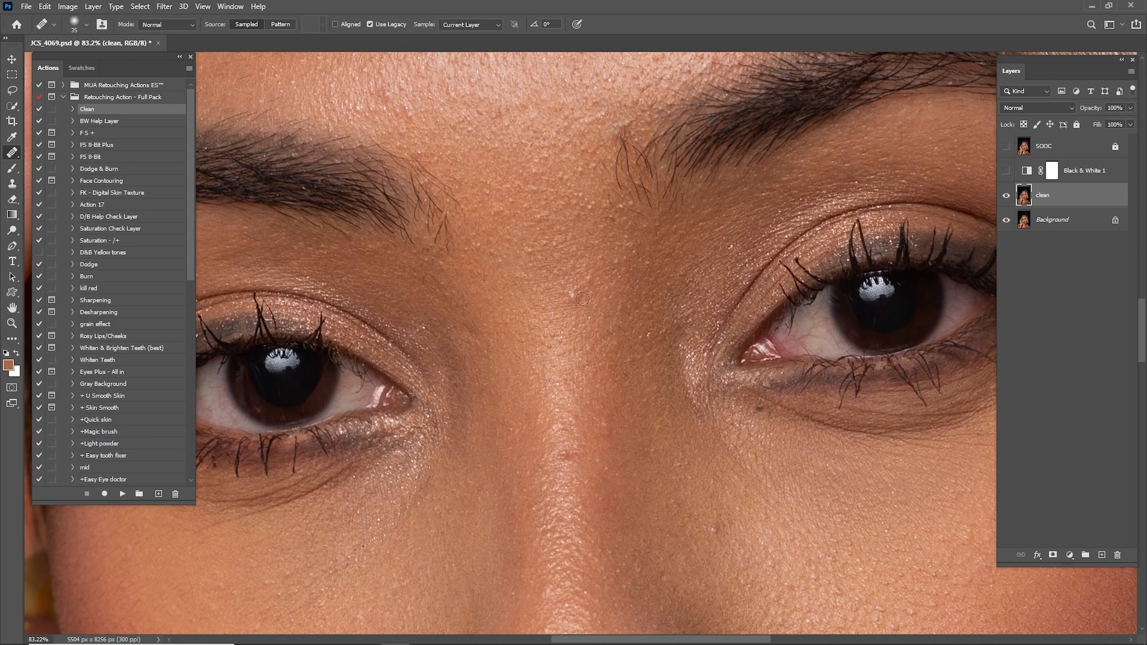
drag(574, 378, 593, 251)
mouse_move(592, 353)
mouse_down()
mouse_move(606, 320)
mouse_move(595, 291)
mouse_up()
alt+click(606, 352)
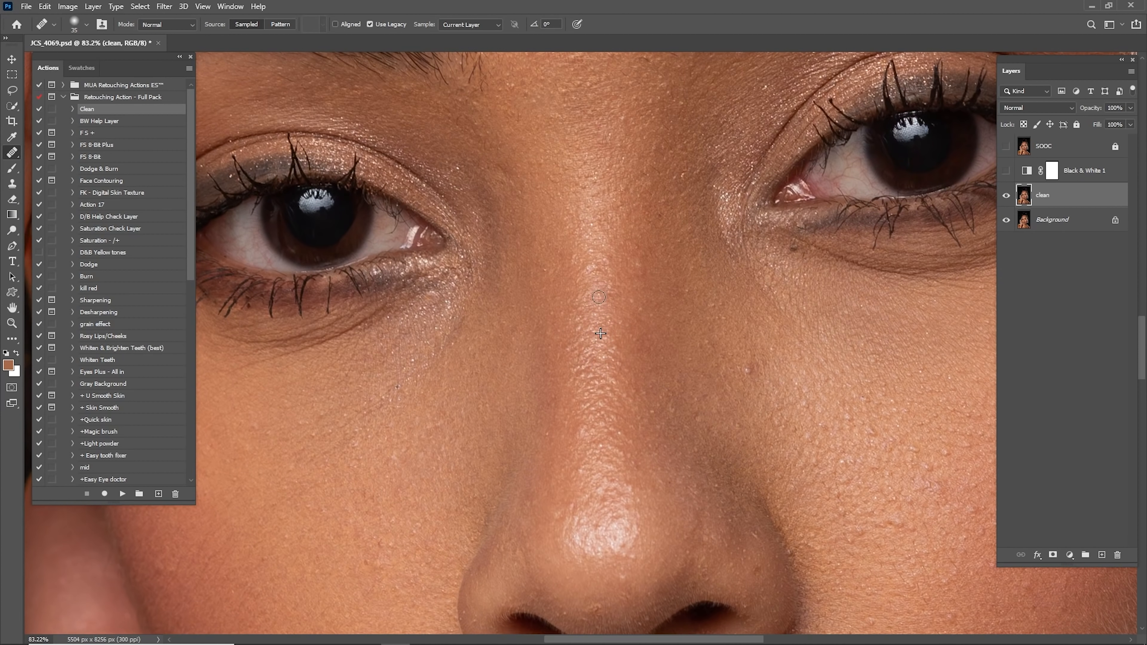
- Heal the spots on the raised-hand cheek, from below the eye to the blushed outer edge
drag(500, 352, 650, 305)
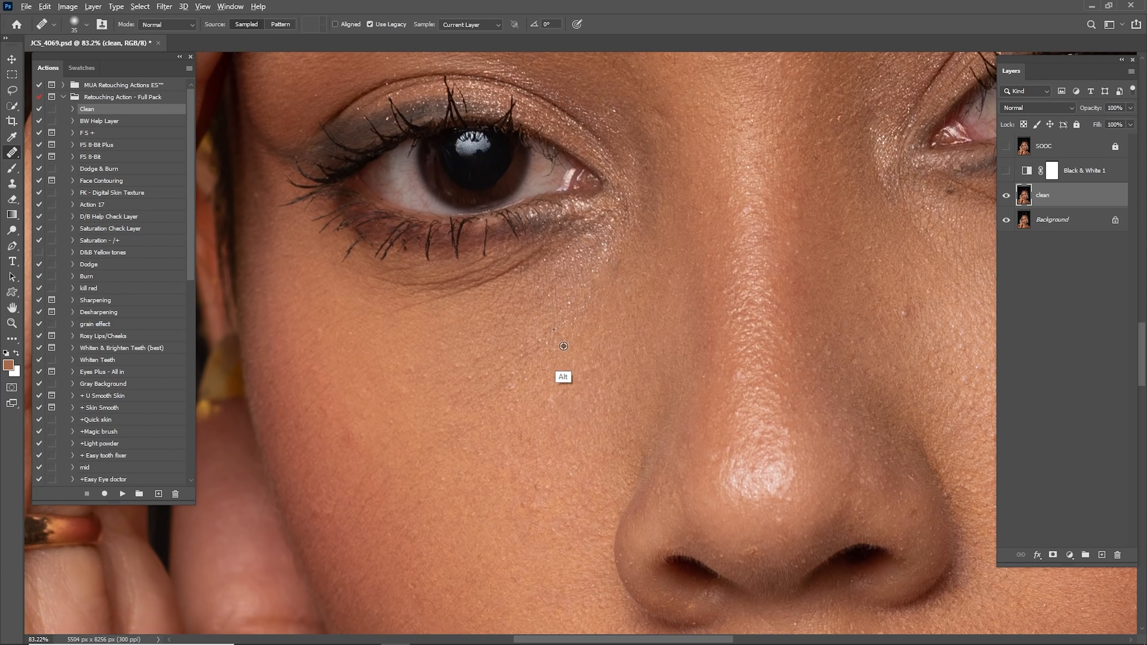
drag(502, 398, 587, 307)
alt+click(582, 331)
drag(459, 398, 564, 351)
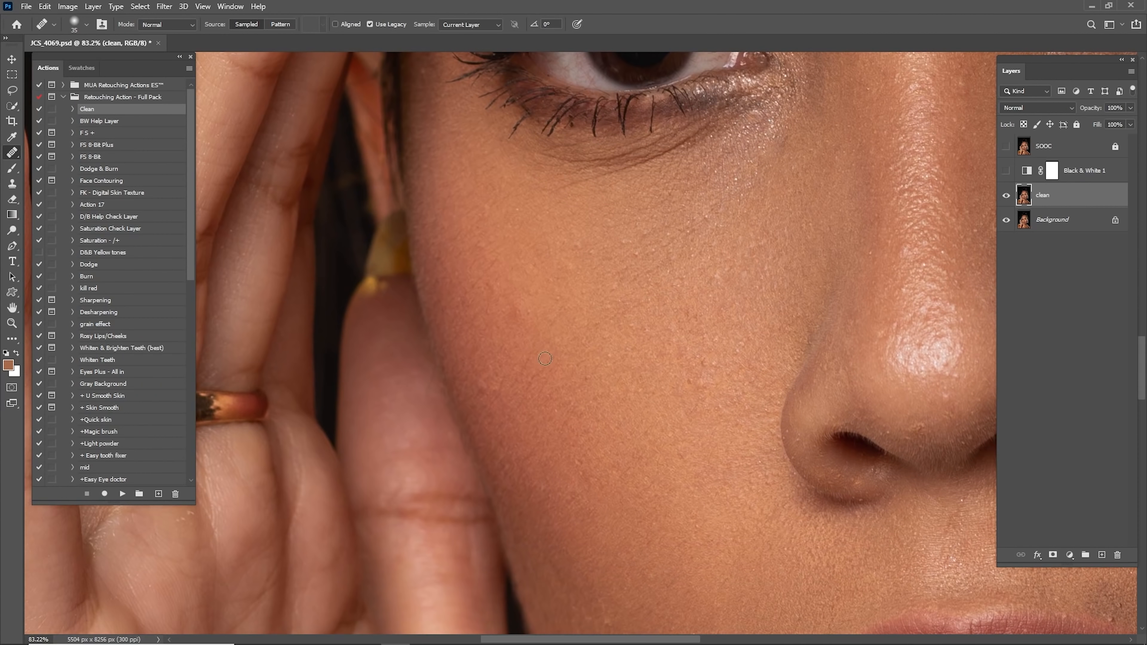
alt+click(527, 397)
mouse_move(478, 388)
mouse_down()
mouse_move(517, 392)
mouse_move(506, 396)
mouse_move(515, 409)
mouse_up()
alt+click(506, 418)
click(482, 382)
alt+click(515, 415)
click(522, 309)
- Heal a blemish on the outer blushed part of the raised-hand cheek beside the finger
mouse_move(644, 343)
mouse_down()
mouse_move(576, 320)
mouse_move(554, 275)
mouse_up()
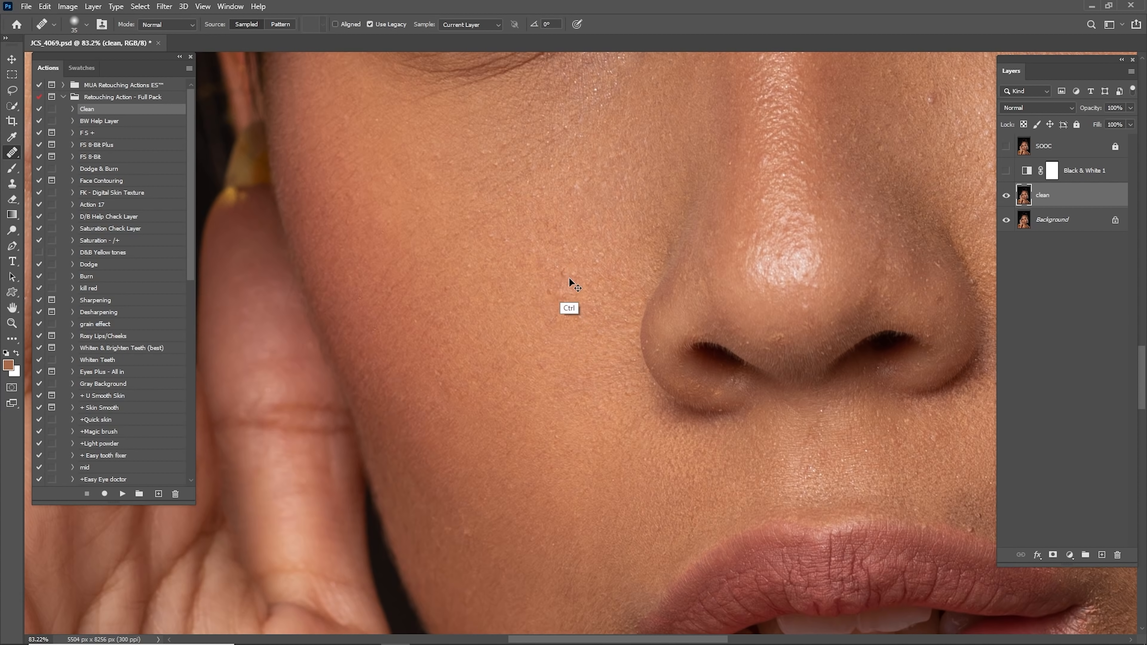
drag(566, 325, 568, 329)
alt+click(364, 263)
click(375, 220)
- Reselect the Healing Brush and heal the skin on the raised-hand cheek below the eye makeup
right_click(12, 152)
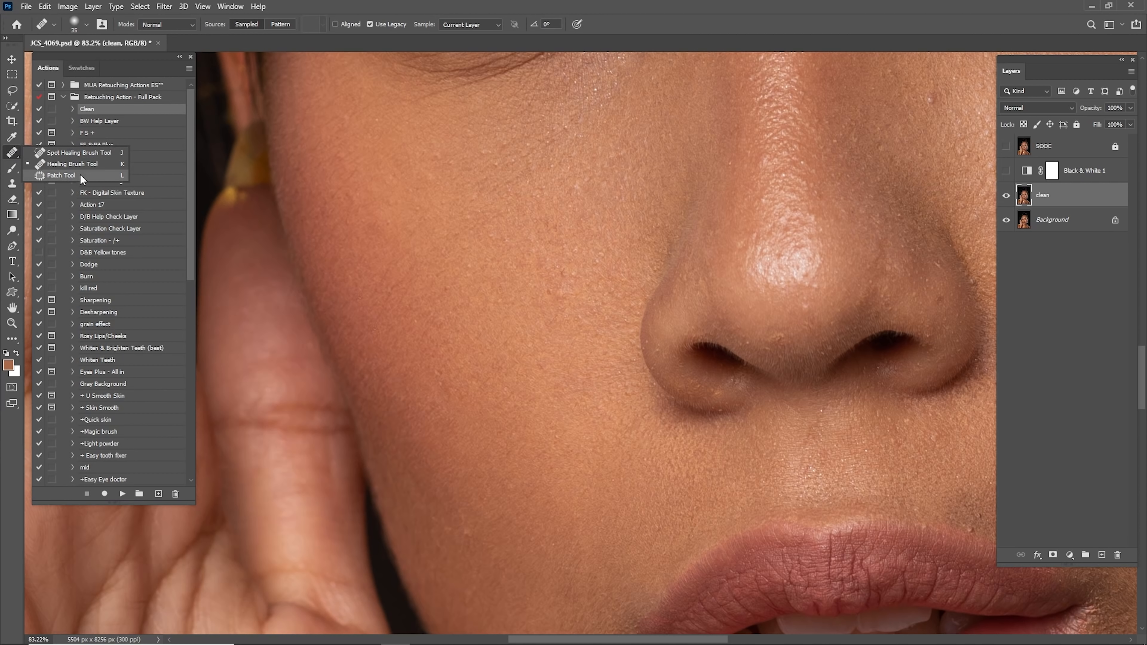
click(73, 163)
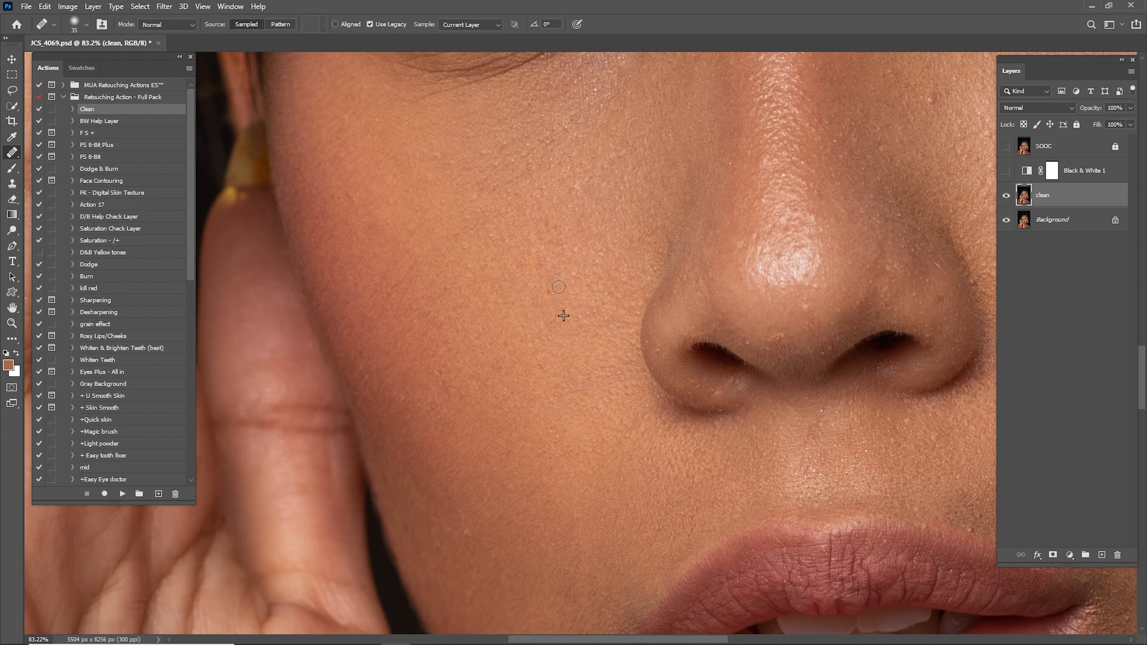
drag(530, 329, 616, 287)
click(679, 262)
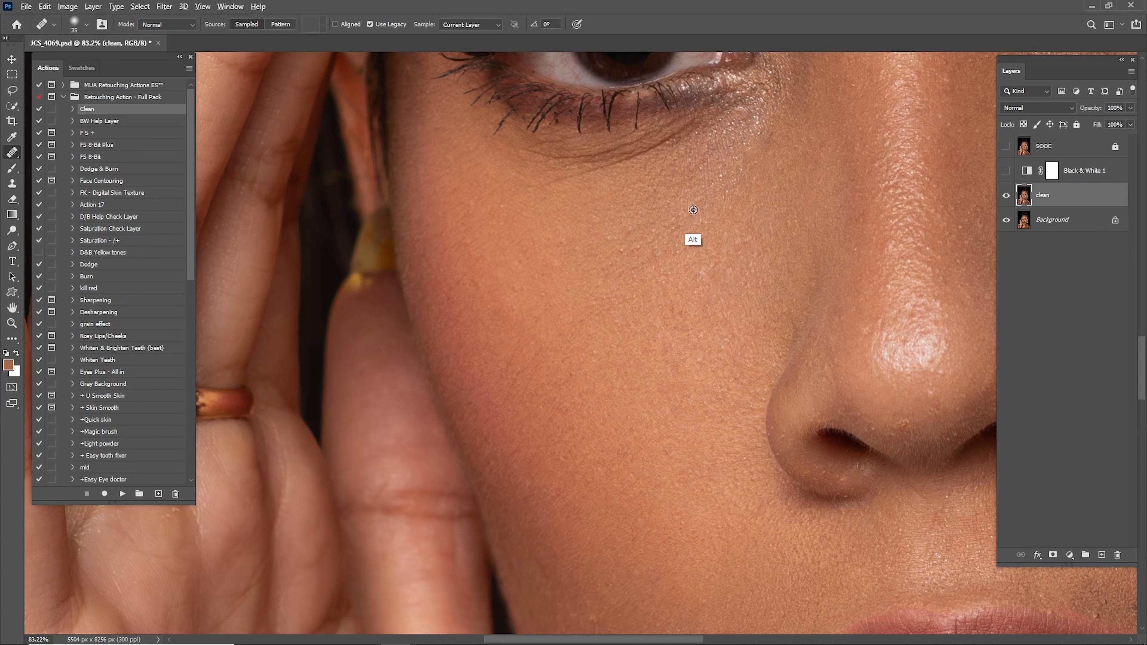
alt+click(697, 196)
mouse_move(481, 307)
mouse_down()
mouse_move(517, 350)
mouse_move(554, 342)
mouse_up()
- Heal the small mark on the upper blushed area of the raised-hand cheek with skin sampled just below it
scroll(522, 319, down, 3)
key(z)
key(j)
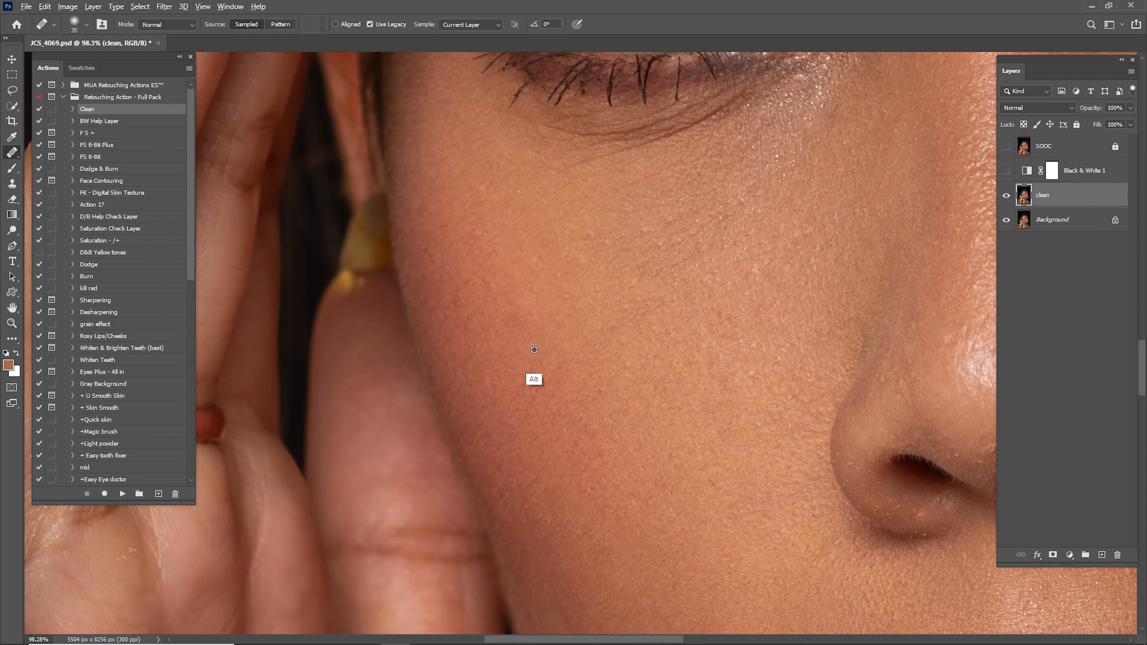
alt+click(536, 349)
drag(521, 320, 517, 314)
- Heal the pink blemish on the earring side of the nose, using skin sampled just above it
drag(683, 276, 388, 289)
drag(630, 280, 346, 368)
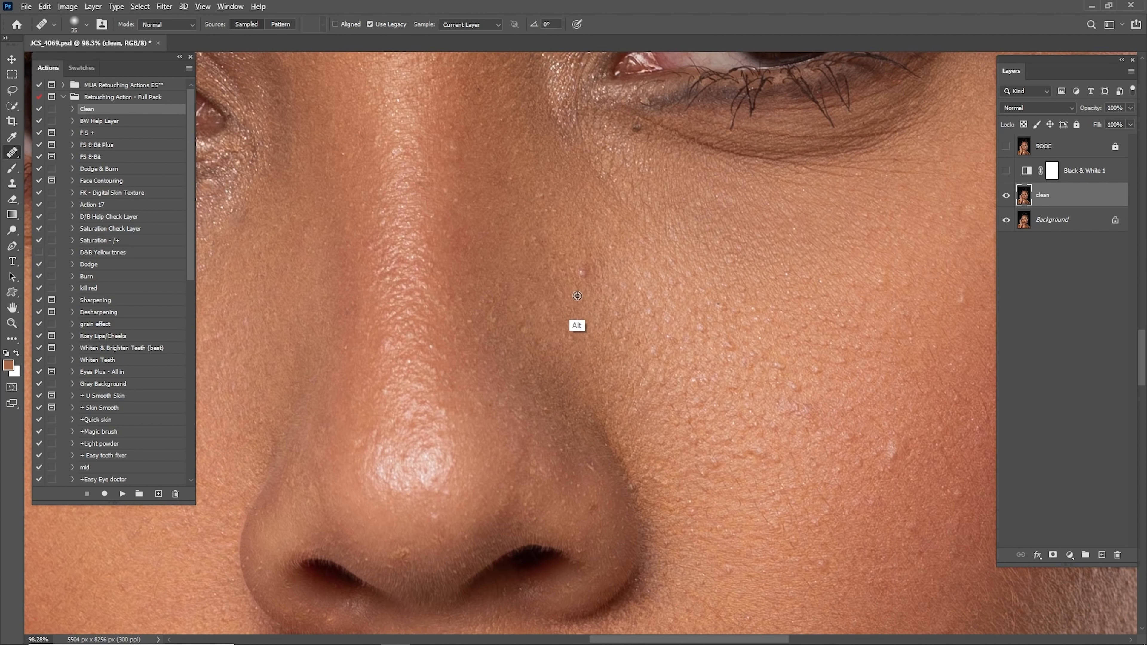
alt+click(576, 244)
click(581, 275)
- Heal the raised bumps on the upper, blushed part of the earring-side cheek, resampling skin for each
drag(668, 302, 530, 241)
drag(693, 296, 555, 235)
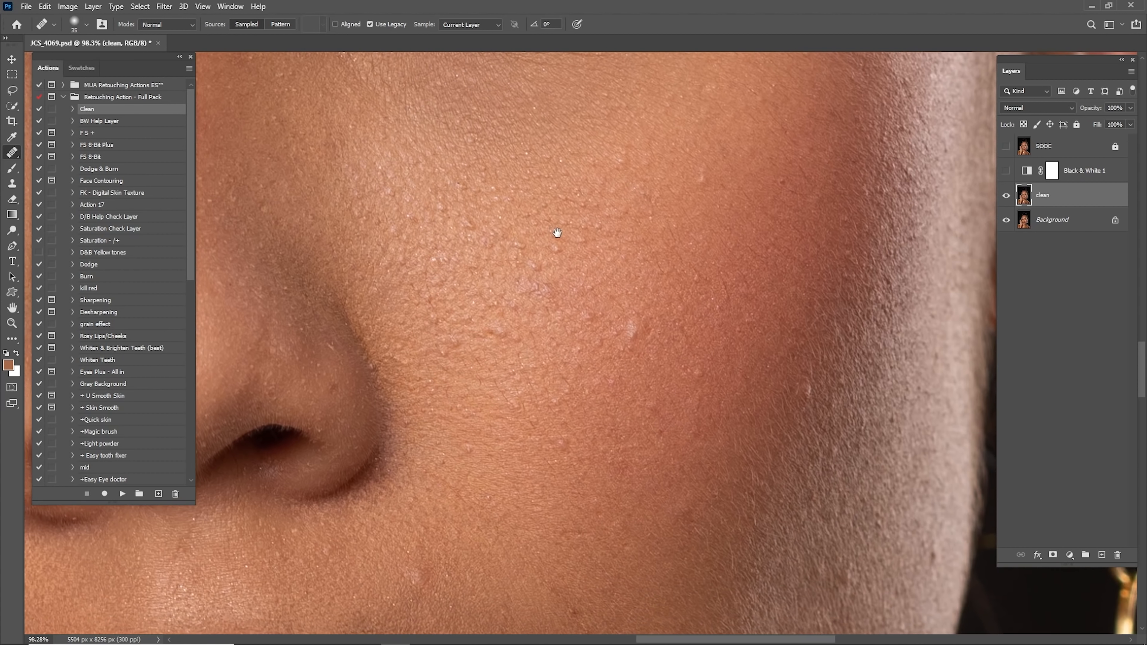
alt+click(700, 243)
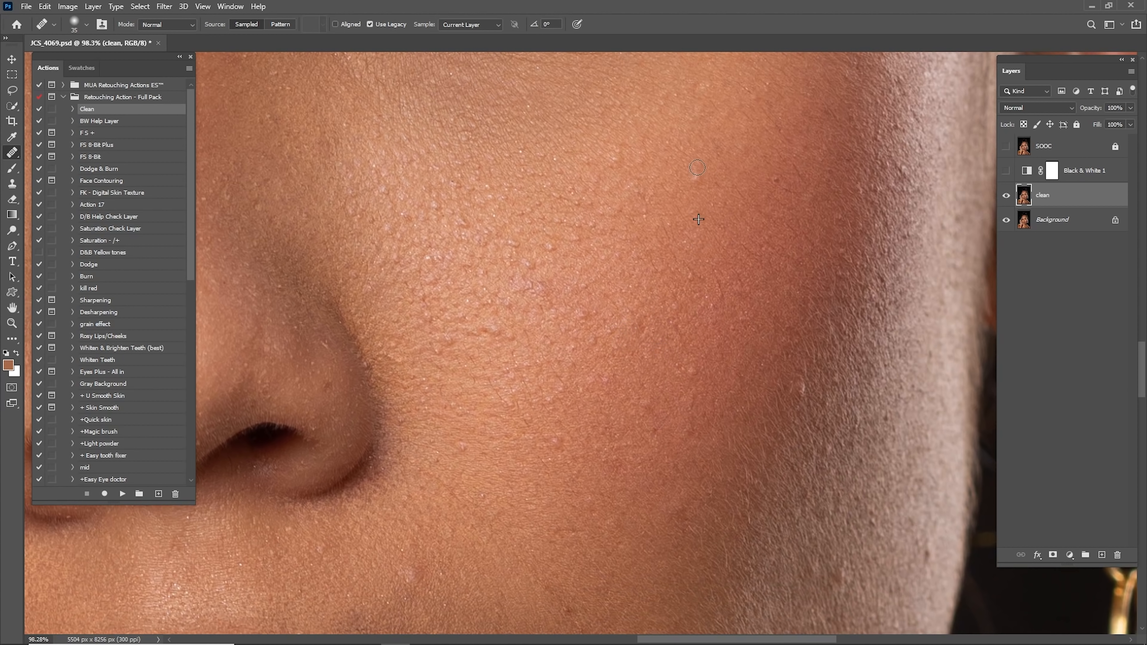
click(694, 175)
alt+click(731, 322)
click(732, 288)
alt+click(702, 331)
click(706, 300)
- Heal the blemishes on the lower part of the earring-side cheek, sampling smooth skin nearby
drag(703, 363, 693, 236)
alt+click(691, 268)
click(684, 249)
mouse_move(500, 391)
mouse_down()
mouse_move(612, 309)
mouse_move(678, 280)
mouse_up()
alt+click(610, 361)
click(581, 337)
click(585, 338)
- Heal the dark spot above the corner of the mouth on the earring-side cheek
drag(750, 310, 616, 245)
alt+click(639, 349)
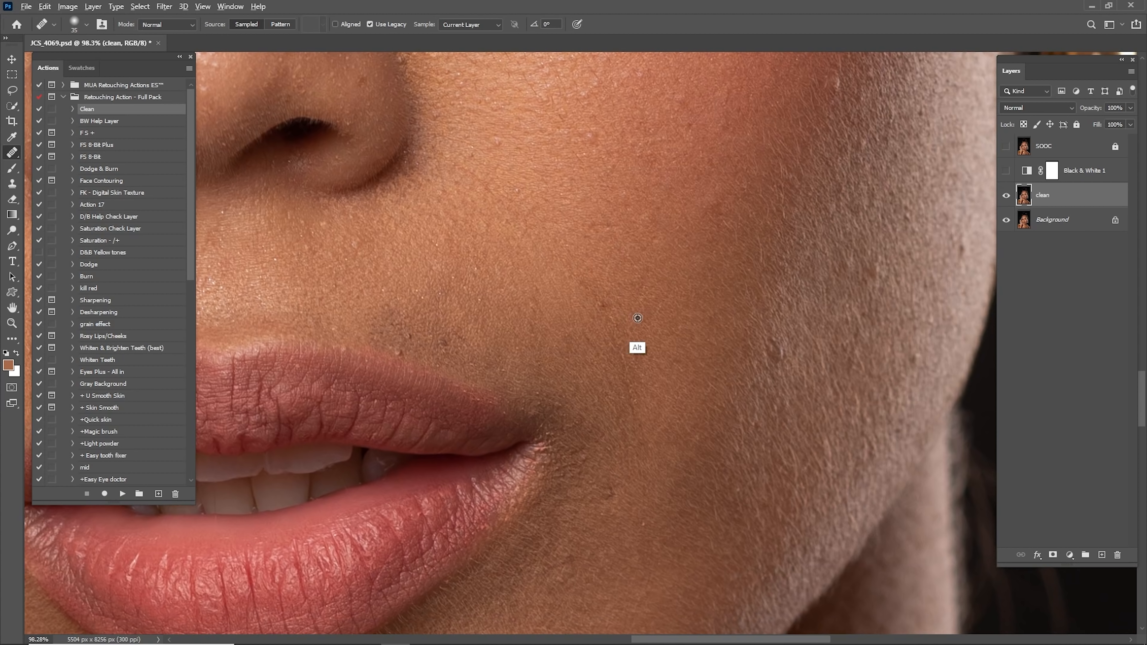
click(604, 304)
drag(639, 304, 492, 264)
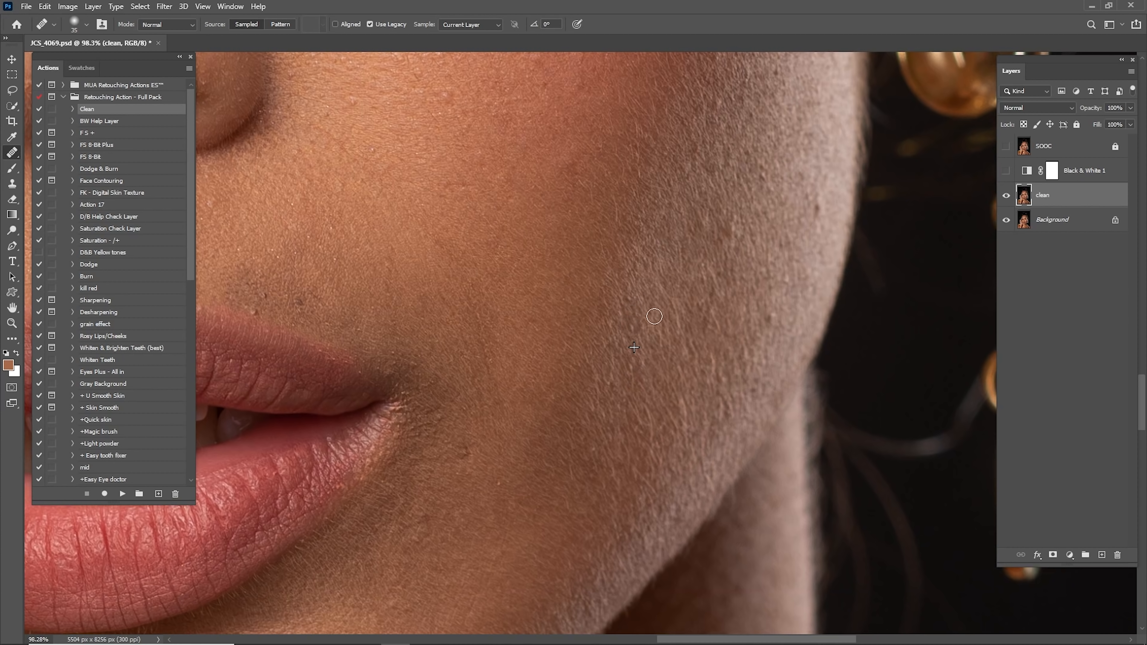
- Heal the blemishes on the outer, blushed part of the earring-side cheek, sampling clean skin nearby
drag(654, 316, 648, 354)
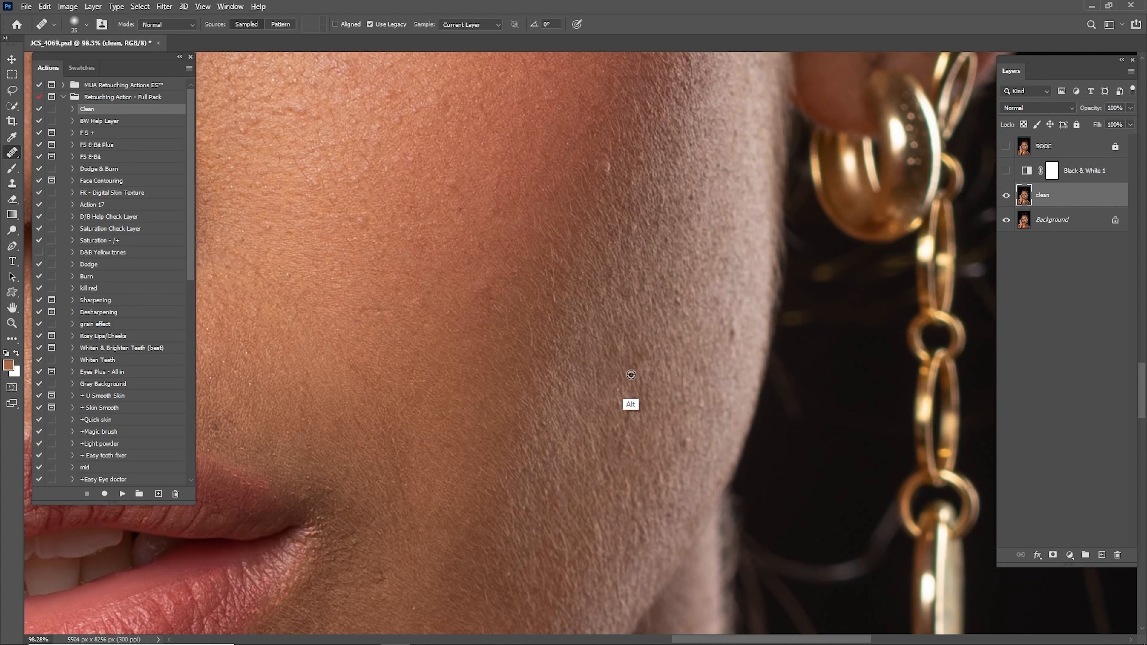
drag(611, 262, 622, 384)
drag(634, 312, 649, 347)
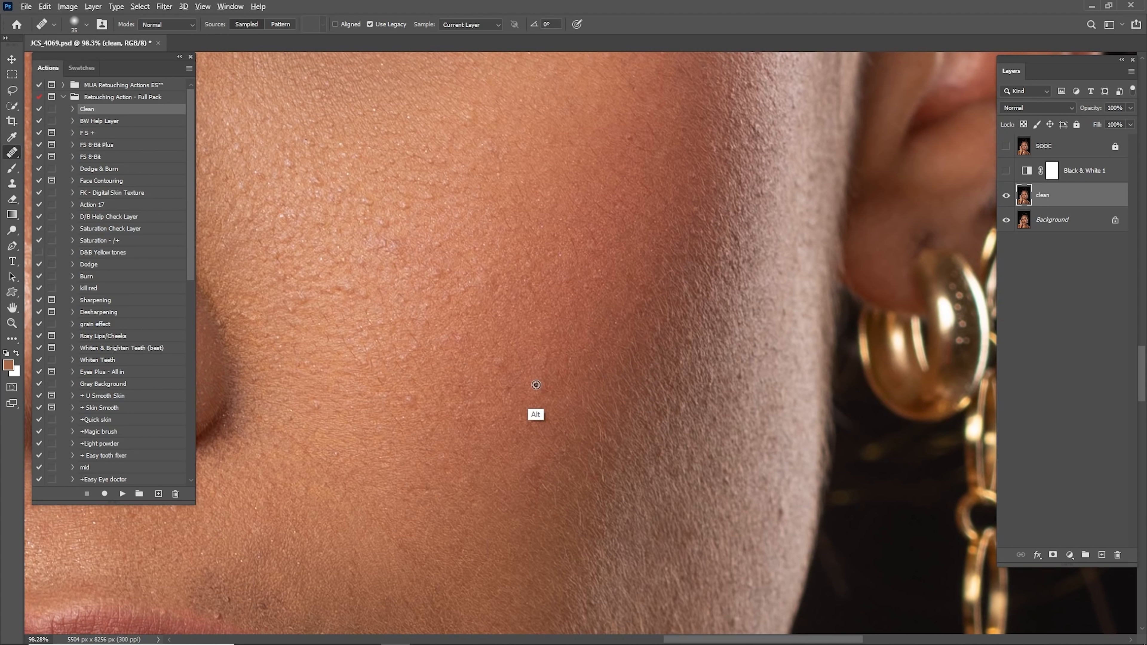
alt+click(534, 414)
drag(522, 413, 505, 372)
mouse_move(468, 411)
mouse_down()
mouse_move(589, 335)
mouse_move(608, 358)
mouse_up()
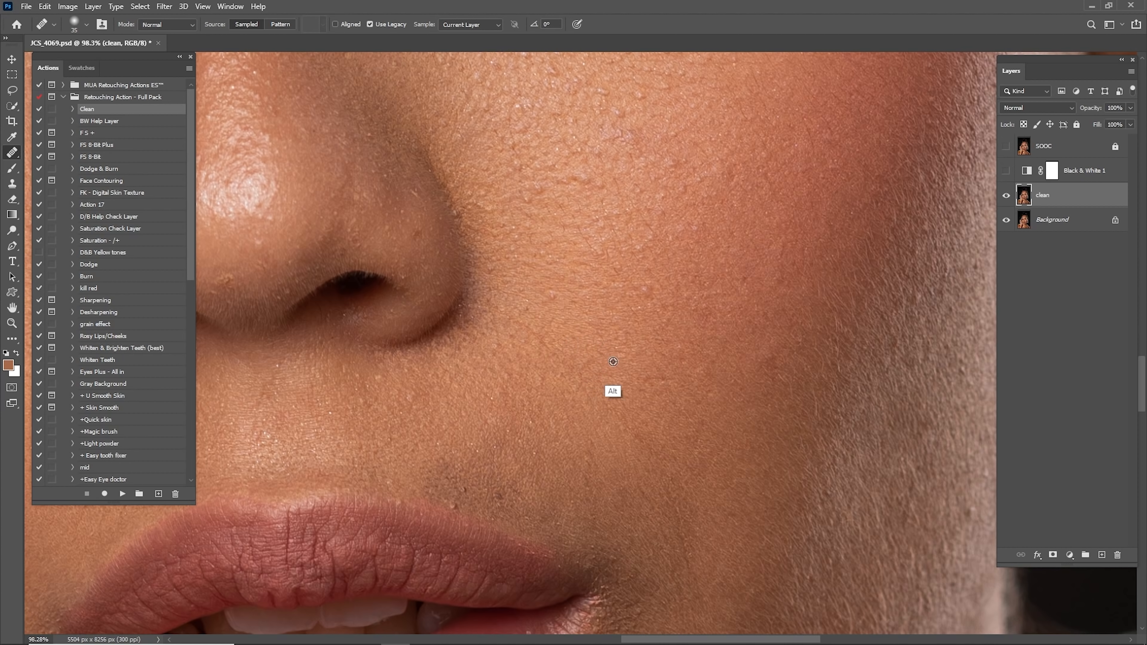
- Heal the spot on the cheek between the nostril and the mouth corner, sampling skin beside it
alt+click(597, 347)
click(605, 344)
scroll(600, 335, down, 3)
scroll(601, 336, left, 3)
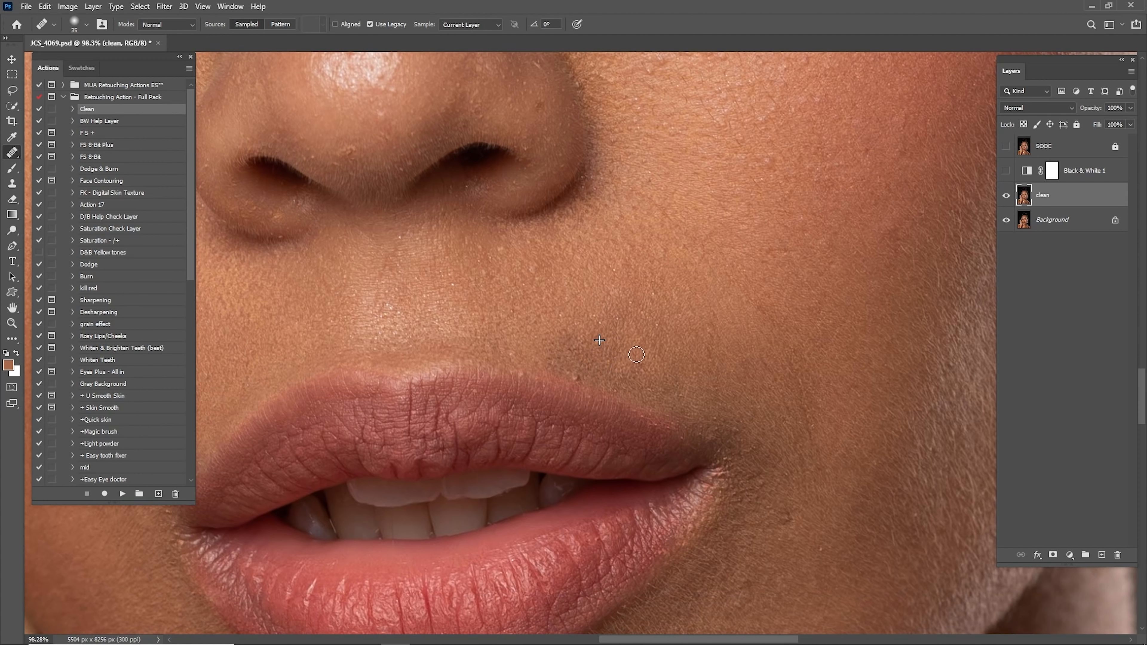
- Heal the small spots beside and below the earring-side mouth corner, resampling nearby skin for each
mouse_move(773, 460)
mouse_down()
mouse_move(622, 328)
mouse_move(622, 223)
mouse_up()
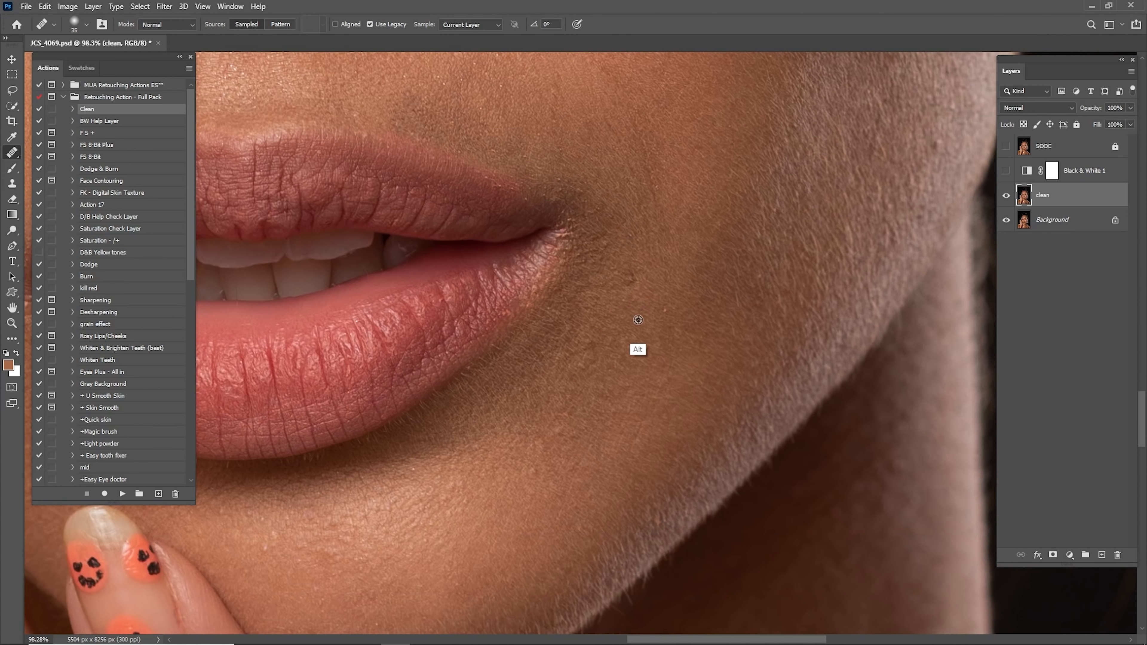
alt+click(639, 318)
click(634, 282)
drag(702, 264, 622, 324)
click(630, 298)
alt+click(578, 351)
click(558, 344)
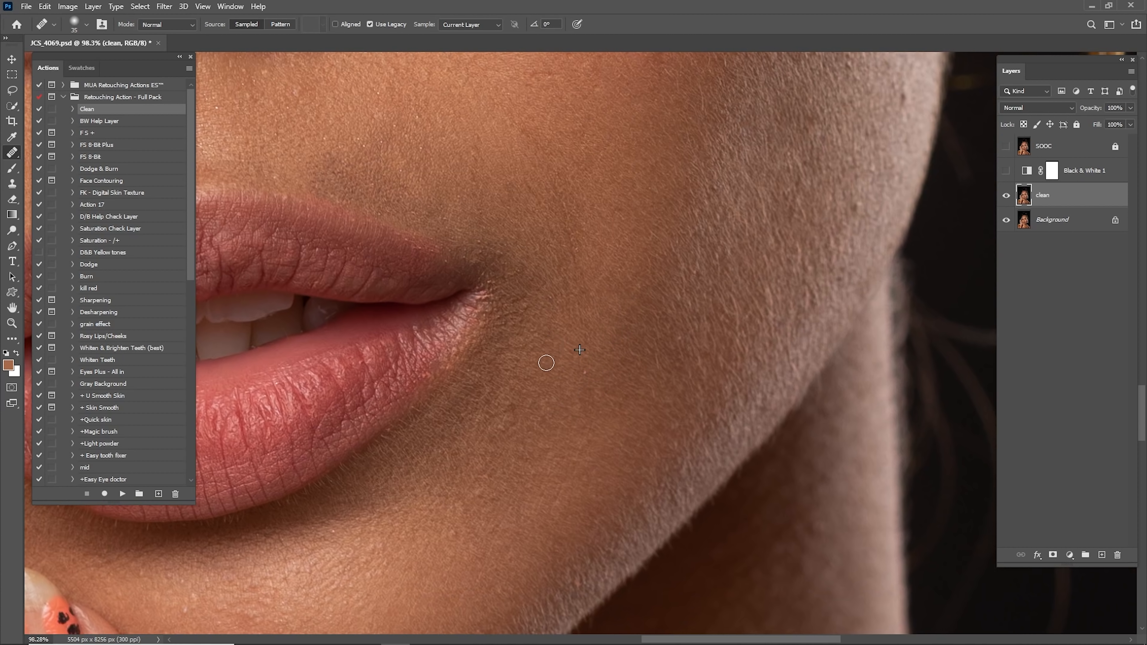
- Heal the dark spots along the outer edge of the earring-side cheek near the jaw
drag(718, 213, 586, 373)
drag(715, 349, 707, 306)
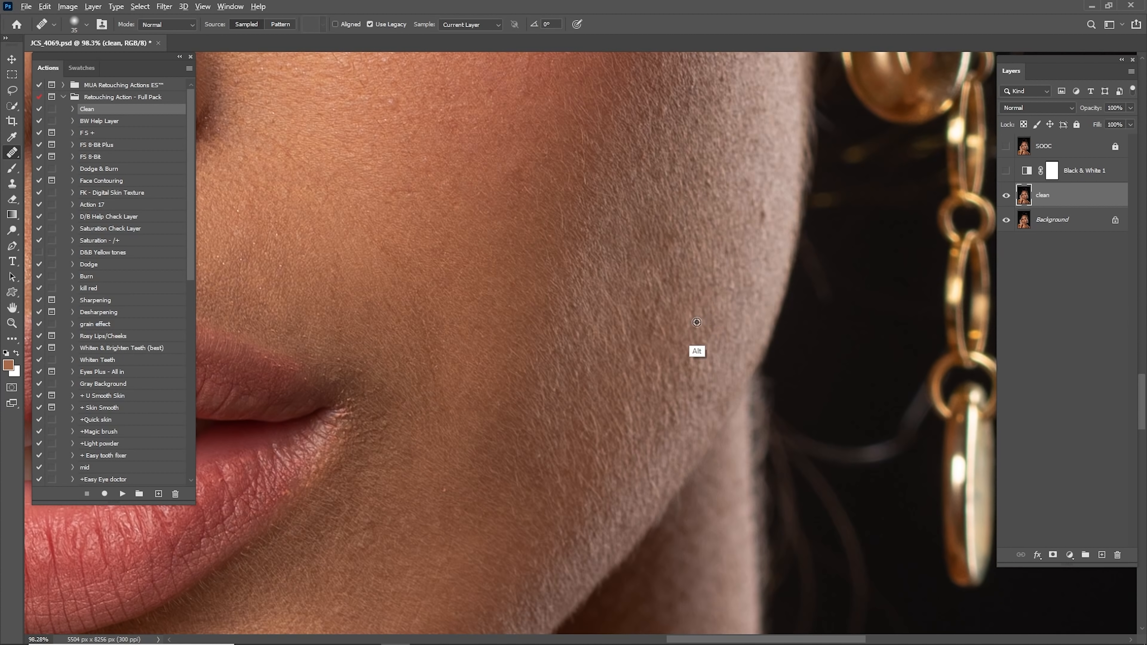
drag(675, 248, 644, 360)
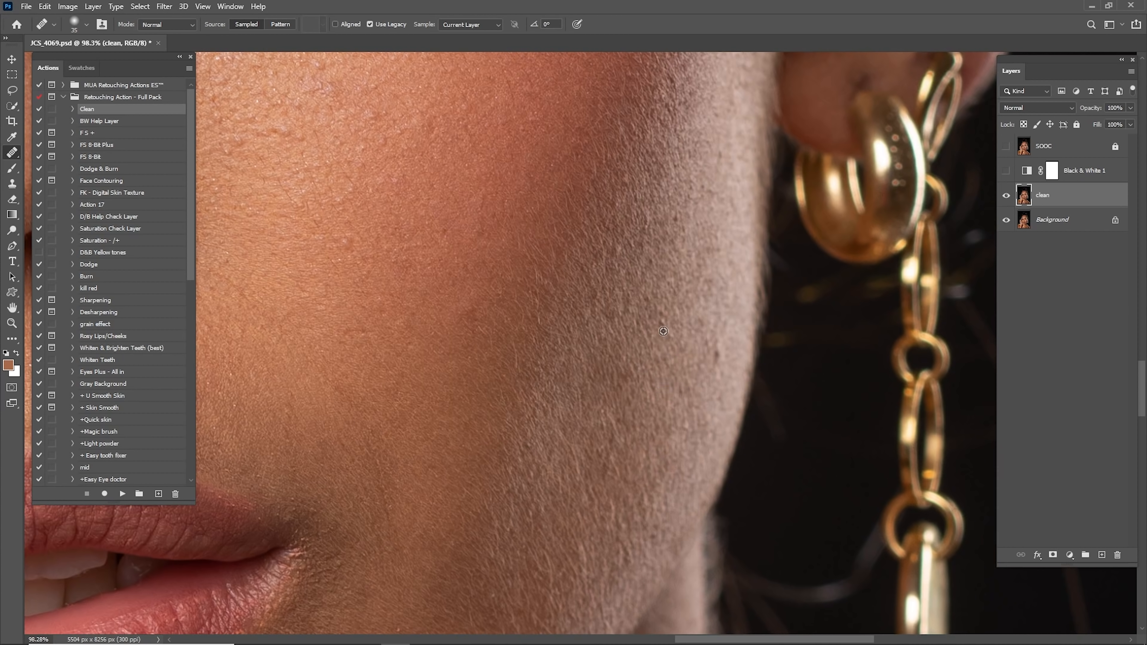
click(721, 356)
drag(682, 271, 686, 353)
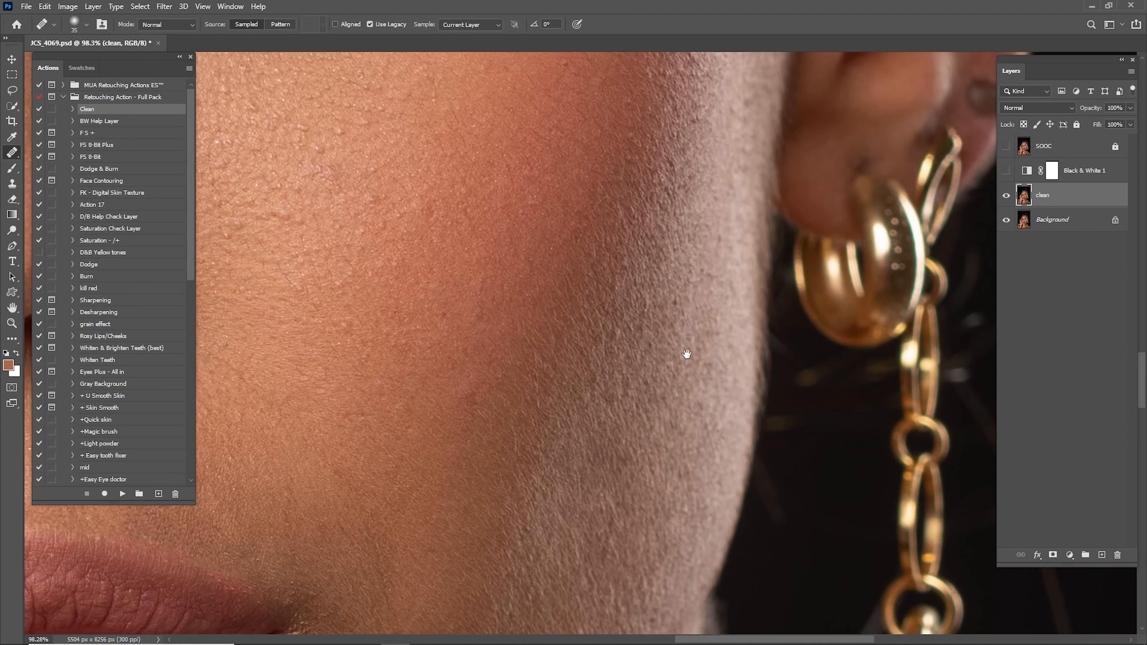
- Heal the spots on the upper cheek below the earring-side eye, sampling adjacent skin
drag(610, 230, 678, 359)
drag(650, 203, 688, 374)
alt+click(653, 374)
click(648, 337)
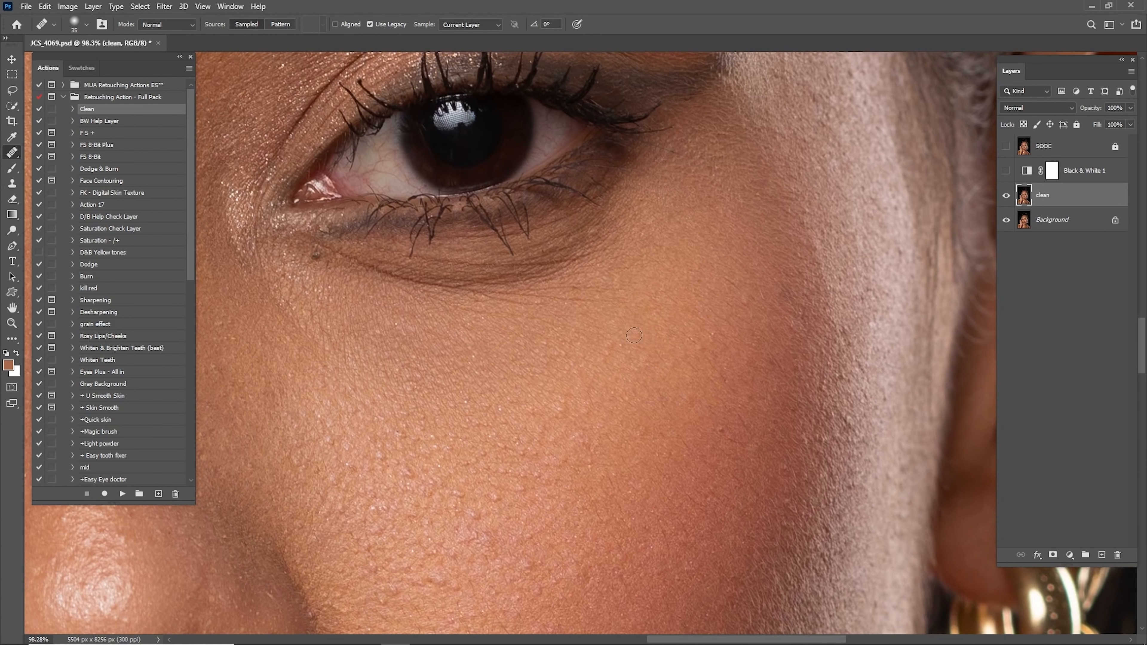
mouse_move(357, 333)
mouse_down()
mouse_move(576, 305)
mouse_move(662, 347)
mouse_up()
alt+click(635, 312)
drag(629, 289, 543, 356)
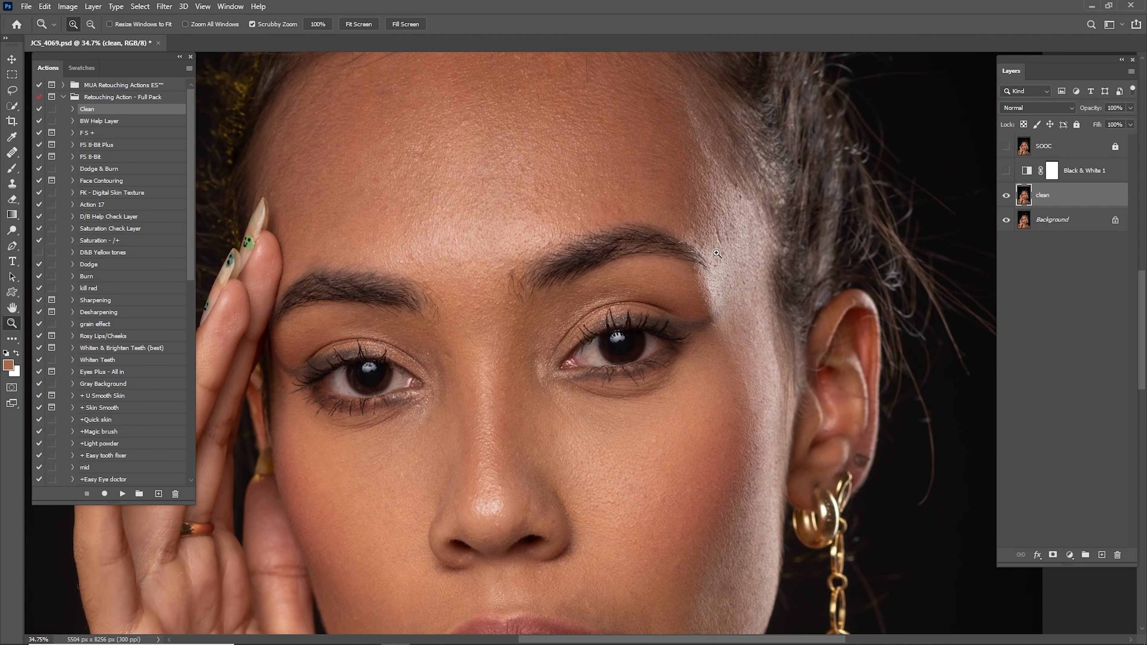
- Spot-heal the mark just above the tail of the earring-side eyebrow, then return to the Healing Brush
drag(718, 253, 756, 293)
drag(755, 292, 763, 334)
drag(603, 315, 646, 319)
key(j)
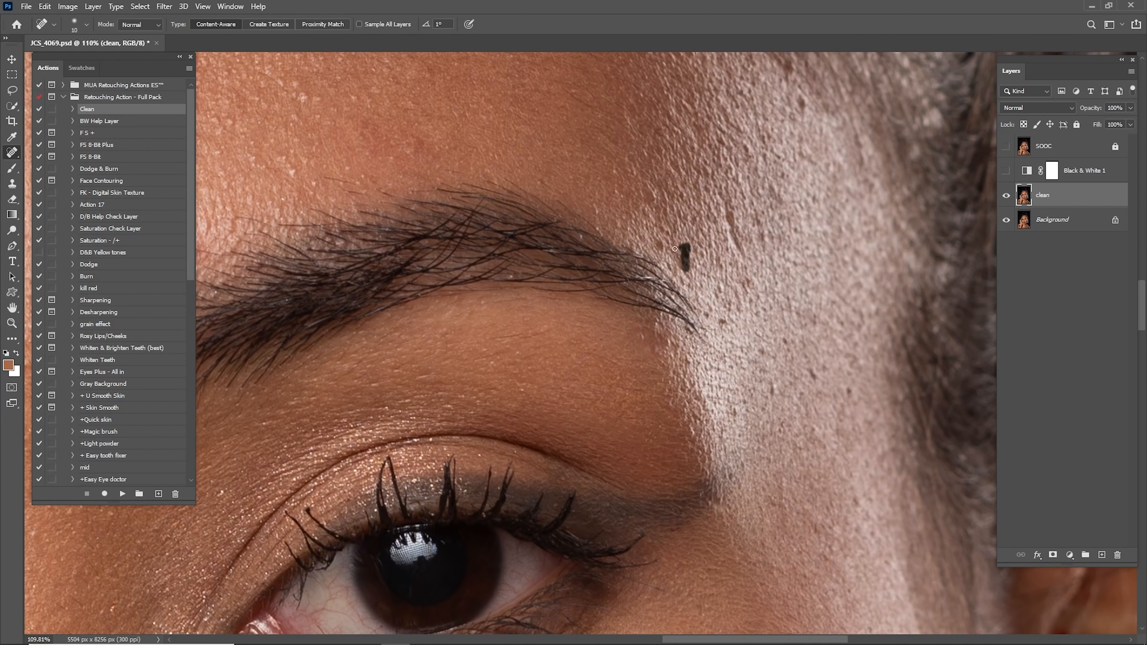
drag(660, 242, 667, 248)
key(shift+j)
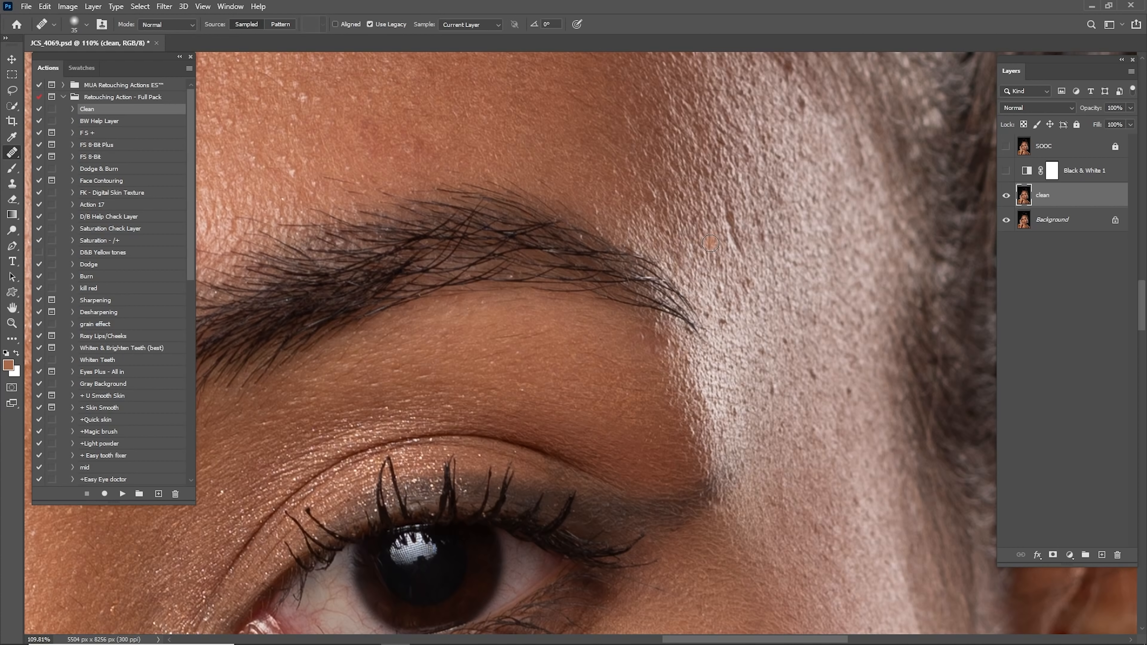
- Heal the dark marks on the highlighted temple beside the eyebrow tail, sampling matching skin texture
mouse_move(727, 188)
mouse_down()
mouse_move(678, 302)
mouse_move(693, 142)
mouse_up()
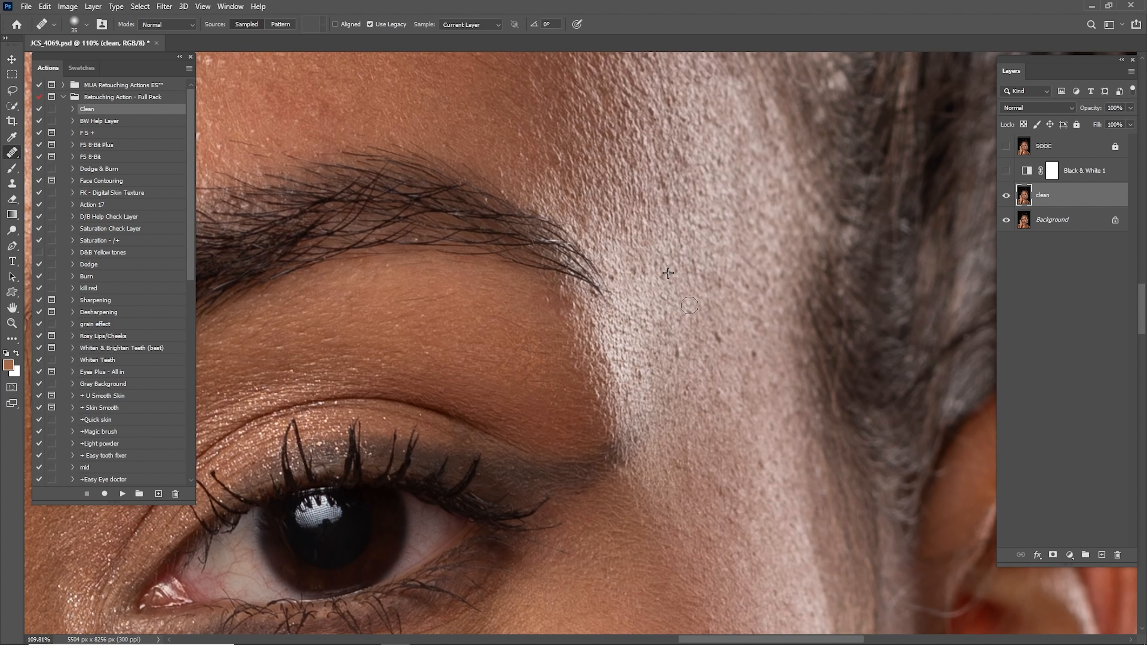
key(alt)
alt+click(663, 252)
drag(644, 208, 644, 230)
alt+click(696, 357)
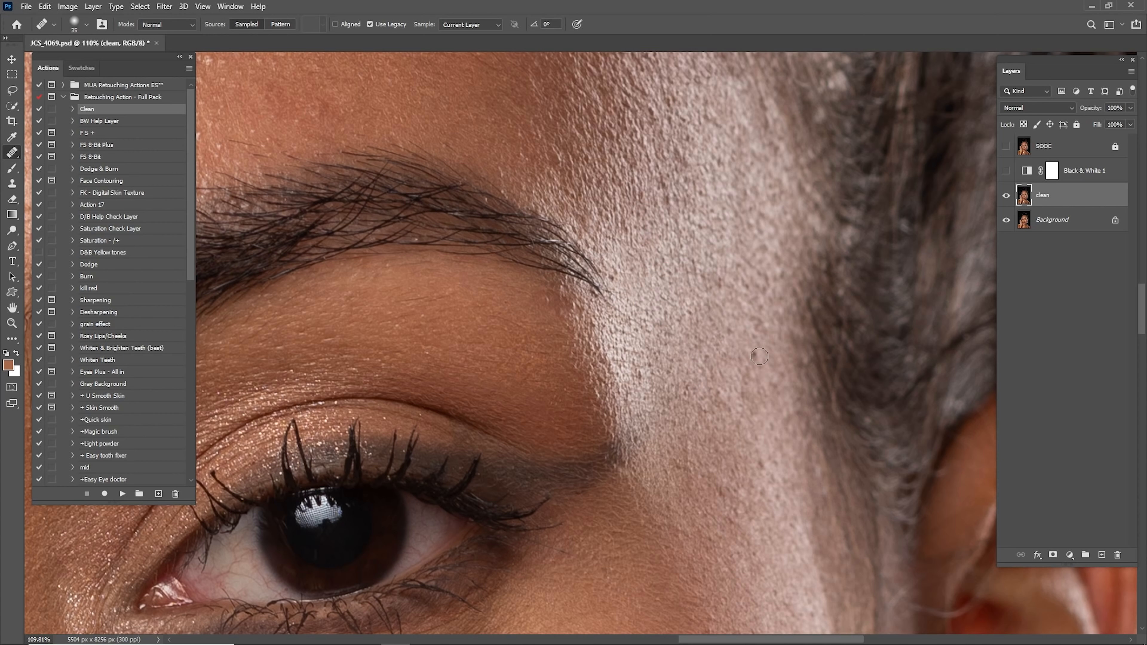
- Heal the dark pores on the temple between the eye's outer corner and the hairline
drag(732, 404, 695, 196)
drag(685, 321, 699, 392)
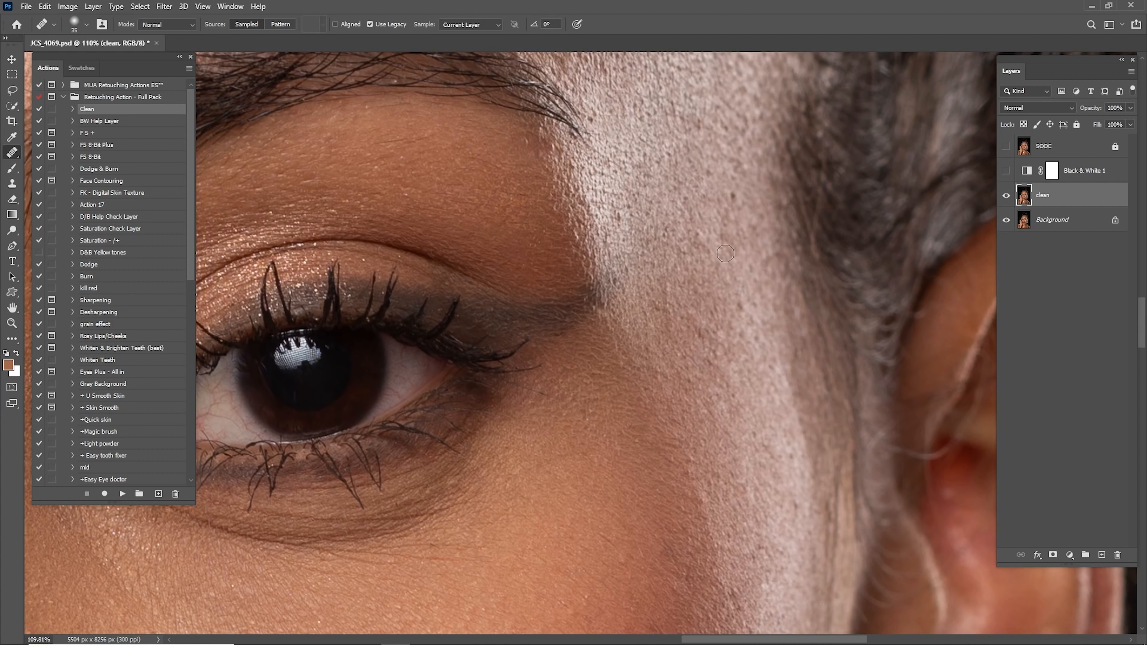
drag(733, 197, 721, 297)
click(700, 299)
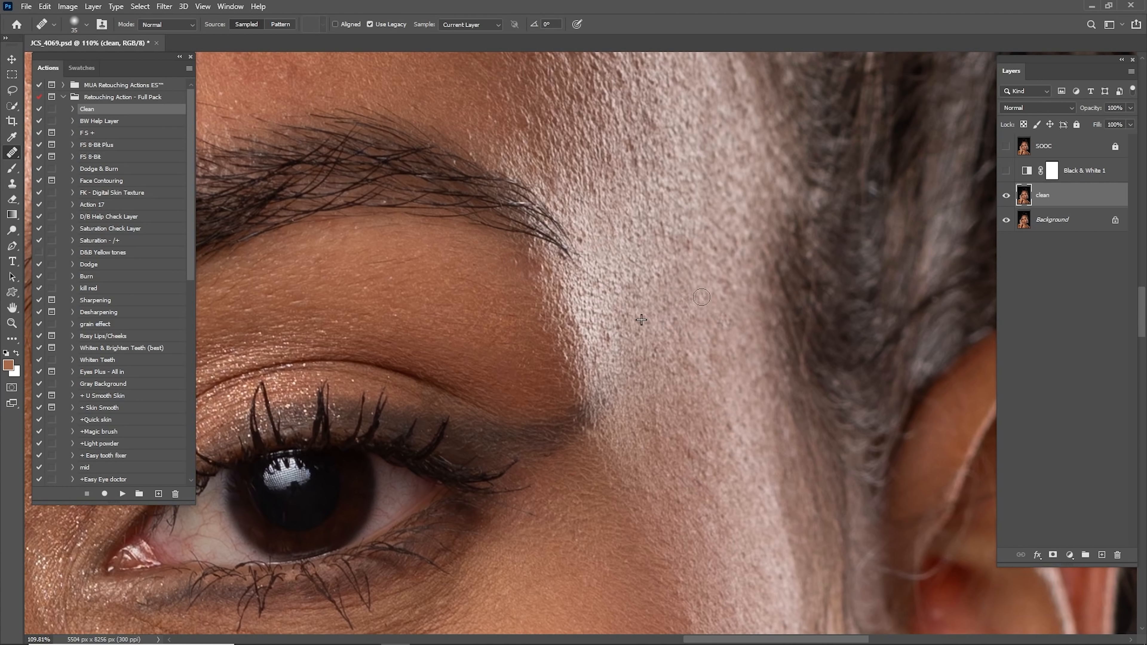
alt+click(698, 345)
click(701, 306)
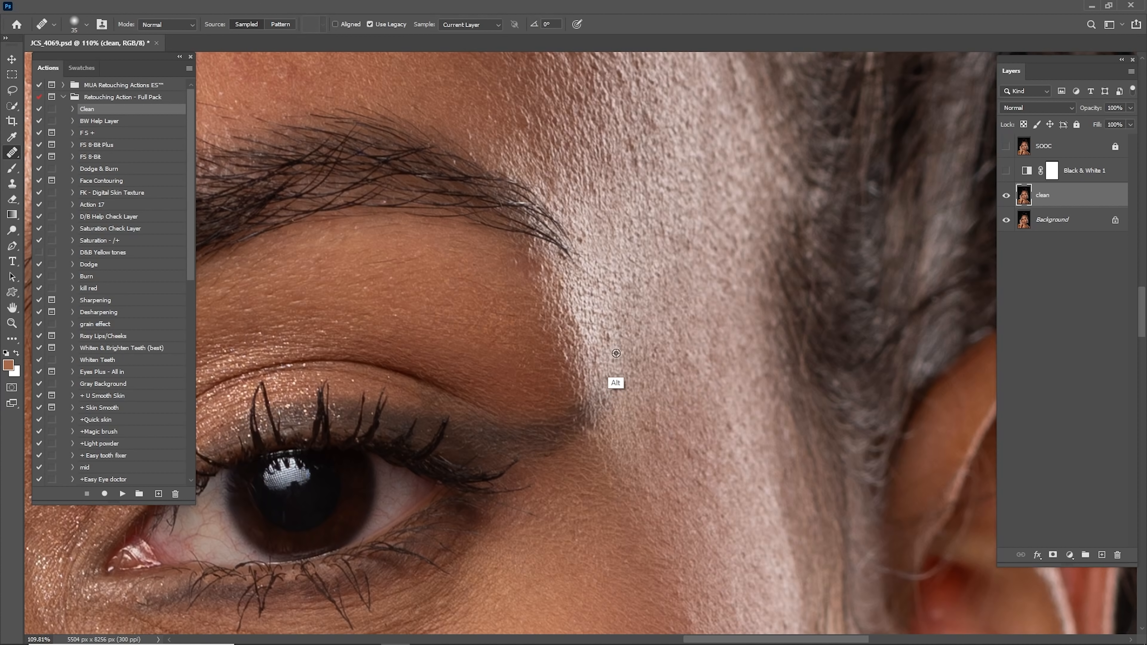
- Heal the pale and pink blemishes on the forehead above the earring-side eyebrow
mouse_move(602, 246)
mouse_down()
mouse_move(630, 320)
mouse_move(742, 318)
mouse_up()
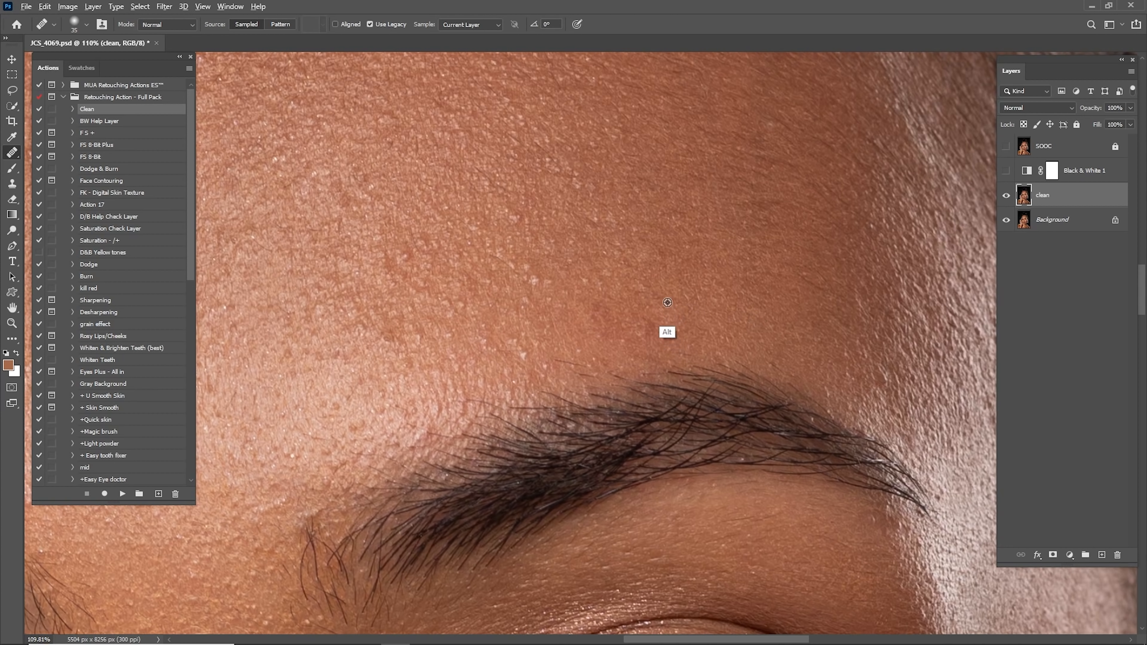
drag(581, 328, 723, 303)
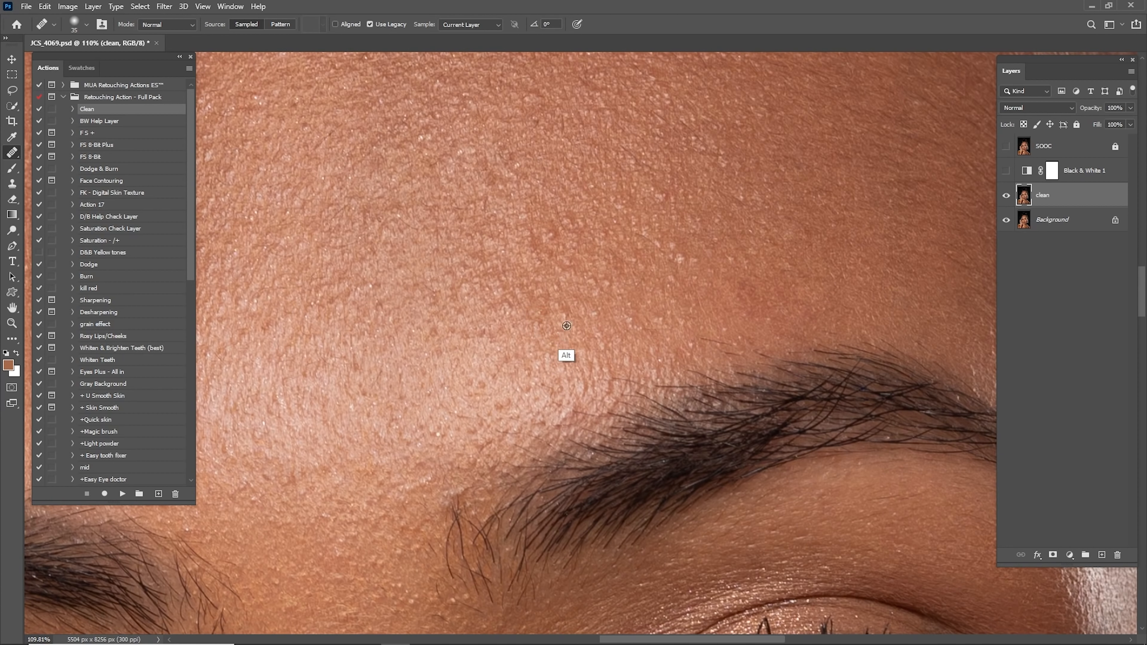
drag(494, 379, 582, 316)
key(z)
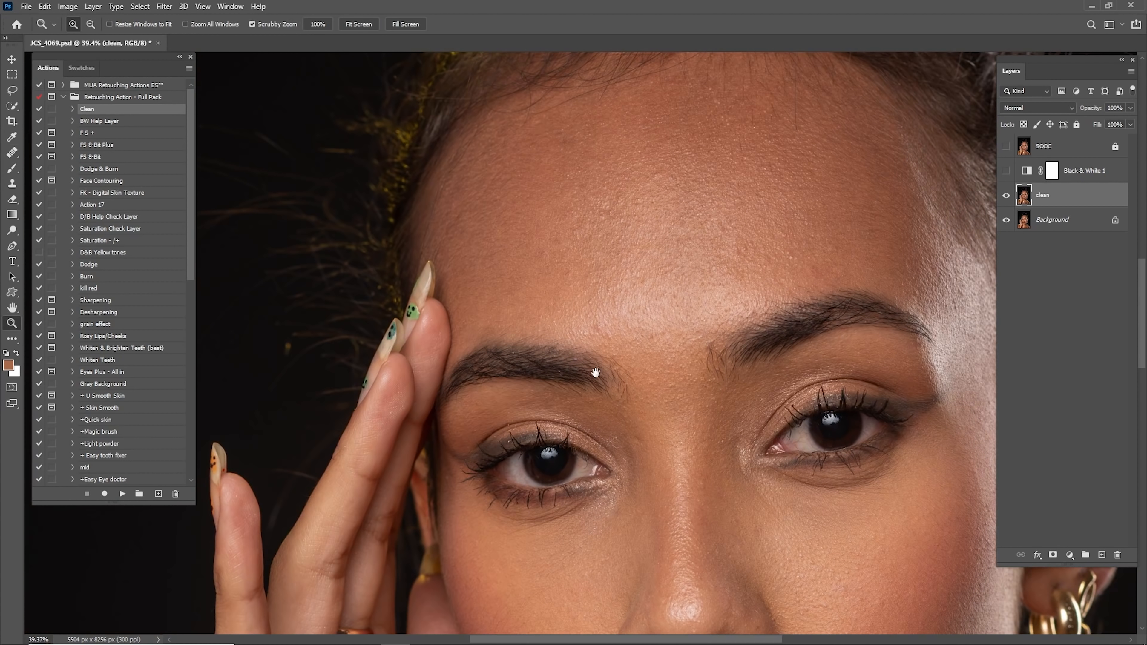
- Heal the small pale spot on the chin beside the painted fingernail with the Healing Brush
drag(597, 375, 614, 275)
drag(622, 435, 621, 269)
drag(635, 374, 587, 263)
drag(622, 407, 635, 311)
drag(576, 361, 626, 409)
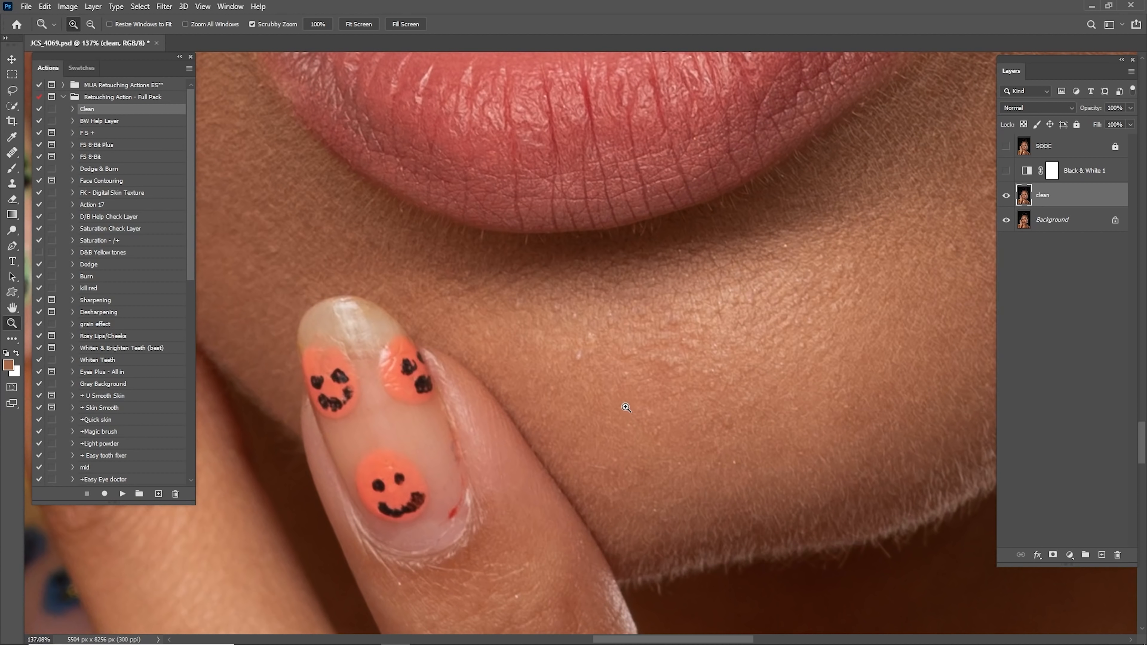
key(j)
key(shift+j)
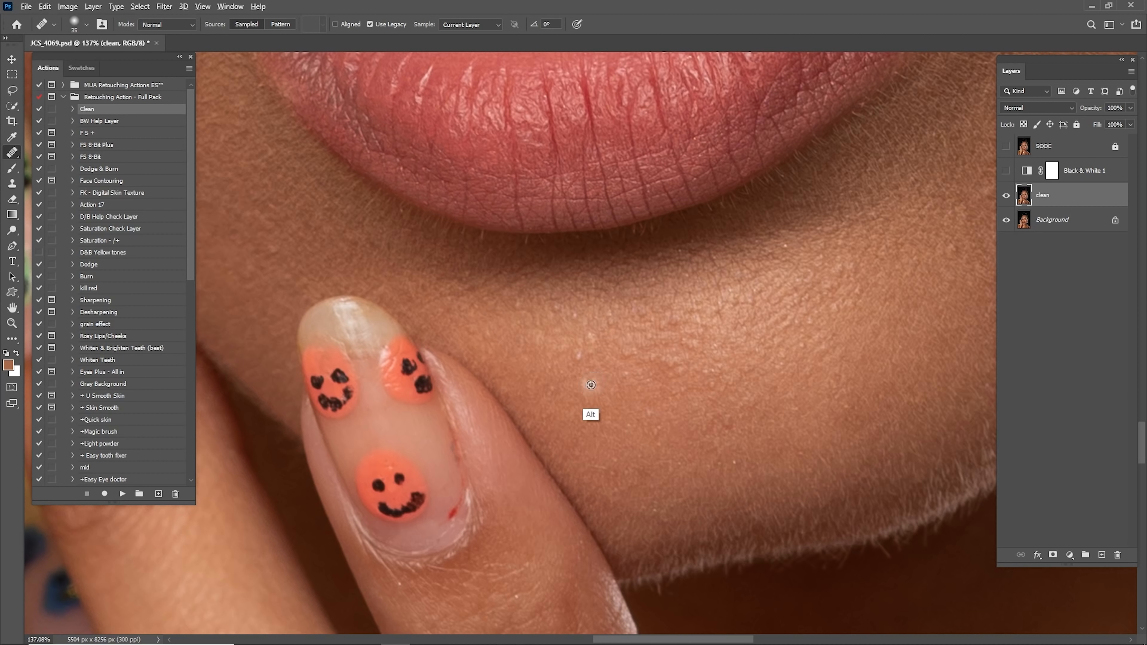
- Heal small blemishes on the nose with the Healing Brush at size 25, sampling skin beside them
key(z)
drag(625, 340, 608, 289)
drag(606, 271, 568, 447)
drag(654, 301, 597, 423)
mouse_move(654, 345)
mouse_down()
mouse_move(636, 296)
mouse_move(619, 328)
mouse_move(640, 285)
mouse_move(648, 328)
mouse_up()
key(j)
alt+click(611, 274)
alt+click(620, 264)
alt+click(621, 309)
click(611, 309)
- Heal the remaining spots on the lower part of the nose tip, resampling smooth skin
alt+click(612, 289)
click(578, 298)
alt+click(673, 323)
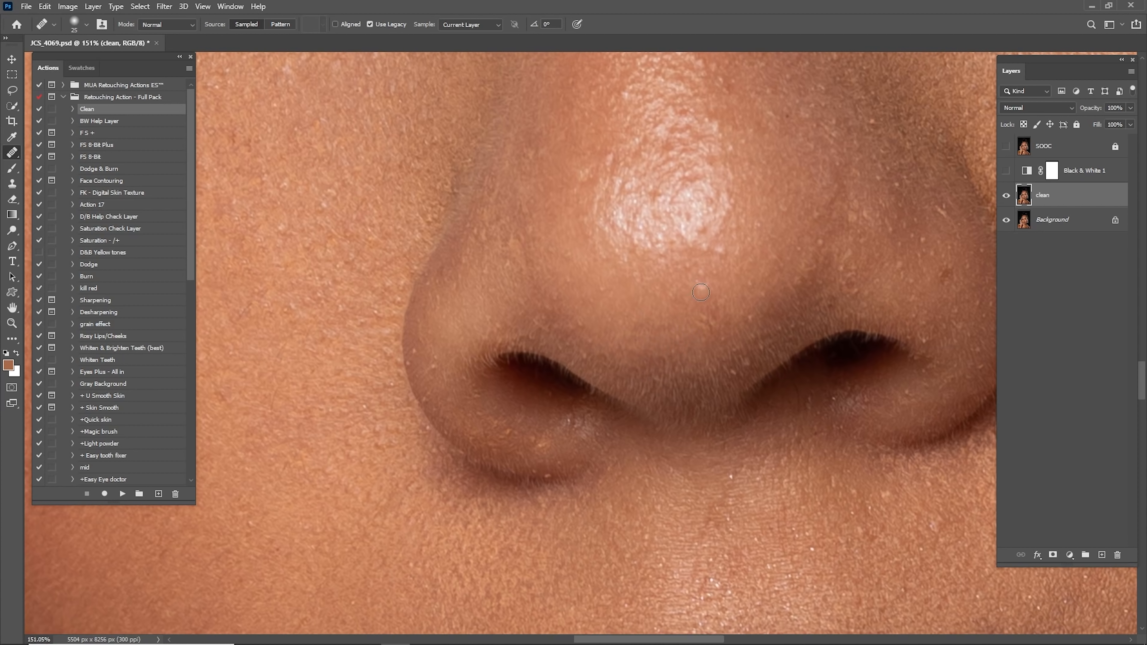
drag(704, 286, 628, 317)
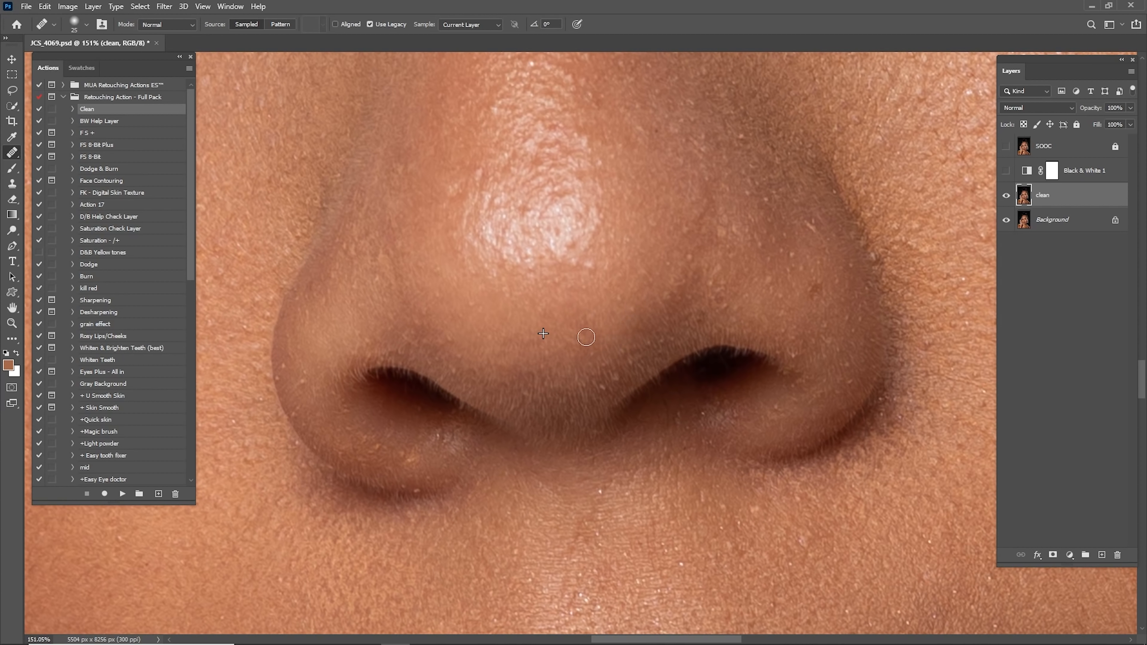
drag(462, 342, 661, 295)
drag(507, 320, 540, 368)
- Spot-heal the small spots around the nostril on the raised-hand side with the Spot Healing Brush
key(shift+j)
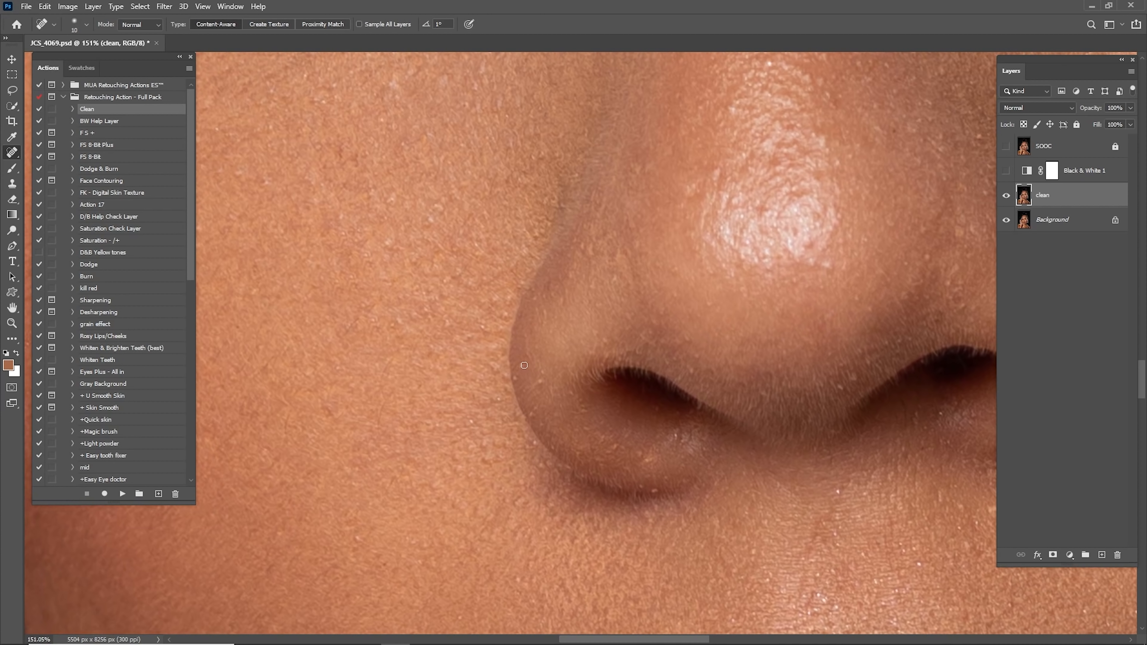
drag(594, 410, 527, 336)
drag(610, 361, 606, 375)
drag(589, 414, 591, 420)
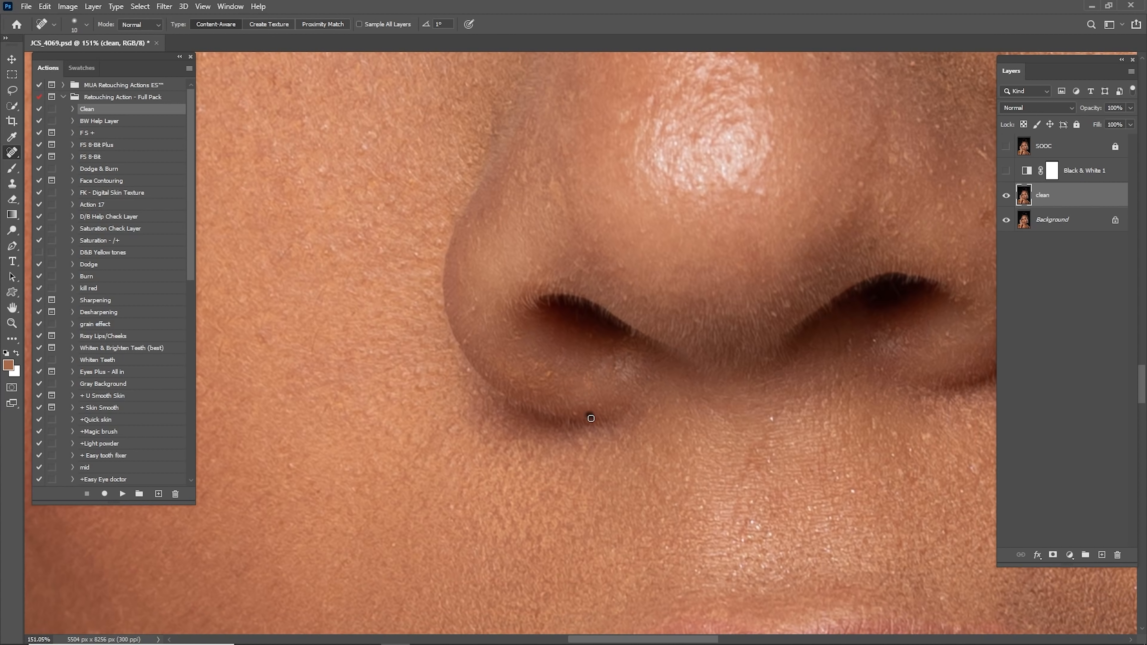
- Spot-heal the pale spot above the upper lip and the spots on the earring-side nostril
drag(804, 394, 651, 299)
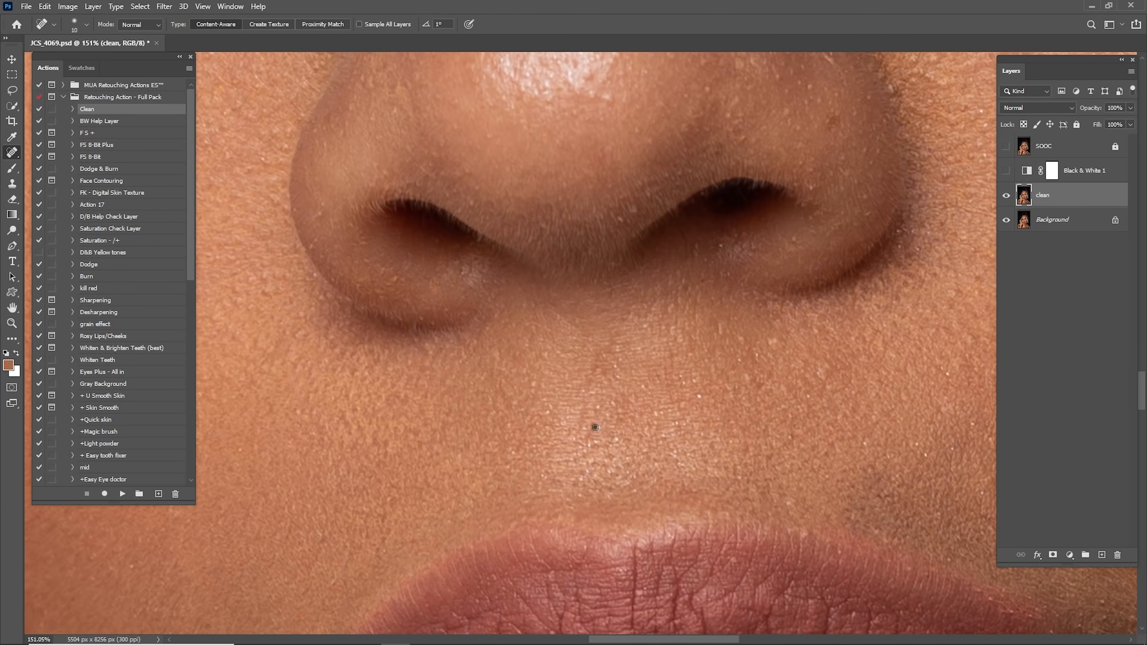
drag(594, 432, 595, 435)
drag(856, 144, 700, 299)
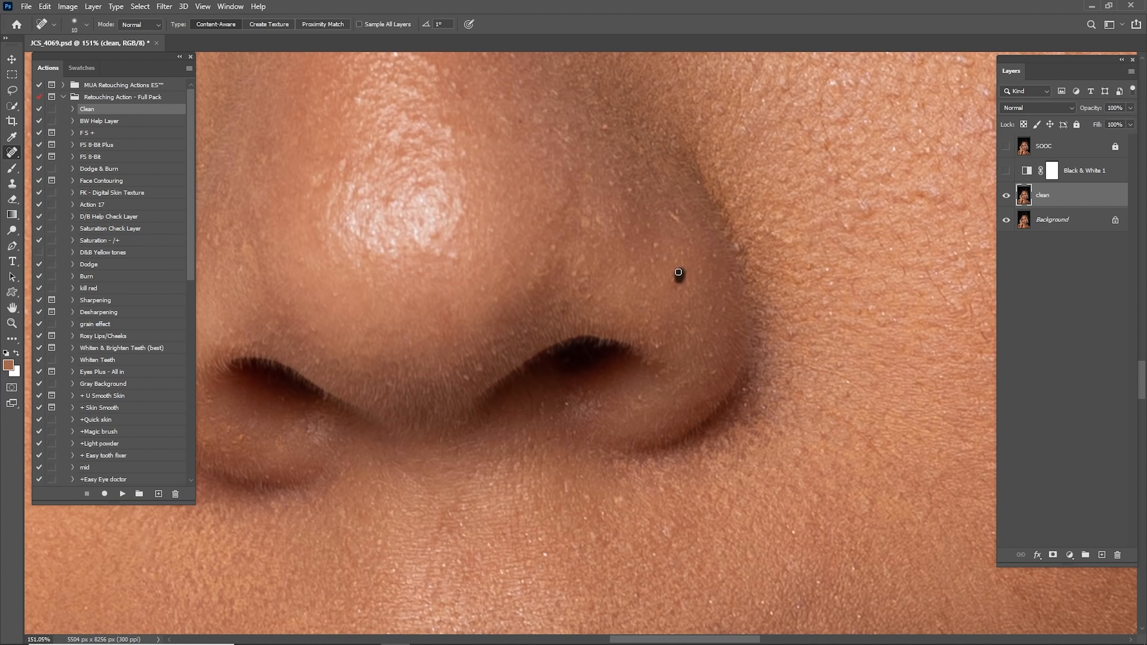
click(665, 250)
- Heal the raised bump on the cheek beside the nose with the Healing Brush, sampling skin below it
mouse_move(745, 241)
mouse_down()
mouse_move(622, 302)
mouse_move(591, 334)
mouse_up()
key(shift+j)
alt+click(664, 352)
click(649, 308)
drag(734, 240, 617, 361)
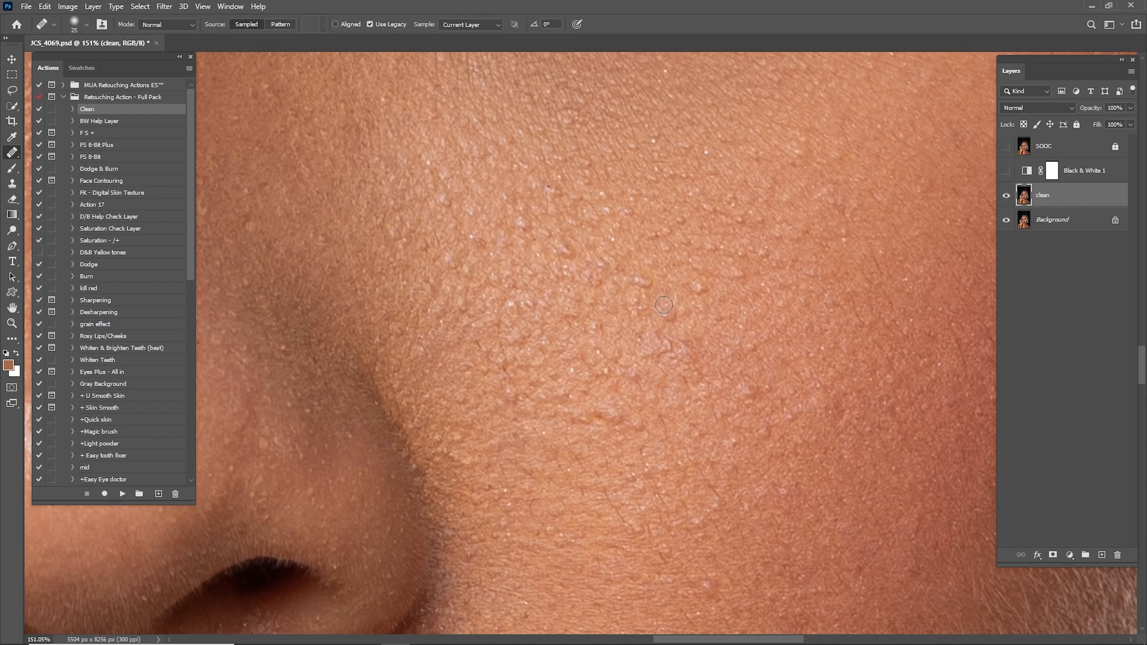
- Heal the dark spot on the upper blushed part of the earring-side cheek, sampling skin just below
key(z)
drag(704, 325, 624, 372)
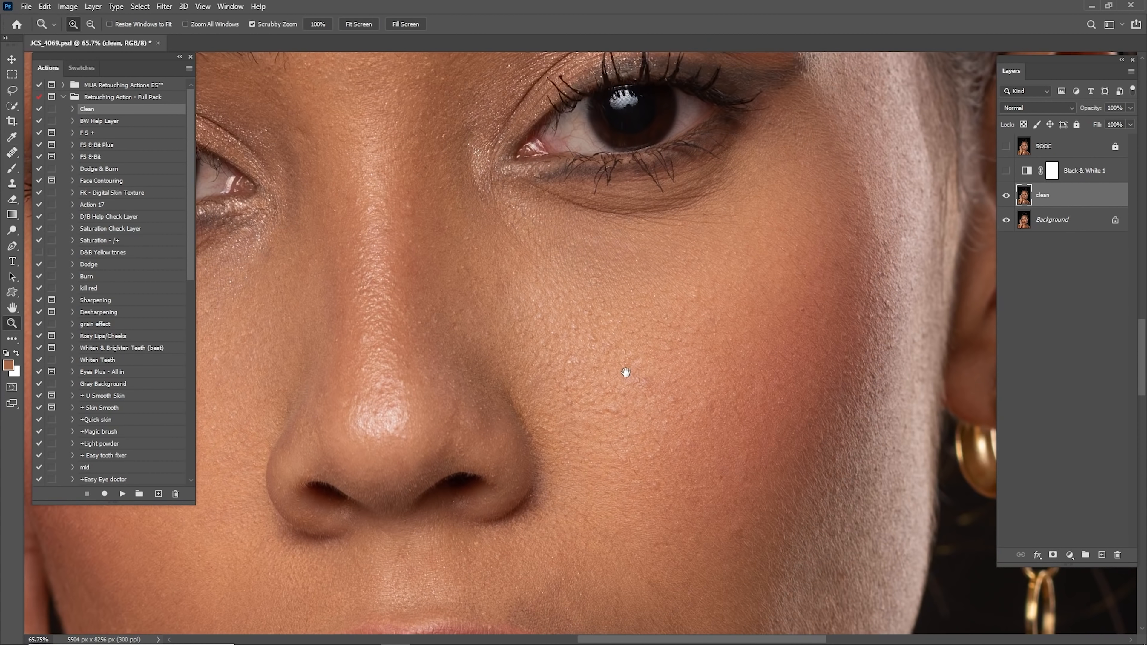
drag(778, 320, 812, 326)
key(j)
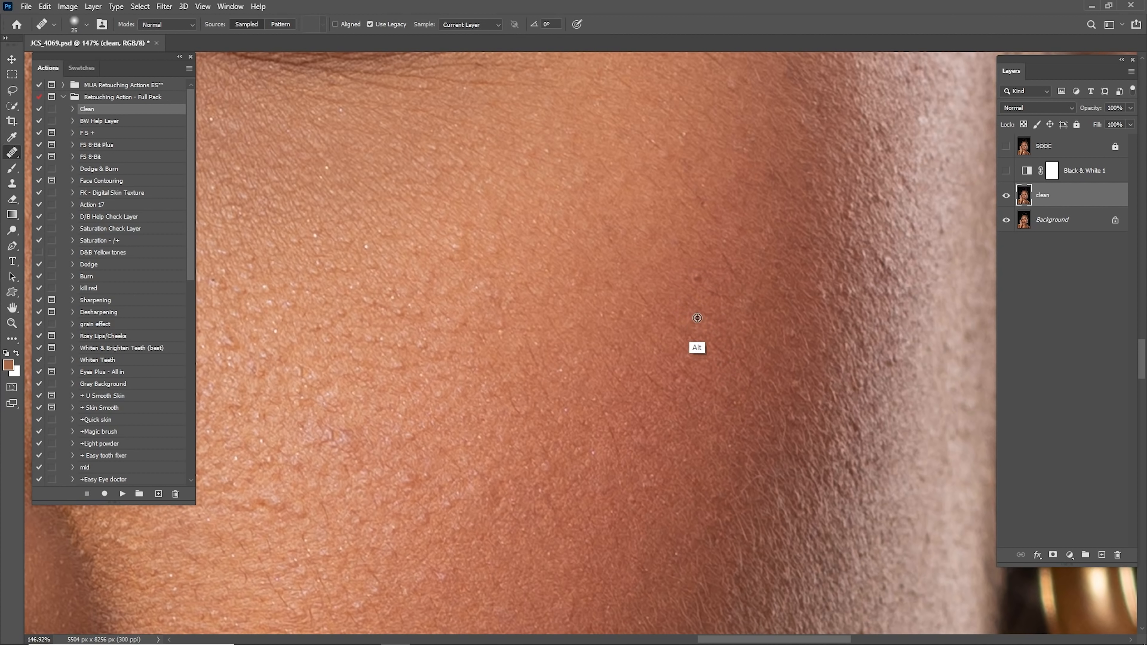
- Heal the pink blemish on the forehead above the inner end of the raised-hand-side eyebrow
key(z)
mouse_move(761, 301)
mouse_down()
mouse_move(701, 356)
mouse_move(700, 475)
mouse_up()
drag(676, 353, 812, 369)
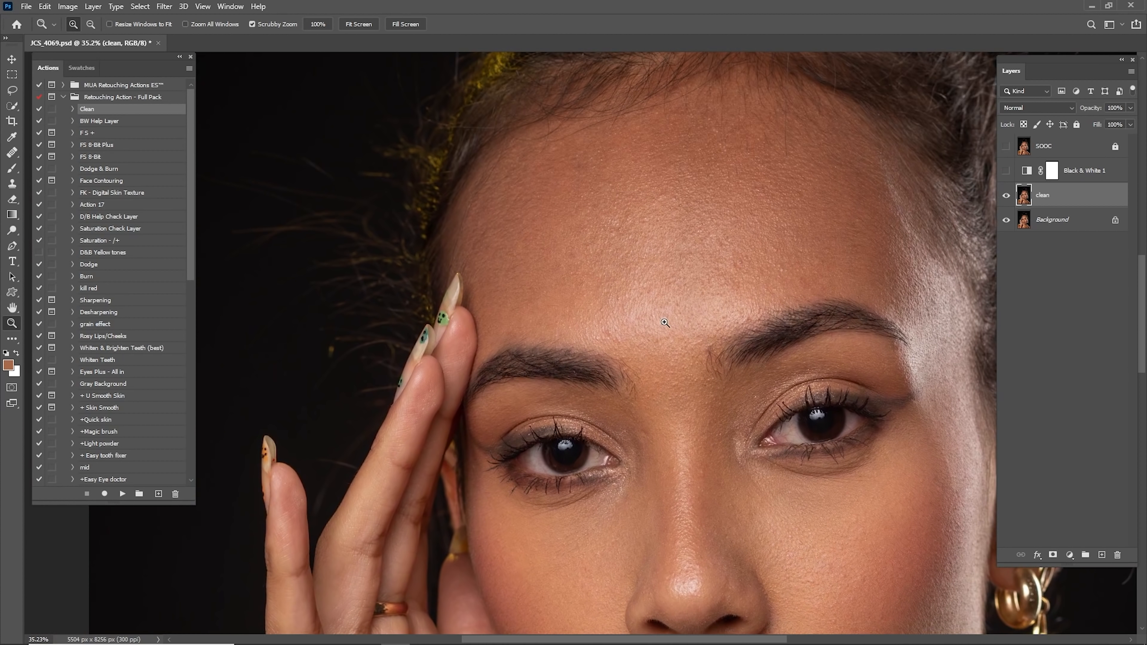
drag(678, 323, 774, 325)
drag(635, 341, 691, 287)
drag(661, 319, 711, 321)
key(j)
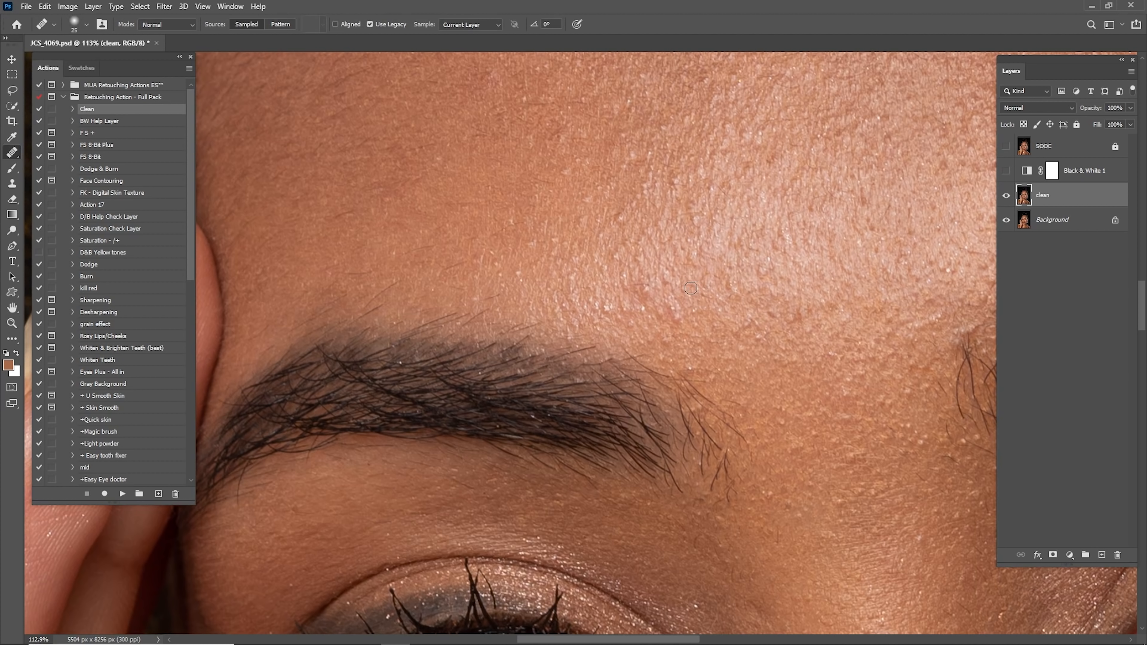
mouse_move(636, 285)
mouse_down()
mouse_move(664, 309)
mouse_move(695, 298)
mouse_move(641, 307)
mouse_up()
alt+click(676, 283)
mouse_move(563, 226)
mouse_down()
mouse_move(661, 402)
mouse_move(622, 540)
mouse_up()
key(z)
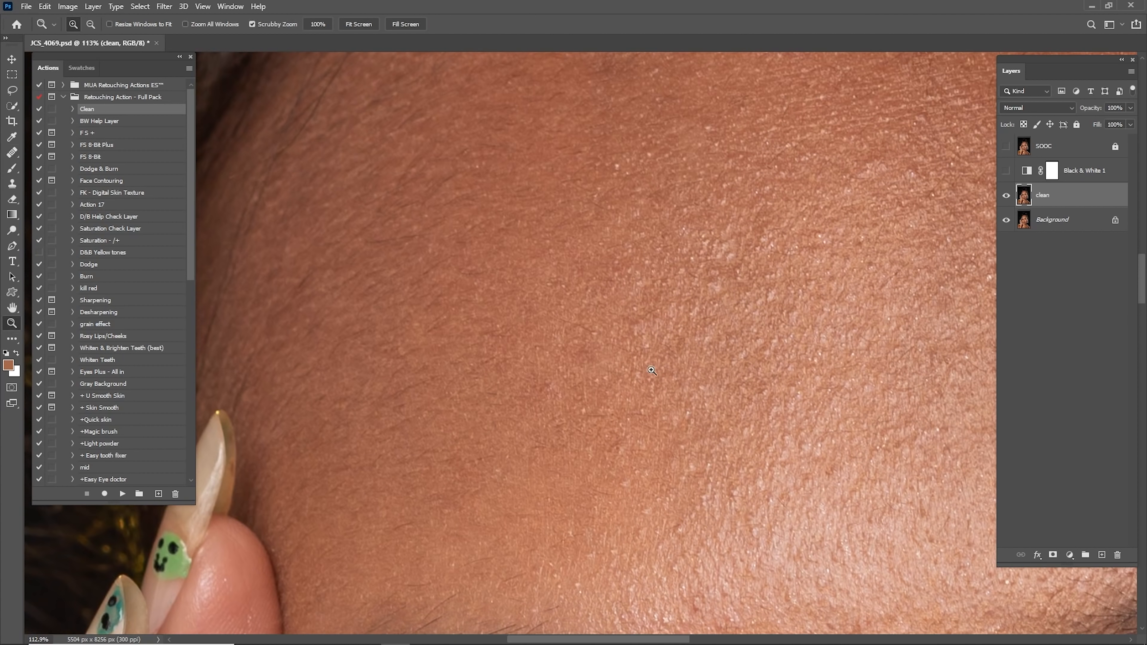
- Review the whole portrait with the clean layer switched off and on to compare the skin before and after healing
drag(652, 370, 583, 341)
drag(722, 444, 639, 298)
drag(662, 361, 843, 100)
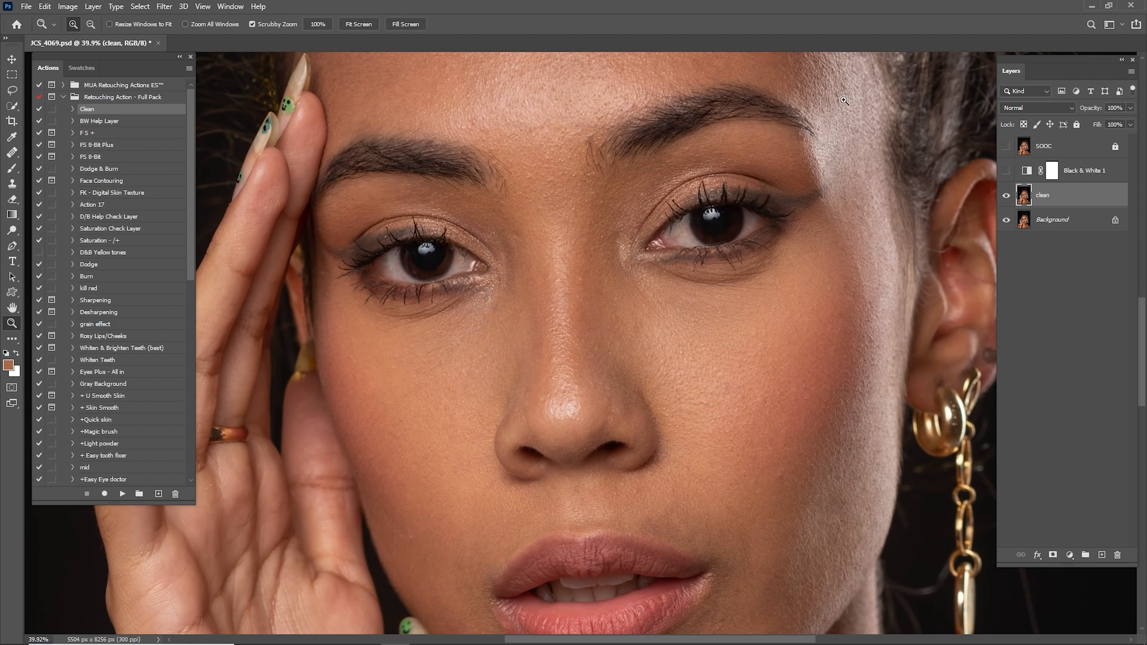
key(ctrl+0)
click(1005, 195)
click(1005, 196)
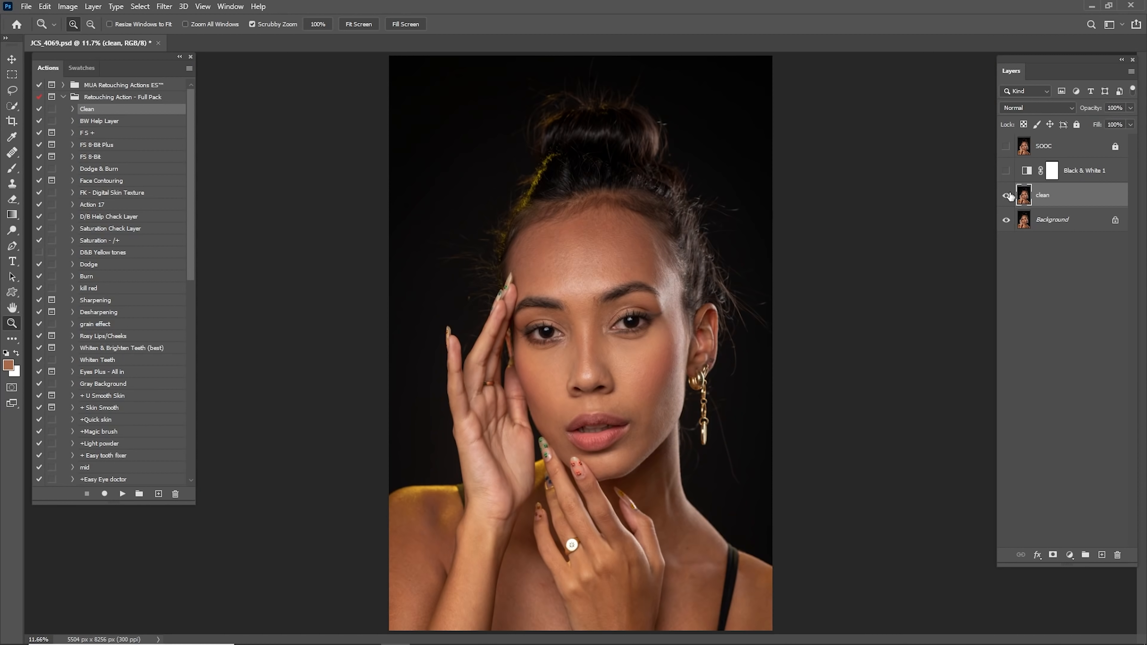
click(1005, 198)
click(1006, 198)
- Examine the raised hand, the face and the stray hairs around the head for remaining distractions
scroll(508, 292, up, 5)
drag(509, 294, 662, 306)
scroll(609, 335, down, 6)
scroll(539, 313, up, 8)
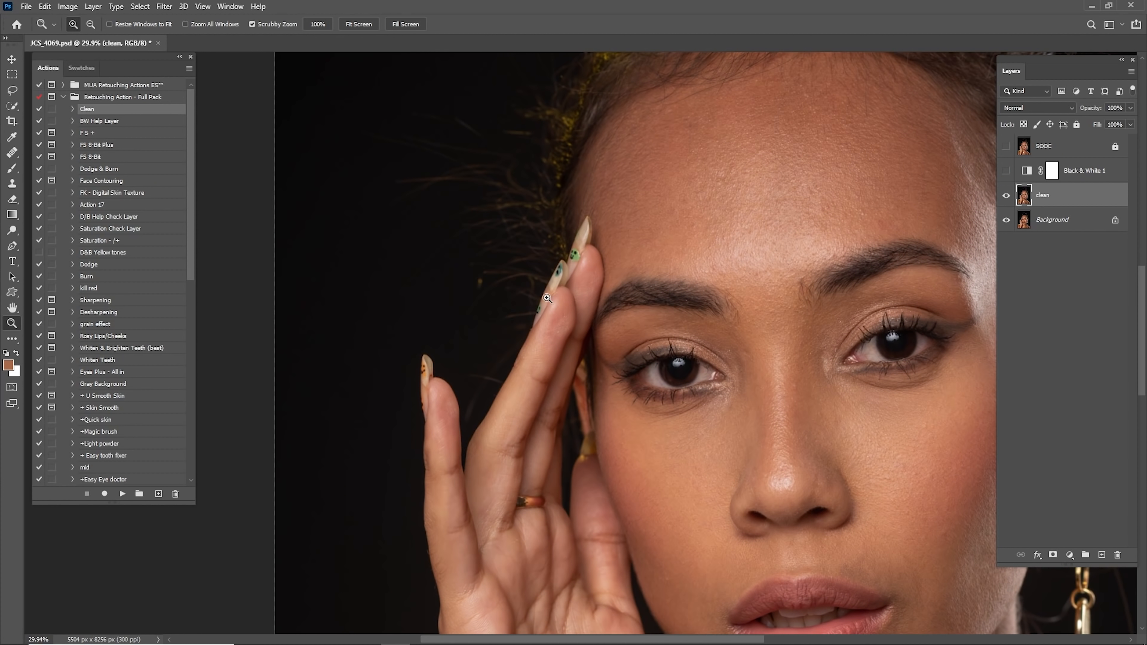
scroll(546, 298, up, 6)
drag(587, 312, 657, 331)
scroll(621, 377, down, 6)
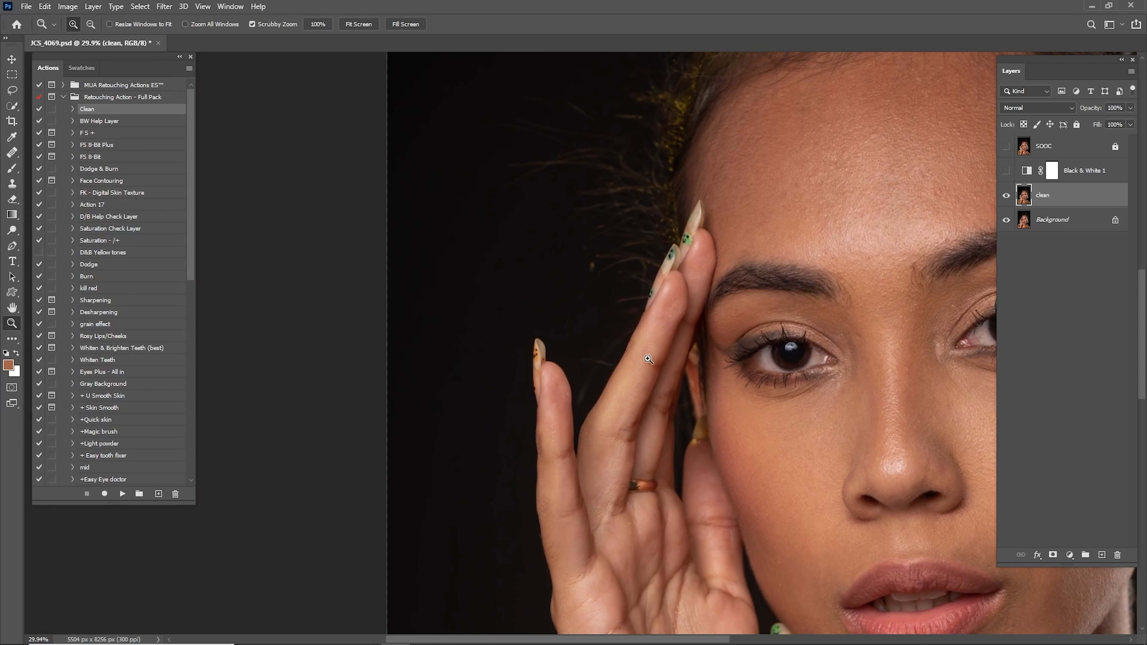
drag(678, 281, 613, 408)
drag(676, 336, 602, 390)
scroll(666, 355, down, 6)
drag(679, 353, 592, 325)
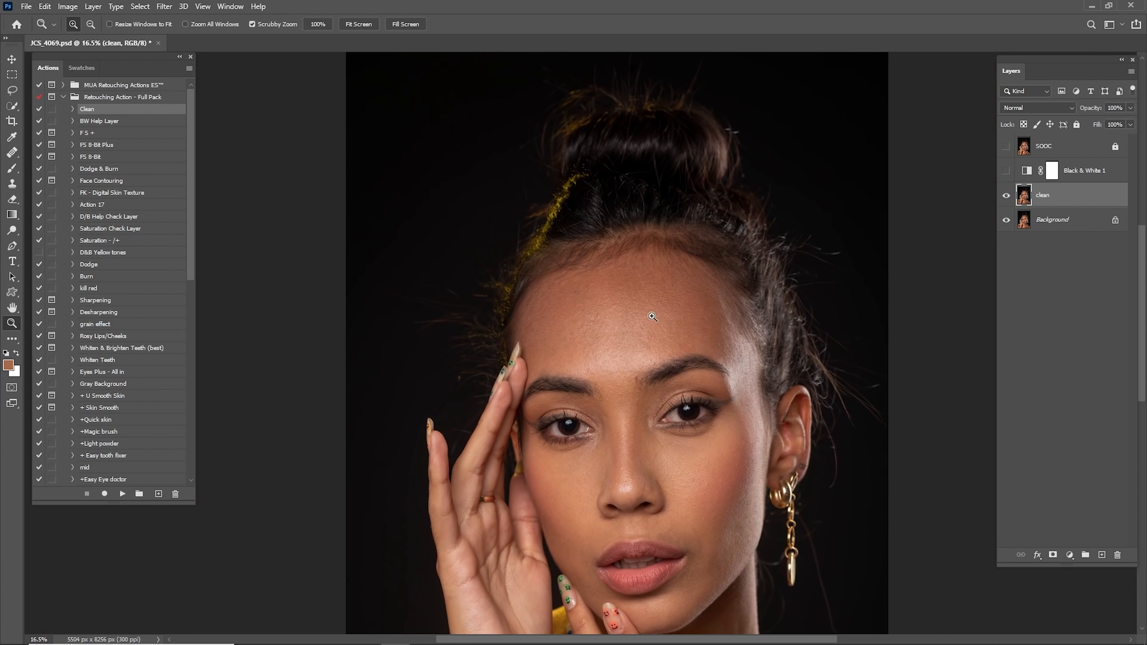
drag(700, 293, 646, 234)
scroll(658, 350, down, 3)
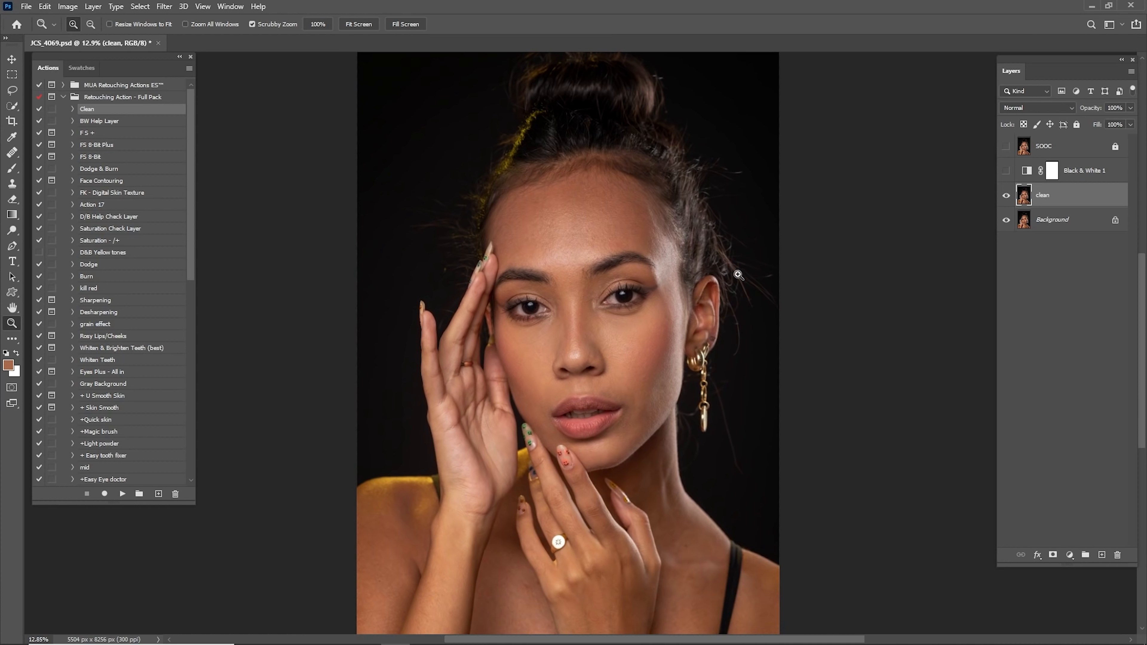
- Spot-heal the flyaway hairs against the dark background on the earring side of the head with a brush of about 60 px
scroll(668, 203, up, 4)
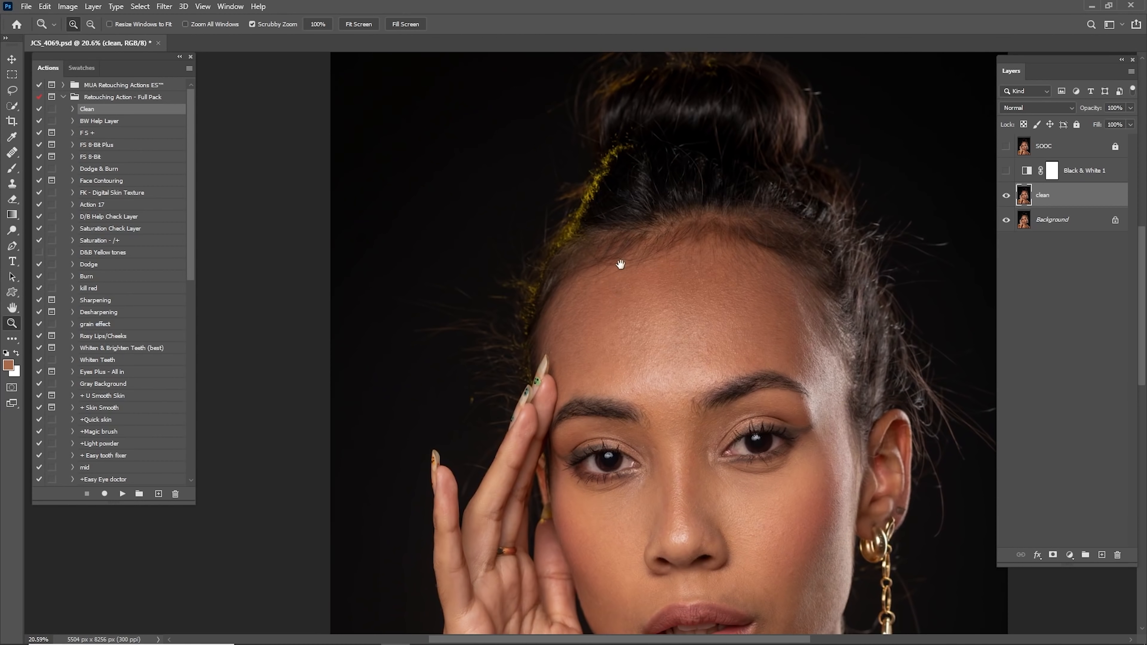
scroll(621, 291, up, 10)
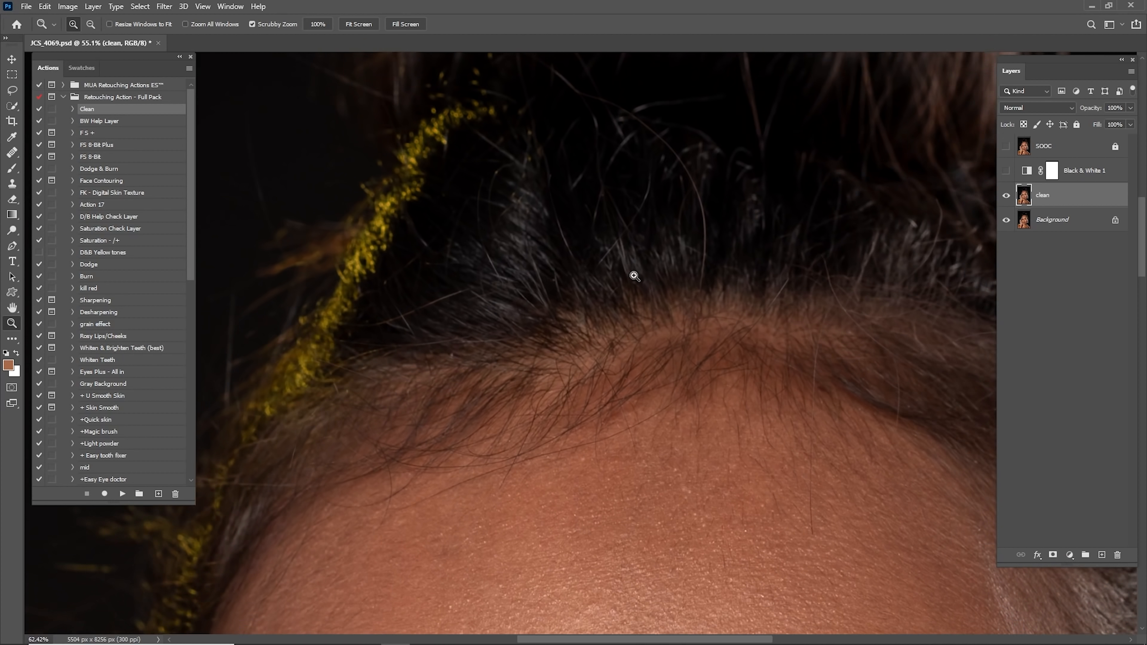
key(j)
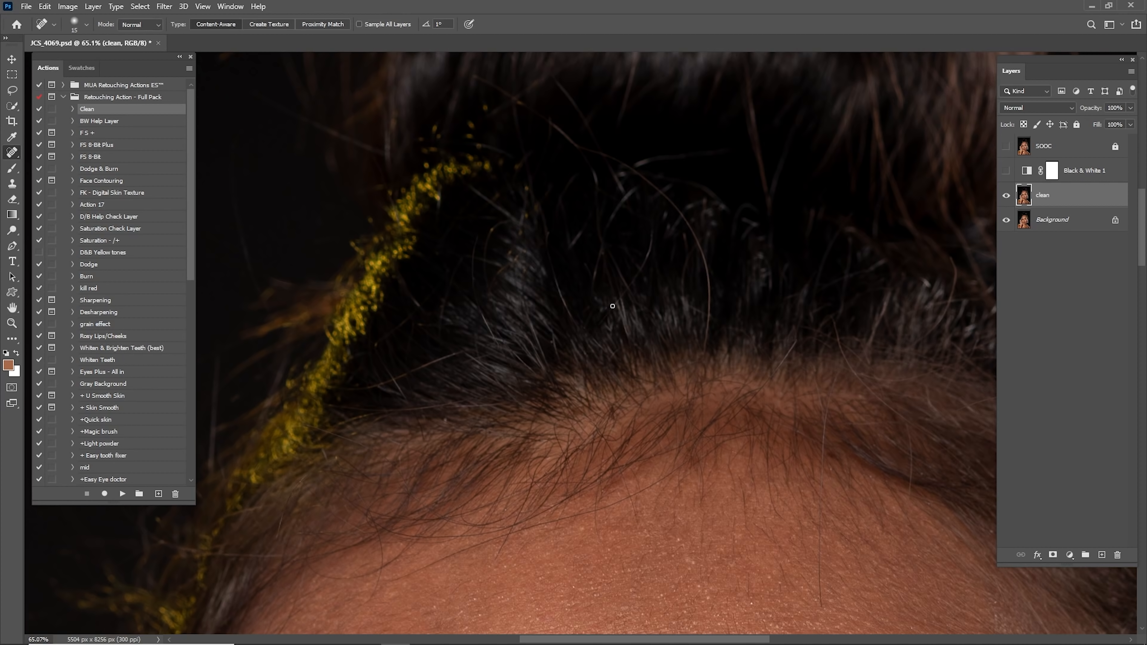
key(bracketright)
scroll(553, 243, up, 3)
drag(509, 182, 598, 220)
drag(638, 159, 627, 231)
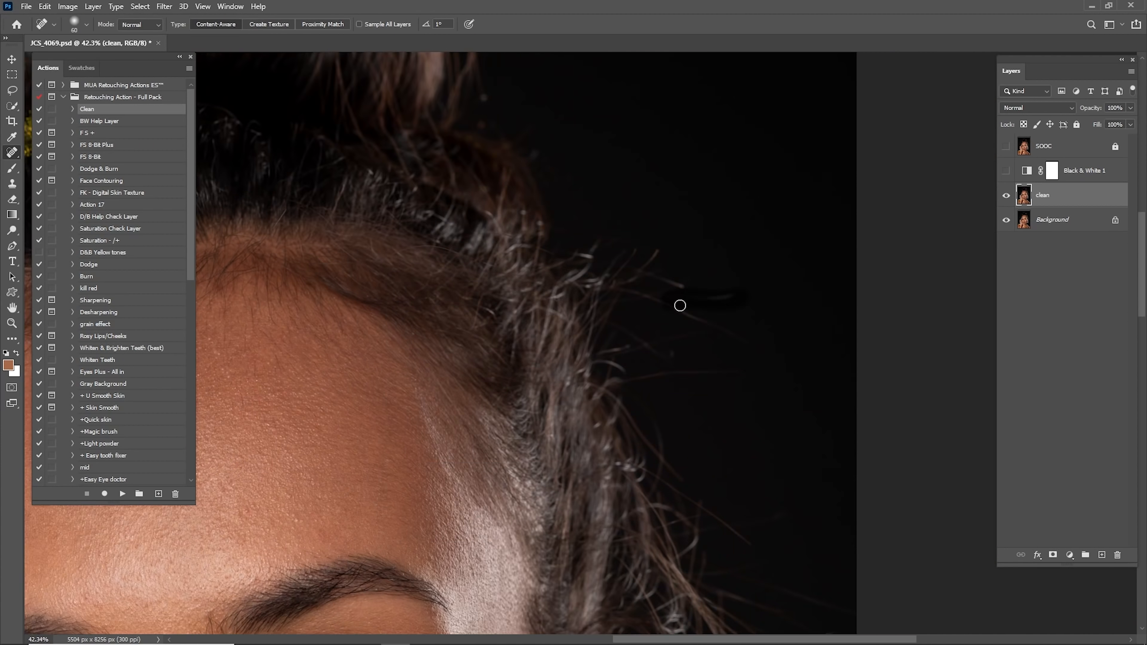
drag(679, 305, 671, 363)
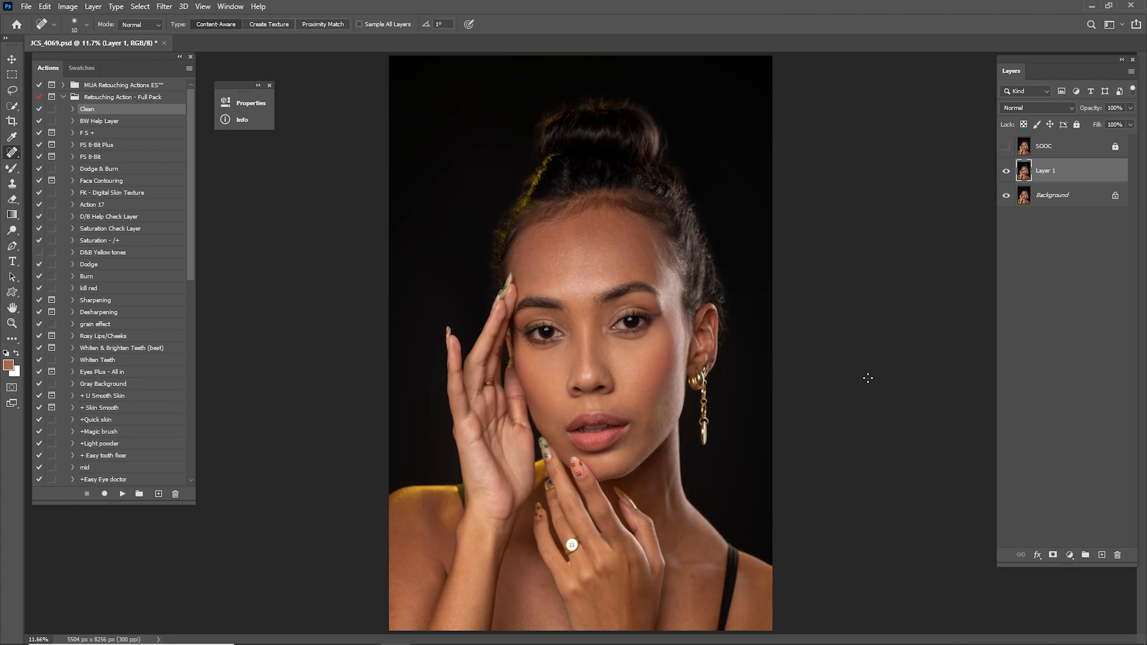
- Compare the portrait with Layer 1 hidden and shown to check the stray-hair cleanup
click(1004, 172)
click(1003, 172)
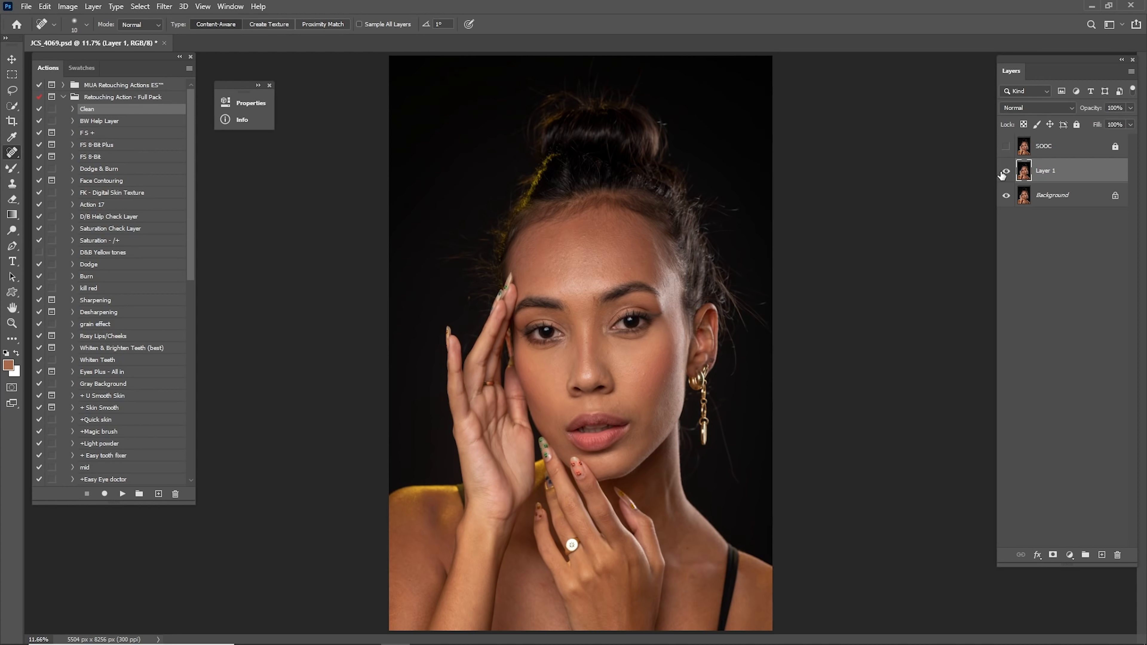
click(1003, 173)
click(1003, 173)
click(1003, 173)
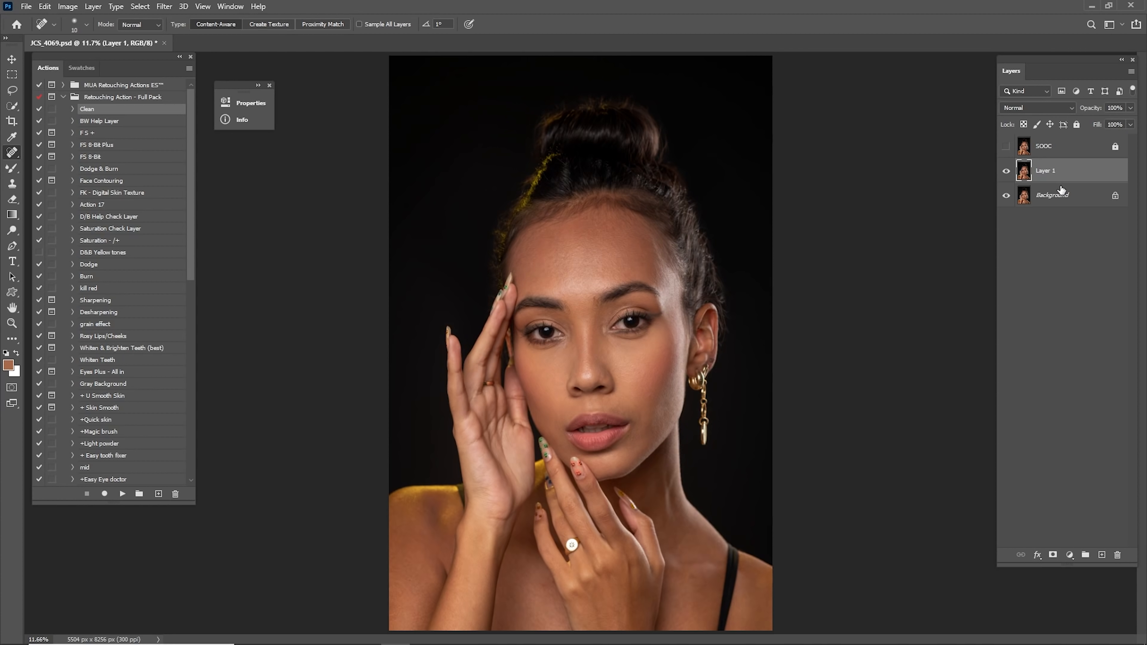
- Merge Layer 1 with the Background layer
shift+click(1057, 195)
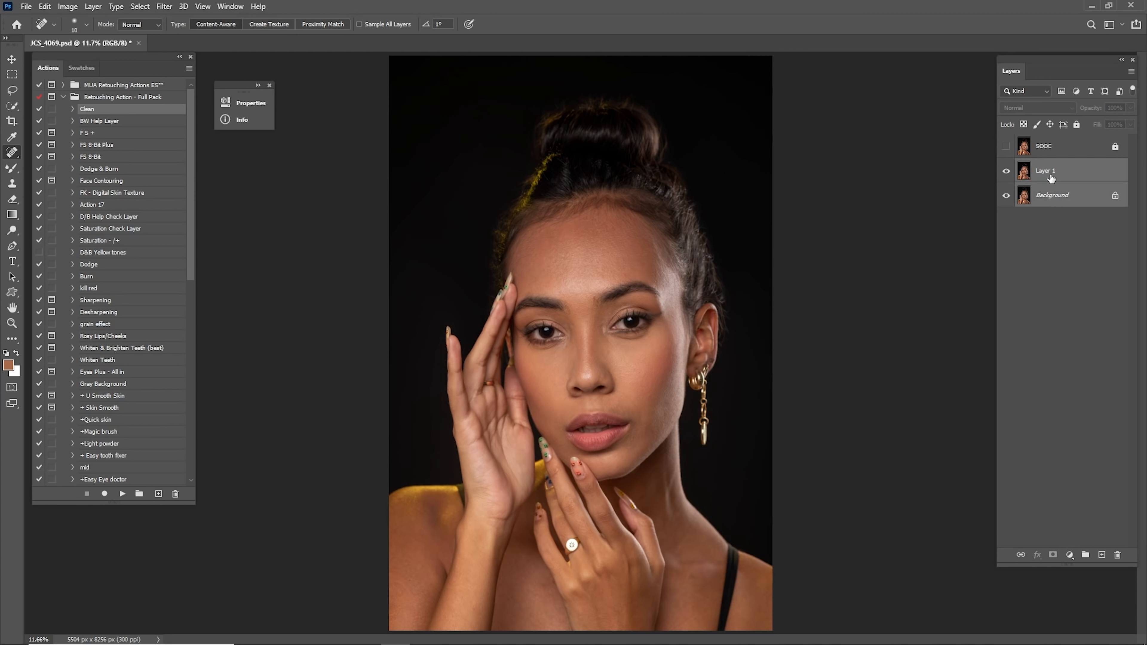
right_click(1056, 195)
click(948, 493)
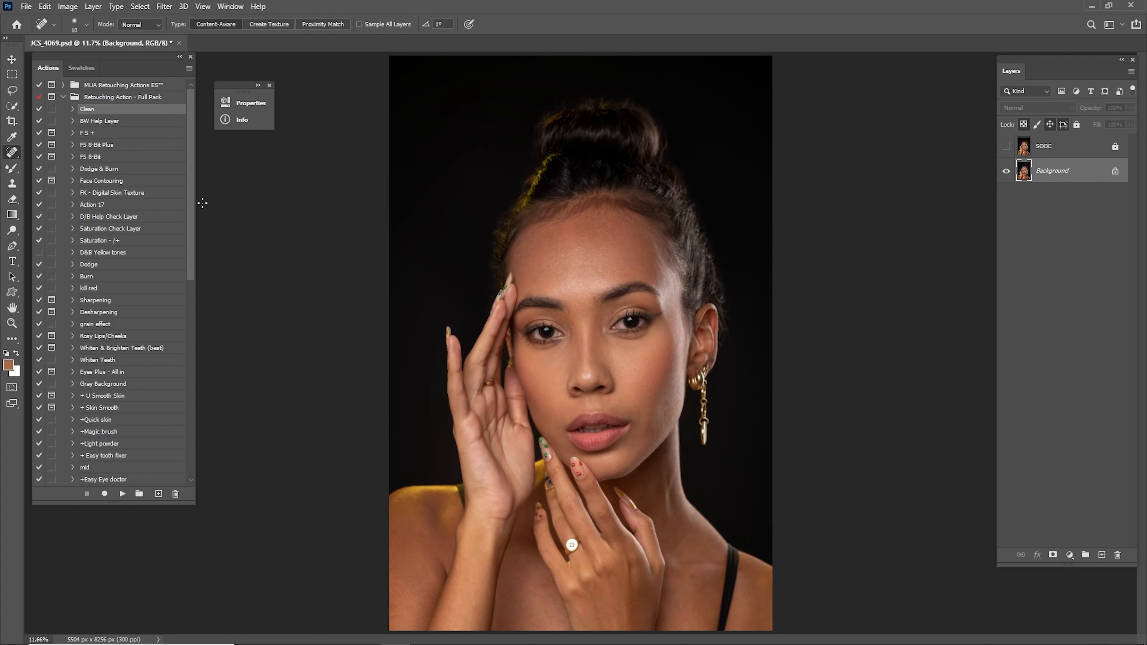
- Run the D/B Help Check Layer action and hide the group it creates
click(134, 217)
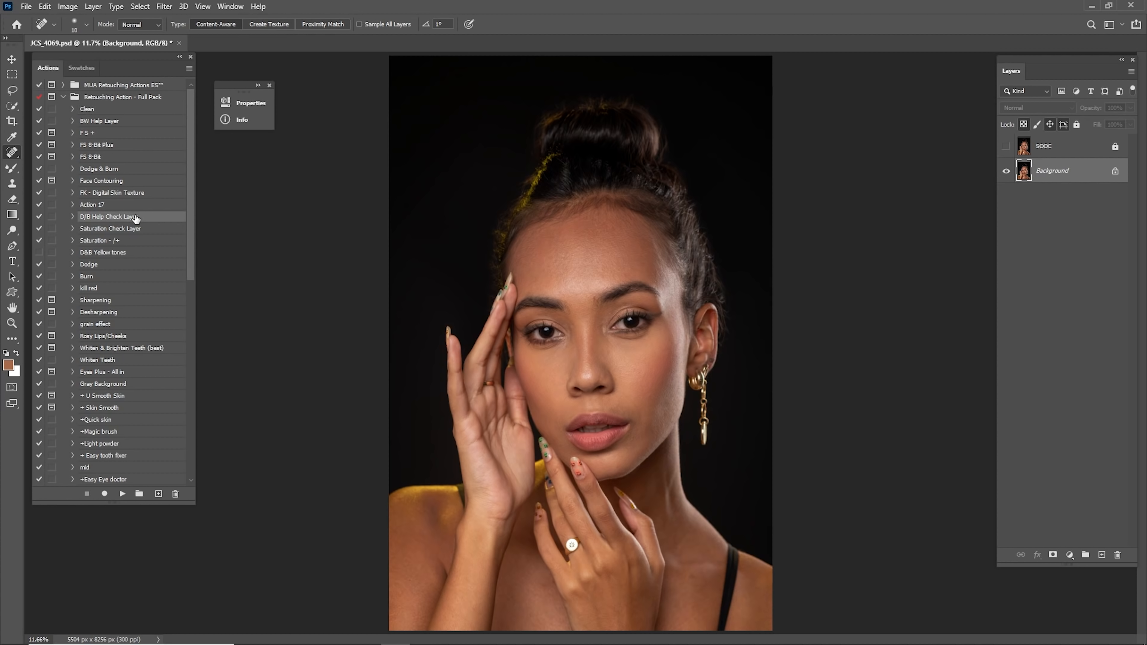
click(123, 495)
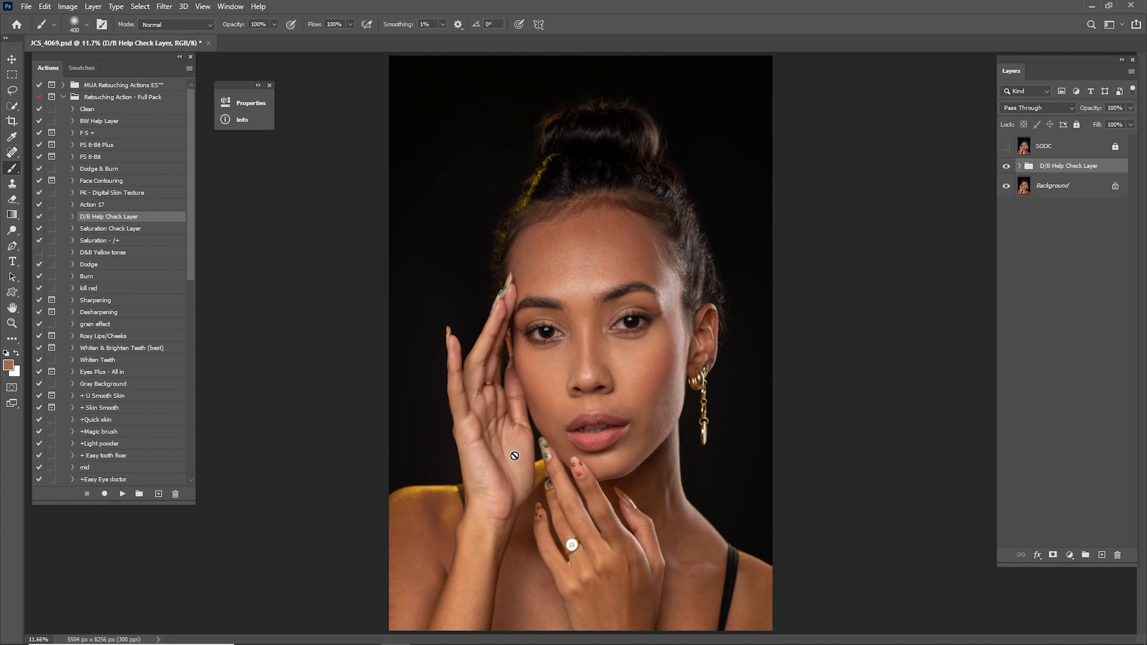
click(1006, 165)
- Run the Dodge and Burn actions together on the Background layer
click(1052, 185)
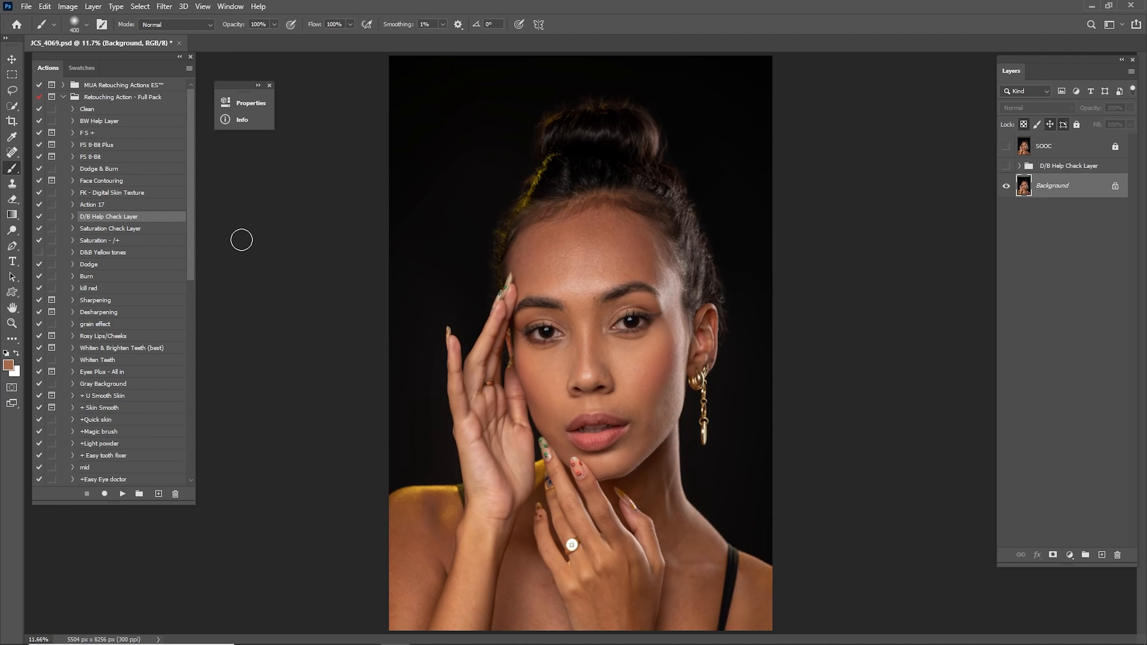
click(112, 266)
shift+click(96, 277)
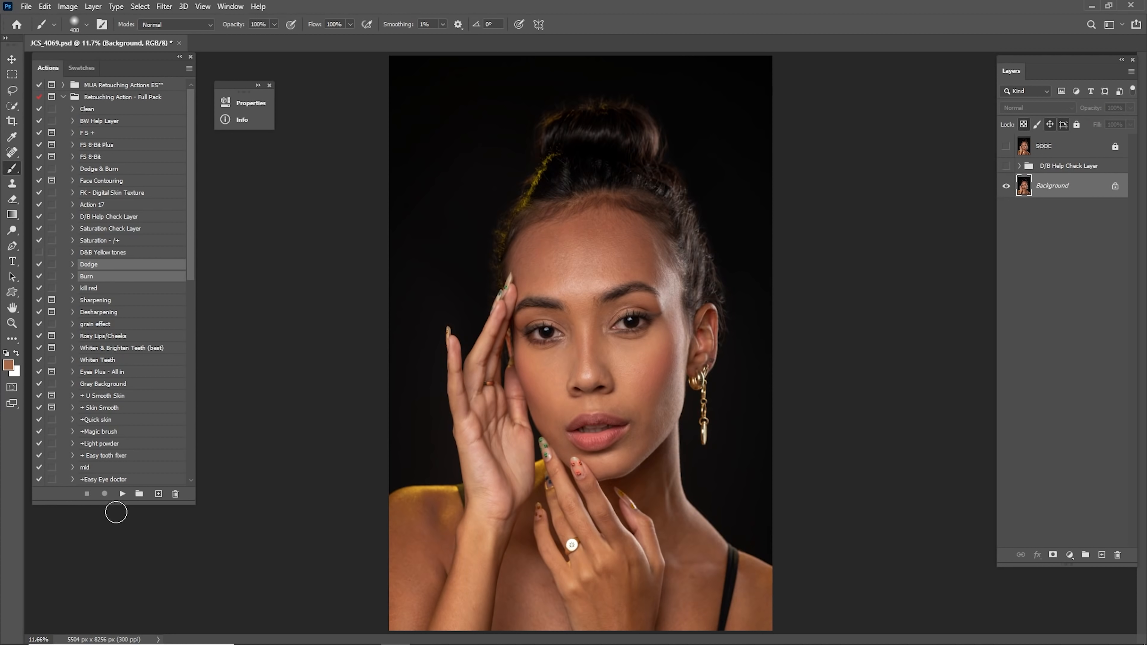
click(122, 494)
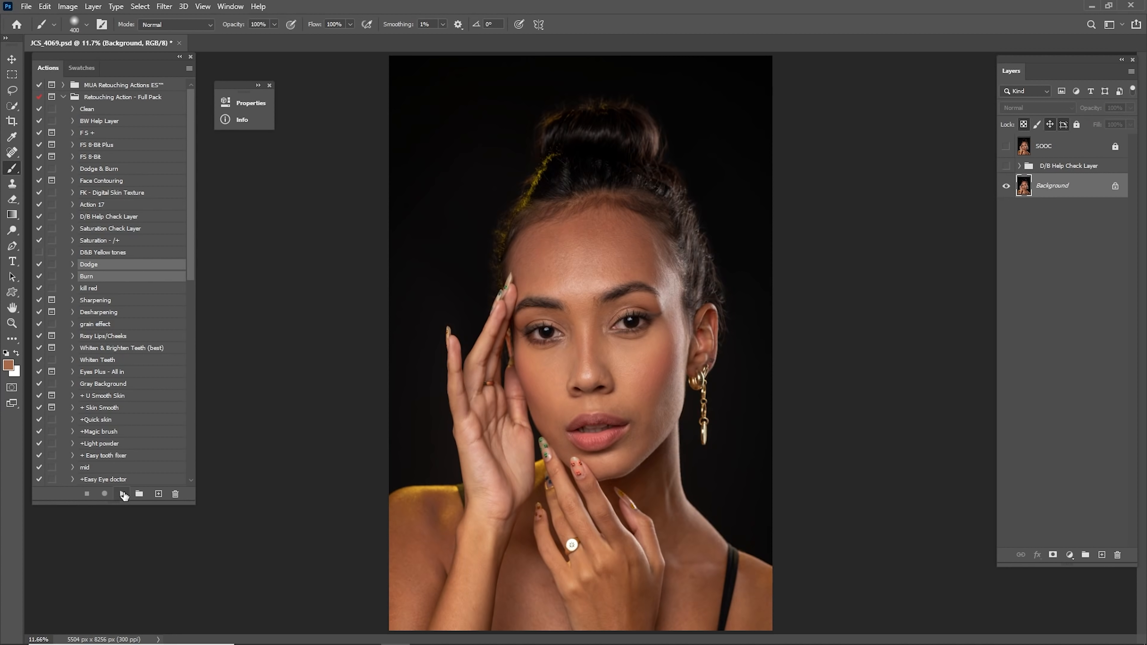
- Show the D/B Help Check Layer group and set the black input of its Levels 1 adjustment to 39
click(1005, 166)
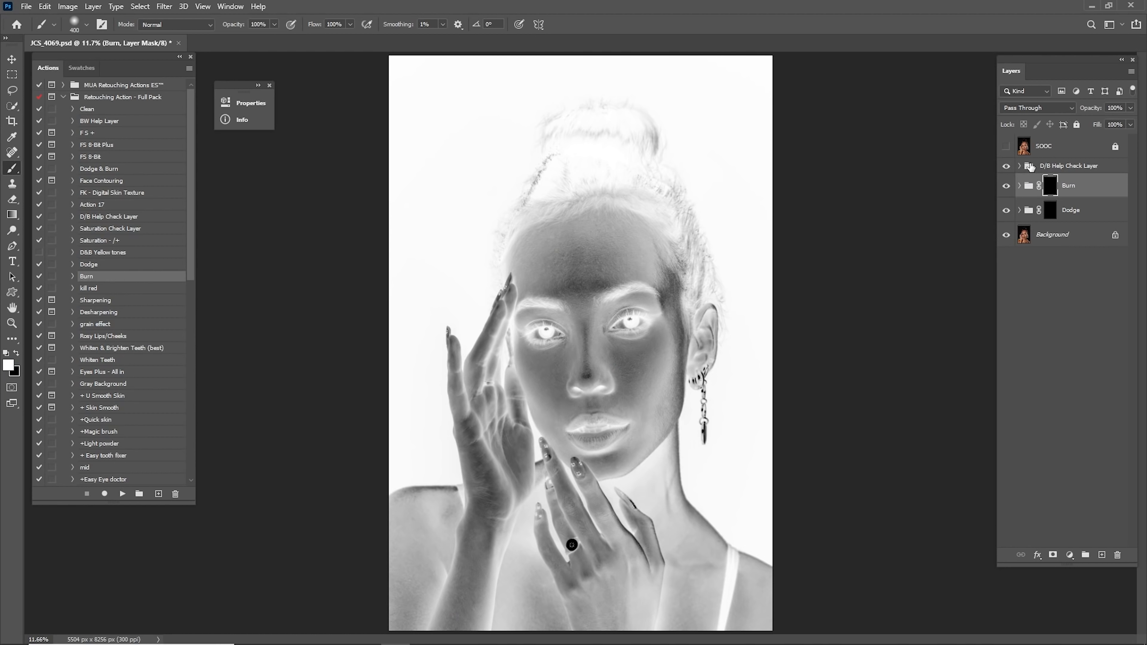
click(1019, 166)
double_click(1036, 186)
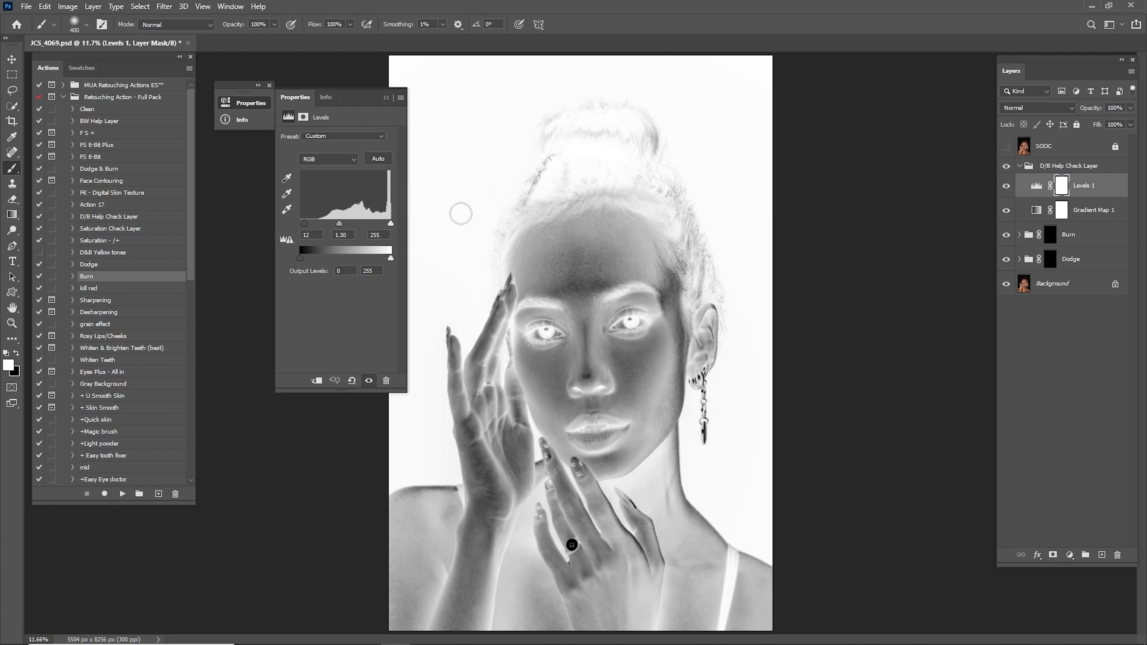
drag(304, 225, 315, 228)
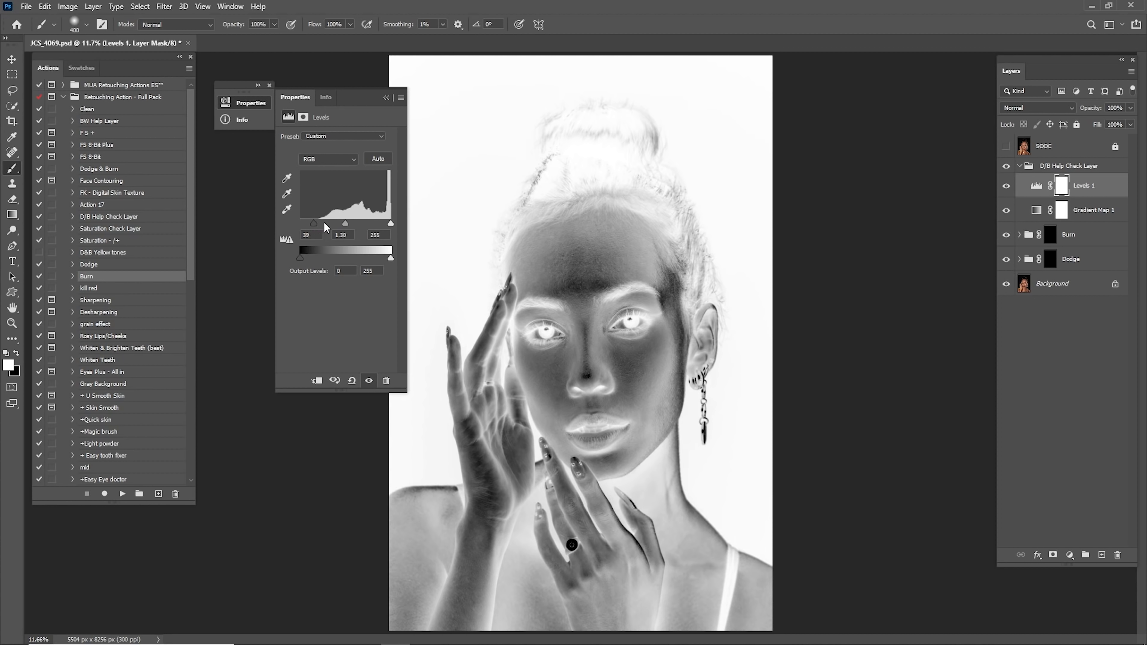
click(386, 99)
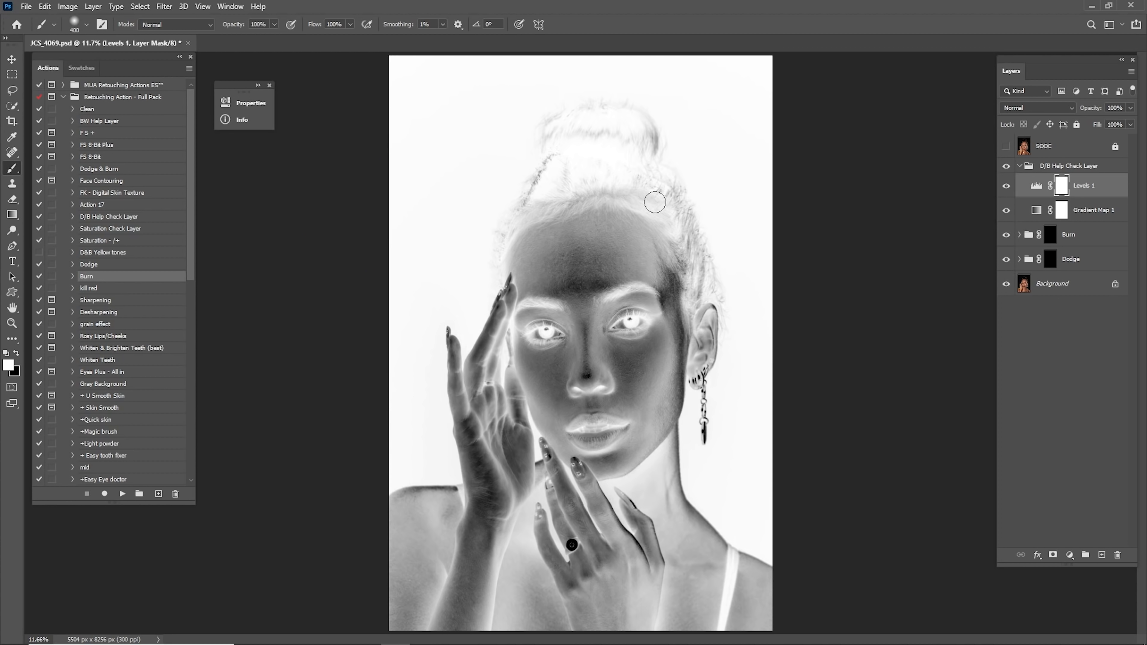
- Paint white on the Burn mask from the earring-side temple down the edge of the cheek
click(1050, 235)
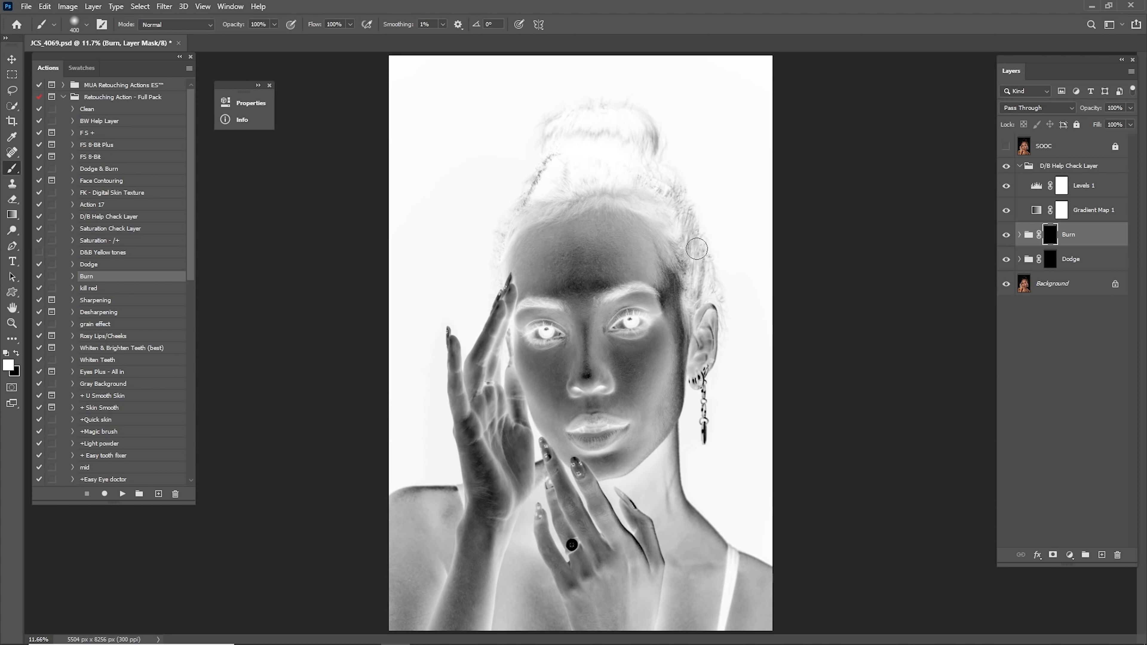
key(z)
scroll(539, 269, down, 2)
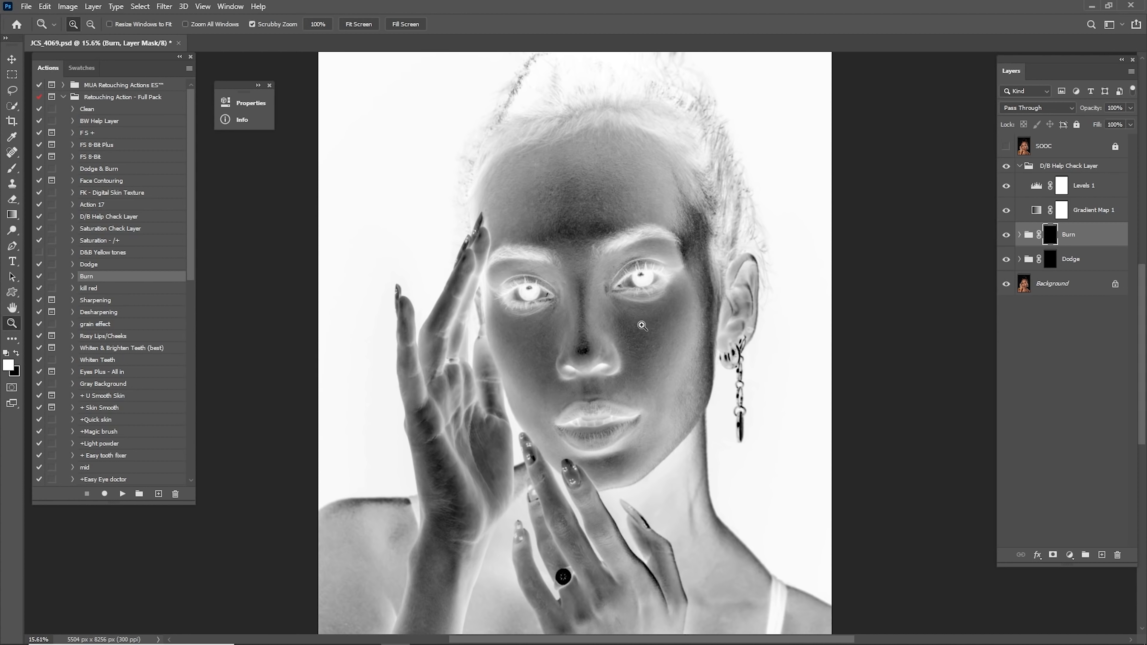
mouse_move(541, 280)
mouse_down()
mouse_move(704, 359)
mouse_move(1082, 230)
mouse_up()
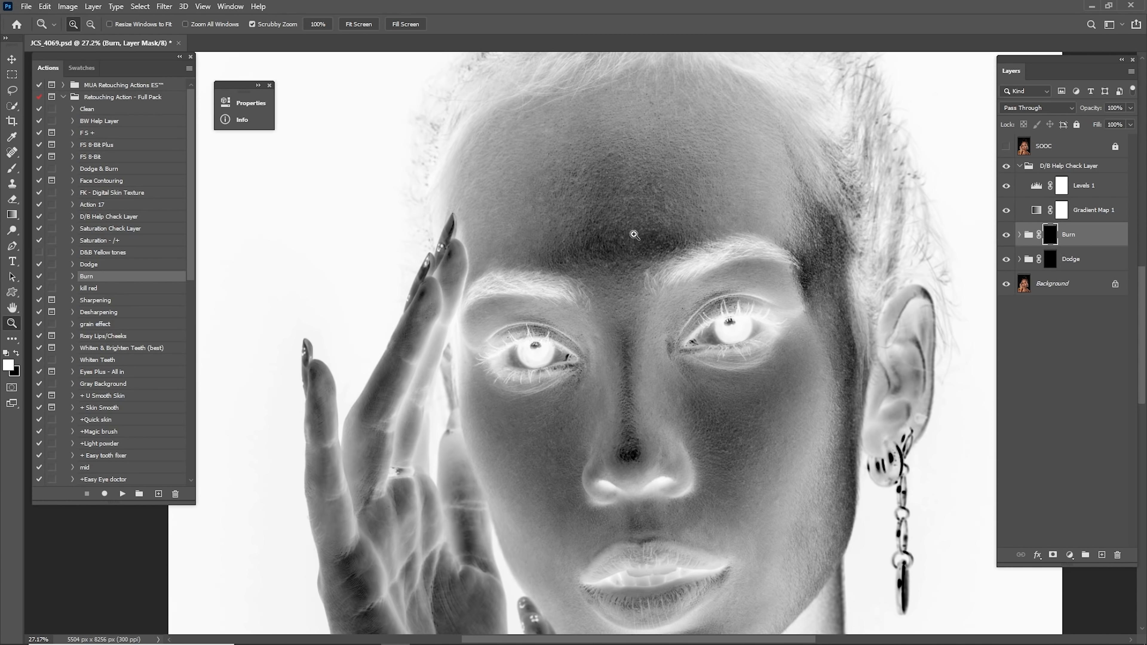
key(b)
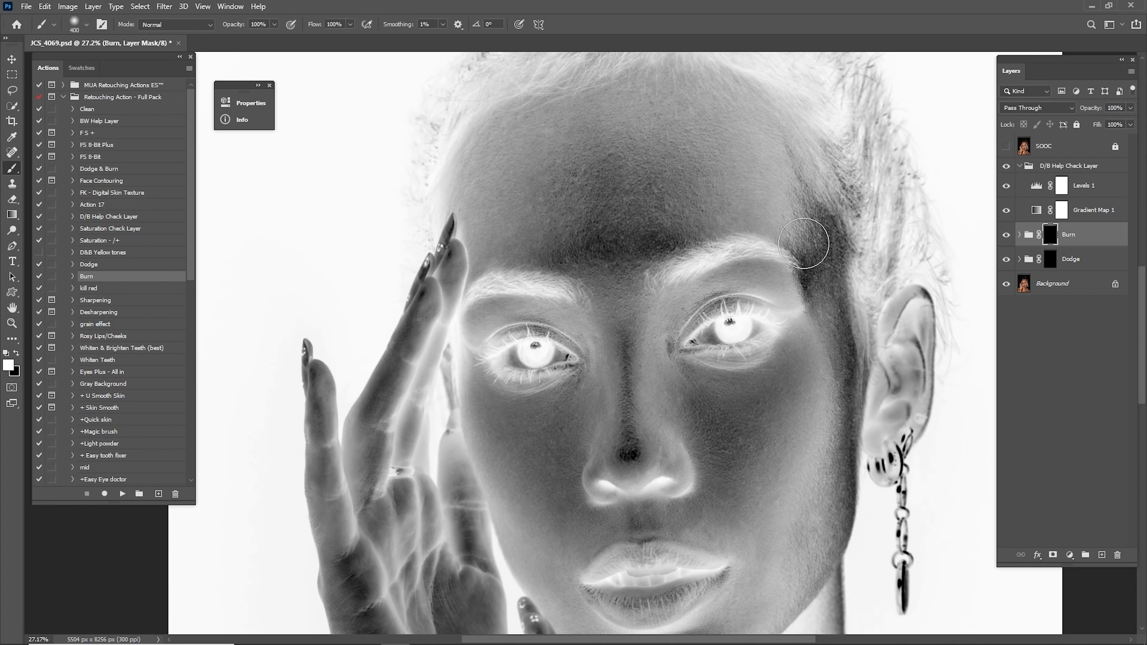
mouse_move(818, 250)
mouse_down()
mouse_move(811, 277)
mouse_move(826, 255)
mouse_move(851, 414)
mouse_up()
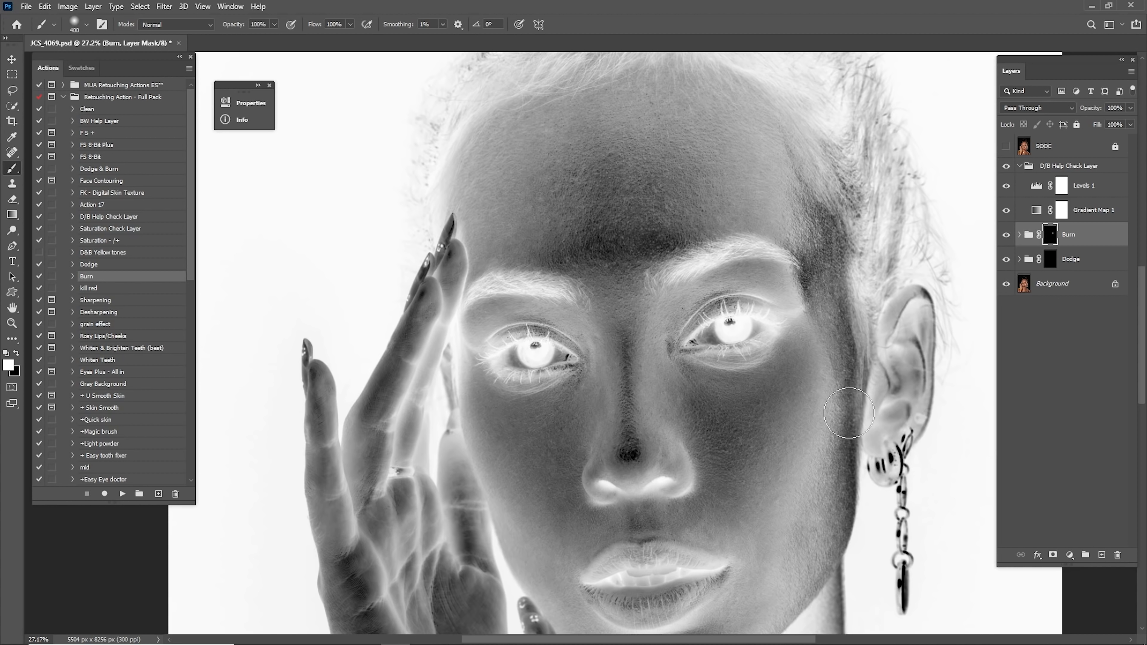
- Brush the raised-hand side of the forehead on the Dodge mask at size 600, and set the brush opacity to 10%
key(space)
mouse_move(838, 354)
mouse_down()
mouse_move(893, 284)
mouse_move(925, 264)
mouse_up()
click(1059, 260)
key(space)
drag(745, 267, 768, 458)
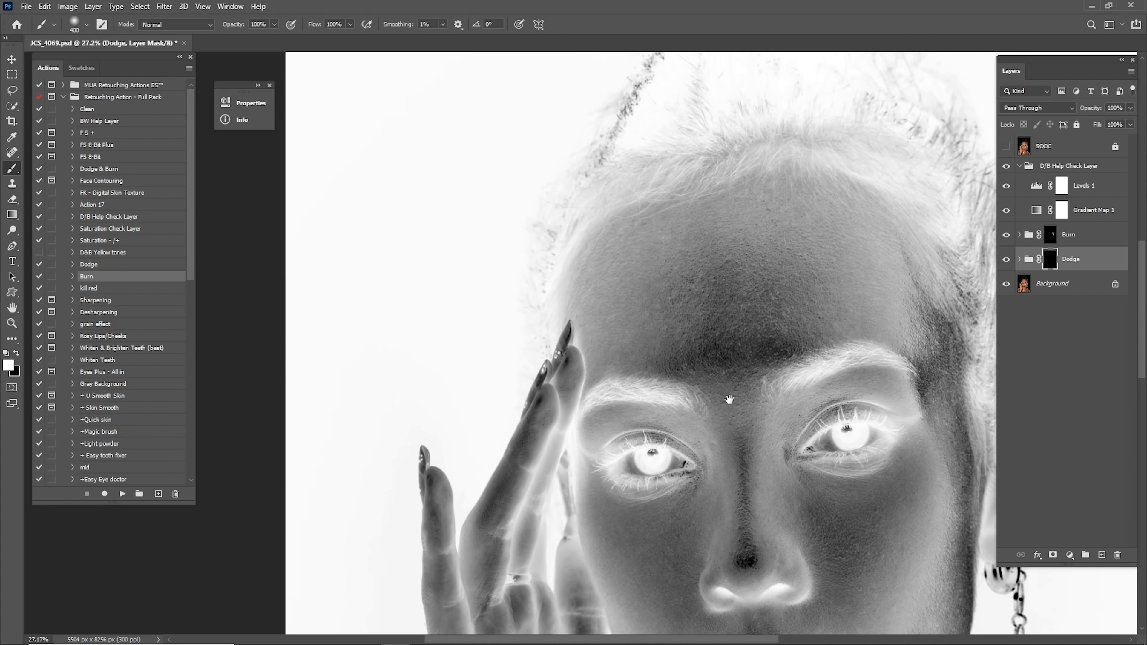
key(bracketright)
key(bracketright)
mouse_move(607, 317)
mouse_down()
mouse_move(631, 267)
mouse_move(674, 246)
mouse_up()
key(space)
drag(867, 377, 791, 266)
key(1)
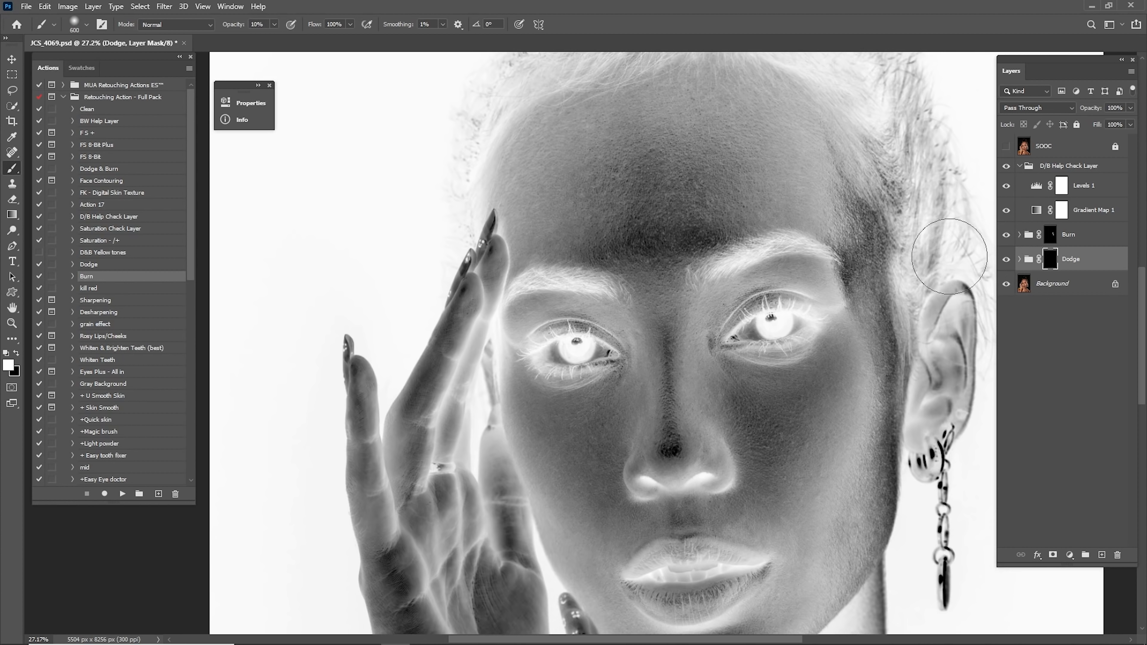
- Work on the Burn mask at the bright earring-side temple with the 10% opacity brush reduced to size 200
click(1059, 242)
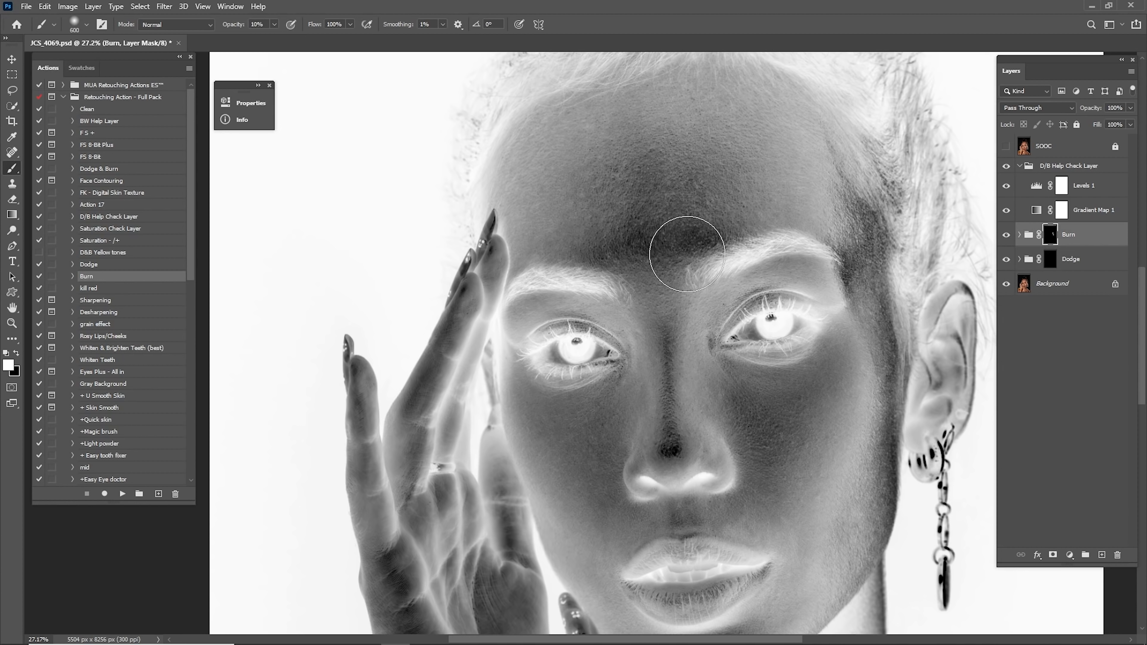
key(bracketleft)
key(bracketleft)
key(bracketleft)
key(bracketleft)
key(bracketright)
key(bracketright)
drag(764, 227, 623, 220)
key(bracketleft)
key(bracketleft)
key(bracketleft)
key(bracketleft)
key(bracketright)
key(bracketright)
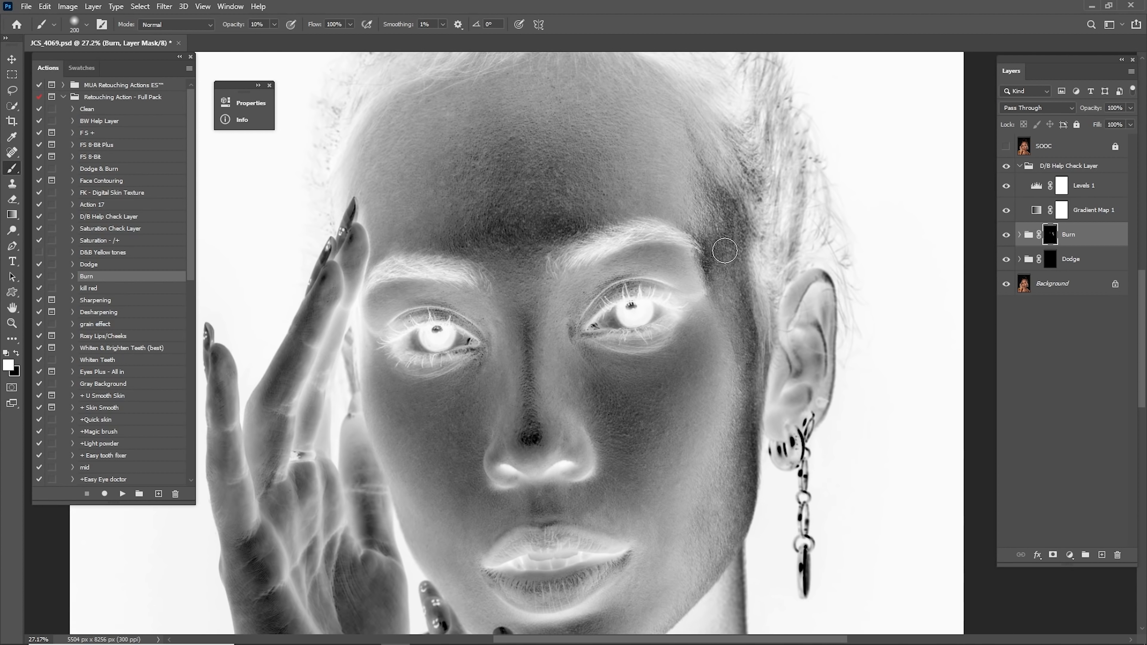
- Work on the Burn mask along the earring-side cheek, enlarging the brush to size 400 for the area under the eye
drag(745, 405, 747, 230)
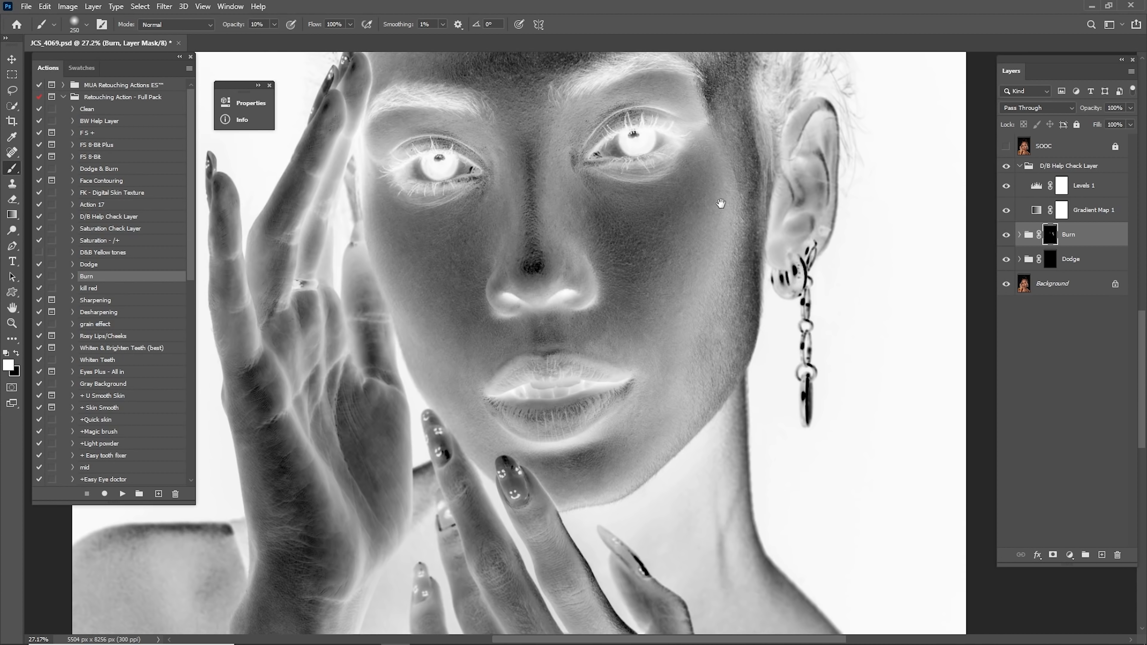
drag(651, 265, 678, 332)
key(bracketright)
key(bracketright)
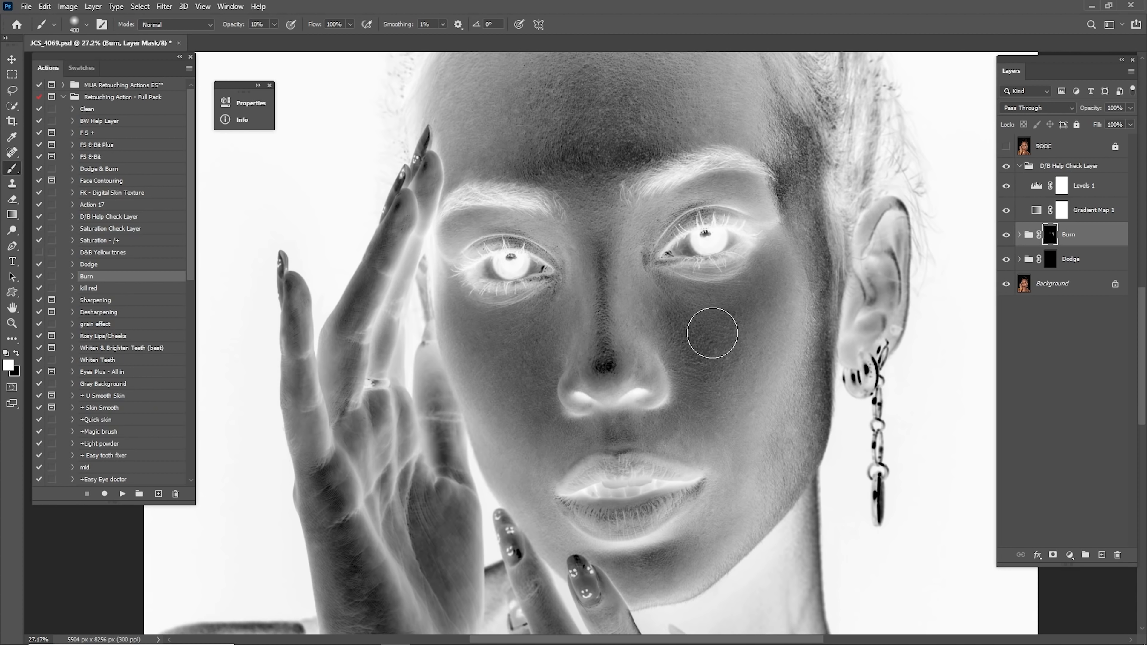
- Touch up small bright areas on the Burn mask with a reduced brush, and brush the forehead above the hand-side brow at size 300
key(bracketleft)
key(bracketleft)
key(bracketleft)
key(bracketleft)
key(bracketleft)
drag(589, 228, 598, 361)
key(bracketright)
key(bracketright)
key(bracketright)
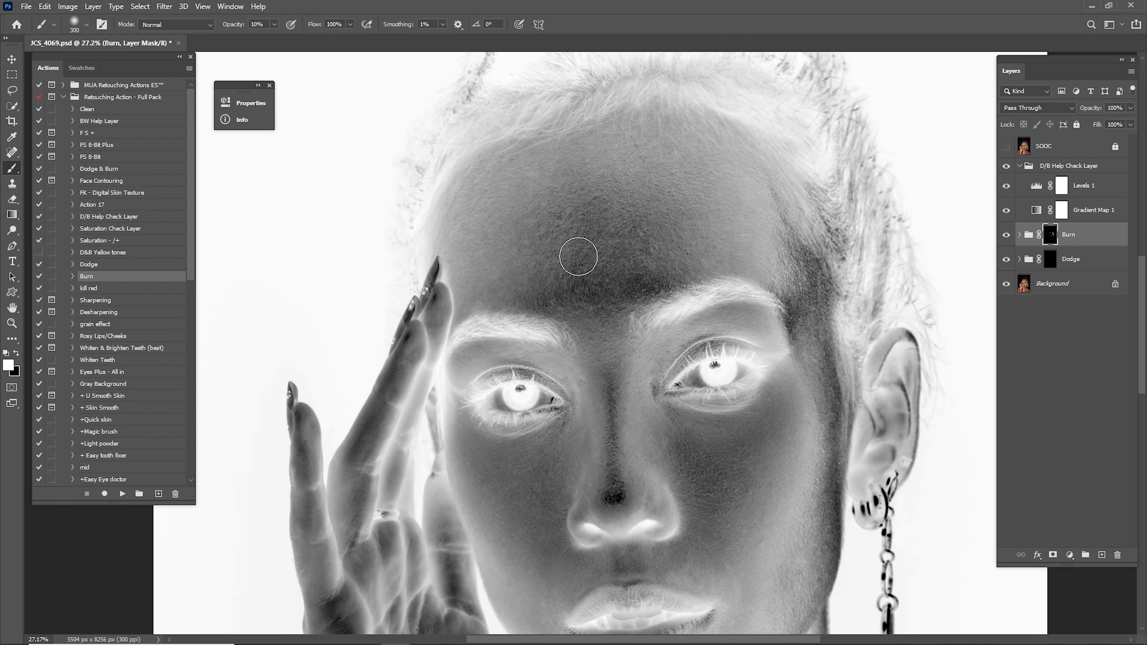
- Brush the bright skin beside the earring-side eyebrow on the Burn mask at size 200
drag(795, 289, 659, 253)
key(bracketleft)
key(bracketleft)
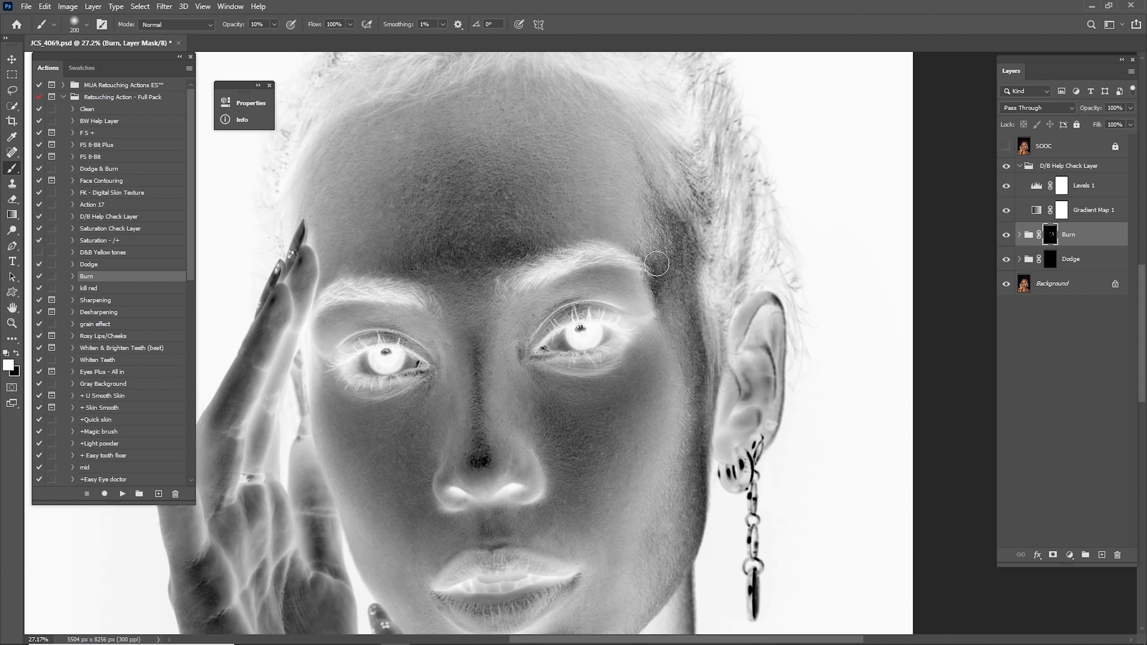
key(bracketleft)
drag(699, 379, 703, 255)
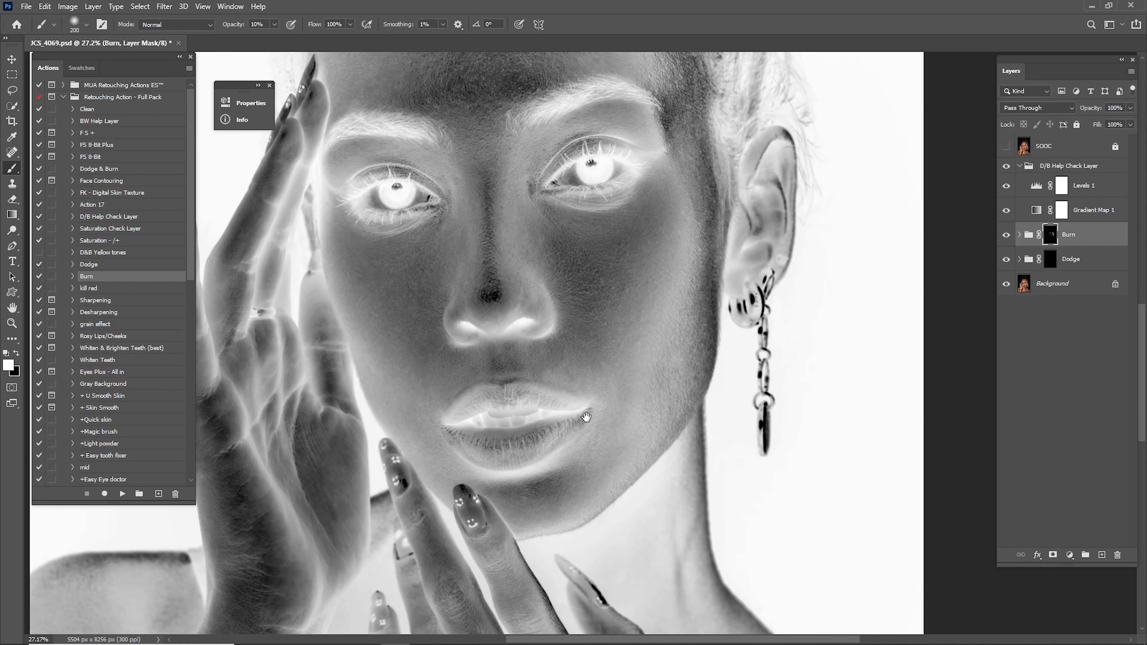
- Brush the chin on the Burn mask at size 200 and the area between the eyebrows at size 400
drag(585, 417, 749, 289)
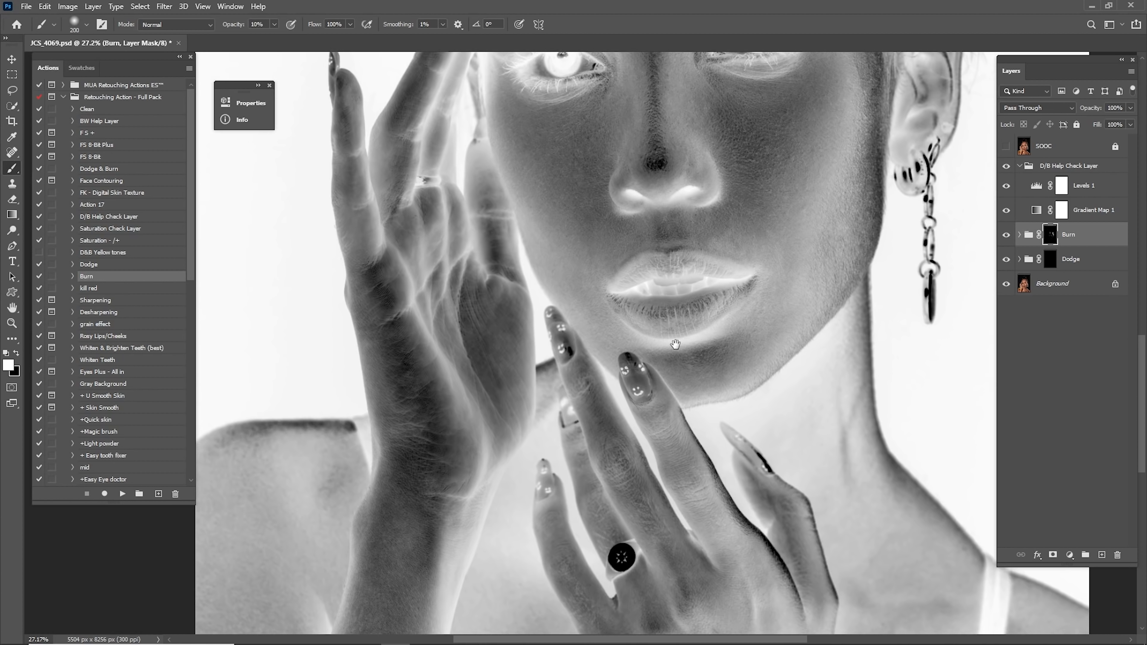
scroll(674, 344, up, 3)
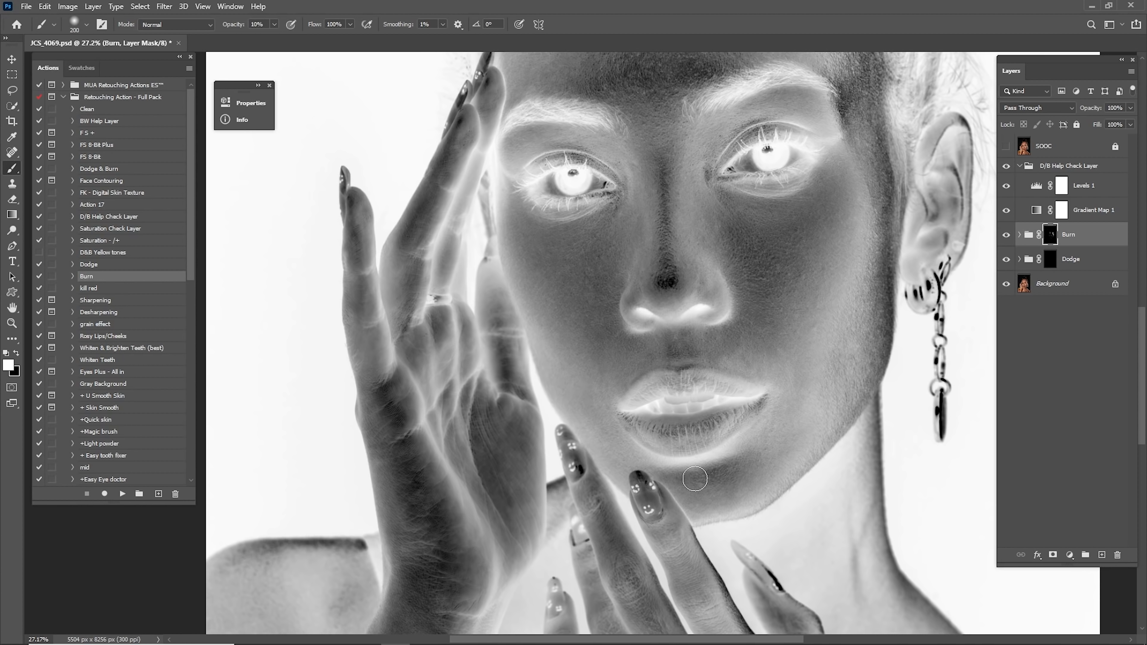
key(bracketright)
key(bracketright)
drag(759, 236, 675, 247)
drag(596, 166, 662, 310)
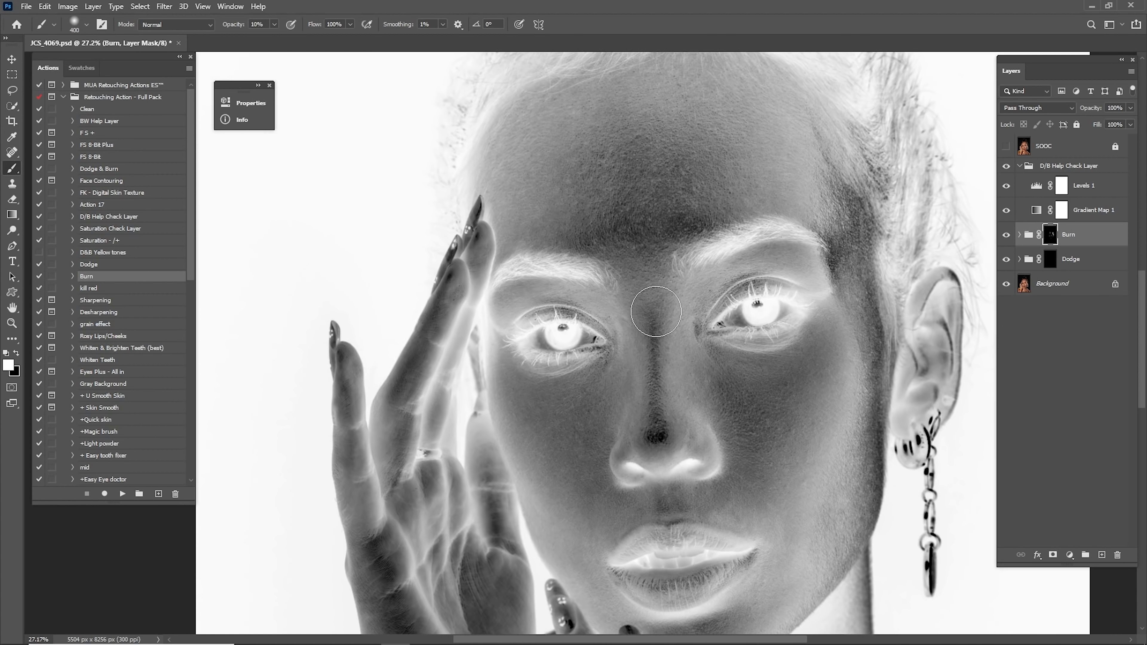
- Refine the Burn mask across the centre of the face, adapting the brush to each highlight and ending at size 250
key(bracketleft)
key(bracketleft)
key(bracketleft)
key(bracketleft)
key(bracketleft)
key(bracketleft)
key(bracketright)
key(bracketright)
key(bracketleft)
key(bracketleft)
key(bracketright)
key(bracketright)
key(bracketleft)
key(bracketright)
key(bracketright)
drag(844, 216, 808, 247)
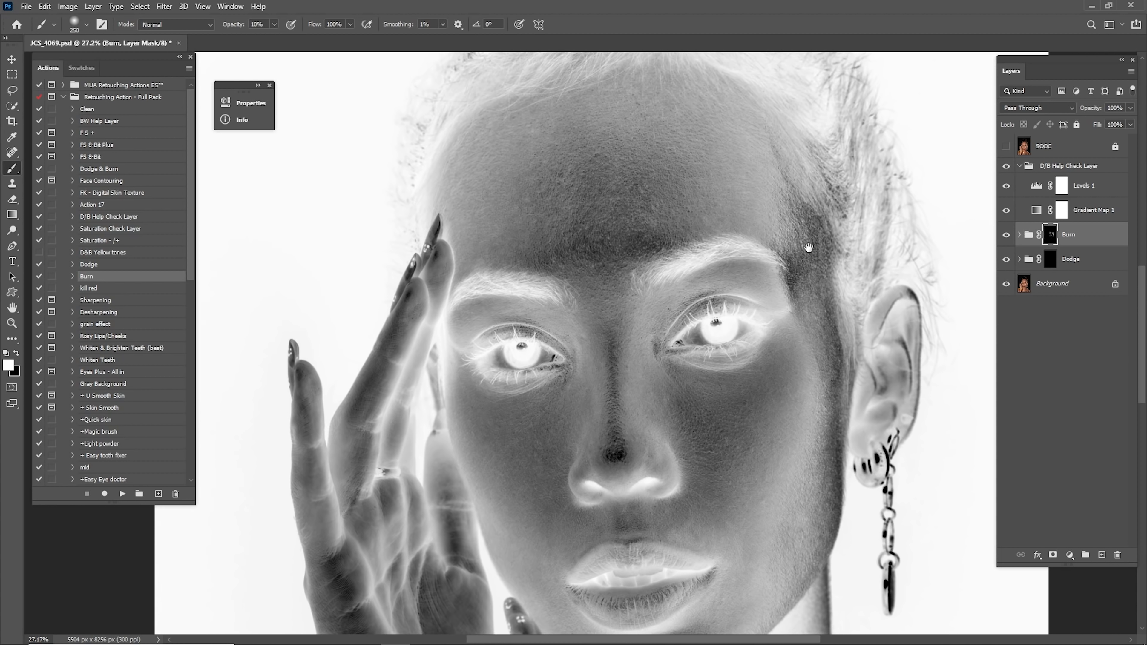
- Brush the Burn mask on the raised-hand cheek under the eye and above the upper lip at size 400
drag(722, 216, 842, 274)
key(bracketright)
key(bracketright)
key(bracketright)
drag(715, 364, 679, 205)
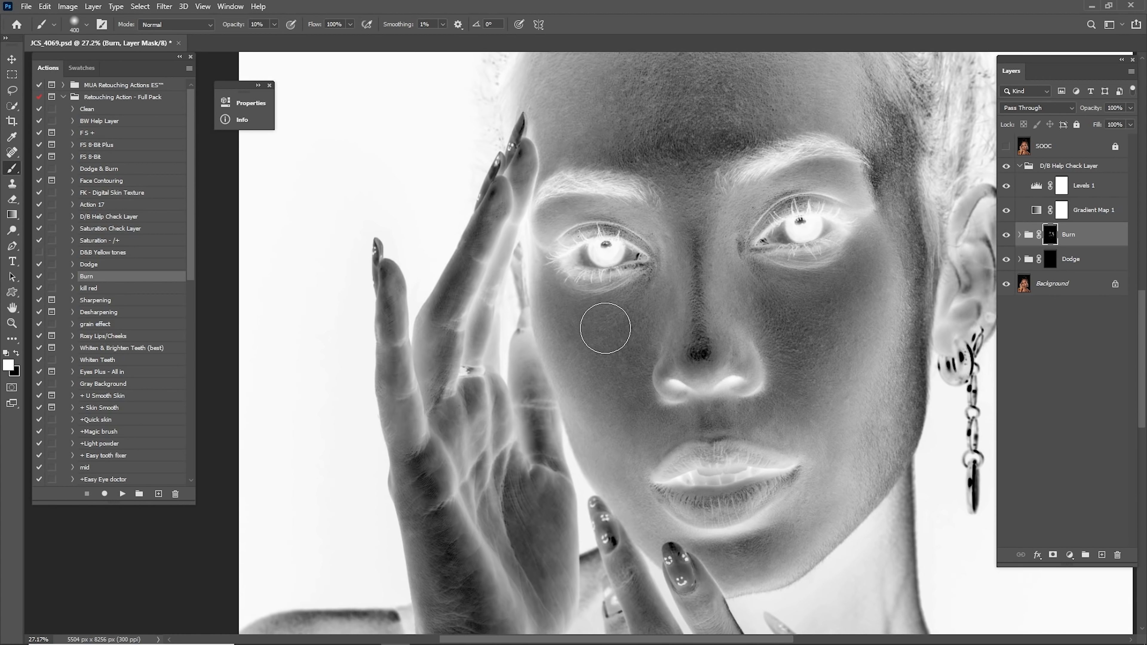
key(bracketright)
key(bracketleft)
drag(755, 422, 744, 285)
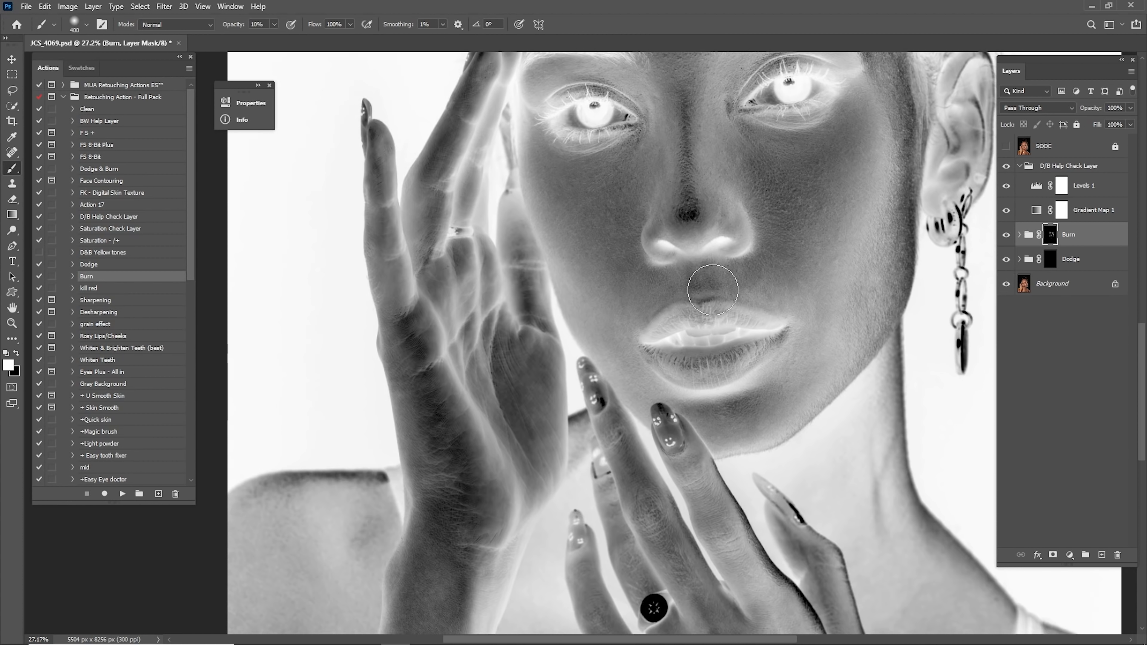
- Brush the edge of the earring-side cheek on the Burn mask with the brush reduced to size 300
key(bracketleft)
key(bracketleft)
key(bracketleft)
drag(831, 330, 747, 432)
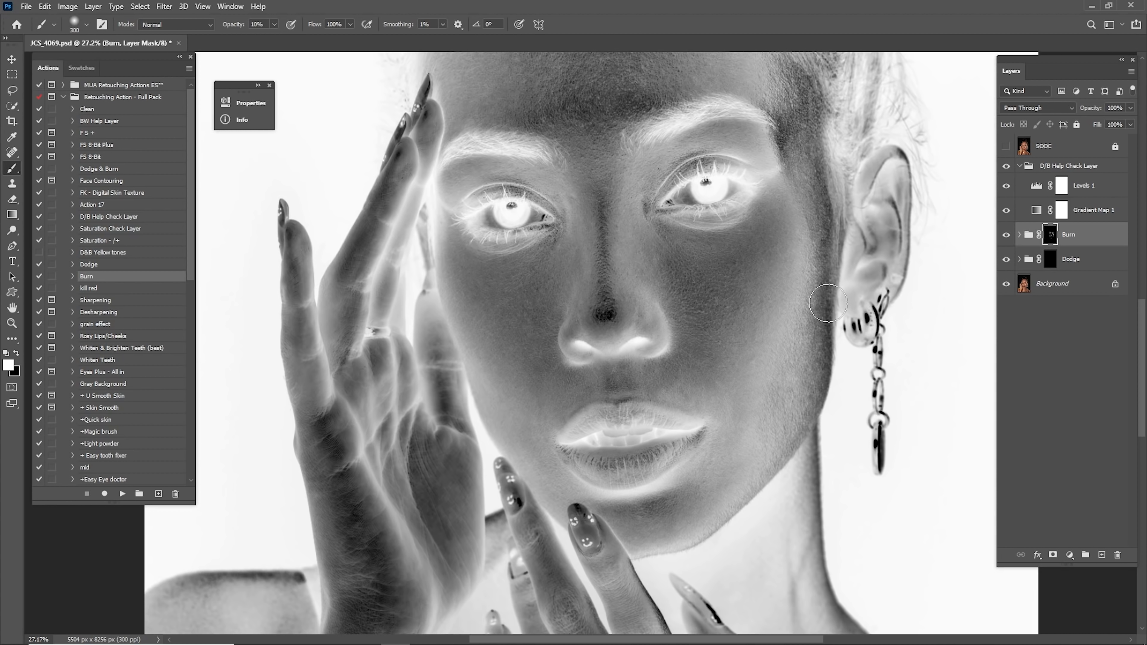
- Work on the Burn mask along the earring-side temple hairline with the brush reduced to size 125
drag(818, 224, 819, 329)
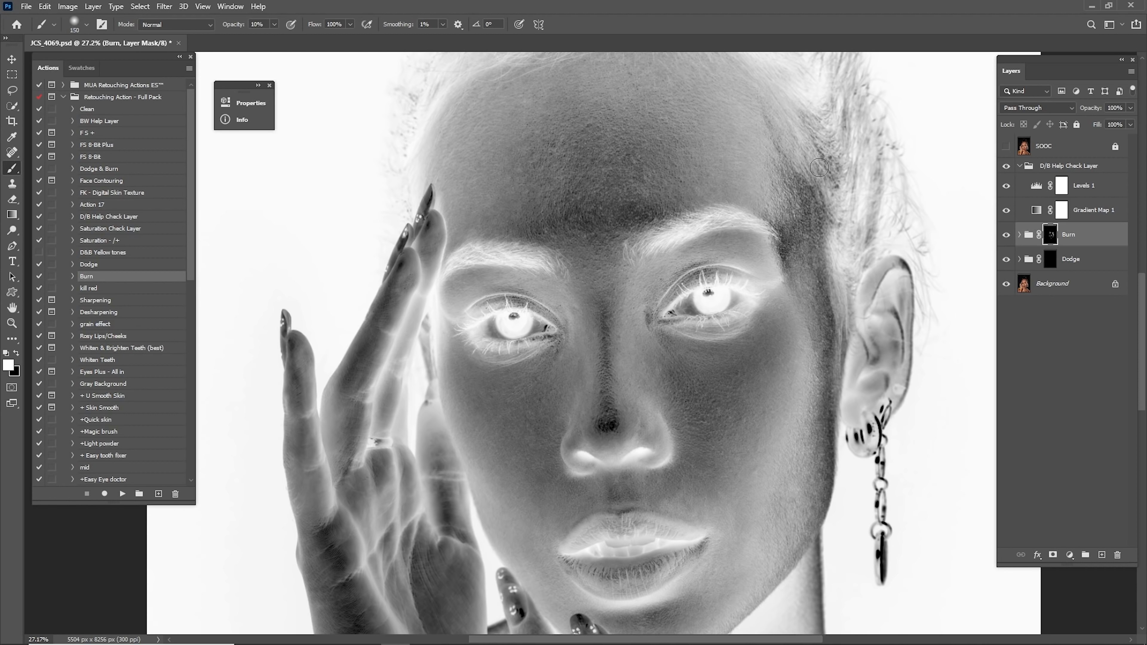
drag(824, 172, 832, 267)
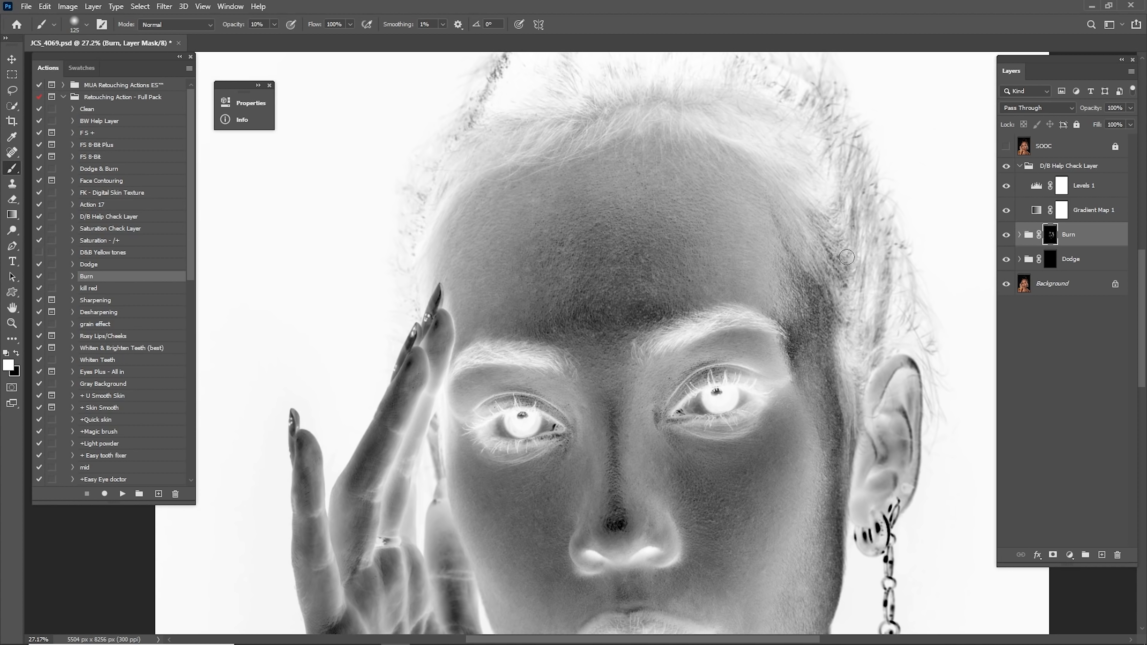
drag(807, 342, 794, 203)
- Toggle the Burn group's visibility to compare its effect under the D/B Help Check Layer
click(1005, 239)
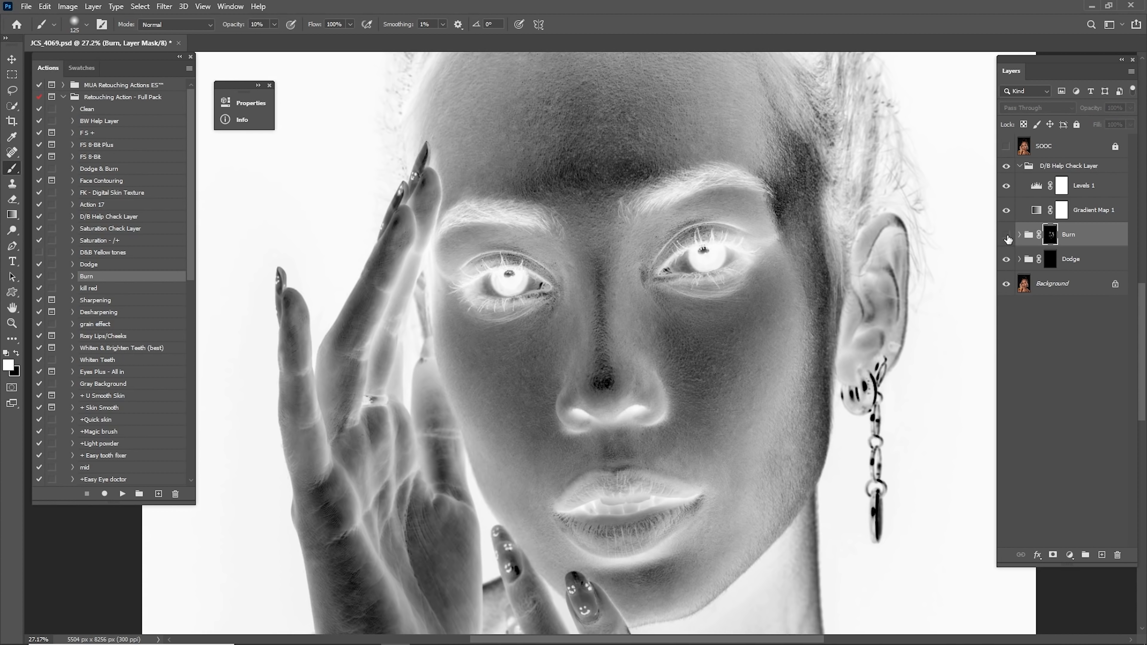
click(1006, 241)
click(1008, 243)
click(1009, 244)
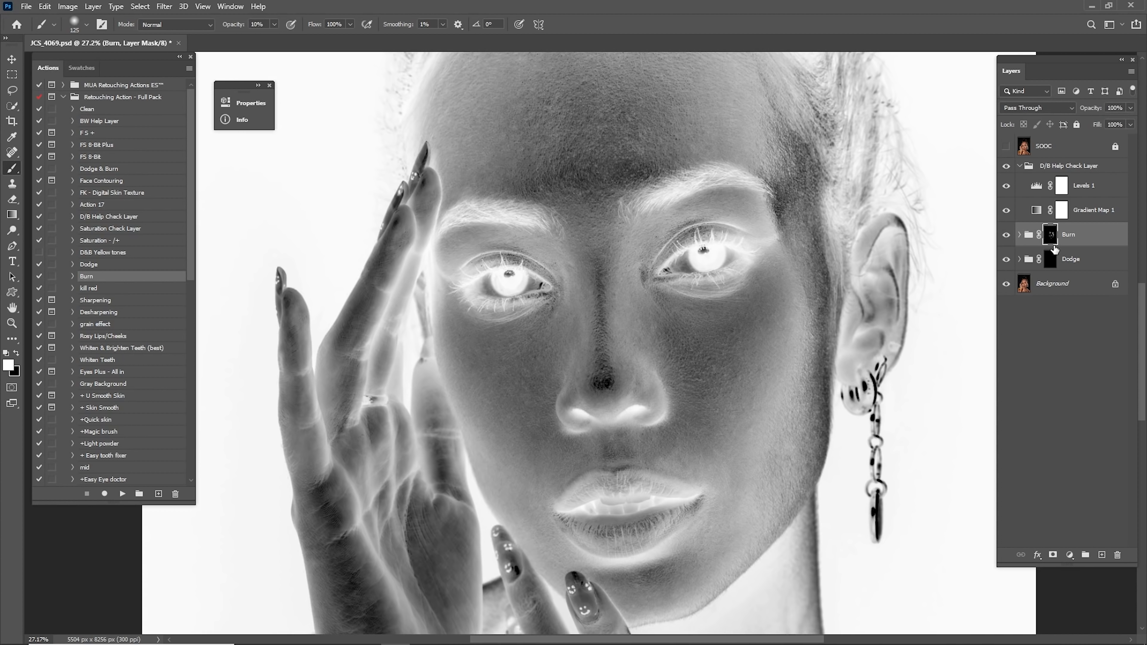
- Brush the lower forehead and the skin under the earring-side eye on the Burn mask at size 300
key(bracketright)
key(bracketright)
key(bracketright)
scroll(685, 334, up, 3)
scroll(686, 335, left, 1)
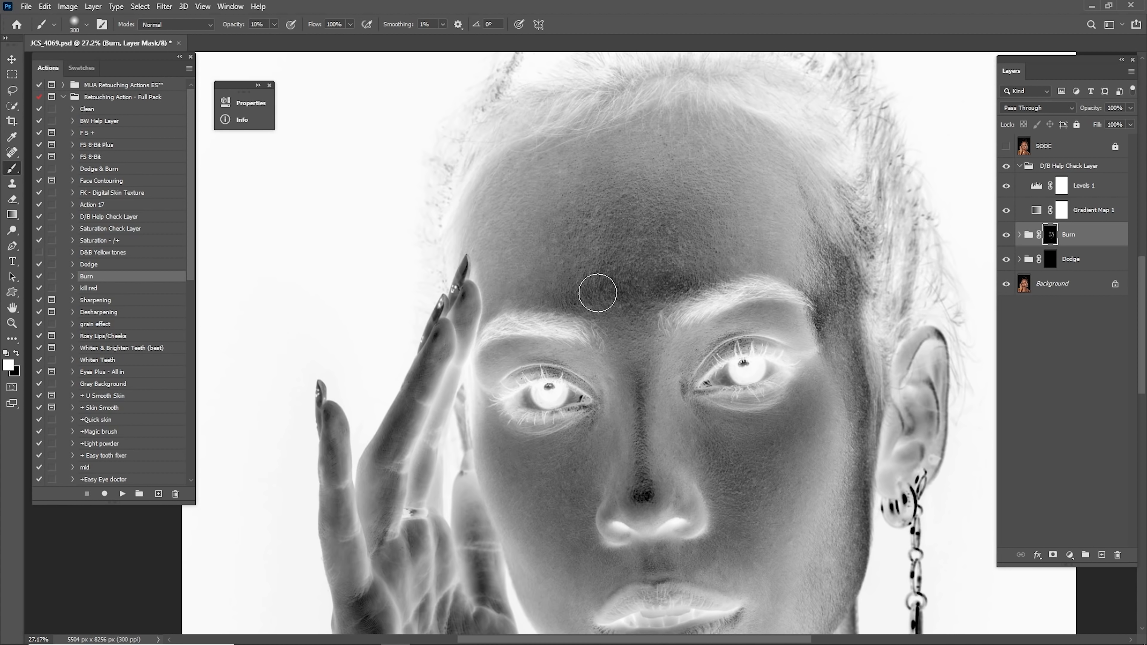
scroll(659, 276, down, 3)
scroll(659, 276, right, 1)
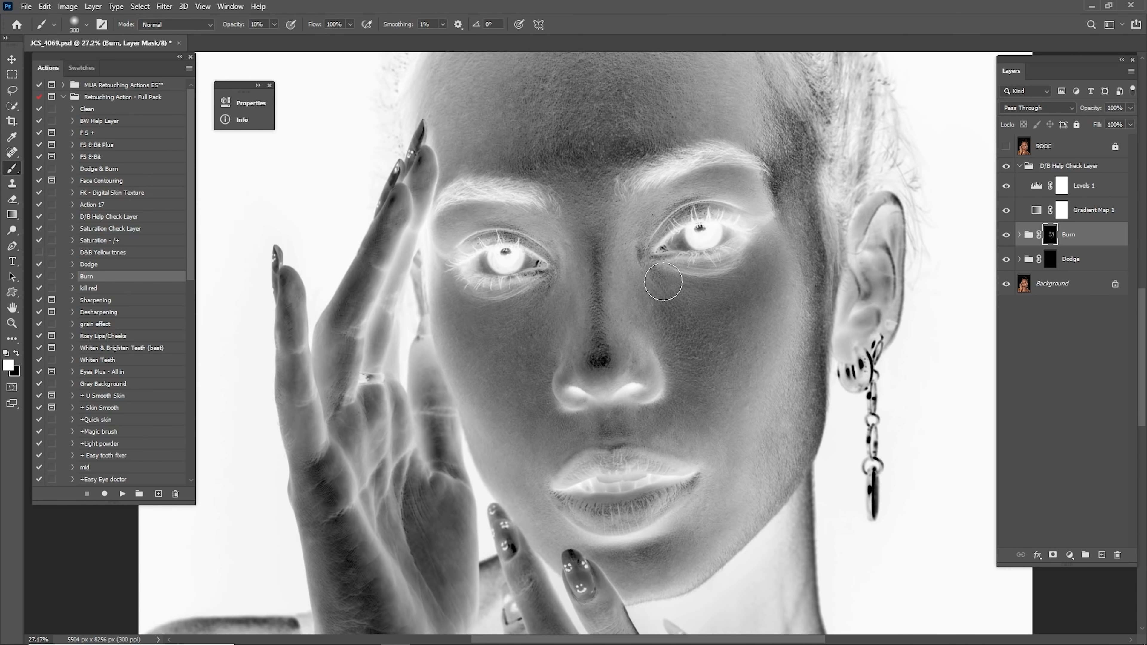
- Hide the D/B Help Check Layer group and compare the colour portrait with and without the Burn group
click(1005, 166)
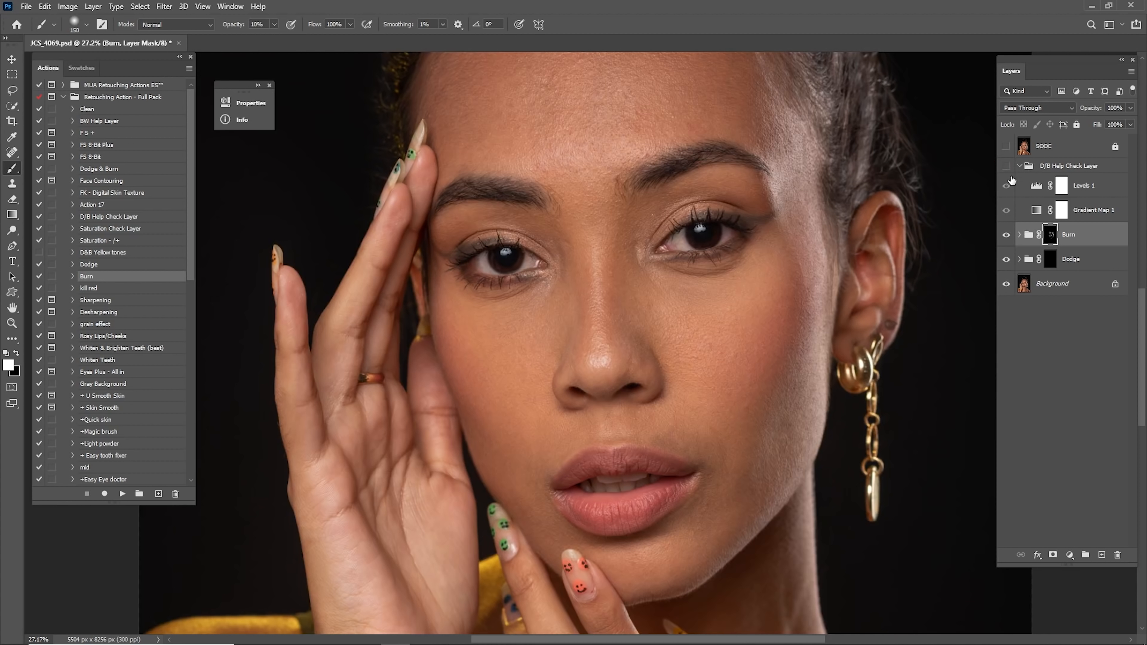
key(ctrl+space)
drag(975, 382, 1022, 259)
key(ctrl+space)
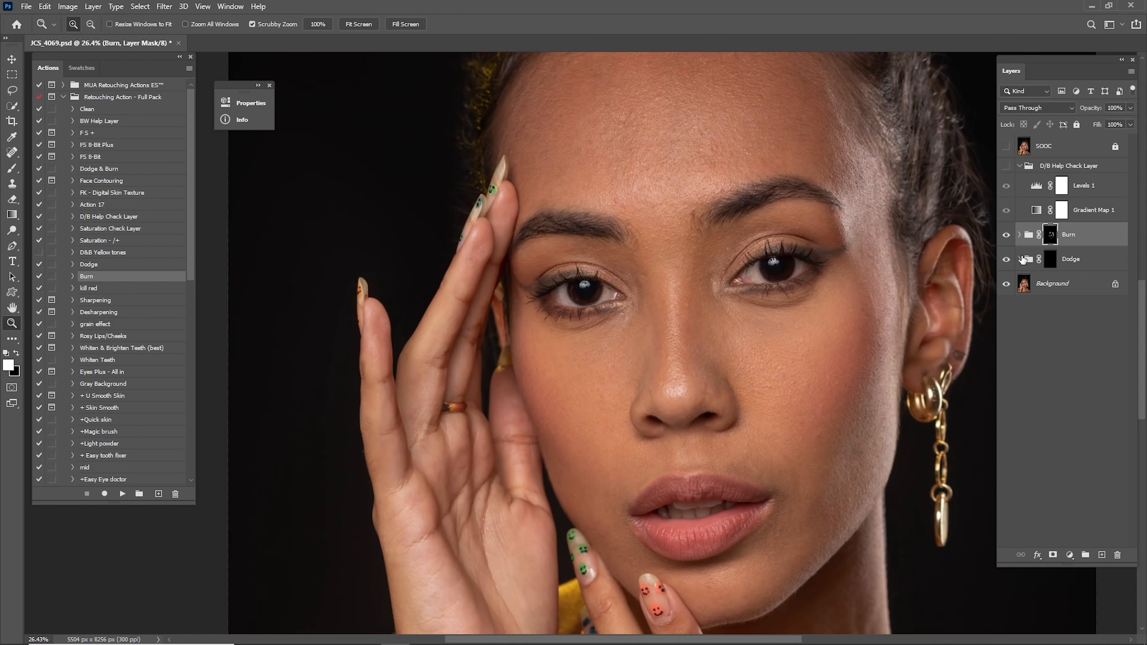
click(1002, 236)
click(1002, 236)
click(1002, 236)
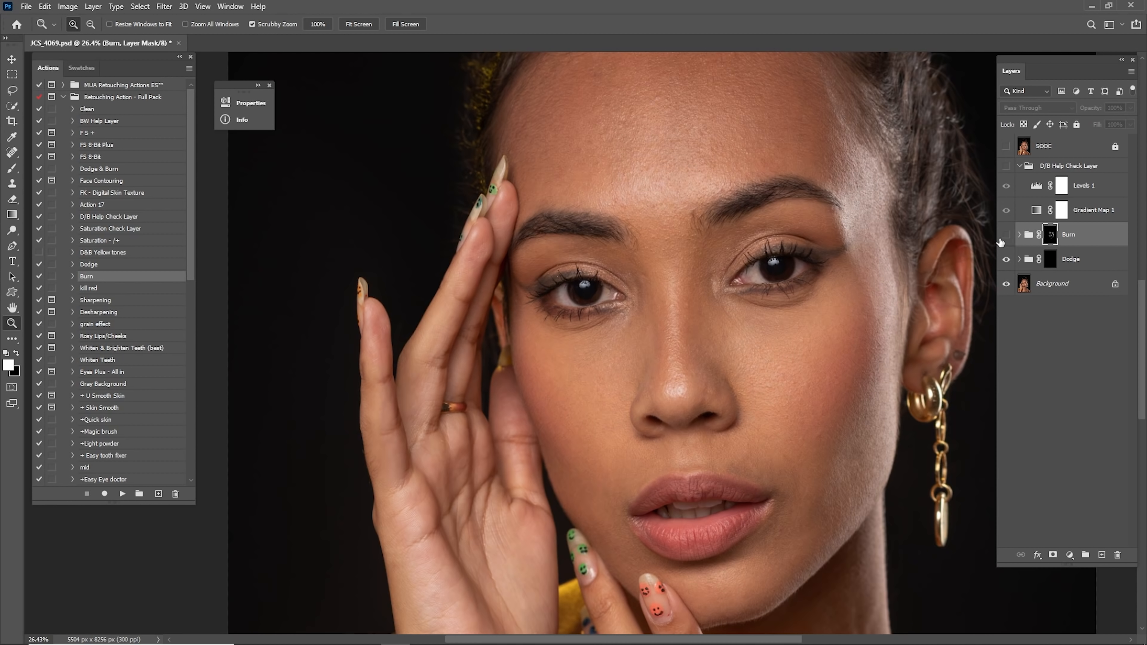
click(1002, 237)
click(1002, 239)
click(1004, 239)
click(1006, 237)
click(1009, 237)
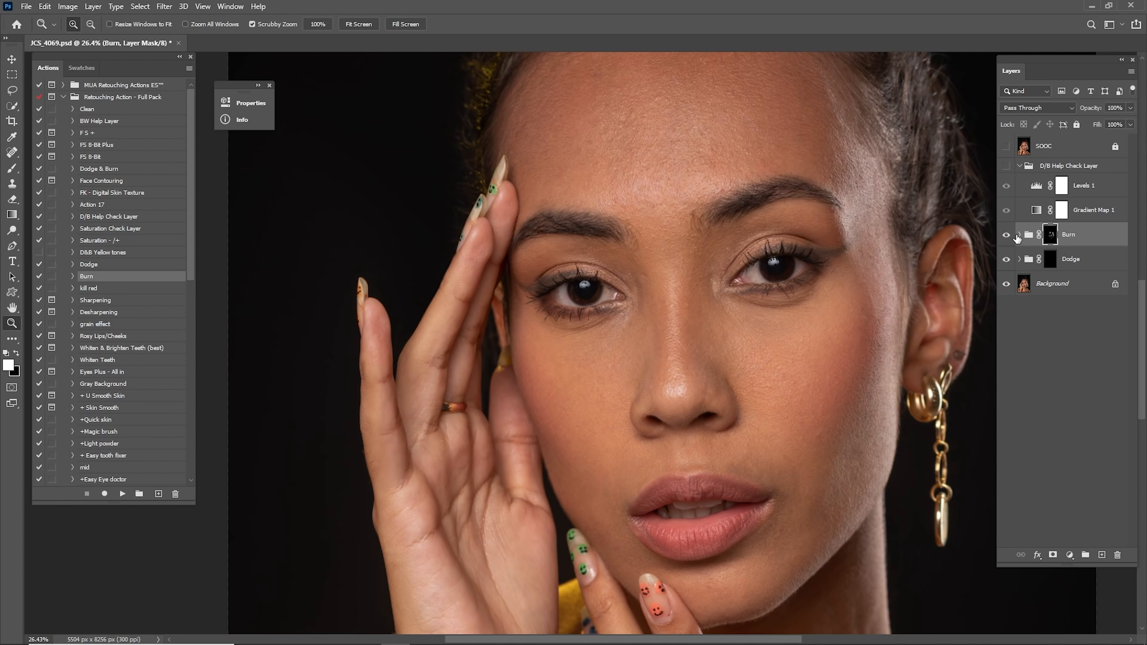
- Show the D/B Help Check Layer group and select the Dodge group's mask for painting with the Brush tool
click(1006, 166)
click(1049, 260)
key(space)
drag(895, 253, 818, 266)
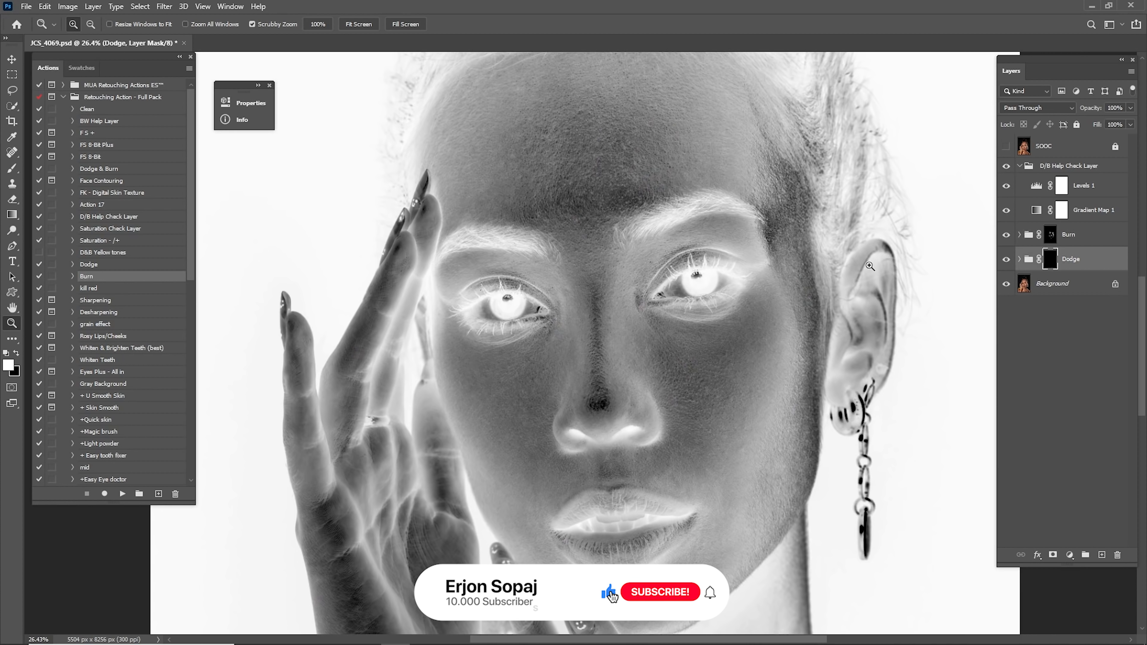
key(b)
- Paint white over the forehead on the Dodge mask with an enlarged brush at 20% opacity
key(space)
drag(620, 145, 614, 254)
key(bracketright)
key(bracketright)
key(bracketright)
key(bracketright)
key(bracketright)
mouse_move(526, 249)
mouse_down()
mouse_move(554, 184)
mouse_move(679, 188)
mouse_move(701, 213)
mouse_up()
key(space)
drag(704, 170, 722, 130)
mouse_move(755, 216)
mouse_down()
mouse_move(677, 143)
mouse_move(623, 125)
mouse_up()
- Brush the earring-side lower cheek and jaw on the Dodge mask at size 400
key(space)
drag(600, 314, 645, 179)
key(bracketleft)
key(bracketleft)
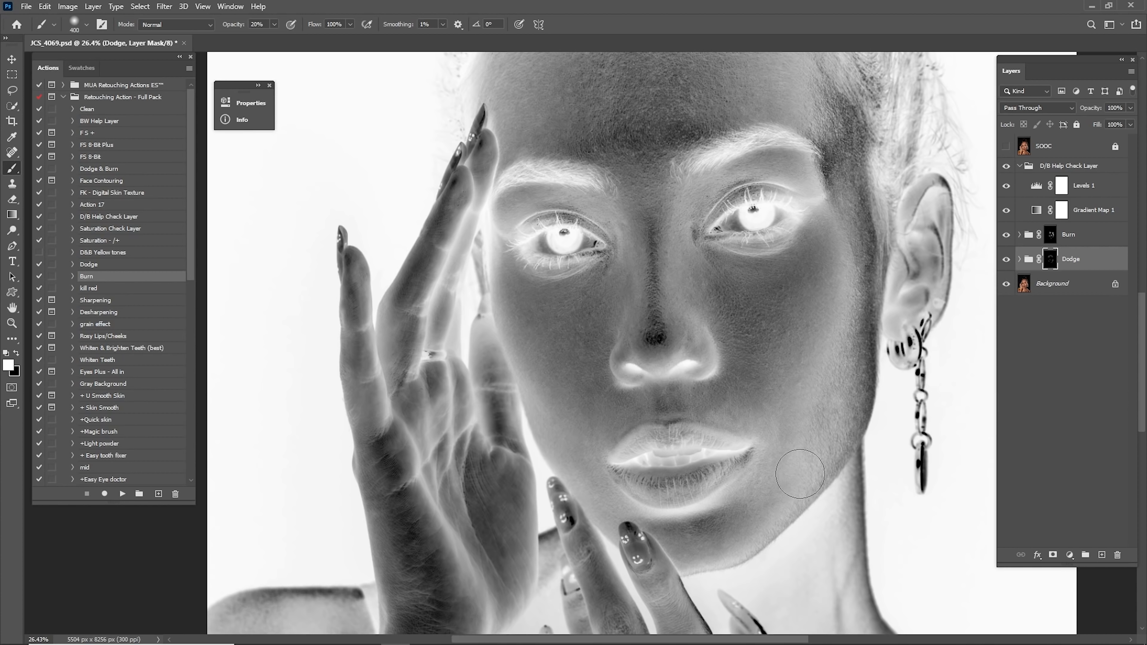
key(bracketleft)
key(bracketright)
- Brush the raised-hand side of the forehead on the Dodge mask at size 500 and the cheek below the eye at size 400
scroll(829, 317, up, 3)
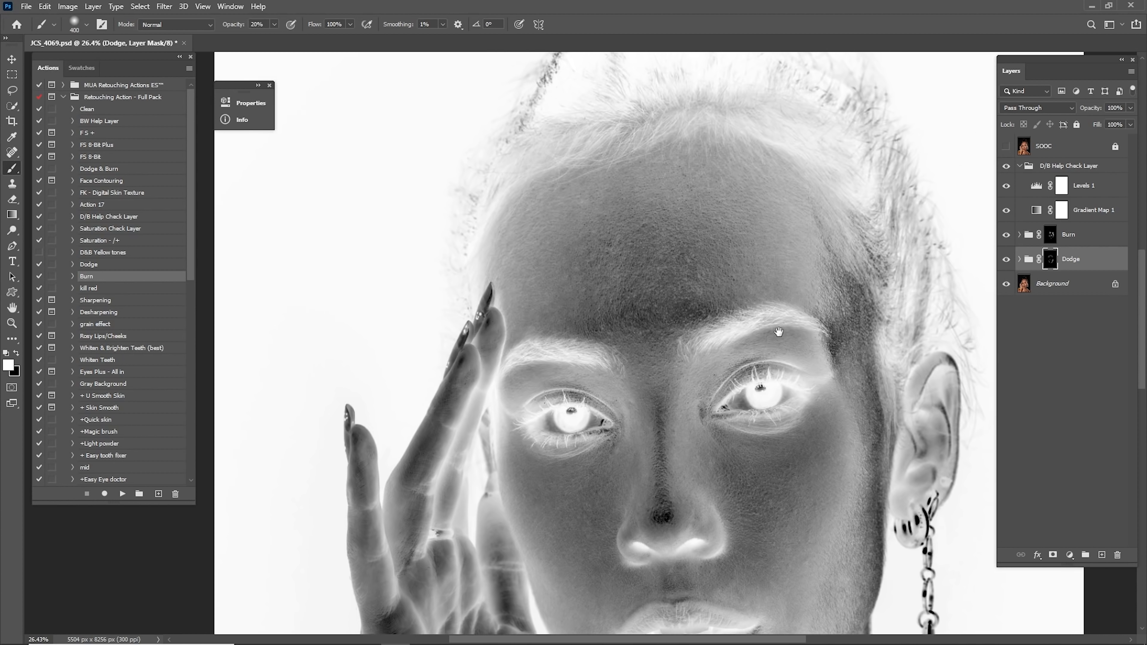
key(bracketright)
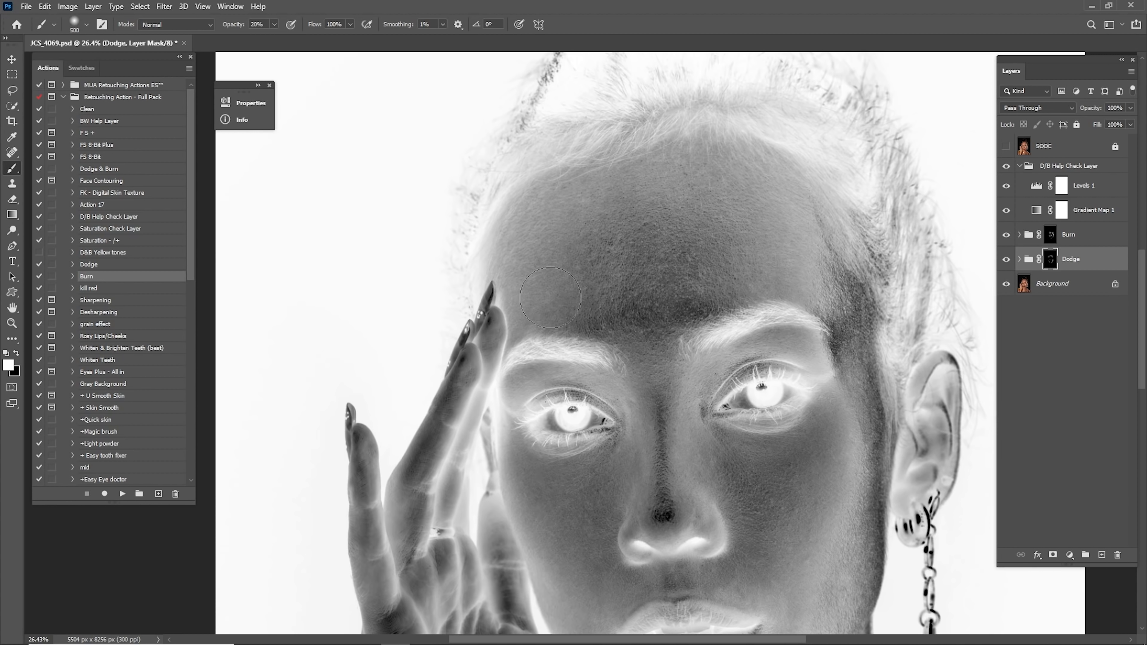
scroll(550, 298, down, 3)
key(bracketleft)
key(bracketleft)
key(bracketright)
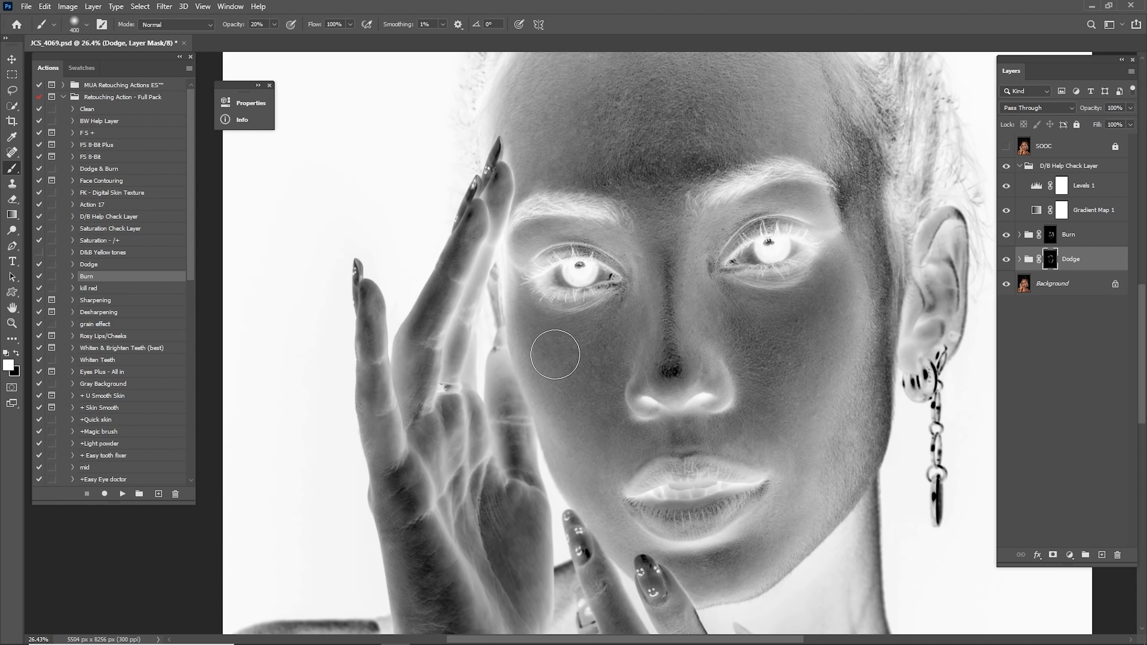
- Brush the earring-side cheek and the raised-hand side of the jaw on the Dodge mask at size 400
drag(685, 300, 614, 370)
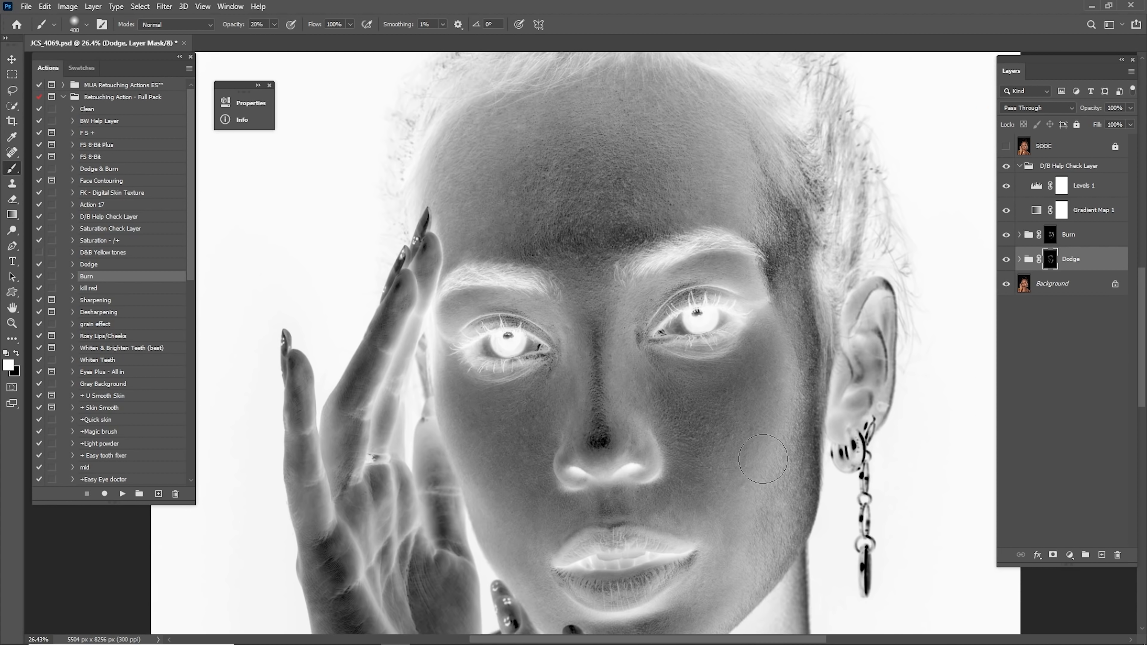
scroll(756, 484, down, 3)
key(bracketleft)
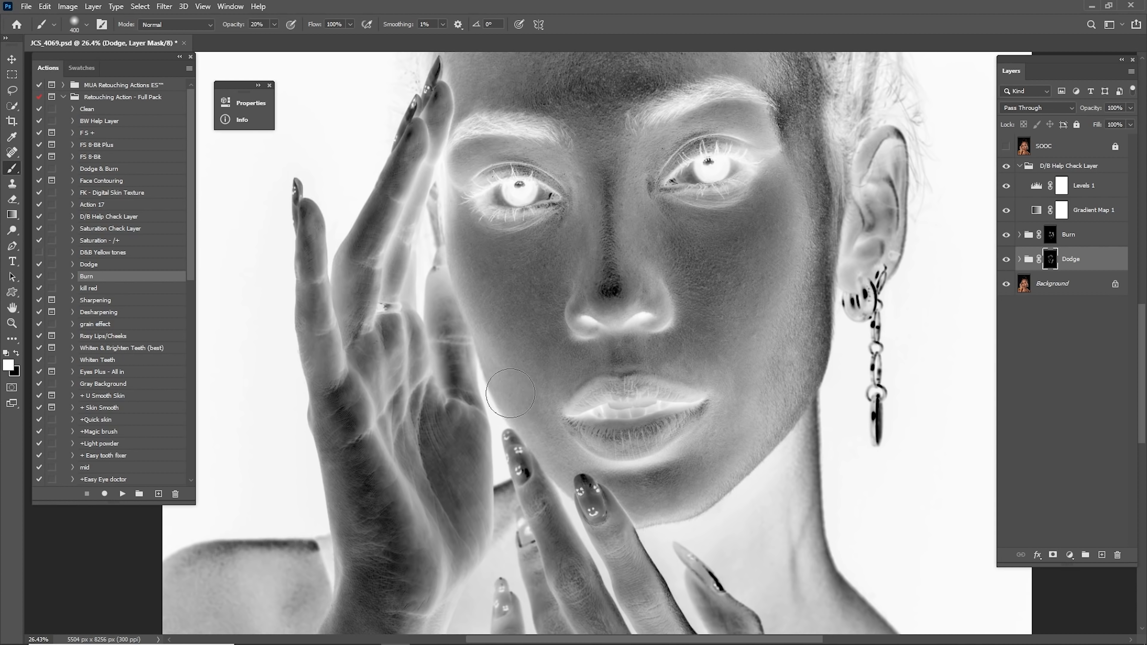
- Brush the earring-side forehead on the Dodge mask at size 600, and reduce the brush to size 300 for the face below
scroll(509, 399, up, 4)
key(bracketleft)
key(bracketleft)
key(bracketright)
key(bracketright)
key(bracketright)
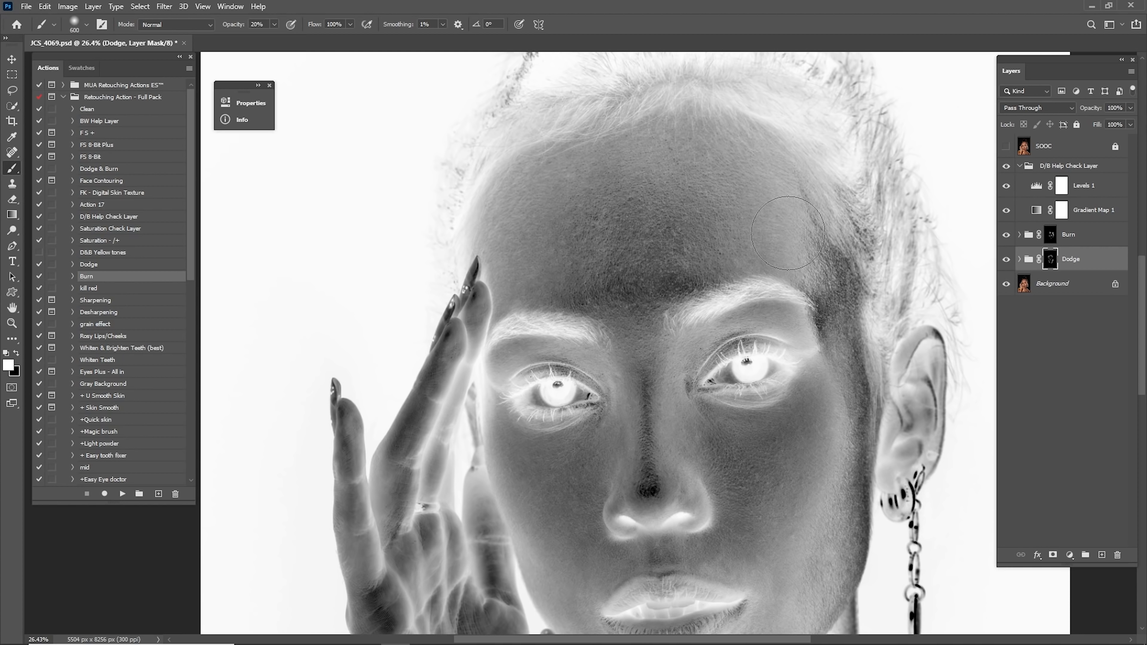
key(bracketleft)
scroll(737, 217, down, 3)
key(bracketleft)
key(bracketleft)
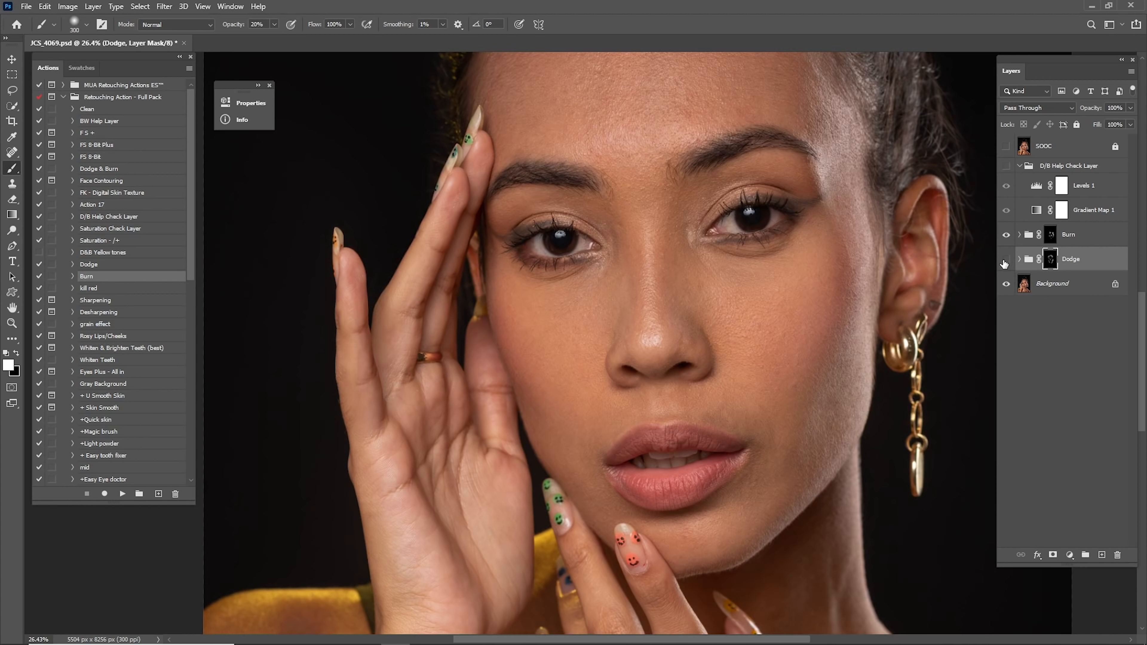
- Fit the whole portrait in view with the check layer hidden, and compare it against the SOOC layer and without the Dodge group
click(1005, 262)
click(1004, 263)
key(ctrl+0)
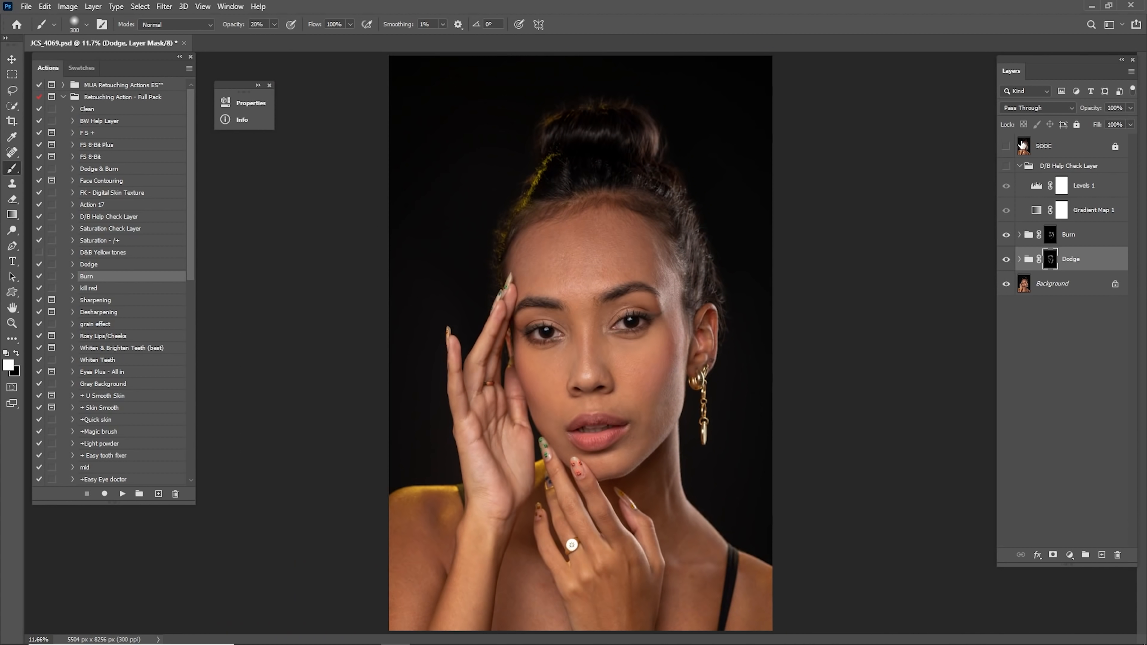
click(1006, 149)
click(1006, 260)
click(1007, 261)
click(1007, 262)
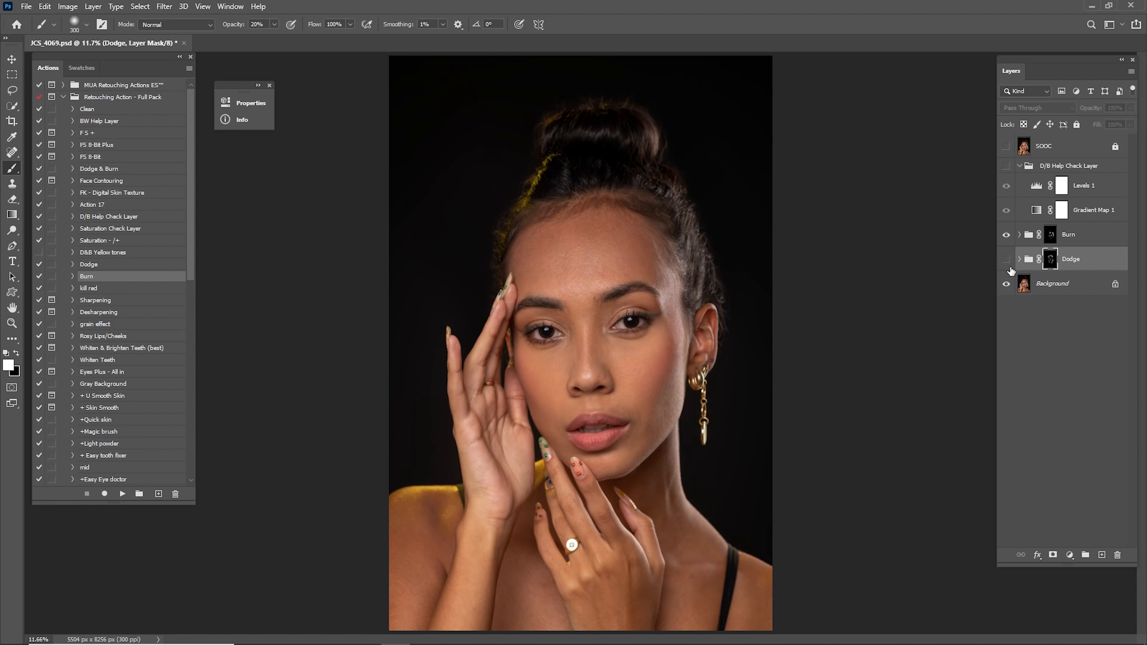
click(1009, 266)
- Toggle the Burn group to compare its effect on the full portrait, and show the D/B Help Check Layer group again
click(1006, 236)
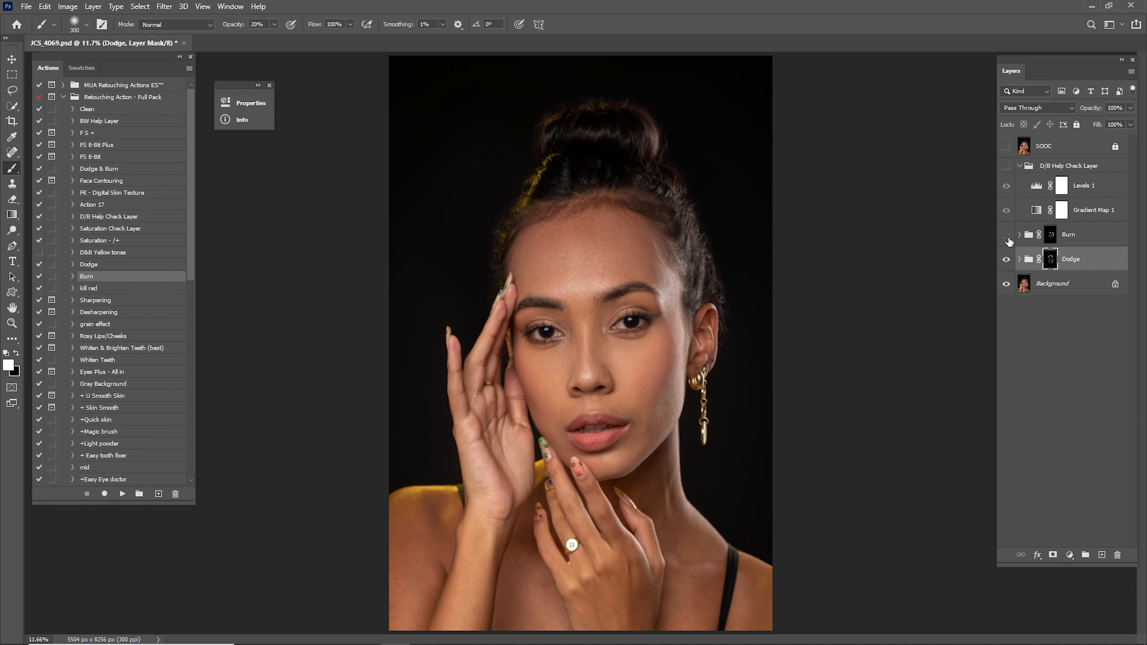
click(1007, 236)
click(1007, 235)
click(1006, 235)
click(1006, 166)
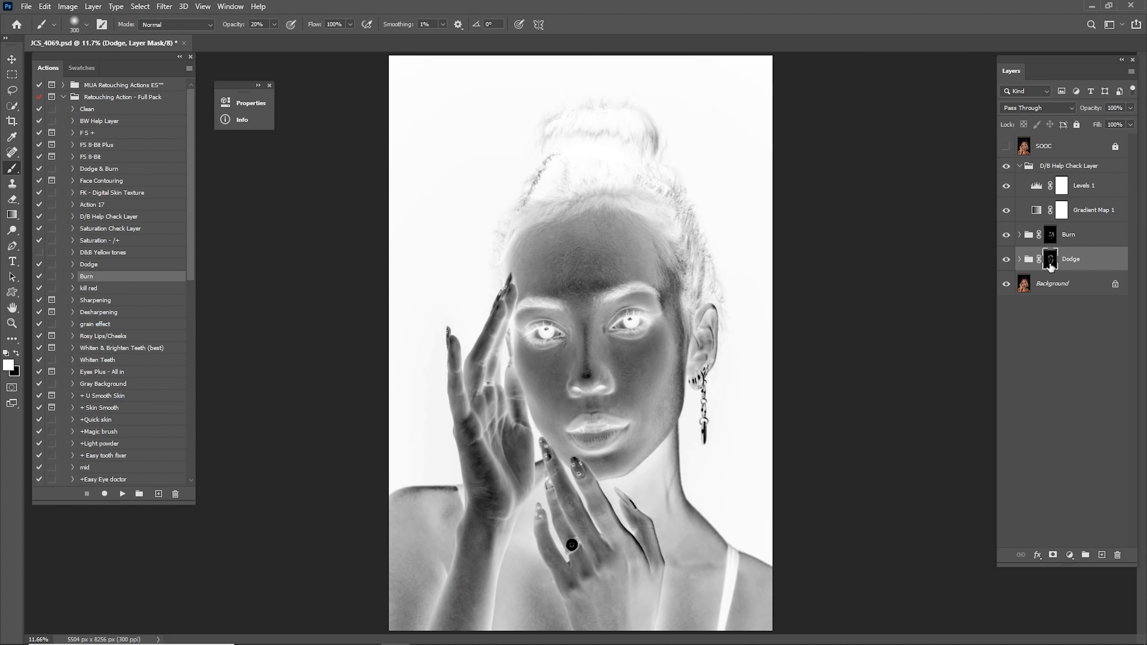
- Brush the heel of the raised hand on the Burn mask at size 300
key(z)
drag(750, 328, 770, 328)
click(1055, 237)
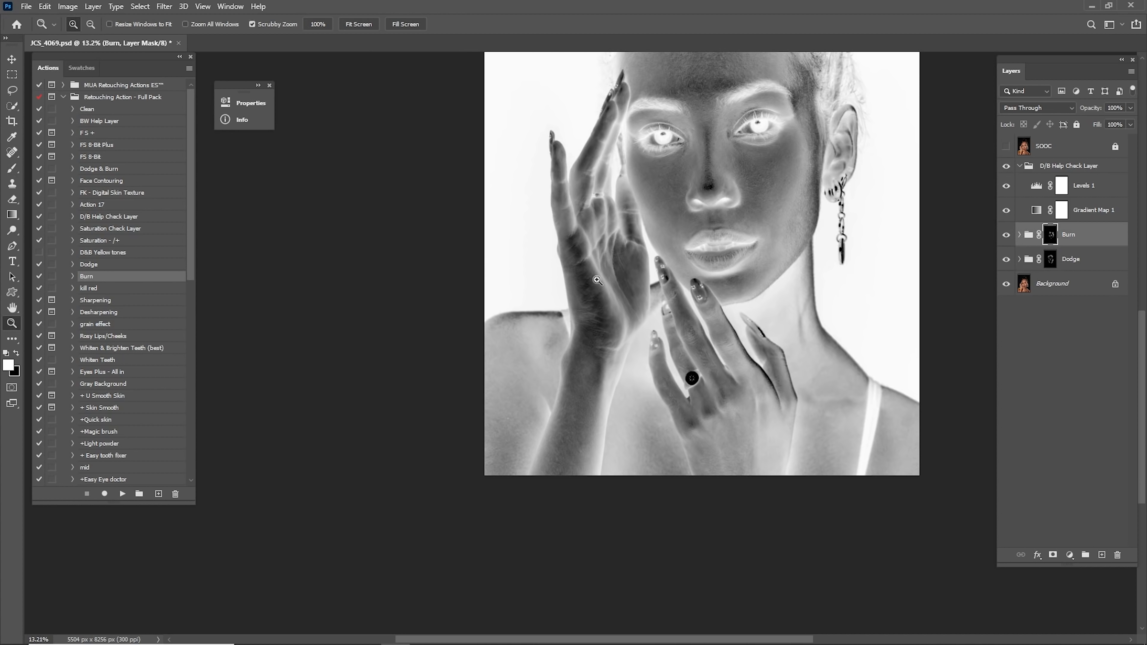
drag(596, 280, 656, 334)
key(b)
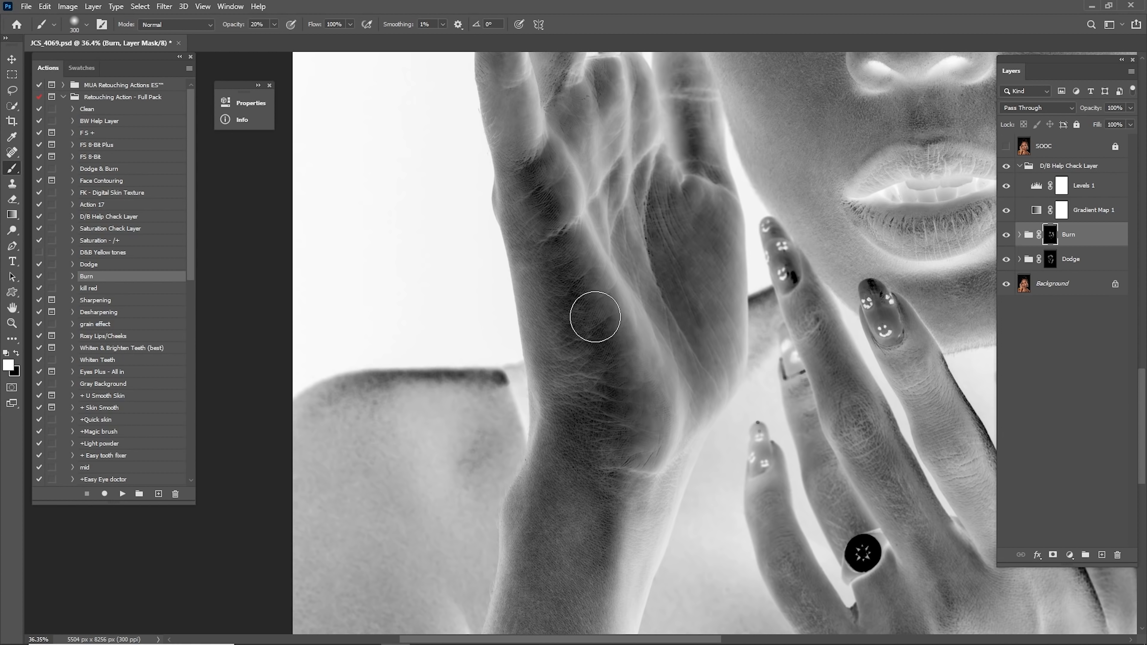
key(])
- Brush the raised hand's long fingers on the Burn mask at size 200
key(space)
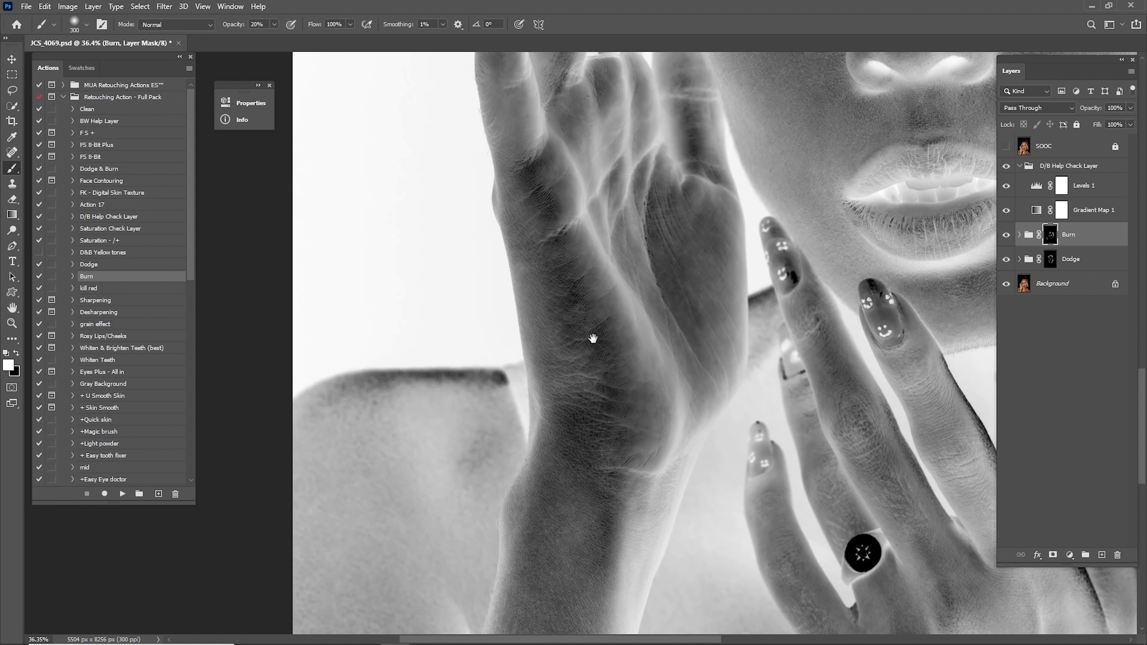
drag(548, 185, 583, 333)
key(space)
drag(597, 173, 596, 358)
key([)
key([)
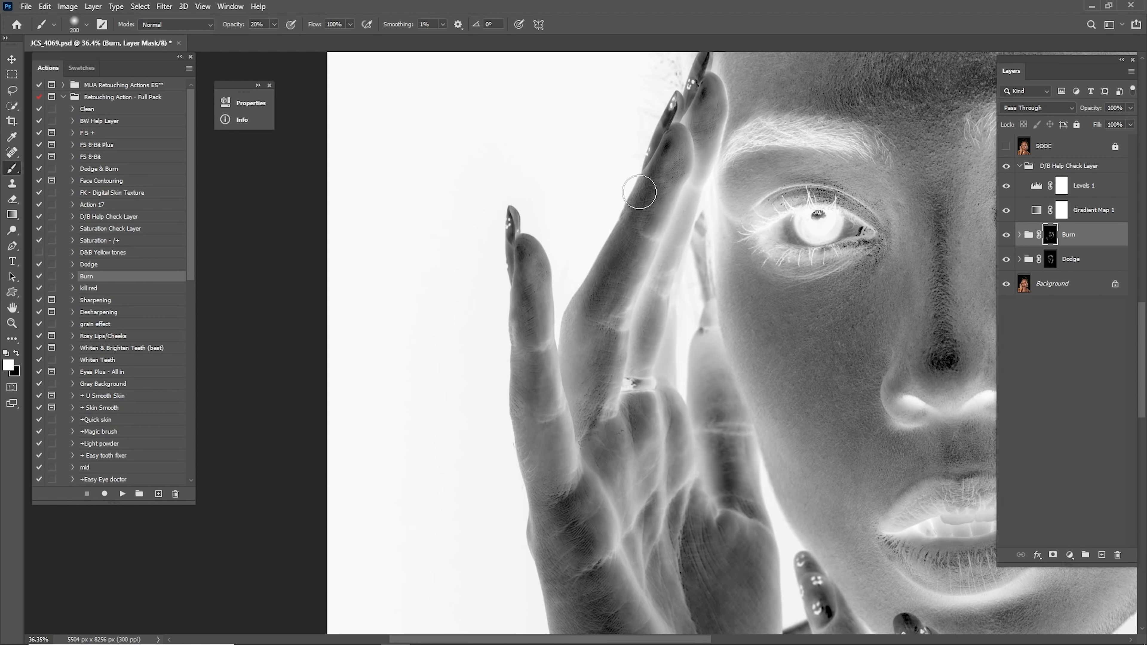
- Brush the raised hand's palm and wrist on the Burn mask at size 400
key(space)
drag(711, 456, 654, 250)
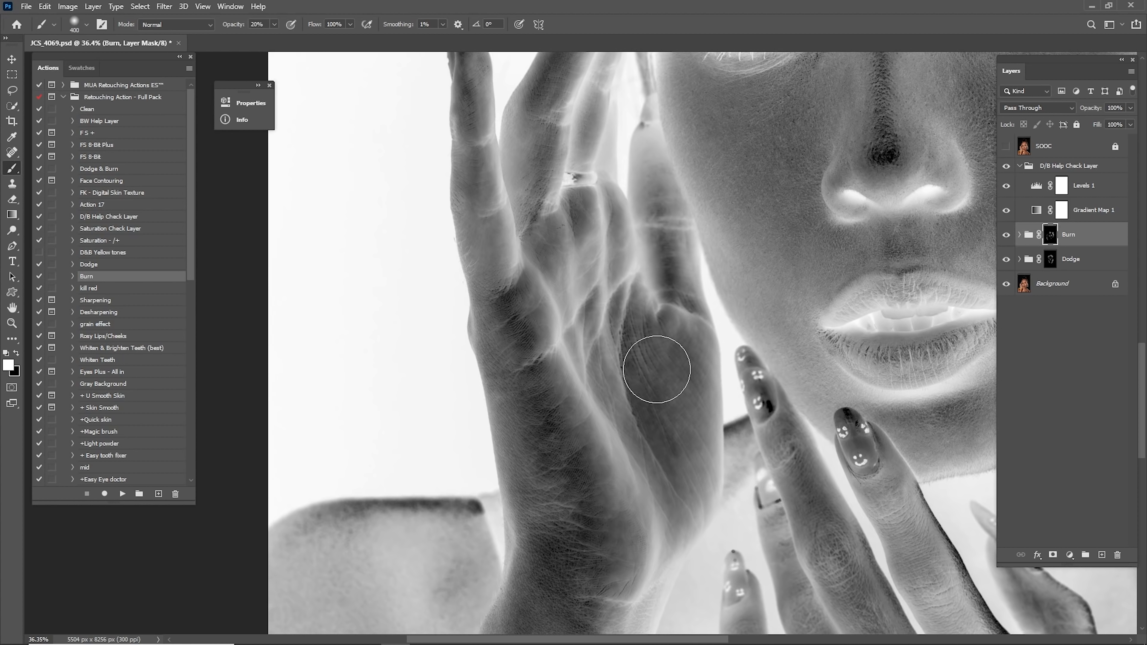
key(space)
drag(564, 513, 630, 315)
key([)
key([)
key([)
key(space)
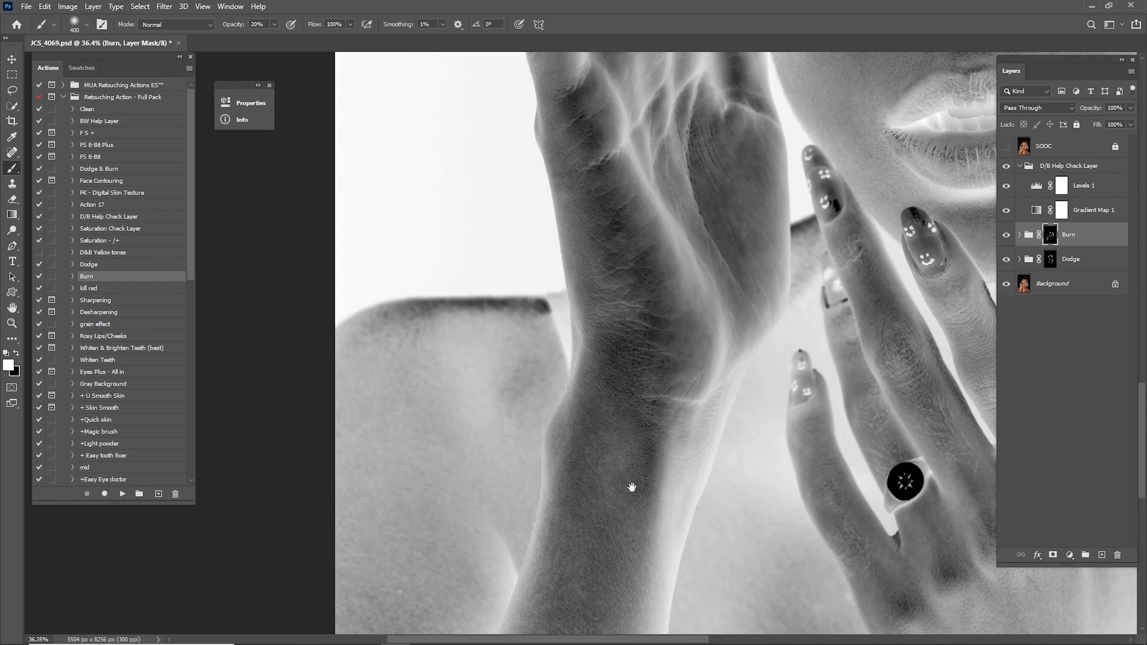
- Brush the raised forearm and the shoulder behind it on the Burn mask at size 300
drag(633, 488, 692, 301)
drag(685, 238, 777, 364)
key(])
key(])
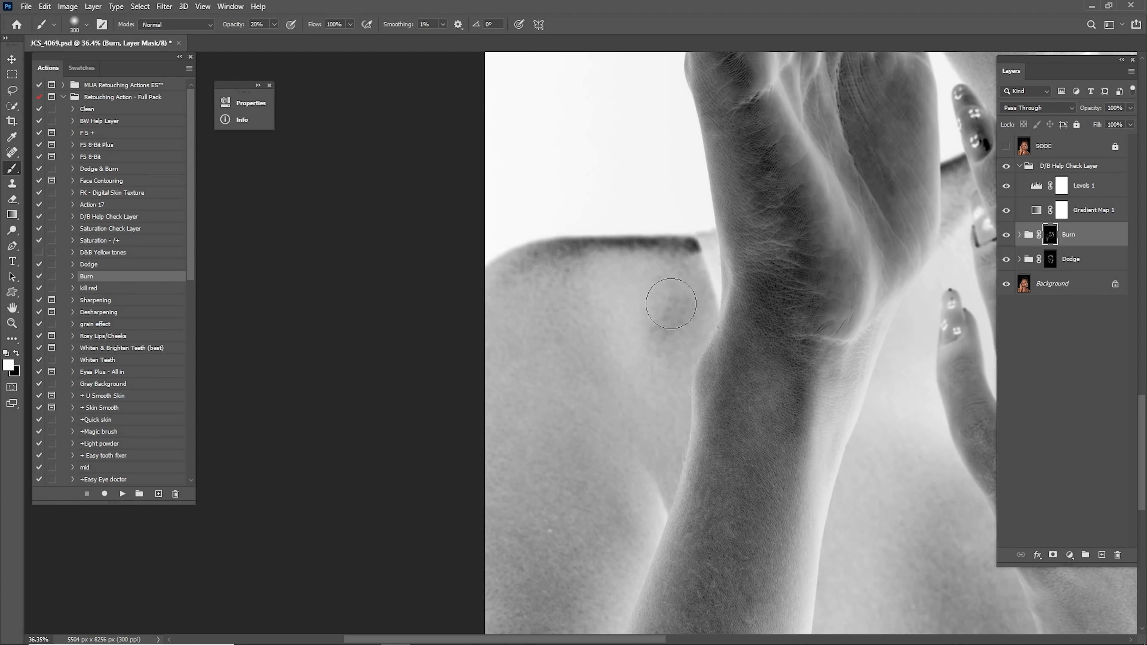
key(space)
drag(731, 407, 644, 207)
key(])
- Brush the ringed hand's fingers on the Burn mask at size 250, including the outer finger beside the ring
key(space)
mouse_move(665, 304)
mouse_down()
mouse_move(506, 327)
mouse_move(304, 493)
mouse_up()
key([)
key([)
key([)
key([)
key([)
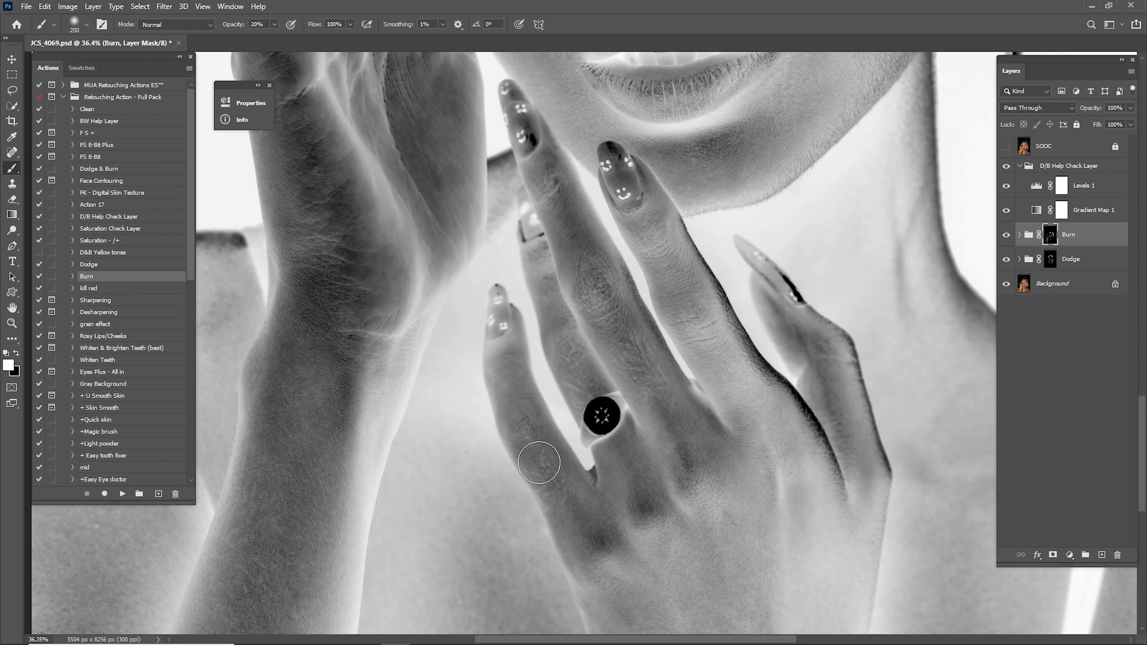
key(bracketright)
key(space)
drag(559, 239, 711, 448)
- Brush the knuckles below the ring on the Burn mask at size 300
key(bracketright)
key(space)
mouse_move(802, 537)
mouse_down()
mouse_move(624, 459)
mouse_move(573, 317)
mouse_up()
key(space)
drag(619, 427, 592, 207)
key(bracketright)
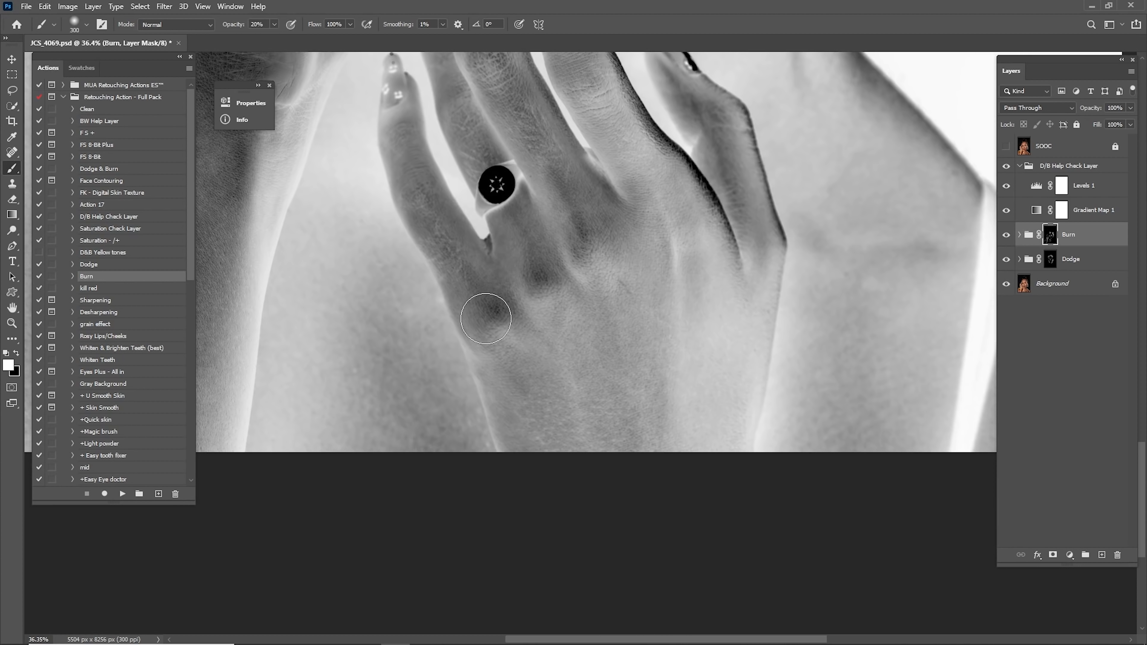
- Brush the ringed hand's neck-side finger and the area around the chin on the Burn mask at size 200
key(space)
drag(621, 260, 566, 470)
key(bracketleft)
key(bracketleft)
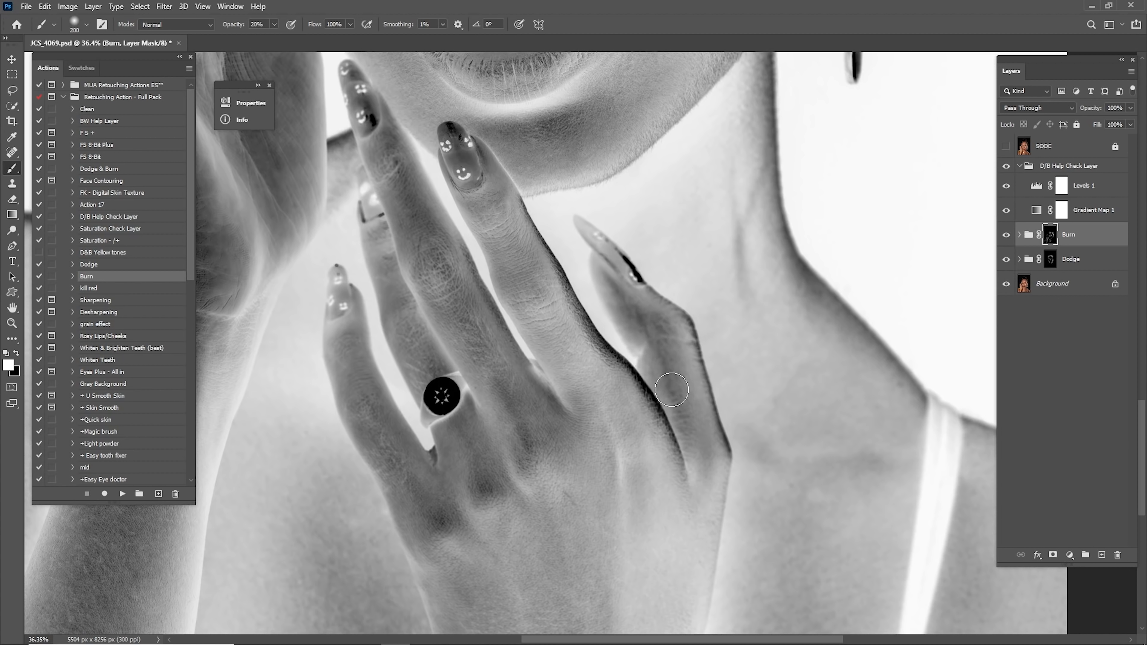
key(space)
drag(738, 309, 656, 243)
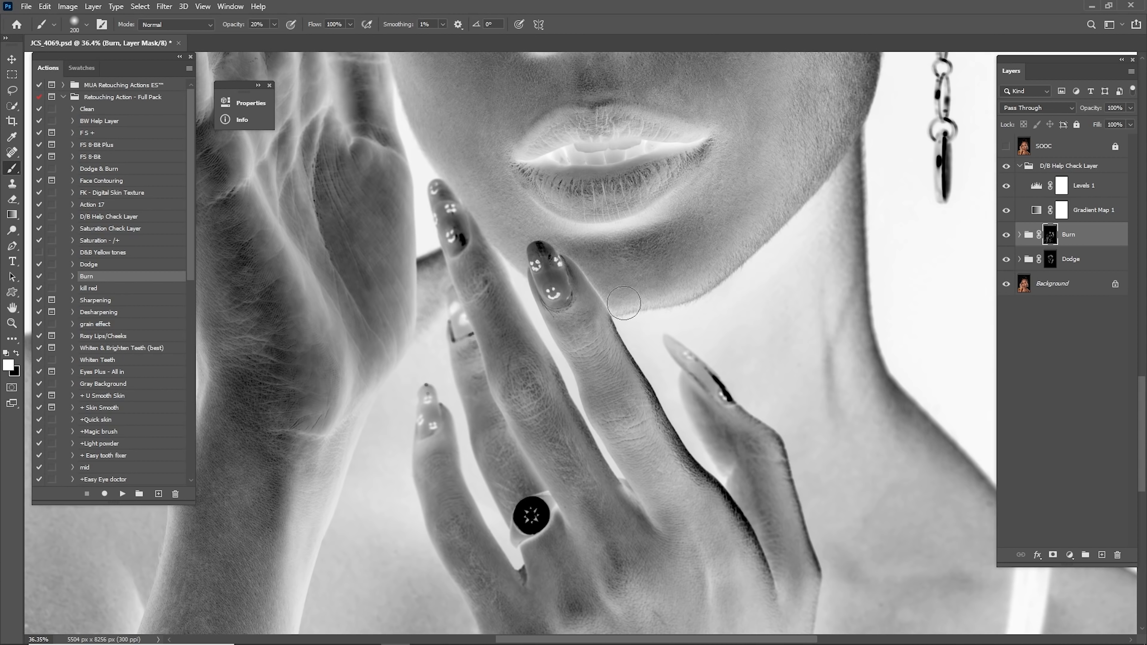
- Go over the raised hand's heel and finger bases on the Burn mask at size 200
key(space)
drag(479, 324, 712, 395)
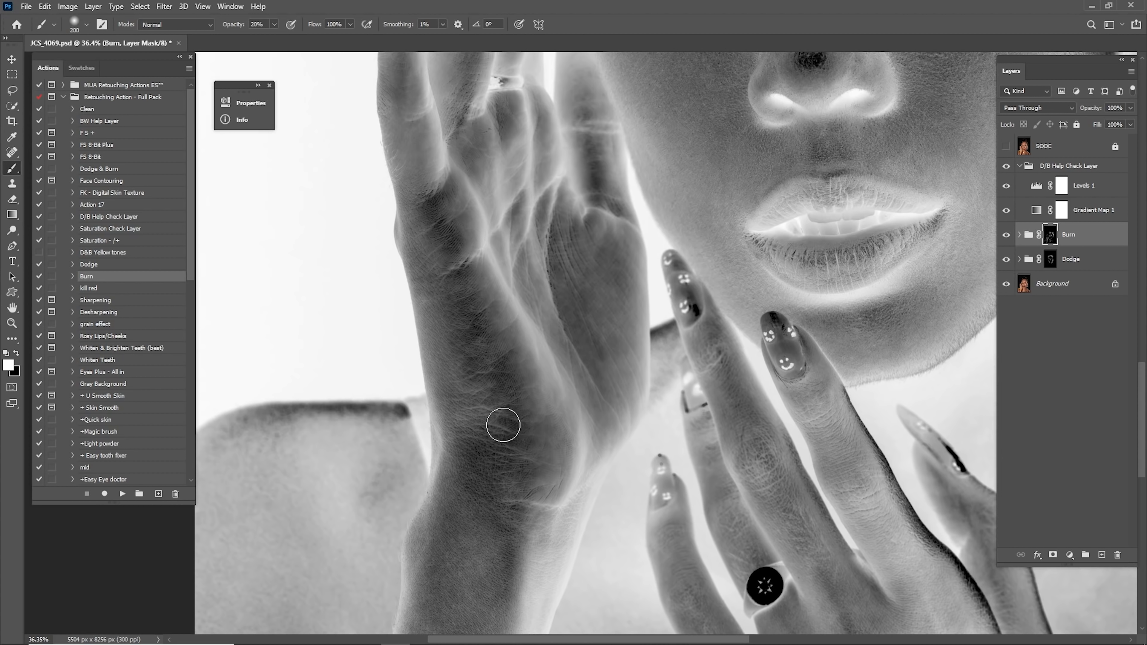
key(space)
drag(458, 260, 490, 430)
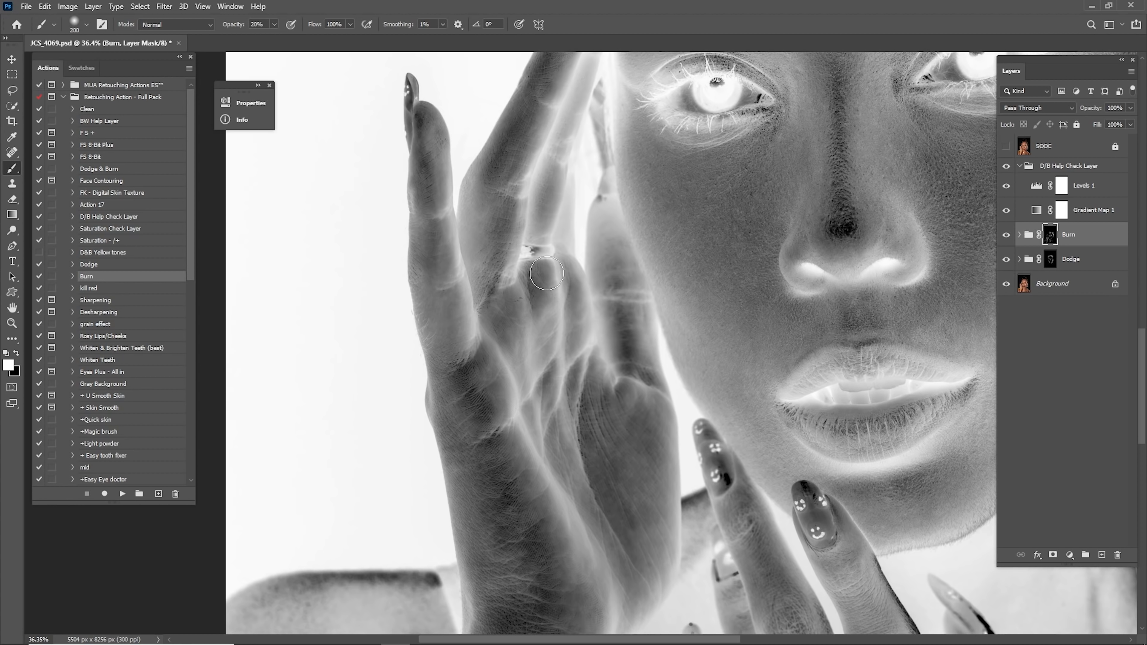
mouse_move(556, 231)
mouse_down()
mouse_move(519, 384)
mouse_move(507, 351)
mouse_move(534, 318)
mouse_up()
- Brush the raised palm's creases and the shaded forearm edge on the Dodge mask at size 200
click(1050, 259)
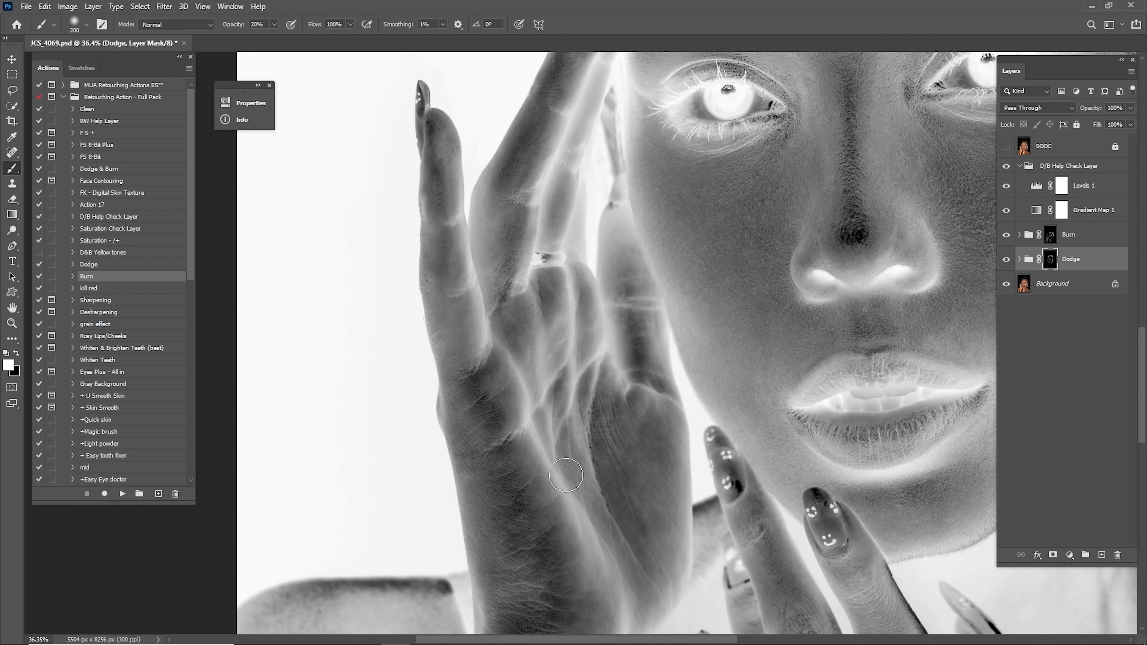
drag(548, 471, 637, 238)
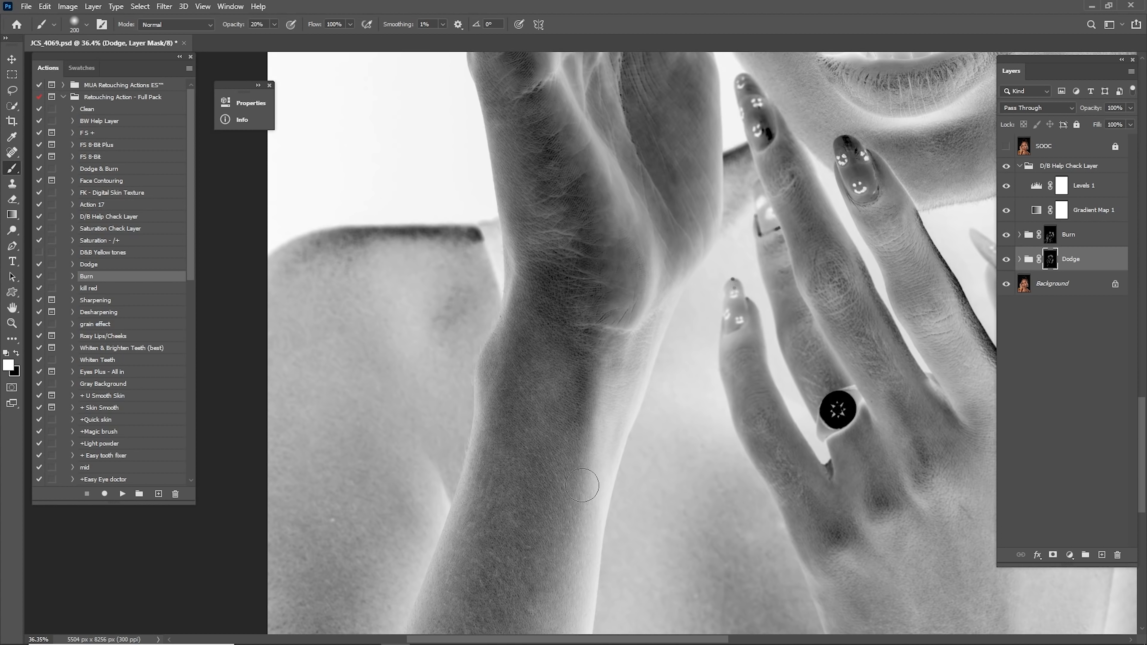
drag(561, 571, 578, 379)
- Brush the crease beside the raised forearm on the Dodge mask at size 500, and the shoulder area at size 600
key(bracketright)
key(bracketright)
key(bracketright)
key(bracketright)
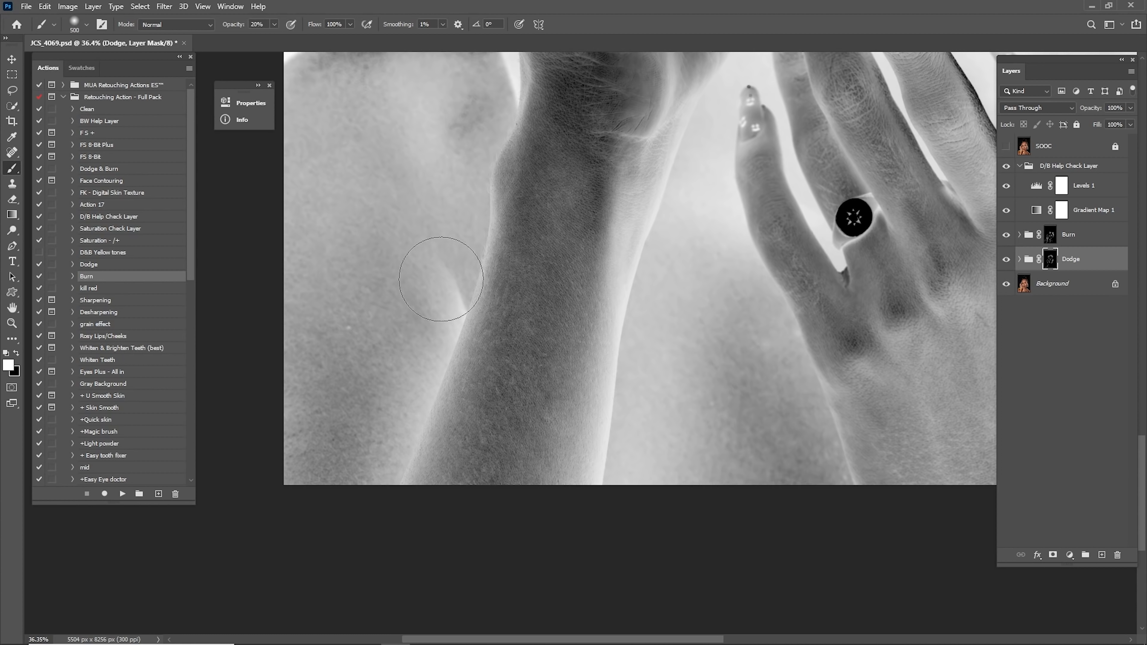
drag(327, 263, 419, 462)
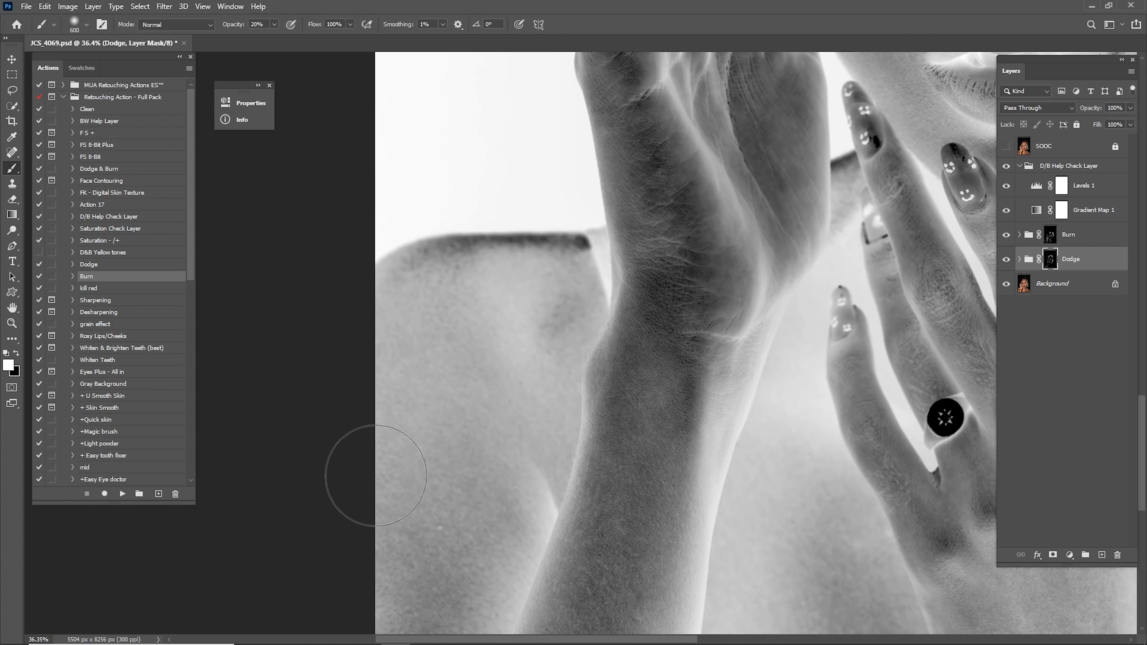
- Brush the back of the ringed hand, the neck and the upper chest on the Dodge mask at size 600
drag(669, 420, 477, 237)
drag(723, 326, 487, 334)
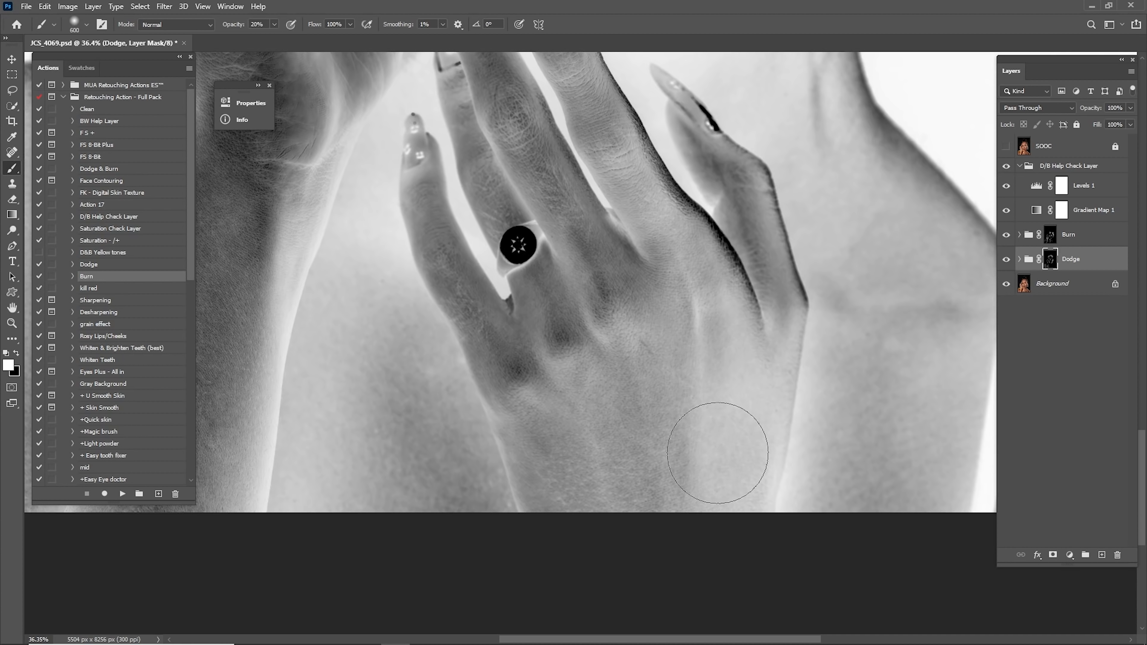
drag(813, 336, 662, 453)
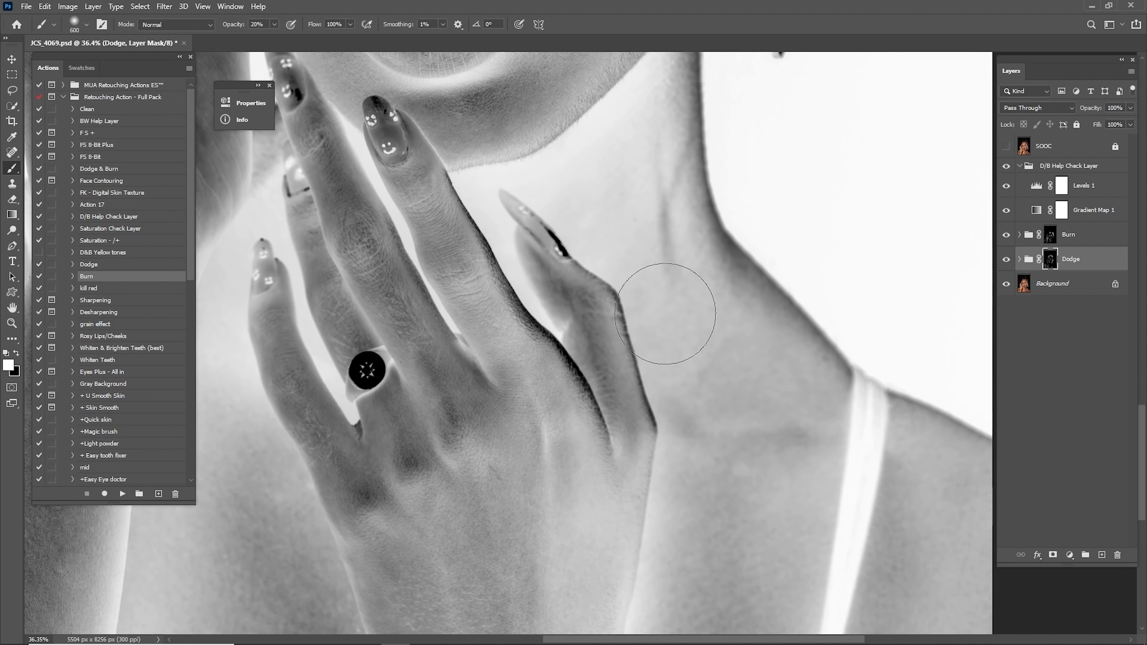
drag(662, 355, 699, 597)
mouse_move(664, 232)
mouse_down()
mouse_move(682, 367)
mouse_move(705, 424)
mouse_up()
- Brush the skin above the lips and beside the nose on the Dodge mask at size 250
key(bracketleft)
key(bracketleft)
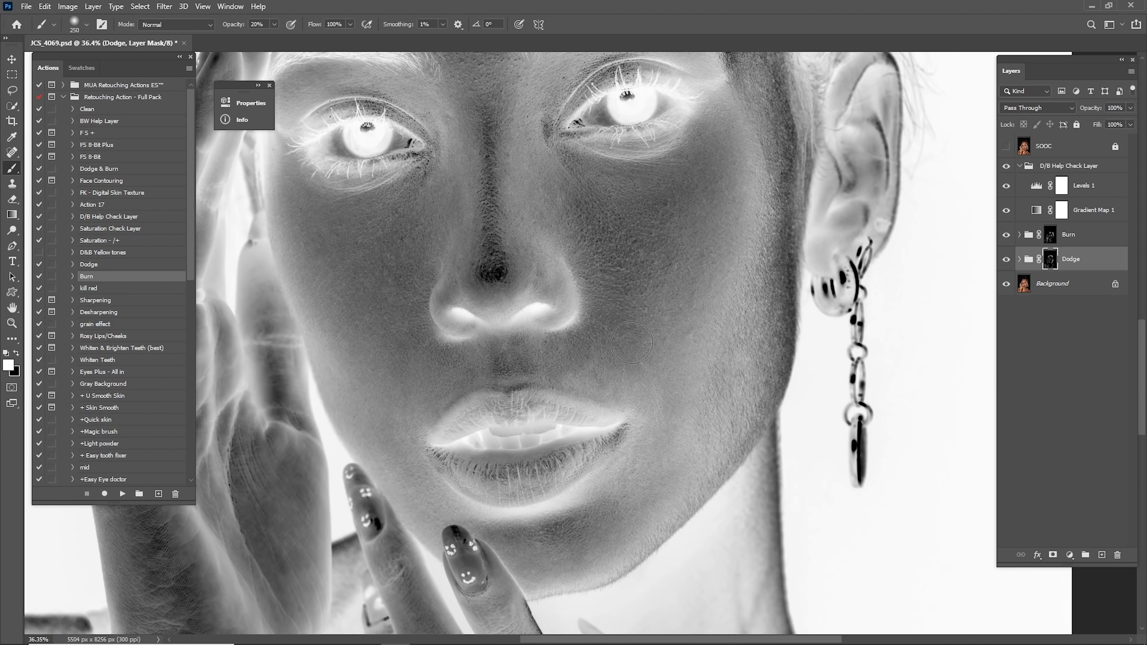
drag(624, 381, 738, 391)
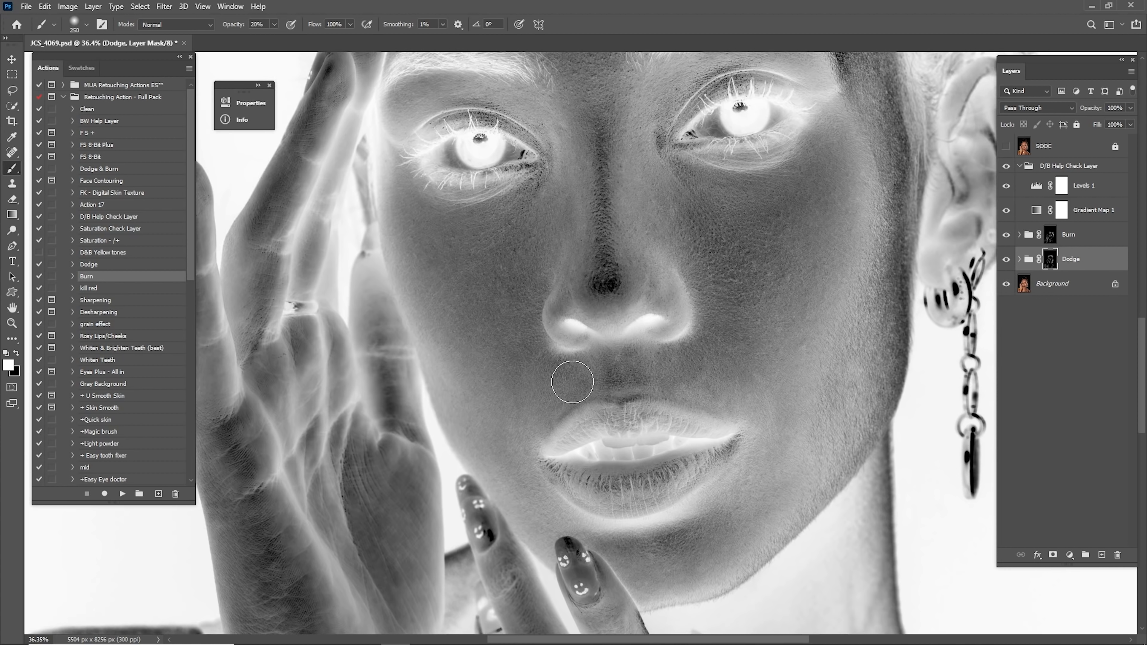
drag(519, 309, 510, 435)
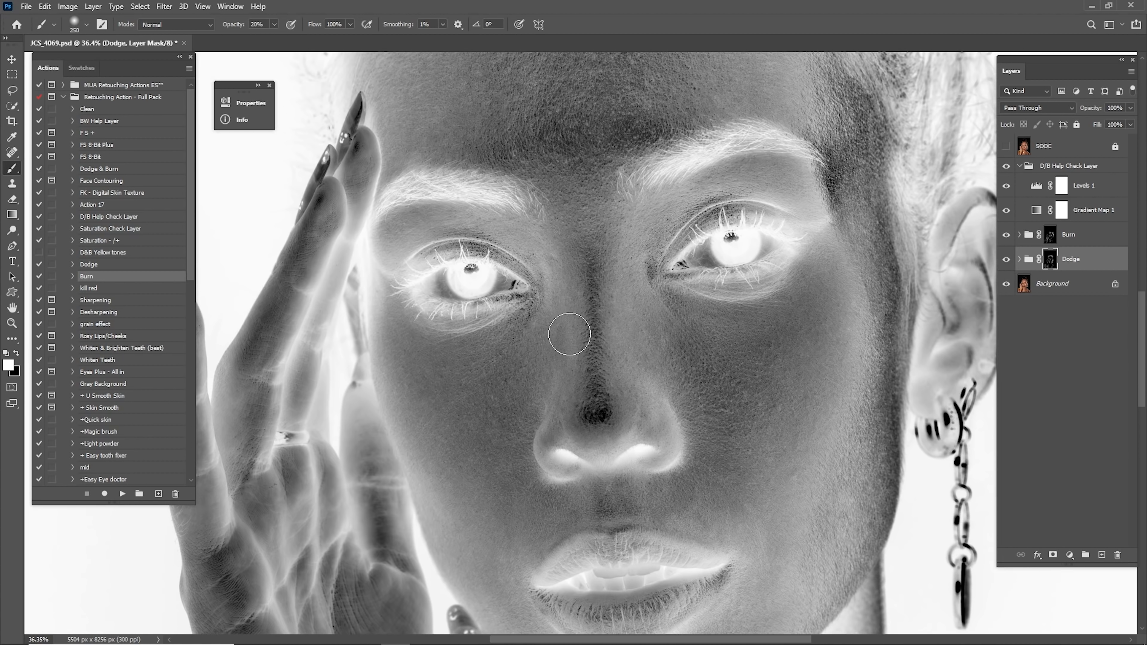
scroll(657, 297, down, 3)
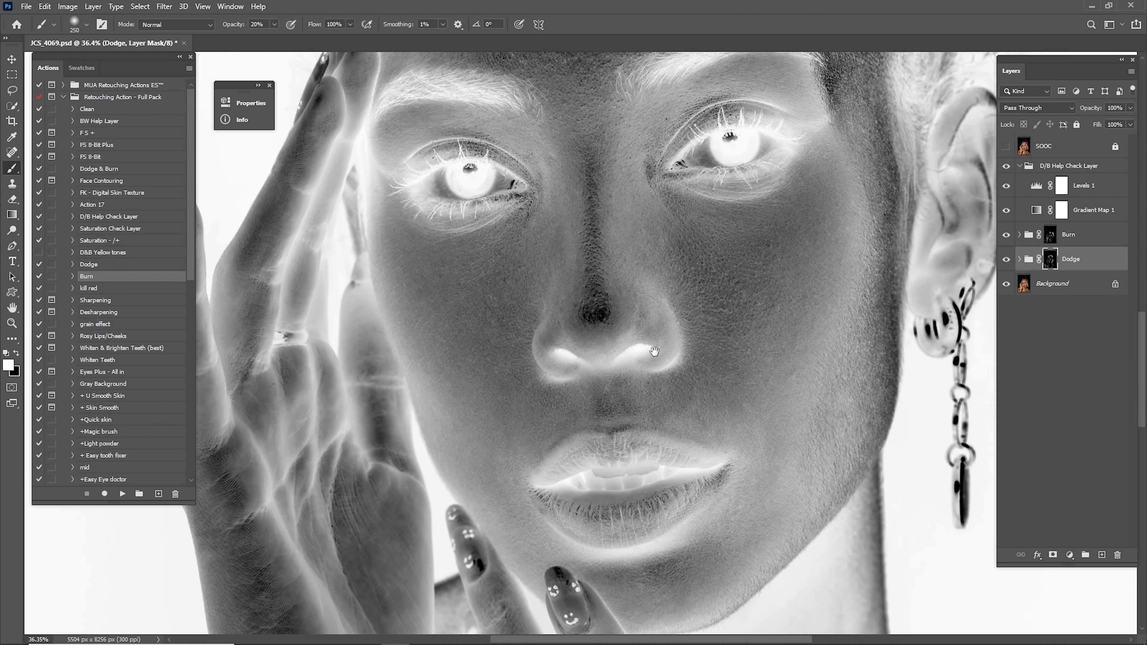
drag(608, 400, 634, 300)
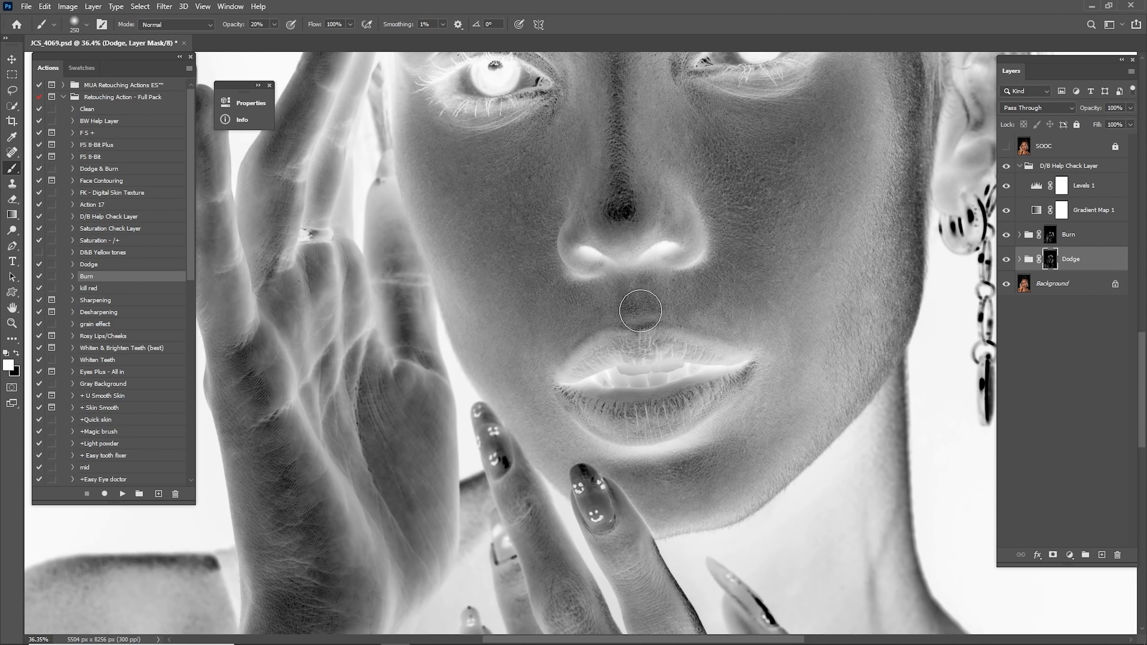
- Brush the earring-side edge of the face and the forehead on the Burn mask at size 250
click(1047, 235)
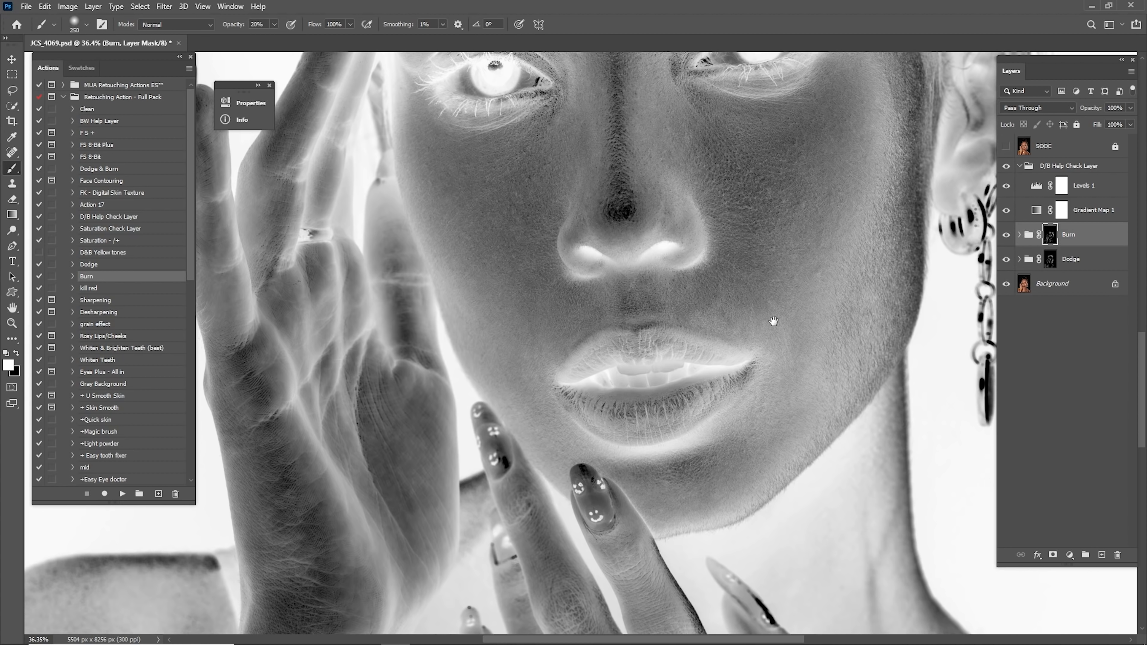
drag(793, 331, 737, 433)
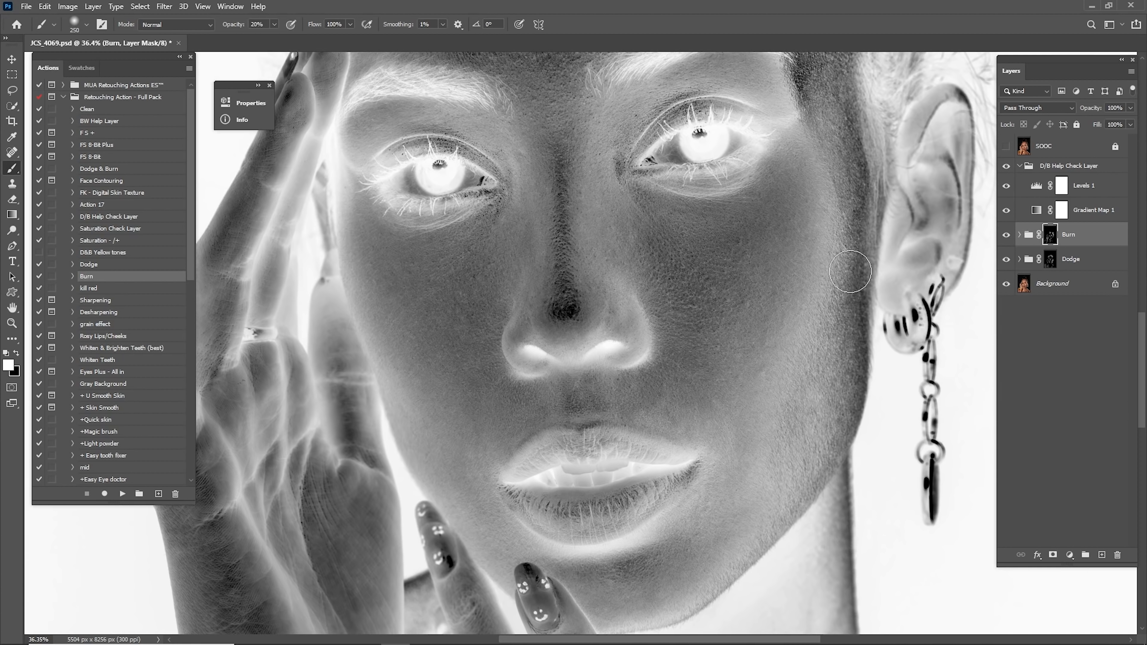
drag(794, 240, 777, 372)
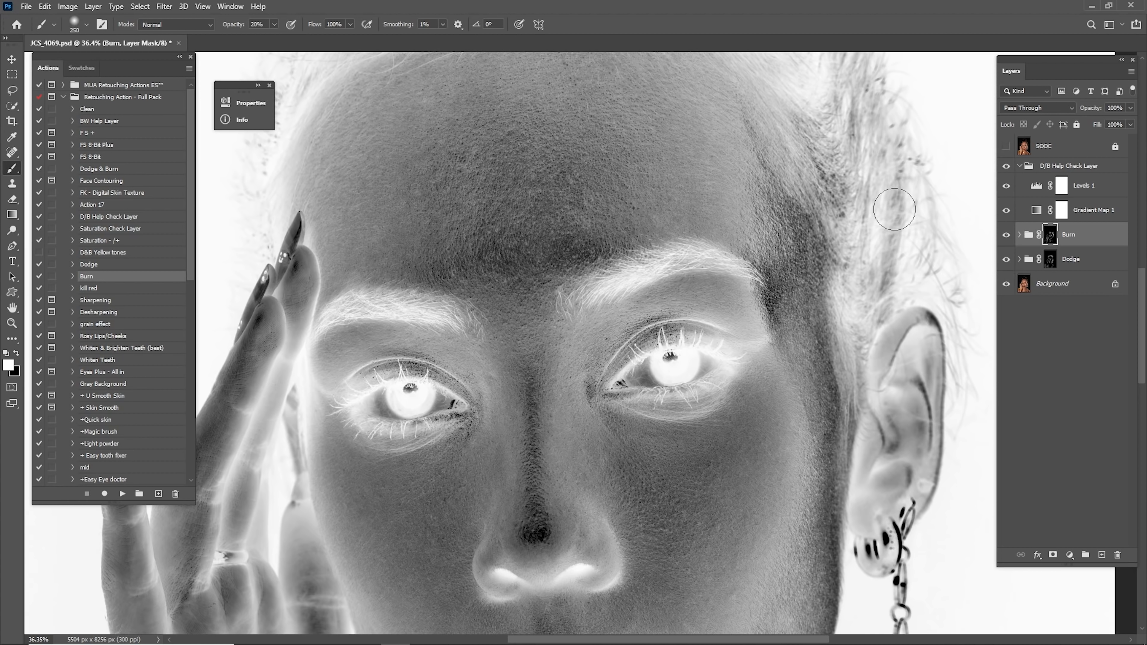
drag(699, 208, 864, 308)
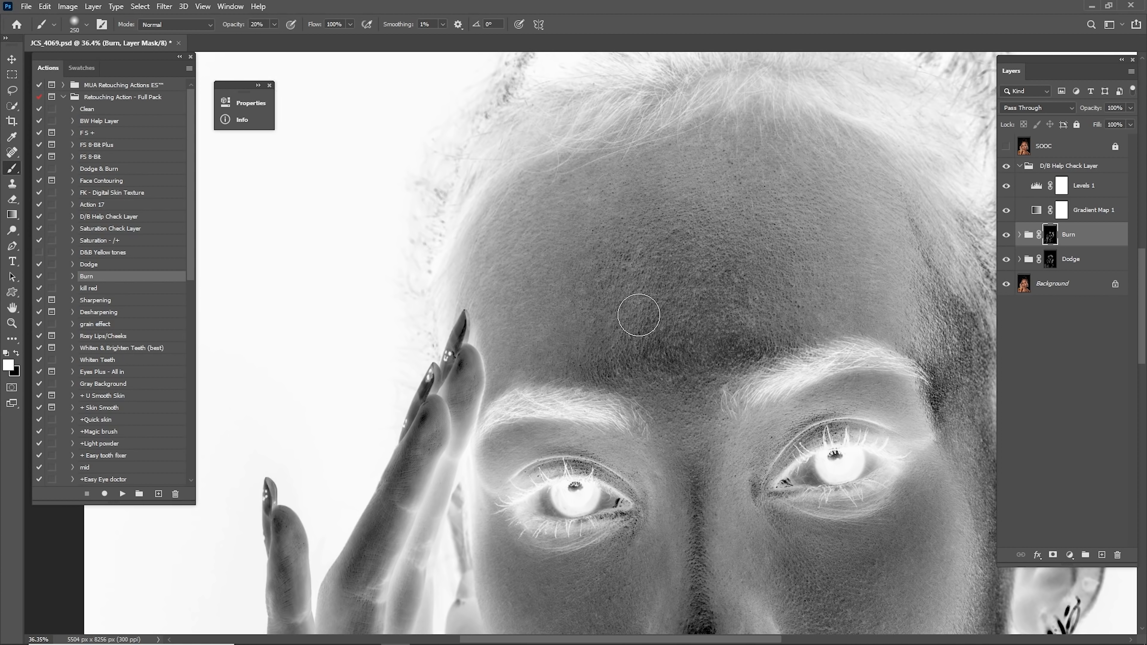
scroll(605, 289, left, 3)
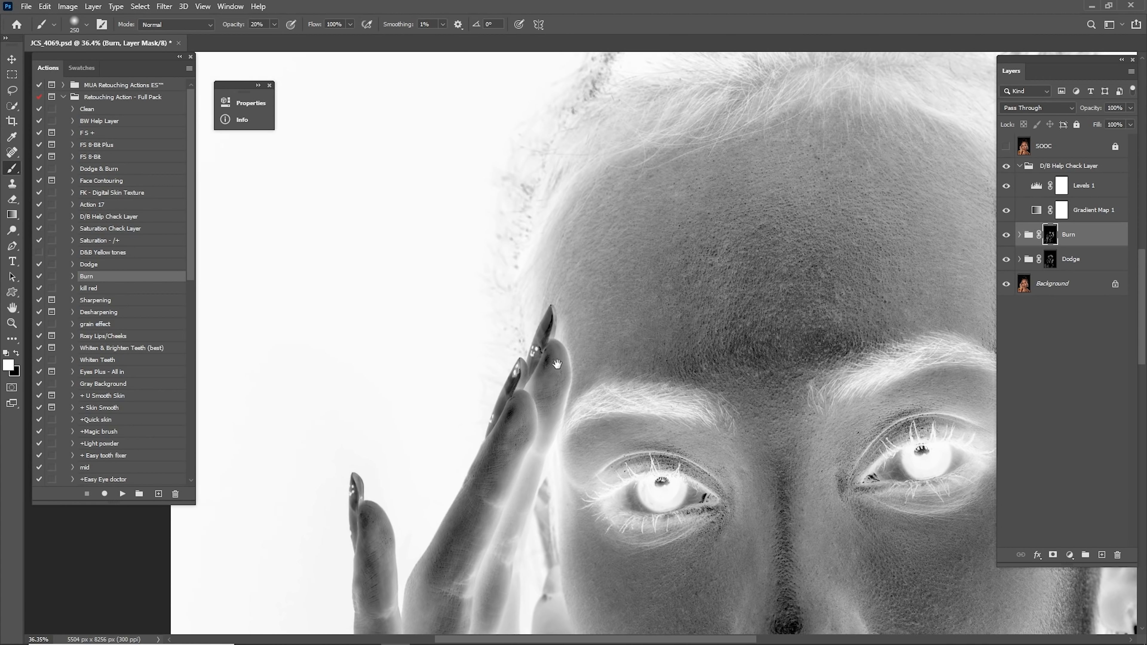
- Brush the raised hand from fingers to heel on the Burn mask at size 250
drag(558, 364, 642, 234)
drag(571, 466, 534, 284)
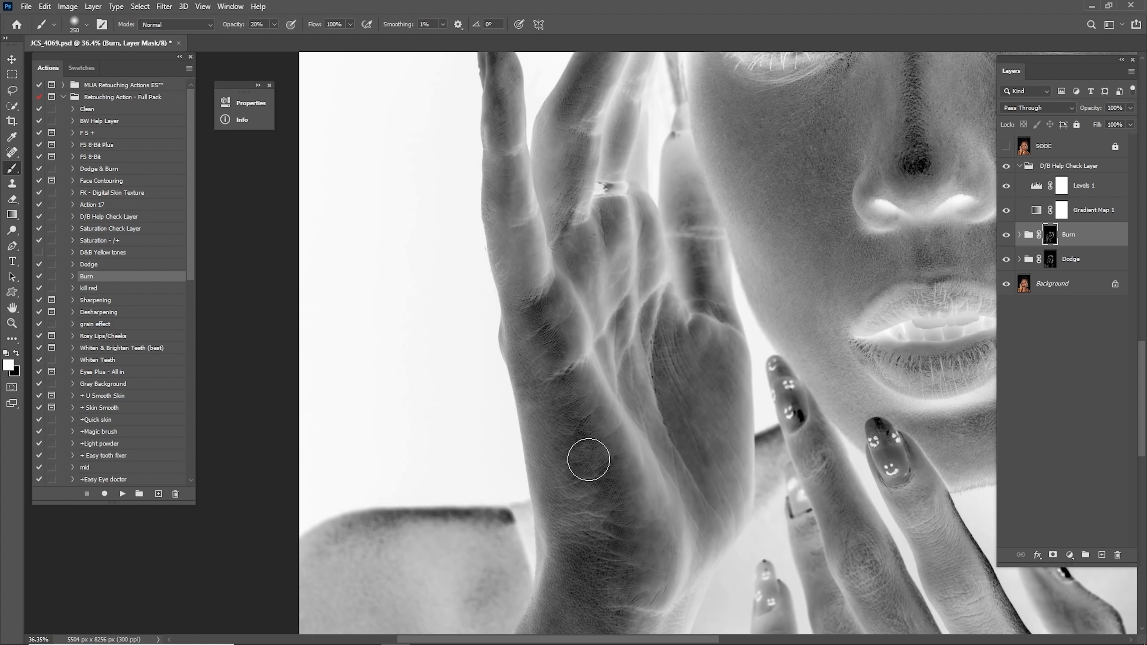
mouse_move(569, 504)
mouse_down()
mouse_move(649, 257)
mouse_move(633, 408)
mouse_up()
- Go over the raised hand on the Dodge mask at size 250, and hide the D/B Help Check Layer group with the whole portrait in view
click(1049, 259)
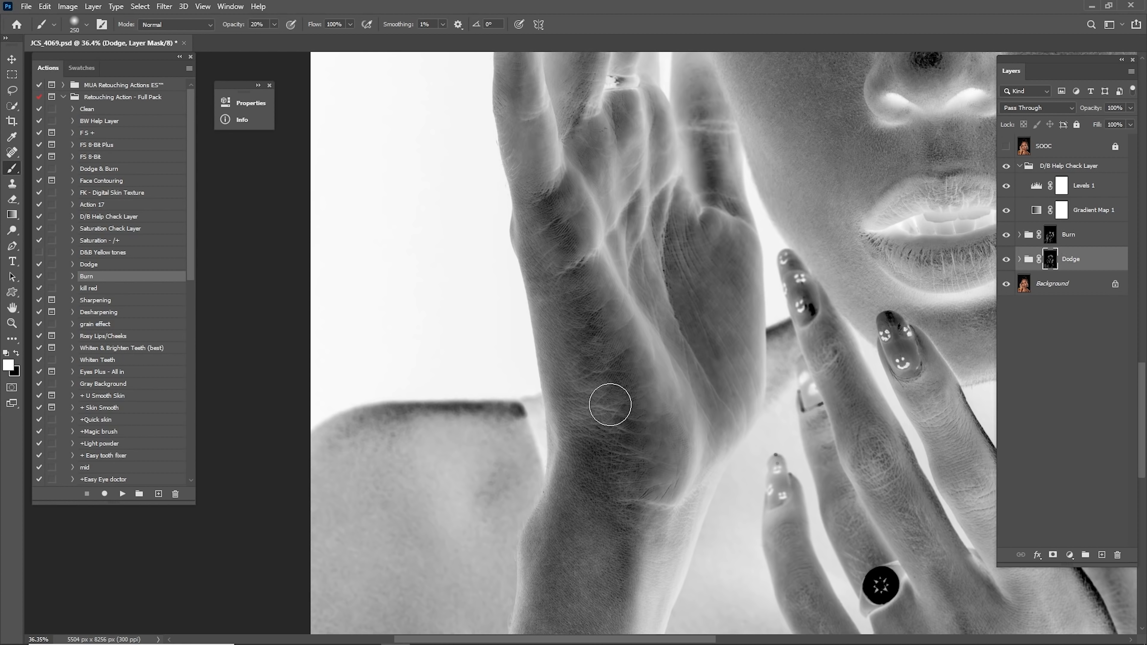
drag(900, 246, 693, 355)
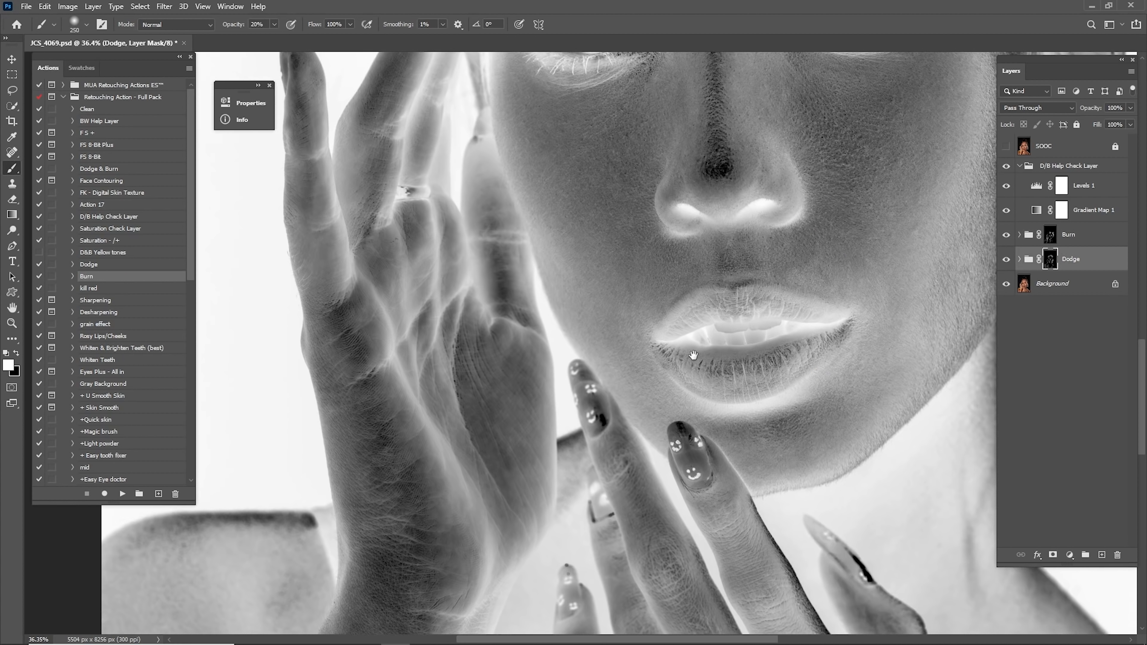
click(1006, 166)
key(ctrl+0)
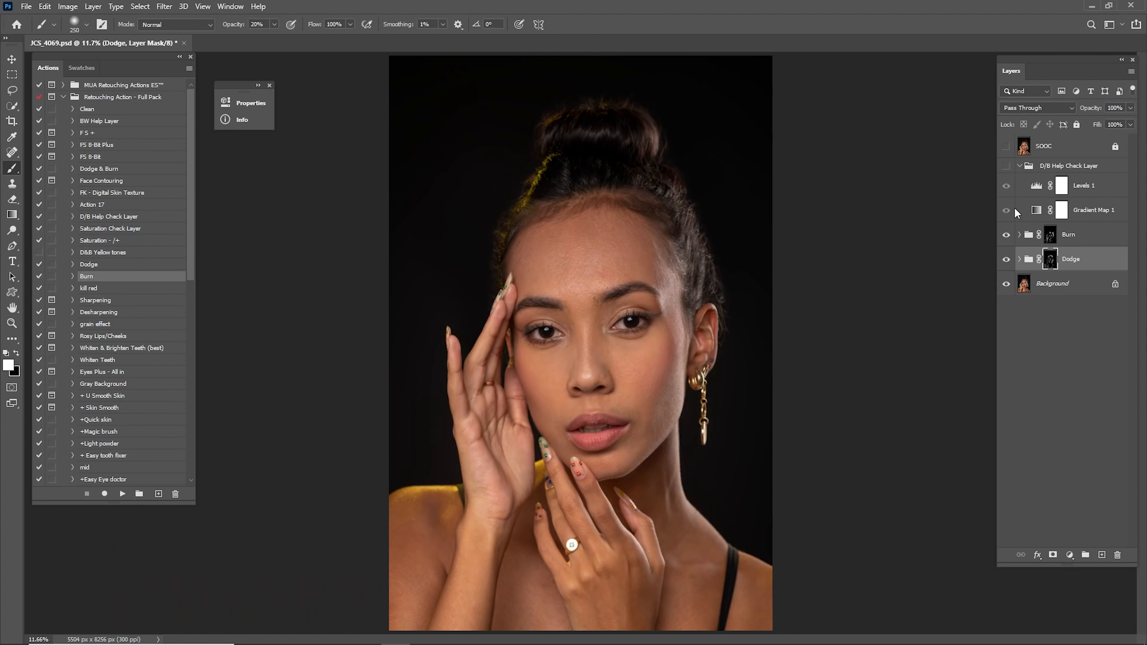
- Expand the Dodge and Burn groups, and hide their Desaturate and Saturate adjustment layers
click(1019, 259)
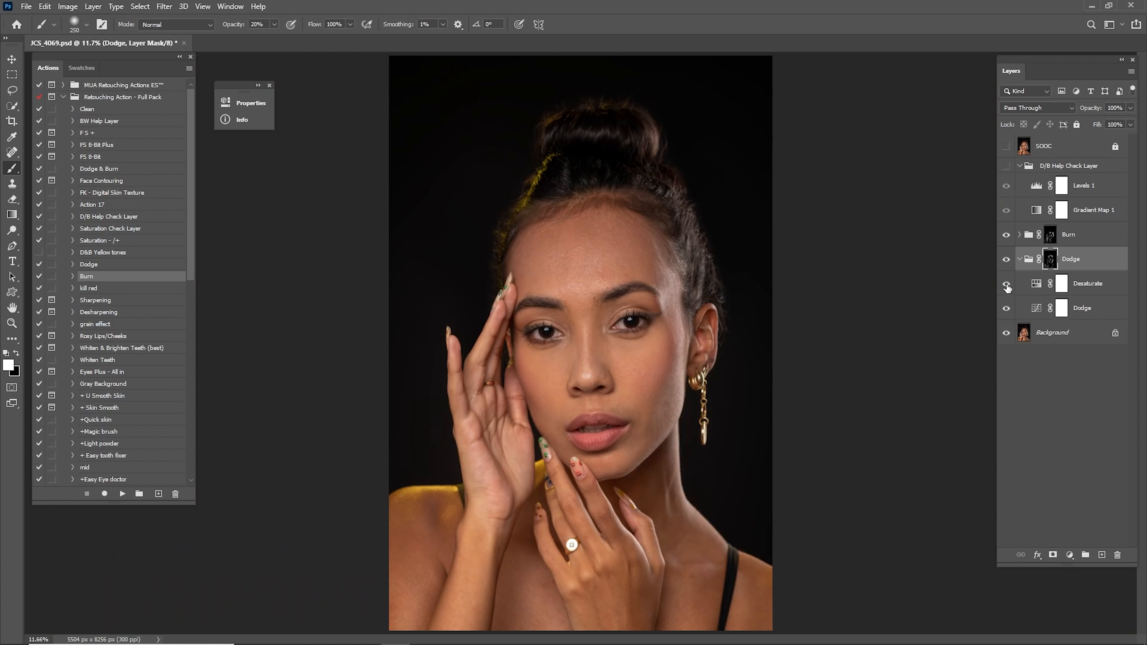
click(1006, 285)
click(1019, 235)
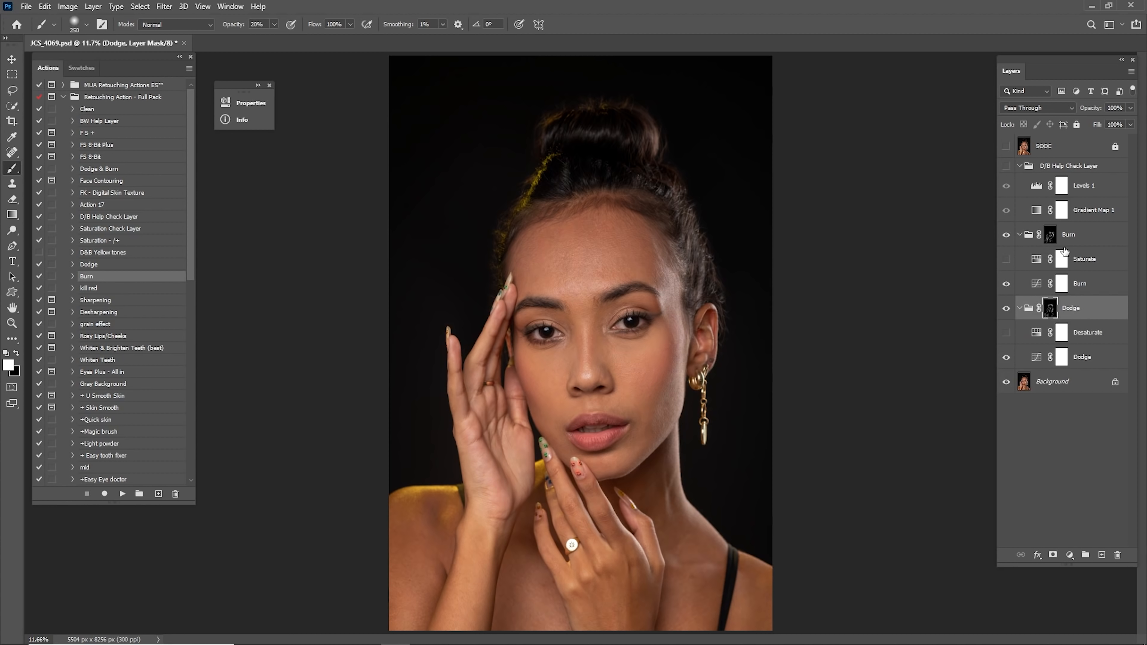
- Collapse the Burn and Dodge groups, and compare the face up close with the Dodge group shown and hidden
click(1019, 235)
click(1028, 261)
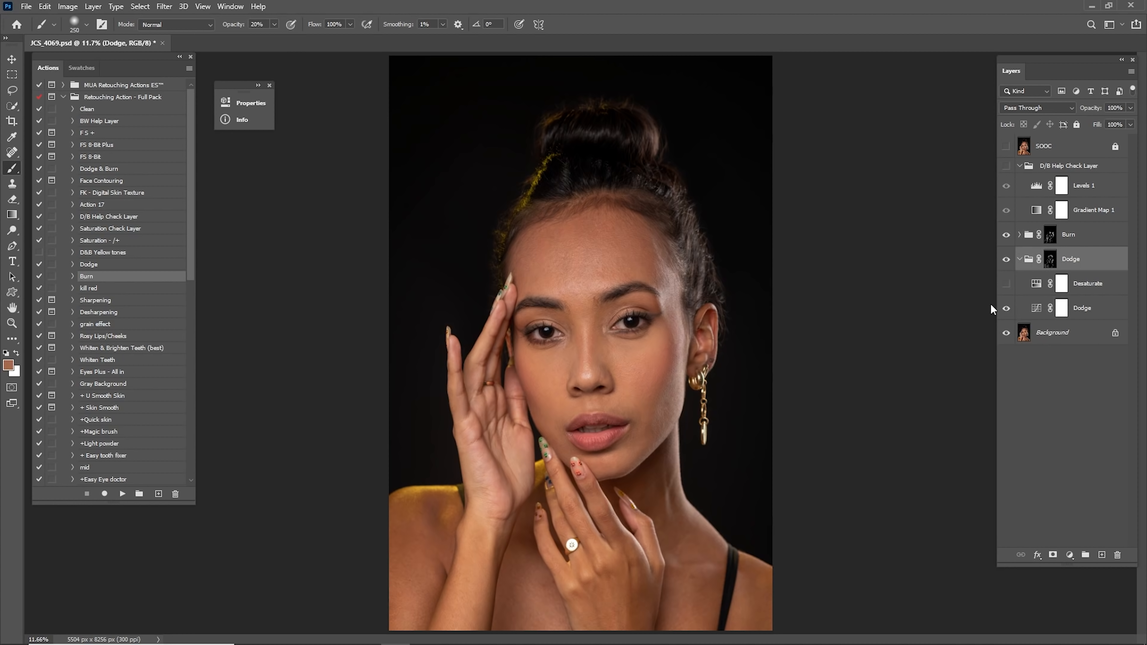
key(z)
mouse_move(618, 380)
mouse_down()
mouse_move(765, 358)
mouse_move(686, 361)
mouse_move(709, 361)
mouse_up()
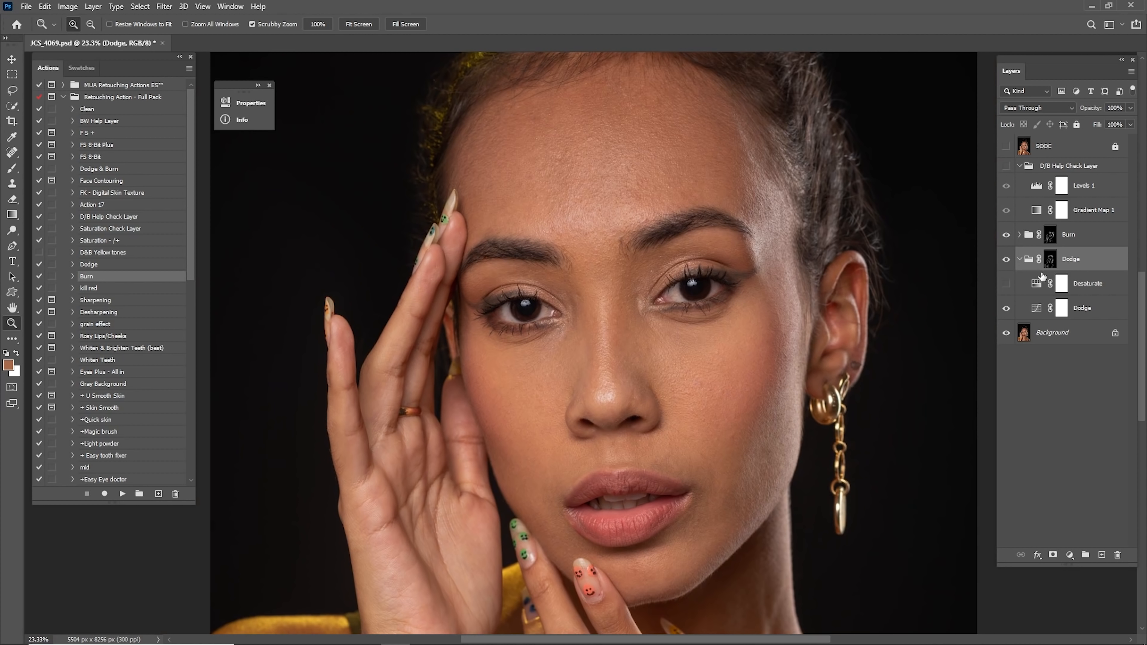
click(1019, 259)
click(1005, 259)
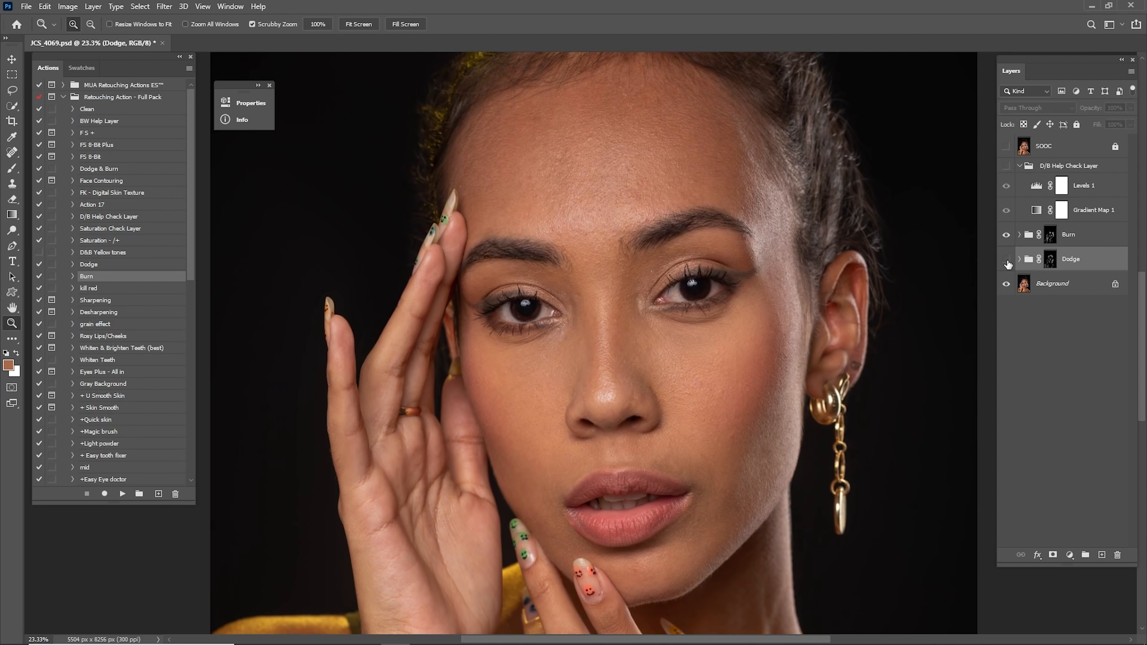
click(1006, 259)
click(1007, 261)
click(1008, 261)
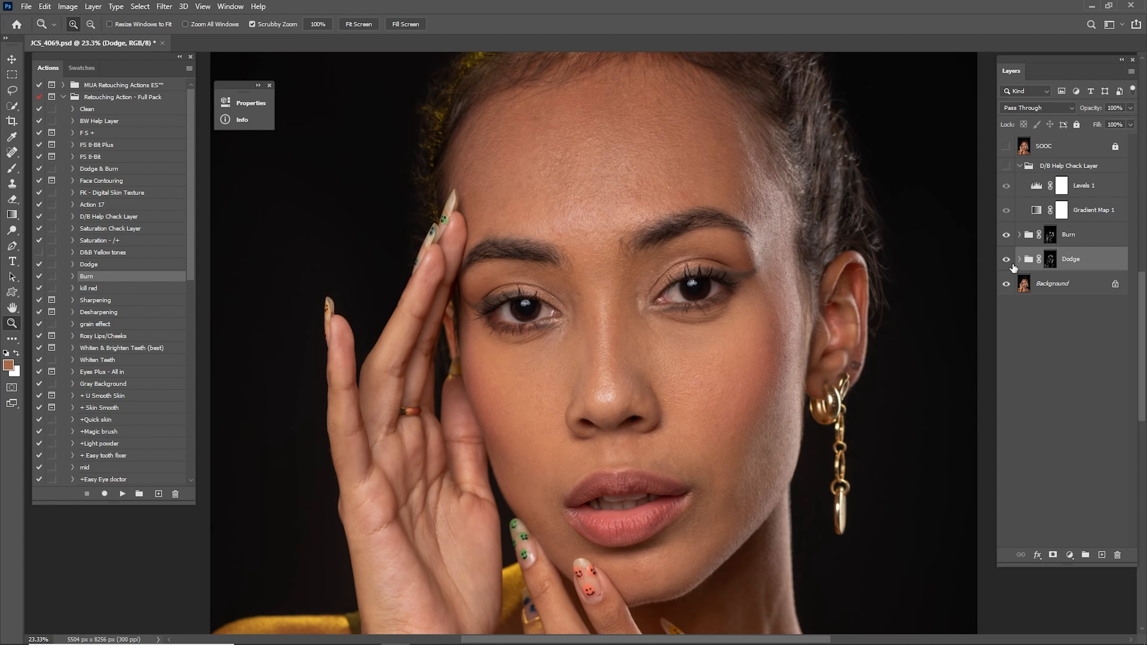
click(1007, 261)
click(1007, 260)
- Compare the portrait with the Burn group shown and hidden, first on the face and then with the whole image in view
click(1049, 234)
click(1004, 235)
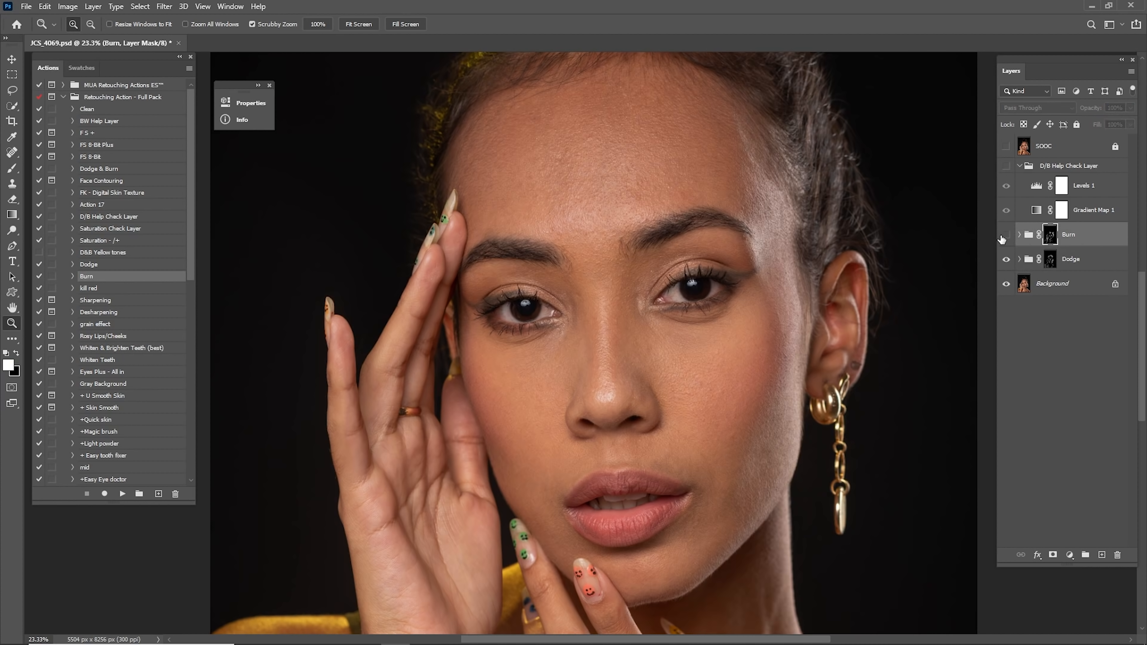
click(1004, 237)
key(ctrl+0)
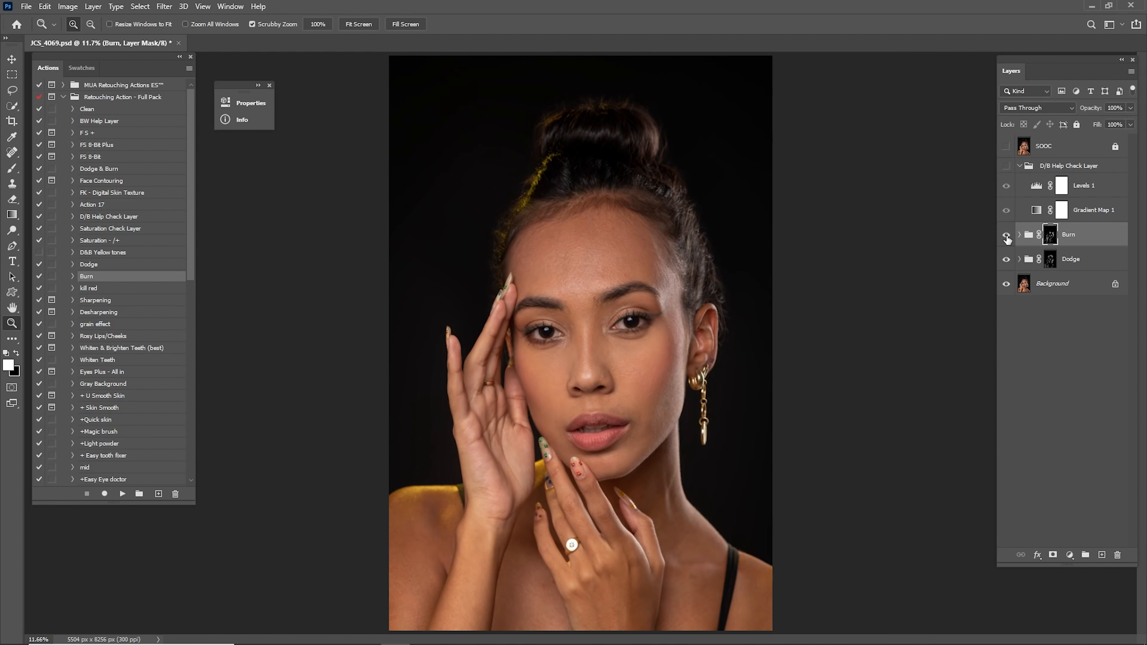
click(1006, 236)
click(1006, 235)
click(1007, 235)
click(1008, 236)
click(1007, 235)
click(1006, 235)
- Reduce the Burn group's opacity to 57% and delete the D/B Help Check Layer group
drag(1093, 115, 1077, 116)
click(1084, 168)
key(Delete)
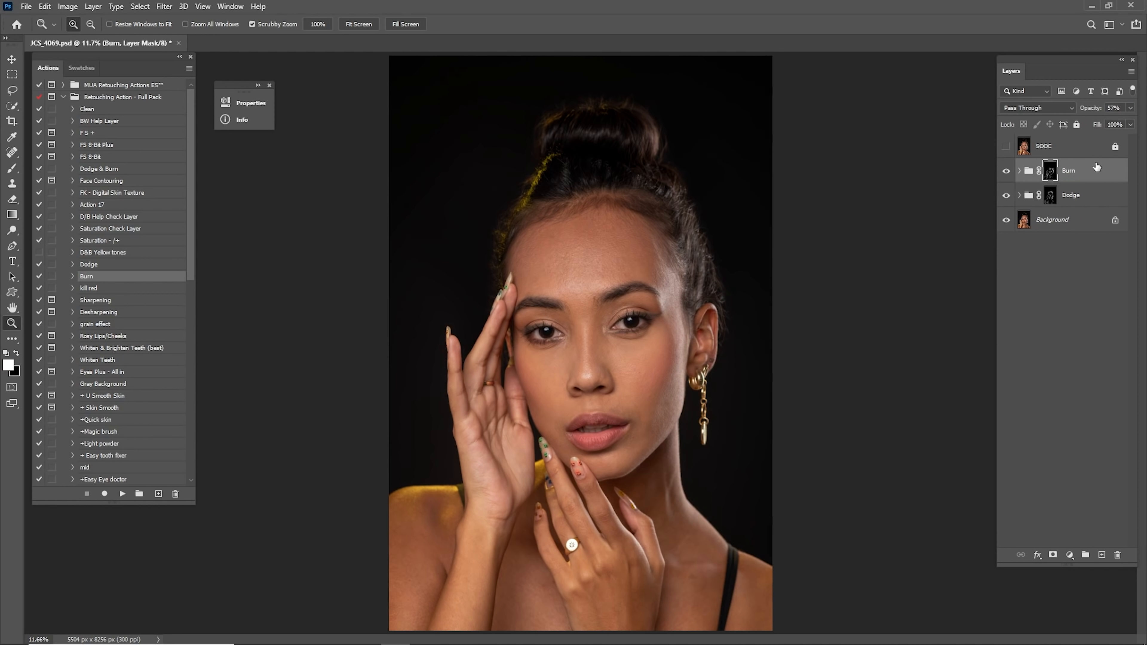
- Link the Burn group, Dodge group and Background layer, and merge them into one layer
click(1053, 225)
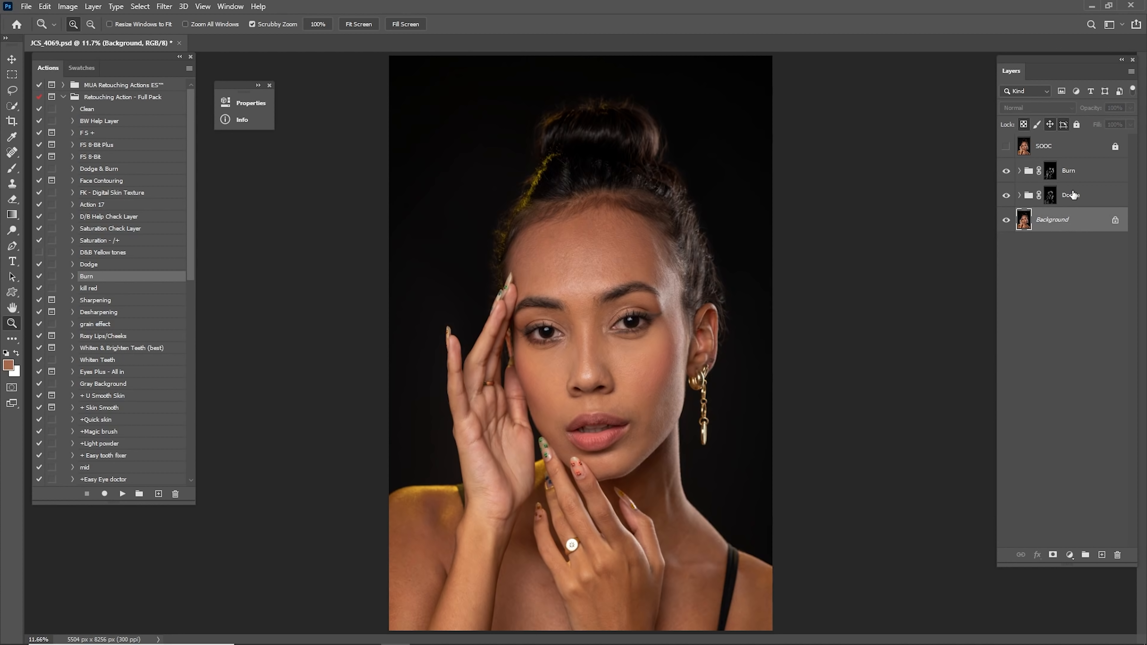
shift+click(1073, 170)
right_click(1080, 171)
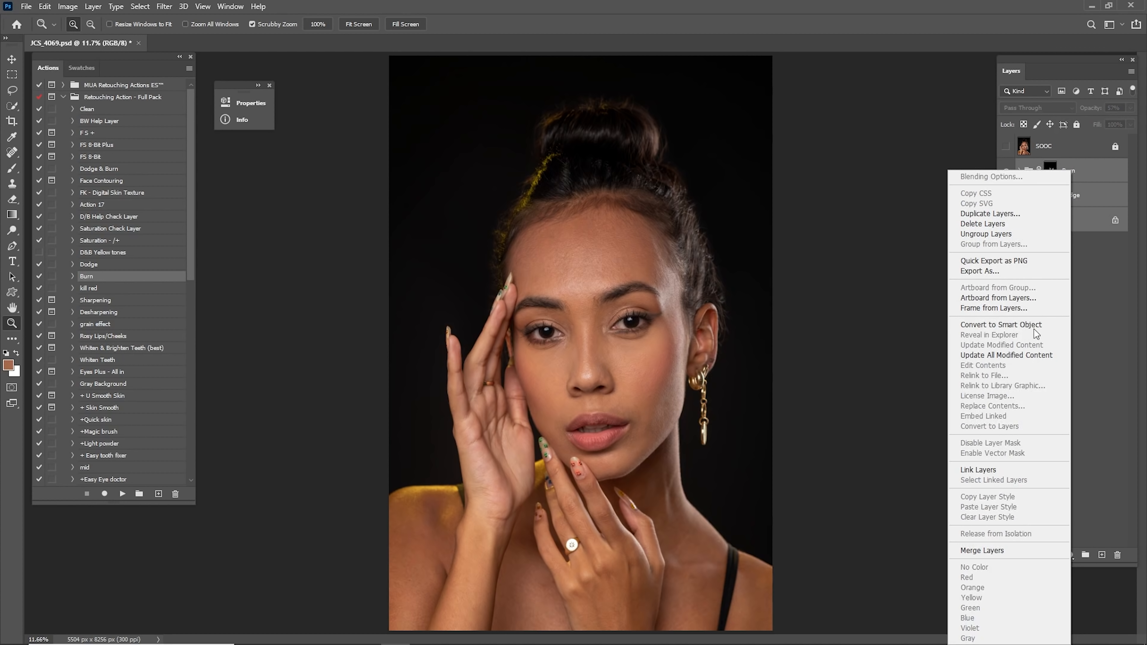
click(1007, 470)
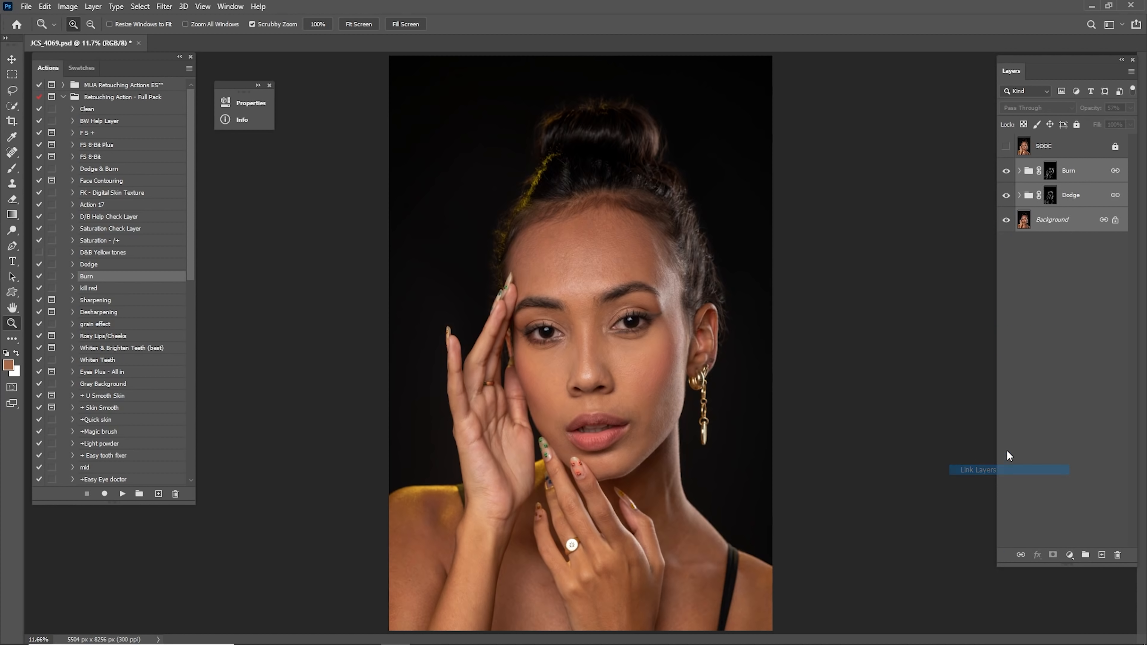
right_click(1079, 181)
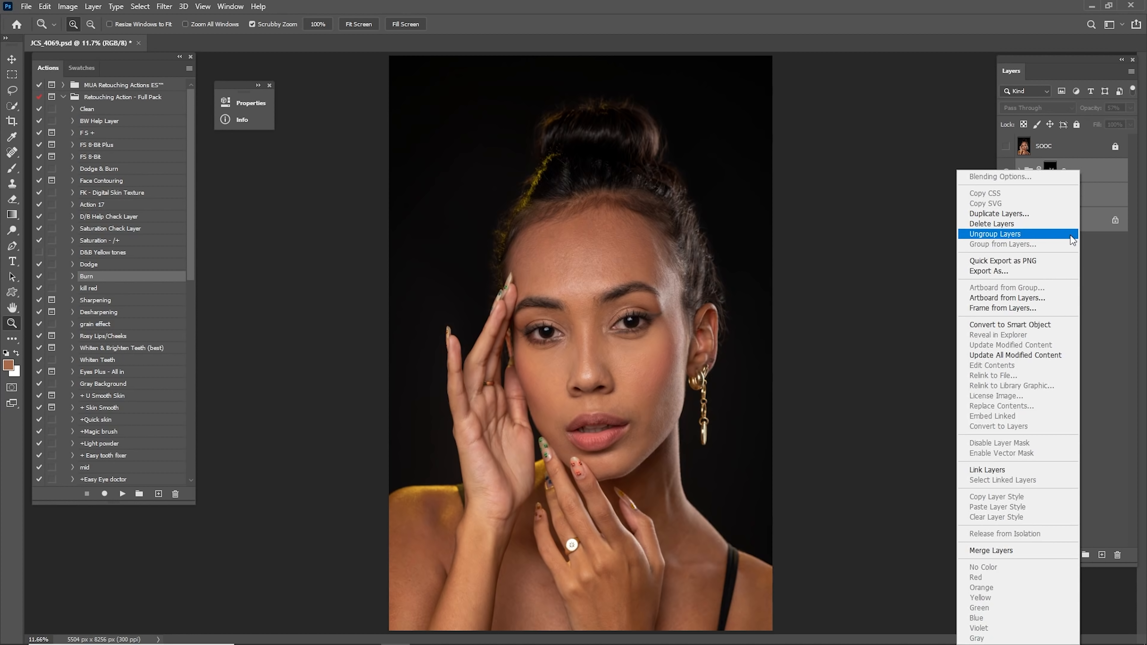
click(1001, 550)
- Compare the merged retouch with the original by showing and hiding the SOOC layer, leaving SOOC hidden
click(1006, 147)
click(1007, 147)
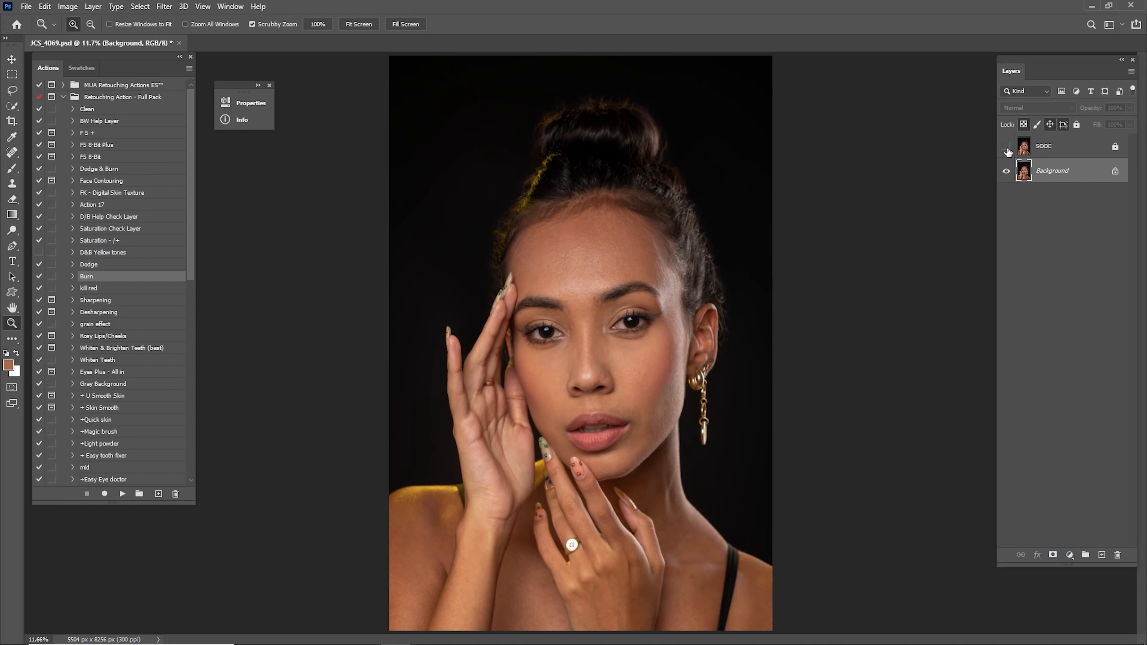
click(1007, 147)
click(1007, 147)
click(1008, 147)
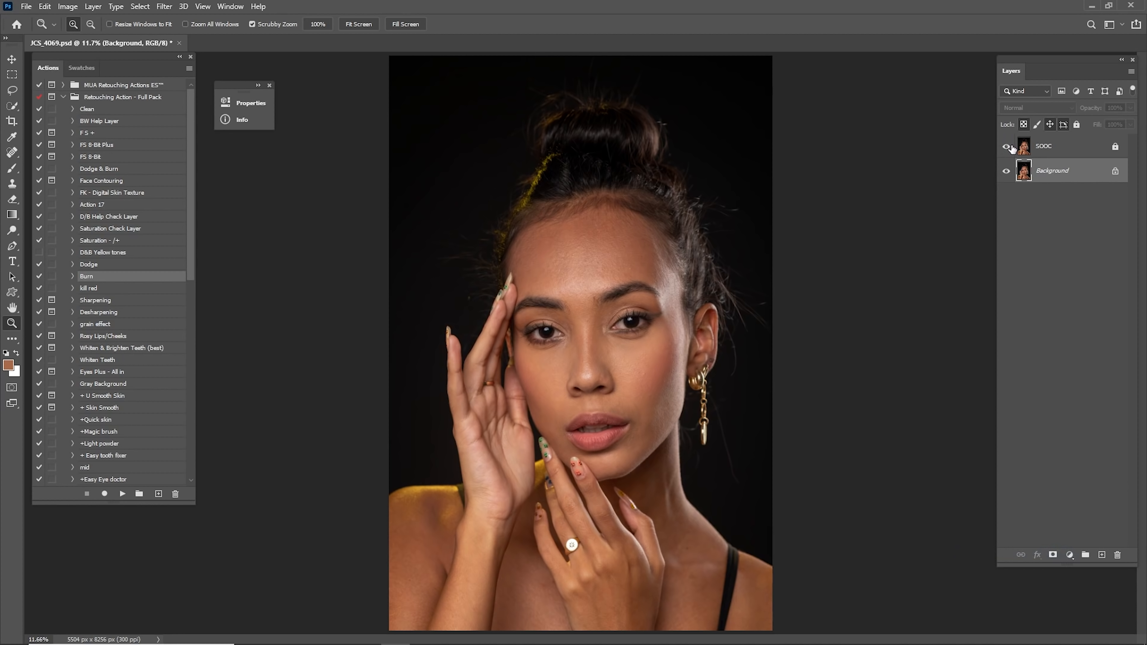
click(1009, 147)
click(1009, 148)
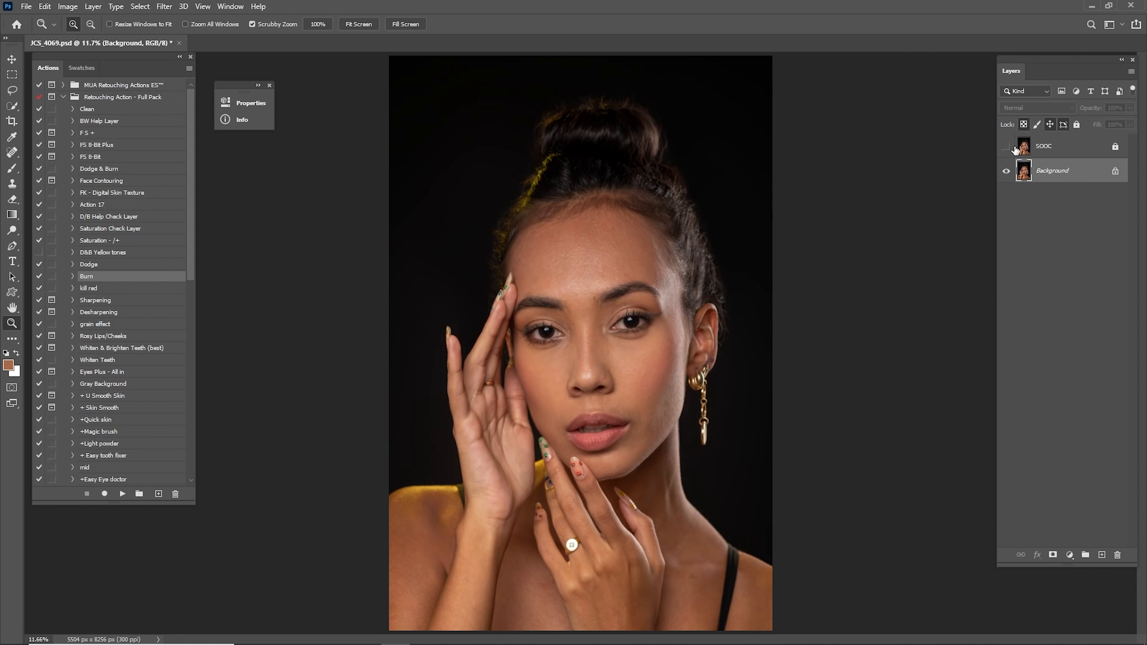
click(1010, 147)
click(1011, 148)
- Run the F S + action and bring the eyes and forehead into view in the Gaussian Blur preview
click(93, 134)
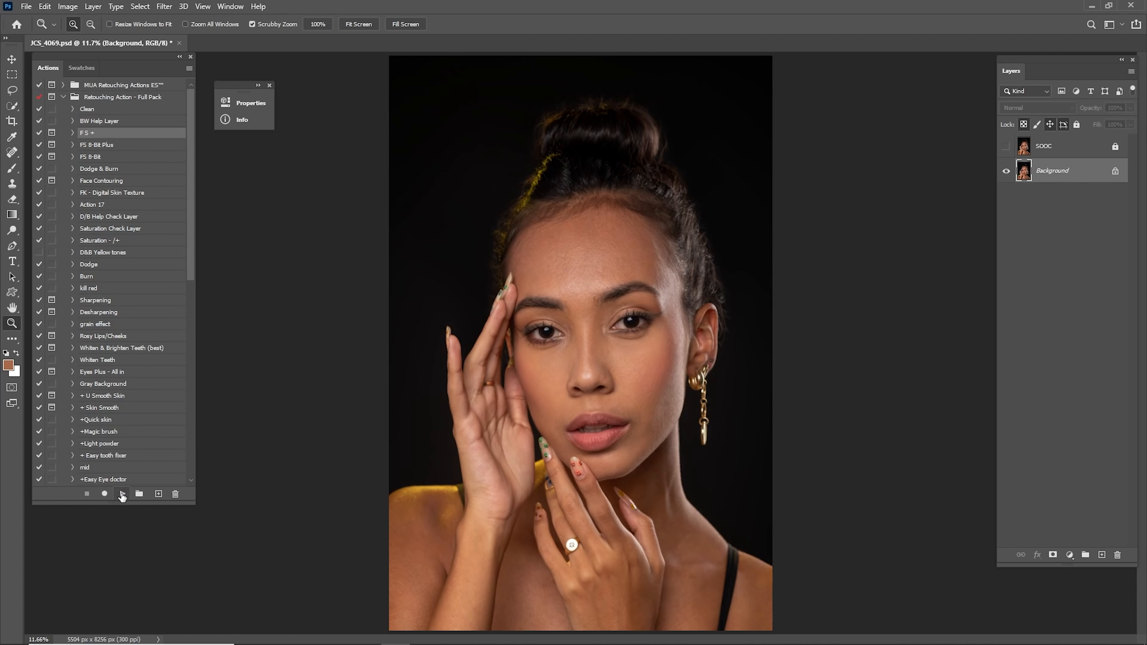
click(122, 494)
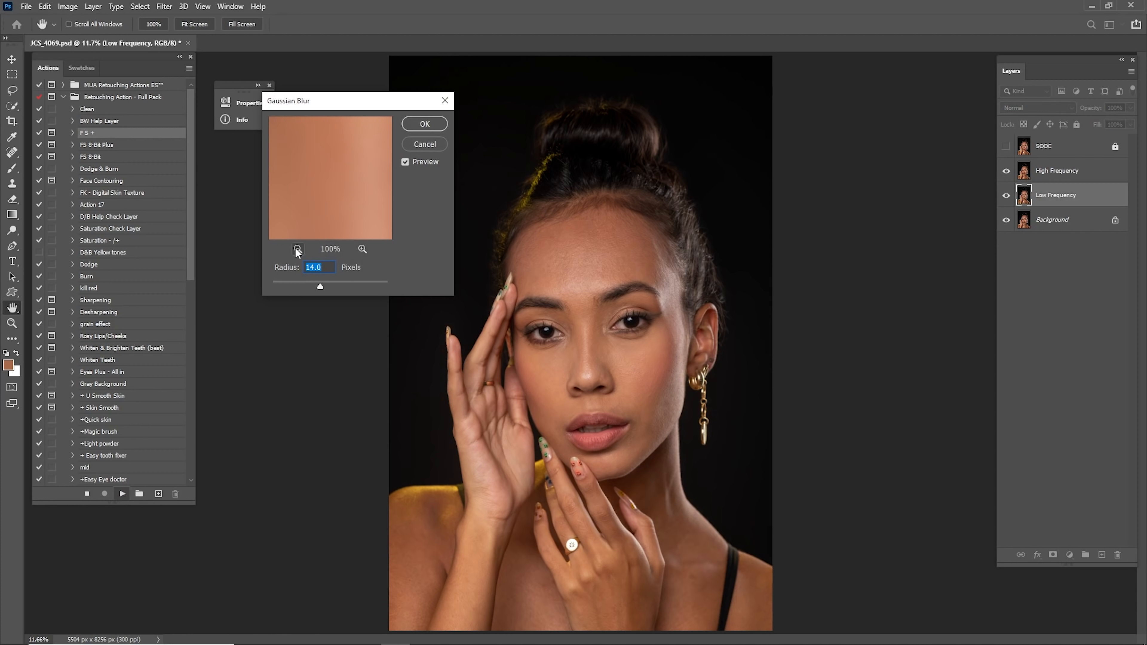
click(298, 248)
click(298, 249)
click(297, 248)
click(297, 249)
click(297, 249)
click(297, 248)
click(298, 249)
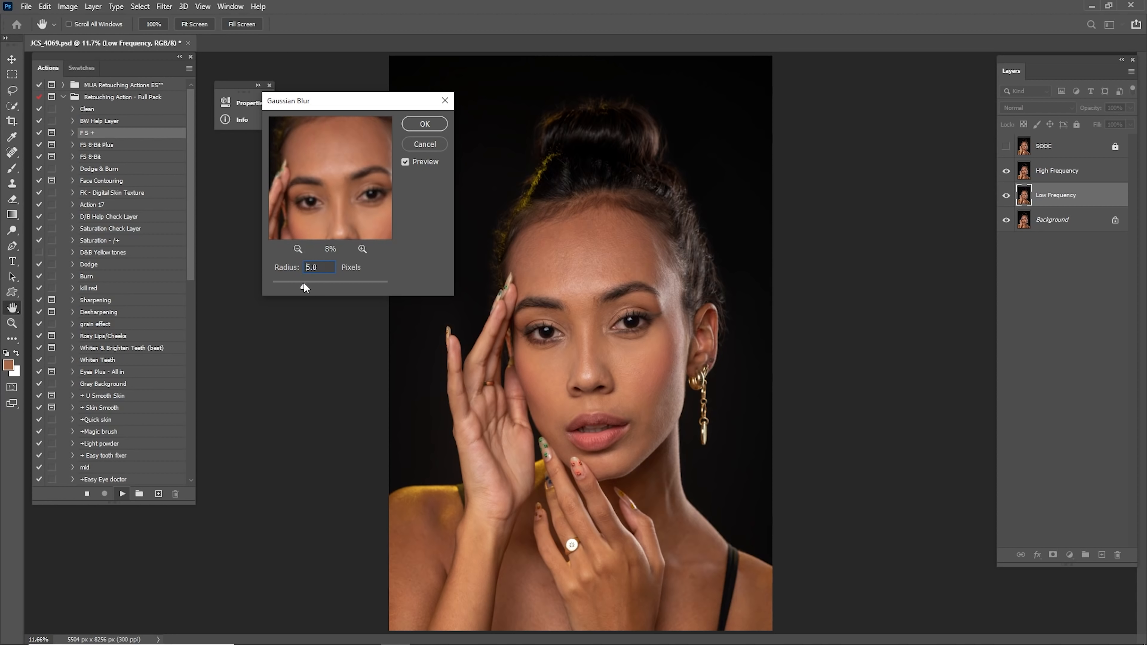
- Lower the Gaussian Blur radius to 0.1 pixels and examine the forehead texture in the preview
drag(304, 283, 273, 286)
click(362, 249)
click(362, 249)
click(361, 248)
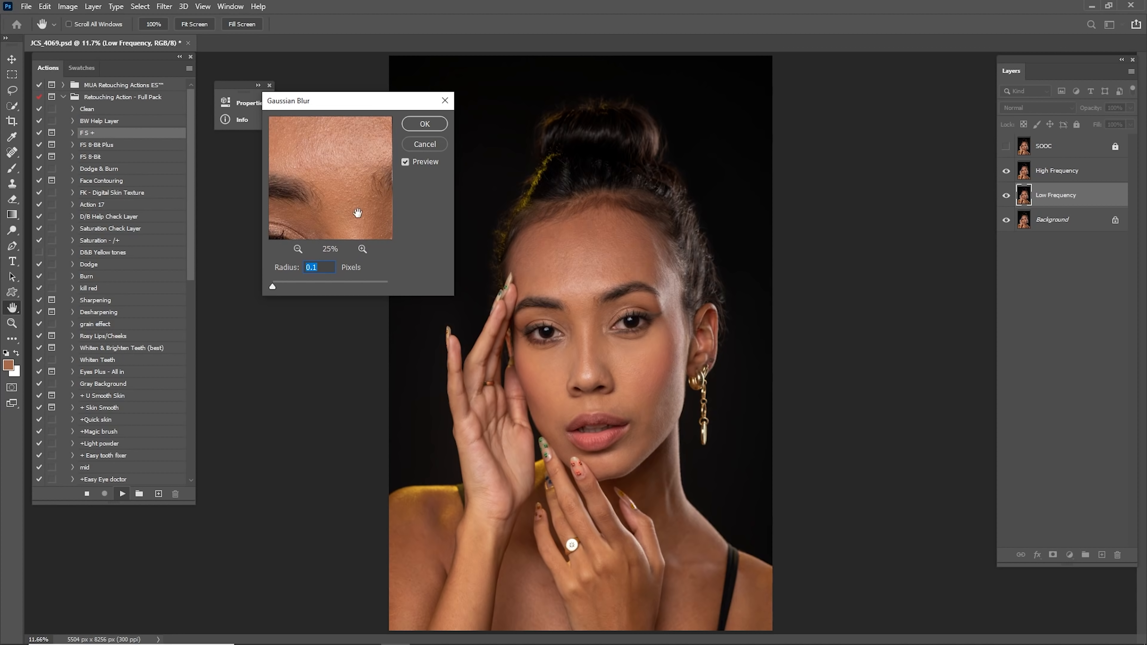
drag(346, 174, 363, 230)
click(299, 250)
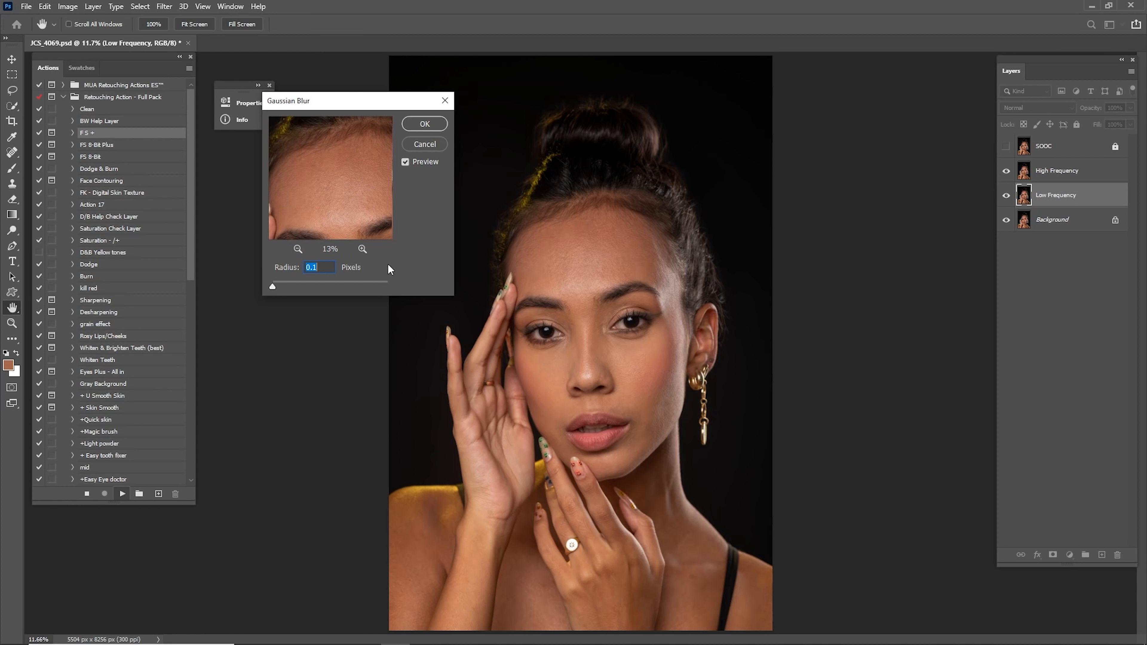
click(362, 249)
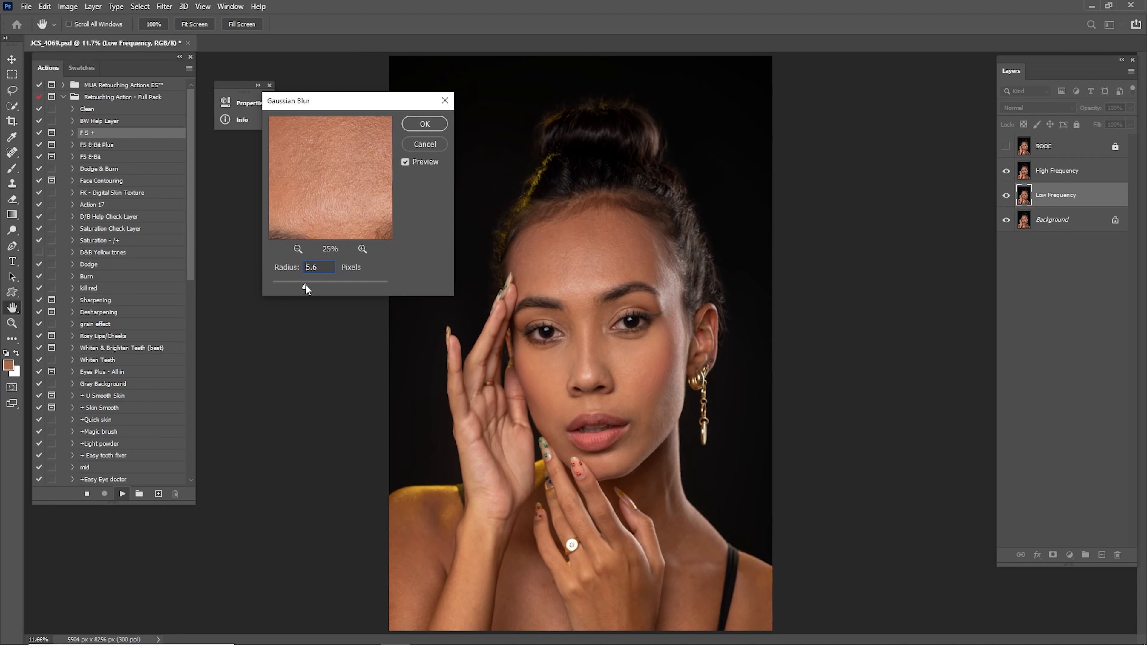
- Set the Low Frequency layer's Gaussian Blur radius to 12 pixels and let the action finish
drag(305, 283, 323, 280)
text(12)
click(300, 251)
click(298, 249)
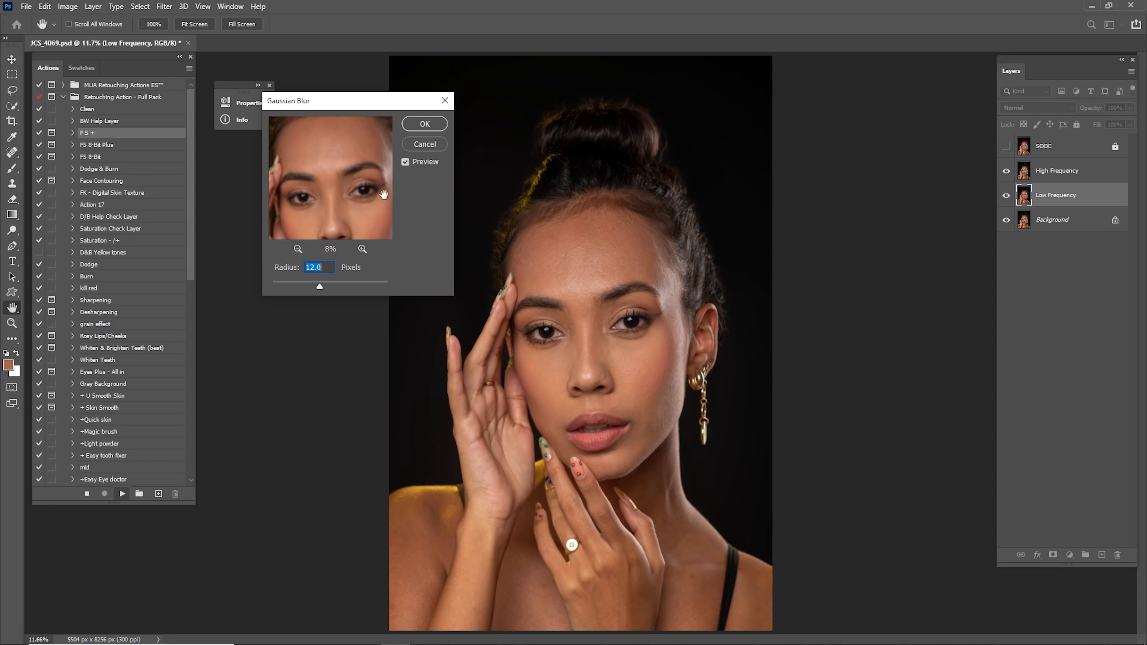
click(425, 124)
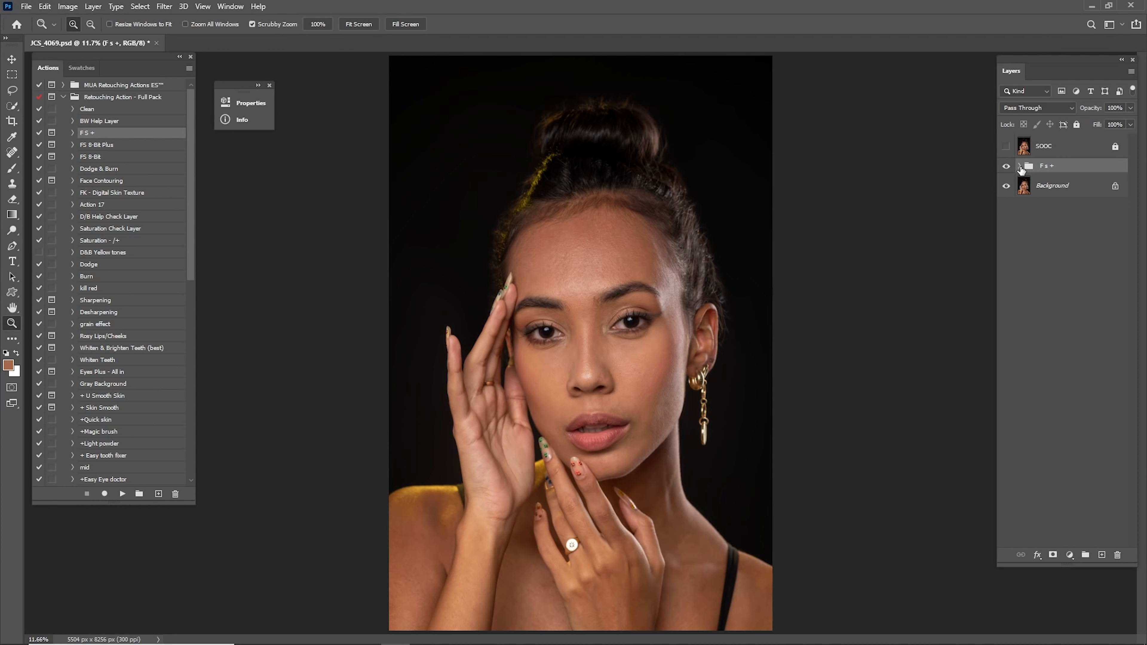
- Select the Low Frequency copy layer and set up the Mixer Brush with Wet 10%, Mix 45% and Flow 33%
click(1044, 231)
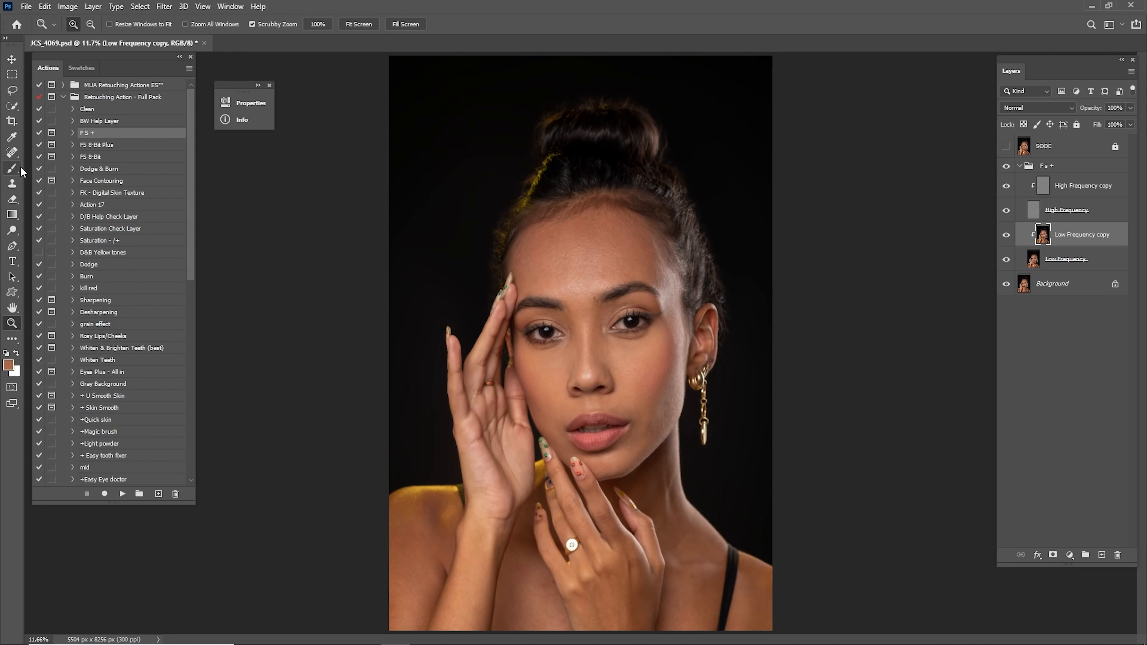
drag(12, 168, 65, 183)
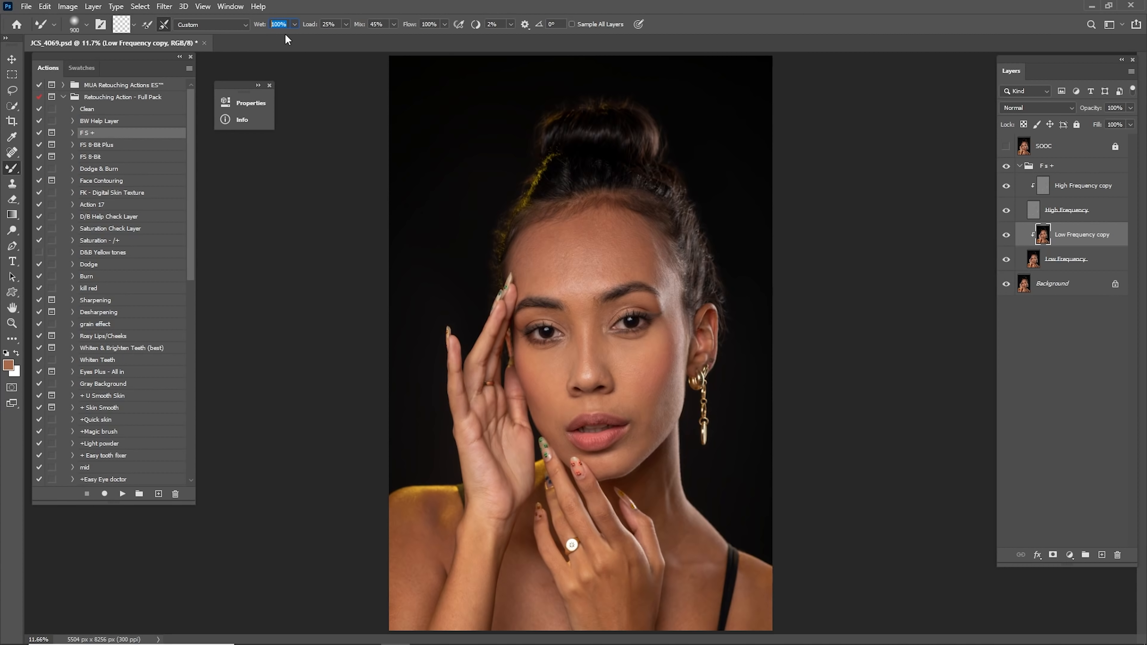
text(10)
click(381, 23)
key(Tab)
click(505, 26)
key(Return)
- Hide the High Frequency layer with the face enlarged, and make the Mixer Brush ready on Low Frequency copy
key(z)
drag(634, 291, 679, 260)
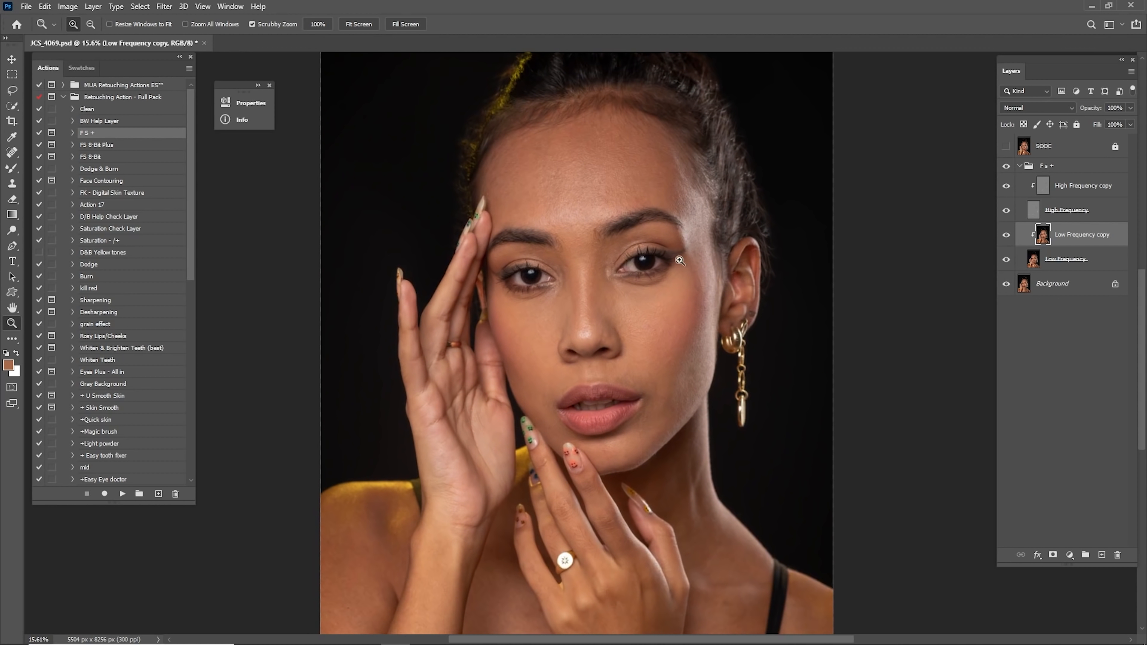
drag(596, 341, 596, 341)
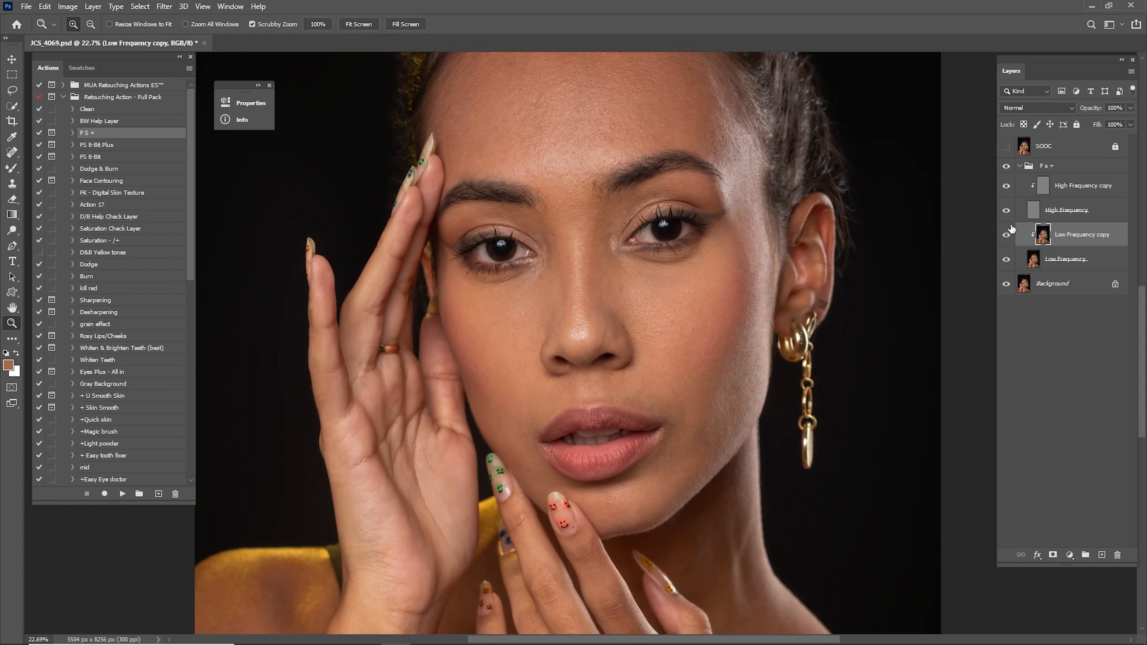
click(1006, 210)
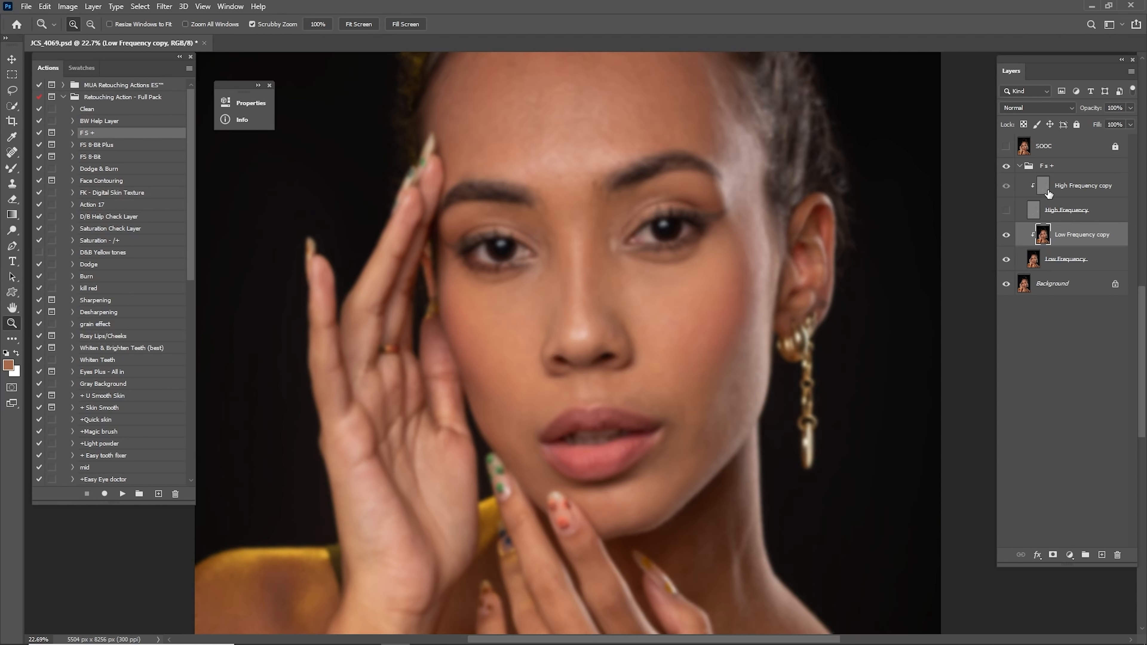
key(b)
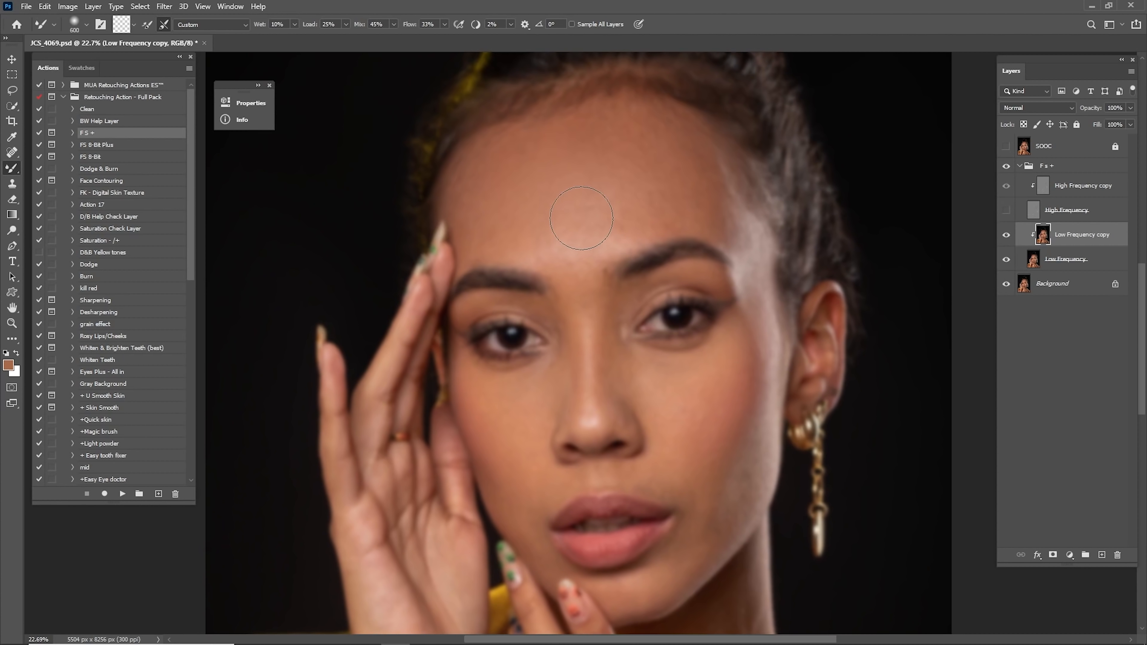
- Blend the forehead and nose tones on Low Frequency copy with the Mixer Brush, using size 600 for the forehead and 400 for the nose
key(bracketright)
scroll(592, 233, down, 3)
key(bracketleft)
key(bracketleft)
key(bracketleft)
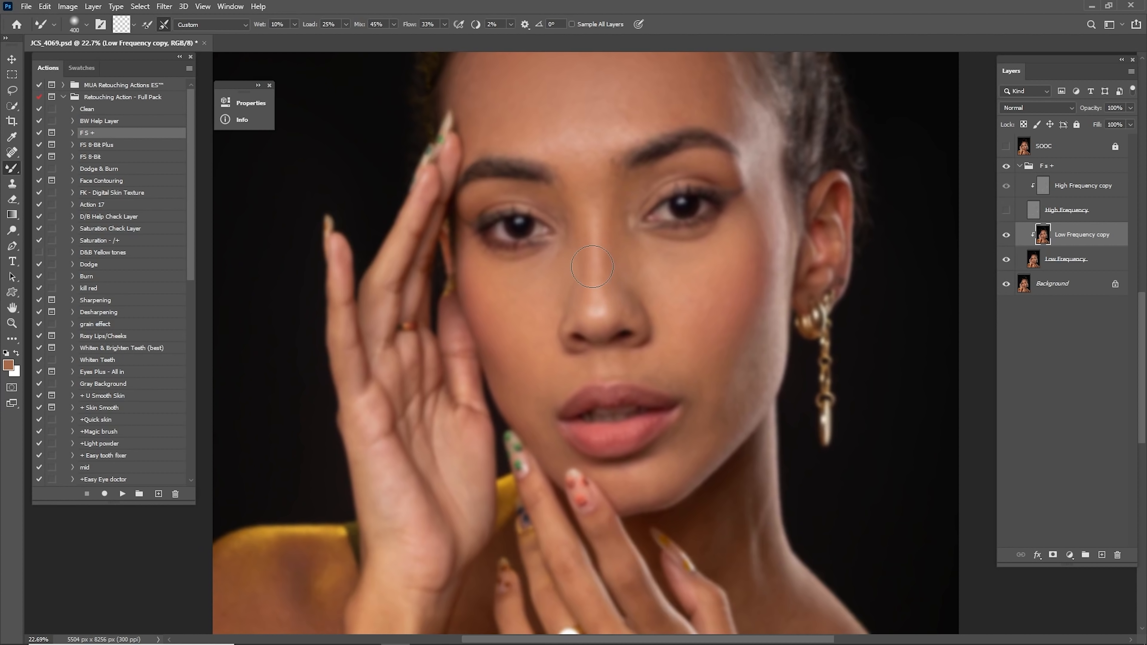
scroll(595, 294, up, 3)
key(bracketright)
key(bracketright)
key(bracketright)
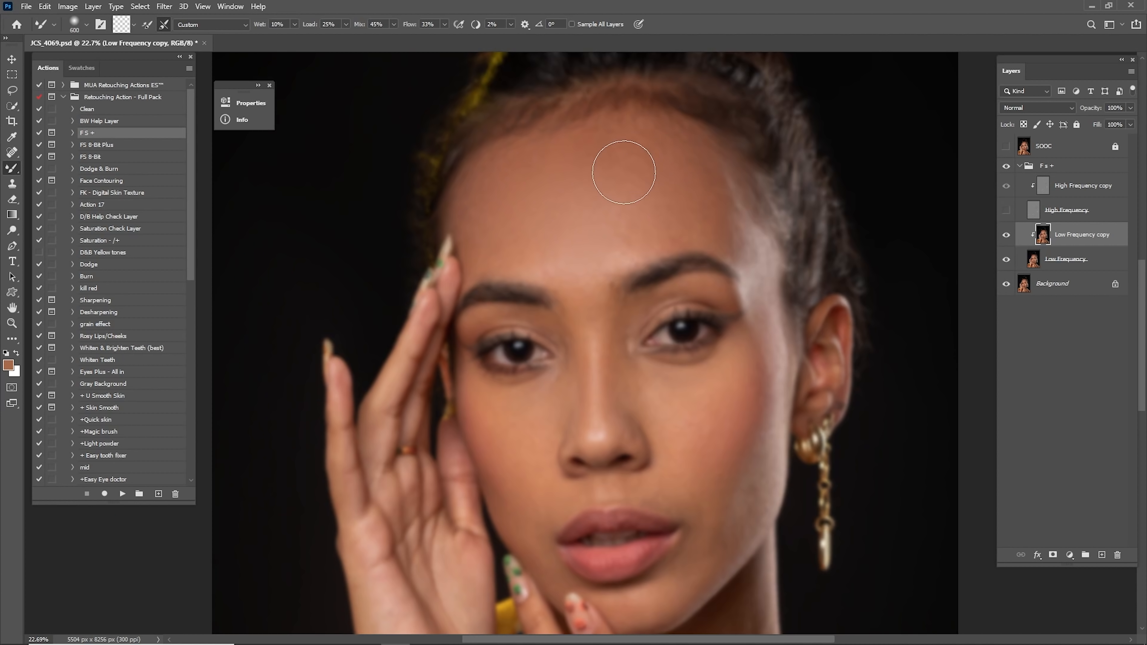
- Blend the earring-side cheek and the skin beside the mouth with the Mixer Brush at about size 500
scroll(706, 228, down, 3)
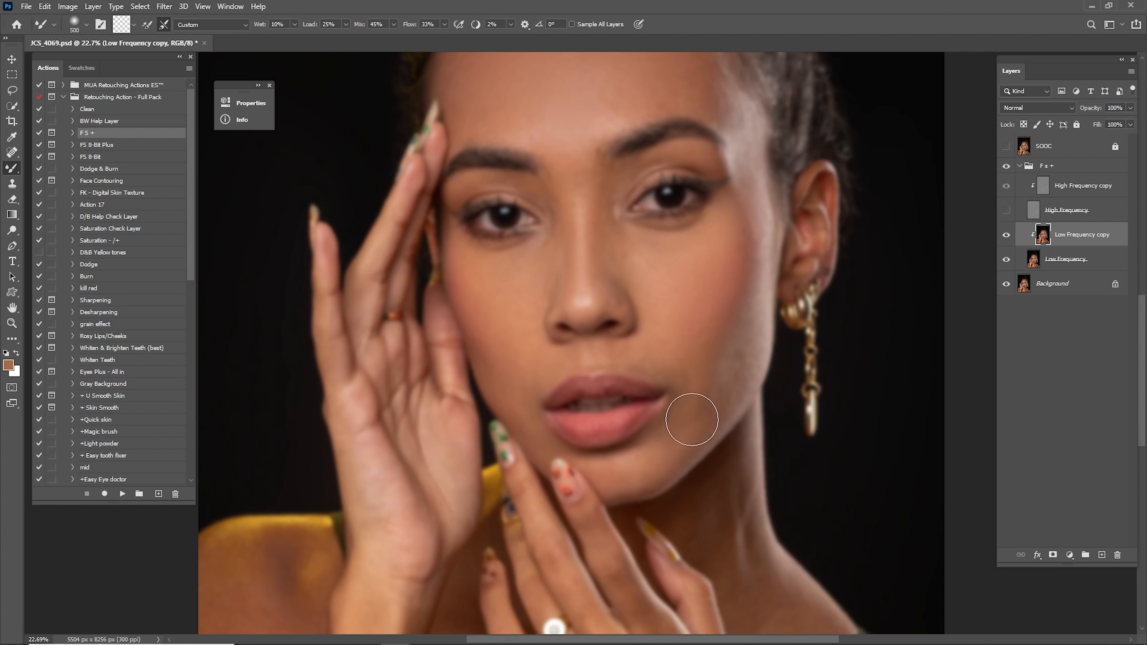
key(bracketleft)
key(bracketleft)
key(bracketright)
key(bracketright)
- Smooth the forehead on the raised-hand side with the Mixer Brush at size 600
scroll(557, 317, up, 2)
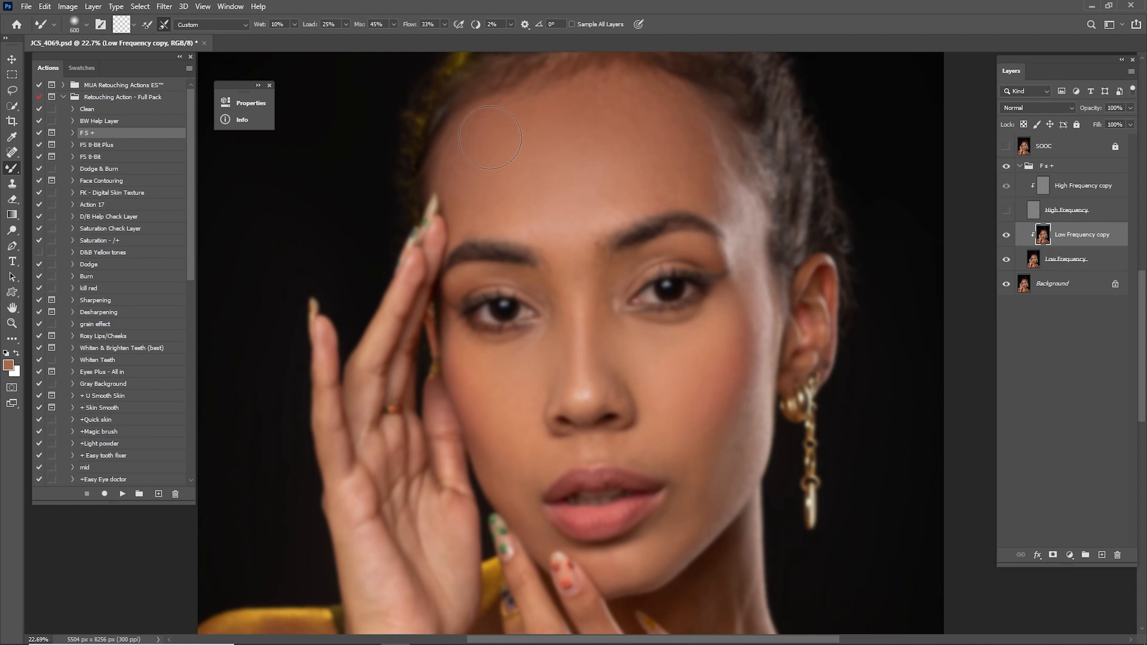
key(bracketleft)
key(bracketleft)
key(bracketright)
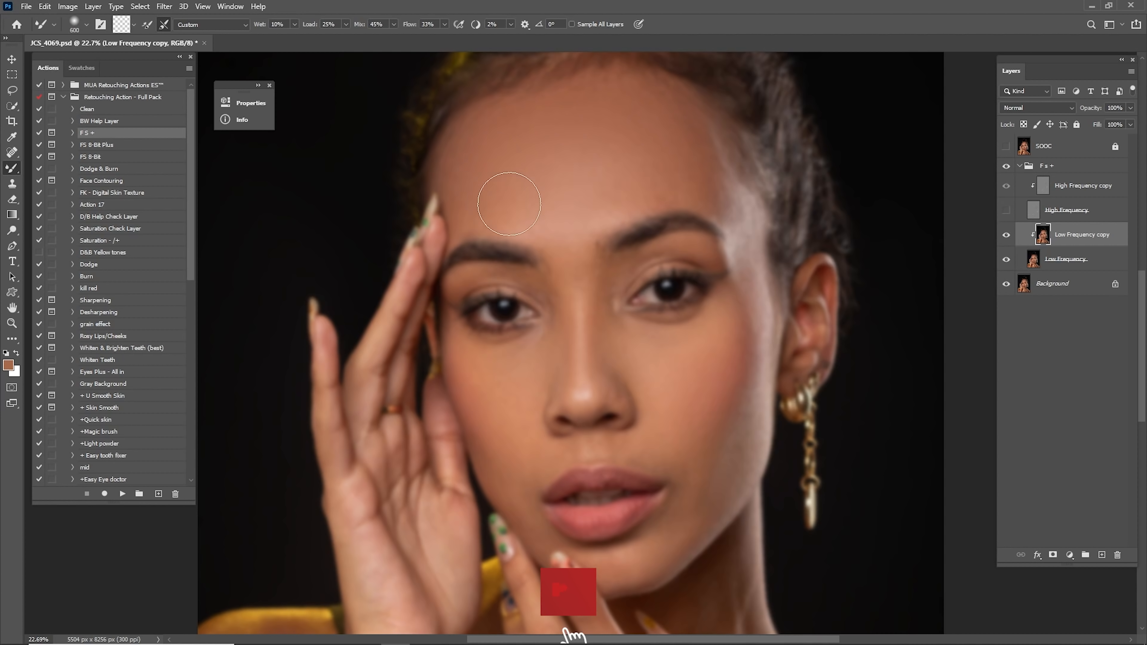
- Blend the nose and the raised-hand-side cheek on Low Frequency copy with the Mixer Brush at about size 400
drag(590, 330, 581, 248)
key(bracketleft)
key(bracketleft)
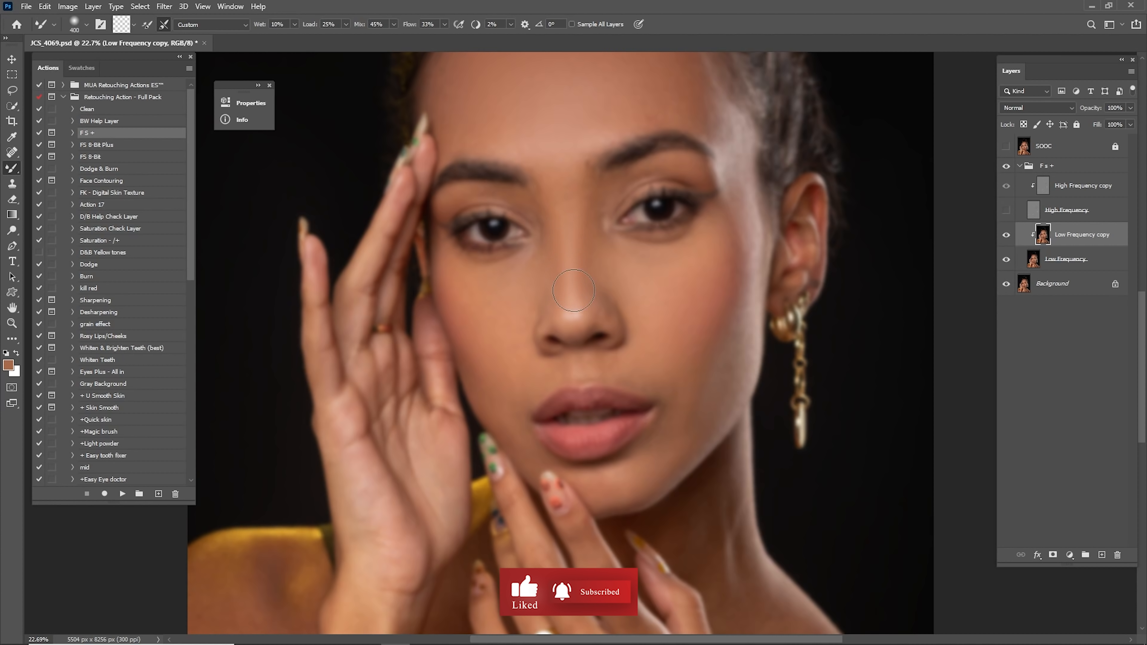
key(bracketright)
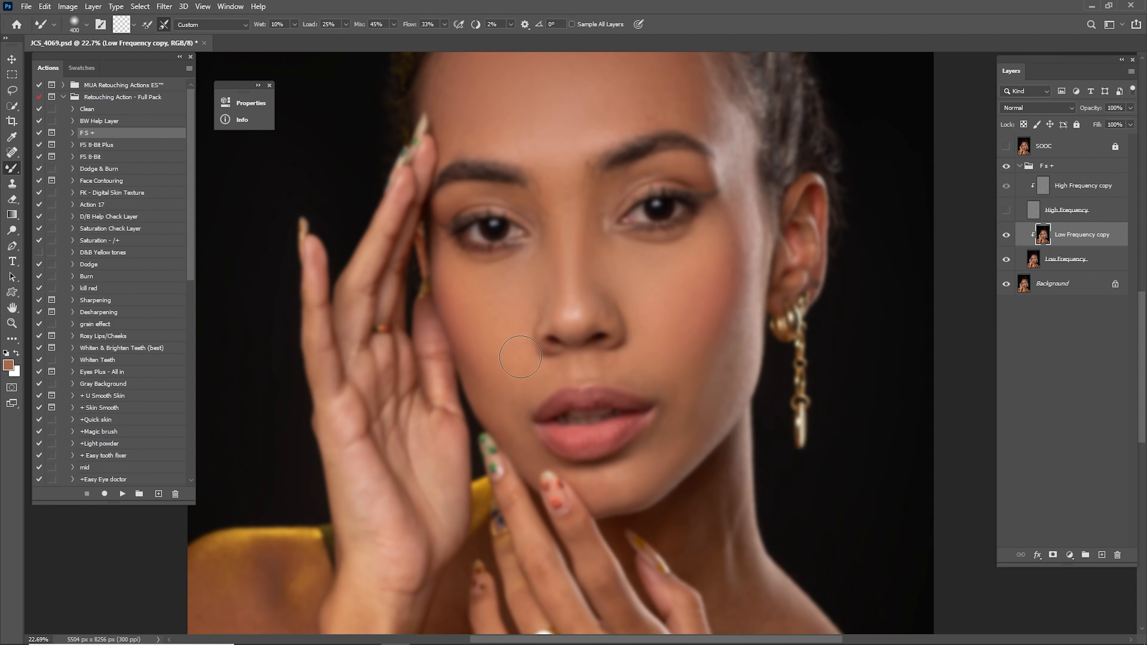
mouse_move(684, 364)
mouse_down()
mouse_move(681, 410)
mouse_move(644, 468)
mouse_move(747, 352)
mouse_move(686, 420)
mouse_move(669, 347)
mouse_up()
key(bracketleft)
- Smooth the middle of the forehead with the Mixer Brush at size 600
scroll(722, 211, up, 3)
key(bracketright)
key(bracketright)
key(bracketright)
key(bracketright)
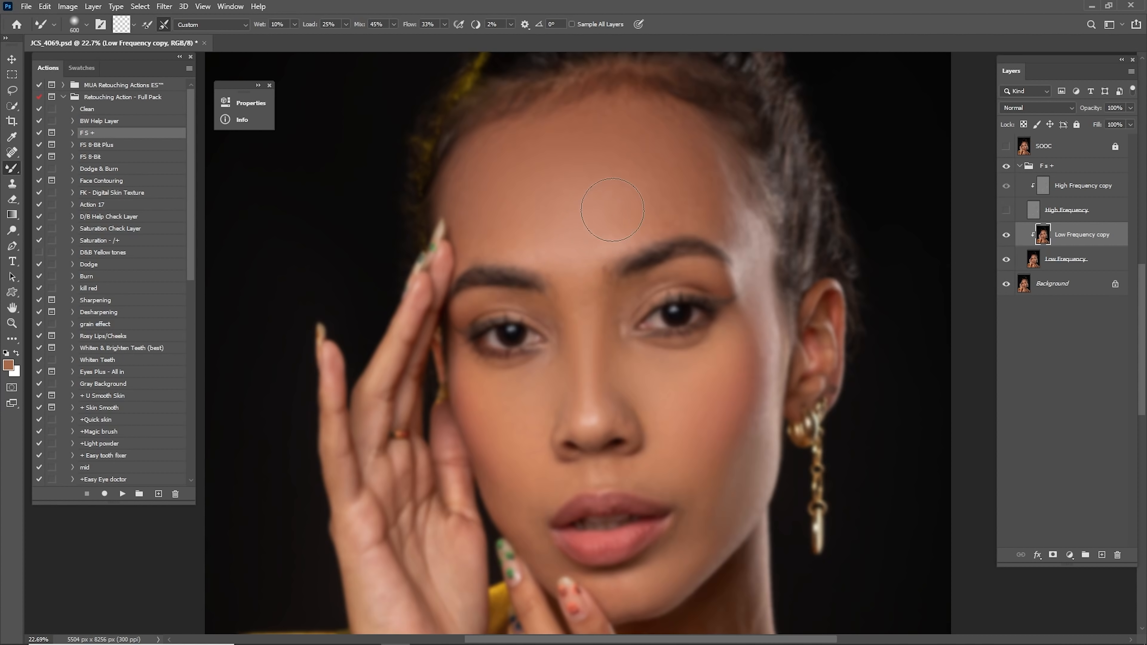
mouse_move(545, 221)
mouse_down()
mouse_move(507, 163)
mouse_move(576, 221)
mouse_up()
- Blend the tones on the fingers below the chin with the Mixer Brush at size 300
drag(571, 345, 684, 221)
key(bracketleft)
key(bracketleft)
key(bracketleft)
key(bracketleft)
key(bracketleft)
drag(674, 540, 562, 261)
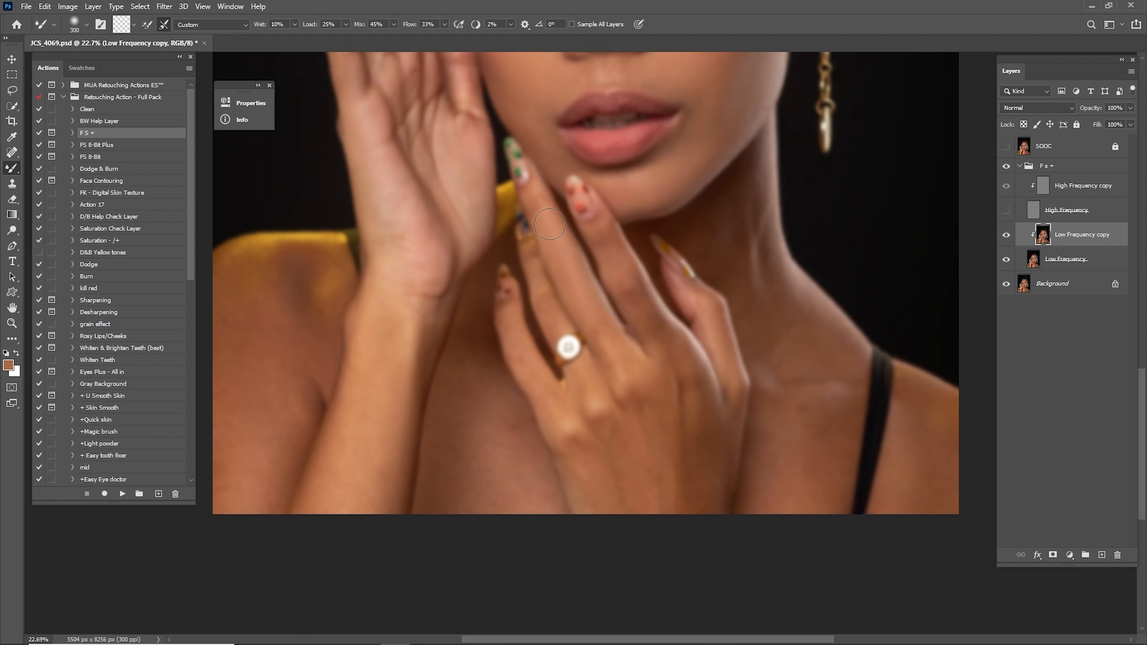
- Smooth the chest and the shoulder beside the raised arm with the Mixer Brush, using sizes 500 and 700
key(bracketright)
key(bracketright)
key(bracketright)
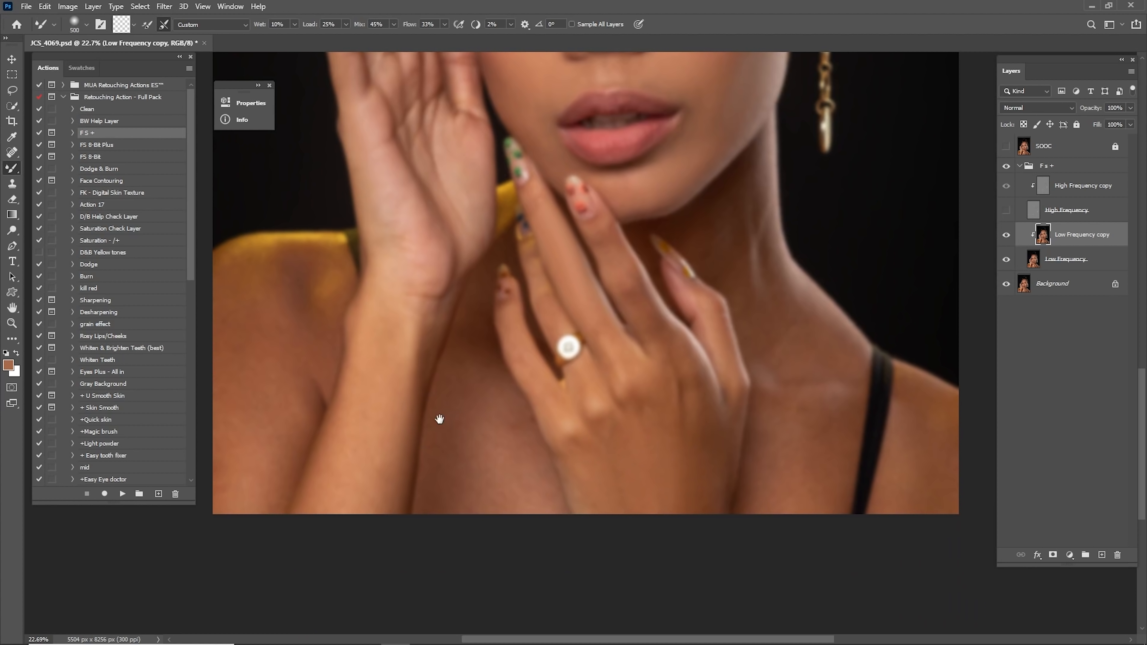
drag(401, 403, 637, 395)
key(bracketright)
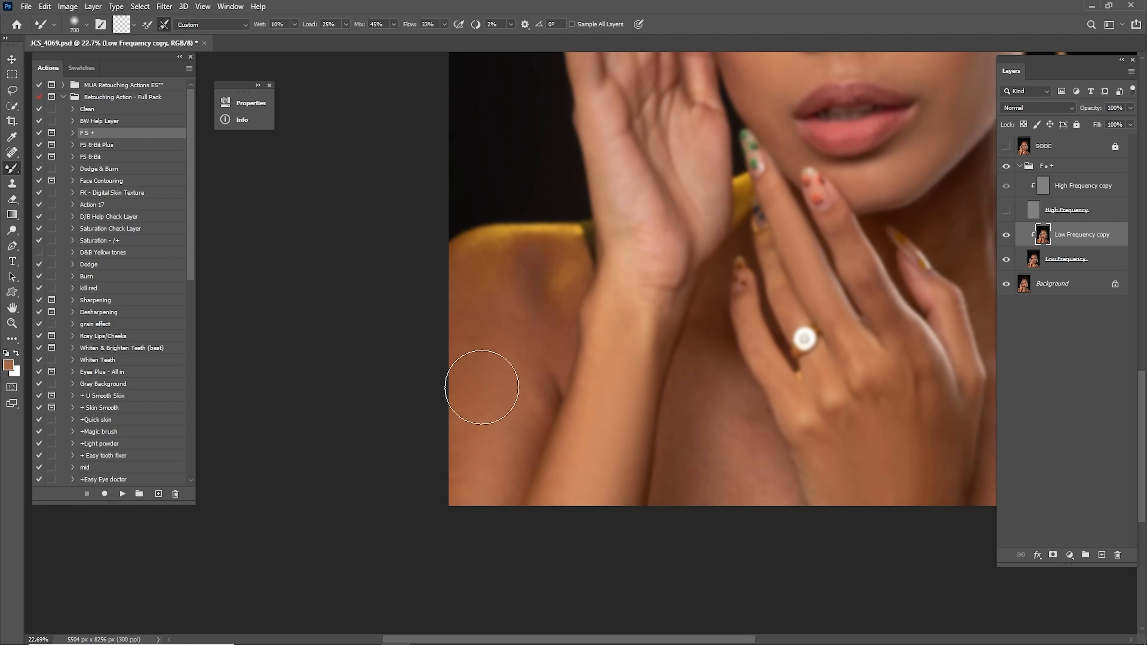
drag(739, 340, 647, 415)
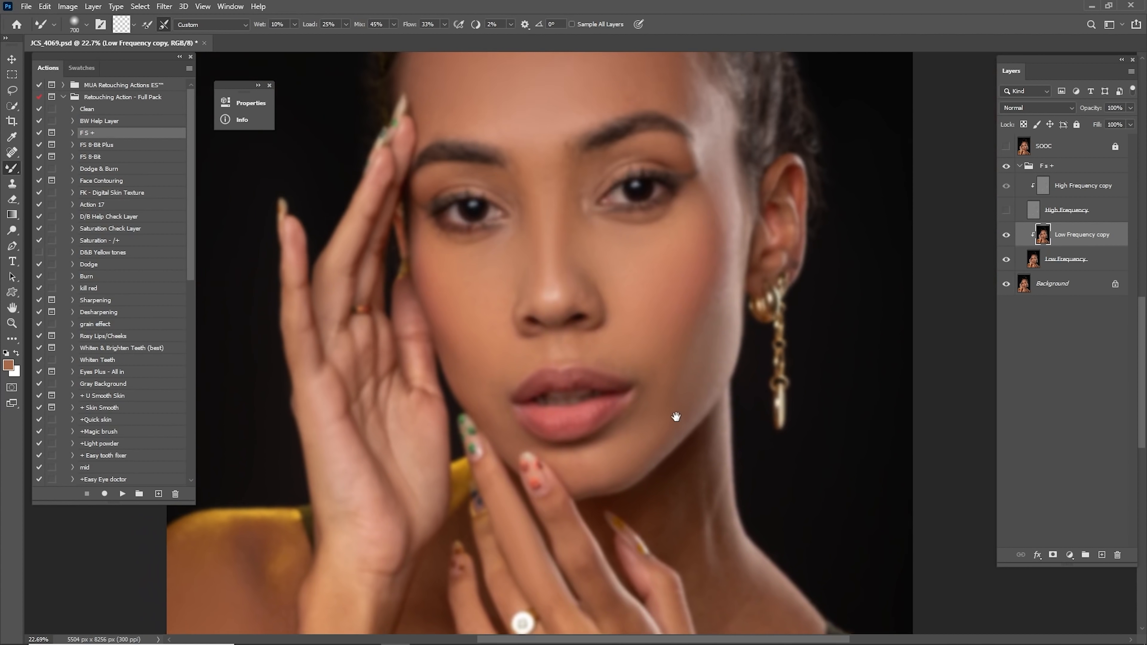
- Blend the earring-side lower cheek at size 500 and the skin beside the nose at size 300
key(bracketleft)
key(bracketleft)
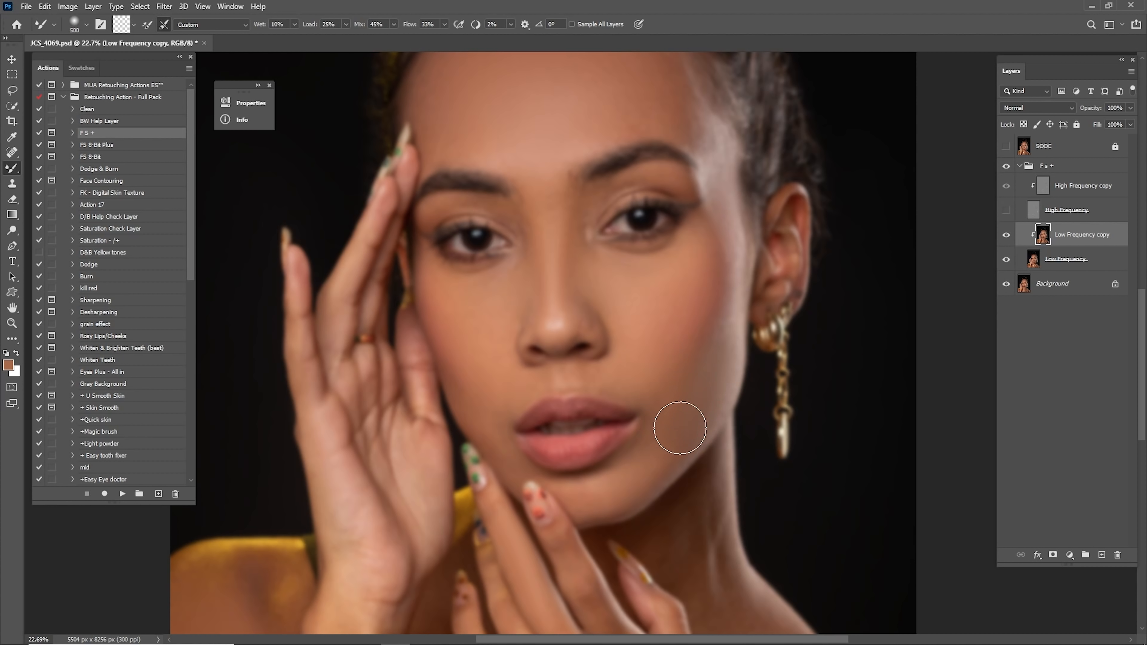
key(bracketleft)
drag(551, 229, 568, 334)
drag(536, 412, 578, 317)
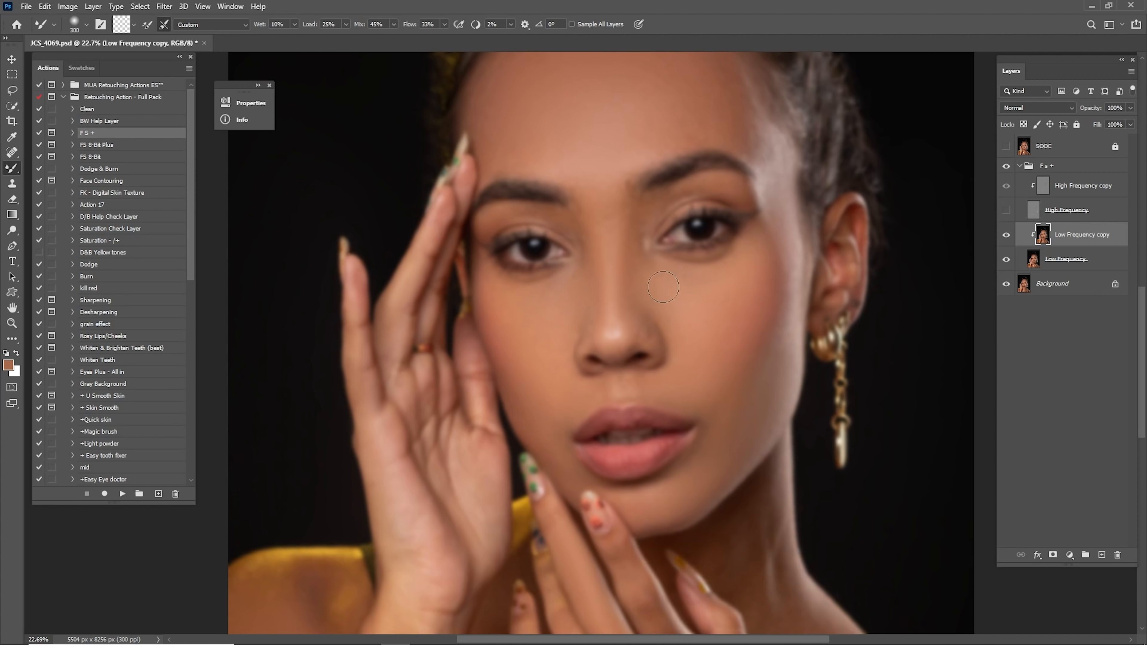
- Smooth the earring-side edge of the forehead with the Mixer Brush at size 400
drag(608, 255, 607, 336)
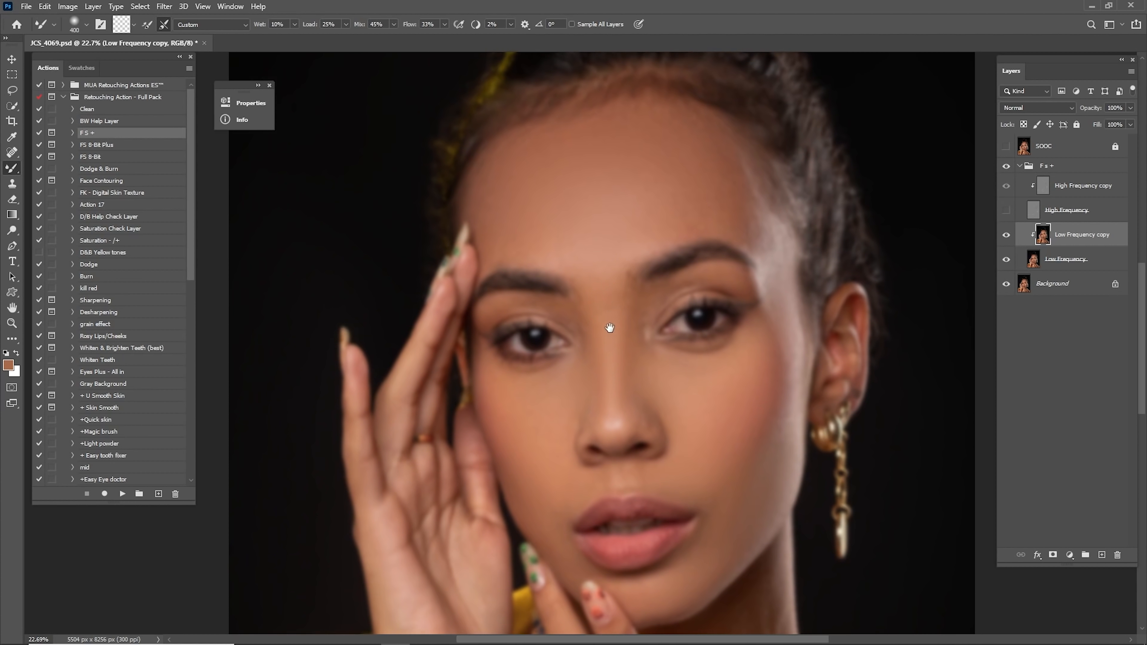
drag(693, 224, 686, 174)
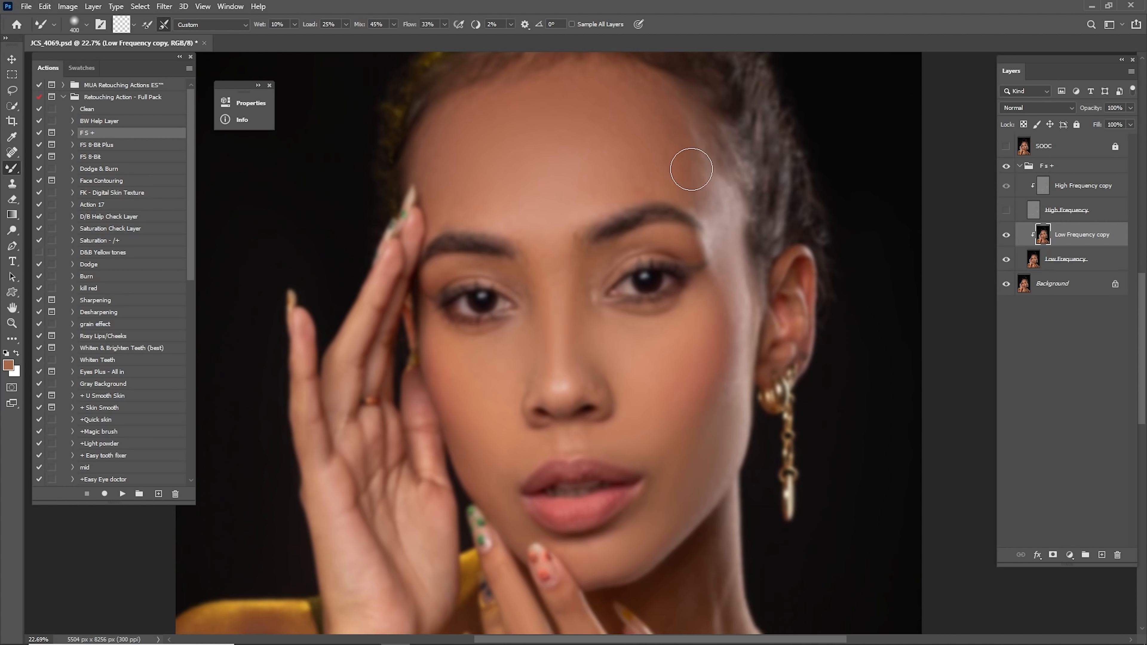
key(bracketleft)
drag(722, 257, 740, 216)
- Blend the earring-side cheekbone near the outer eye corner with the Mixer Brush at size 500
key(bracketright)
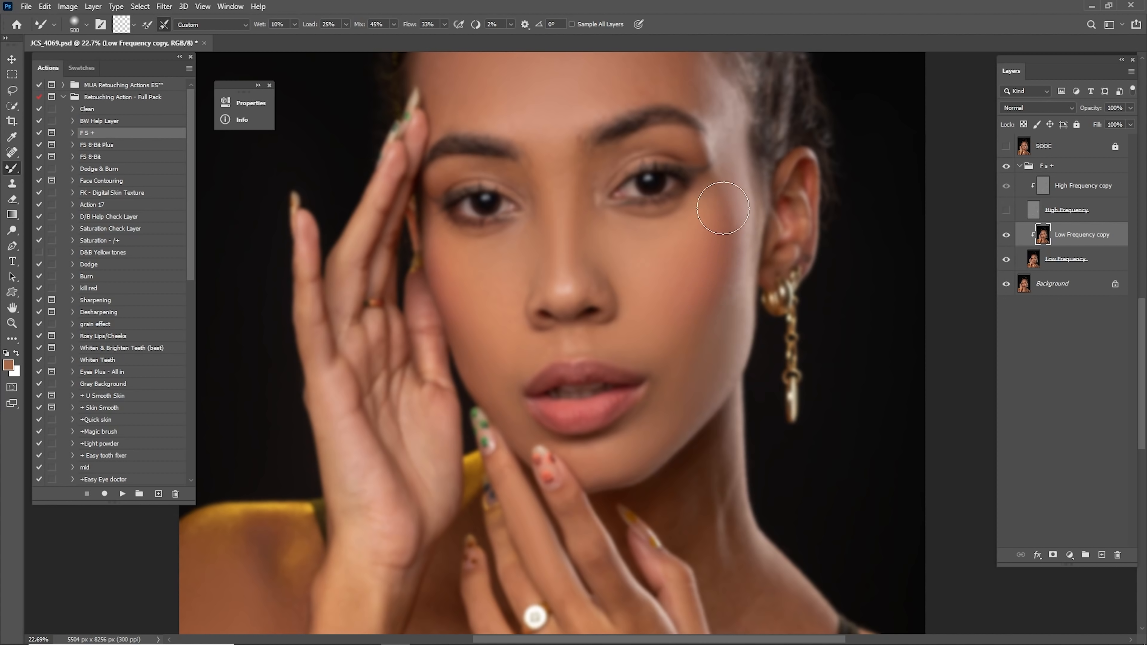
key(bracketleft)
key(bracketleft)
- Smooth the upper forehead with the Mixer Brush at size 600
key(bracketright)
key(bracketright)
key(bracketright)
key(bracketright)
scroll(560, 229, up, 3)
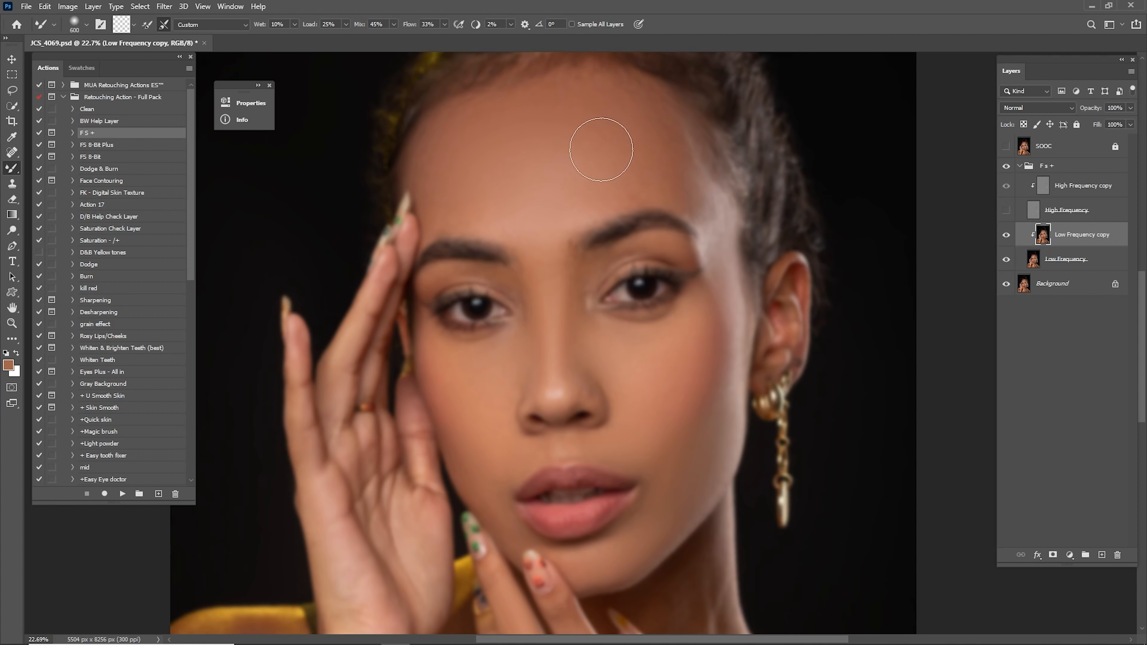
- Blend the skin beside the nose bridge at size 300 and above the raised-hand-side eyebrow at size 250
scroll(587, 257, down, 3)
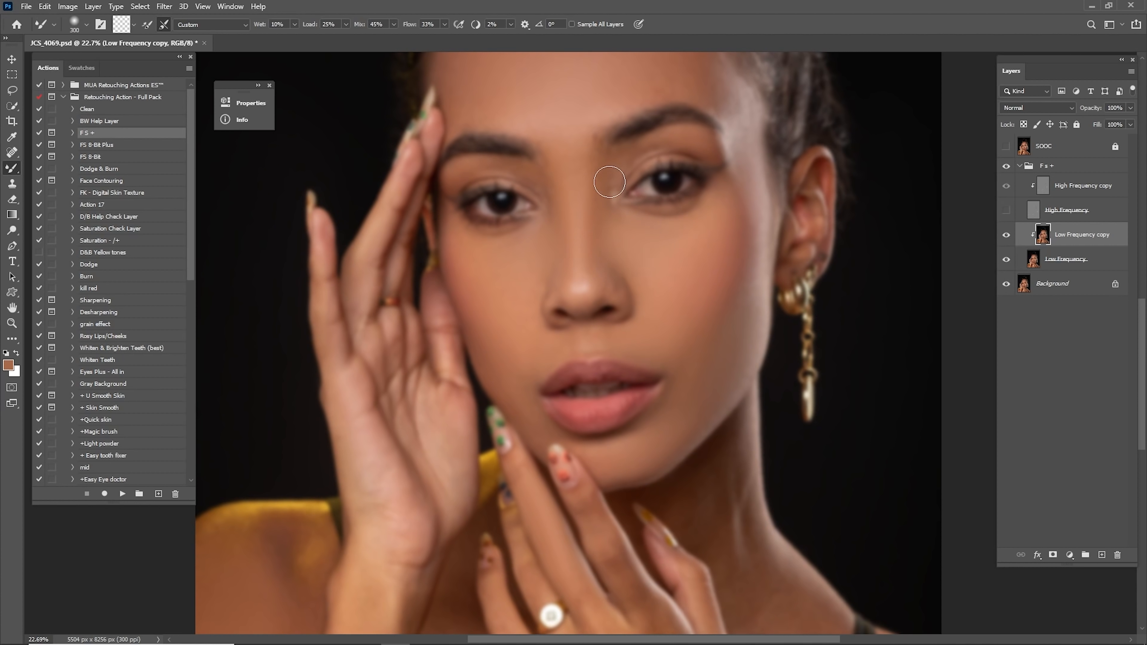
key(bracketleft)
scroll(542, 172, up, 3)
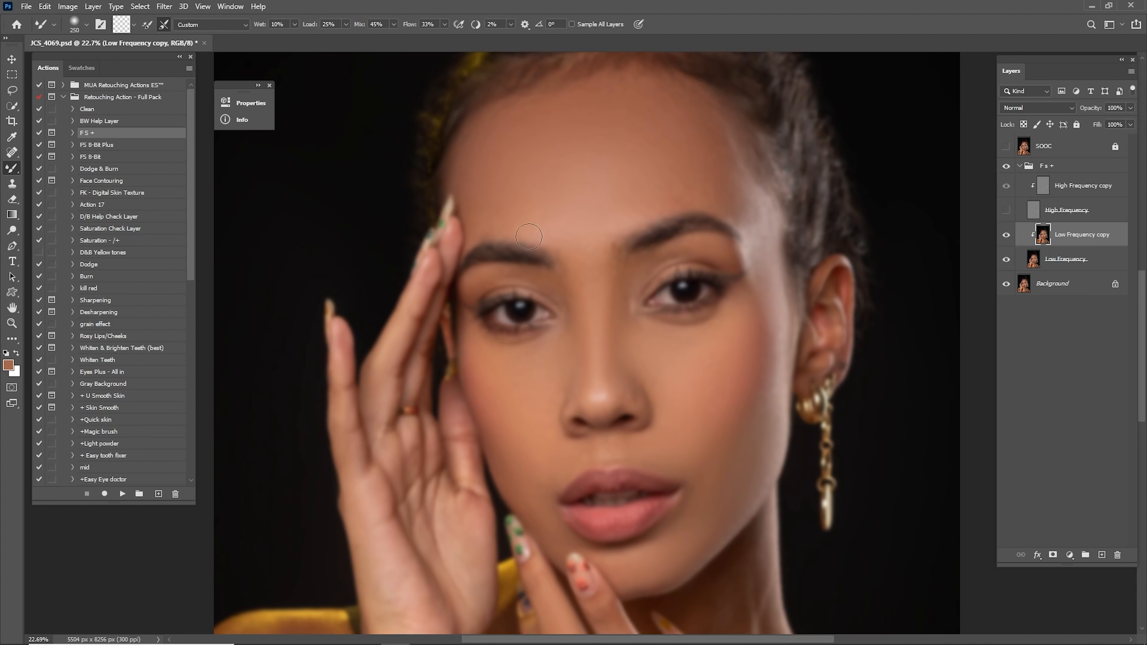
- Smooth the earring-side cheek beside the mouth with the Mixer Brush at size 500
scroll(659, 298, down, 3)
key(bracketright)
key(bracketright)
key(bracketright)
key(bracketright)
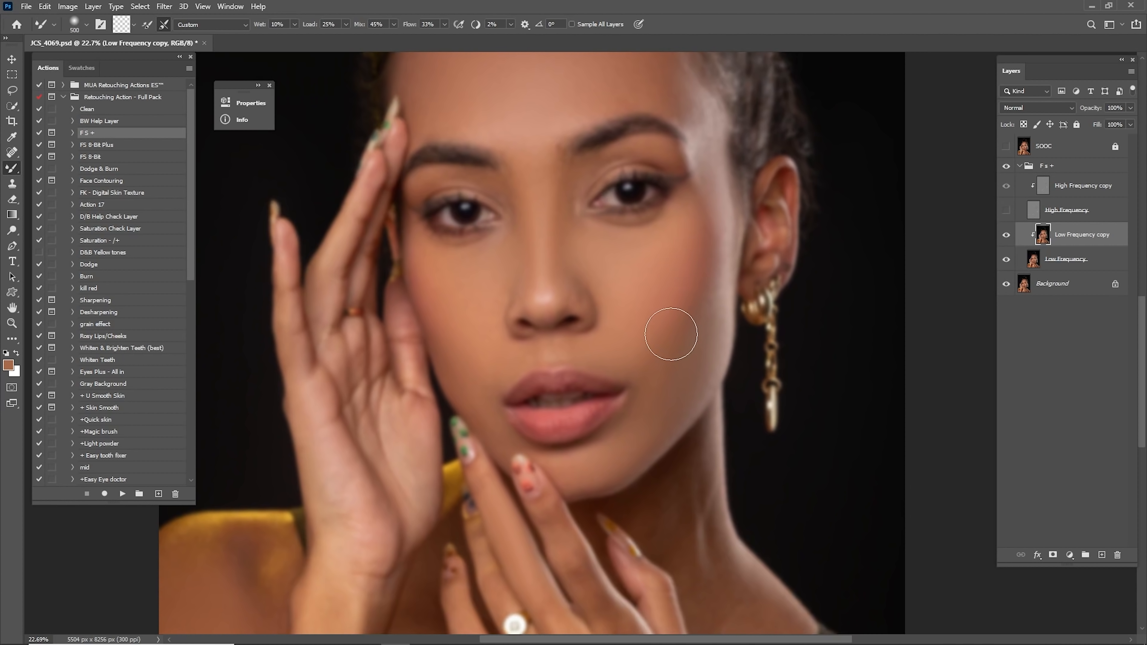
- Blend the forehead along the earring-side hairline with the Mixer Brush at size 400
scroll(695, 312, up, 3)
key(bracketleft)
key(bracketleft)
mouse_move(664, 179)
mouse_down()
mouse_move(656, 211)
mouse_move(572, 164)
mouse_move(666, 143)
mouse_move(635, 196)
mouse_move(601, 158)
mouse_move(657, 154)
mouse_up()
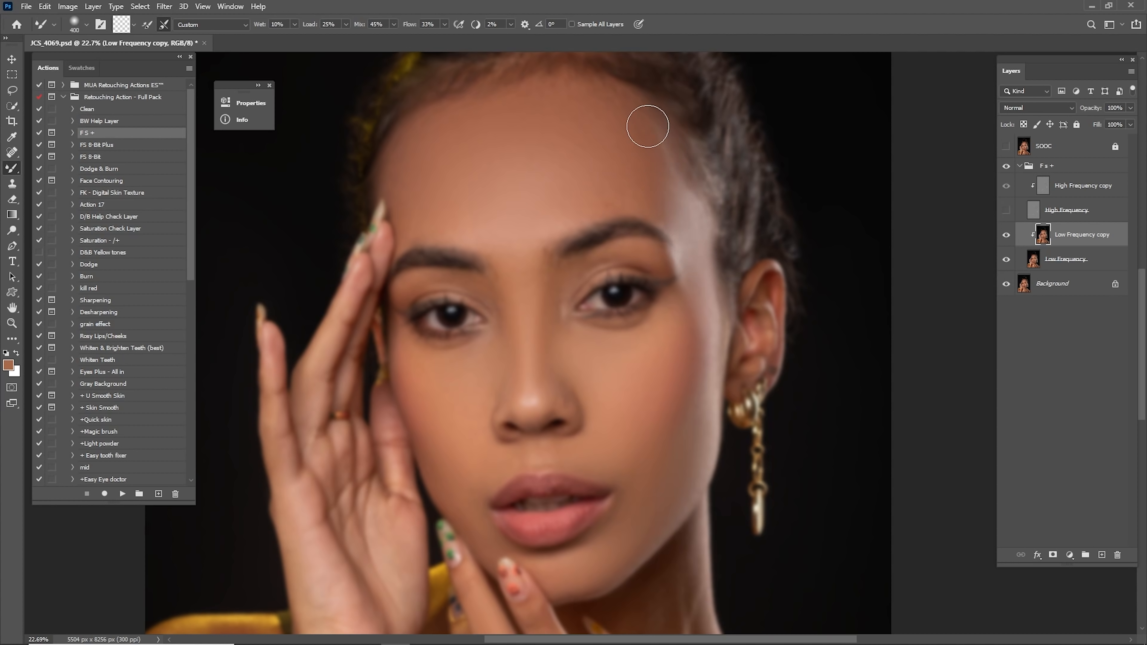
key(bracketright)
- Smooth the earring-side cheek next to the nose with the Mixer Brush at size 300
key(bracketleft)
key(bracketleft)
drag(645, 352, 671, 287)
key(bracketright)
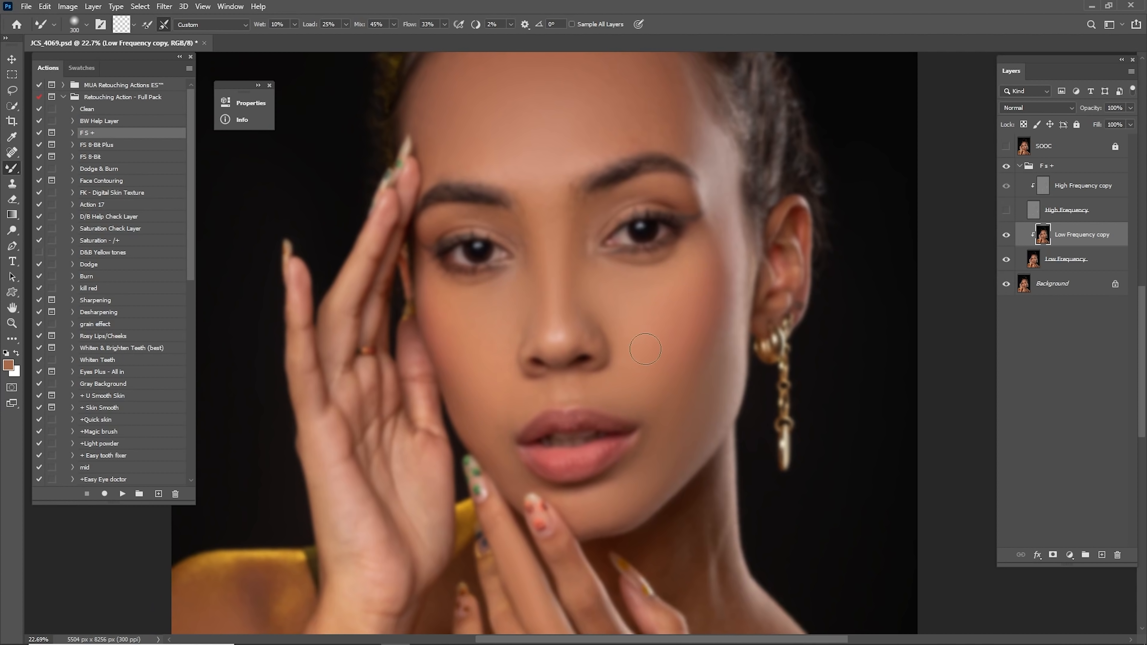
- Show the High Frequency layer and compare the whole portrait with Low Frequency copy hidden and shown
click(1007, 210)
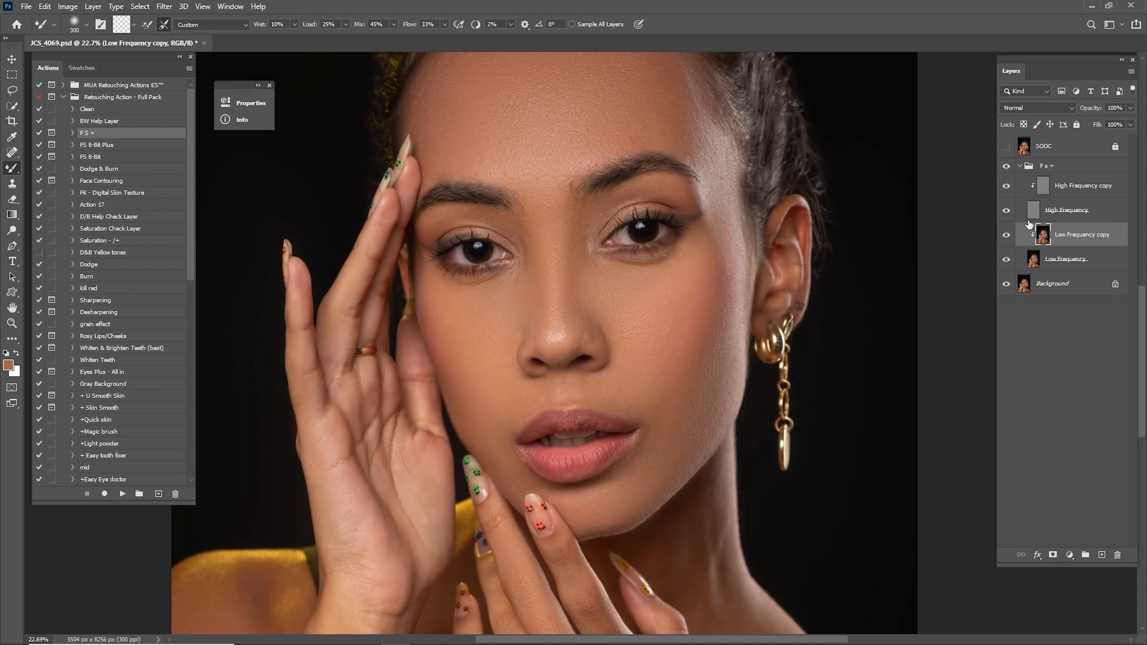
key(ctrl+0)
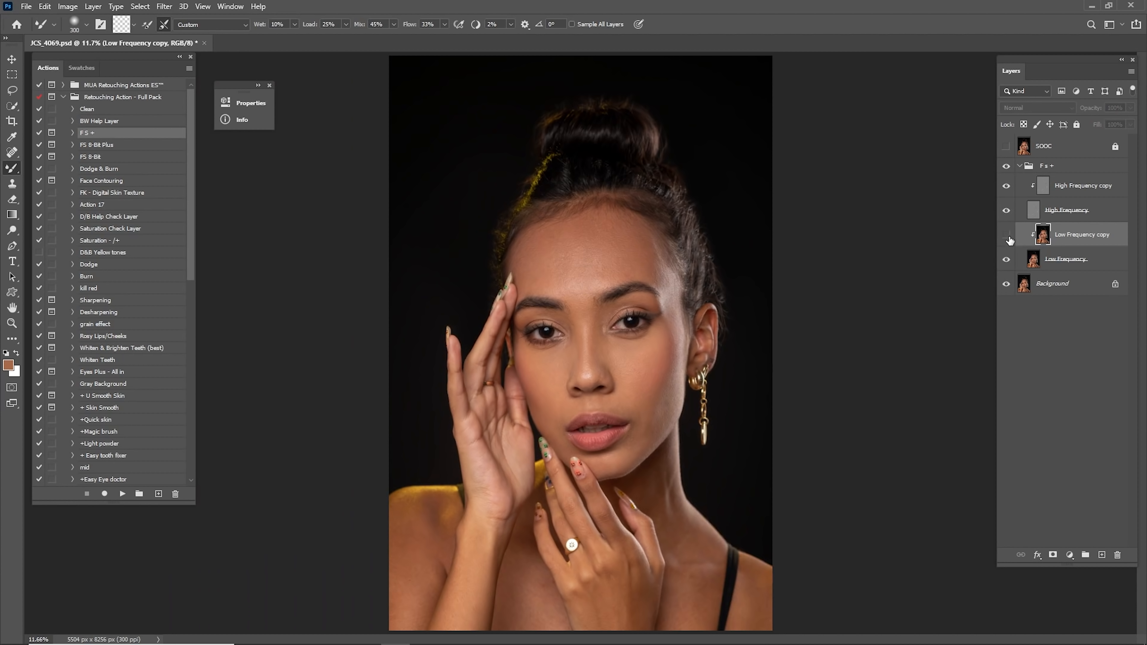
click(1008, 237)
click(1006, 234)
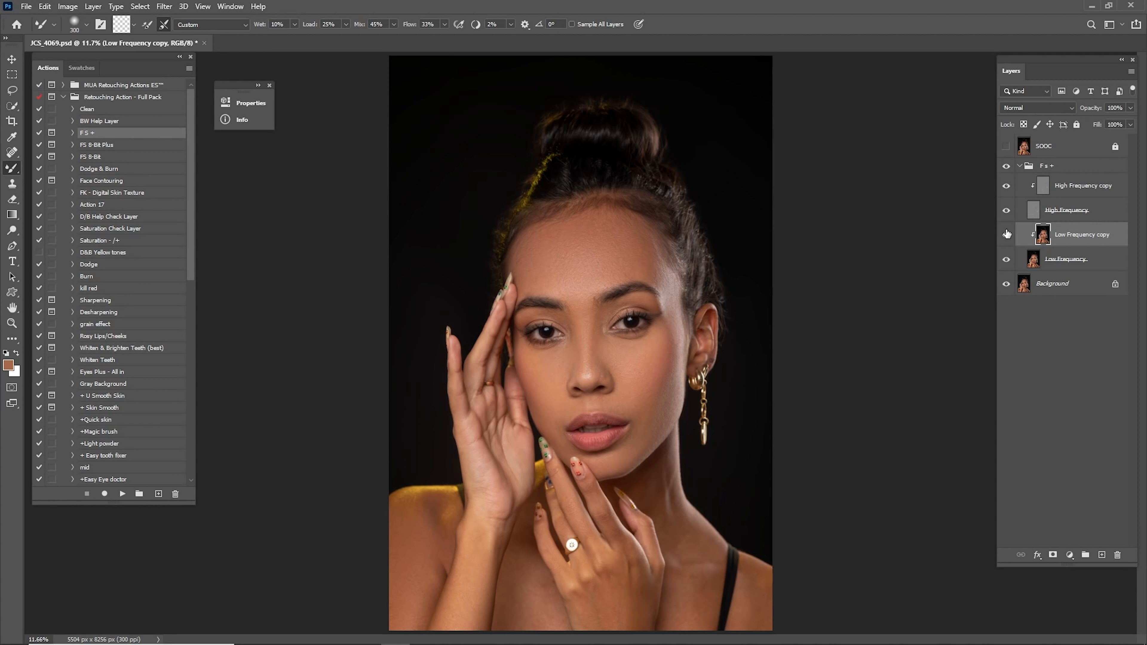
- Hide the High Frequency layer and blend the neck and the chest beside the strap, using Mixer Brush sizes 500 and 600
mouse_move(625, 497)
mouse_down()
mouse_move(673, 502)
mouse_move(645, 338)
mouse_up()
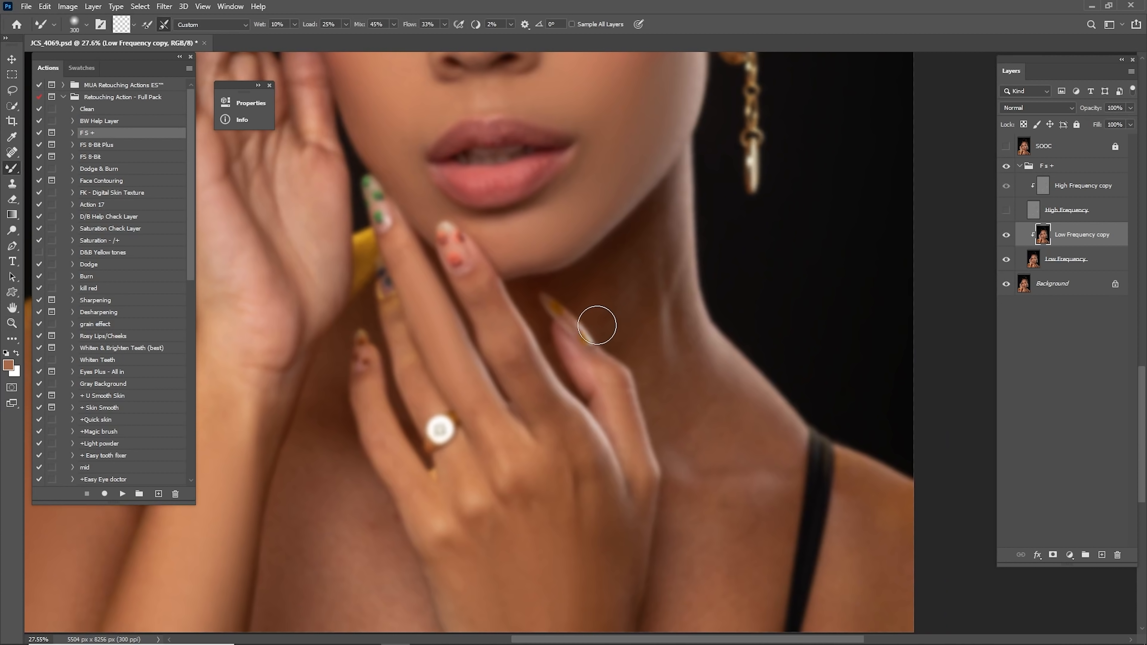
key(bracketright)
key(bracketright)
mouse_move(642, 282)
mouse_down()
mouse_move(658, 330)
mouse_move(646, 329)
mouse_move(647, 292)
mouse_move(671, 368)
mouse_move(662, 280)
mouse_up()
scroll(666, 266, down, 5)
key(bracketright)
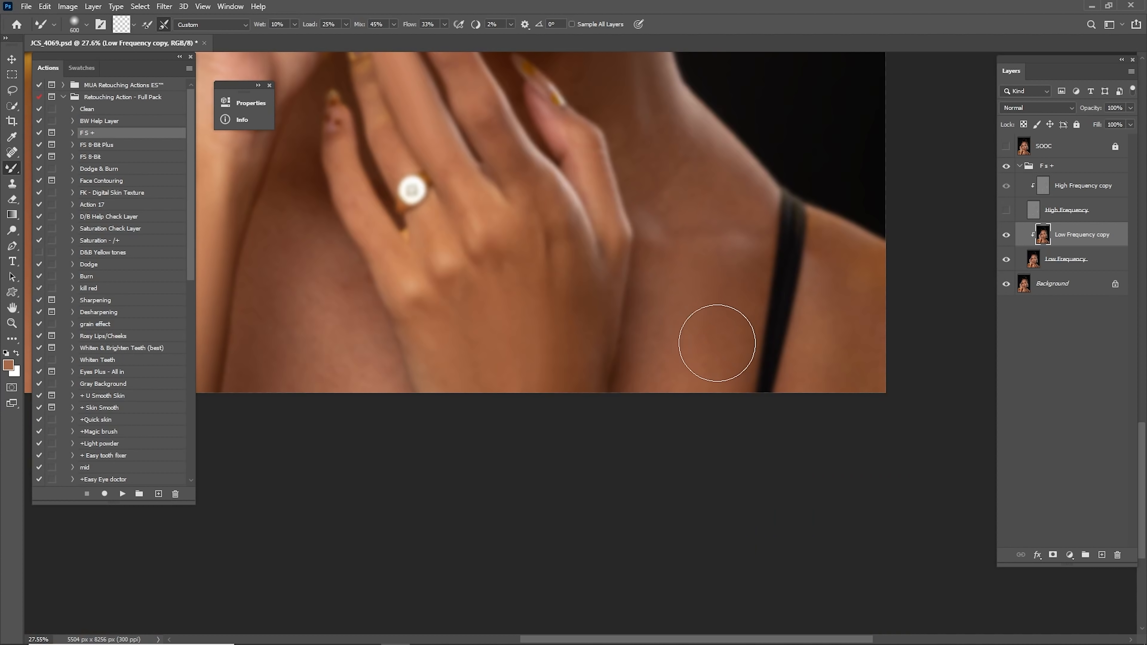
- Smooth the forearm and wrist of the raised arm with the Mixer Brush at size 500
drag(686, 316, 1052, 361)
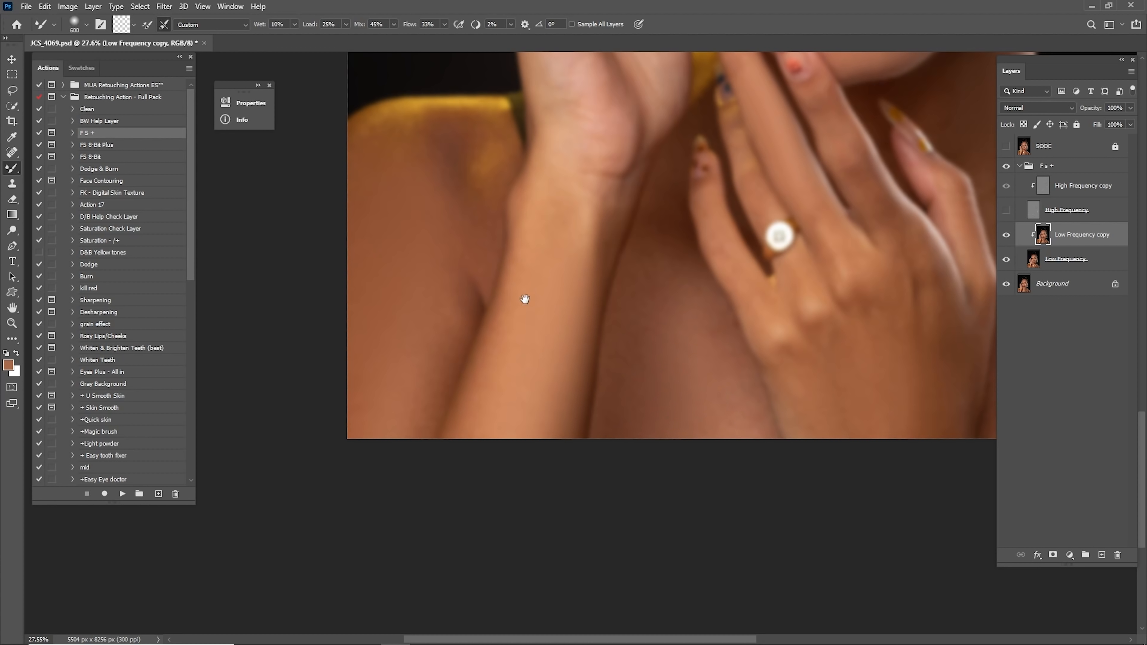
drag(525, 300, 716, 409)
key(bracketleft)
drag(767, 306, 584, 384)
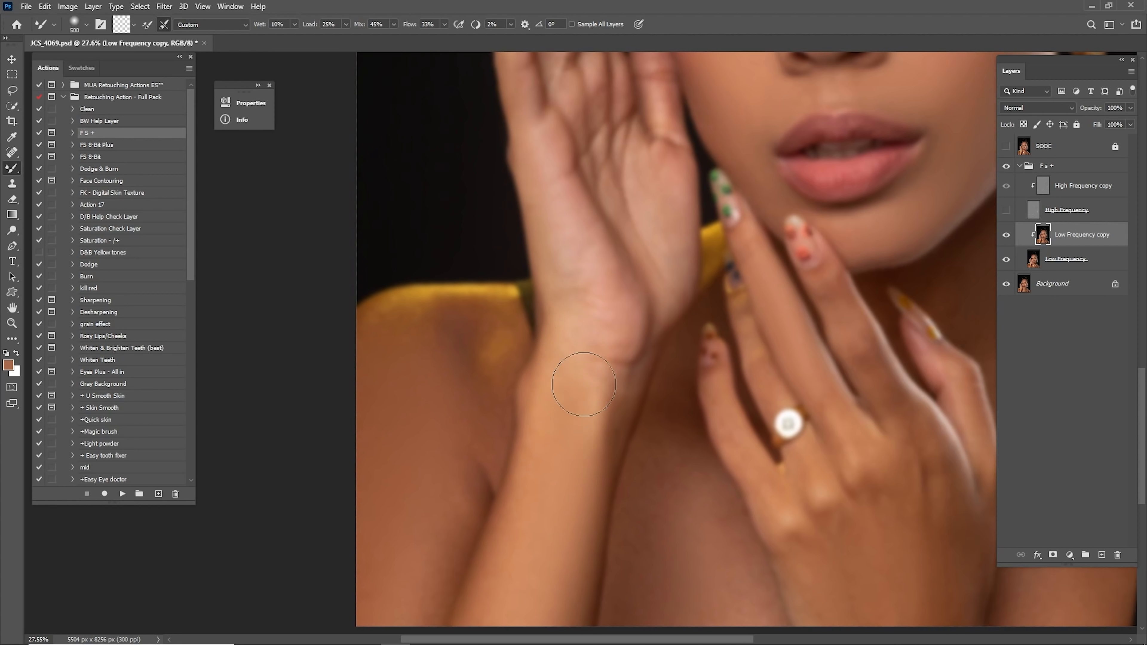
- Blend the palm of the raised hand with the Mixer Brush at size 250
drag(577, 285, 581, 479)
key(bracketleft)
key(bracketleft)
key(bracketleft)
key(bracketleft)
key(bracketleft)
key(bracketleft)
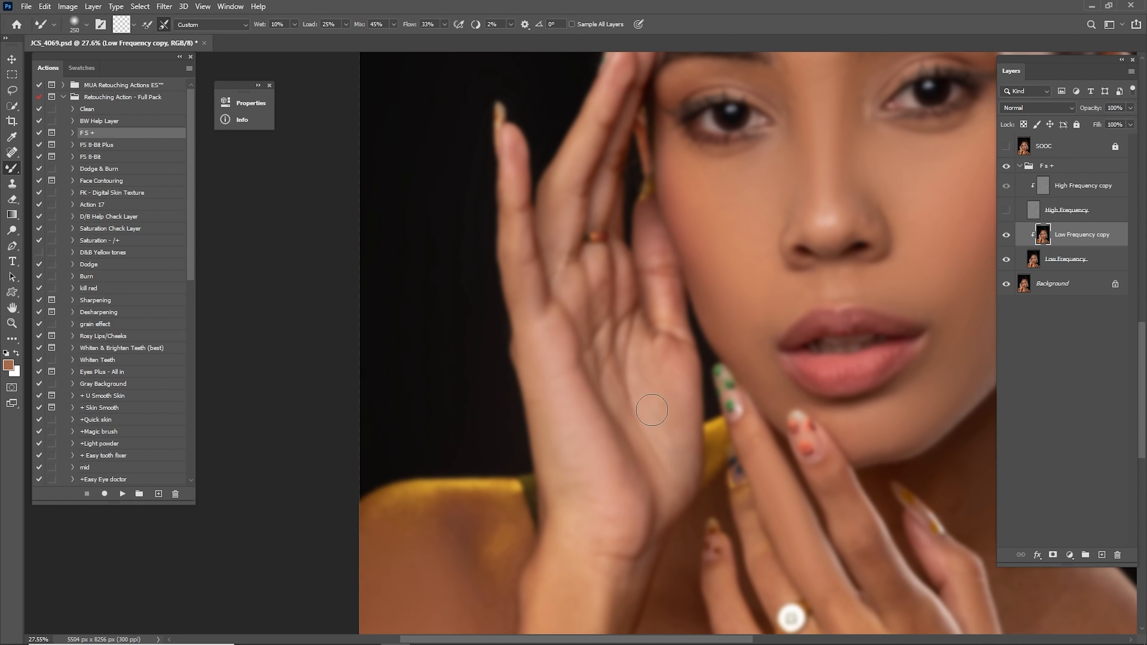
- Blend the fingers of the ringed hand below the chin with the Mixer Brush at size 150
drag(750, 453, 598, 367)
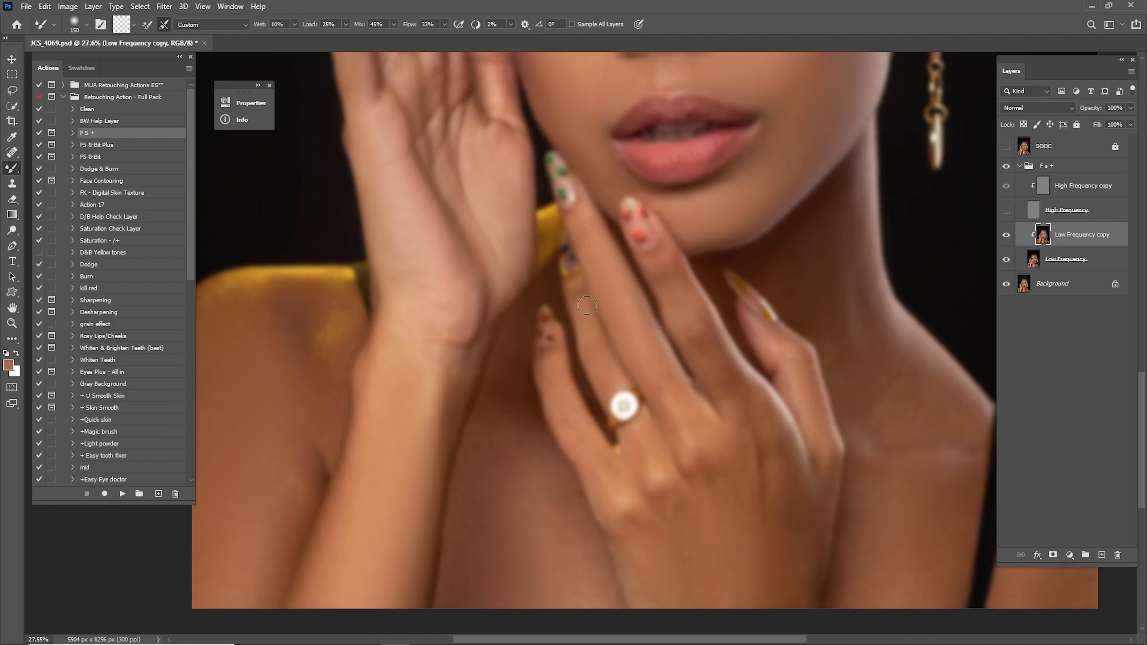
key(bracketright)
key(bracketright)
key(bracketright)
key(bracketright)
key(bracketright)
key(bracketleft)
key(bracketleft)
- Smooth the skin beside the earring-side mouth corner at size 400 and the cheek under that eye at size 500
drag(690, 250, 681, 435)
drag(741, 321, 699, 431)
key(bracketright)
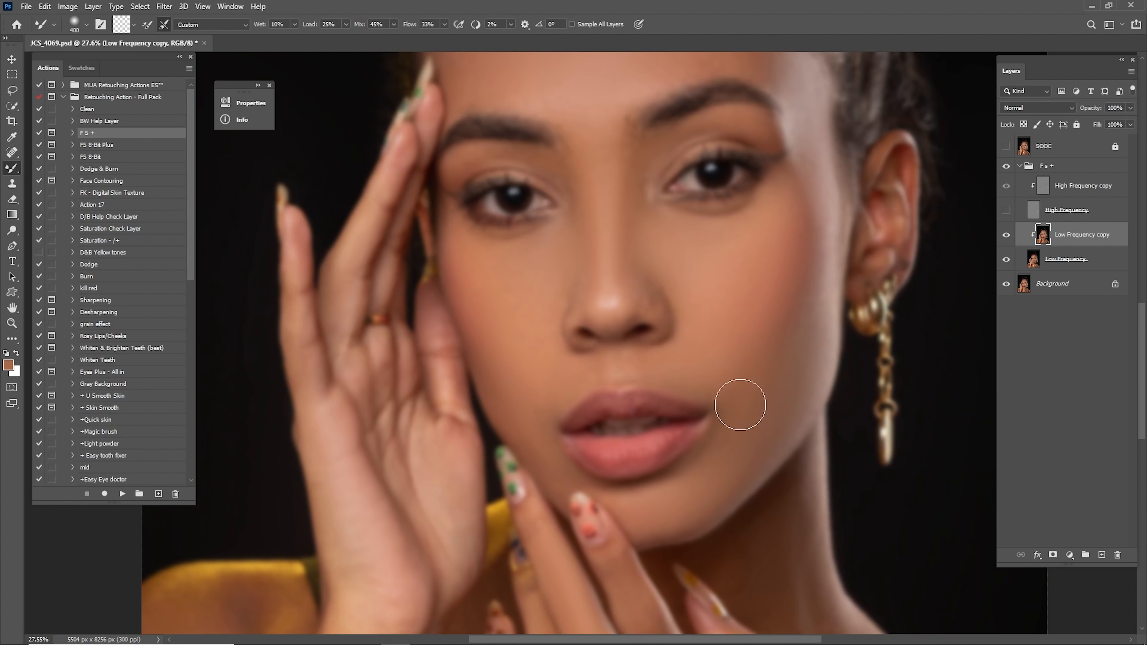
key(bracketright)
drag(789, 316, 798, 431)
key(bracketleft)
key(bracketleft)
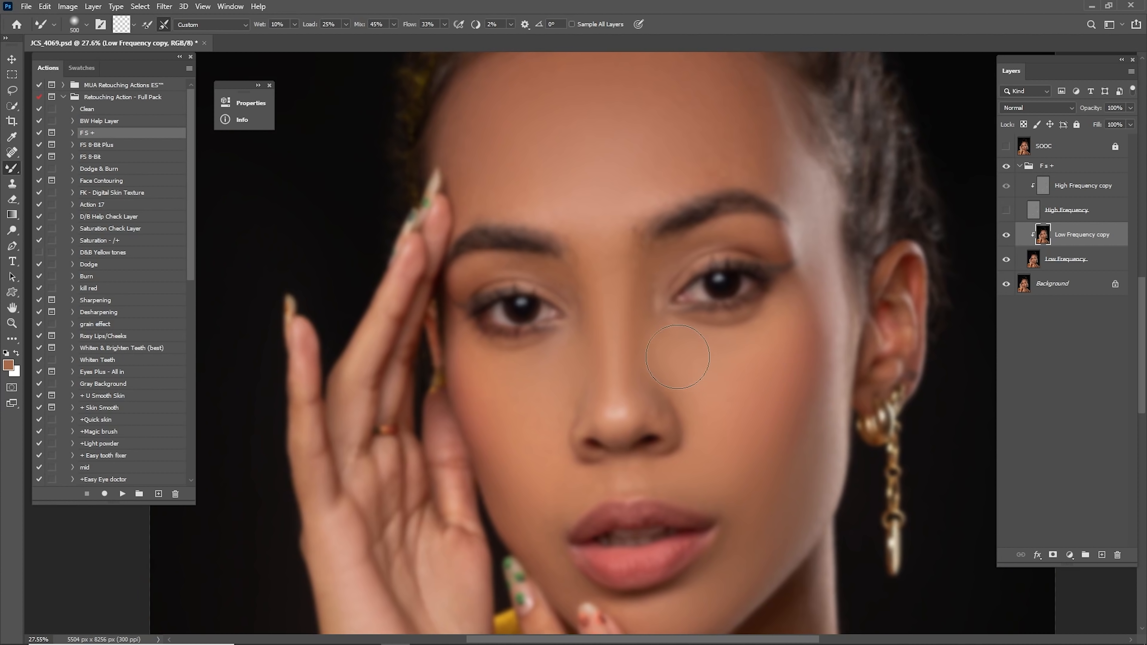
- Blend the raised-hand side of the forehead with the Mixer Brush at size 400
drag(607, 226, 614, 346)
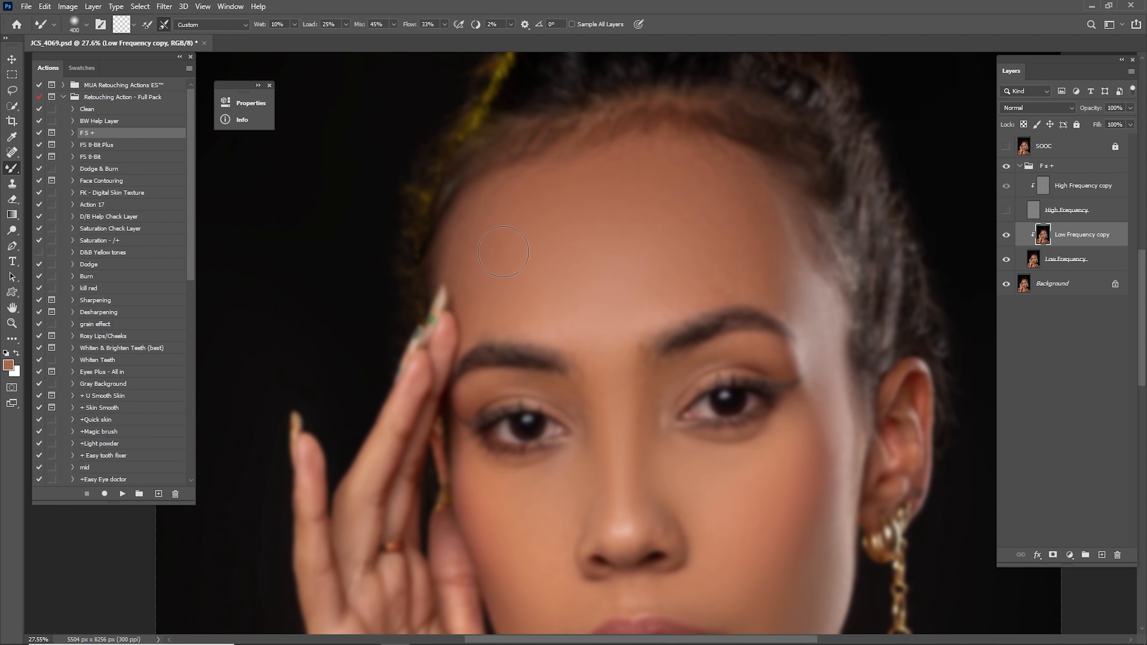
key(bracketright)
key(bracketright)
- Smooth the upper forehead at the earring-side hairline with the Mixer Brush at size 500
mouse_move(587, 176)
mouse_down()
mouse_move(622, 256)
mouse_move(583, 290)
mouse_up()
key(bracketleft)
key(bracketleft)
key(bracketleft)
key(bracketleft)
key(bracketright)
key(bracketright)
key(bracketright)
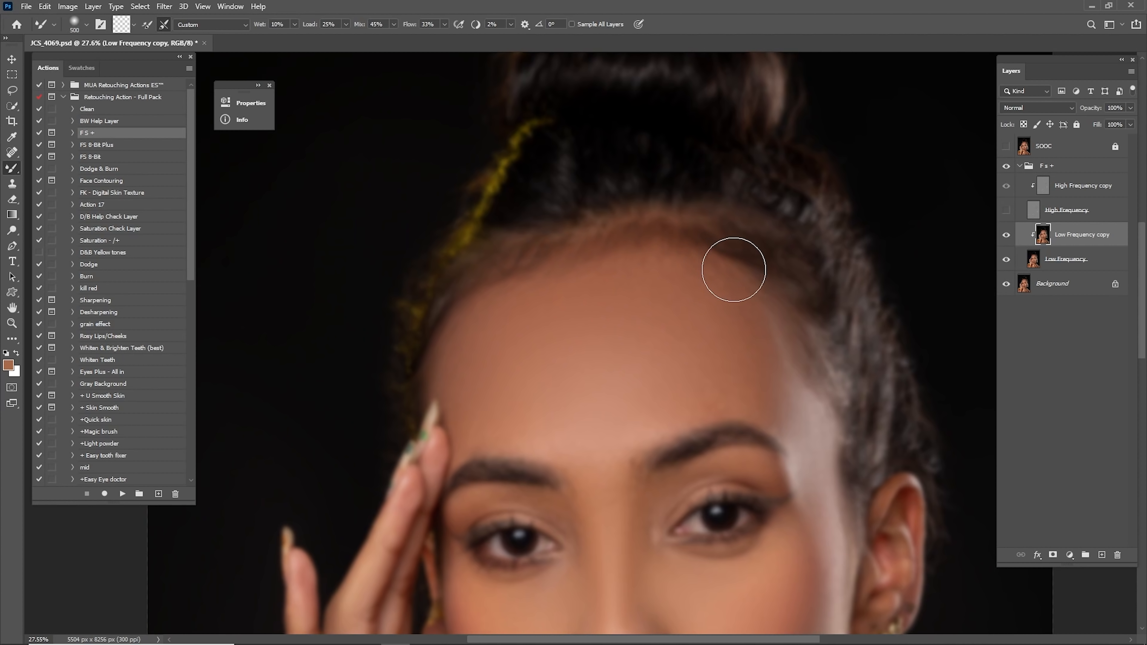
- Blend the forehead above the earring-side eyebrow with the Mixer Brush at size 500
drag(732, 264, 731, 223)
key(bracketleft)
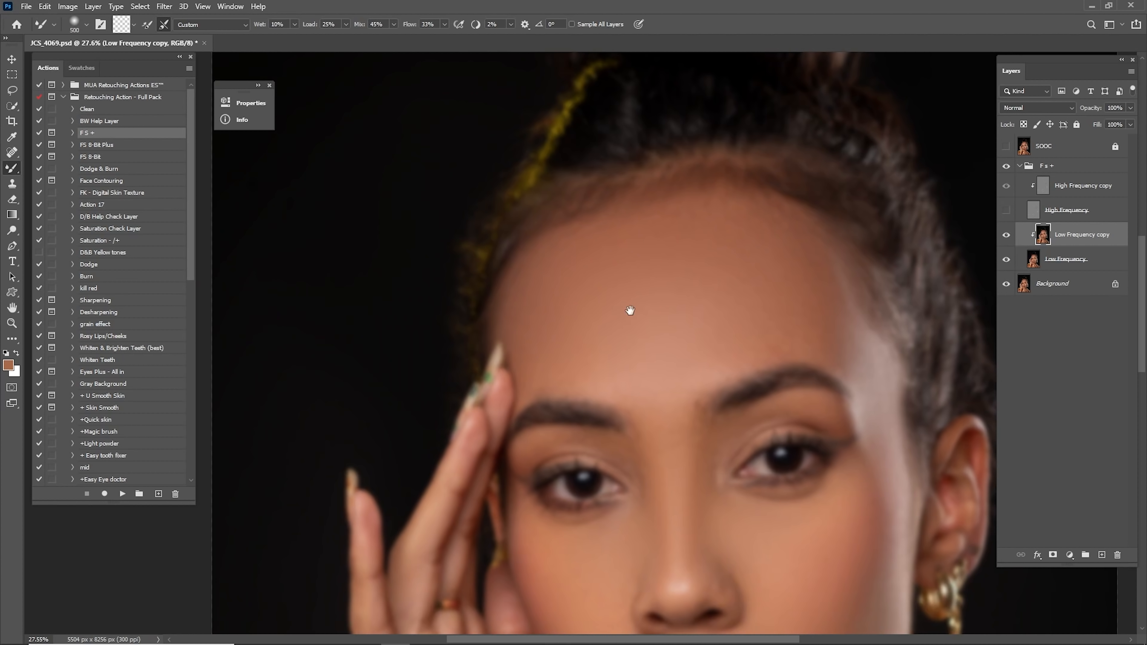
drag(629, 313, 573, 173)
drag(620, 267, 581, 364)
key(bracketright)
key(bracketright)
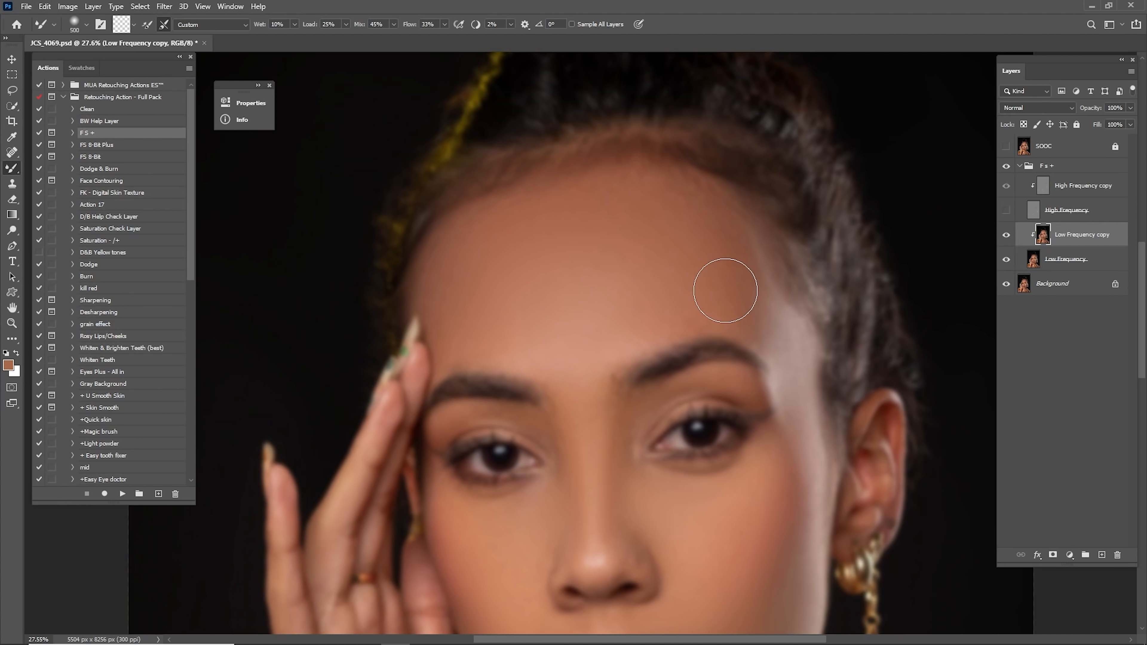
- Blend the forehead centre at size 400 and the cheek under the earring-side eye at size 300 with the Mixer Brush
mouse_move(640, 193)
mouse_down()
mouse_move(624, 170)
mouse_move(658, 59)
mouse_up()
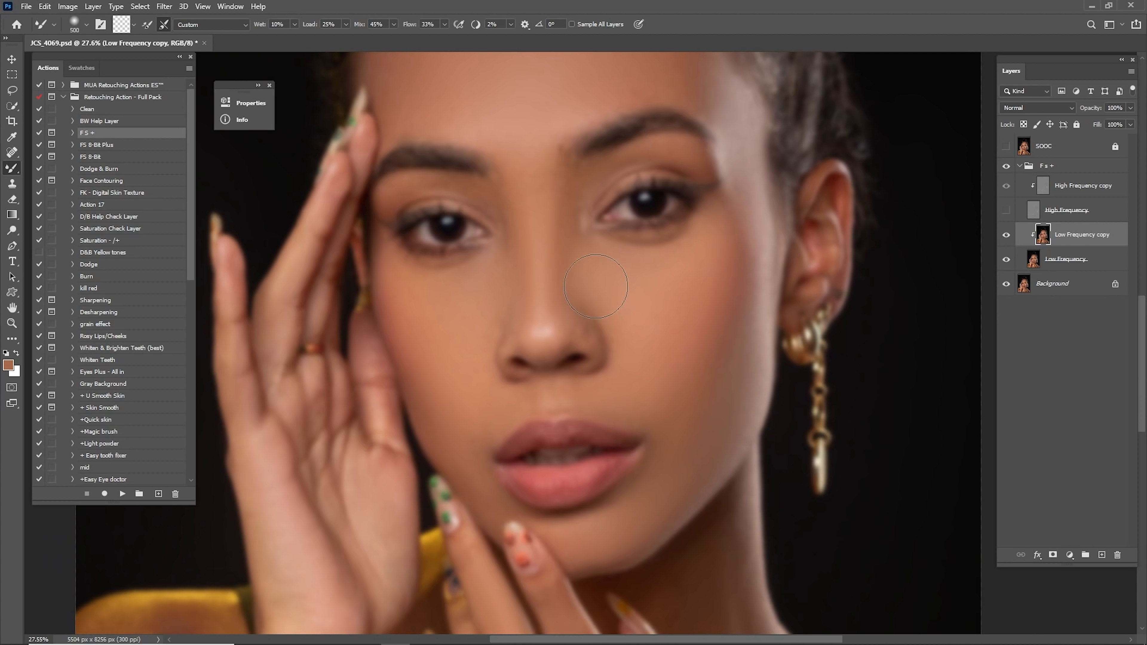
key(bracketleft)
drag(534, 113, 543, 301)
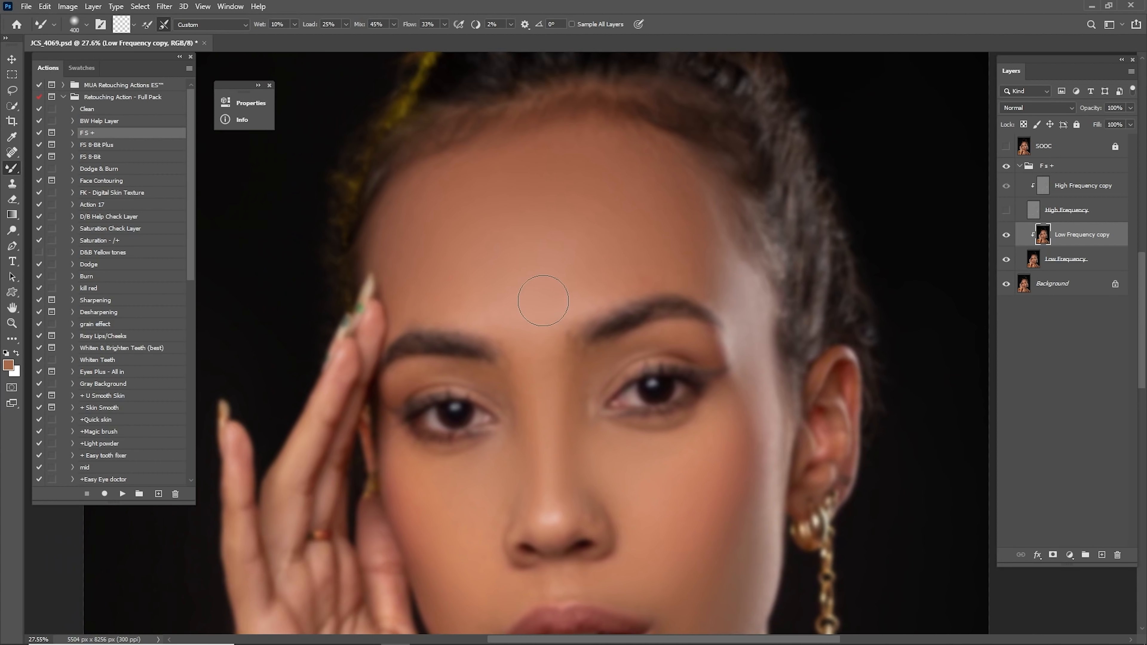
key(bracketleft)
drag(591, 397, 587, 246)
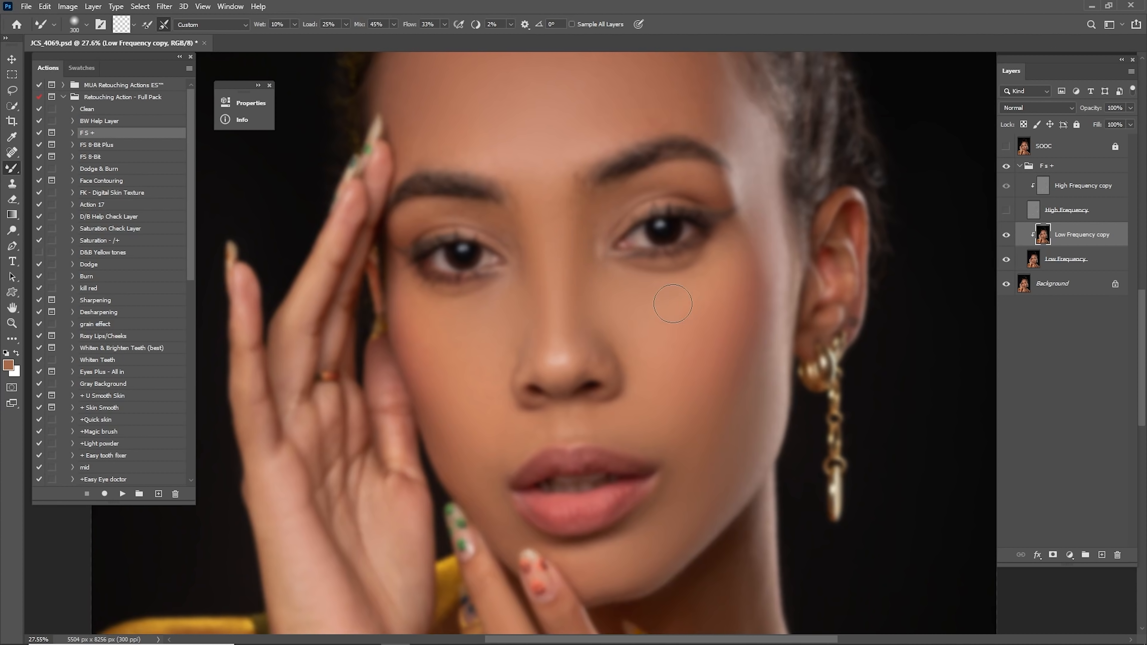
mouse_move(704, 363)
mouse_down()
mouse_move(724, 255)
mouse_move(738, 365)
mouse_up()
key(bracketleft)
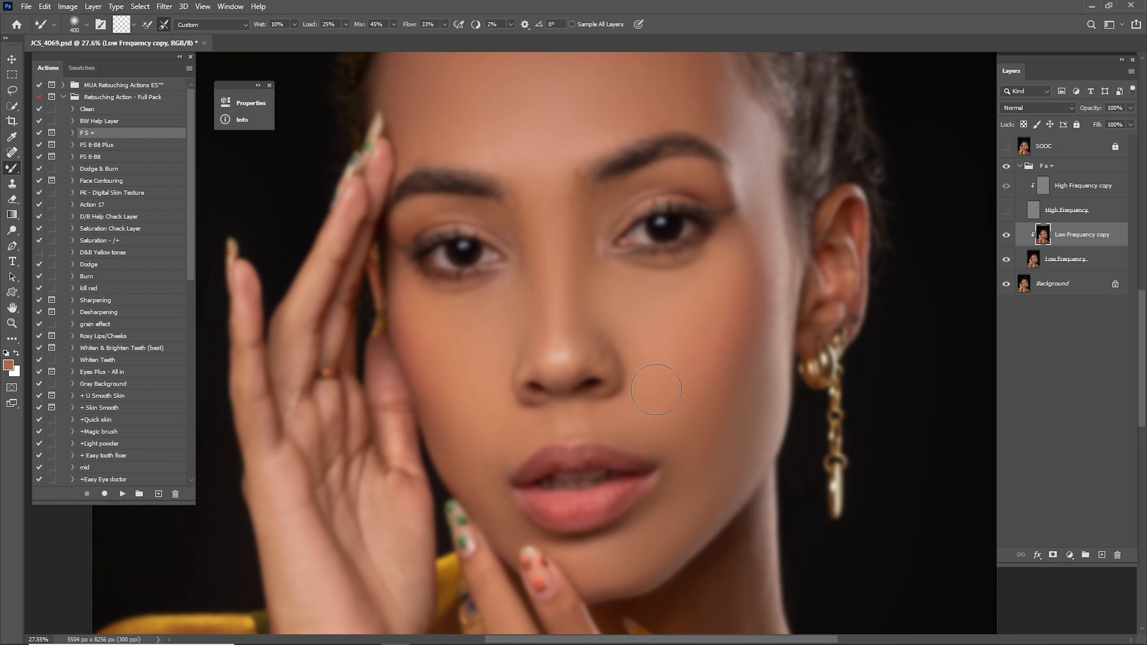
- Smooth the earring-side temple at size 400 and the cheek on the raised-hand side at size 300
drag(751, 212, 737, 359)
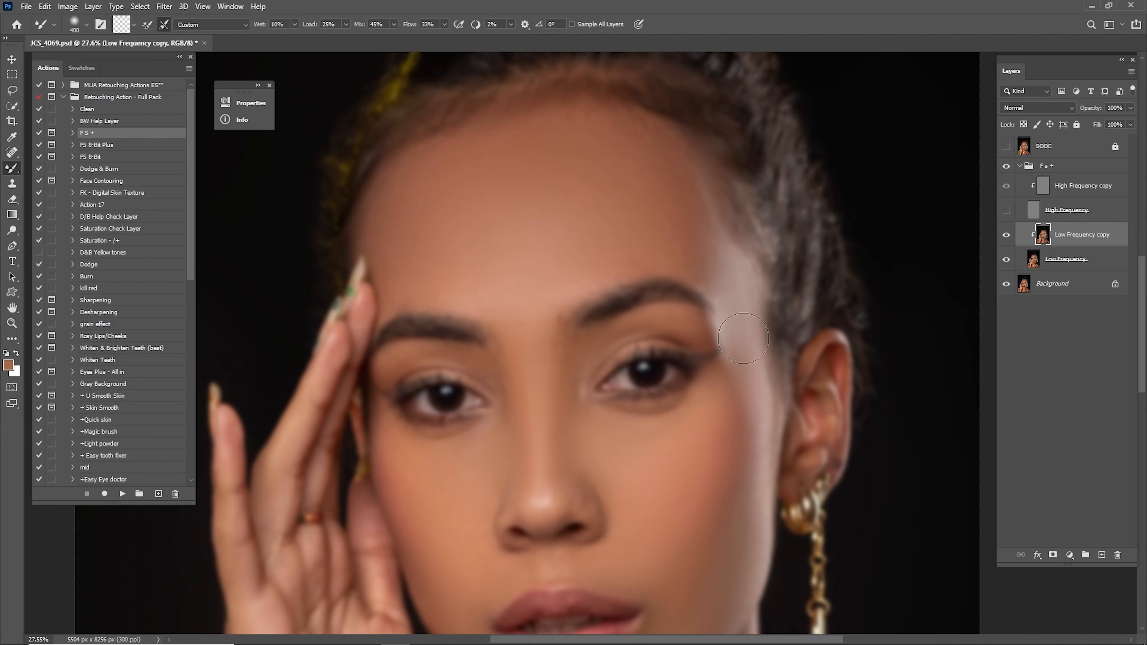
key(bracketright)
drag(525, 303, 547, 145)
key(bracketleft)
key(bracketleft)
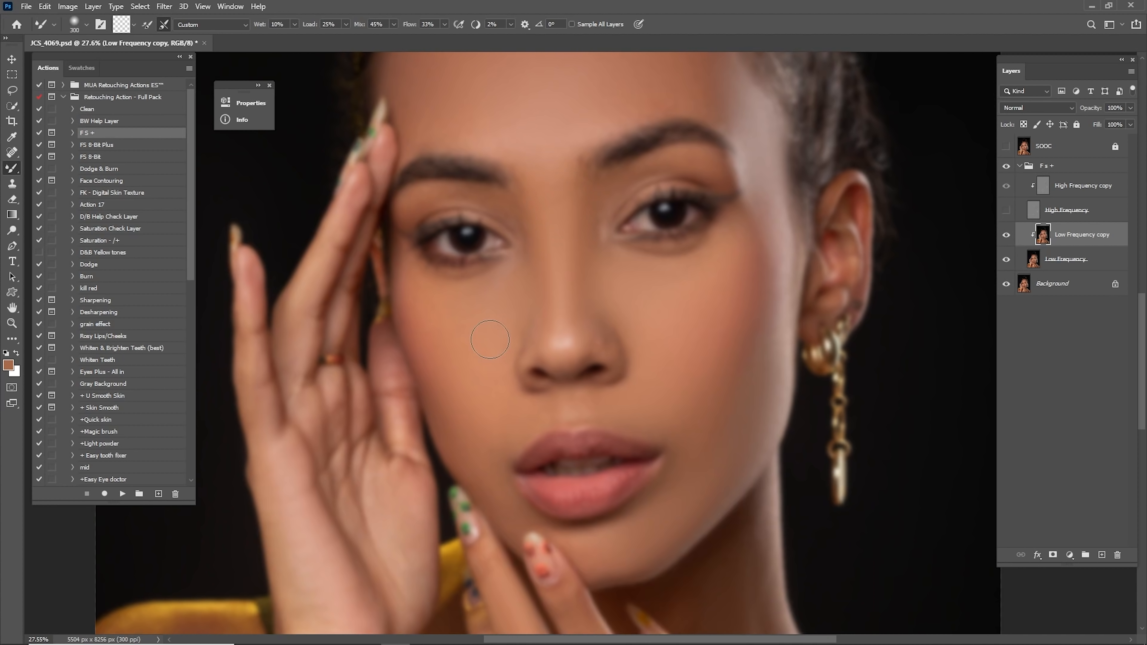
- Blend the skin above and between the eyebrows at sizes 400 and 250, and show the High Frequency layer again
drag(508, 307, 502, 385)
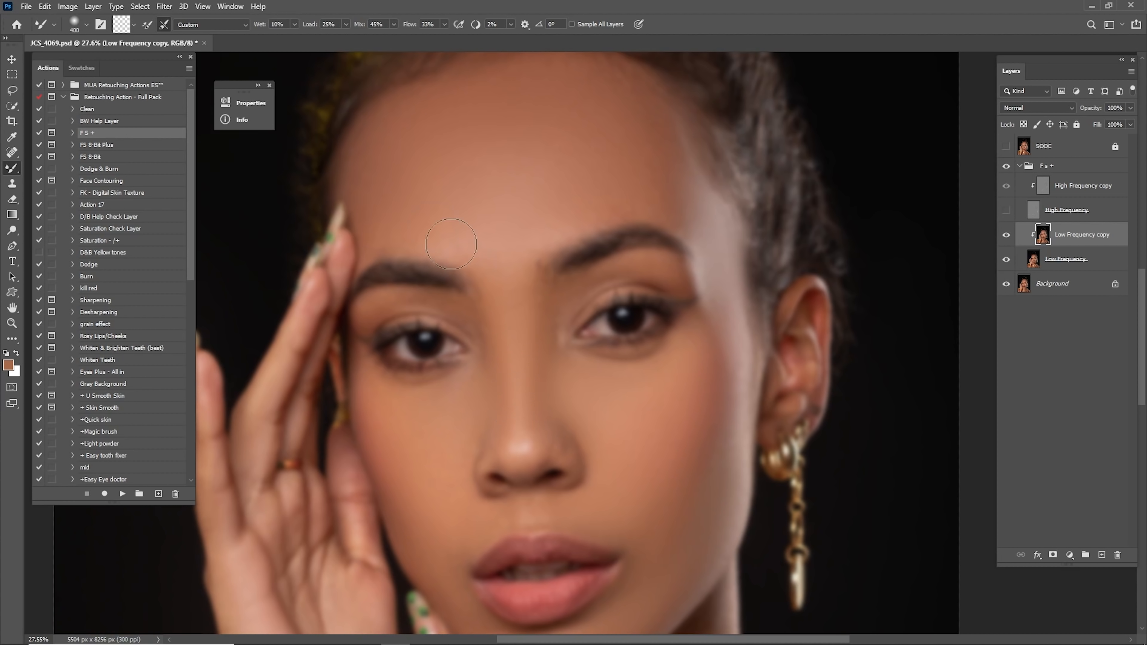
key(bracketleft)
drag(540, 386, 493, 308)
key(bracketright)
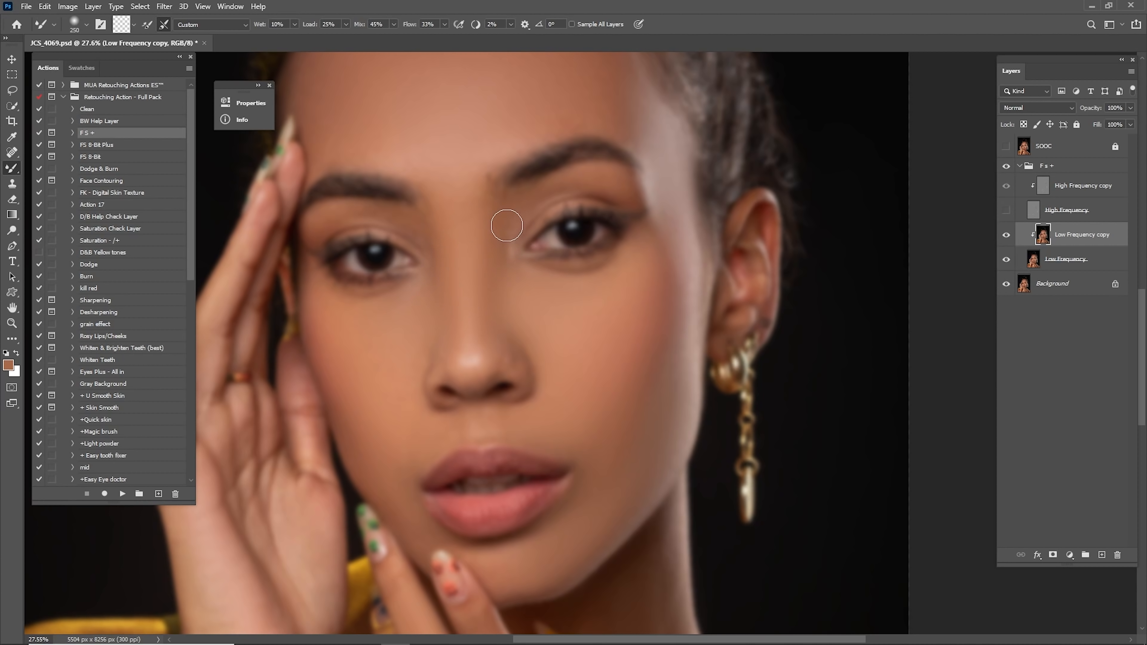
key(bracketleft)
key(bracketleft)
click(1008, 211)
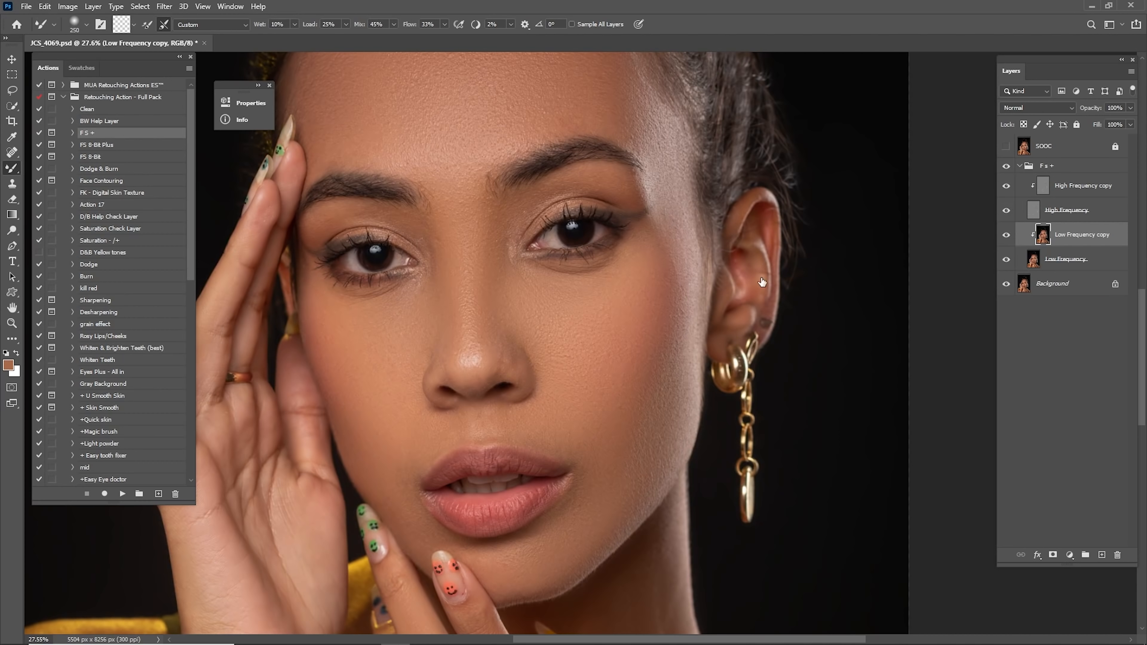
- Compare the portrait with the F s + group hidden and visible, both close up and at full view
scroll(750, 285, down, 2)
drag(669, 313, 754, 336)
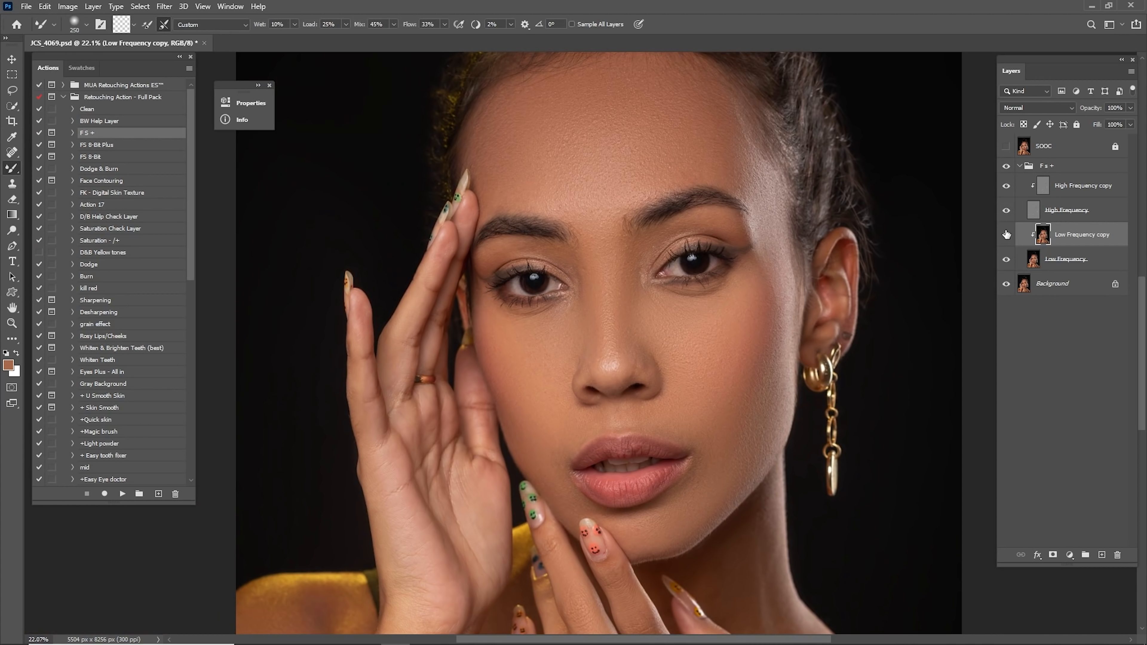
click(1005, 166)
click(1006, 167)
click(1007, 167)
key(z)
mouse_move(668, 328)
mouse_down()
mouse_move(847, 297)
mouse_move(685, 396)
mouse_move(562, 359)
mouse_move(813, 375)
mouse_move(711, 387)
mouse_up()
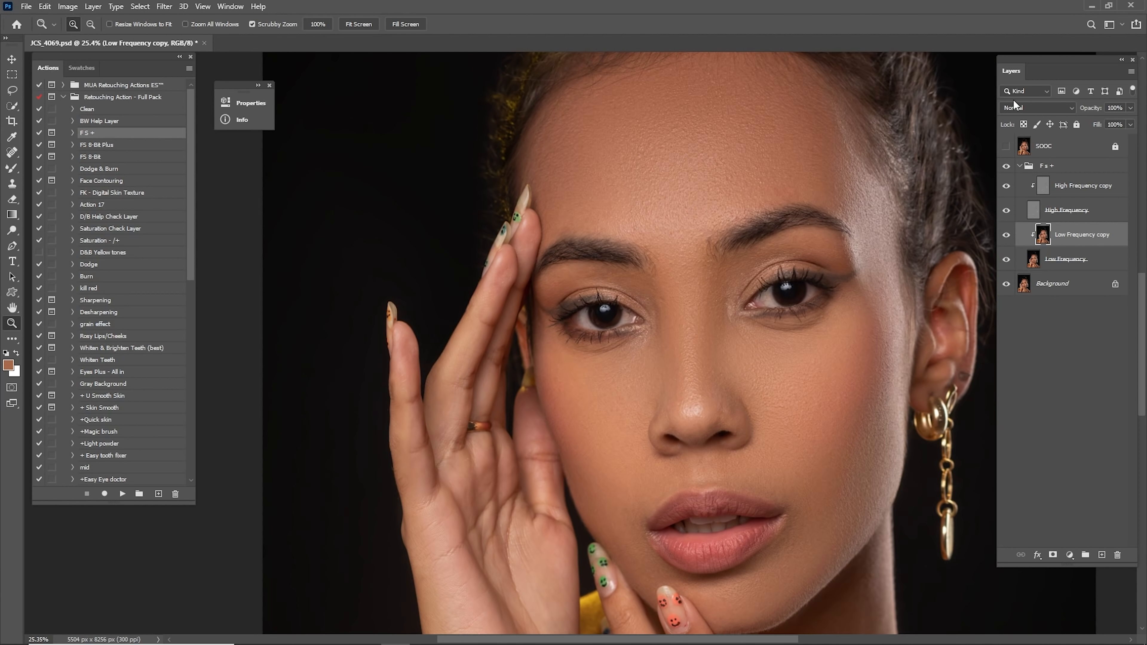
key(ctrl+0)
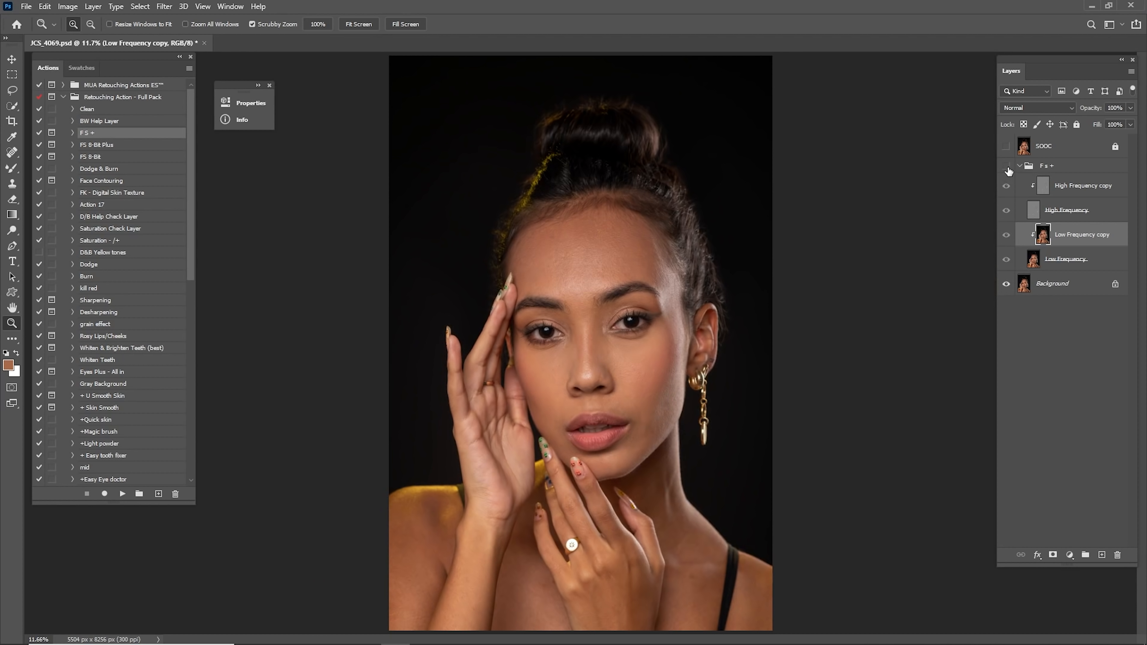
click(1006, 167)
drag(594, 364, 664, 367)
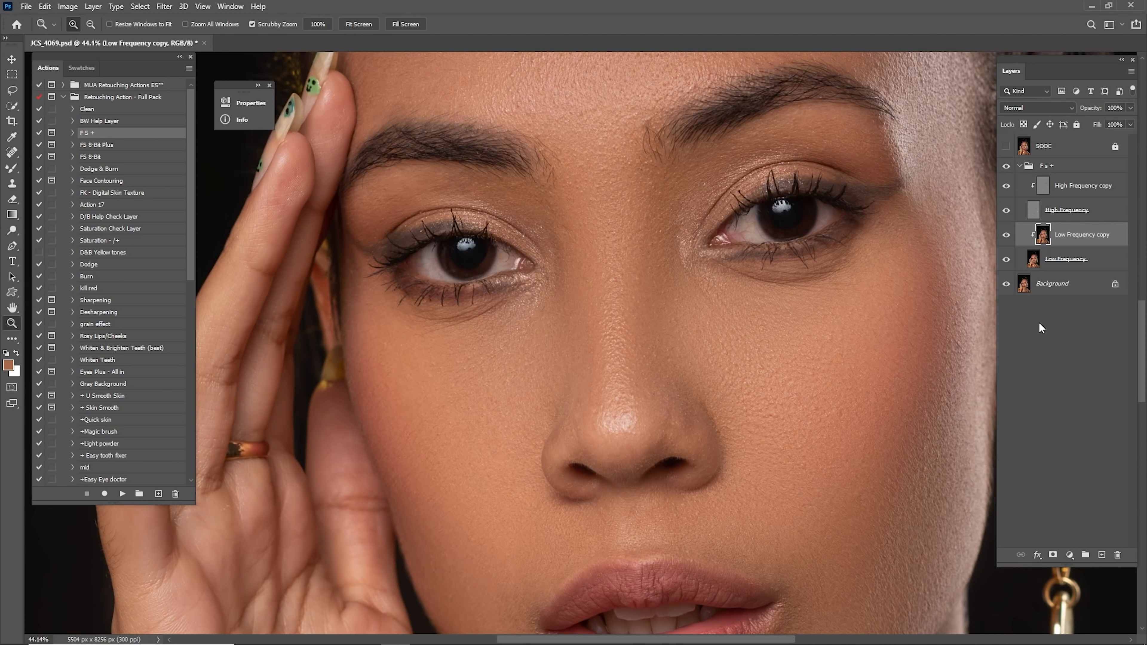
- Add a layer mask to Low Frequency copy and paint black at 100% opacity, size 300, over the nose bridge
click(1053, 554)
drag(808, 341, 745, 373)
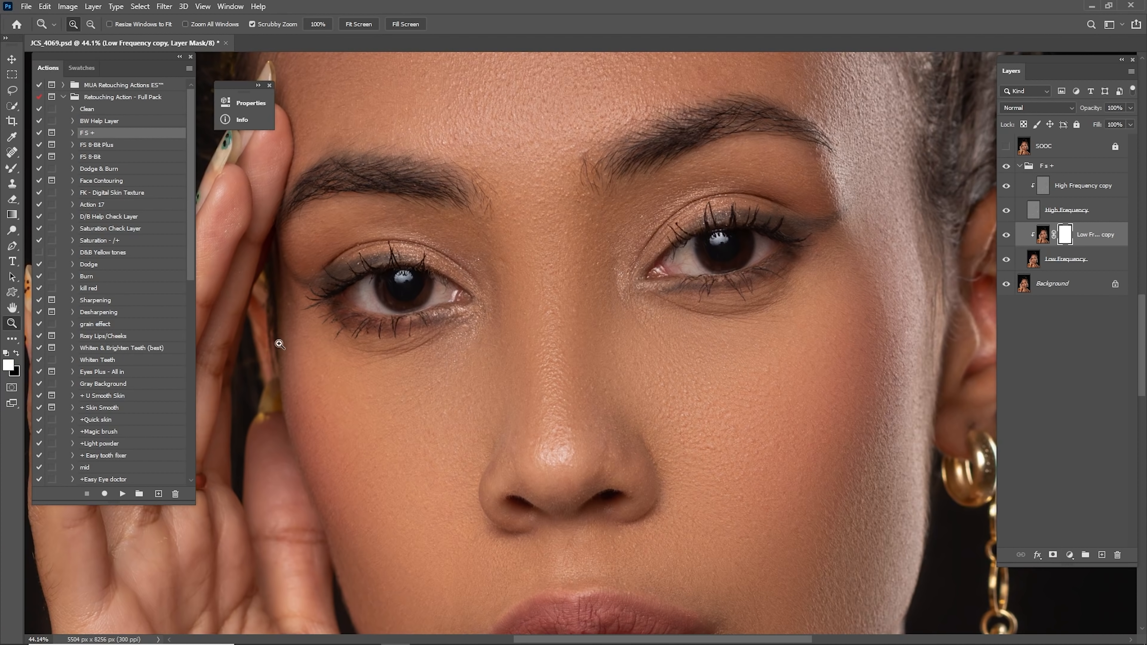
click(17, 353)
key(b)
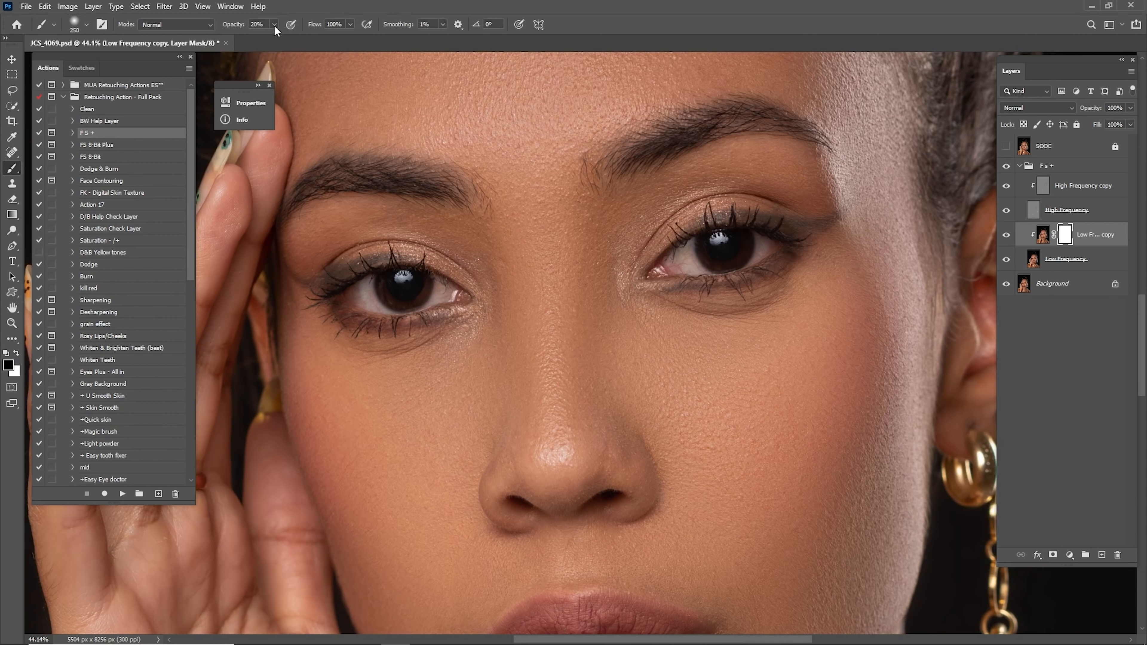
key(0)
key(bracketright)
drag(522, 261, 532, 354)
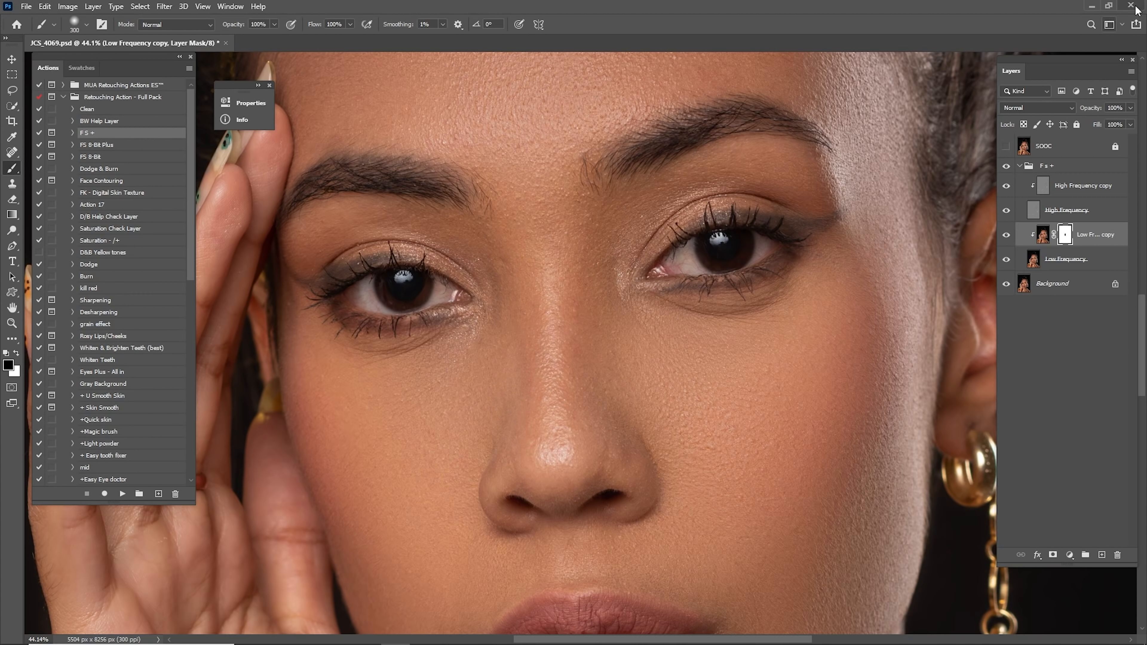
- Compare the whole portrait with the Low Frequency copy layer hidden and visible
key(ctrl+0)
click(1006, 233)
click(1006, 234)
click(1007, 235)
click(1007, 235)
key(z)
drag(582, 359, 674, 354)
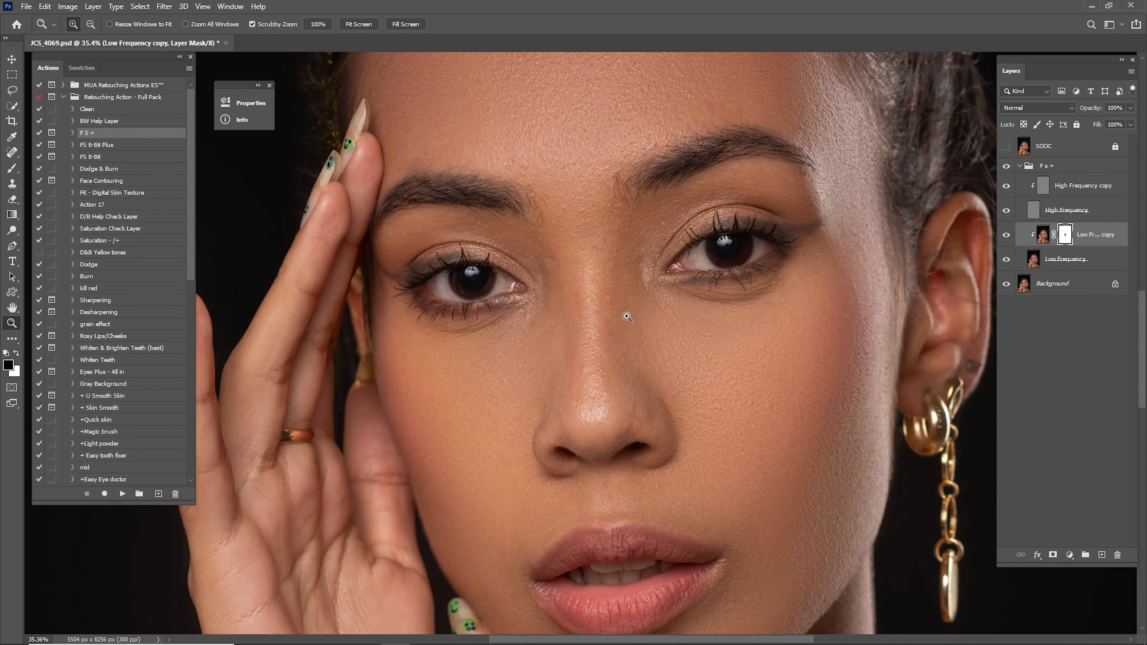
- Merge the Low Frequency copy and Low Frequency layers into one layer
shift+click(1082, 267)
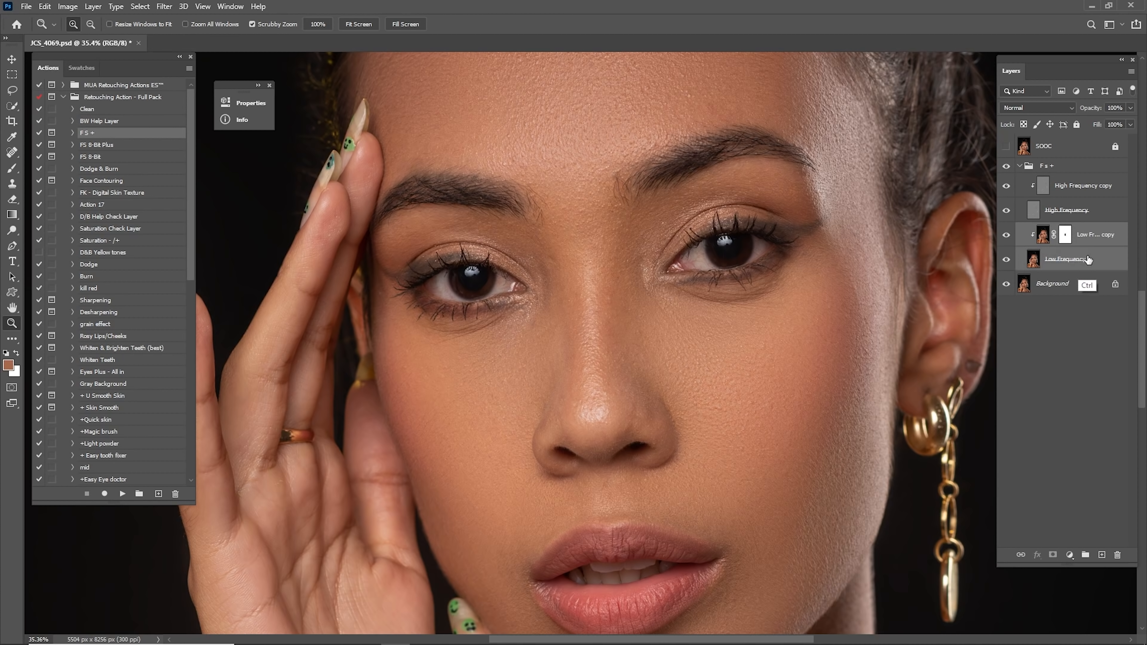
right_click(1095, 239)
click(987, 492)
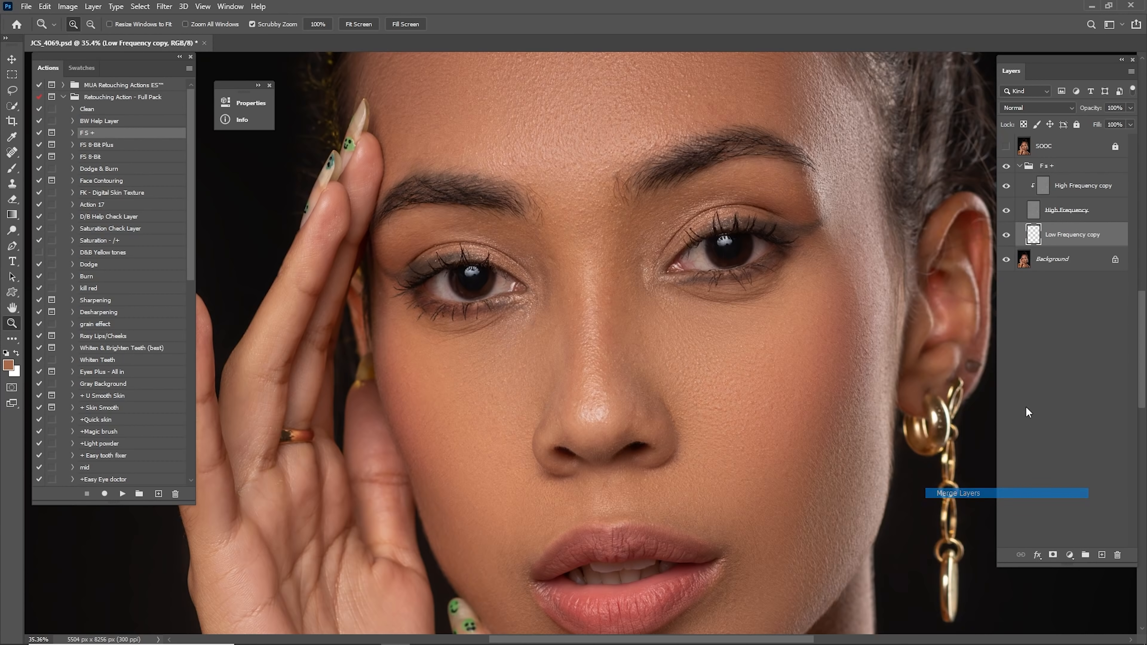
- Duplicate the merged low-frequency layer and clip the duplicate to the layer beneath it
drag(1083, 244, 1098, 551)
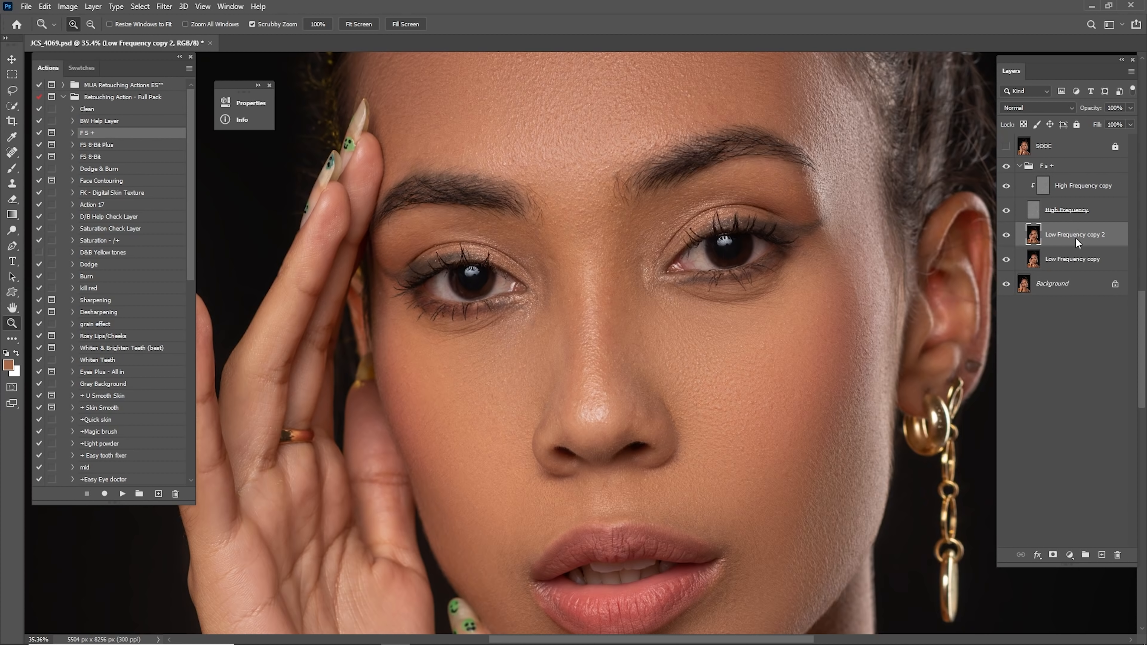
right_click(1061, 248)
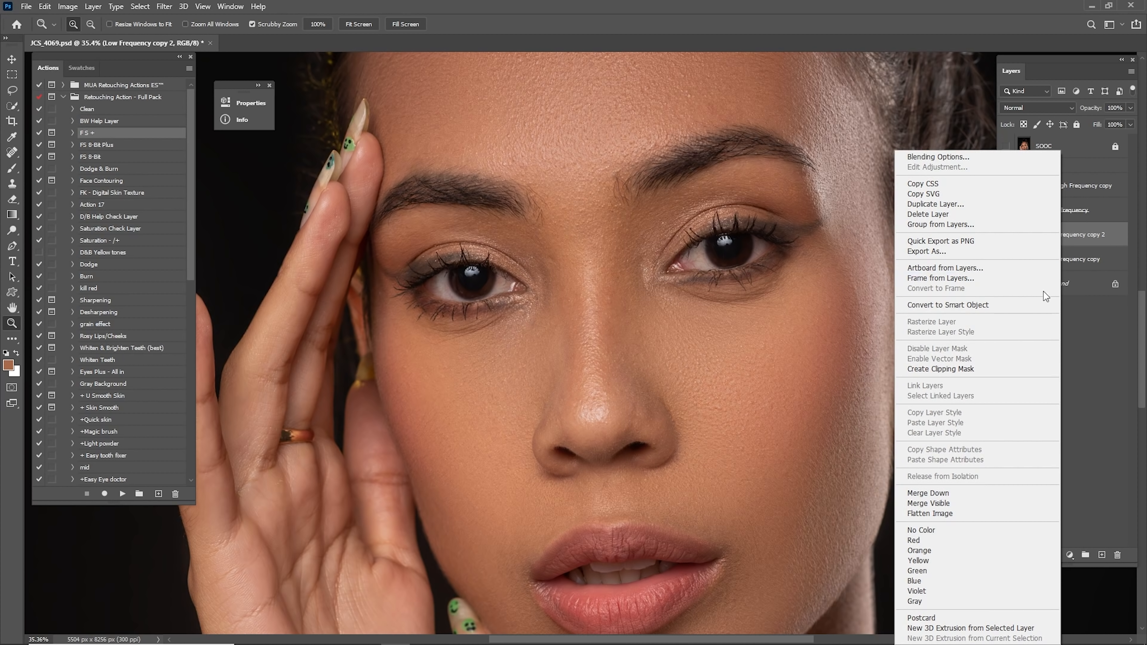
click(957, 368)
- Smooth the nose bridge on the duplicated low-frequency layer with the Mixer Brush at sizes 400 and 300, and check the result with High Frequency visible
key(b)
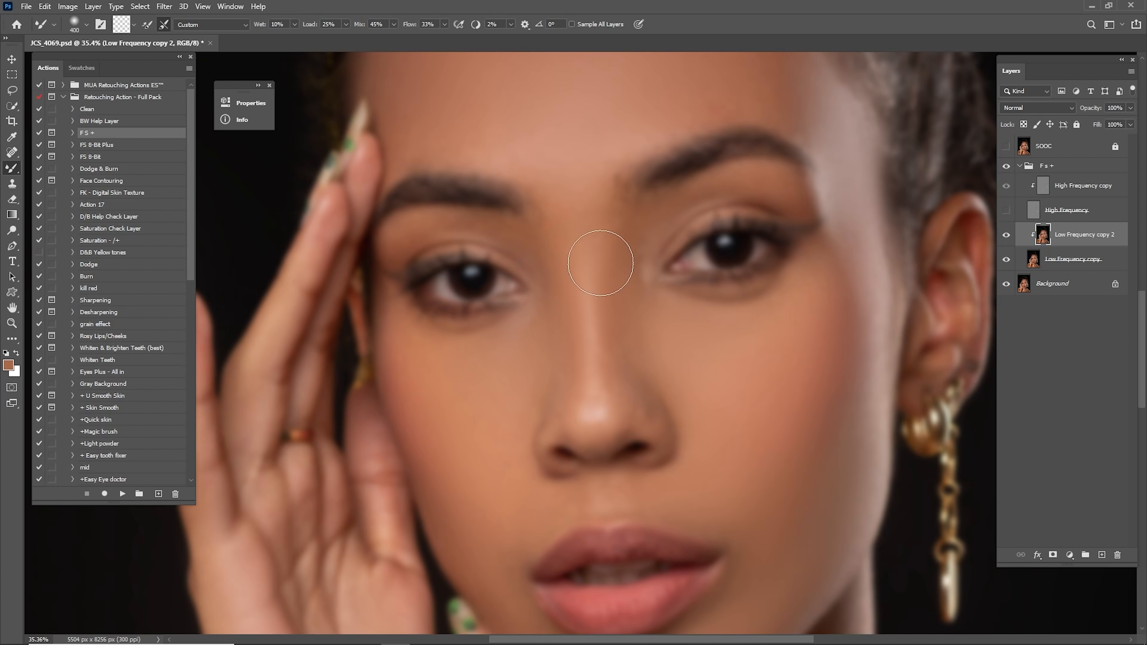
key(bracketright)
key(bracketleft)
click(1006, 210)
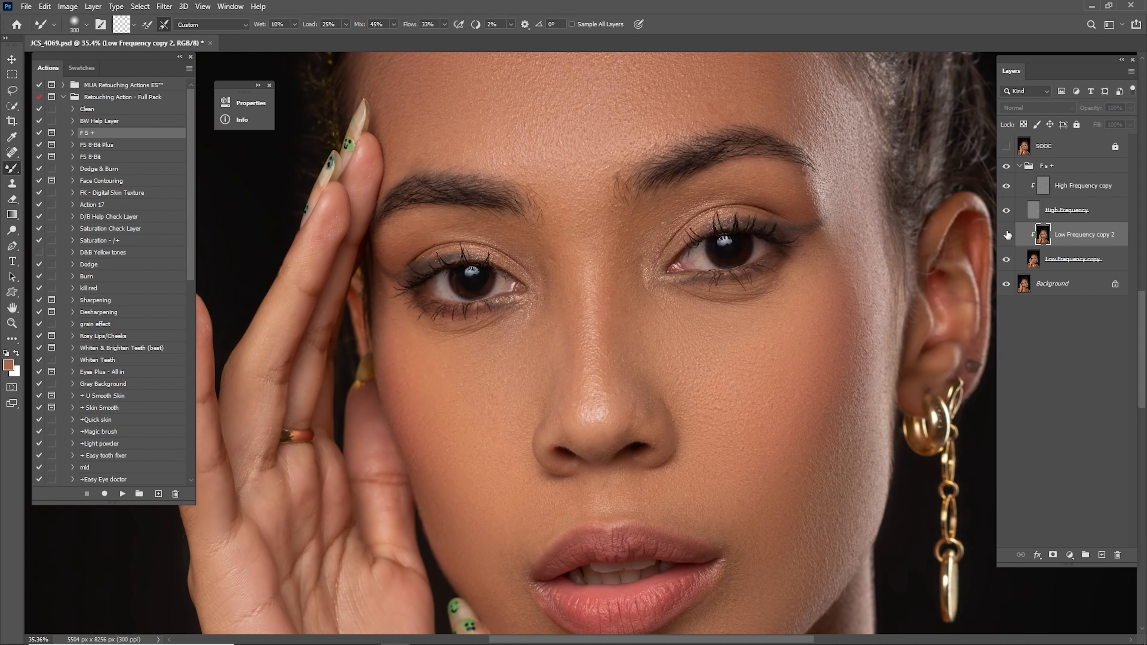
click(1006, 234)
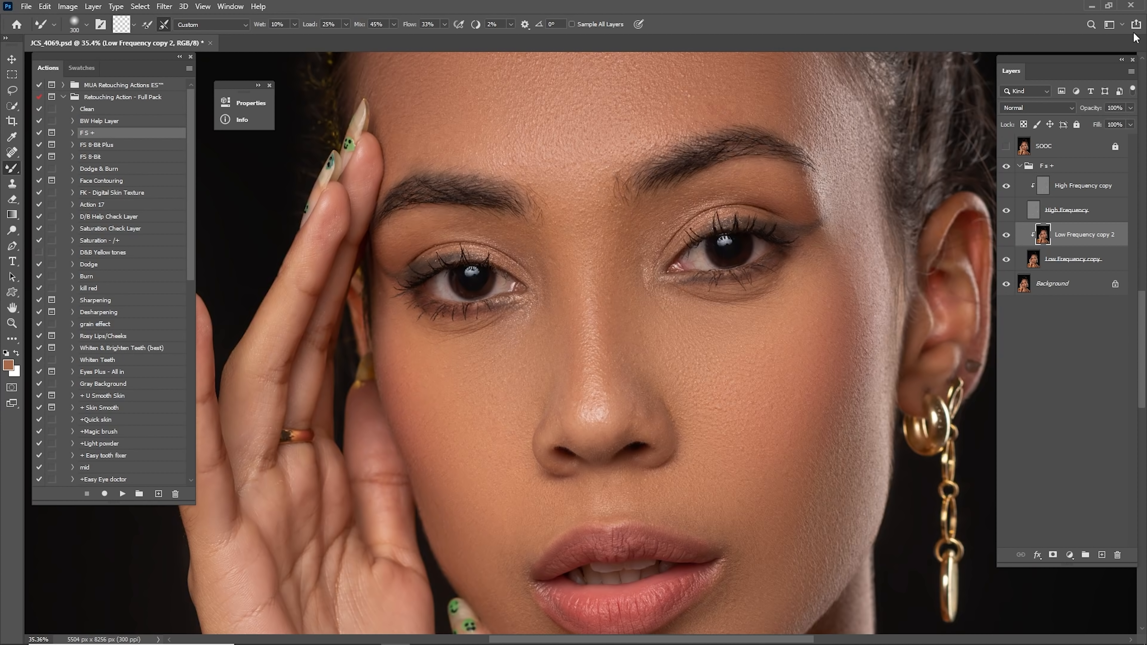
key(ctrl+0)
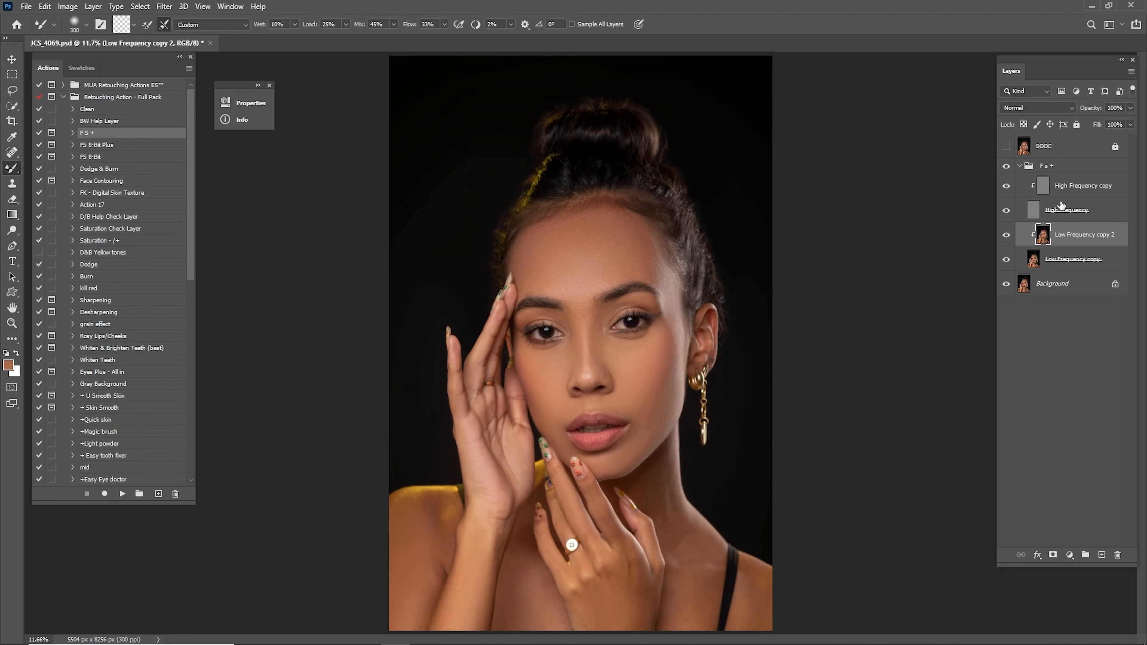
- Clone clean skin texture over the central forehead on the High Frequency copy layer with the Clone Stamp at size 40
click(1084, 185)
key(z)
drag(651, 298, 640, 297)
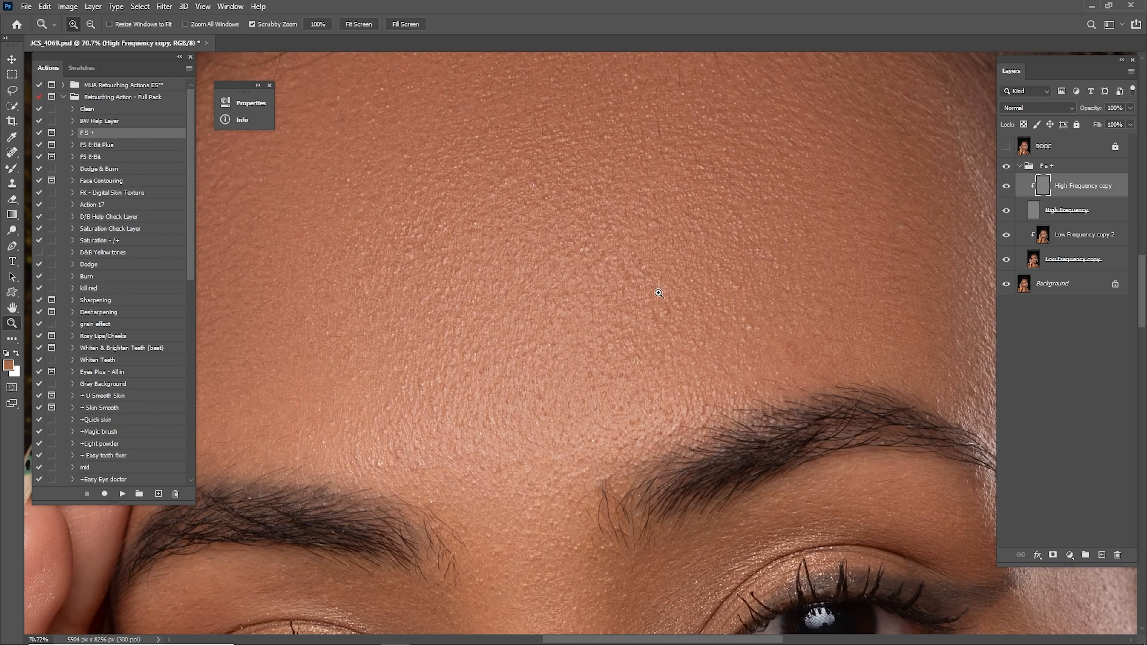
scroll(646, 339, up, 2)
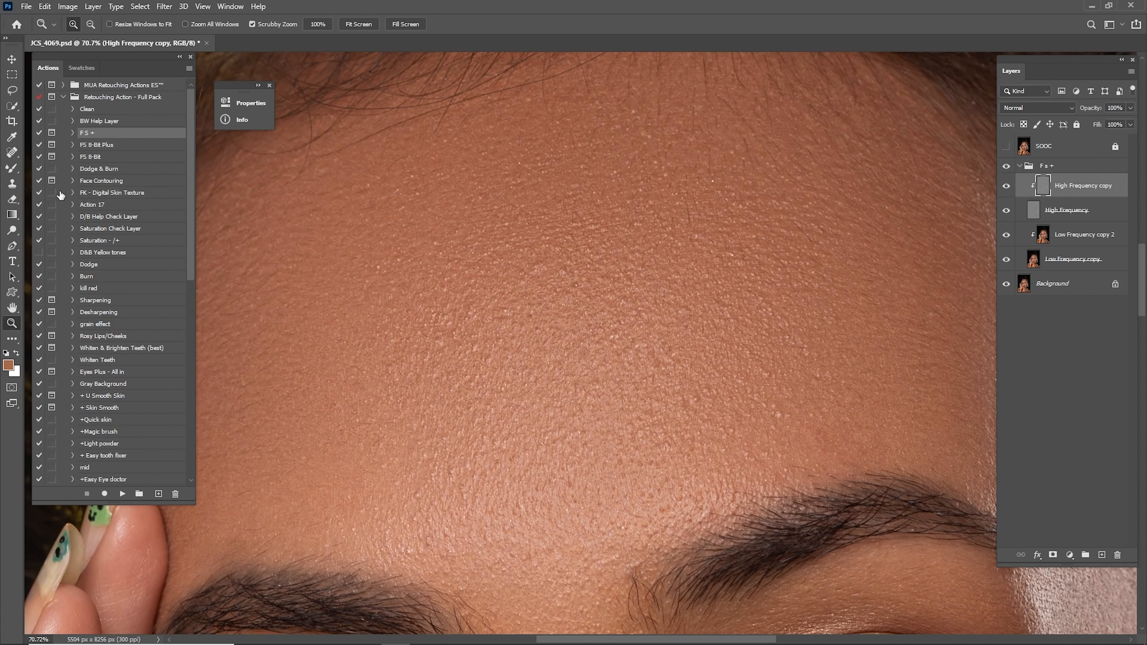
click(12, 183)
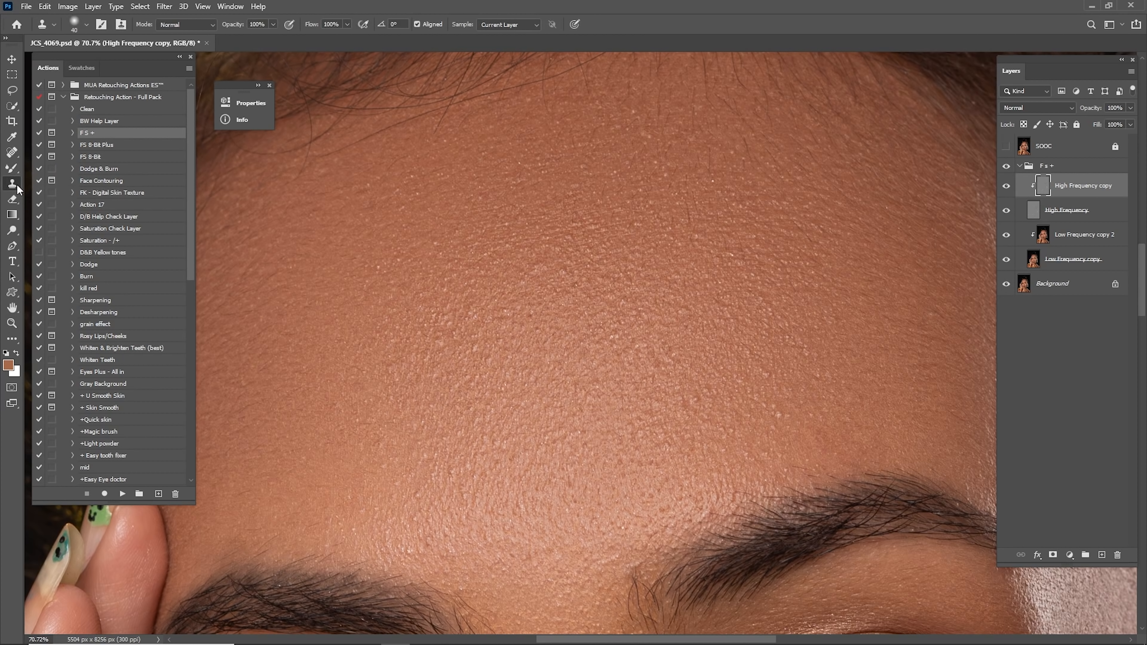
key(z)
drag(673, 322, 689, 322)
alt+click(694, 370)
mouse_move(670, 361)
mouse_down()
mouse_move(649, 384)
mouse_move(615, 367)
mouse_up()
- Clone over uneven texture and the stray hair on the upper forehead below the hairline
alt+click(645, 359)
alt+click(707, 394)
click(700, 421)
alt+click(760, 391)
scroll(736, 381, up, 3)
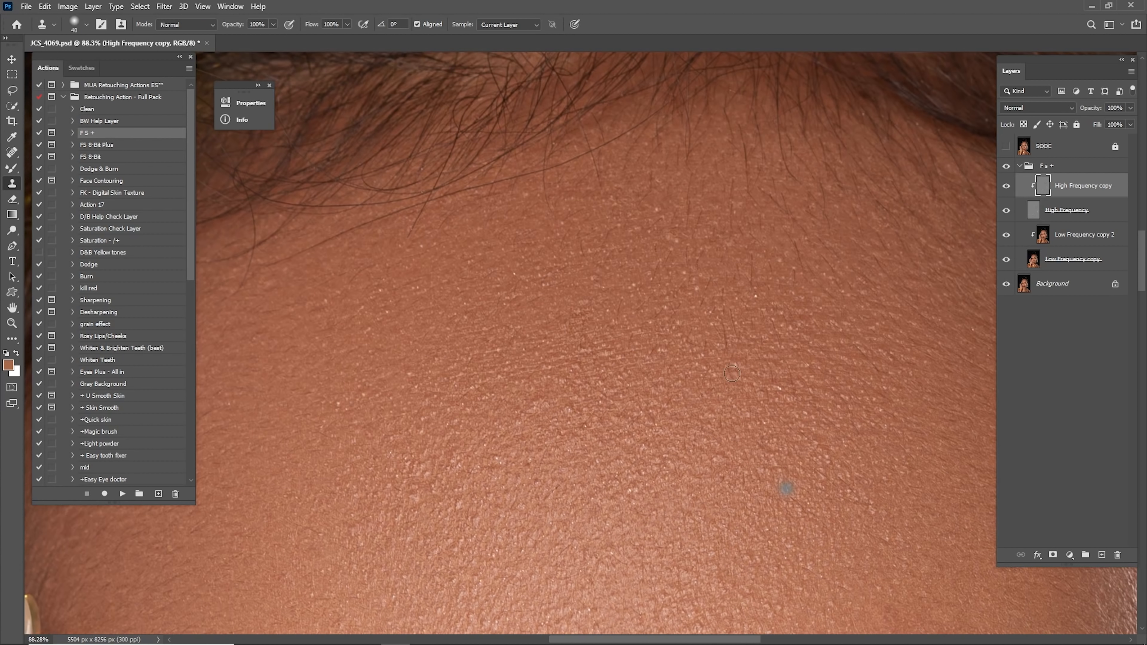
alt+click(724, 389)
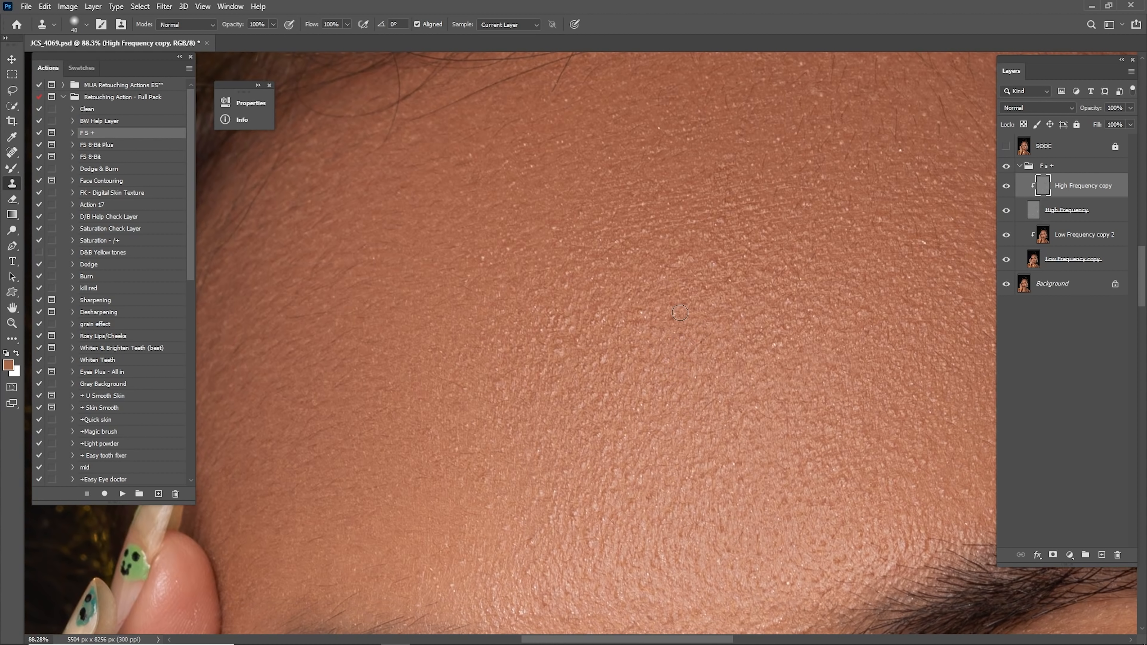
- Clone even skin texture over the blemishes on the lower forehead, above and between the eyebrows
mouse_move(661, 428)
mouse_down()
mouse_move(648, 313)
mouse_move(615, 354)
mouse_up()
alt+click(654, 378)
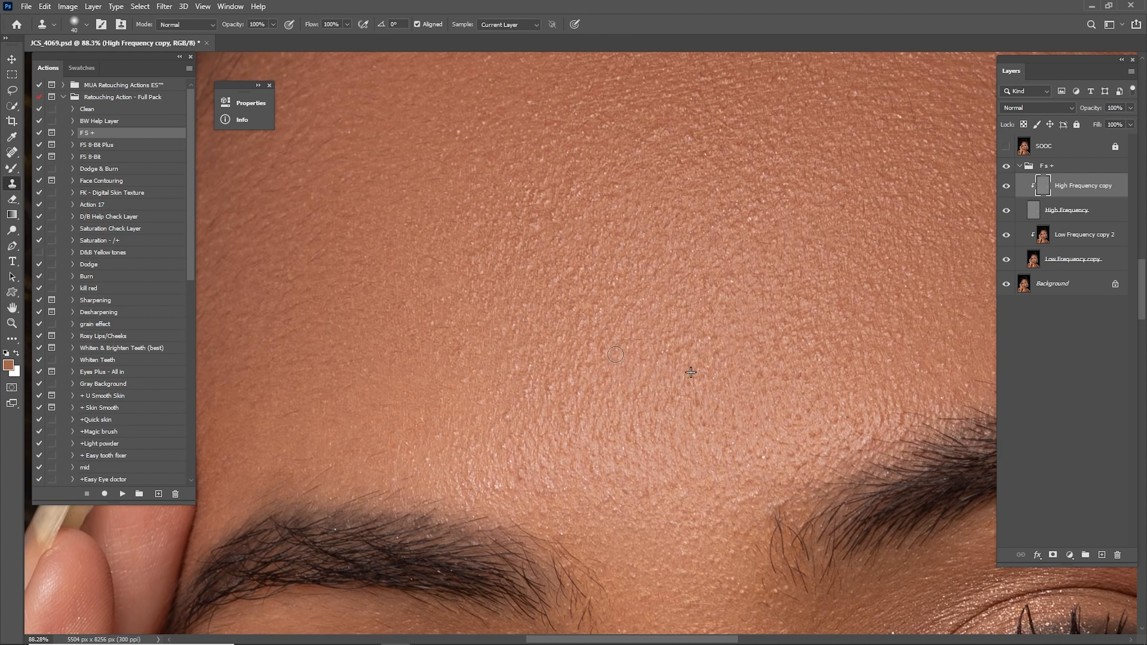
drag(524, 430, 672, 387)
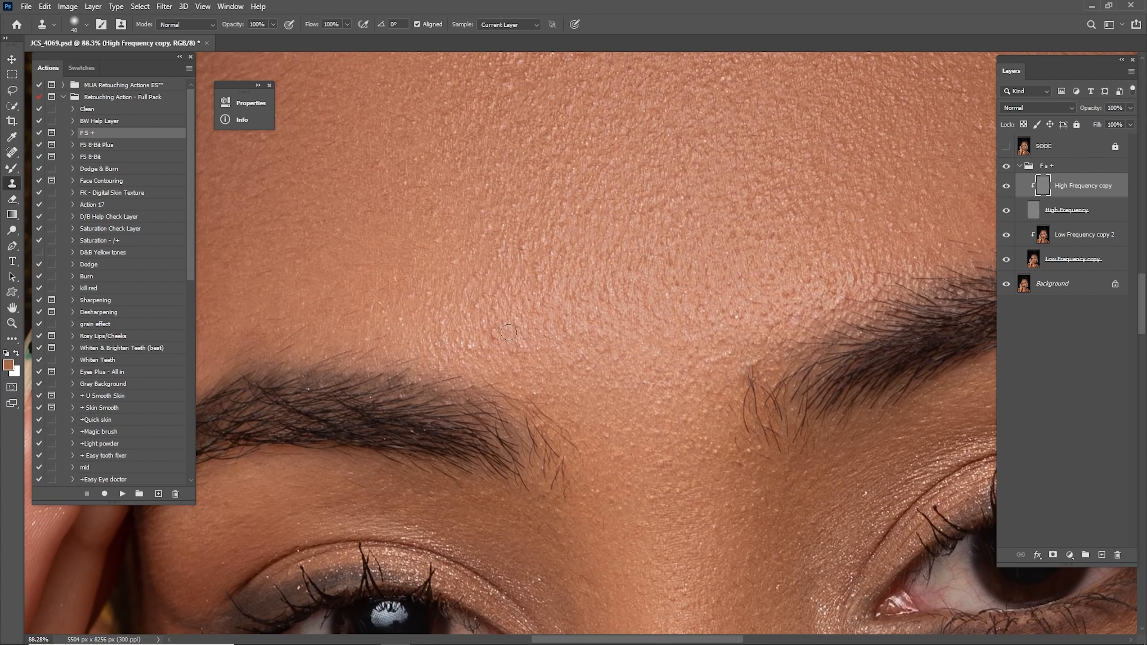
drag(648, 333, 530, 328)
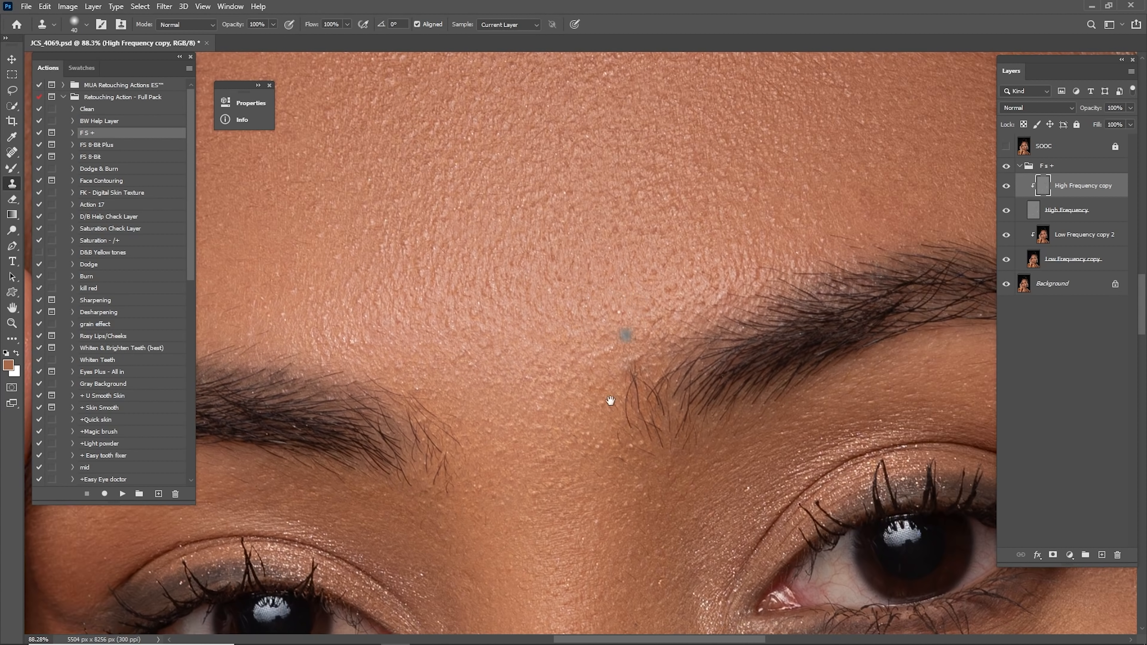
- Clone smoother texture onto the nose bridge and over the creases under the eye on the raised-hand side
mouse_move(609, 602)
mouse_down()
mouse_move(602, 377)
mouse_move(615, 341)
mouse_up()
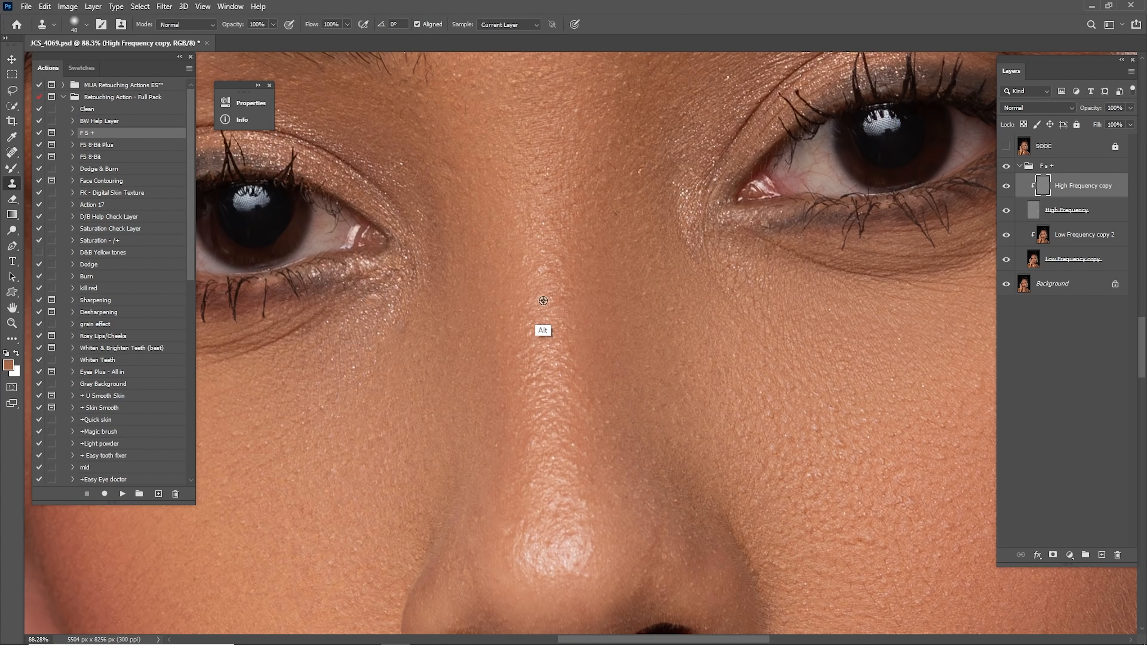
drag(492, 325, 670, 289)
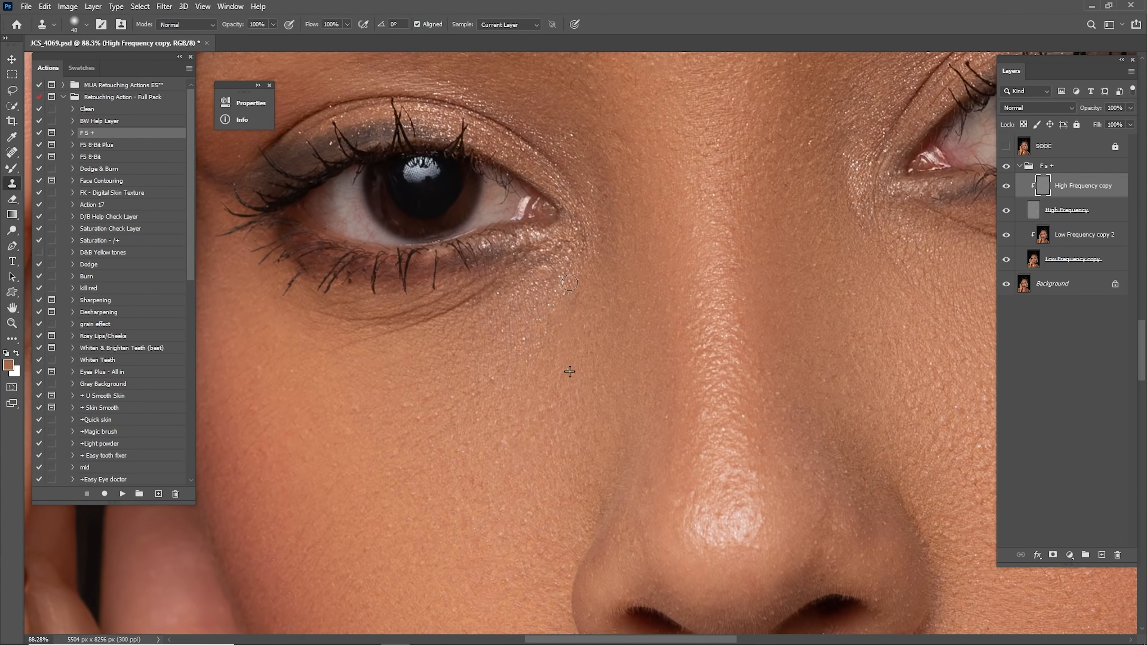
drag(455, 346, 659, 324)
alt+click(677, 298)
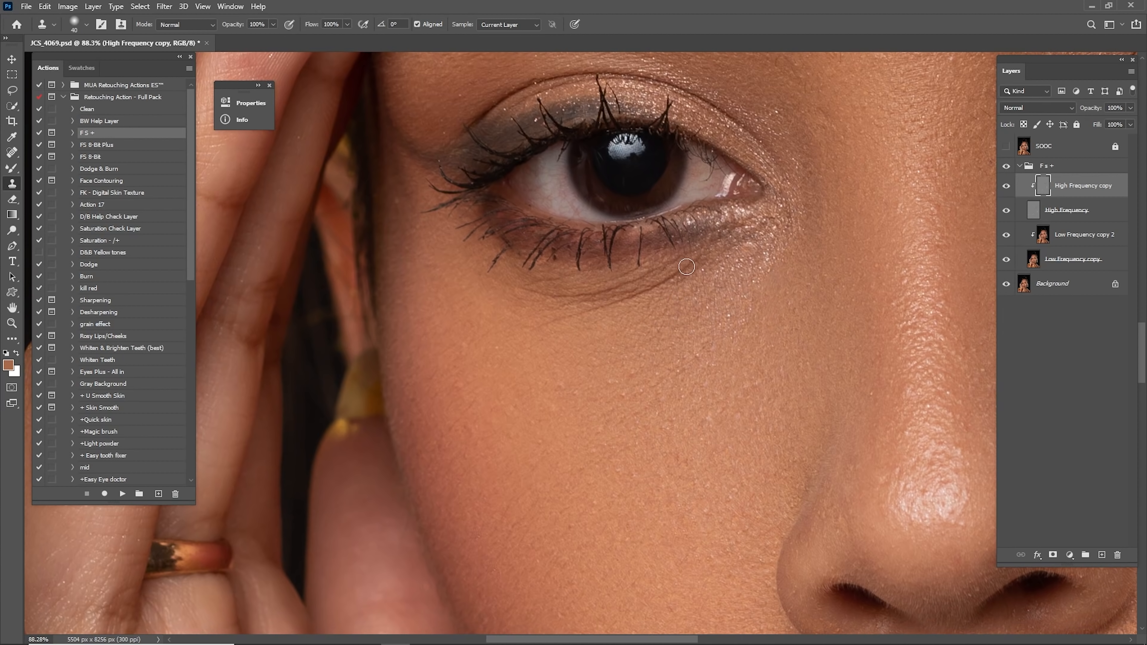
mouse_move(662, 283)
mouse_down()
mouse_move(545, 319)
mouse_move(658, 274)
mouse_move(549, 297)
mouse_move(518, 281)
mouse_up()
alt+click(648, 309)
alt+click(709, 309)
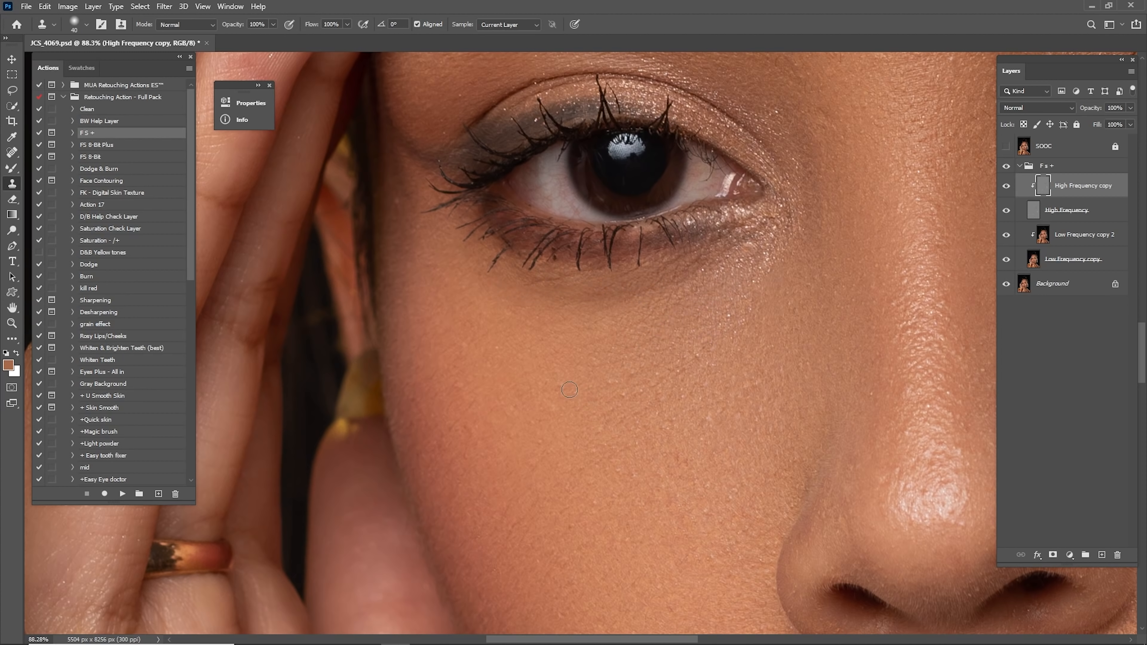
- Clone clean skin texture over the raised-hand side cheek beside the nose and the area above the upper lip
mouse_move(650, 419)
mouse_down()
mouse_move(588, 338)
mouse_move(601, 312)
mouse_up()
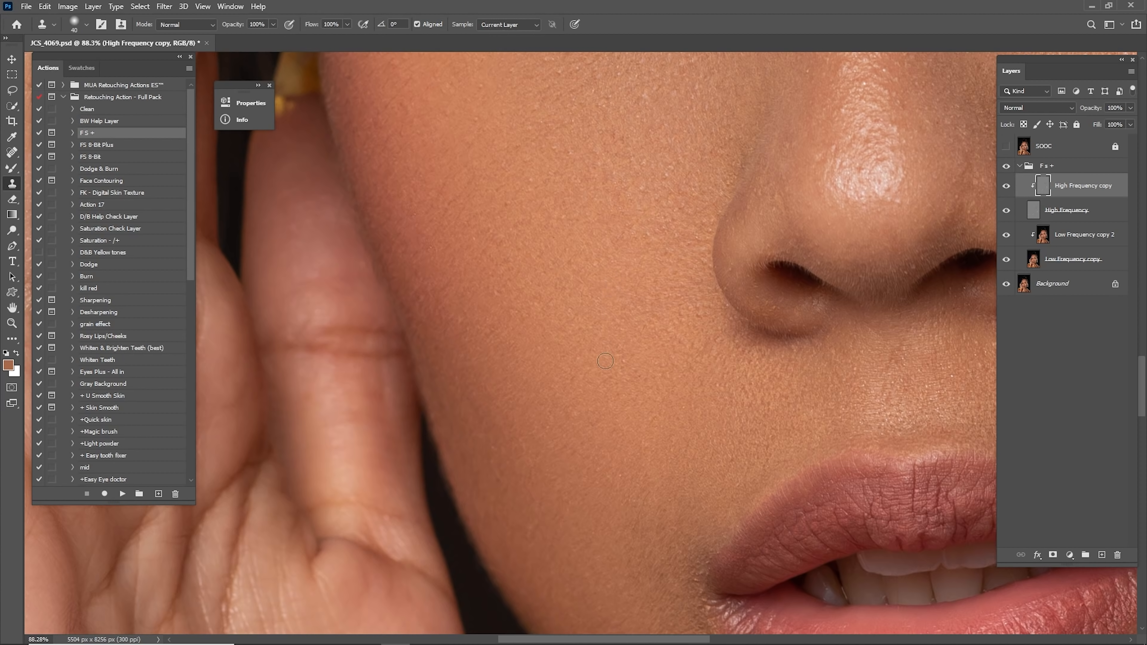
drag(688, 343, 586, 359)
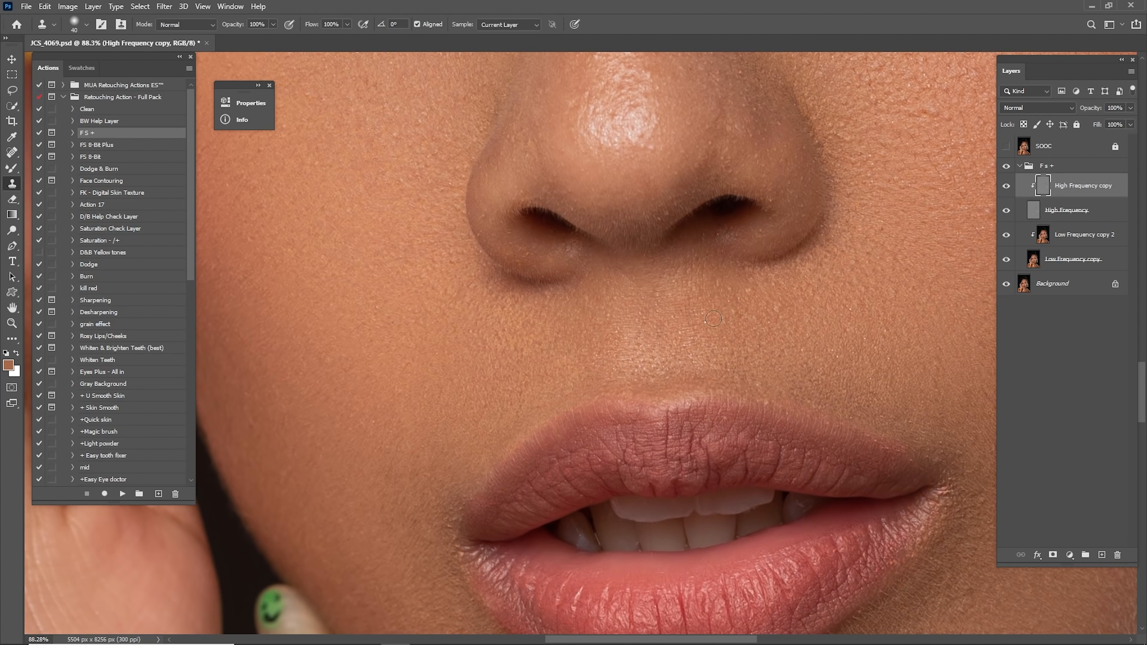
- Clone clean skin texture over the blemishes on the cheek beside the nose and below the eye on the High Frequency copy layer
mouse_move(929, 310)
mouse_down()
mouse_move(701, 284)
mouse_move(611, 407)
mouse_up()
alt+click(627, 348)
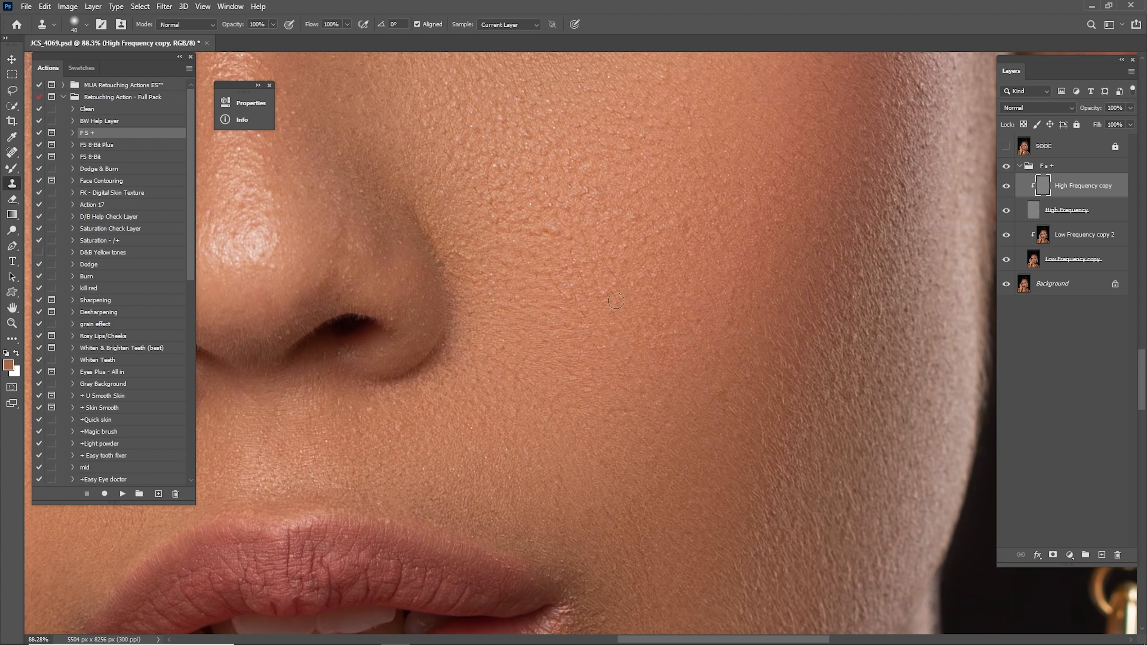
drag(616, 300, 592, 409)
drag(579, 330, 561, 420)
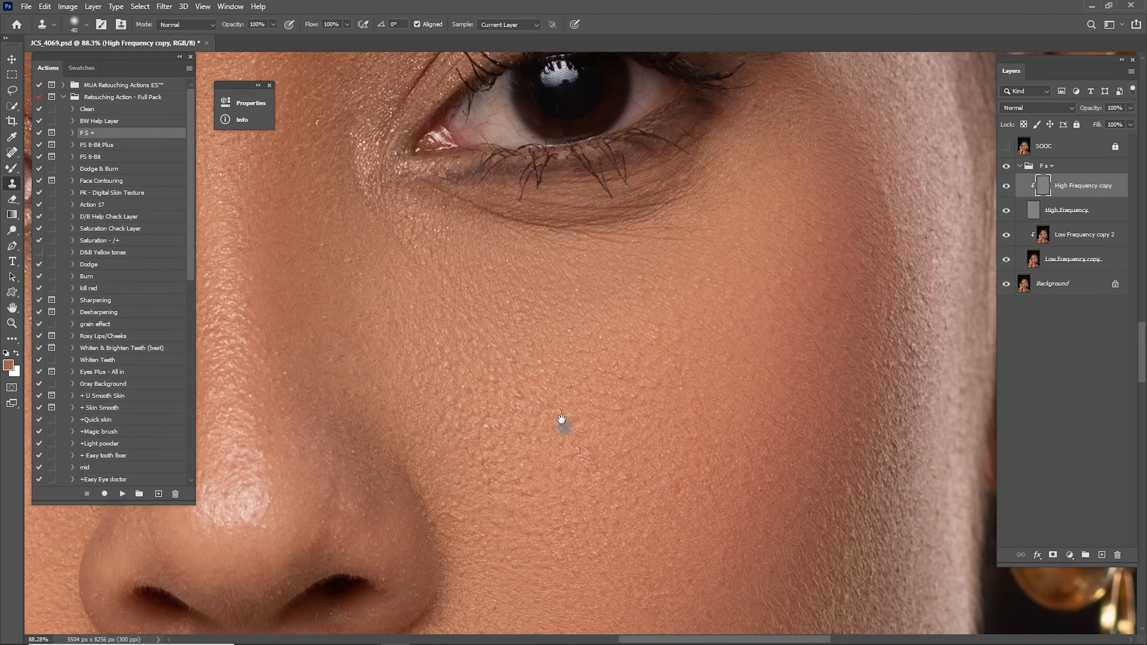
drag(616, 283, 637, 367)
alt+click(572, 343)
drag(563, 308, 625, 317)
alt+click(674, 317)
mouse_move(686, 284)
mouse_down()
mouse_move(604, 305)
mouse_move(593, 333)
mouse_move(673, 324)
mouse_move(719, 338)
mouse_up()
alt+click(512, 320)
- Hide the High Frequency layer and duplicate the Low Frequency copy 2 layer
key(z)
drag(687, 303, 726, 292)
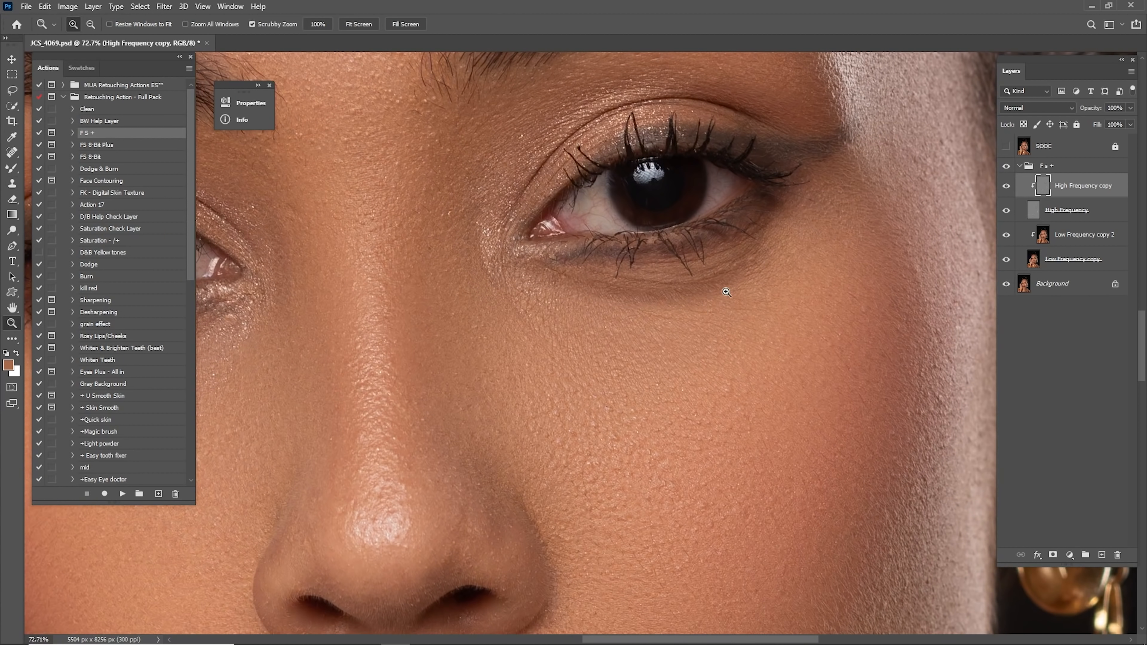
drag(605, 293, 750, 333)
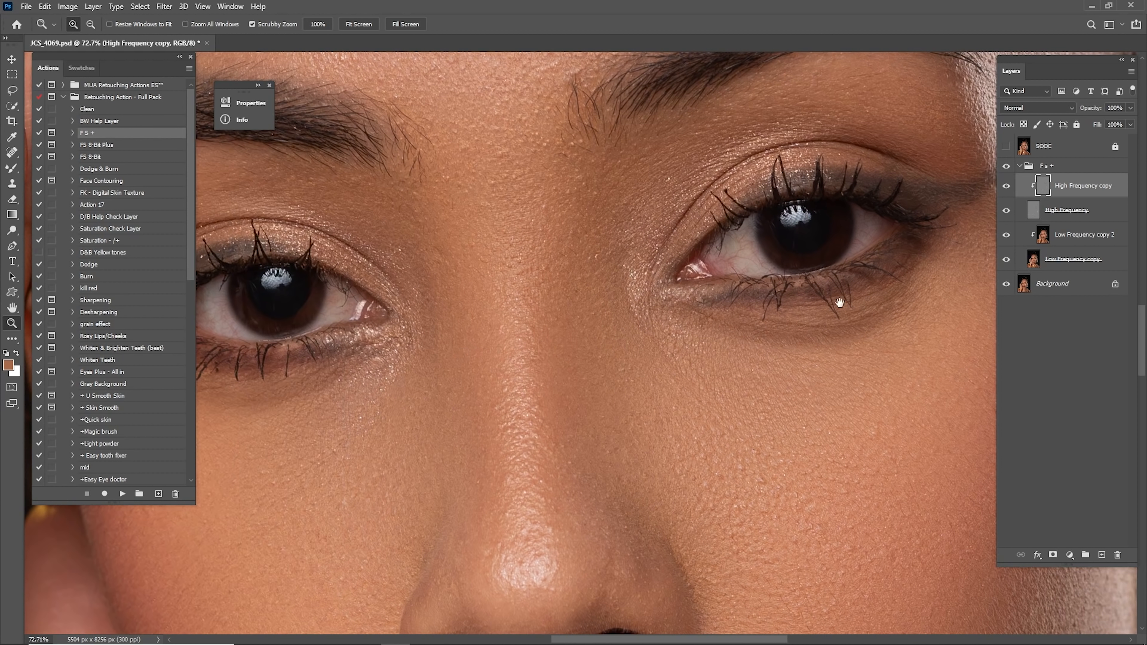
drag(839, 302, 709, 372)
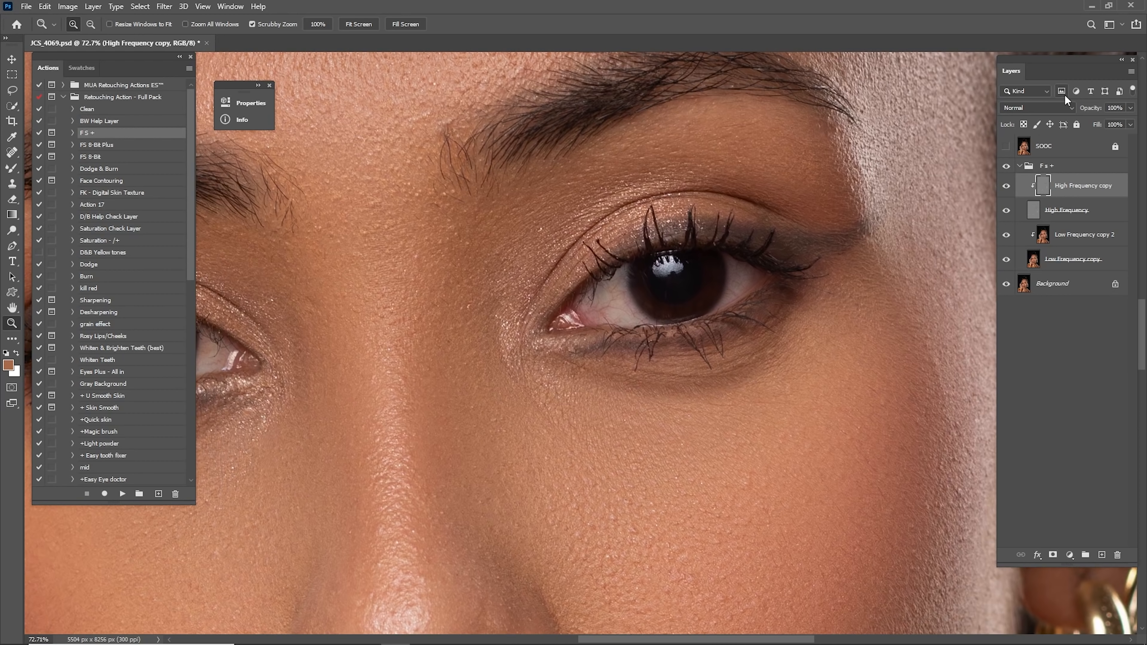
click(1005, 210)
click(1019, 234)
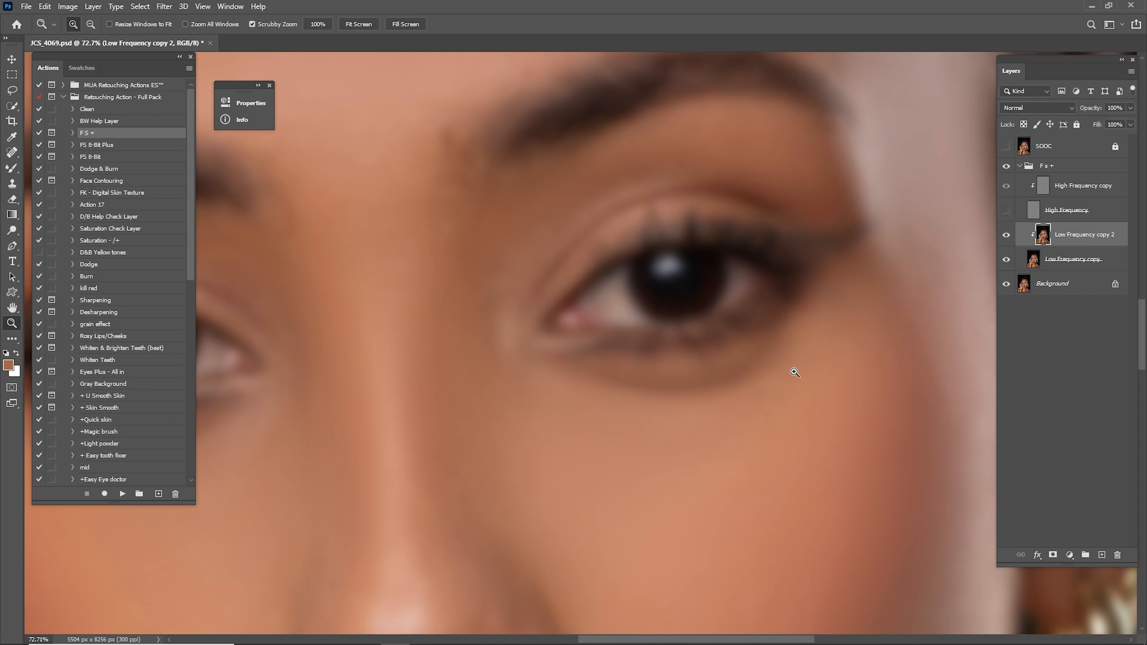
drag(795, 372, 908, 329)
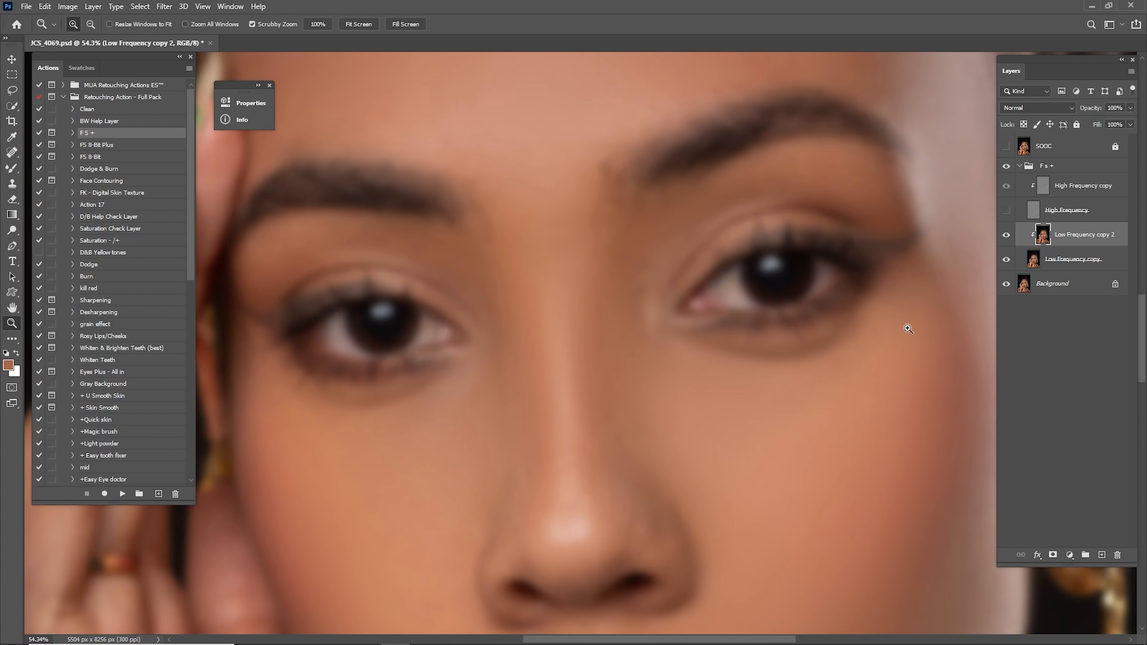
drag(1080, 240, 1102, 554)
- Blend the skin tones under both eyes on Low Frequency copy 3 with a 400 px Mixer Brush and show the High Frequency layer again
key(b)
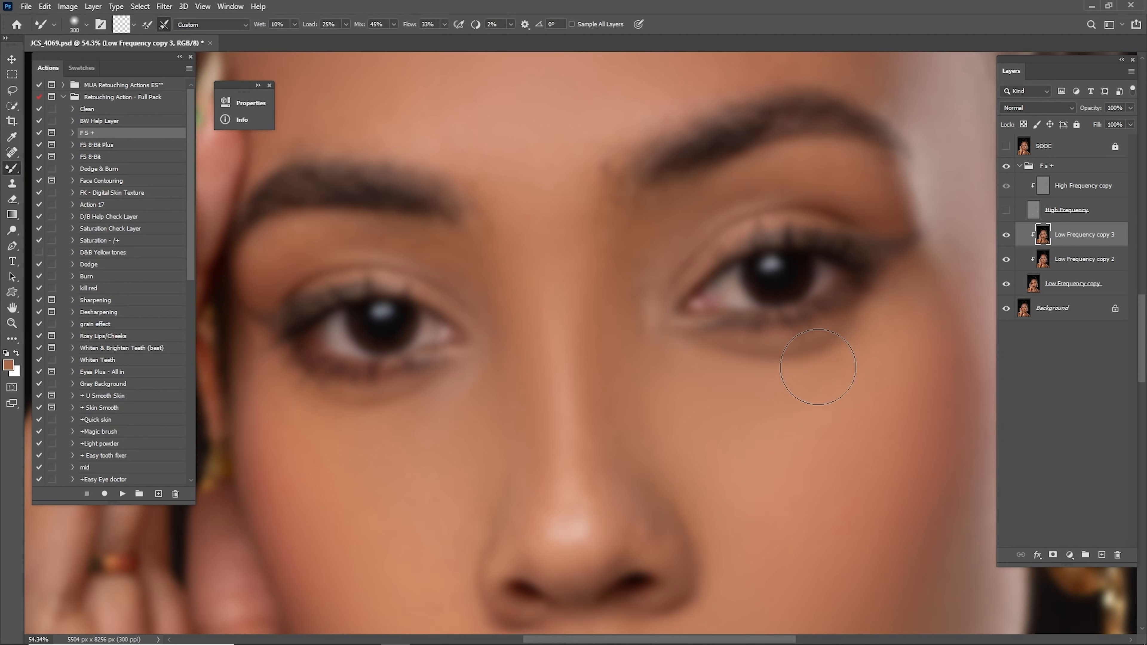
key(0)
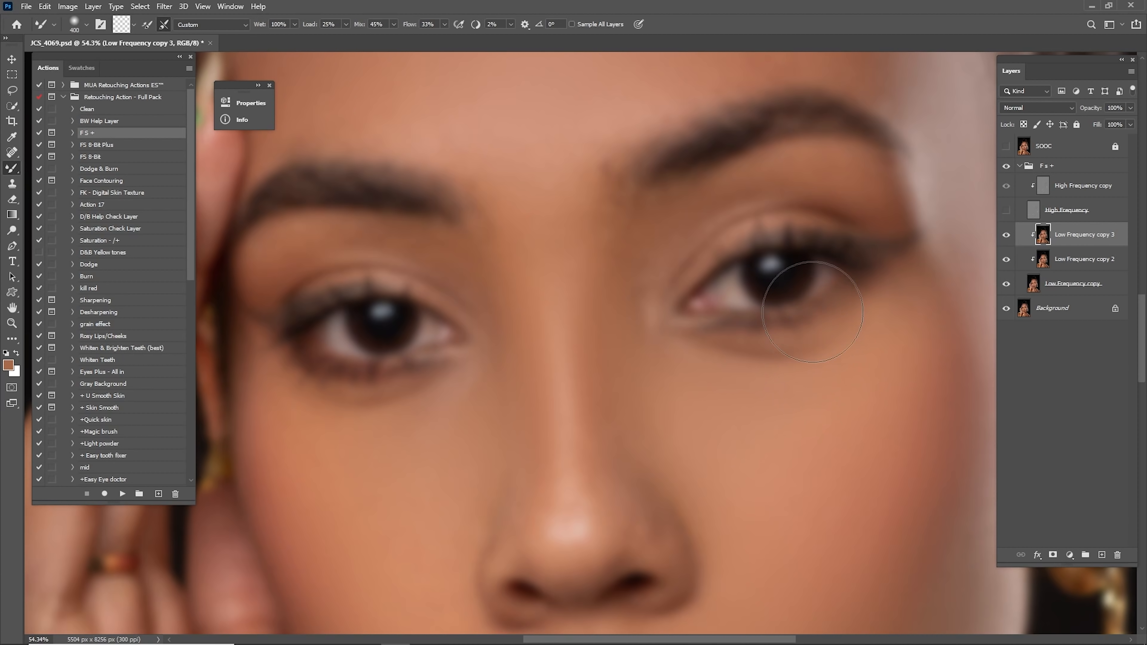
key(bracketright)
mouse_move(780, 331)
mouse_down()
mouse_move(776, 434)
mouse_move(710, 306)
mouse_move(725, 336)
mouse_move(813, 389)
mouse_move(773, 422)
mouse_up()
drag(594, 365, 645, 335)
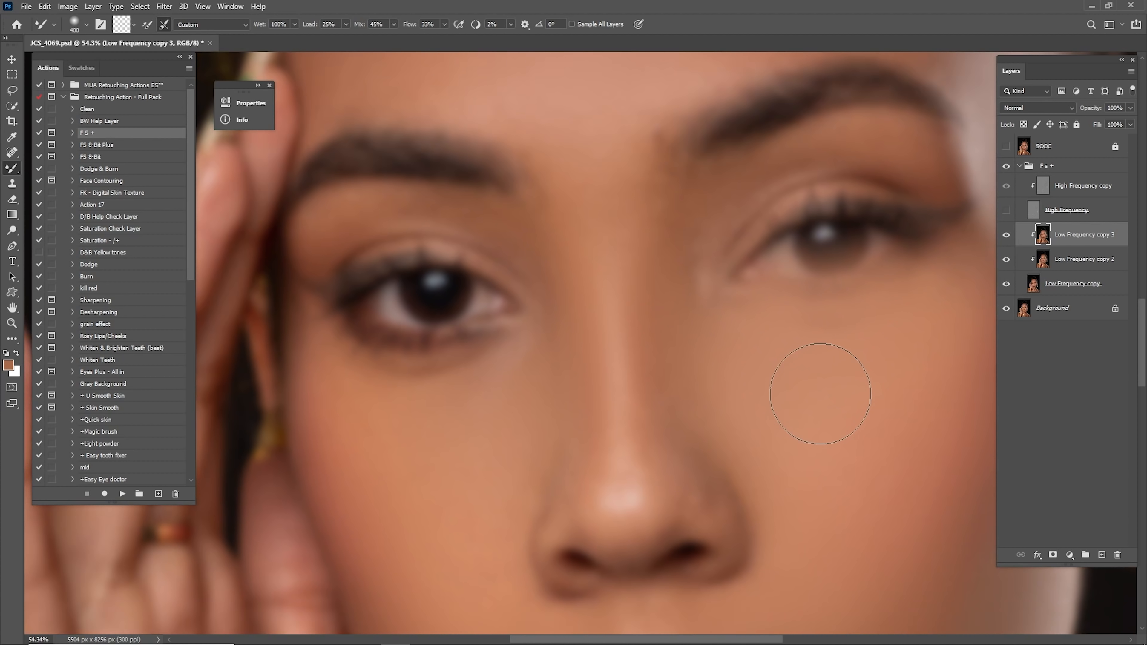
mouse_move(489, 351)
mouse_down()
mouse_move(584, 366)
mouse_move(501, 334)
mouse_move(525, 437)
mouse_move(456, 345)
mouse_move(517, 441)
mouse_move(569, 348)
mouse_move(527, 450)
mouse_move(599, 367)
mouse_up()
key(bracketleft)
key(bracketright)
drag(895, 398, 663, 343)
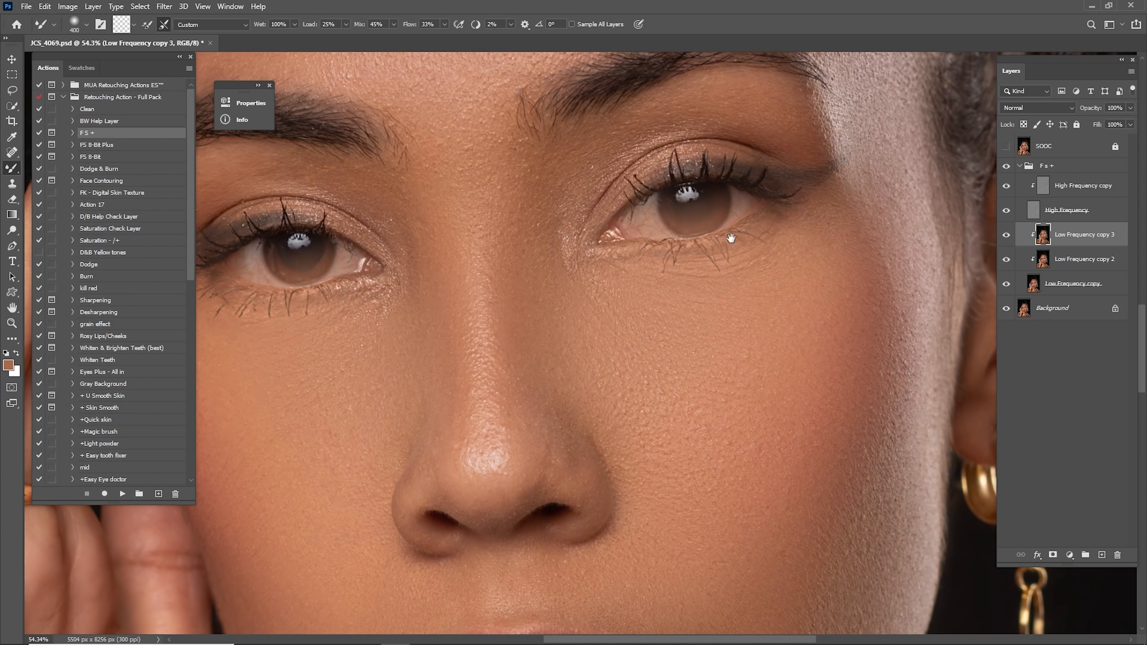
- Add a layer mask to Low Frequency copy 3 and invert it to black
drag(731, 239, 795, 342)
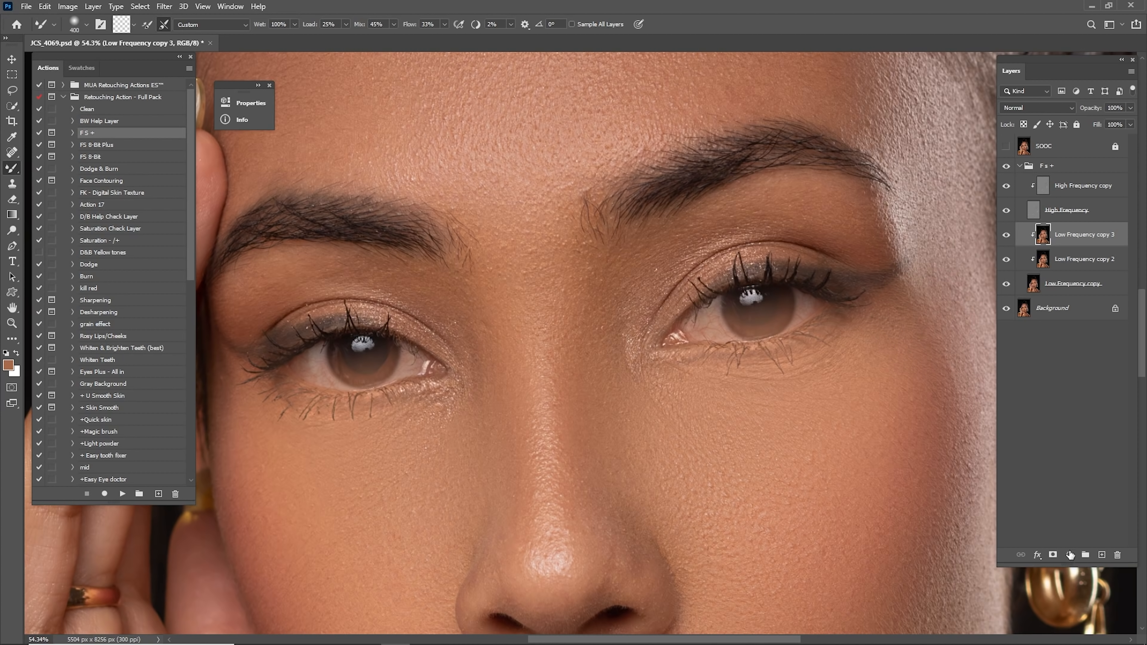
click(1052, 554)
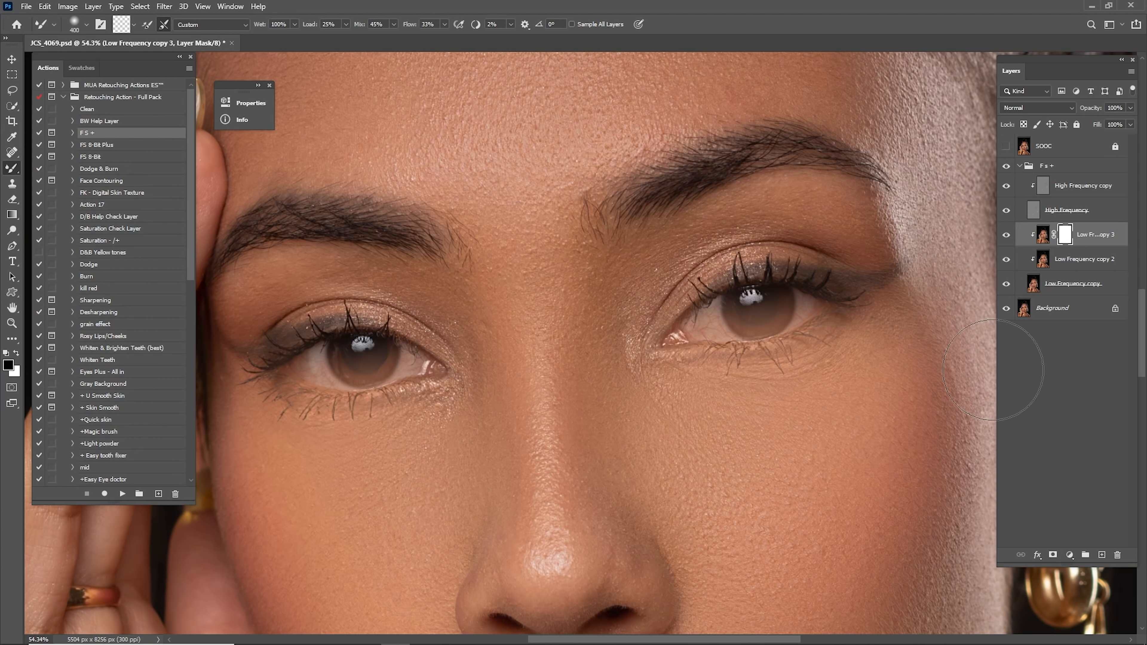
key(ctrl+i)
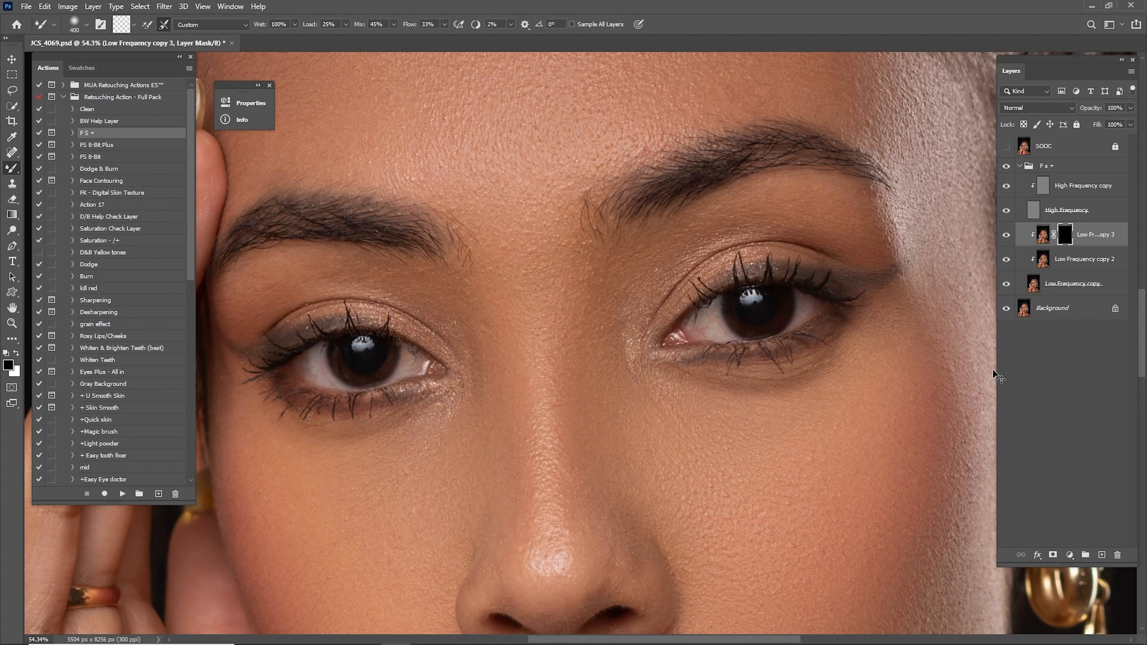
- Reveal the smoothing under both eyes by painting white on the Low Frequency copy 3 mask with the Brush at 20% opacity
drag(771, 348, 677, 266)
key(x)
key(shift+b)
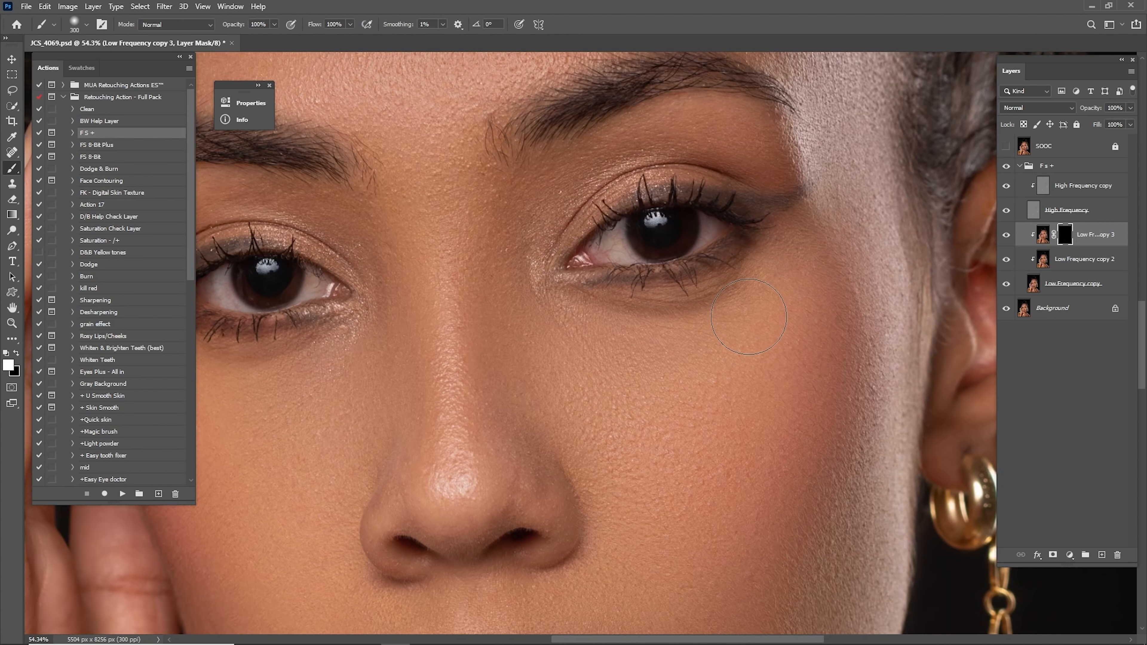
text(2)
key(bracketright)
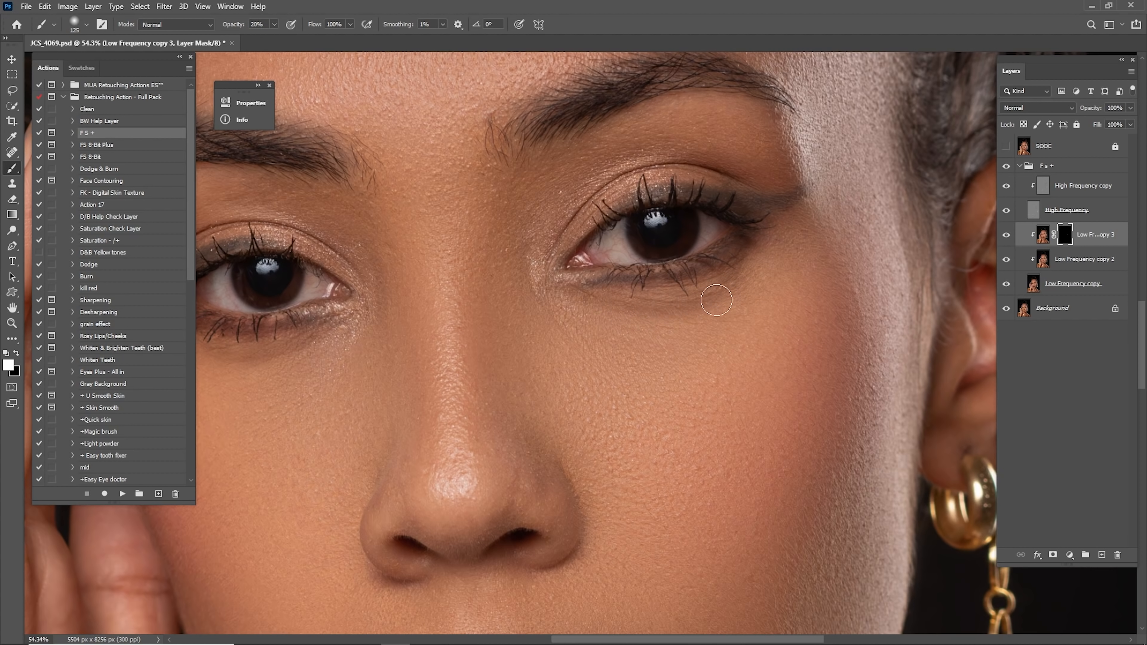
drag(315, 337, 674, 283)
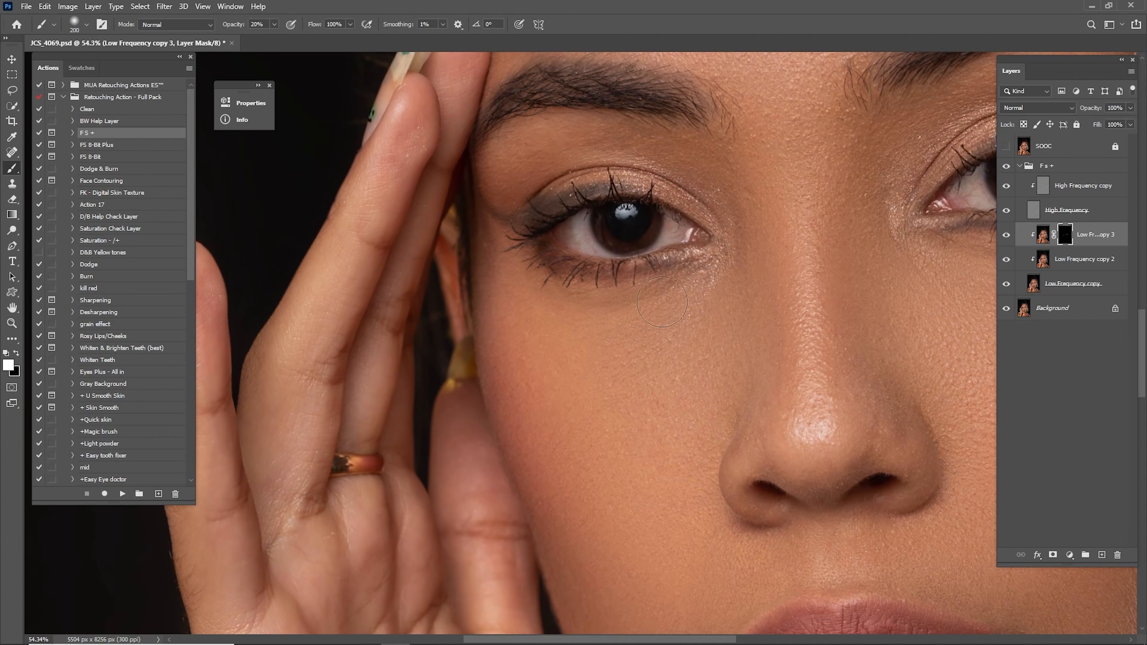
drag(782, 303, 475, 297)
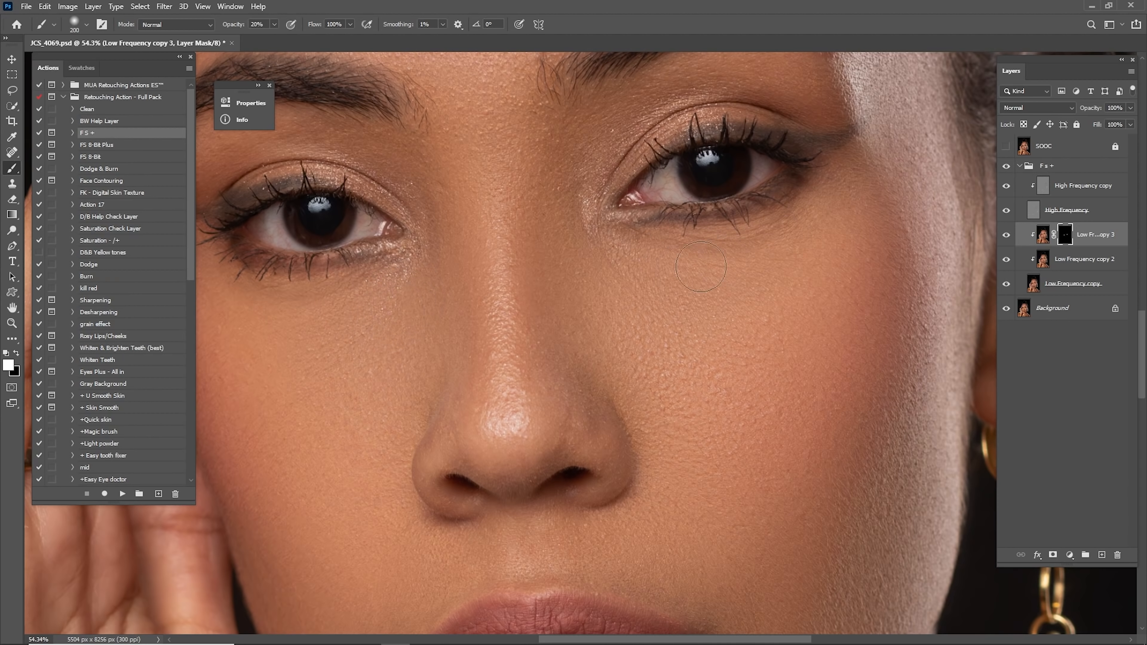
- Compare the portrait with and without Low Frequency copy 3 and examine the skin around both eyes up close
key(ctrl+0)
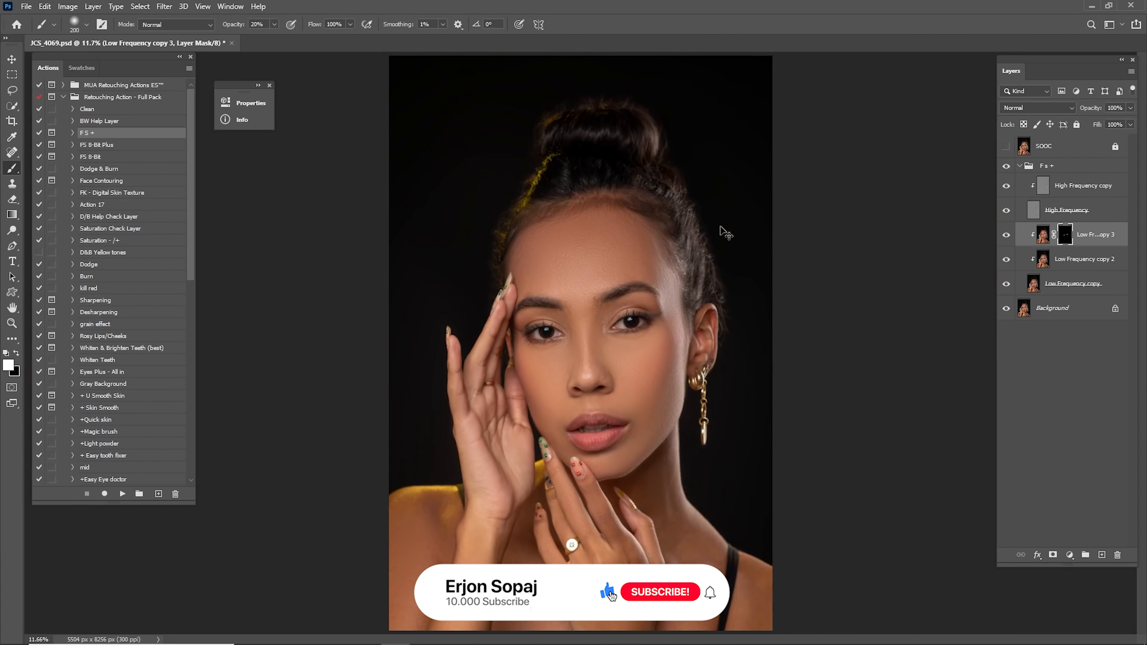
click(1007, 236)
click(1006, 236)
click(1008, 237)
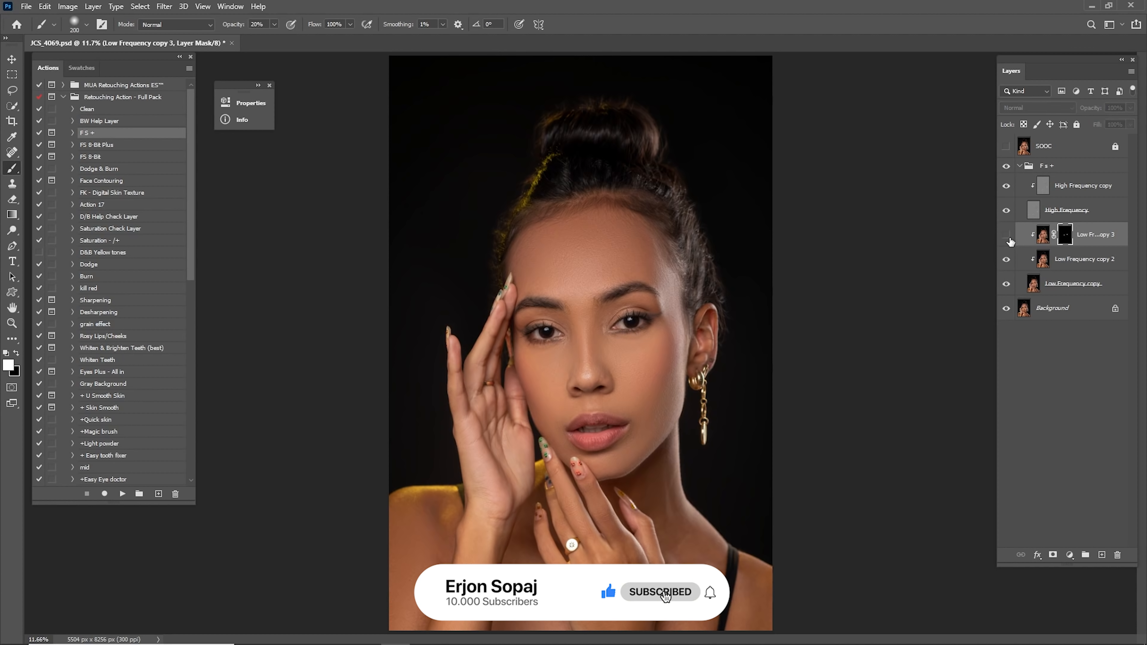
click(1008, 238)
key(z)
drag(533, 336, 633, 374)
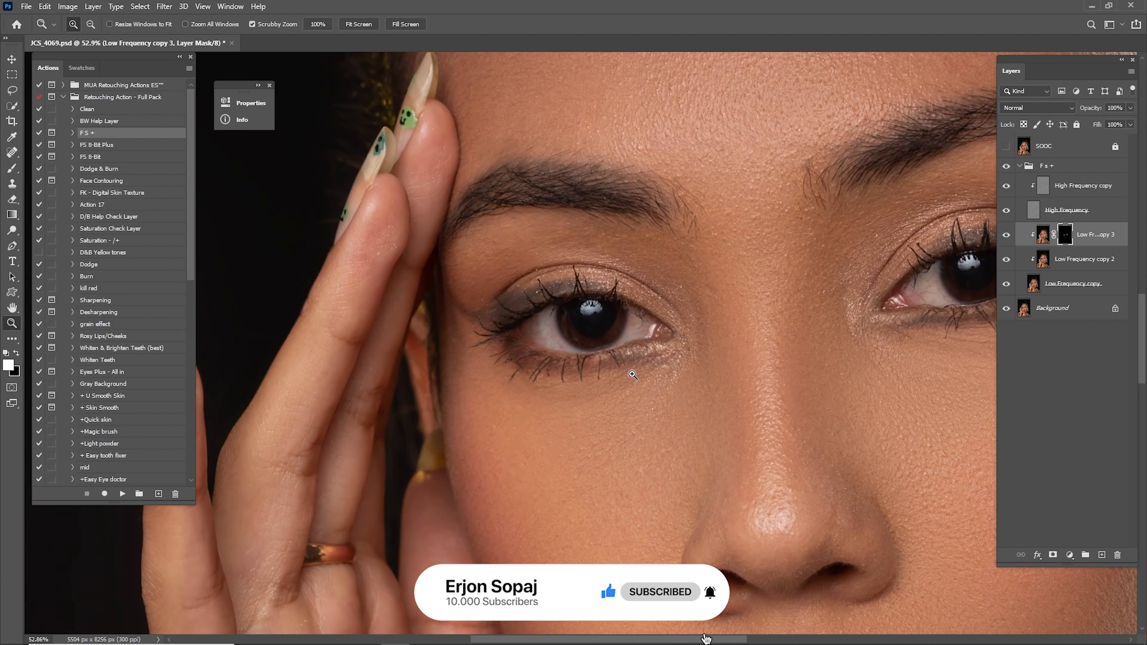
drag(784, 342, 607, 320)
drag(868, 282, 773, 331)
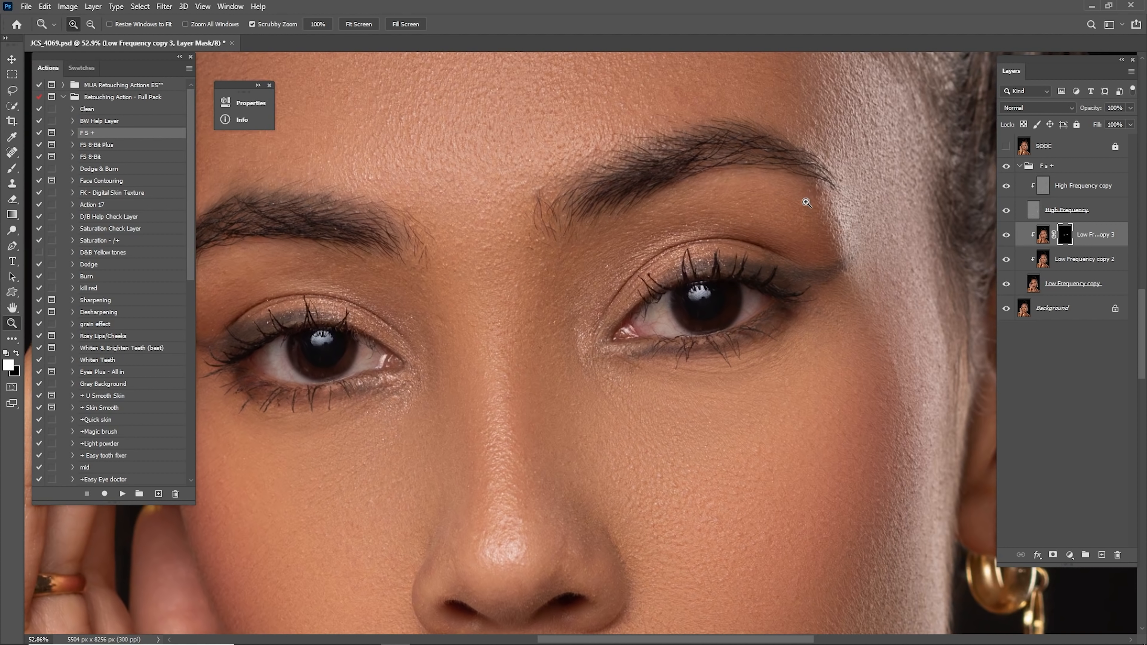
key(ctrl+0)
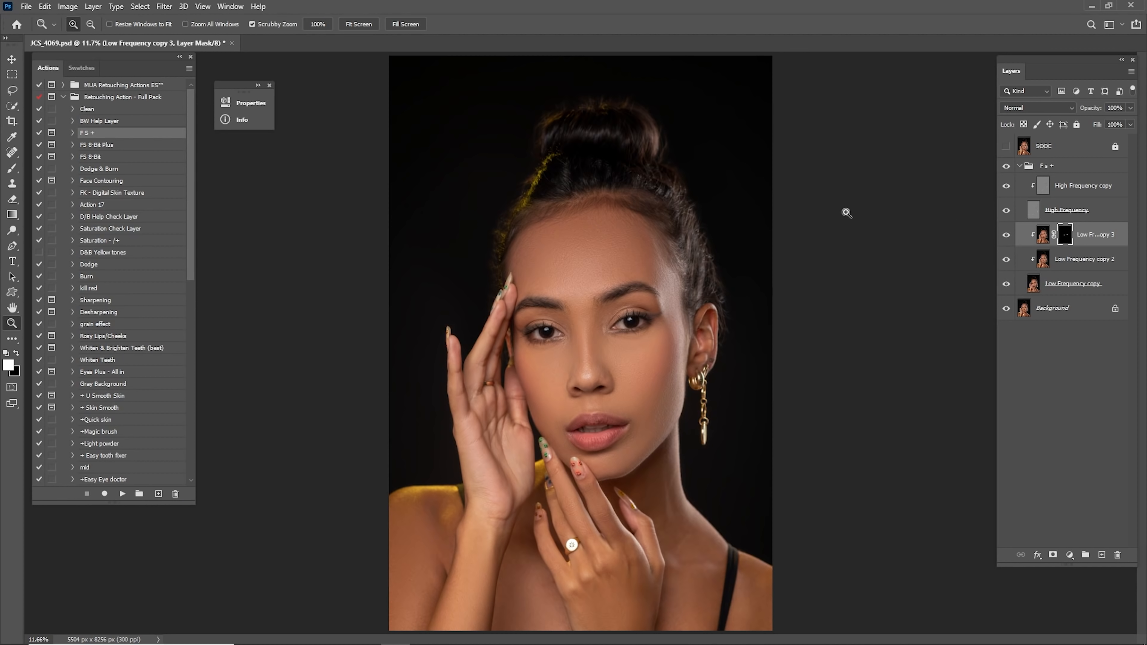
- Clone clean skin texture over the spots on the forehead on the High Frequency copy layer
click(1102, 194)
drag(576, 241, 657, 290)
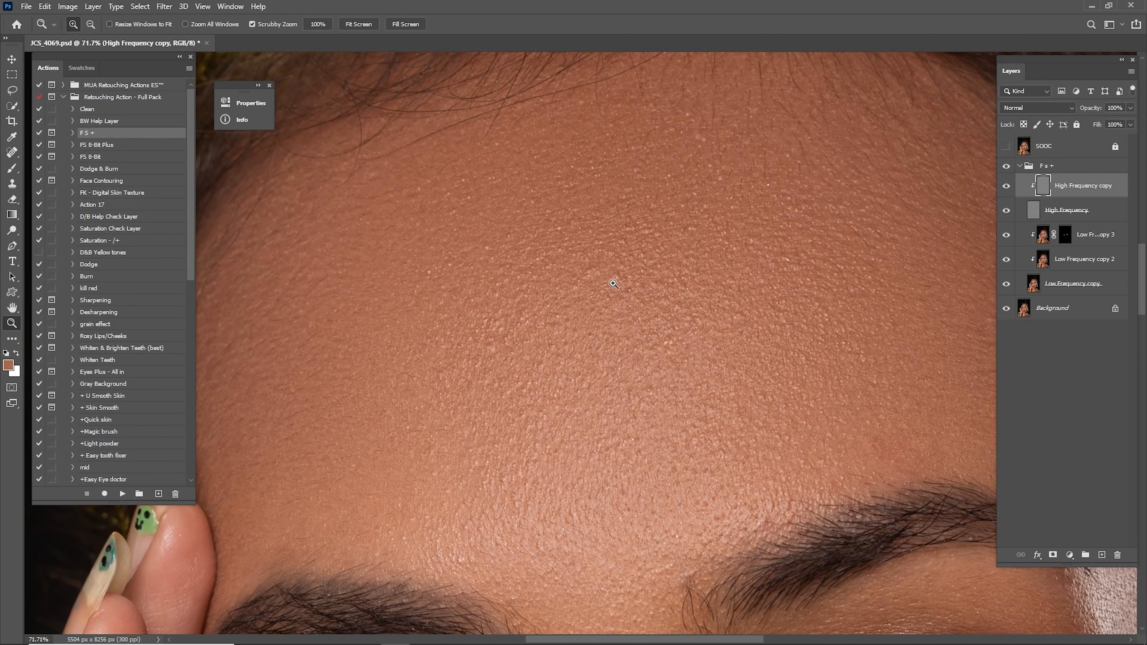
key(s)
alt+click(602, 298)
click(593, 272)
alt+click(619, 286)
click(616, 277)
alt+click(529, 366)
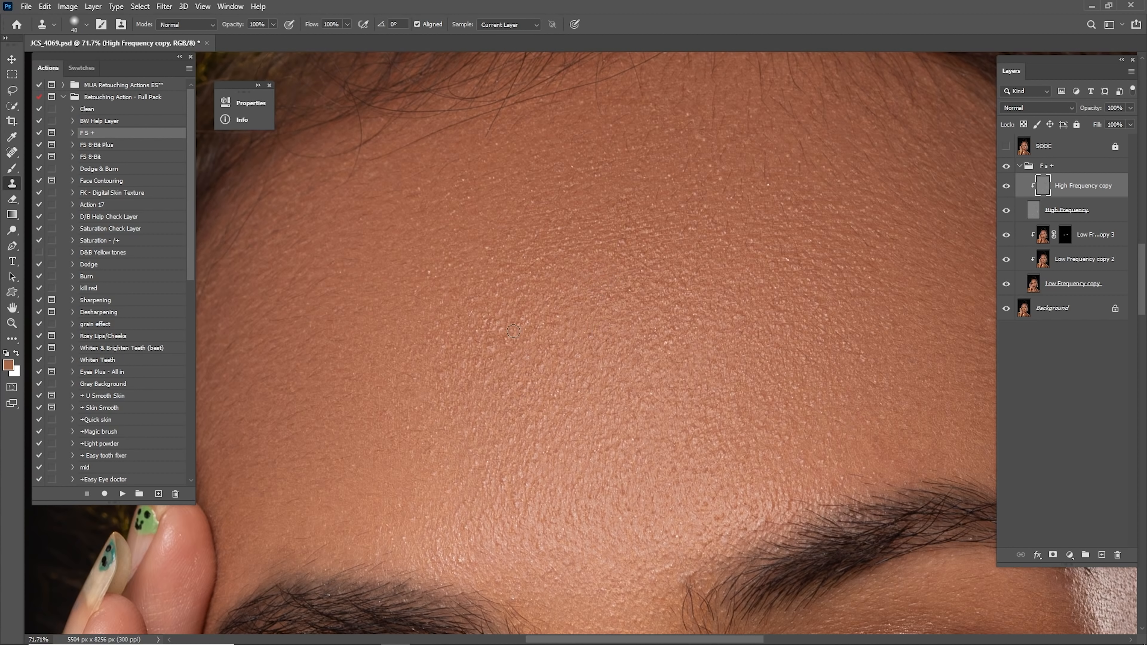
- Clone clean skin texture over the spots on the cheek beside the corner of the mouth on the High Frequency copy layer
drag(618, 348, 506, 112)
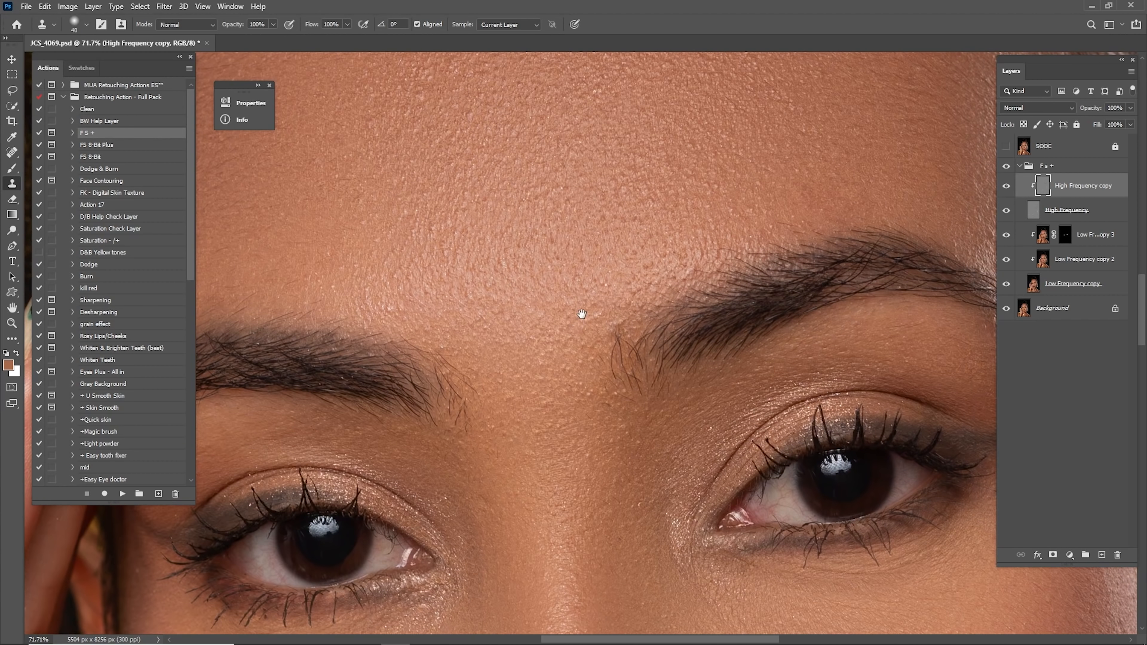
drag(581, 315, 592, 376)
drag(693, 314, 663, 323)
drag(641, 367, 520, 177)
drag(691, 405, 659, 174)
drag(674, 273, 730, 296)
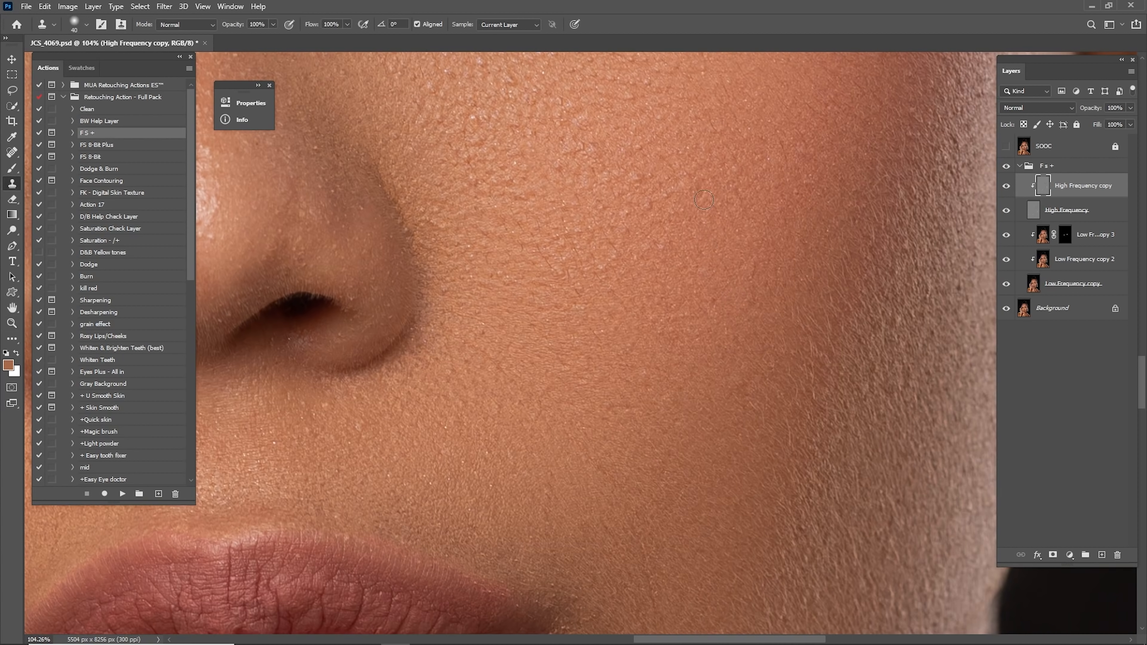
drag(650, 396, 652, 152)
click(666, 367)
alt+click(698, 425)
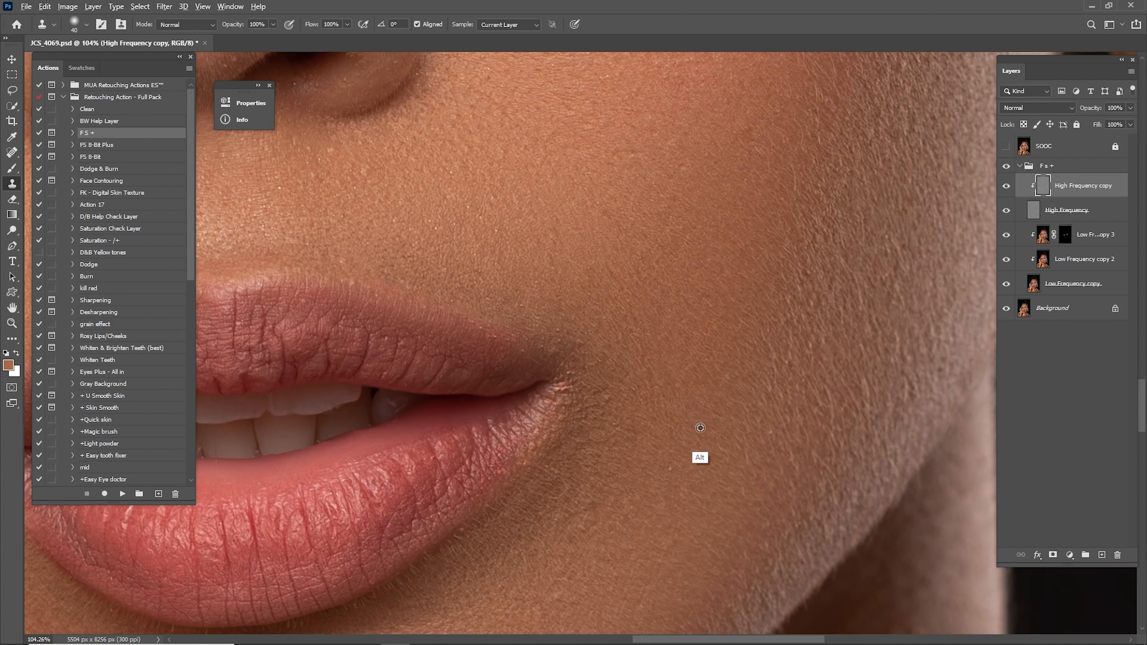
click(667, 476)
- Clone clean skin texture over the blemishes on the chin below the lower lip
drag(670, 479, 720, 294)
mouse_move(717, 298)
mouse_down()
mouse_move(668, 356)
mouse_move(718, 411)
mouse_move(646, 374)
mouse_move(585, 371)
mouse_up()
drag(664, 371, 746, 359)
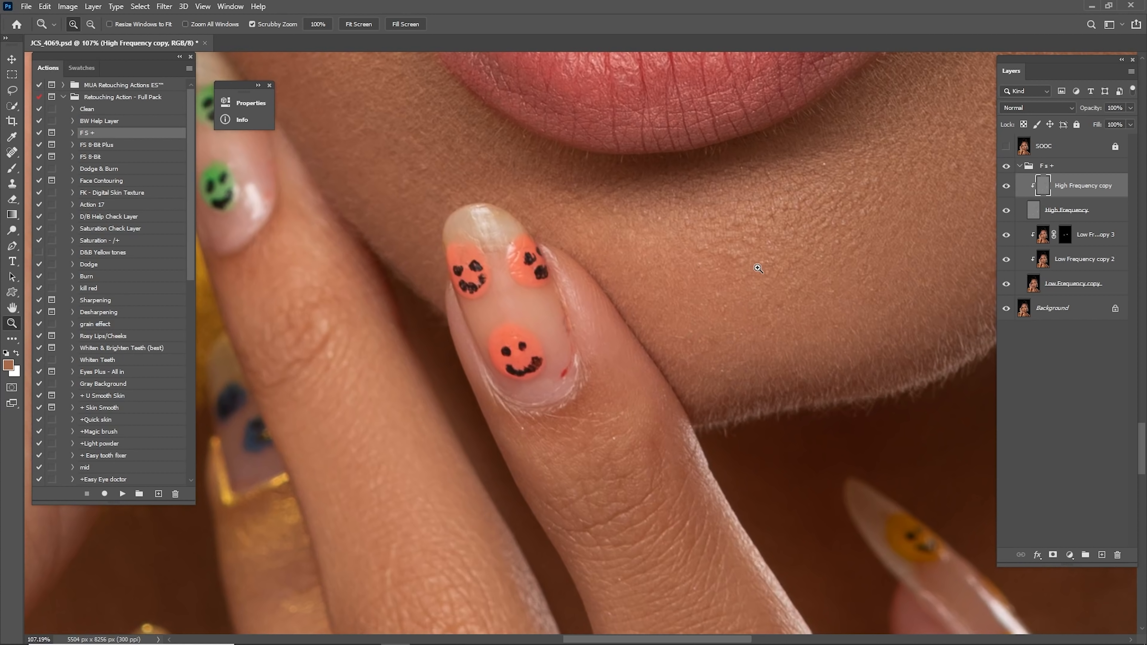
drag(754, 275, 659, 388)
alt+click(616, 411)
click(616, 382)
alt+click(651, 409)
click(627, 379)
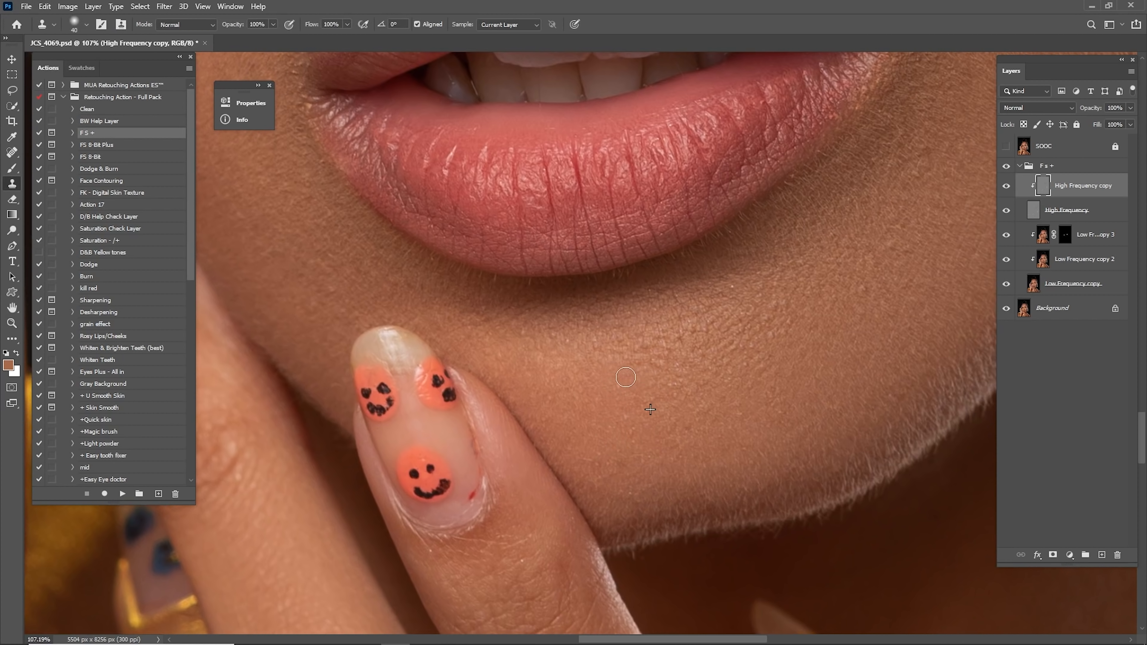
- Collapse the F s + group and compare the whole portrait with and without its retouching
scroll(622, 362, up, 5)
key(ctrl+space)
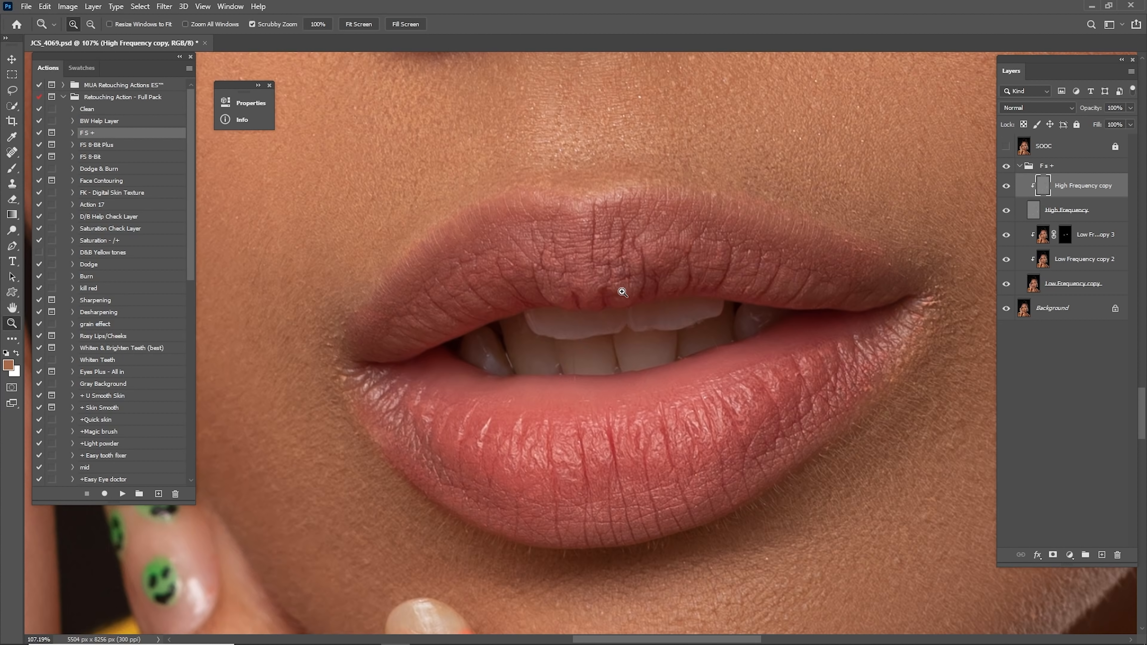
key(ctrl+0)
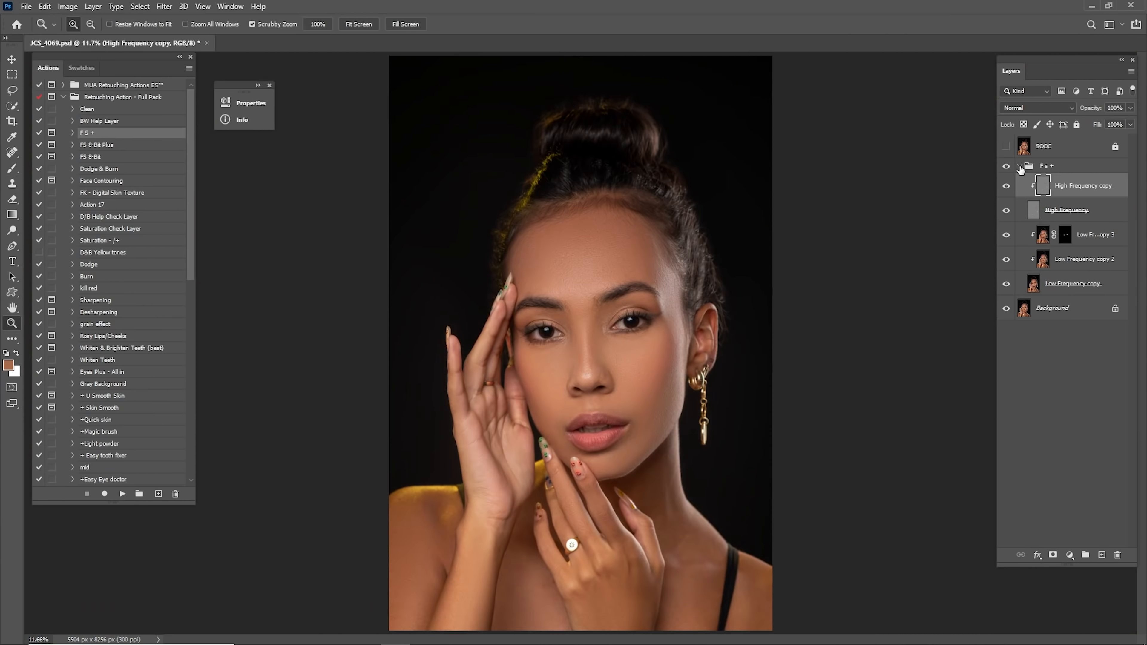
click(1020, 165)
click(1007, 167)
click(1006, 167)
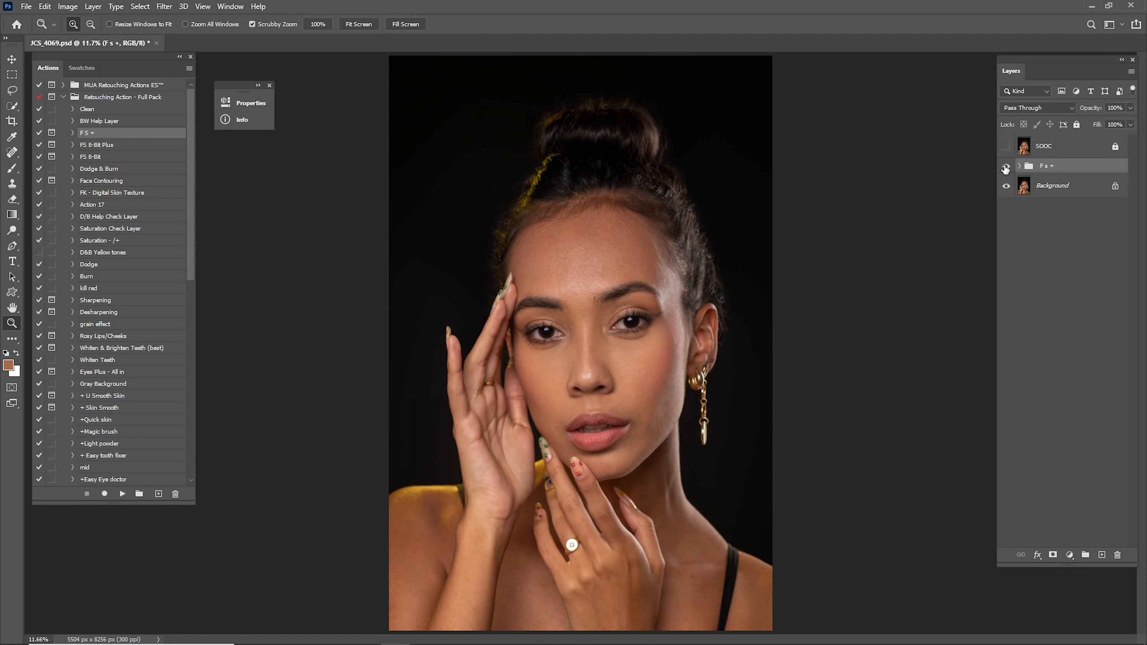
click(1007, 166)
click(1007, 166)
click(1006, 166)
click(1006, 166)
click(1007, 166)
click(1007, 166)
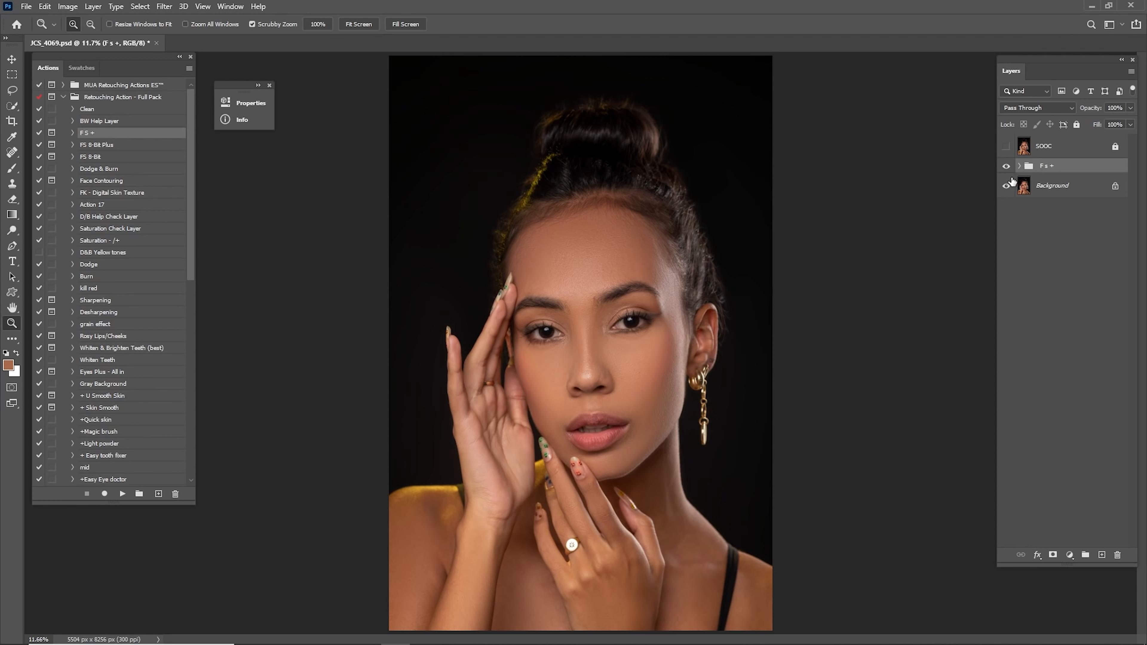
- Run the Dodge and Burn actions to add masked Dodge and Burn groups above the F s + group
click(96, 267)
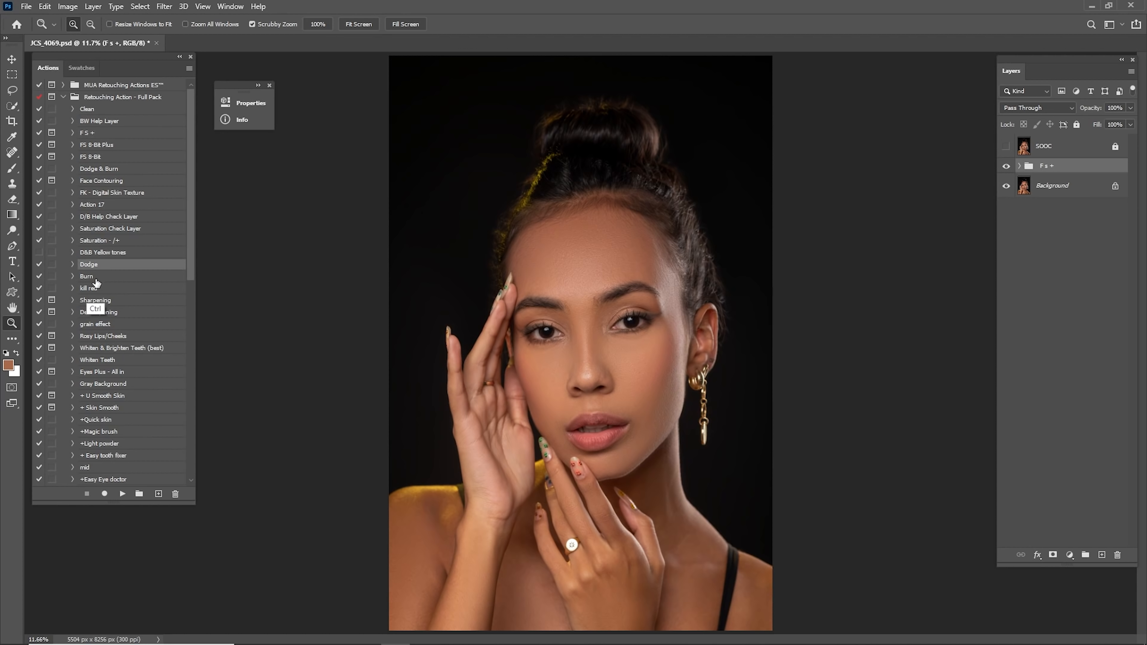
shift+click(96, 278)
click(122, 493)
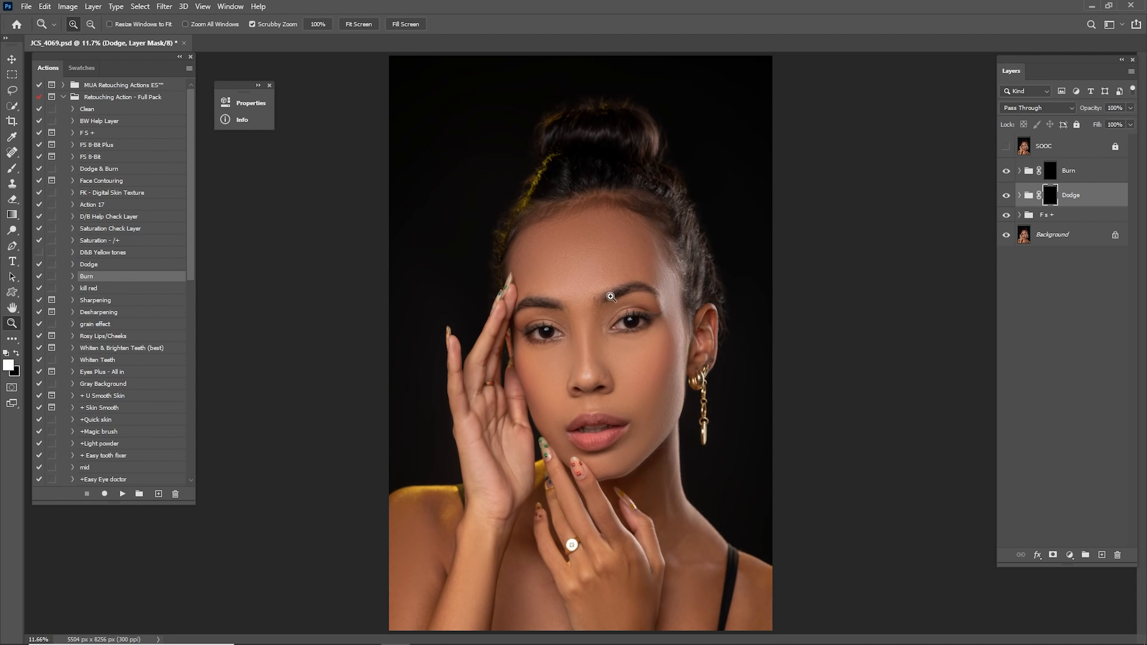
- Brighten the highlights of the face by painting white on the Dodge mask with a 600 px brush at 20% opacity
drag(611, 297, 616, 295)
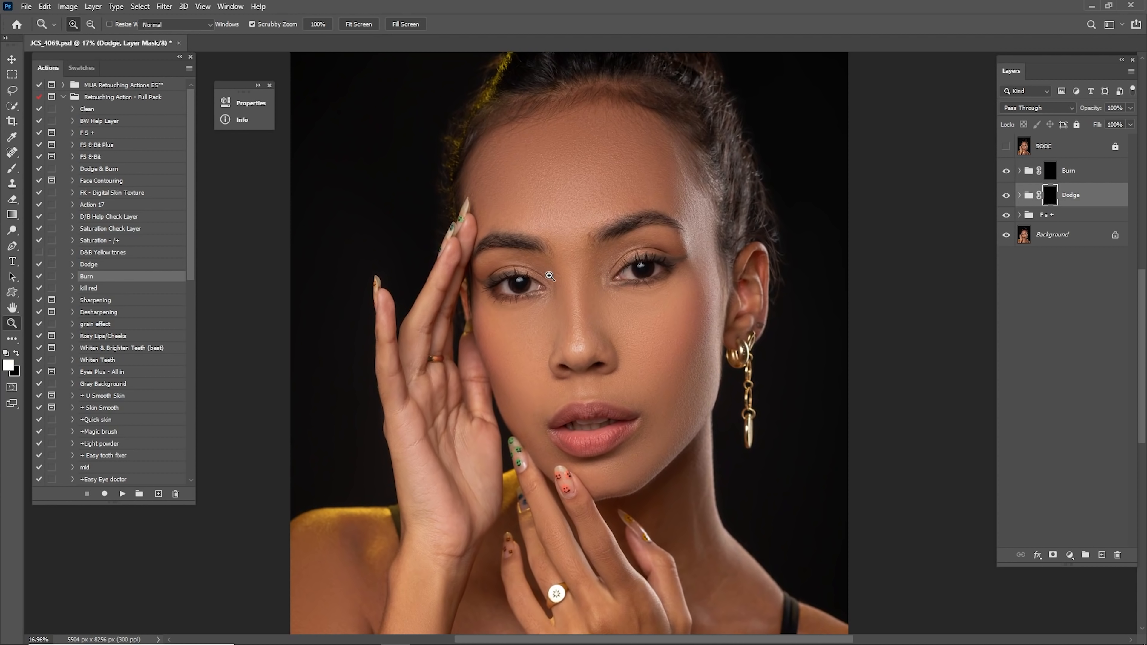
key(b)
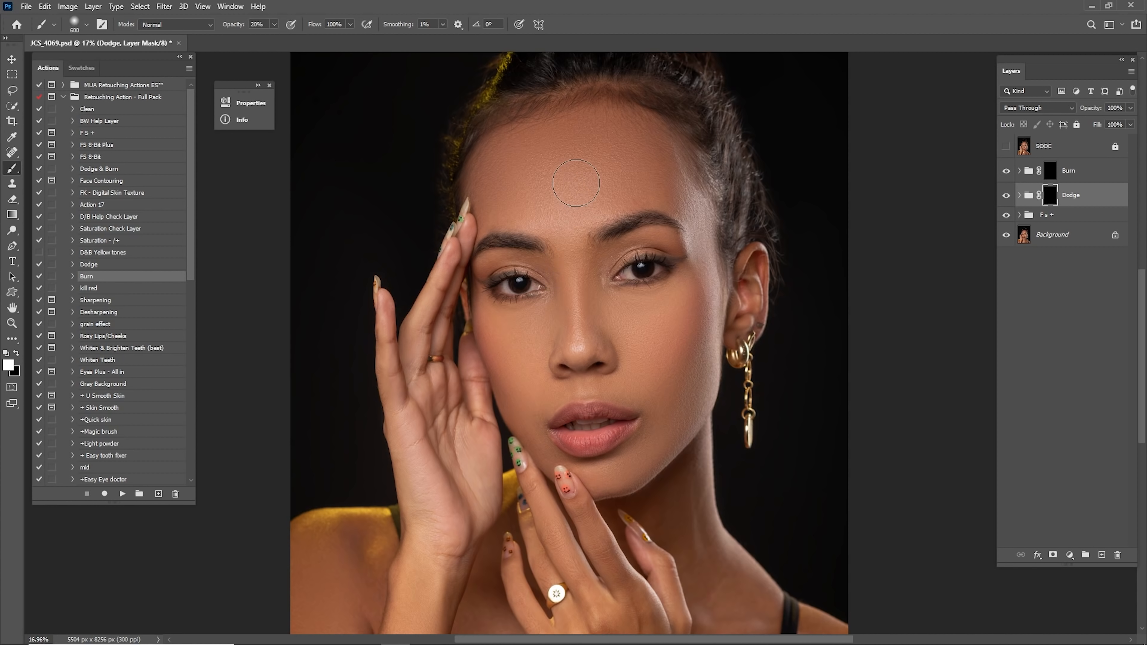
key(bracketleft)
key(bracketright)
key(bracketright)
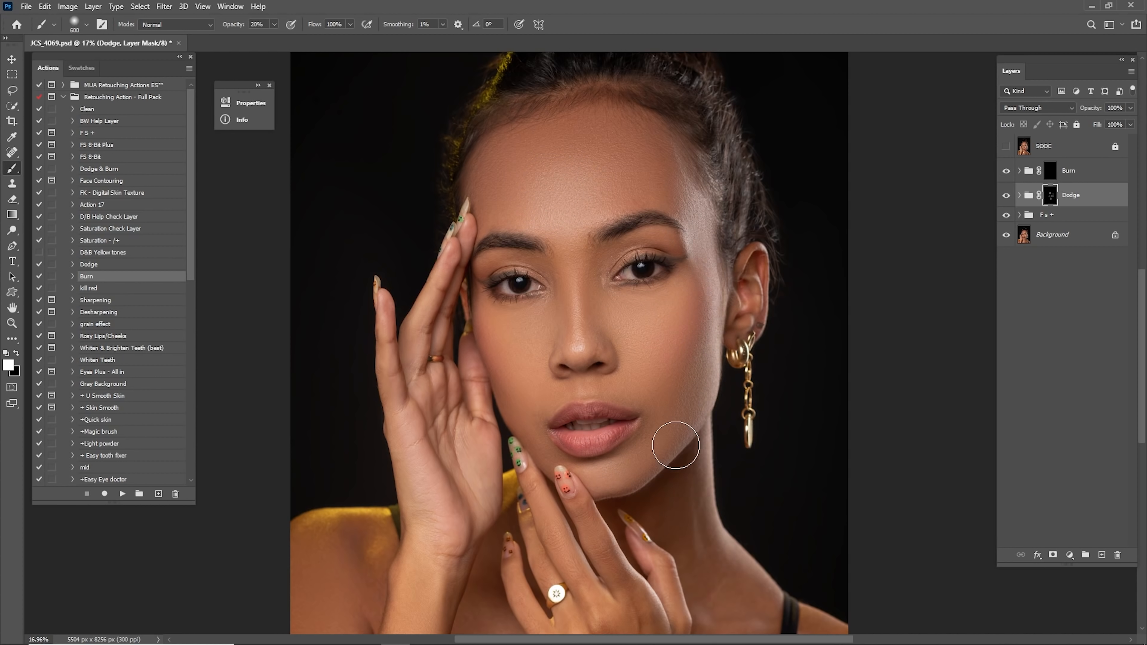
- Brighten the highlights on the hands and the skin below the face on the Dodge mask, varying the brush size
drag(568, 514, 670, 348)
key(bracketleft)
key(bracketleft)
key(bracketleft)
key(bracketleft)
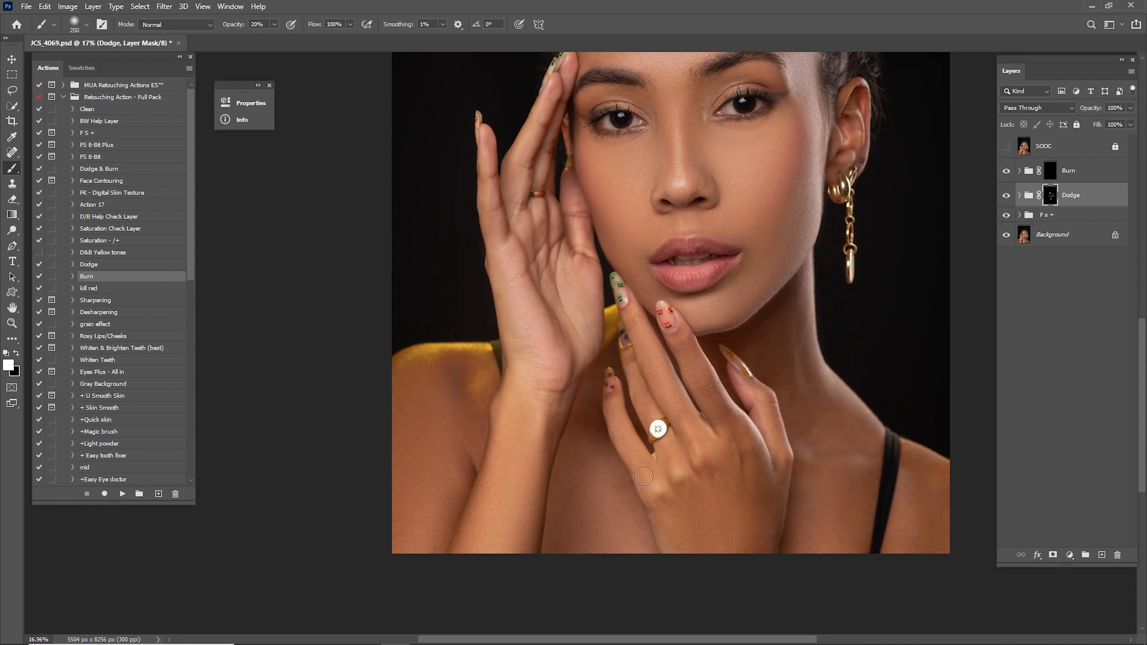
key(bracketright)
key(bracketright)
key(bracketright)
key(bracketright)
key(bracketright)
key(bracketright)
- Paint further brightening over the forehead and centre of the face on the Dodge mask at 20% opacity
drag(658, 242, 591, 495)
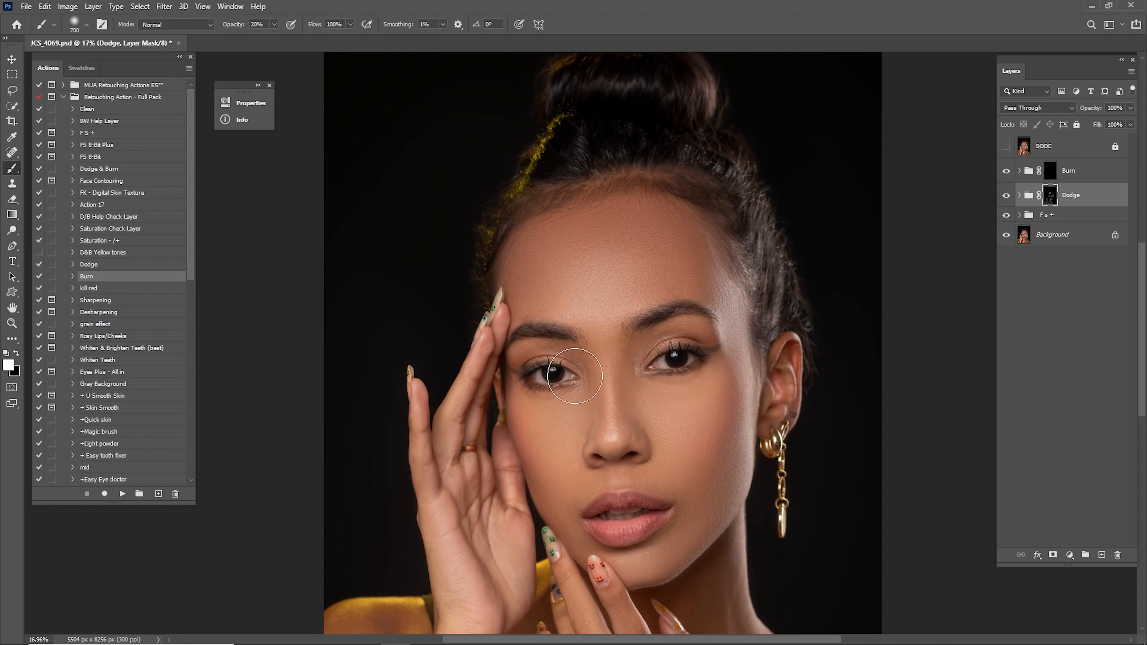
drag(575, 376, 601, 291)
key(bracketleft)
key(bracketleft)
key(bracketleft)
key(bracketleft)
key(bracketleft)
key(bracketleft)
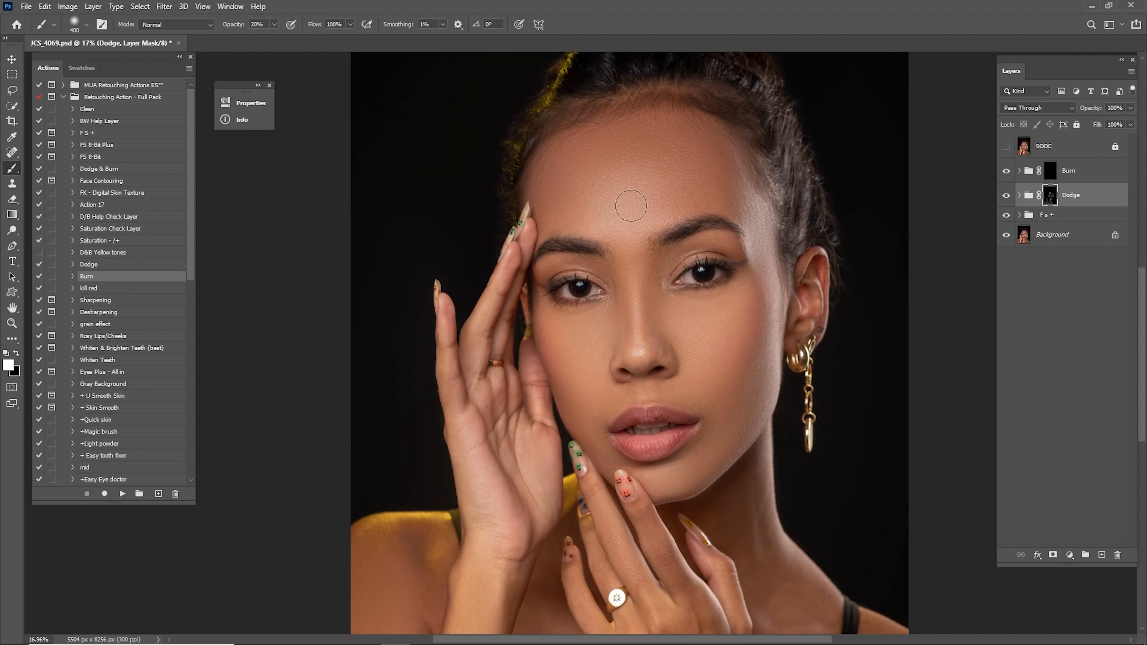
mouse_move(690, 195)
mouse_down()
mouse_move(650, 150)
mouse_move(661, 192)
mouse_up()
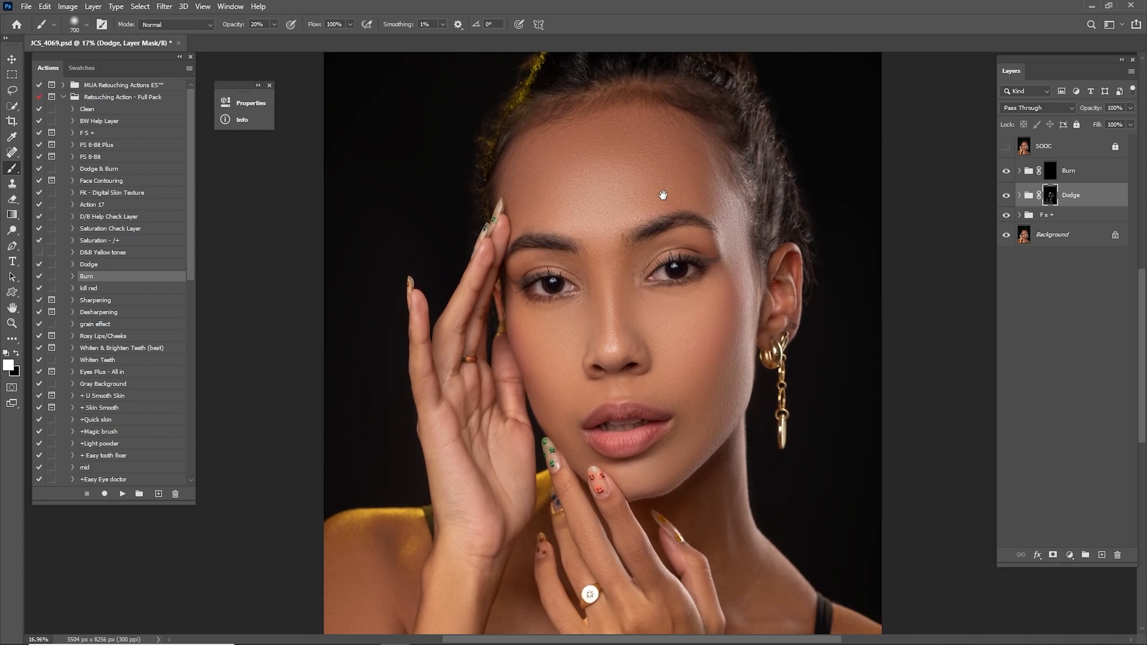
drag(745, 222, 655, 208)
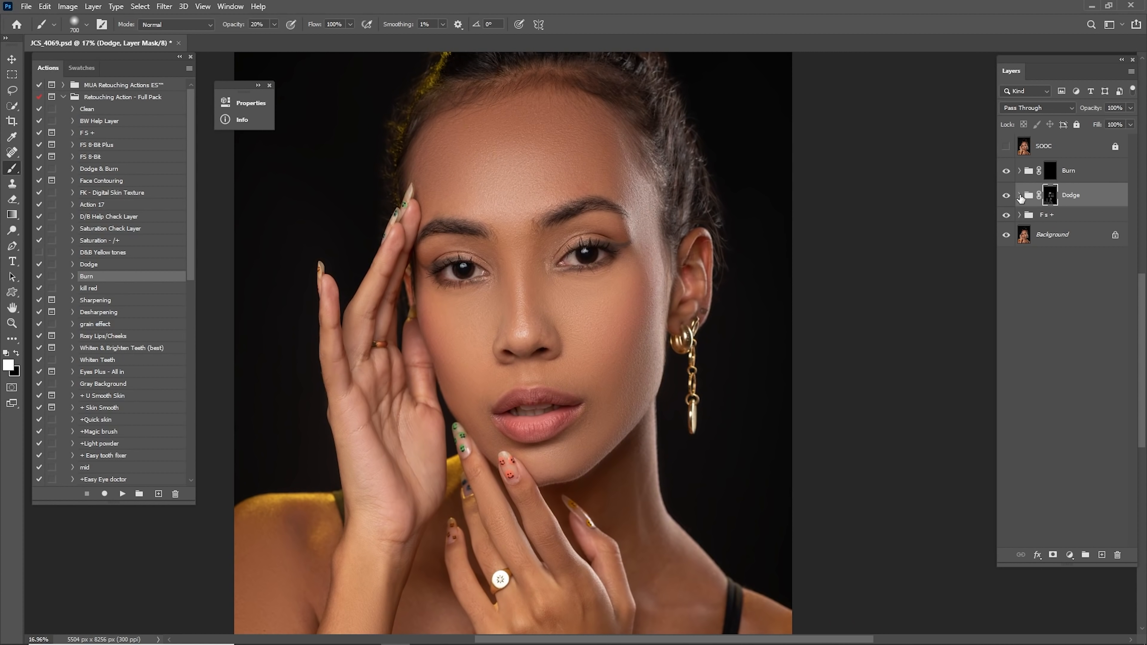
- Check the effect of the Desaturate adjustment inside the Dodge group, and collapse the group
click(1019, 197)
click(1013, 224)
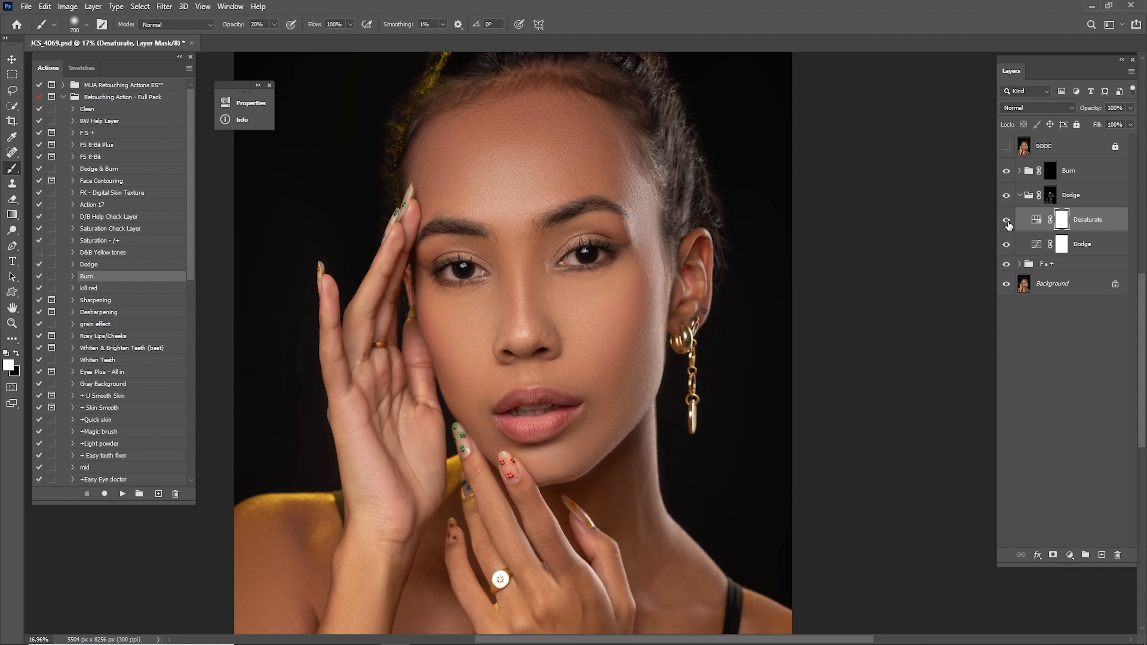
click(1006, 220)
click(1020, 197)
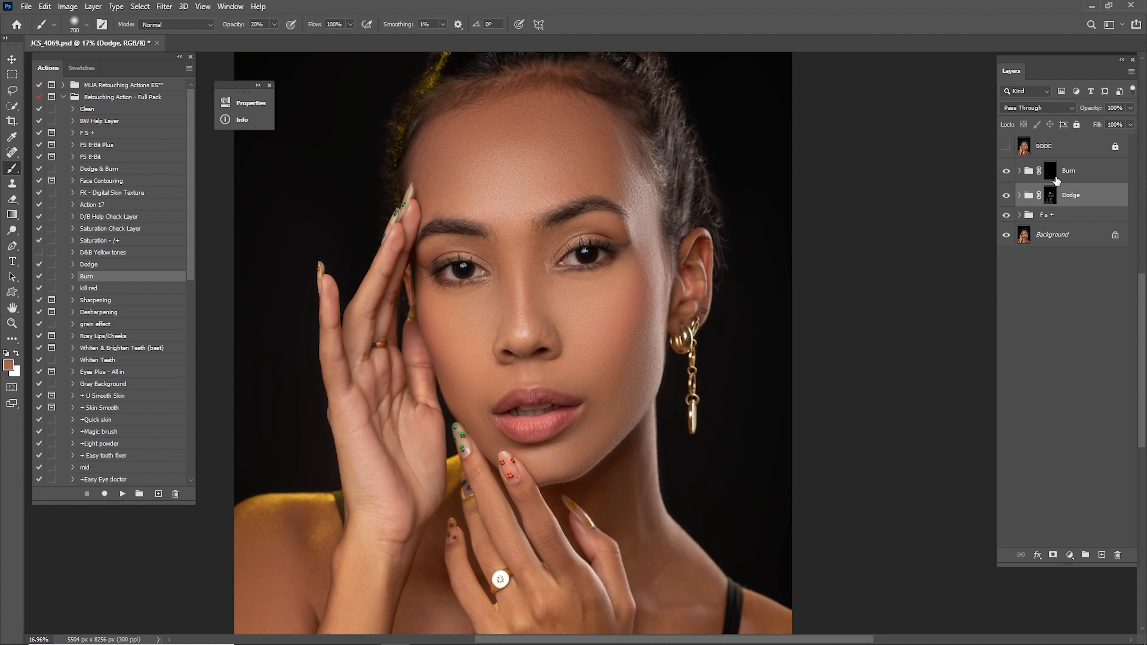
- Compare the portrait with and without the Dodge group, and set the group's opacity to 89%
click(1004, 200)
click(1006, 196)
click(1010, 196)
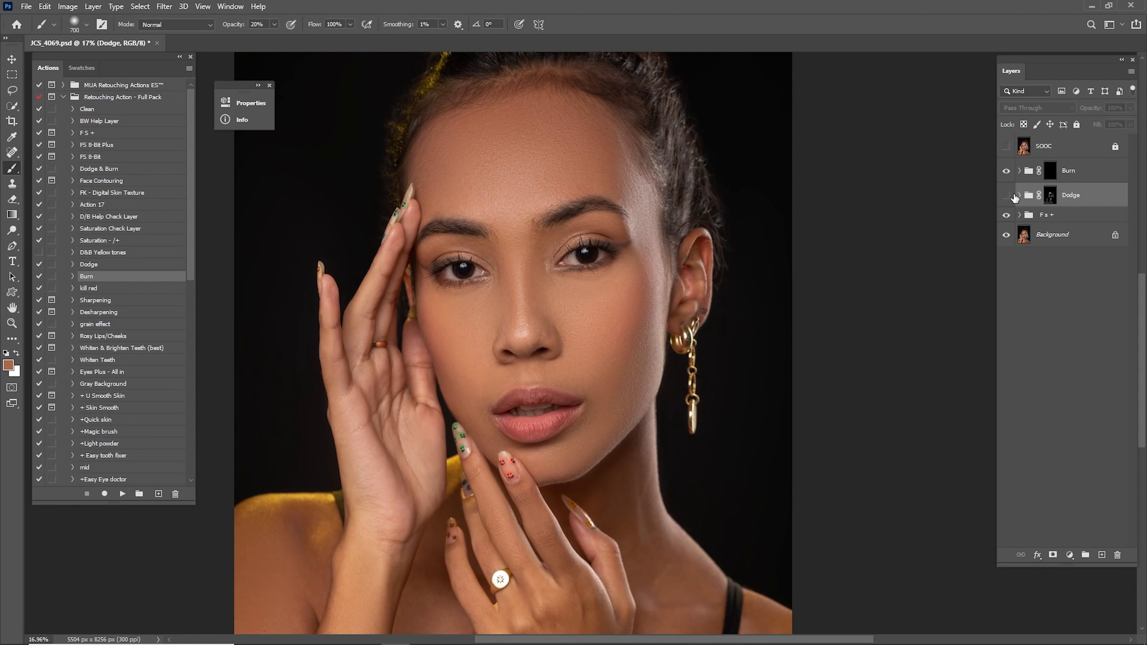
key(ctrl+0)
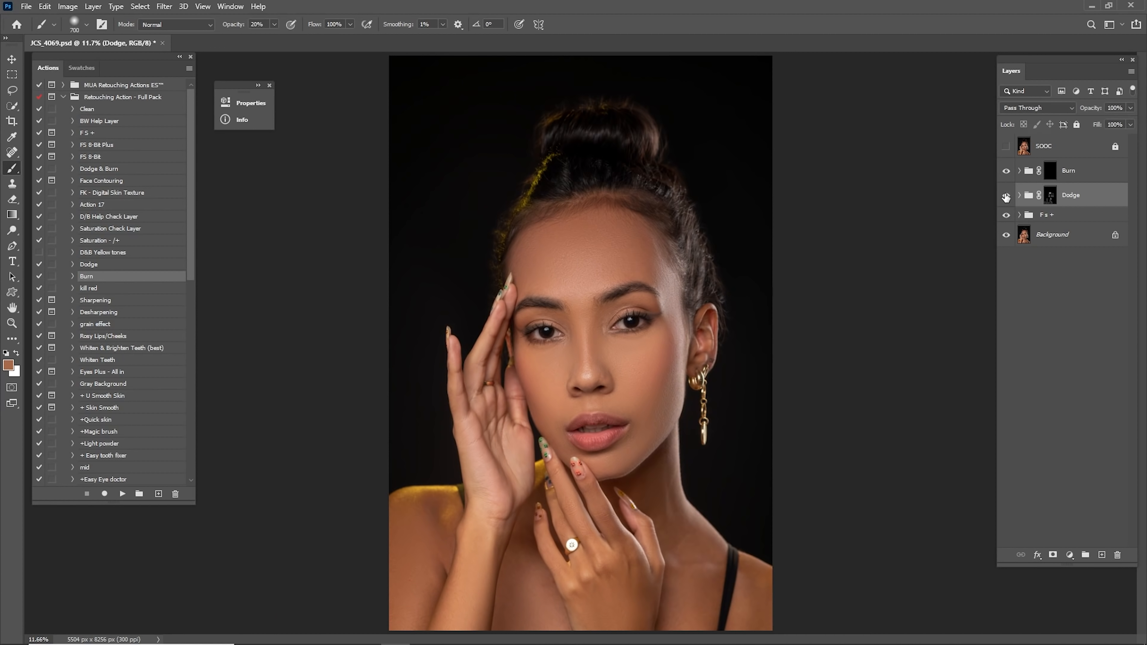
click(1007, 196)
click(1009, 198)
click(1006, 197)
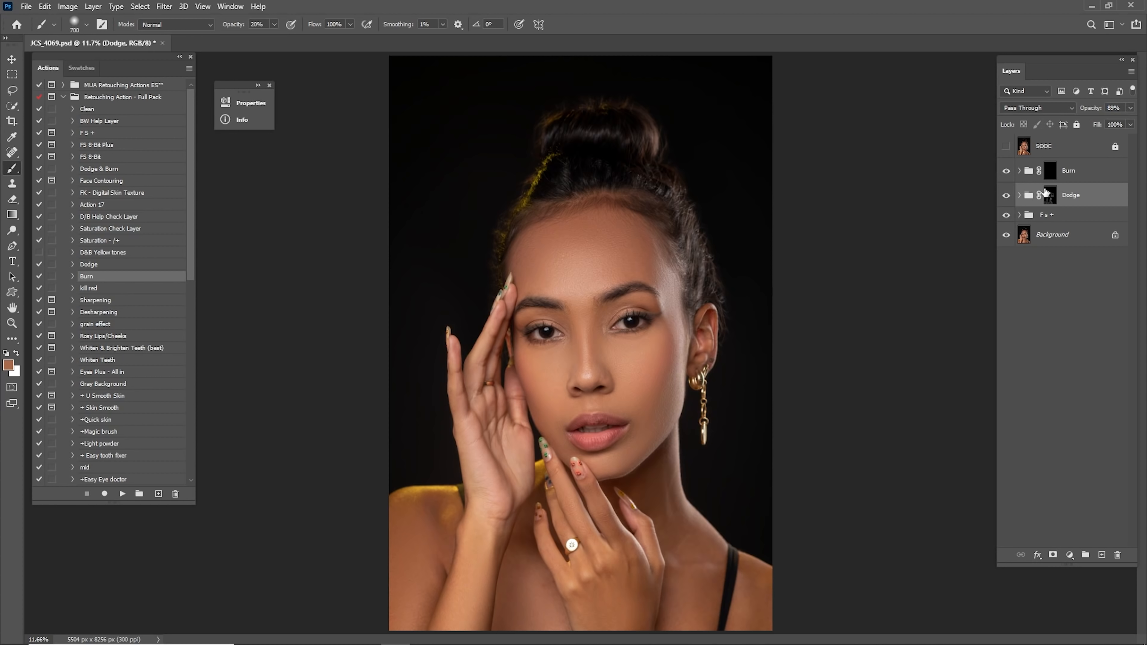
- Darken the upper forehead along the hairline by painting white on the Burn group's mask with a large soft brush
click(1050, 170)
key(d)
scroll(581, 258, up, 3)
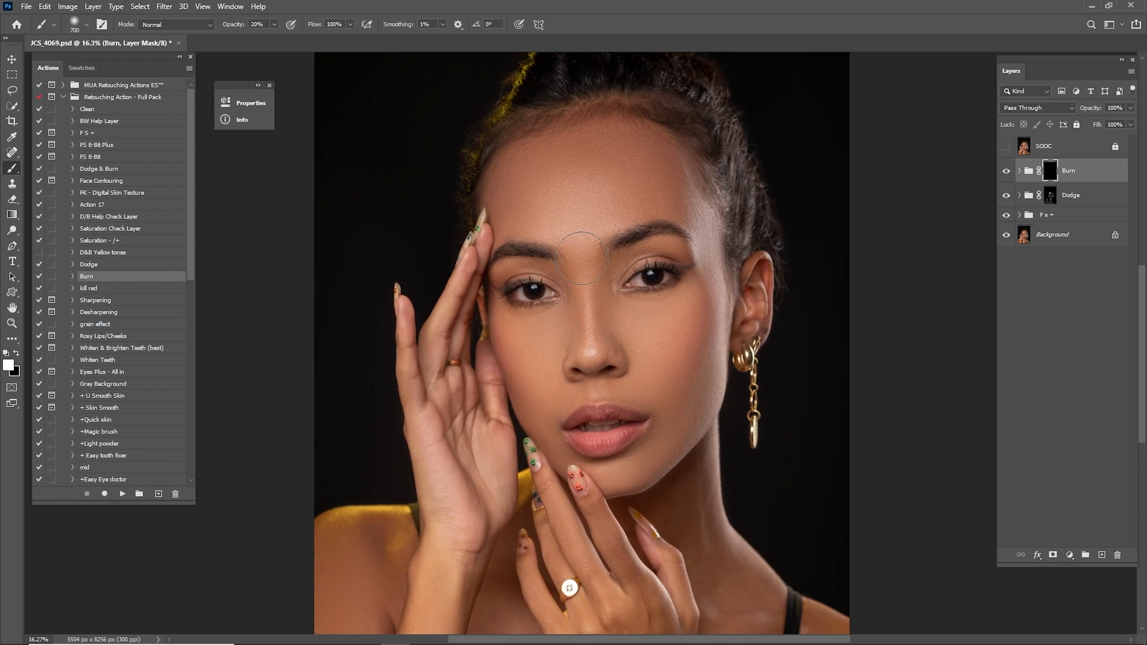
key(bracketright)
click(638, 123)
mouse_move(681, 147)
mouse_down()
mouse_move(681, 213)
mouse_move(695, 165)
mouse_move(575, 112)
mouse_move(508, 164)
mouse_up()
drag(624, 216, 646, 150)
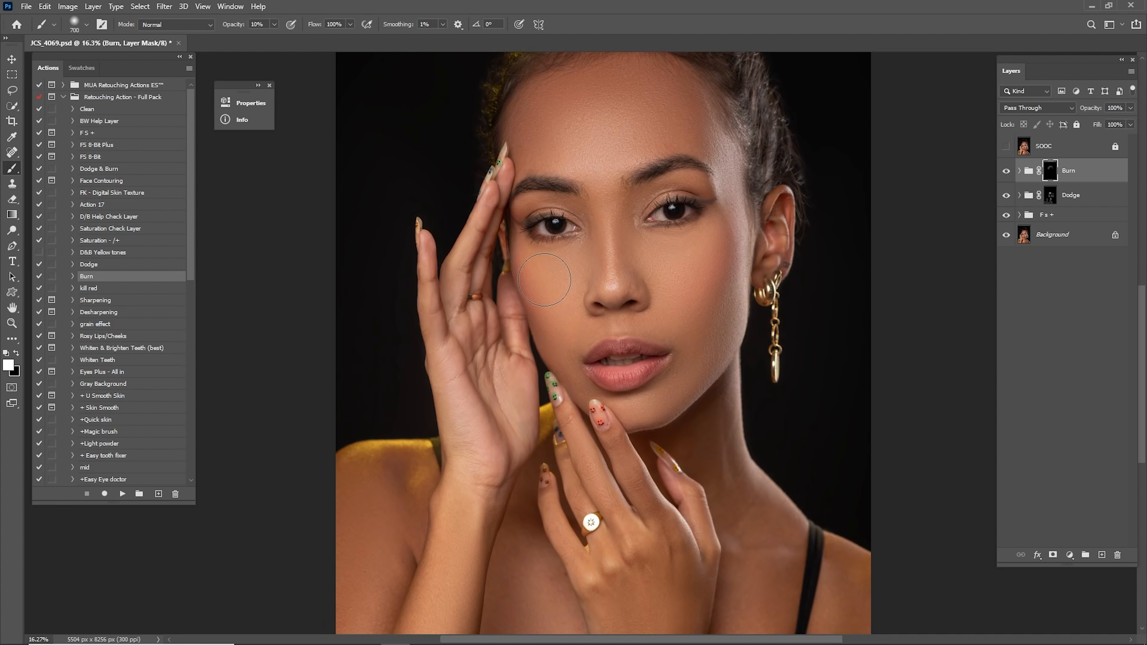
- Darken the cheek contours and the hairline on the Burn mask, setting the brush to 20% opacity
key(bracketleft)
key(bracketleft)
key(2)
key(bracketleft)
key(bracketleft)
key(bracketright)
drag(741, 152, 739, 257)
key(bracketright)
key(bracketright)
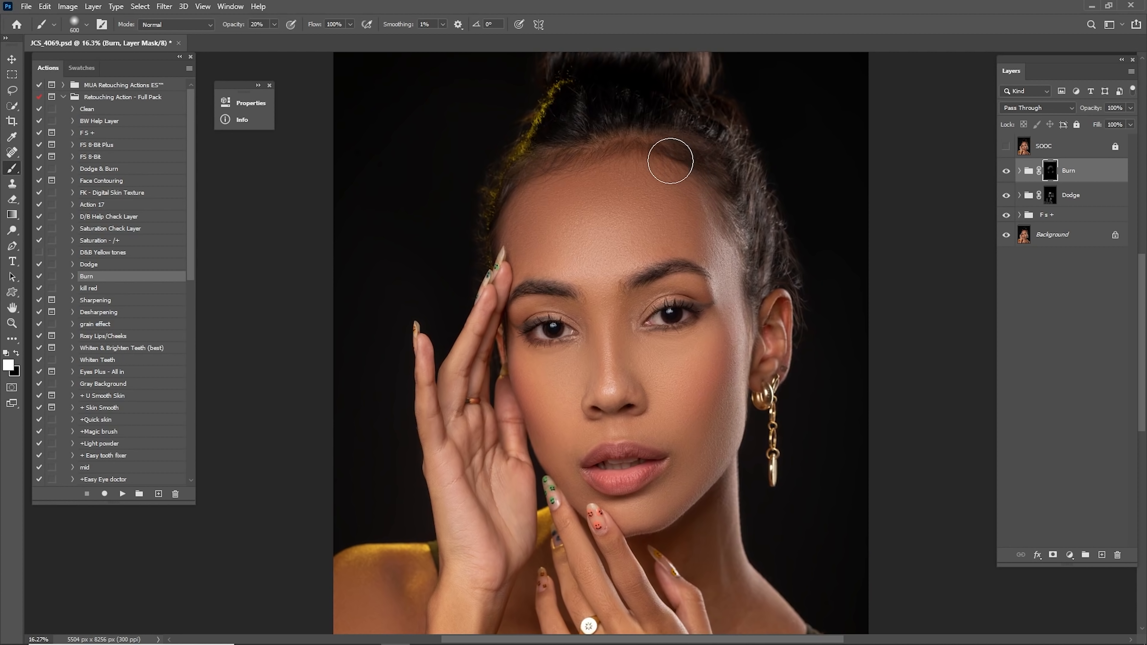
- Deepen the smaller shadow areas around the brows and face on the Burn mask, starting with a 250 px brush
drag(576, 259, 577, 164)
key(bracketleft)
key(bracketleft)
key(bracketleft)
key(bracketleft)
key(bracketleft)
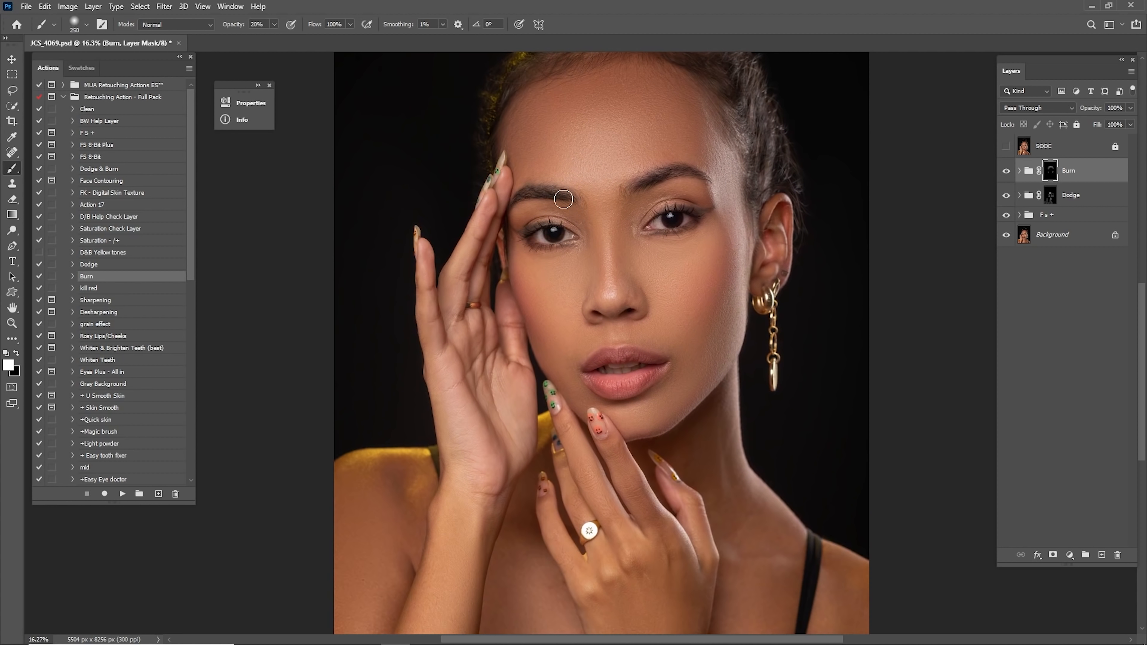
key(bracketright)
key(bracketright)
key(bracketright)
- Compare the whole portrait with and without the Burn group, and set the group's opacity to 85%
key(ctrl+0)
click(1006, 171)
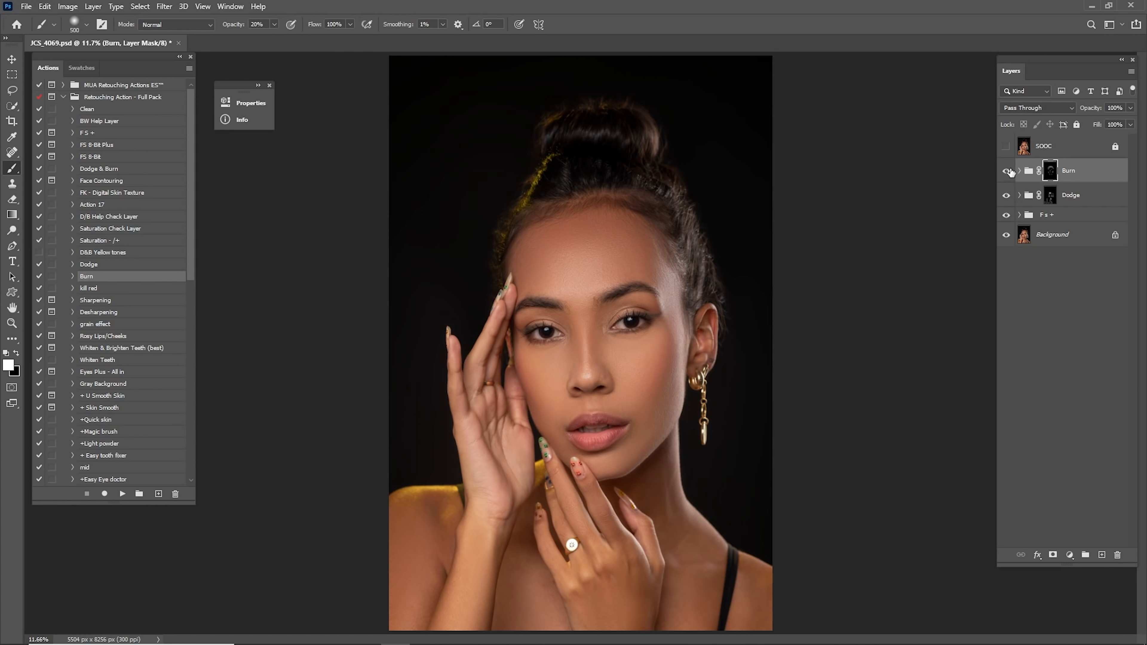
drag(1091, 109, 1081, 112)
- Compare the retouched portrait with the original on the SOOC layer, leaving that layer hidden
click(1005, 147)
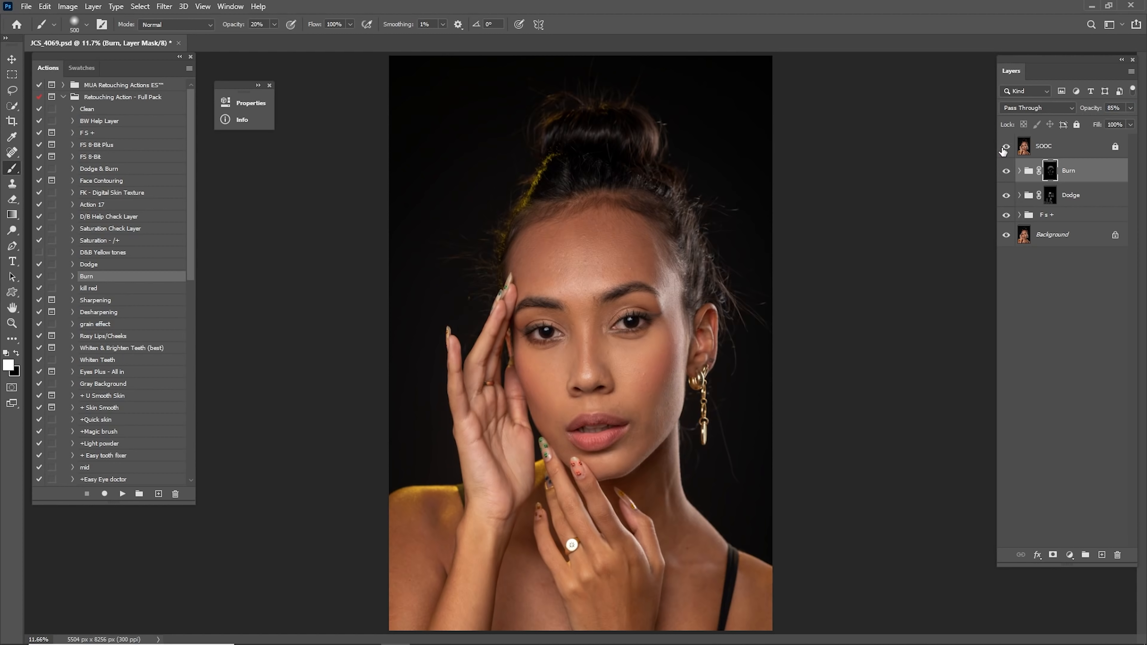
click(1006, 147)
click(1006, 147)
click(1005, 147)
- Clone clean skin texture over the spots on the bridge and side of the nose on the High Frequency copy layer
key(z)
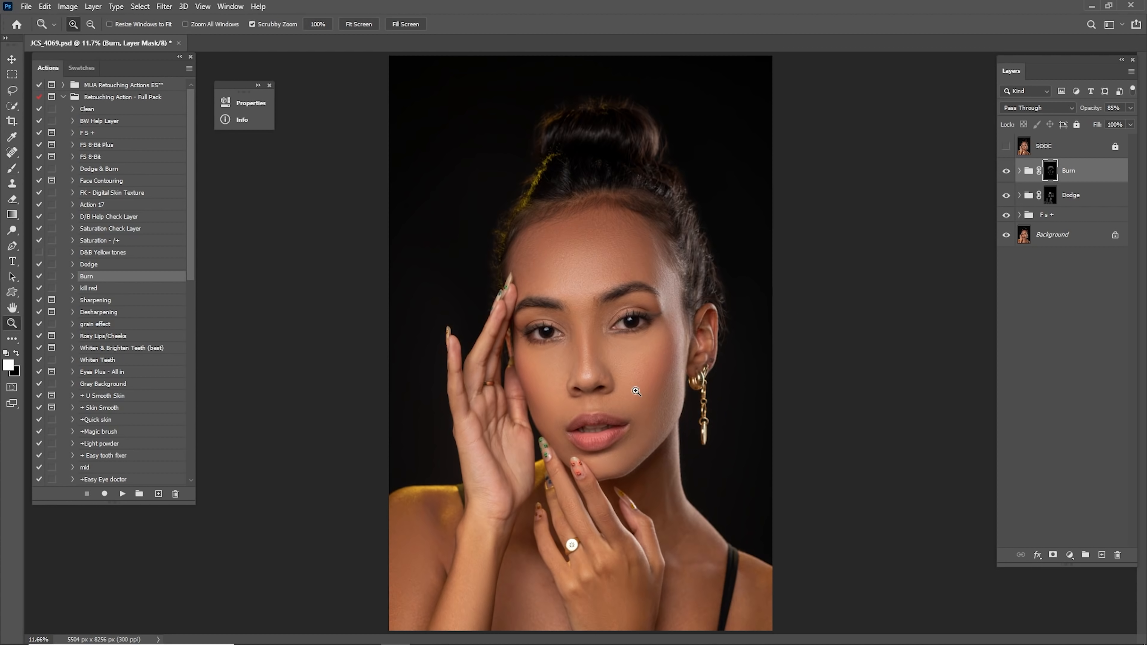
click(638, 398)
click(637, 398)
click(625, 384)
click(606, 362)
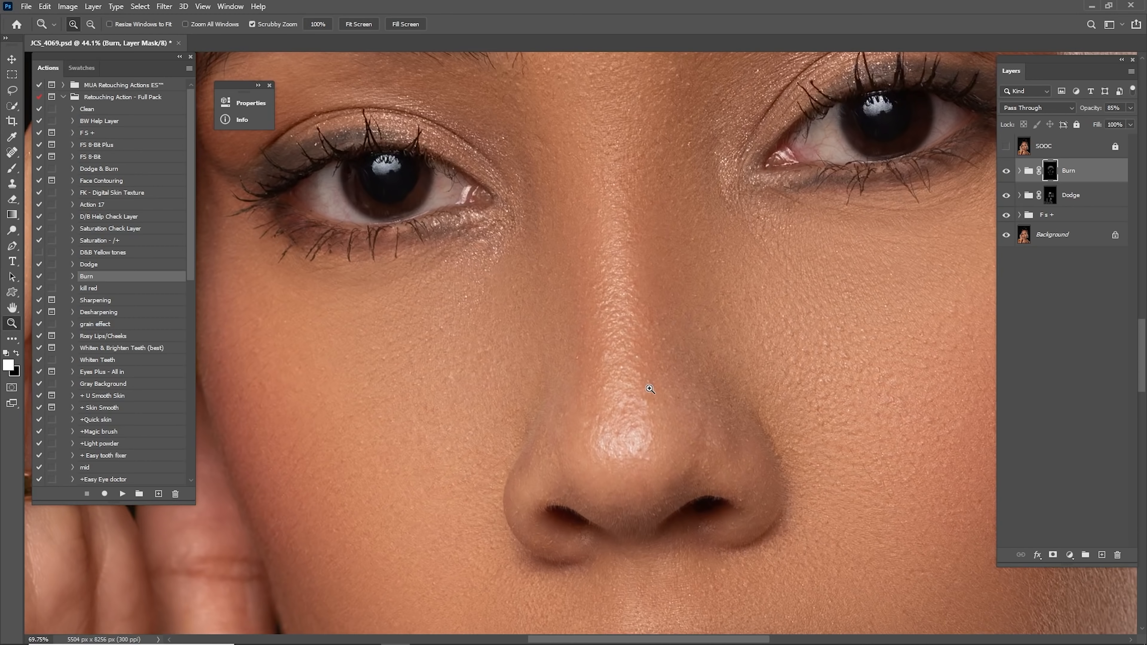
click(1019, 215)
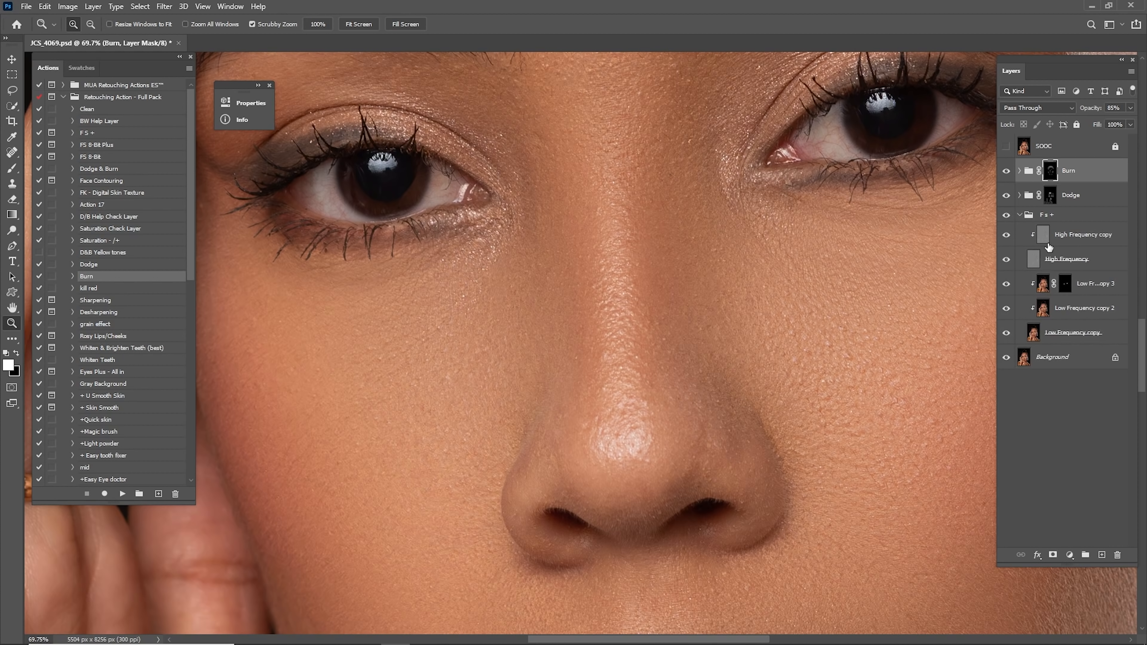
click(1080, 238)
drag(635, 331, 661, 333)
key(s)
alt+click(578, 351)
alt+click(598, 366)
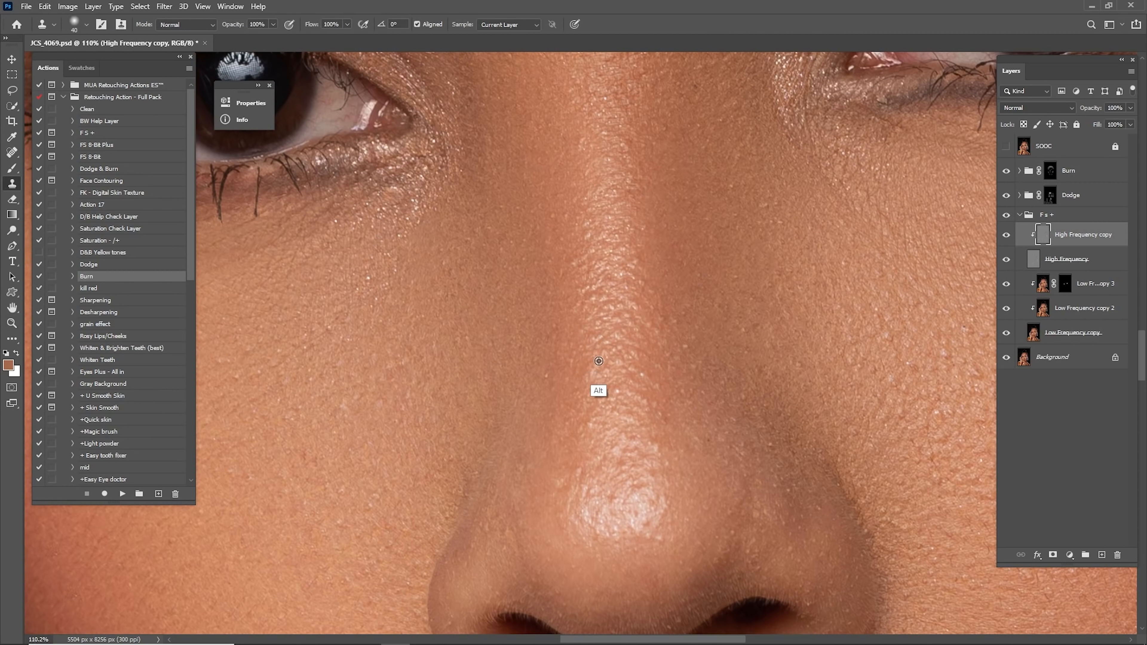
drag(598, 371, 597, 374)
alt+click(564, 399)
drag(543, 431, 592, 347)
alt+click(607, 384)
drag(615, 398, 621, 400)
- Clone clean skin texture over the spots on the cheek beside the nose on the High Frequency copy layer
mouse_move(410, 337)
mouse_down()
mouse_move(601, 377)
mouse_move(596, 423)
mouse_up()
alt+click(583, 396)
alt+click(542, 404)
drag(525, 375, 514, 373)
drag(488, 398, 681, 340)
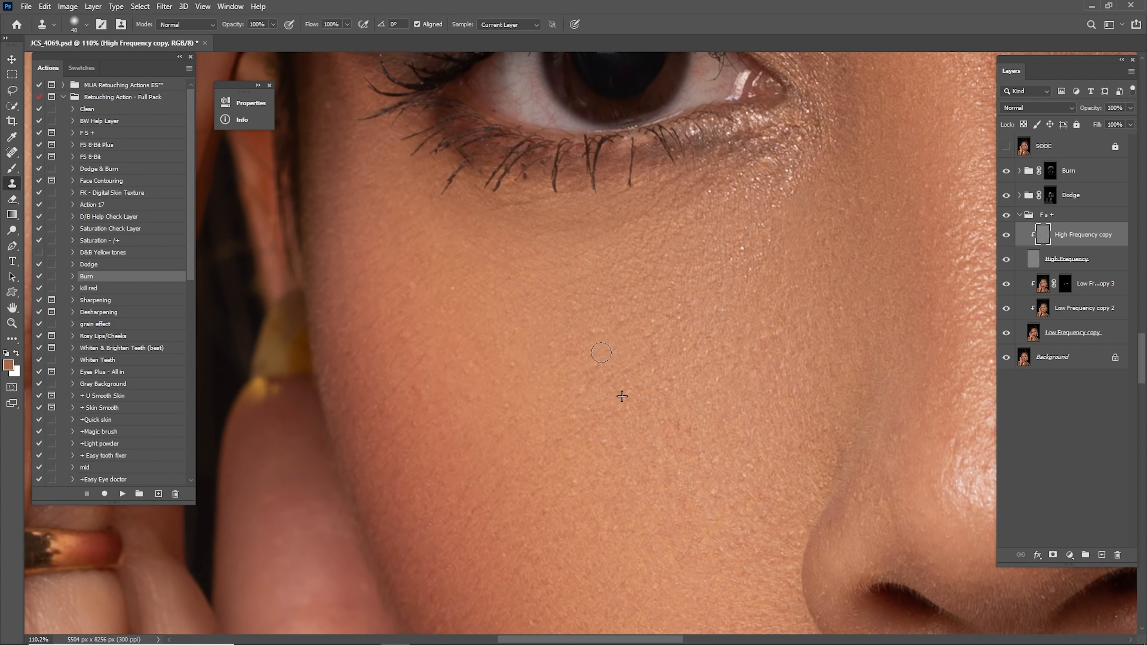
alt+click(540, 414)
scroll(540, 398, down, 5)
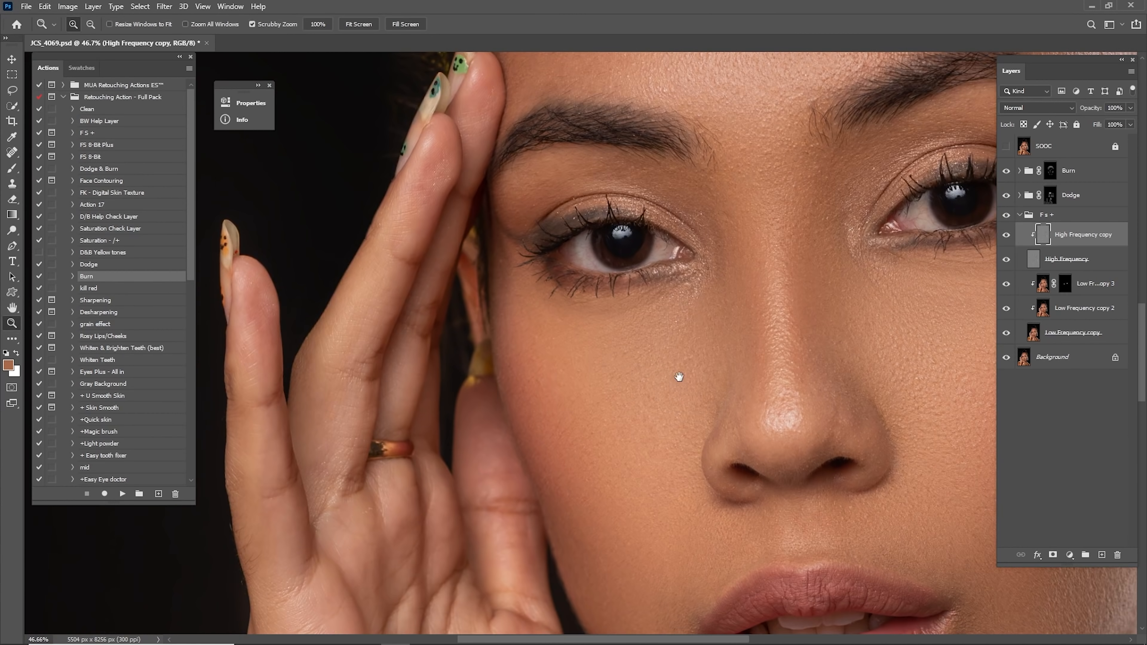
scroll(576, 384, up, 6)
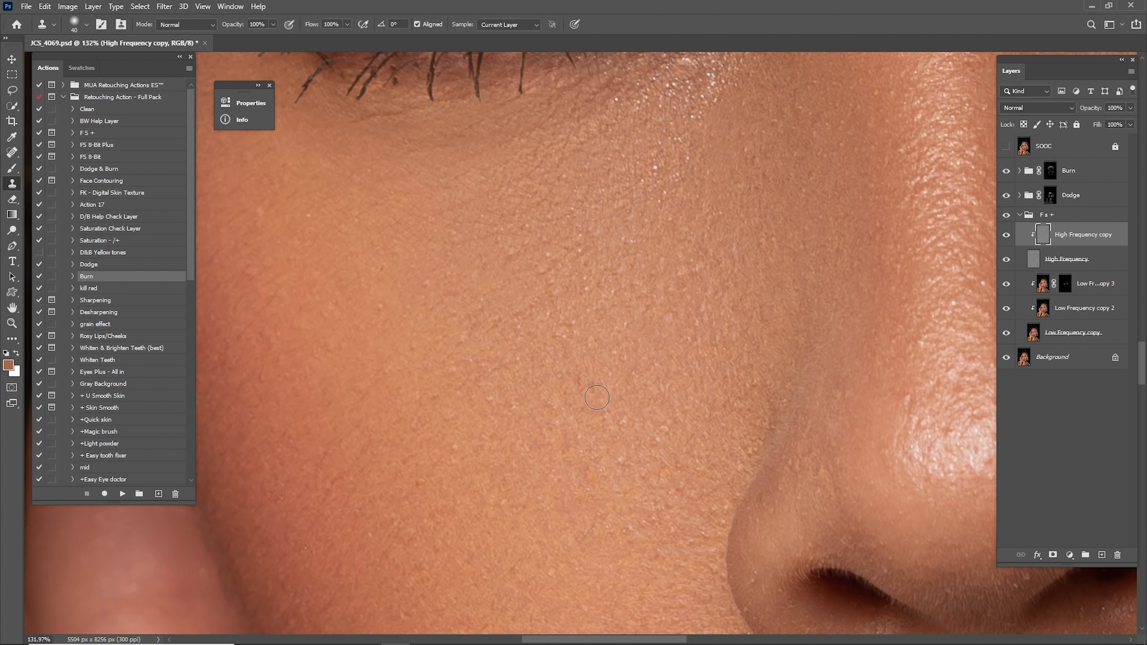
alt+click(605, 496)
click(644, 467)
- Clone clean skin texture over the spots between the nose and the upper lip on the High Frequency copy layer
key(z)
drag(670, 434, 569, 364)
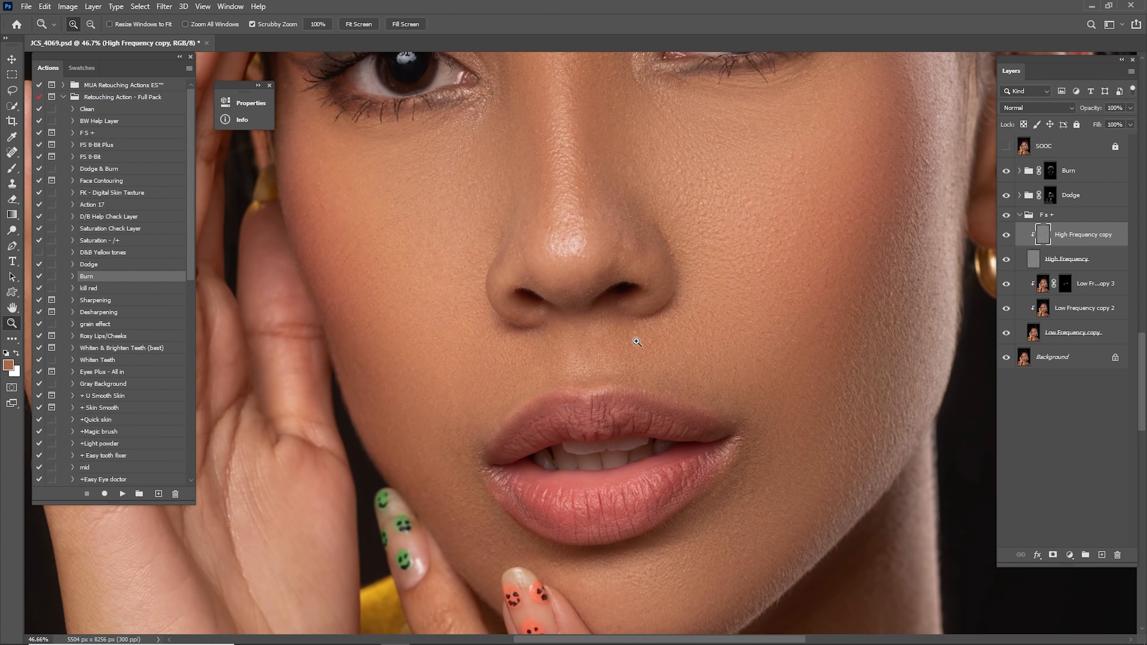
drag(652, 362, 690, 391)
key(s)
alt+click(651, 366)
click(650, 313)
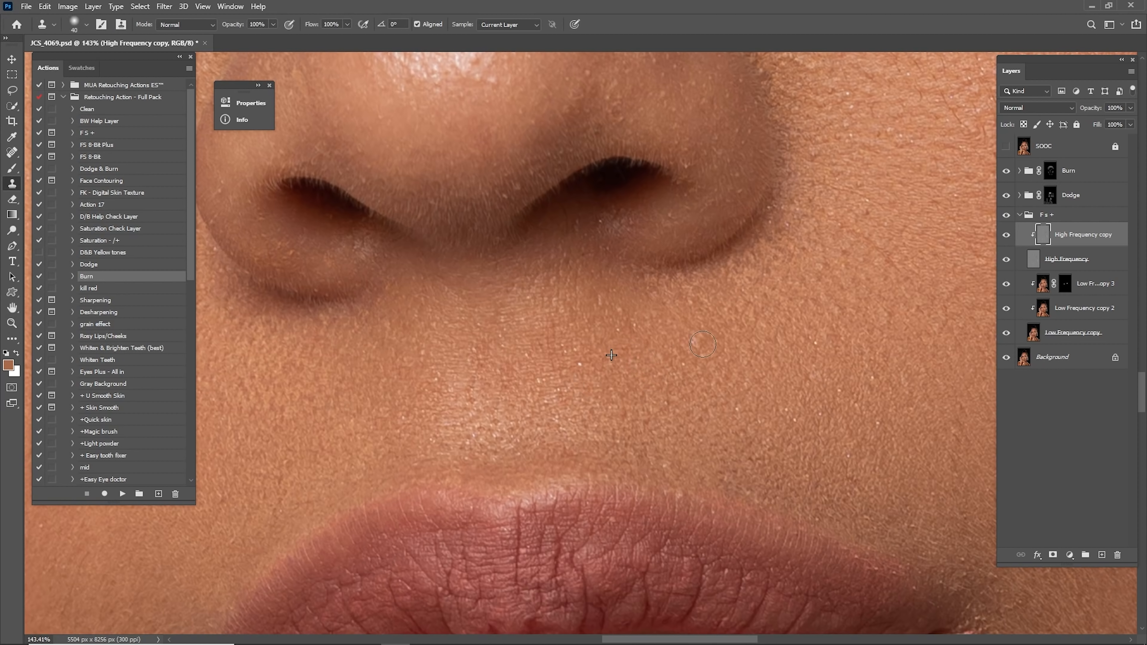
alt+click(698, 352)
click(578, 366)
alt+click(691, 365)
mouse_move(694, 342)
mouse_down()
mouse_move(620, 371)
mouse_move(469, 362)
mouse_up()
- Spot-heal the small blemishes between the eyes and below the brows on the High Frequency copy layer, and collapse the F s + group
key(z)
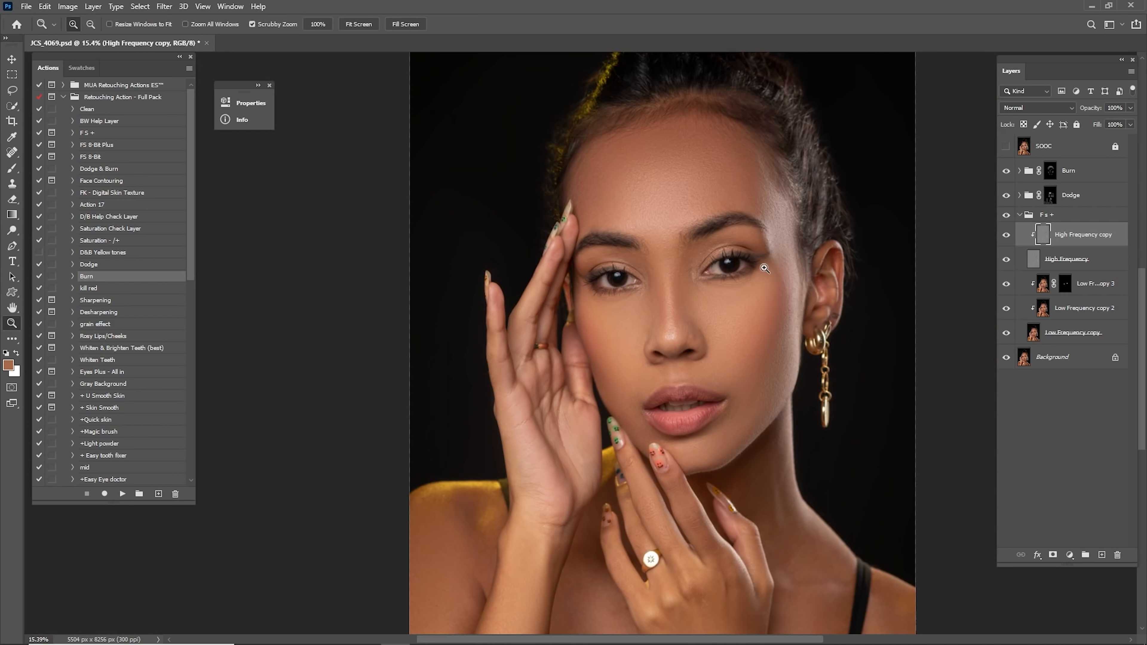
click(687, 267)
click(651, 269)
click(679, 303)
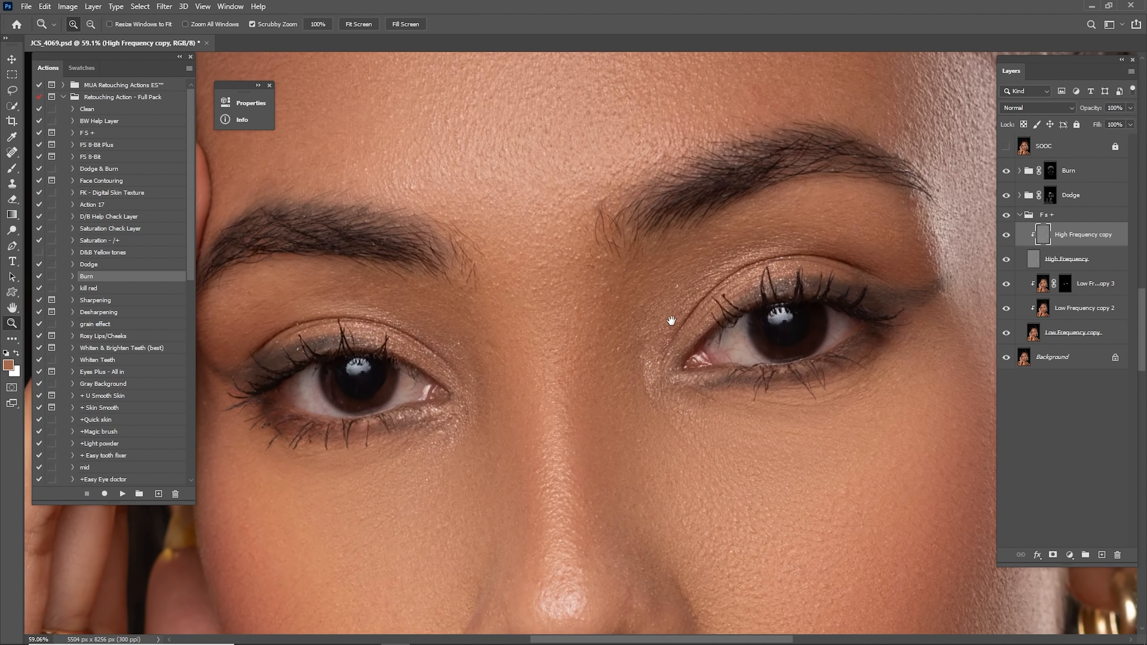
key(j)
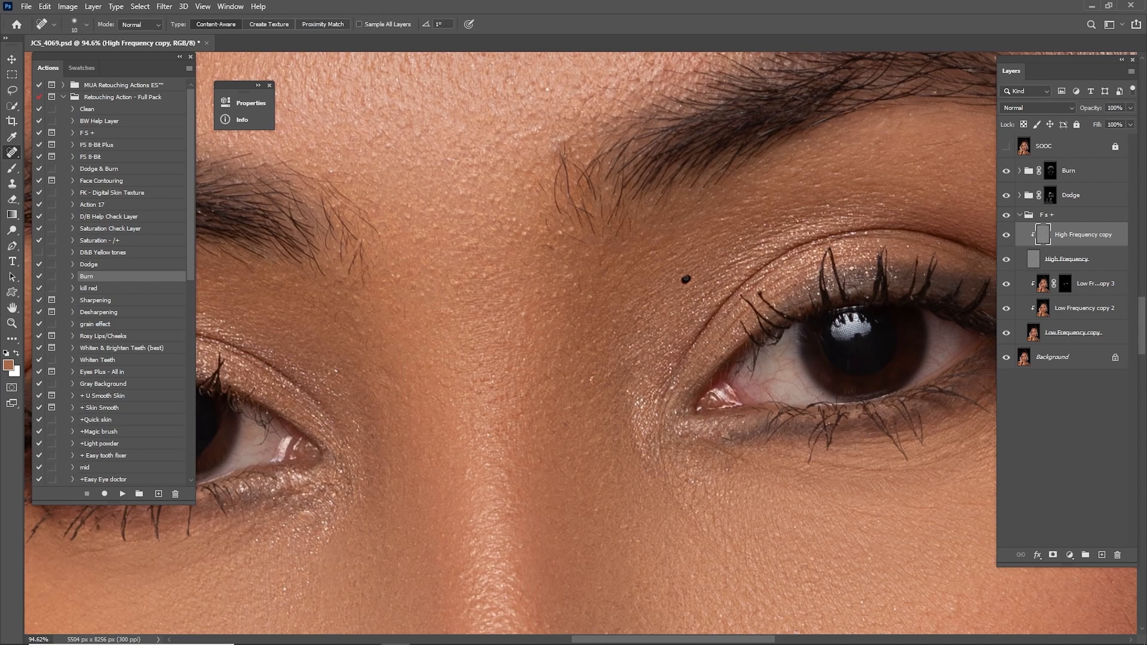
drag(457, 279, 598, 293)
drag(542, 324, 547, 340)
mouse_move(497, 303)
mouse_down()
mouse_move(704, 344)
mouse_move(678, 289)
mouse_move(650, 280)
mouse_up()
key(z)
drag(749, 316, 578, 318)
key(ctrl+0)
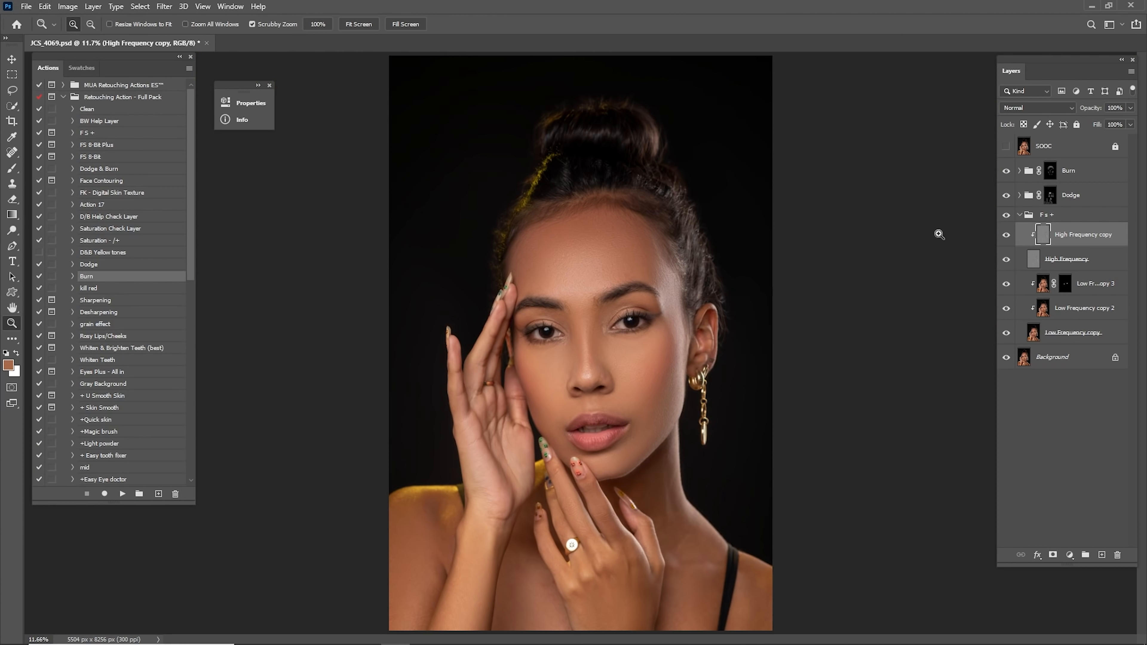
click(1021, 215)
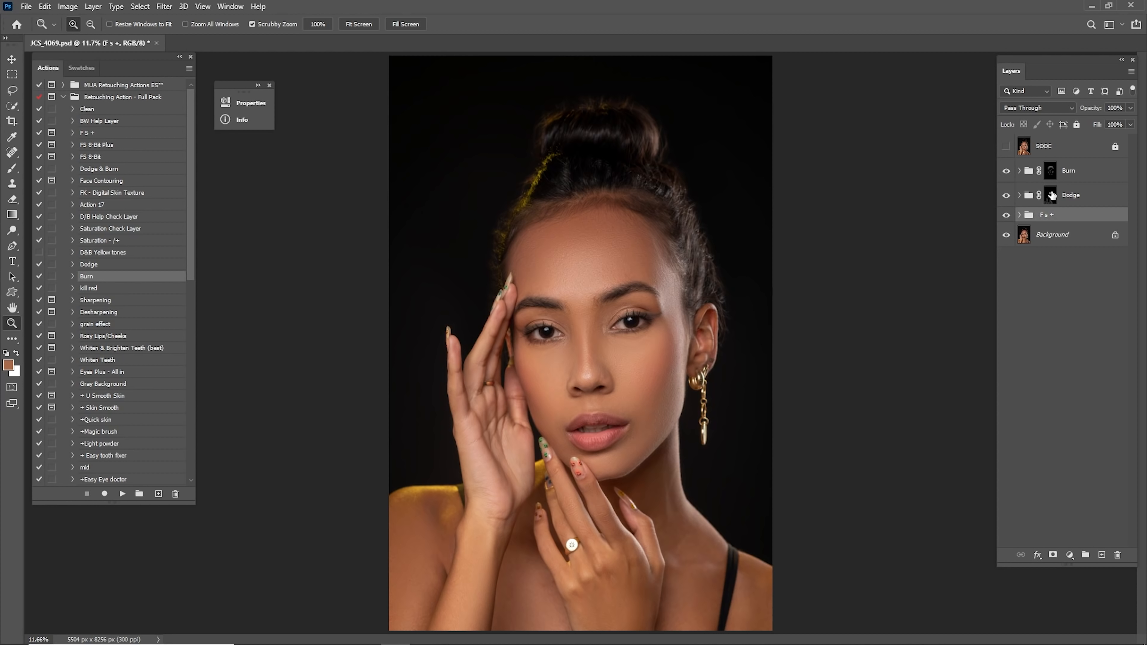
- Set the Dodge group's opacity to 83% and check the skin highlights around the nose and cheeks
click(1016, 198)
drag(1094, 113, 1092, 113)
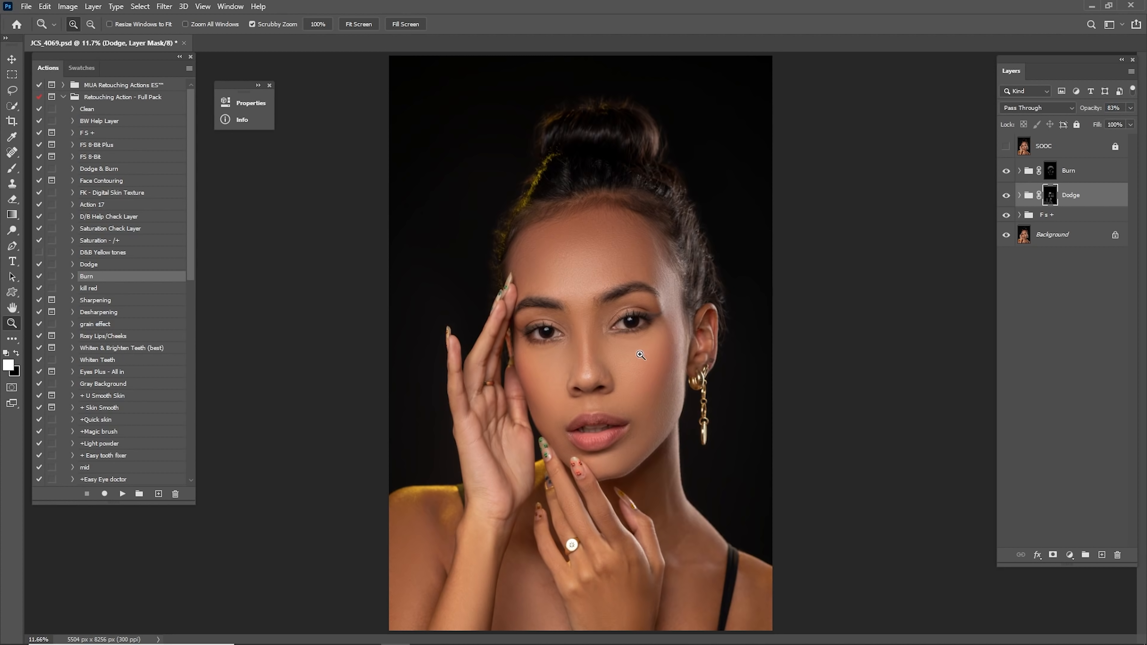
scroll(641, 357, up, 10)
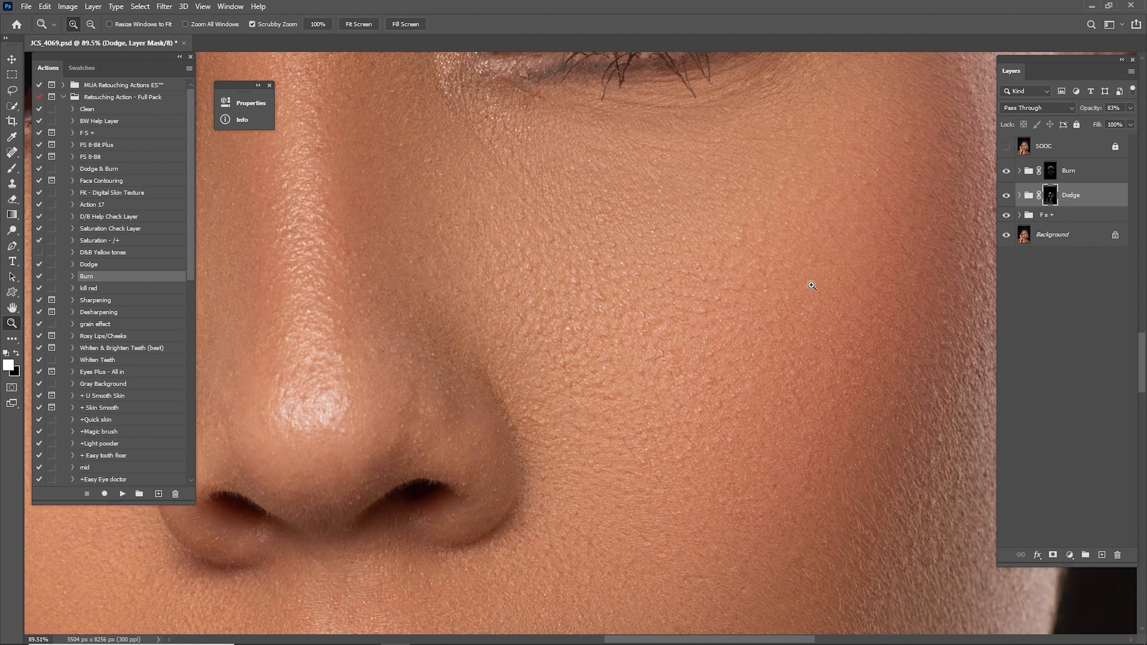
scroll(801, 348, down, 5)
scroll(685, 359, up, 5)
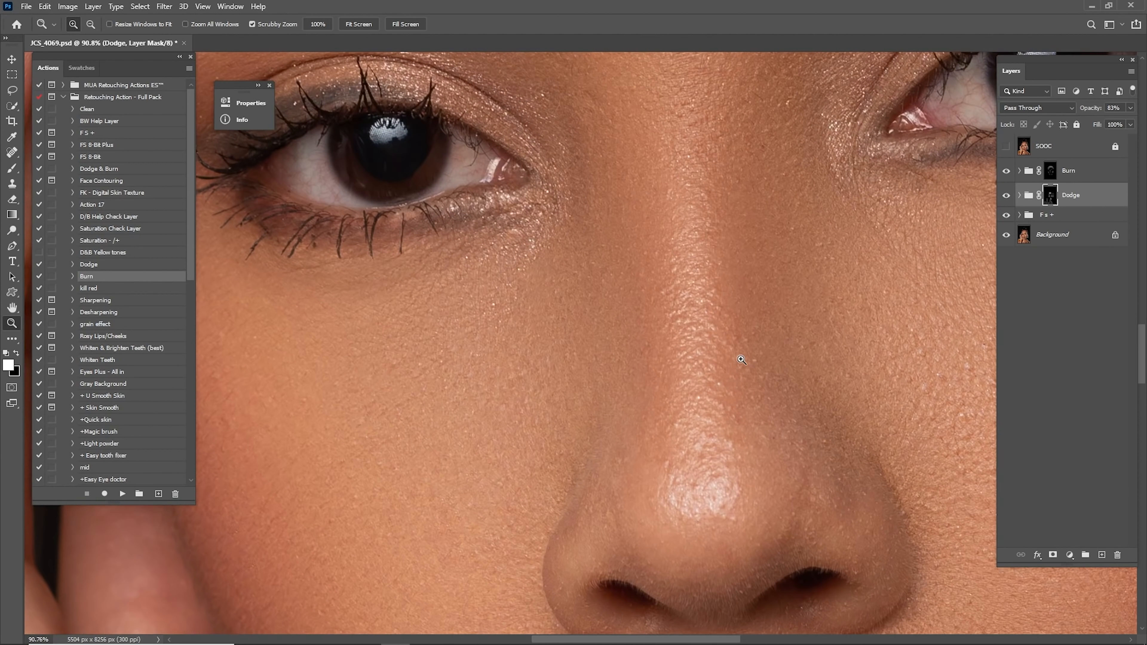
key(ctrl+0)
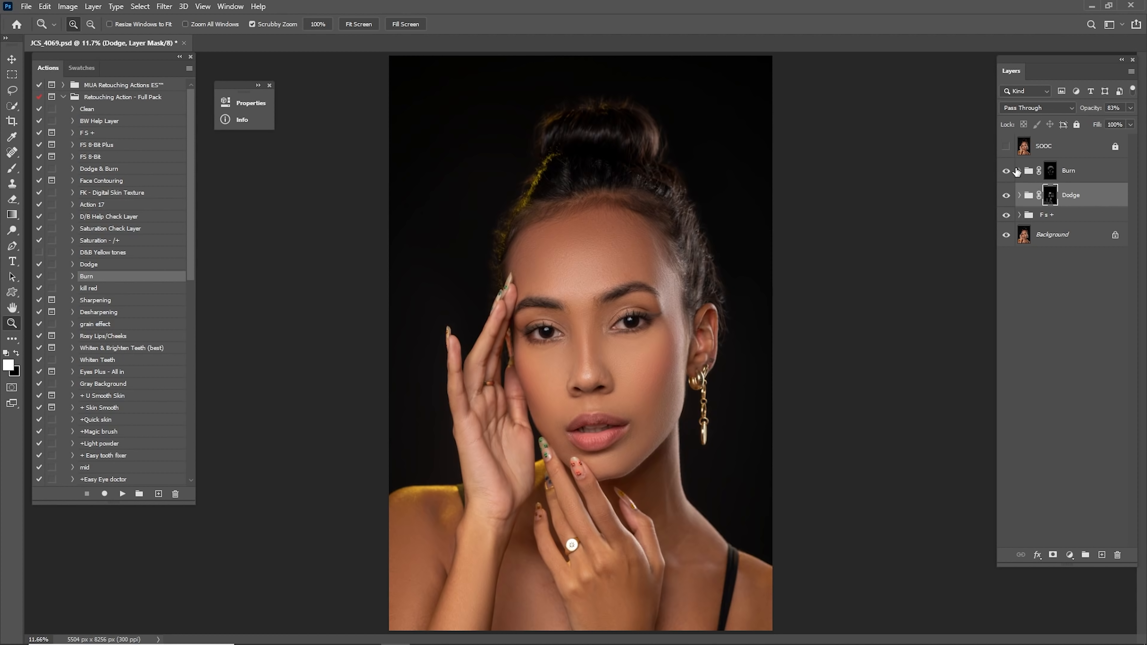
- Compare the retouch with the original by toggling the SOOC layer's visibility, and check the Dodge group's effect the same way
click(1005, 146)
click(1009, 145)
click(1008, 143)
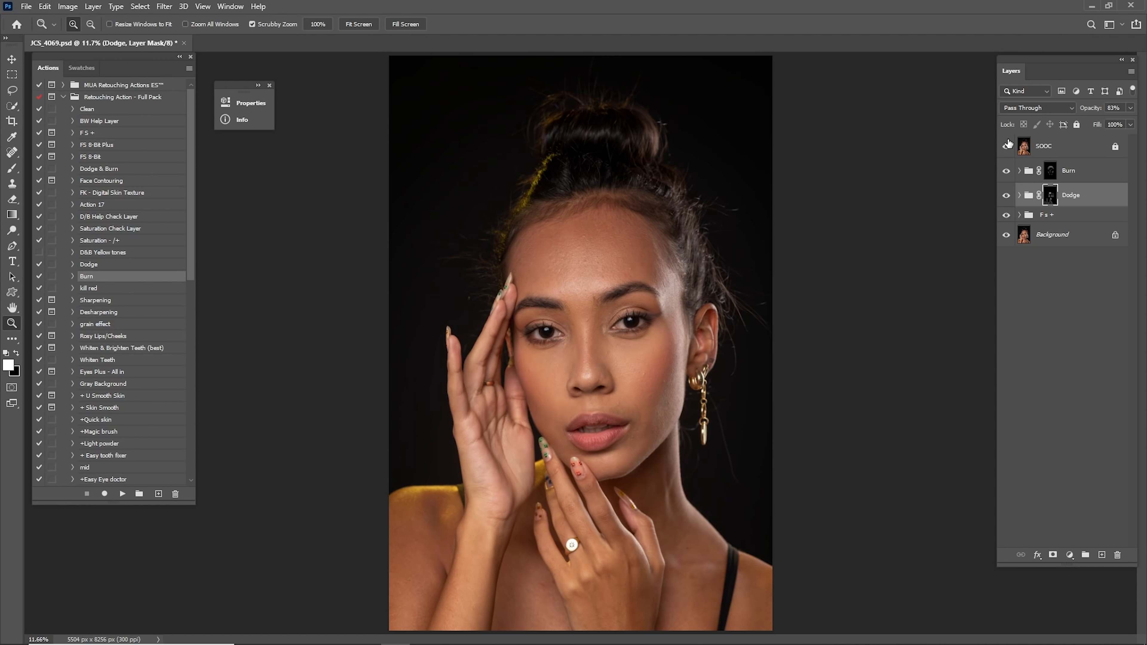
click(1008, 144)
click(1008, 195)
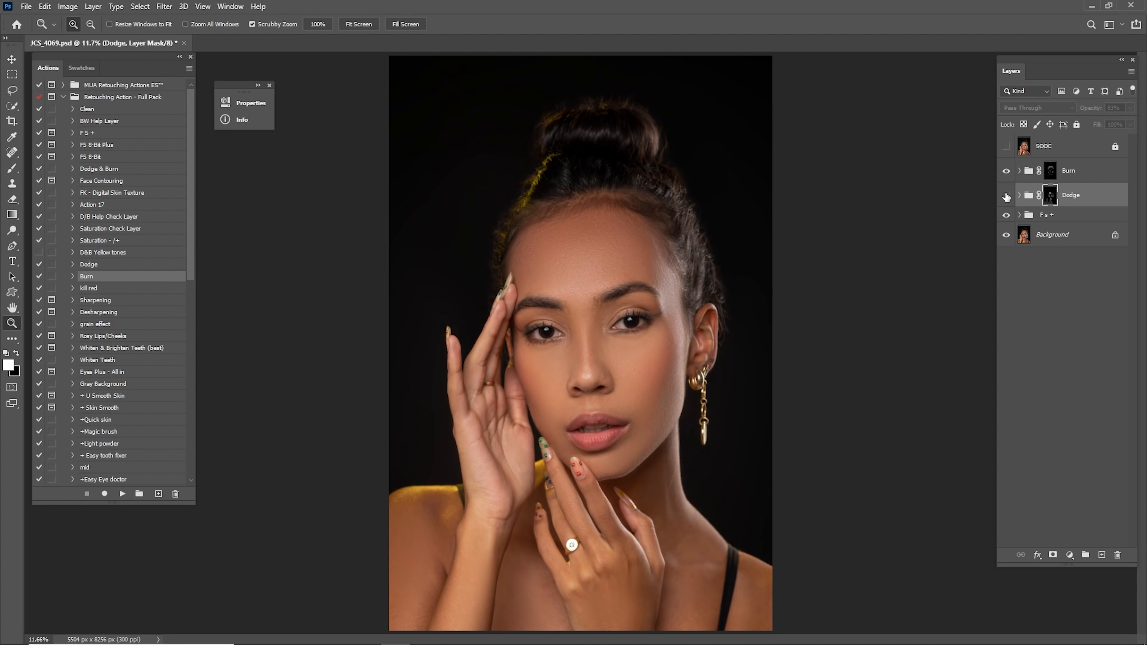
click(1008, 196)
click(1008, 146)
click(1008, 146)
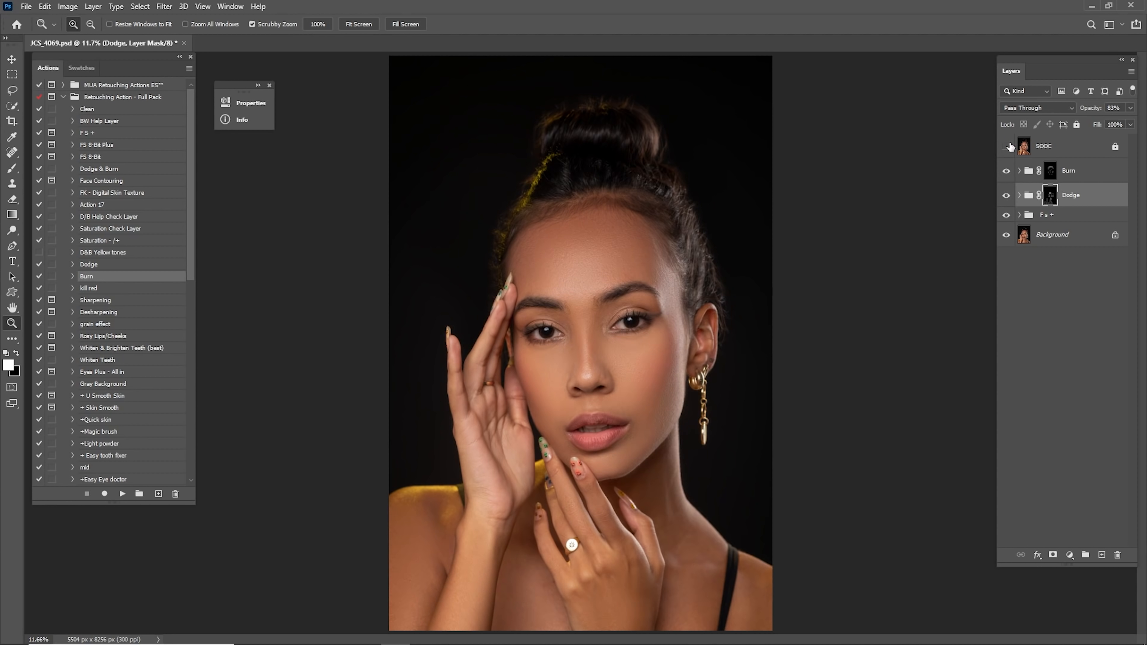
click(1008, 147)
- Merge the Burn, Dodge and F s + groups with the Background layer
click(1049, 236)
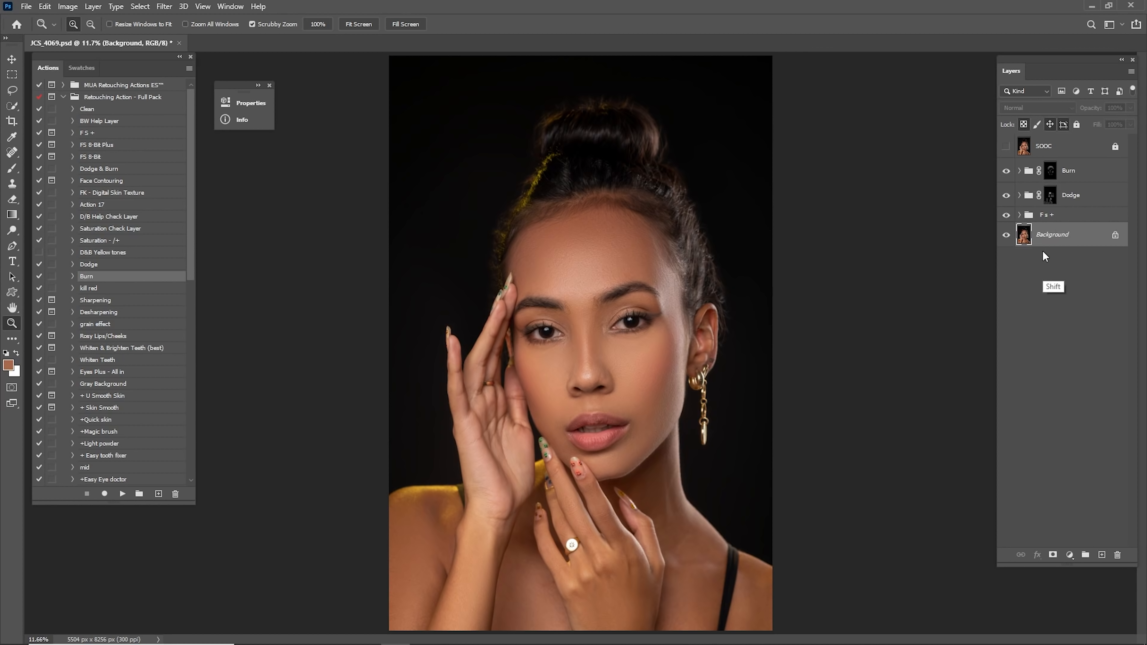
shift+click(1071, 179)
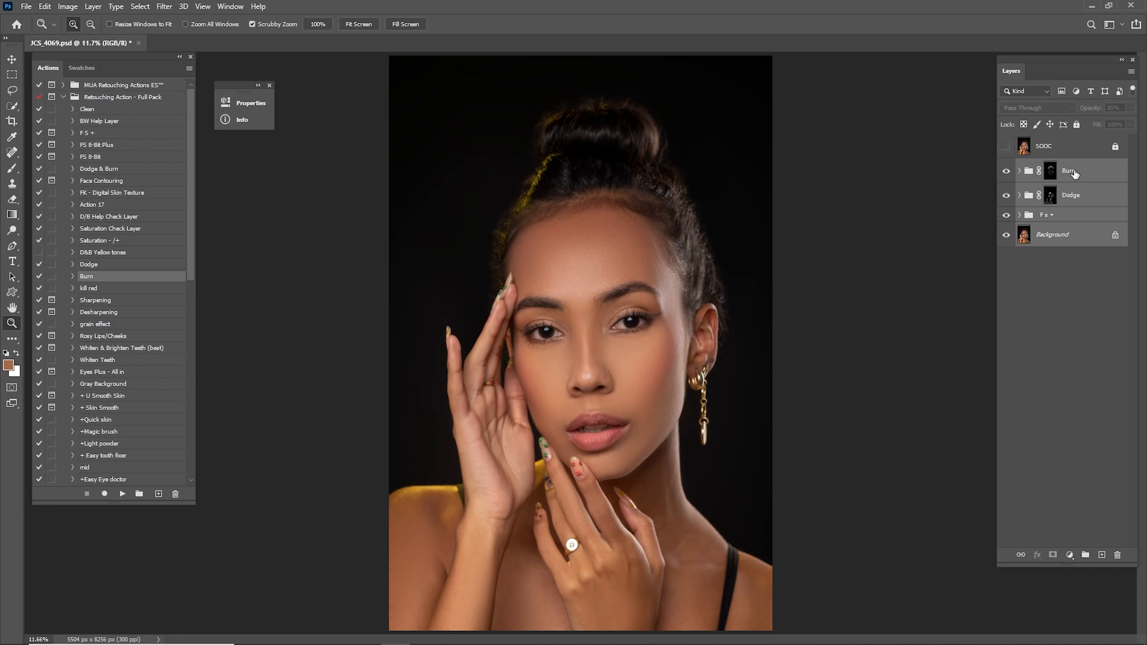
click(1021, 171)
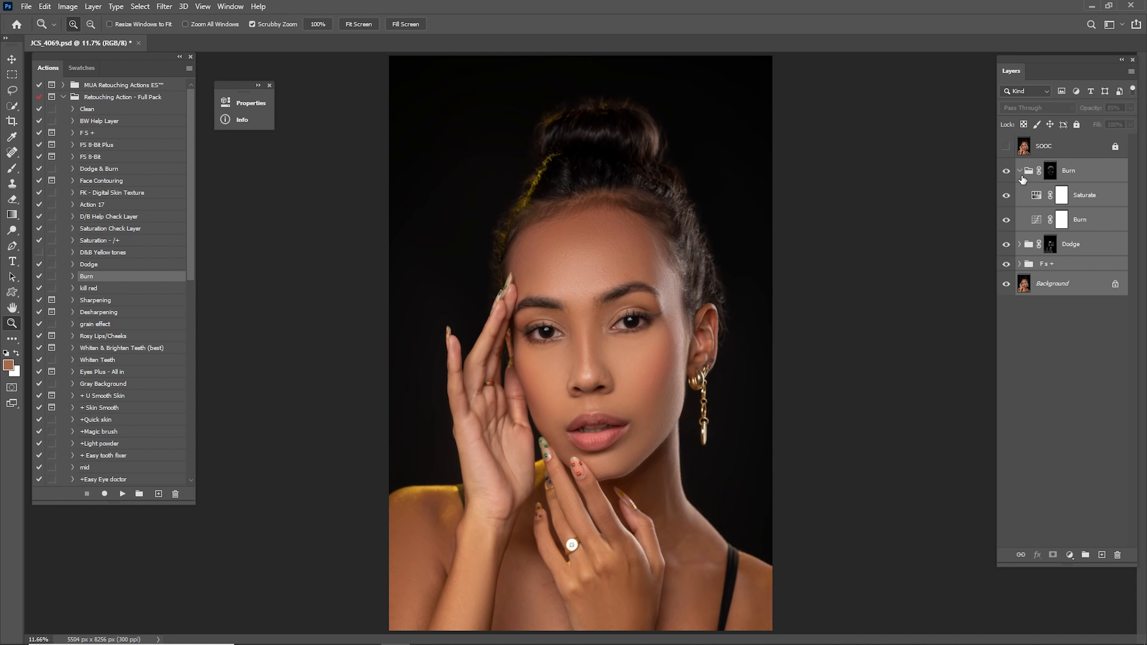
click(1038, 171)
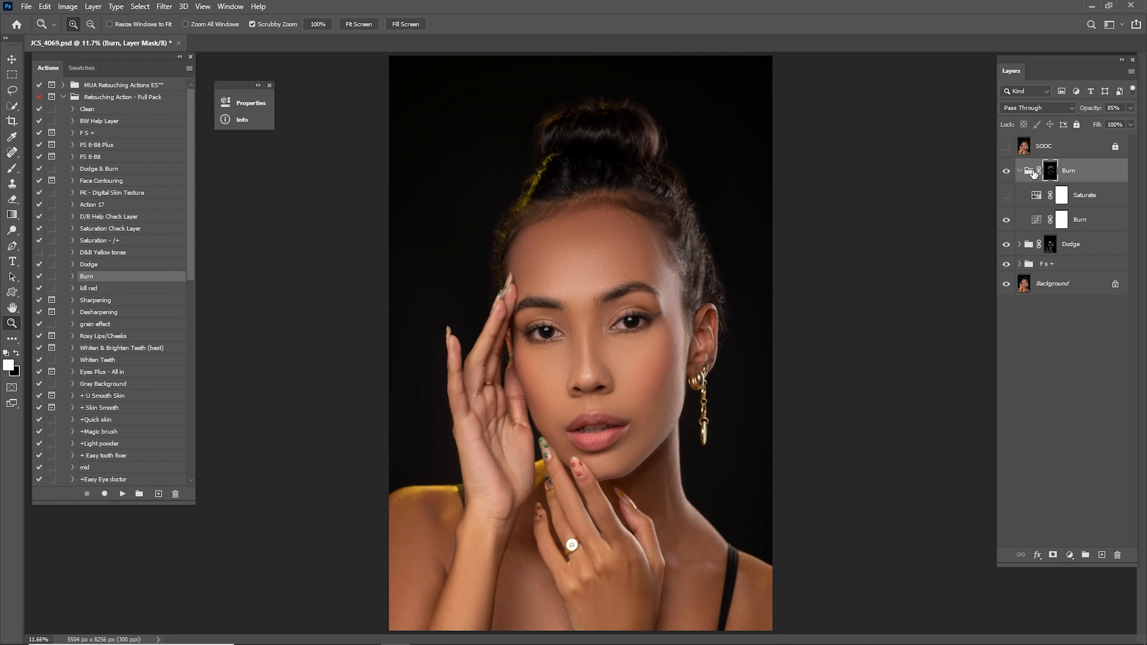
click(1019, 171)
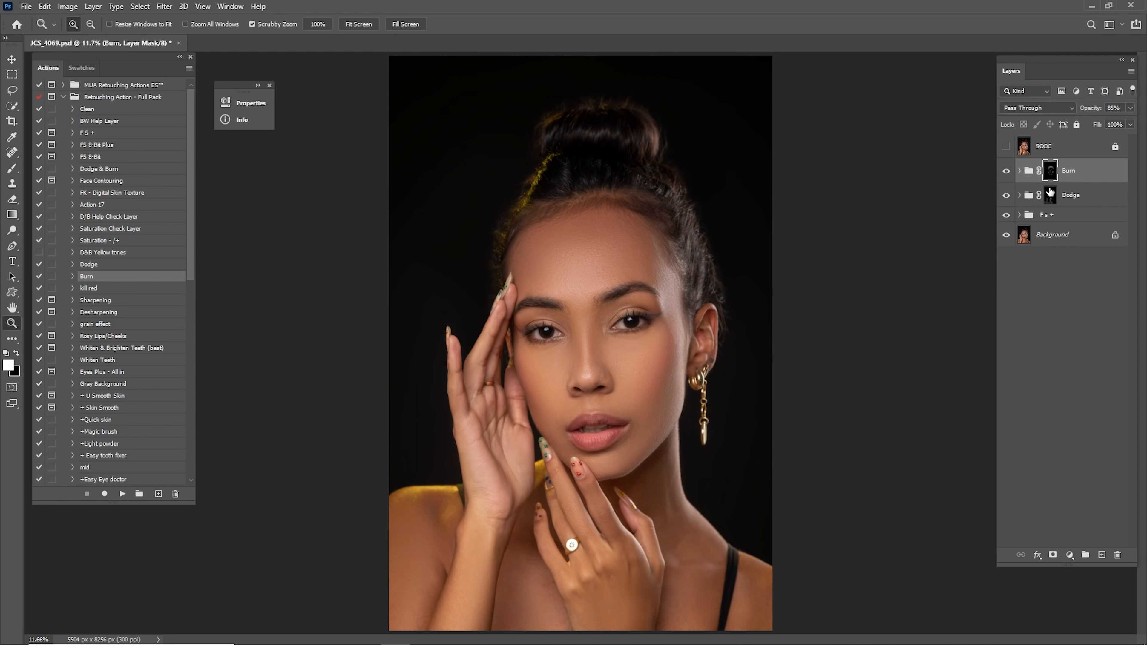
shift+click(1061, 234)
right_click(1078, 183)
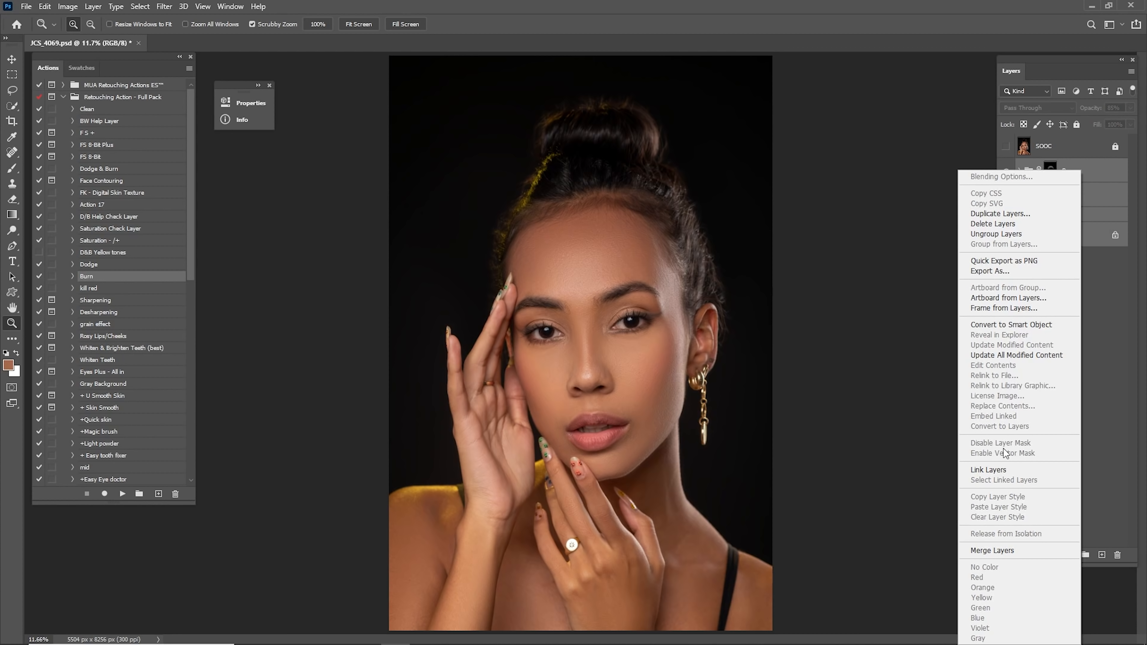
click(993, 550)
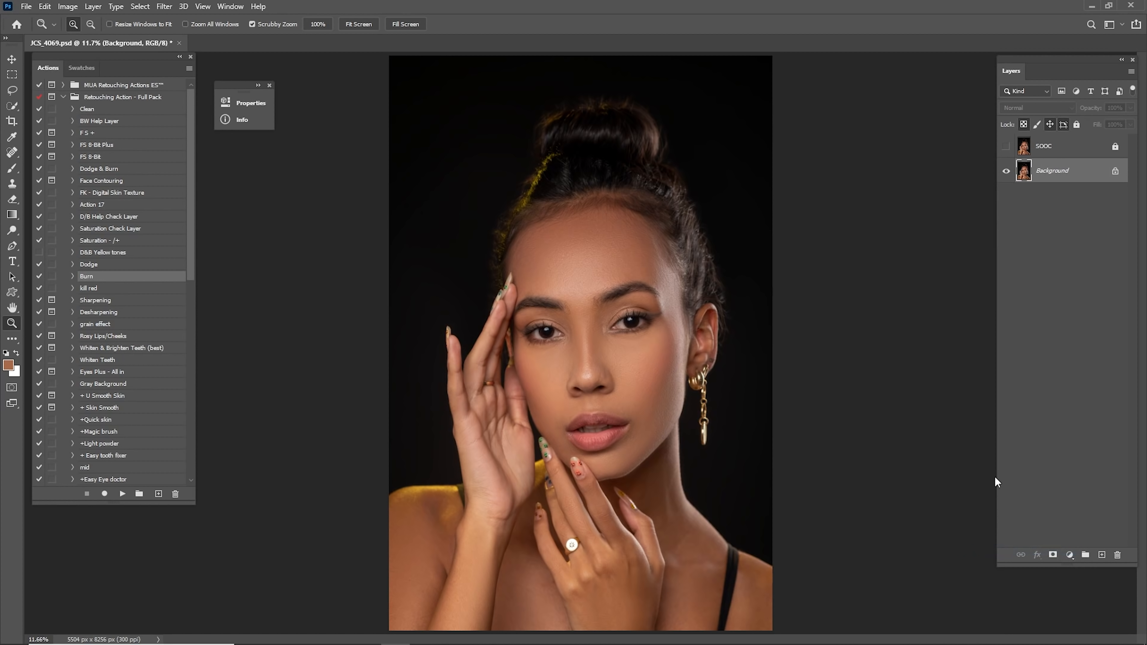
- Run the Soft Smooth Skin action from the MUA Retouching Actions set on the Background layer and dismiss its message
click(1048, 142)
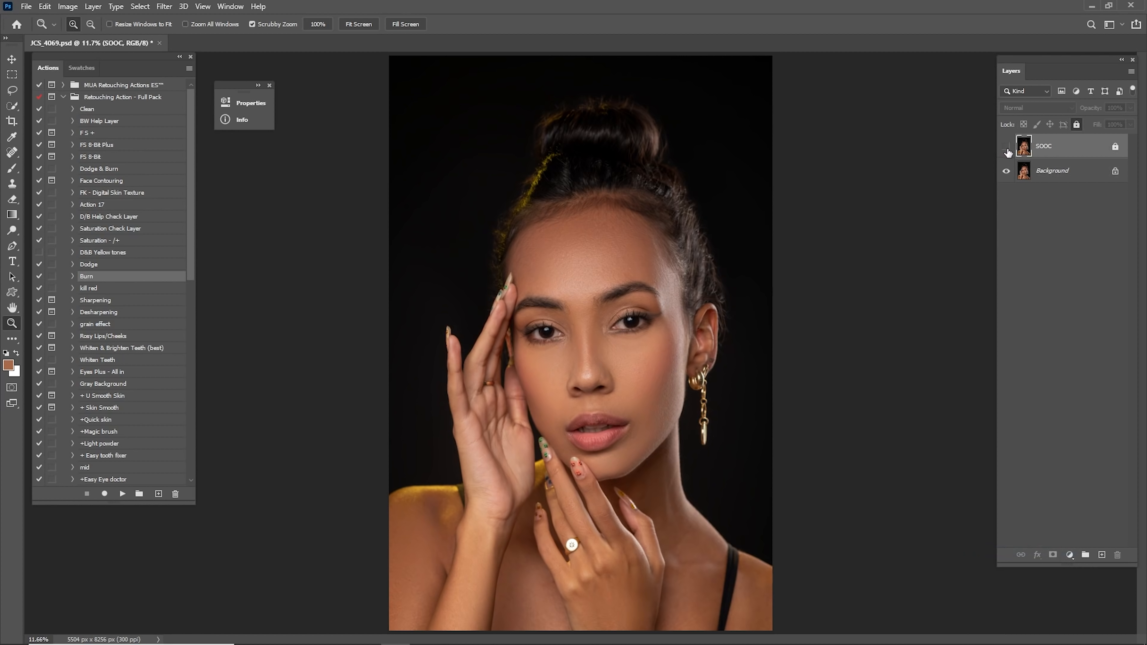
click(1039, 173)
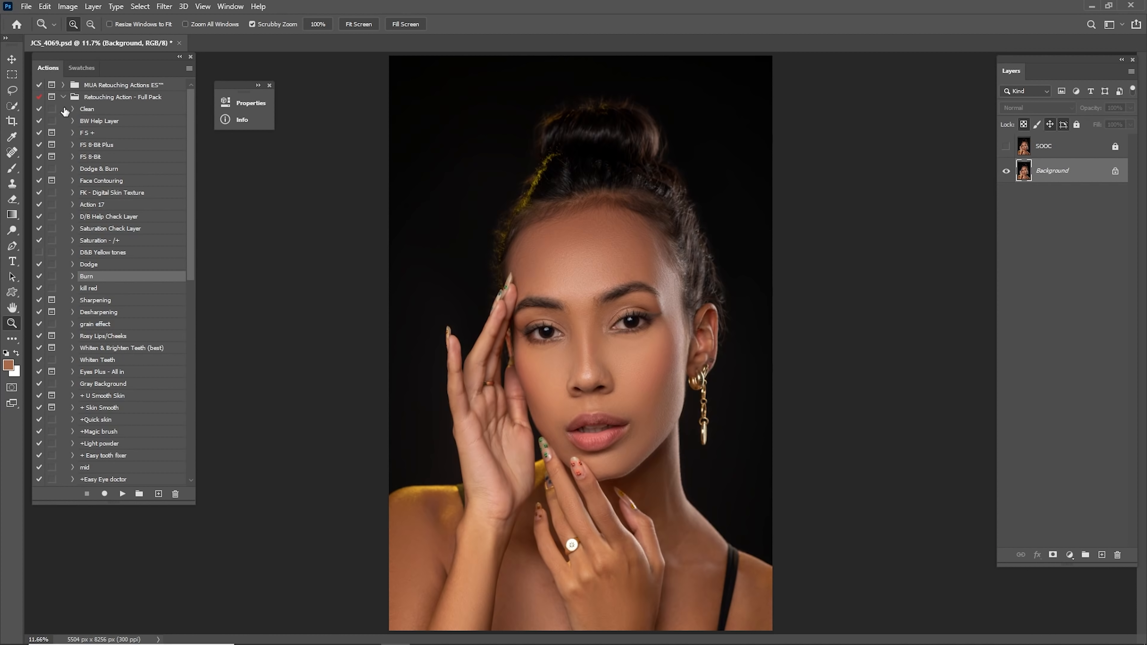
click(64, 85)
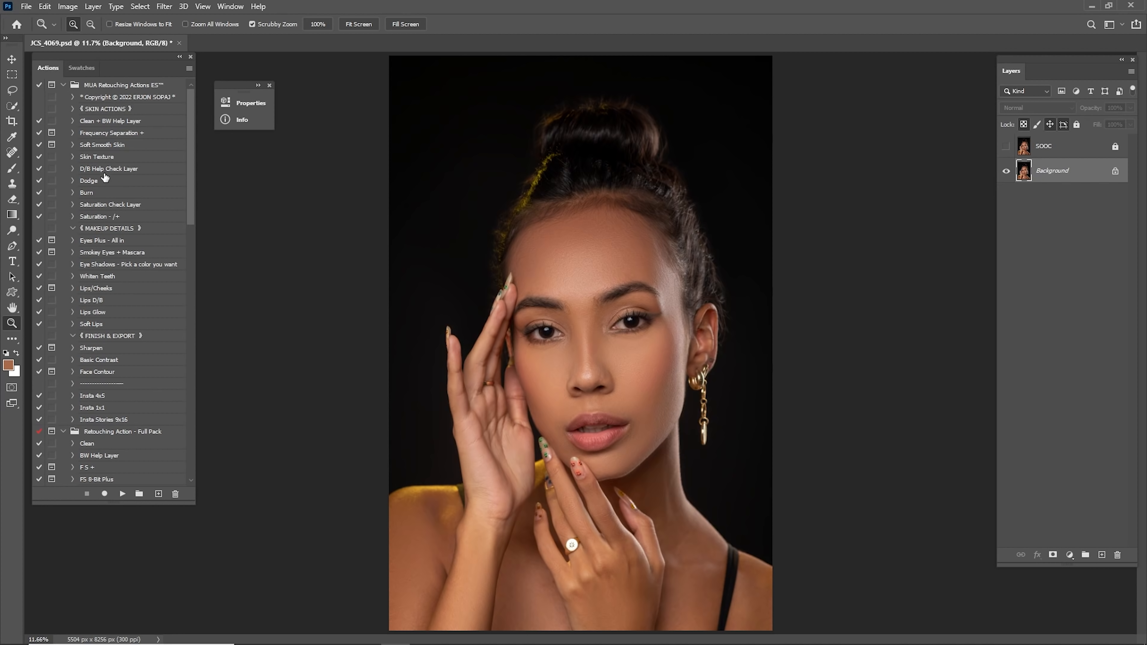
click(103, 148)
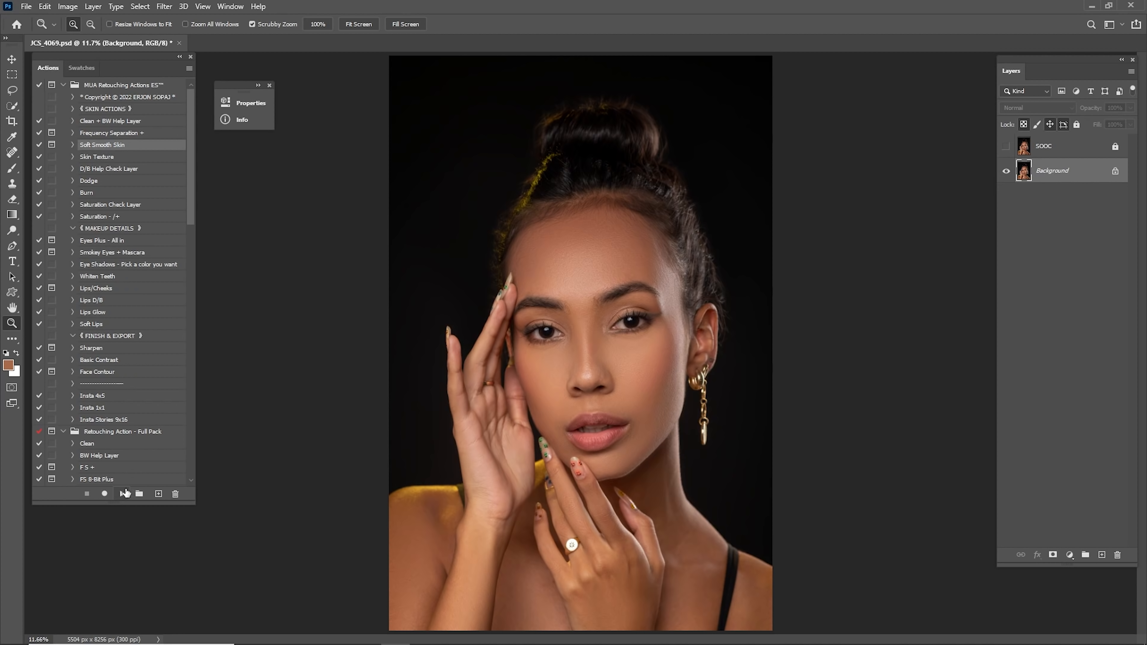
click(122, 493)
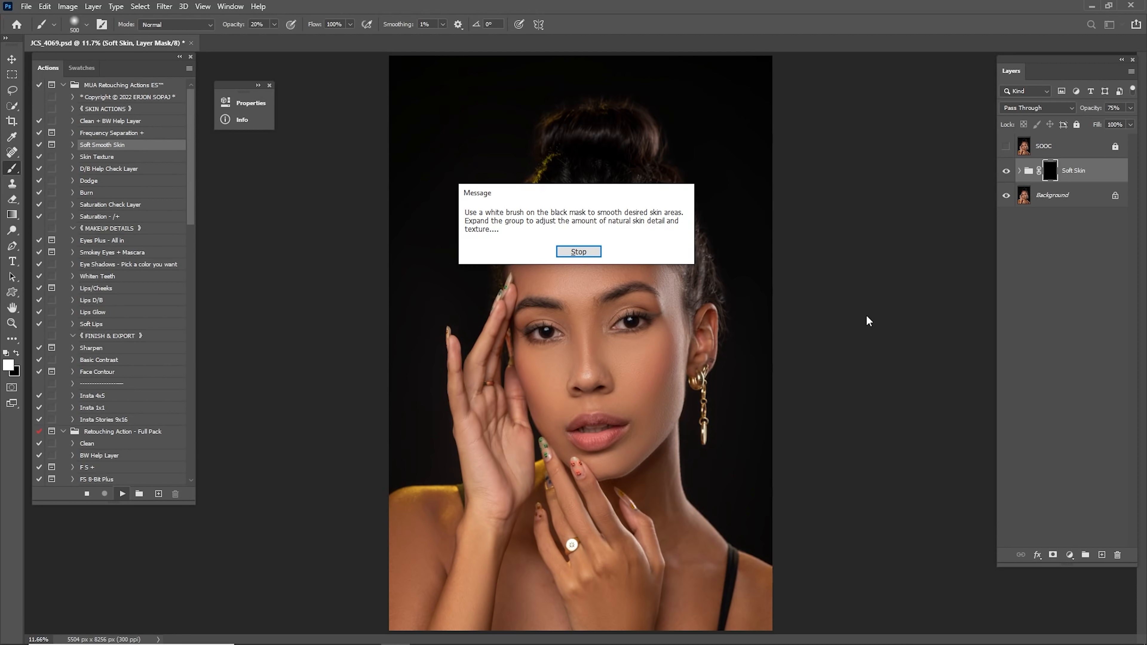
click(579, 252)
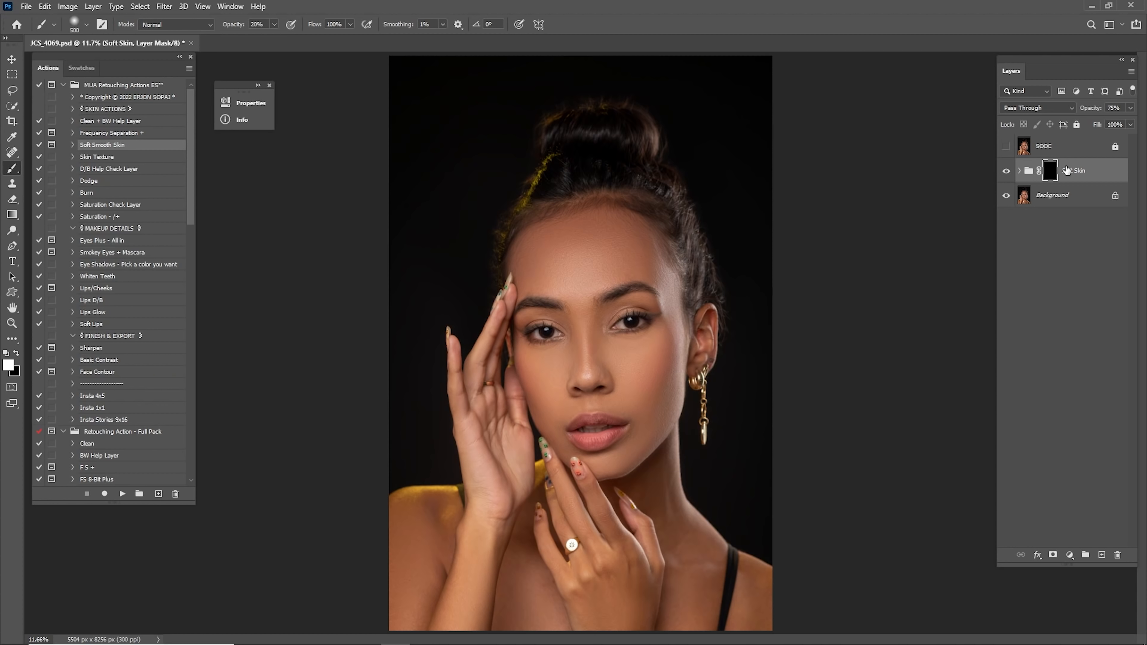
click(1061, 198)
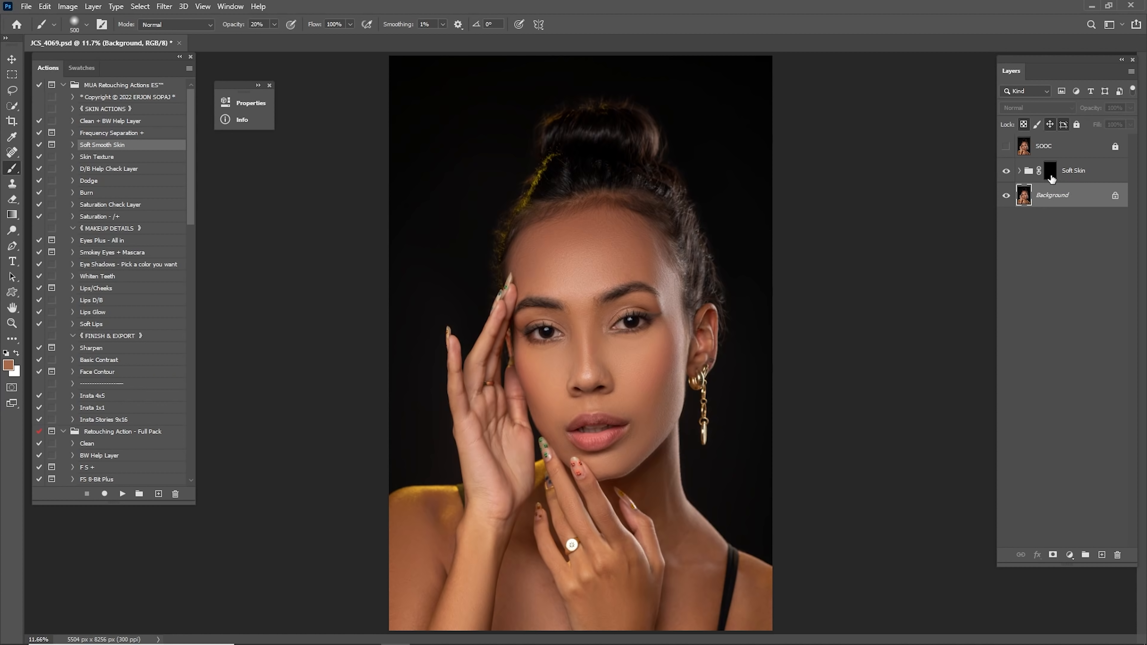
click(1051, 173)
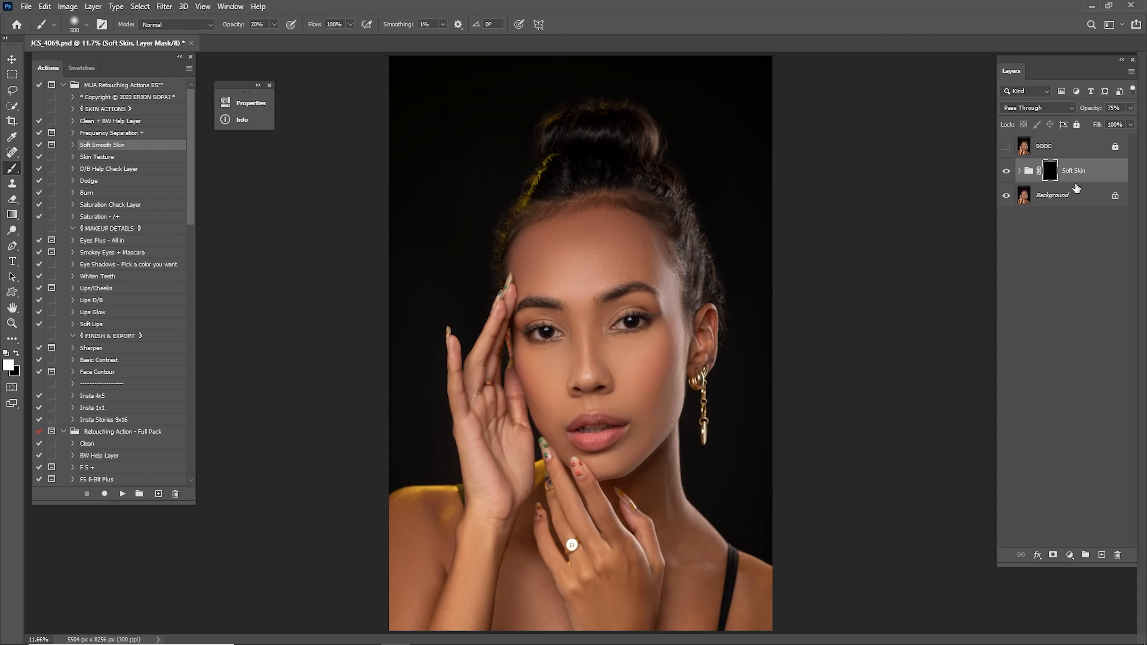
click(1064, 199)
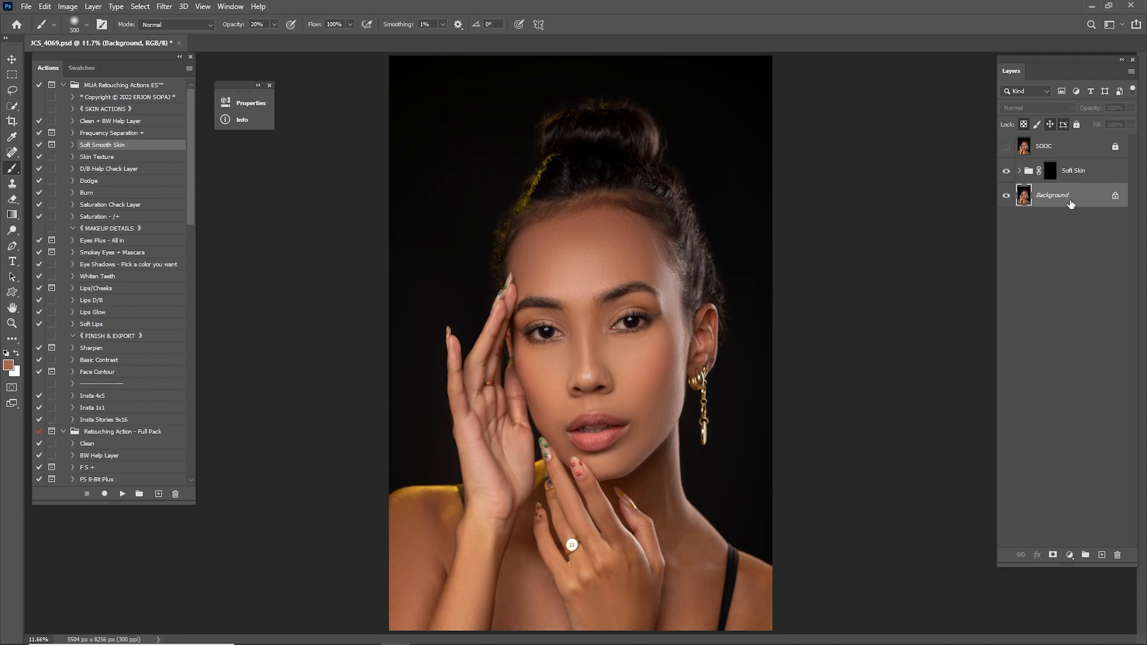
double_click(1059, 199)
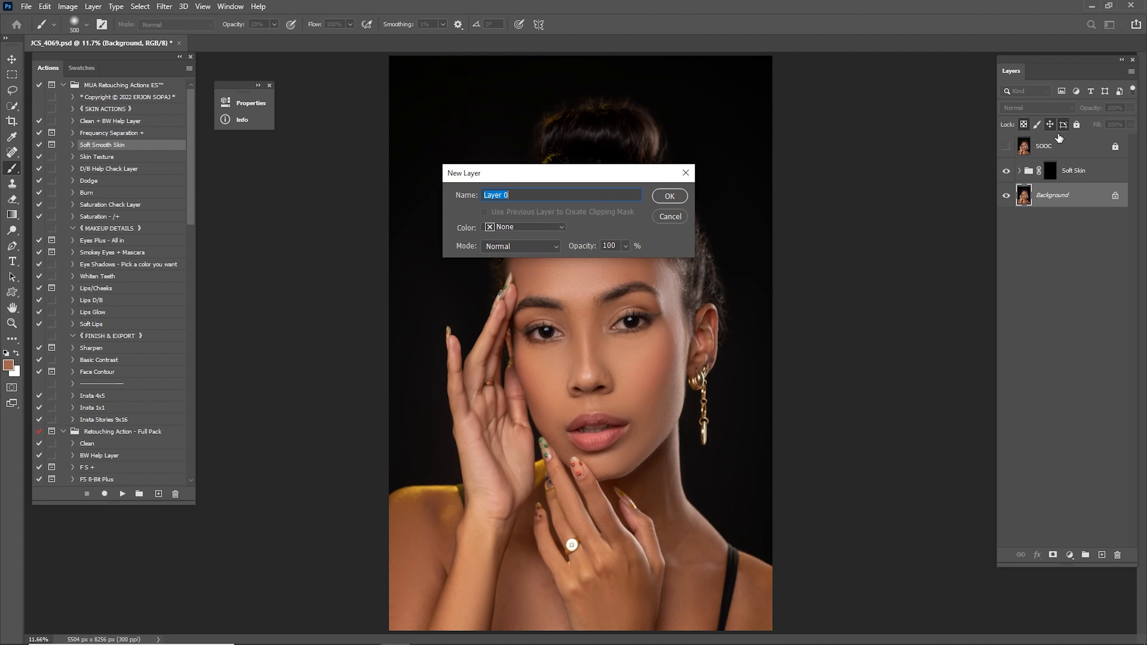
key(Return)
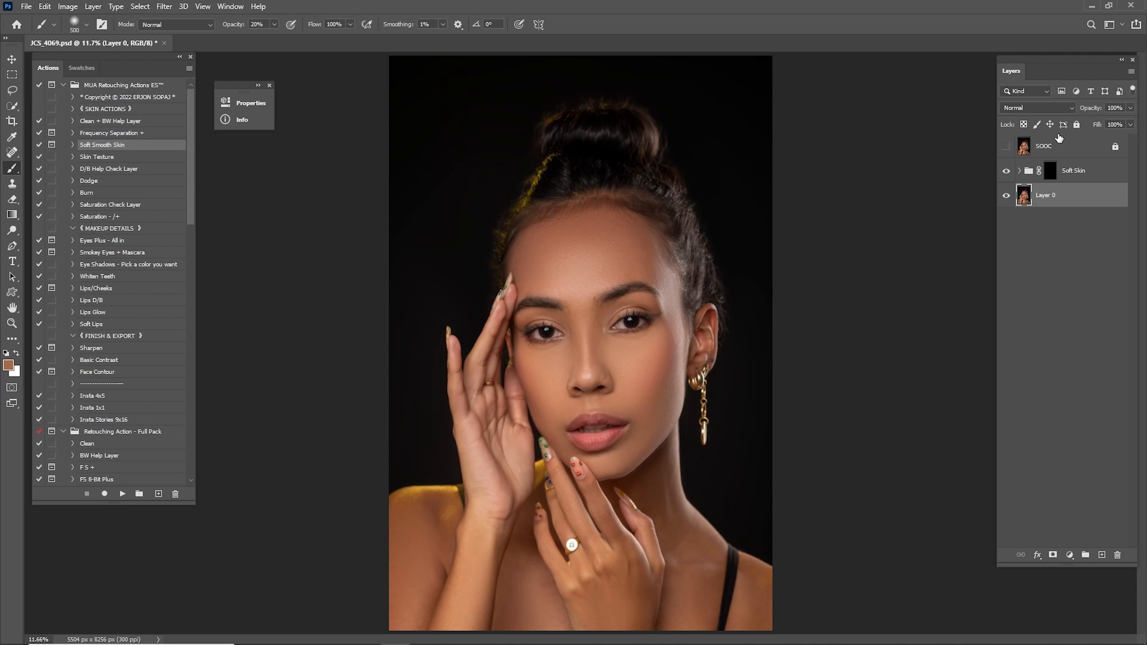
key(ctrl+z)
- Paint white over the facial skin on the Soft Skin group's mask at 100% brush opacity, adjusting the brush size to each area
click(1053, 169)
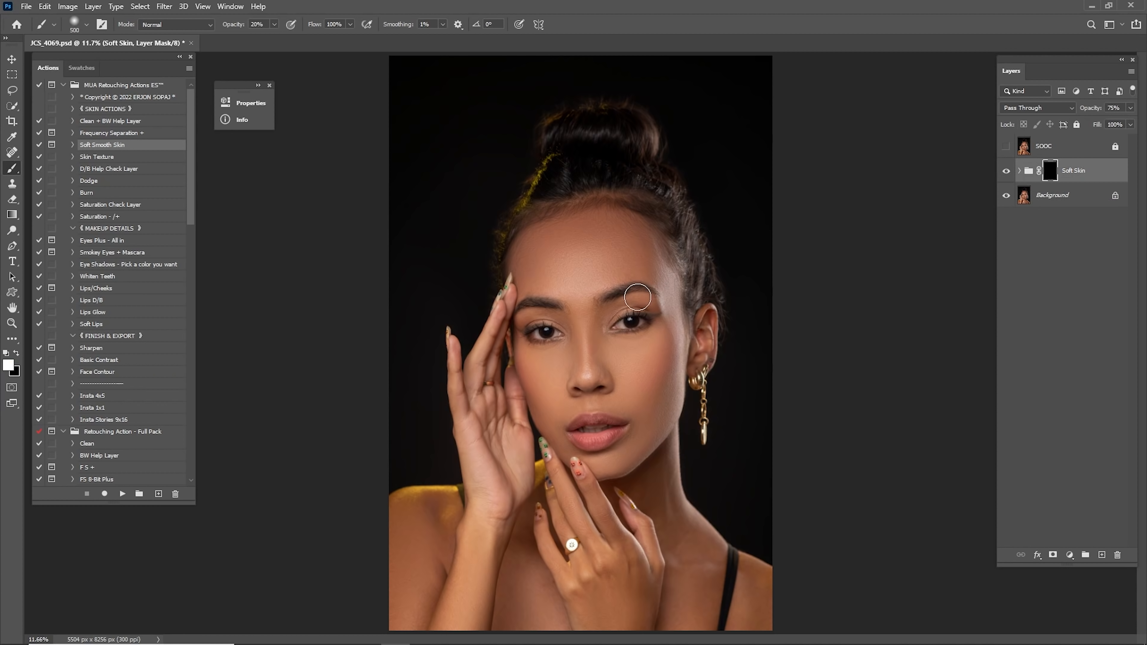
key(z)
drag(587, 262, 586, 259)
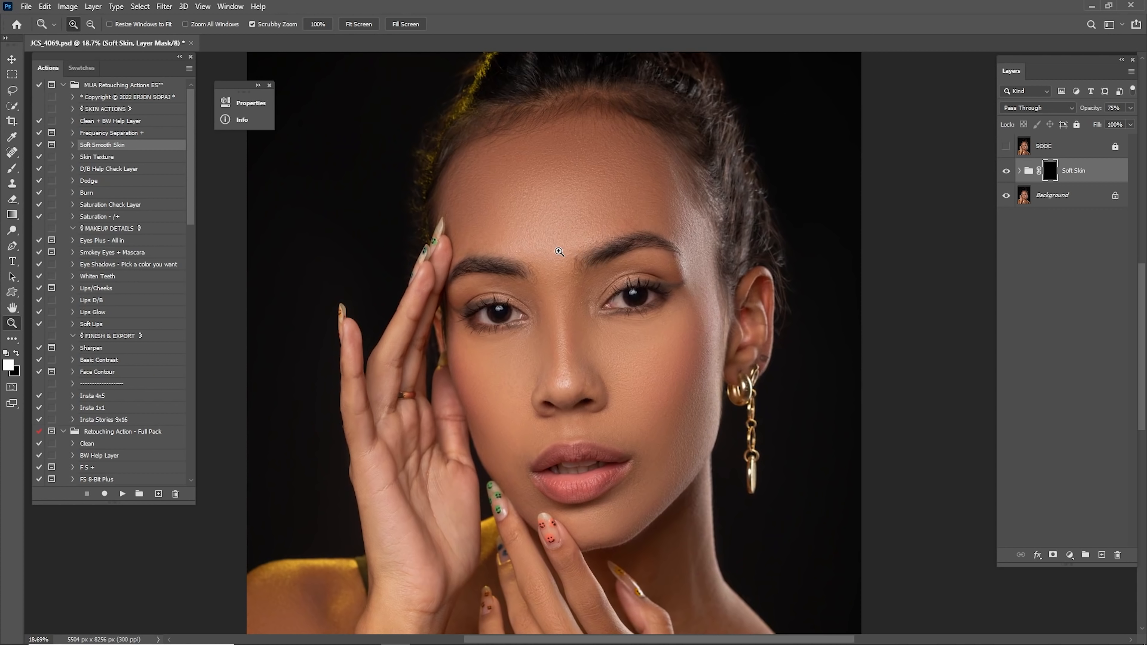
key(b)
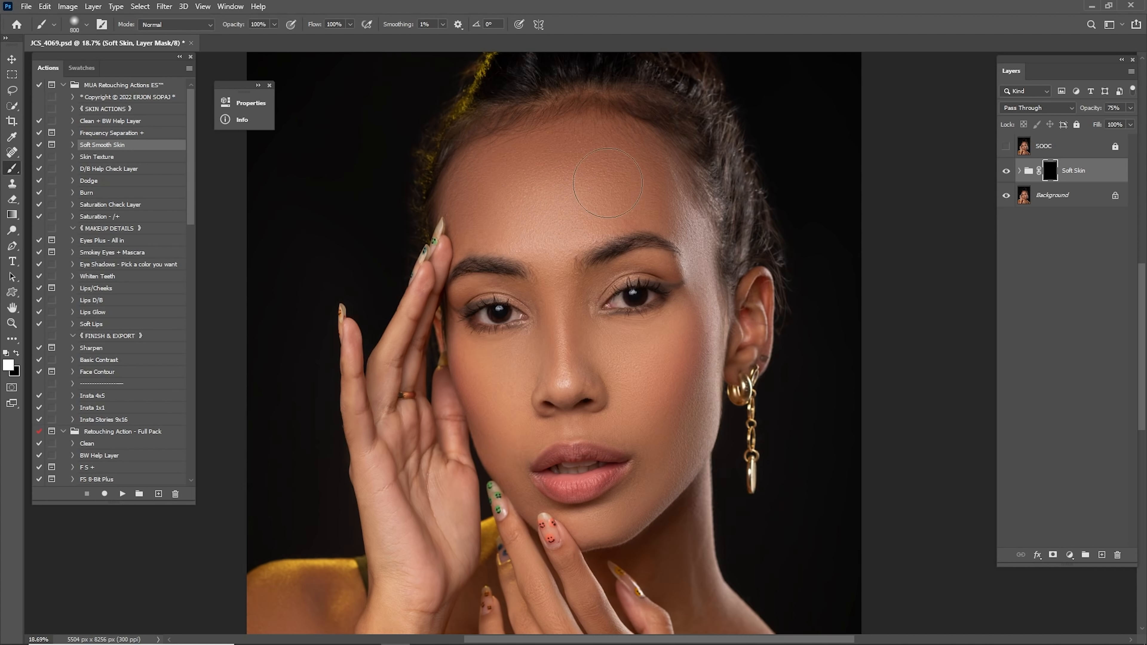
key(bracketleft)
key(bracketright)
key(bracketleft)
key(bracketleft)
key(bracketleft)
key(bracketright)
key(bracketleft)
key(bracketleft)
key(bracketleft)
key(bracketright)
key(bracketleft)
key(bracketleft)
key(bracketleft)
- Examine the smoothing around the nose and eyes up close by toggling the Soft Skin group's visibility
key(ctrl+0)
drag(590, 306, 1006, 218)
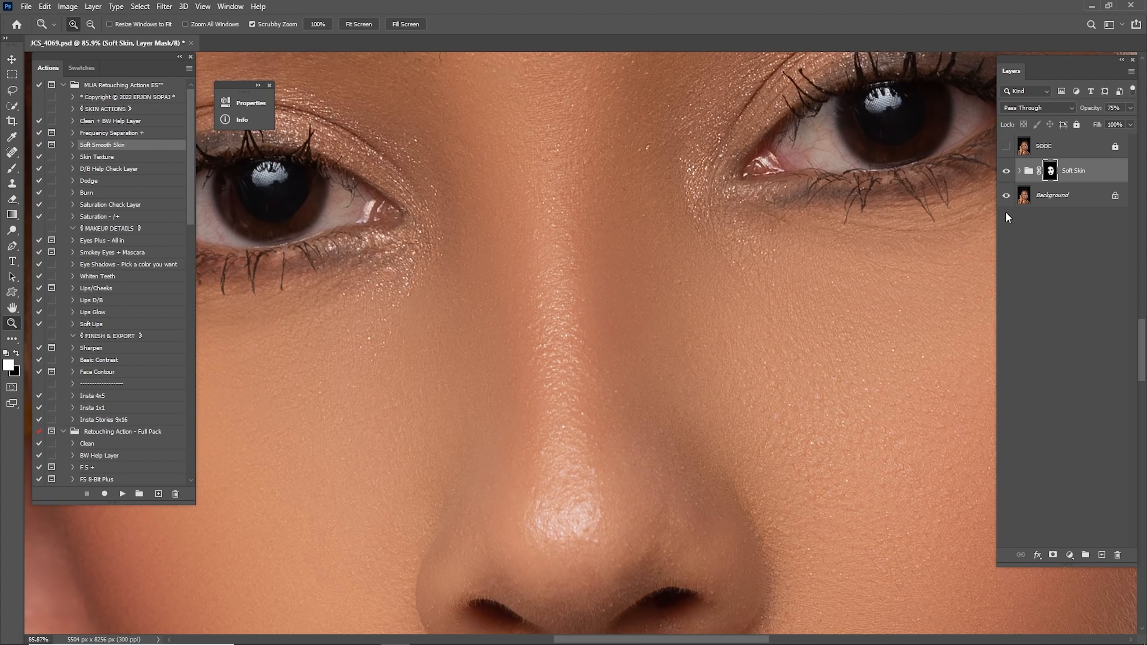
click(1006, 172)
click(1006, 173)
click(1006, 173)
click(1007, 173)
click(1006, 173)
click(1006, 173)
- Set the Soft Skin group's opacity to 35%
drag(826, 236, 791, 381)
scroll(790, 361, down, 6)
drag(753, 274, 729, 328)
scroll(729, 328, up, 2)
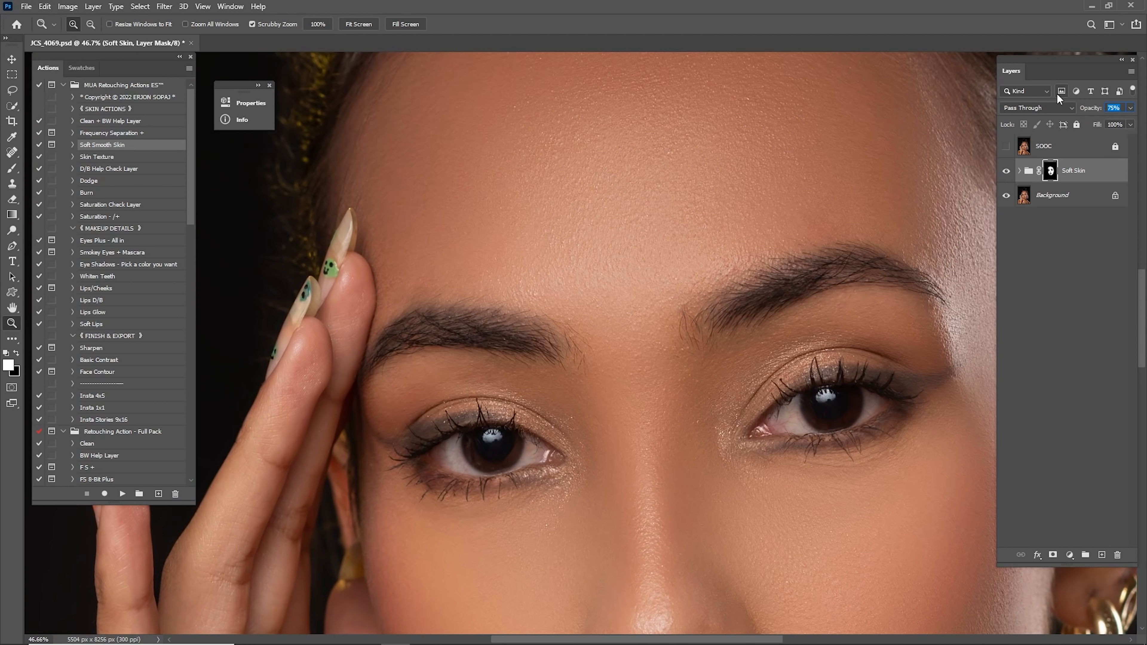
text(3)
key(Return)
- Compare the nose and cheek texture with and without the reduced Soft Skin effect
scroll(799, 381, up, 5)
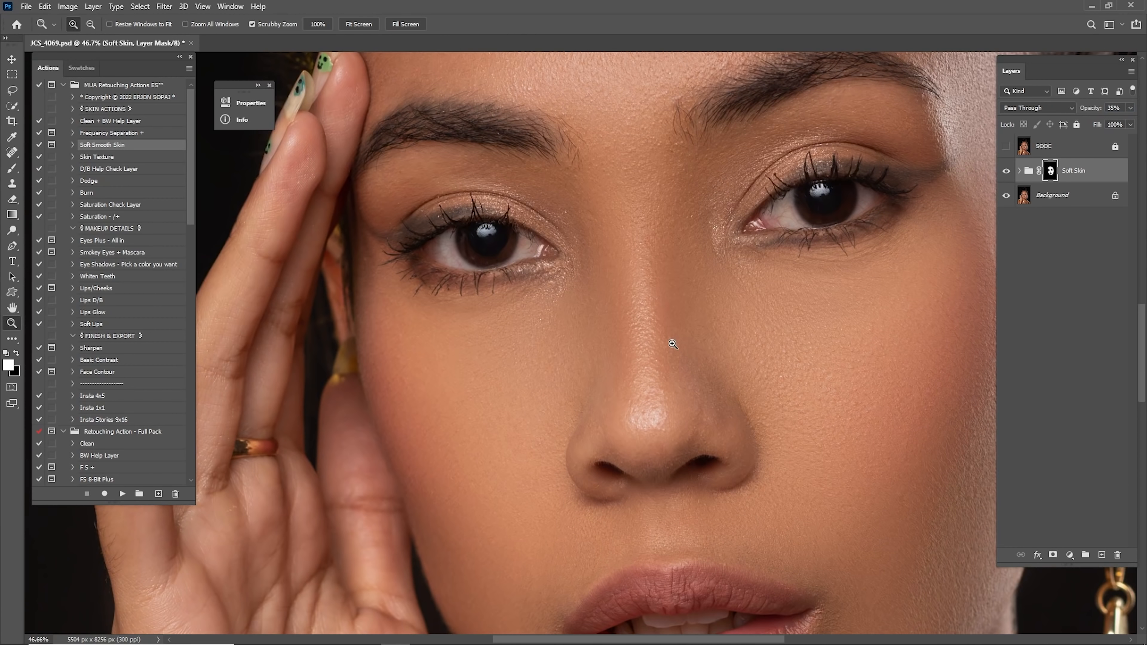
click(1006, 172)
click(1006, 173)
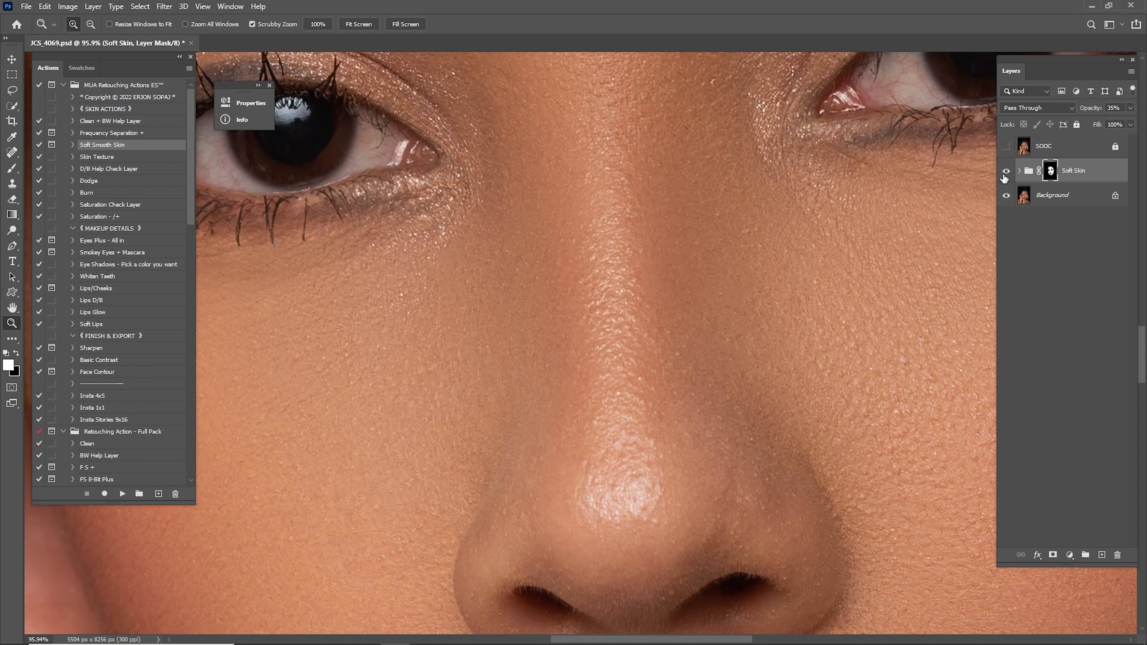
click(1005, 175)
click(1006, 175)
drag(878, 261, 778, 272)
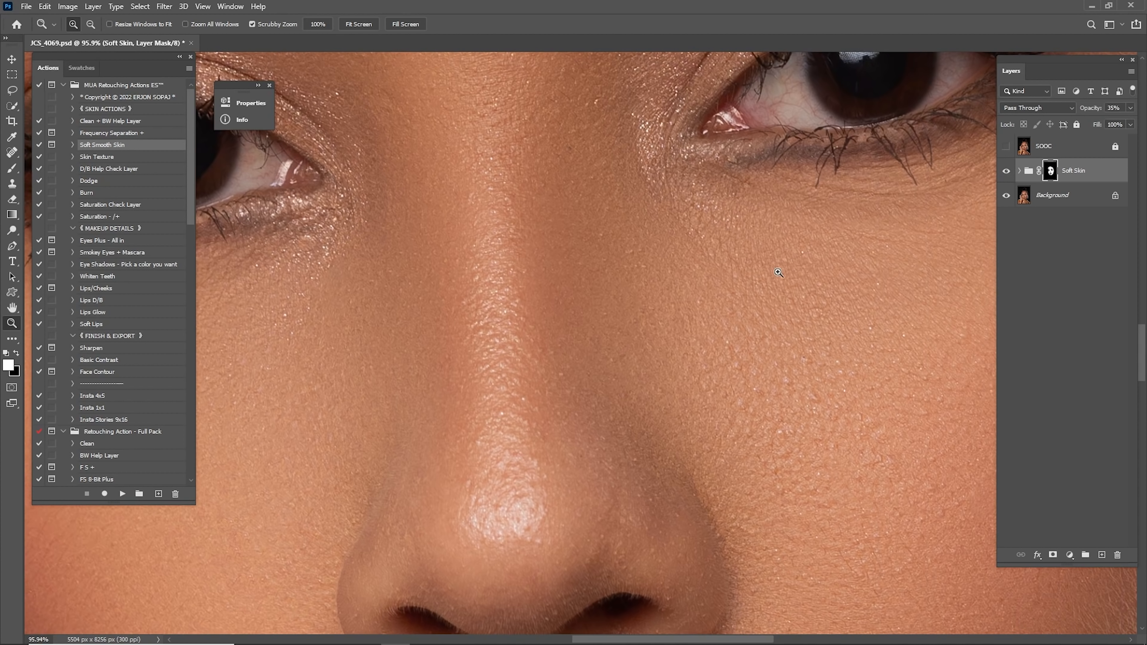
- Run the Skin Texture action above the Soft Skin group
key(ctrl+0)
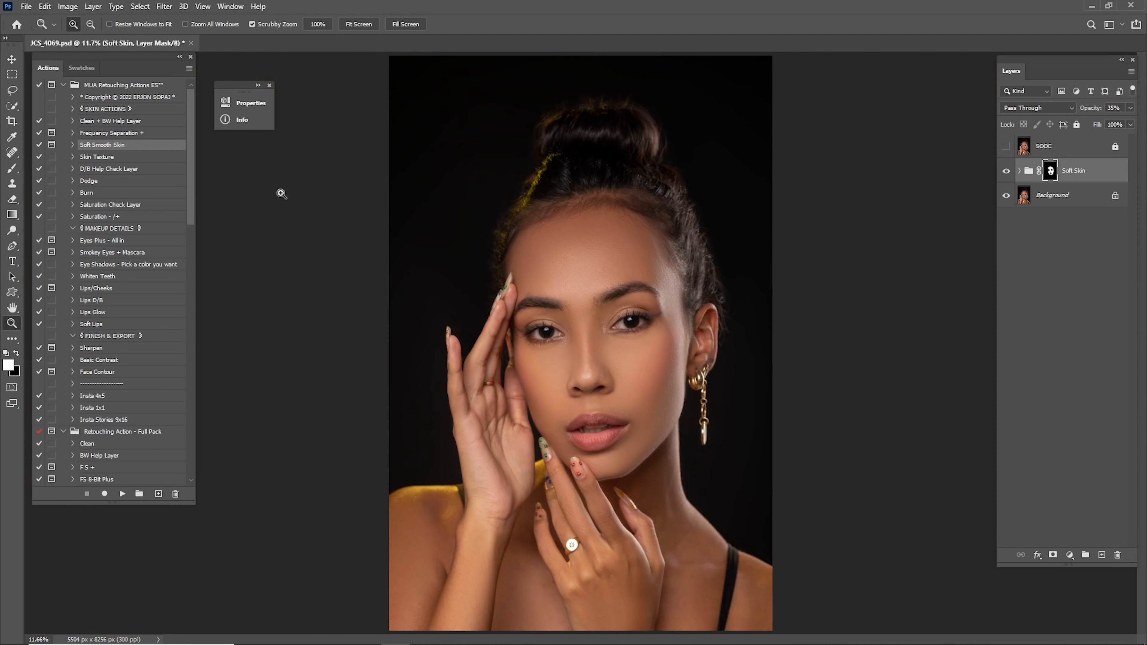
click(104, 159)
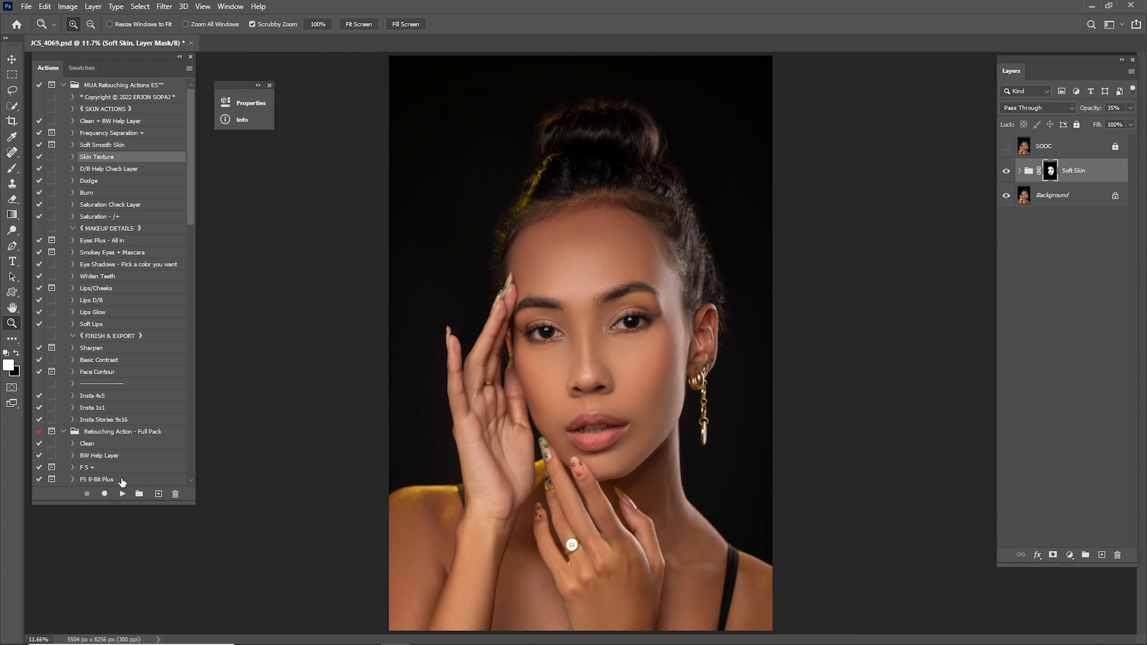
click(122, 493)
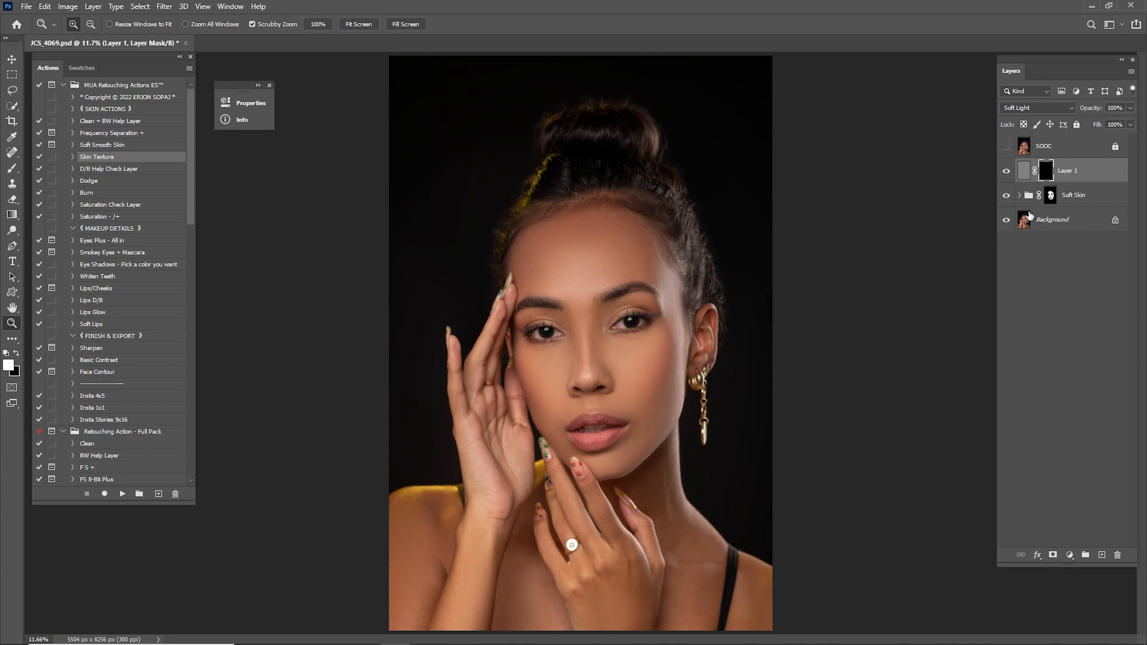
- Paint white over the forehead, cheeks and other facial skin on the texture layer's mask, adapting the brush size to each area
drag(603, 317, 642, 345)
drag(642, 345, 663, 280)
key(b)
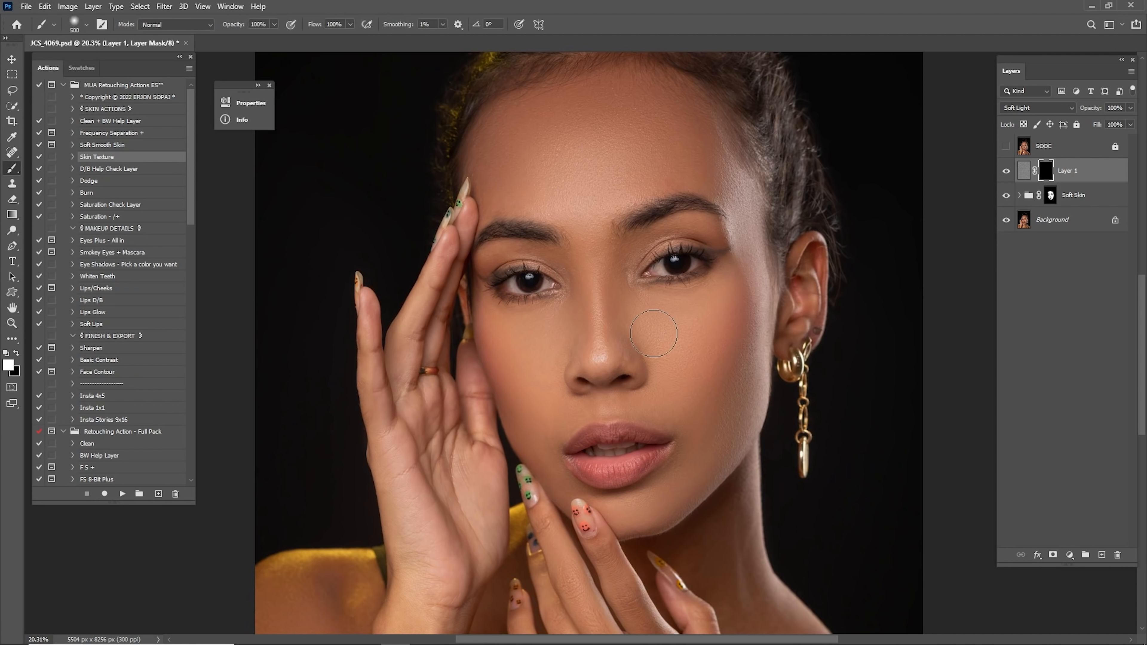
key(bracketright)
key(bracketright)
drag(558, 137, 582, 181)
key(bracketleft)
drag(539, 332, 521, 384)
mouse_move(684, 339)
mouse_down()
mouse_move(642, 337)
mouse_move(695, 362)
mouse_up()
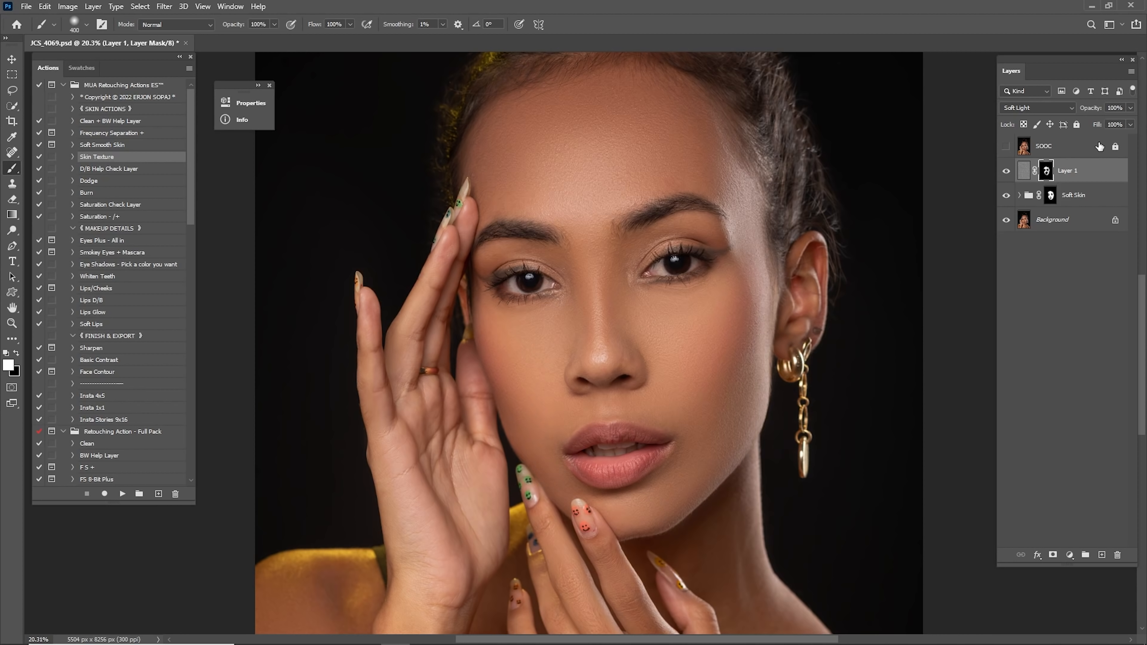
key(bracketright)
key(bracketright)
key(bracketleft)
key(bracketright)
key(bracketright)
key(bracketleft)
key(bracketleft)
- Examine the nose and cheek up close with the skin texture layer shown and hidden
key(z)
drag(650, 323, 720, 383)
drag(638, 348, 690, 333)
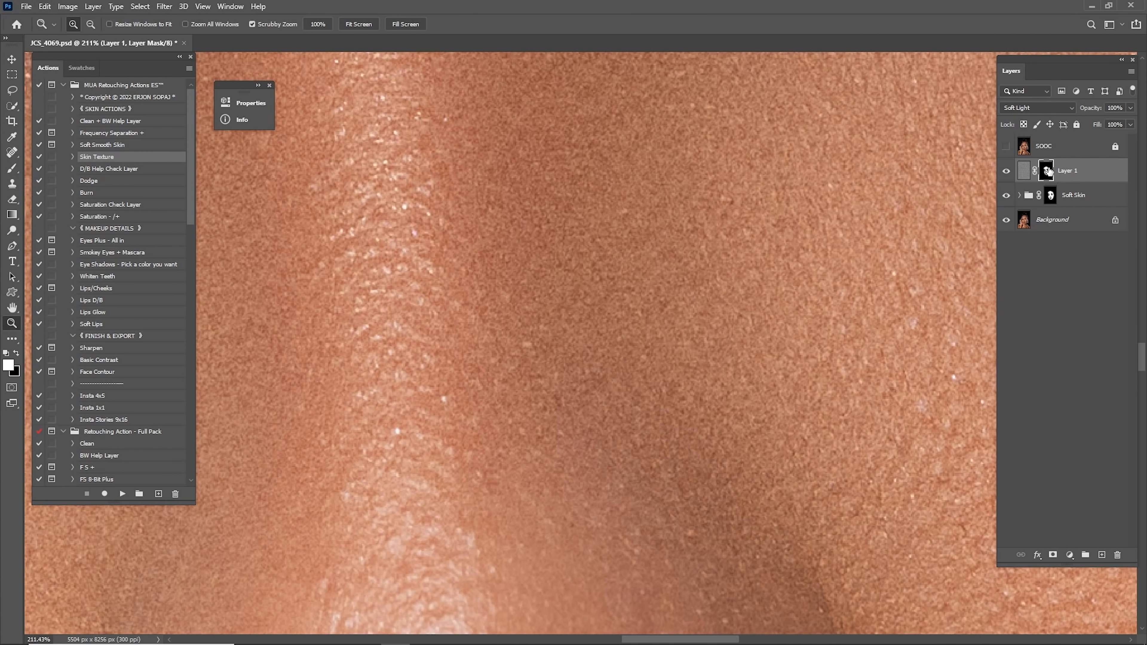
click(1007, 171)
click(1005, 173)
click(1005, 175)
click(1005, 175)
- Set the skin texture layer's opacity to 25%
click(1118, 108)
text(25)
key(Return)
- Compare the whole retouched portrait with the original SOOC layer
key(ctrl+0)
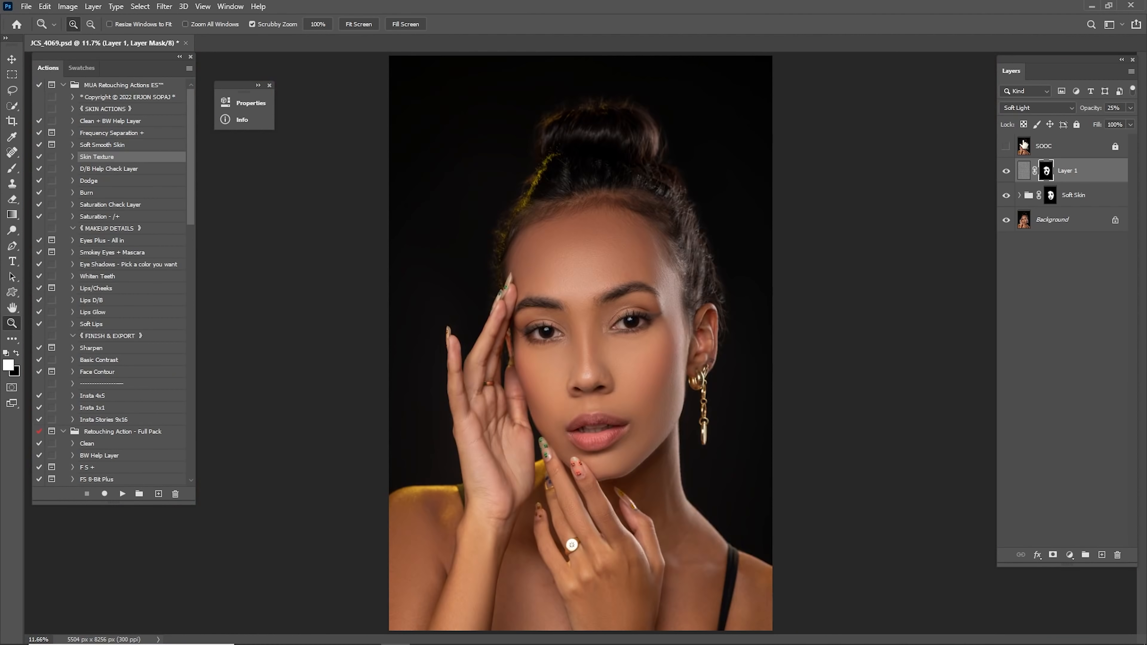
click(1003, 147)
click(1003, 147)
click(1003, 147)
click(1003, 147)
- Merge the skin texture layer, the Soft Skin group and the Background into one layer
key(shift)
shift+click(1061, 225)
right_click(1061, 219)
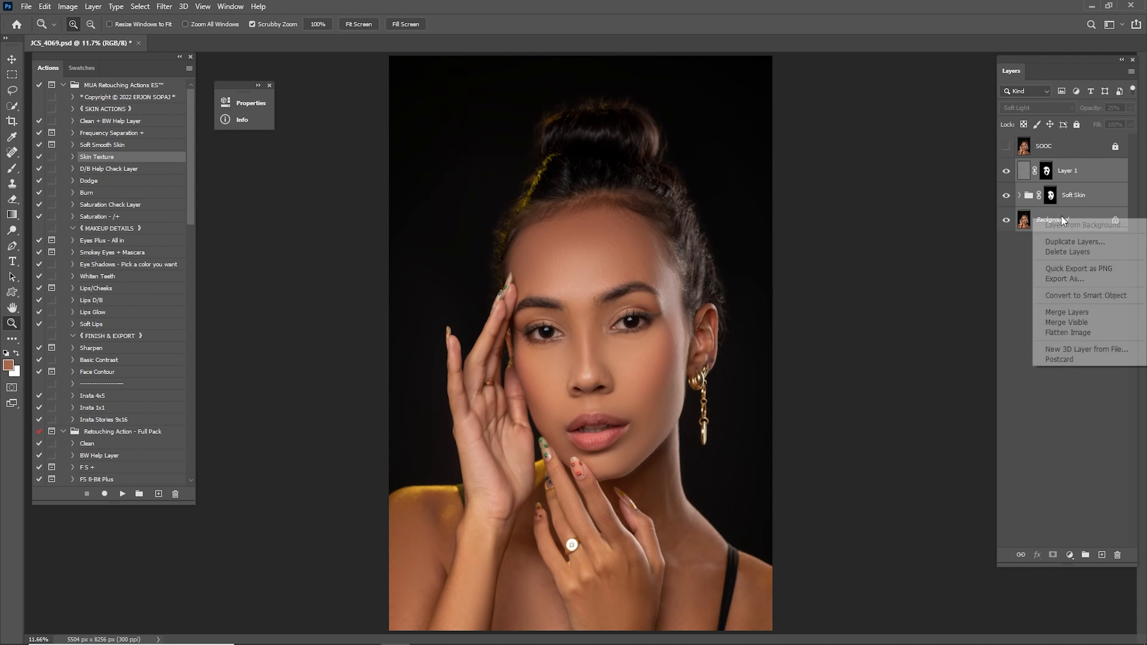
click(1071, 308)
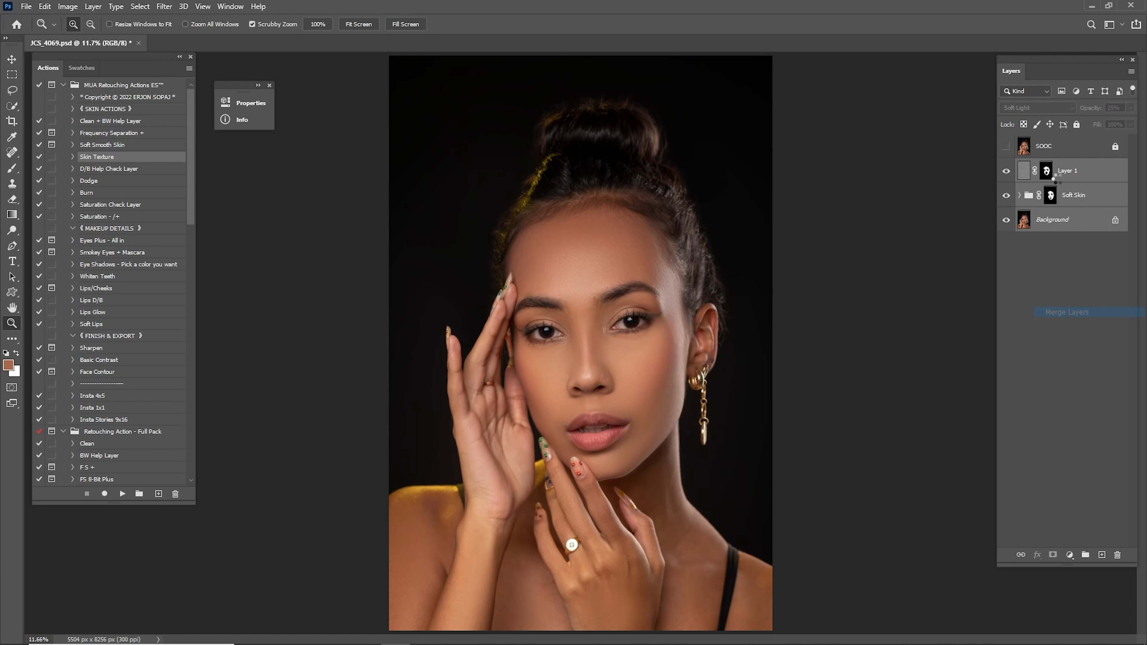
- Toggle the SOOC layer to compare the merged Background with the original photo
click(1005, 147)
click(1006, 147)
click(1006, 147)
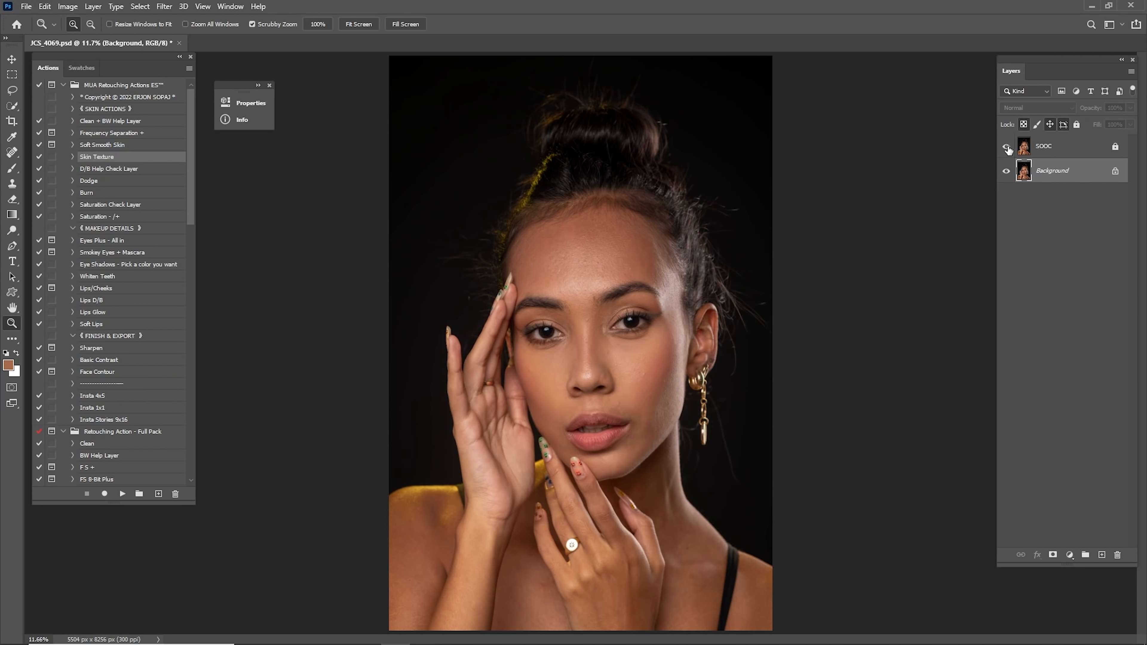
click(1006, 147)
click(1006, 147)
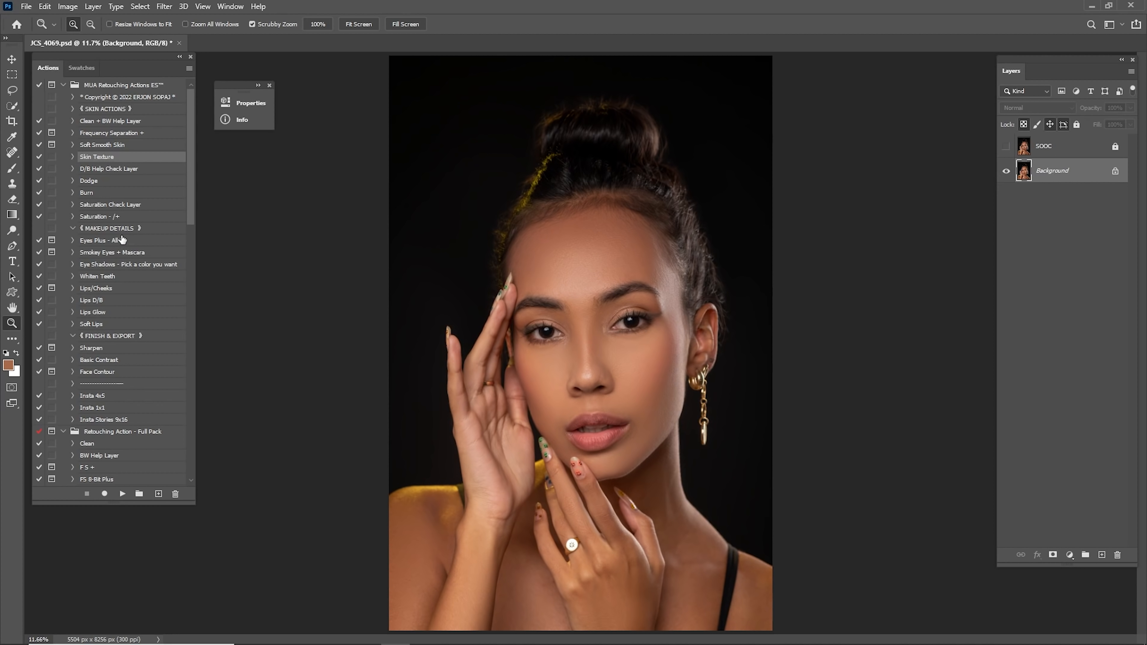
- Run the Eyes Plus - All in action, accepting the Gaussian Blur radius of 5.0 pixels
click(116, 242)
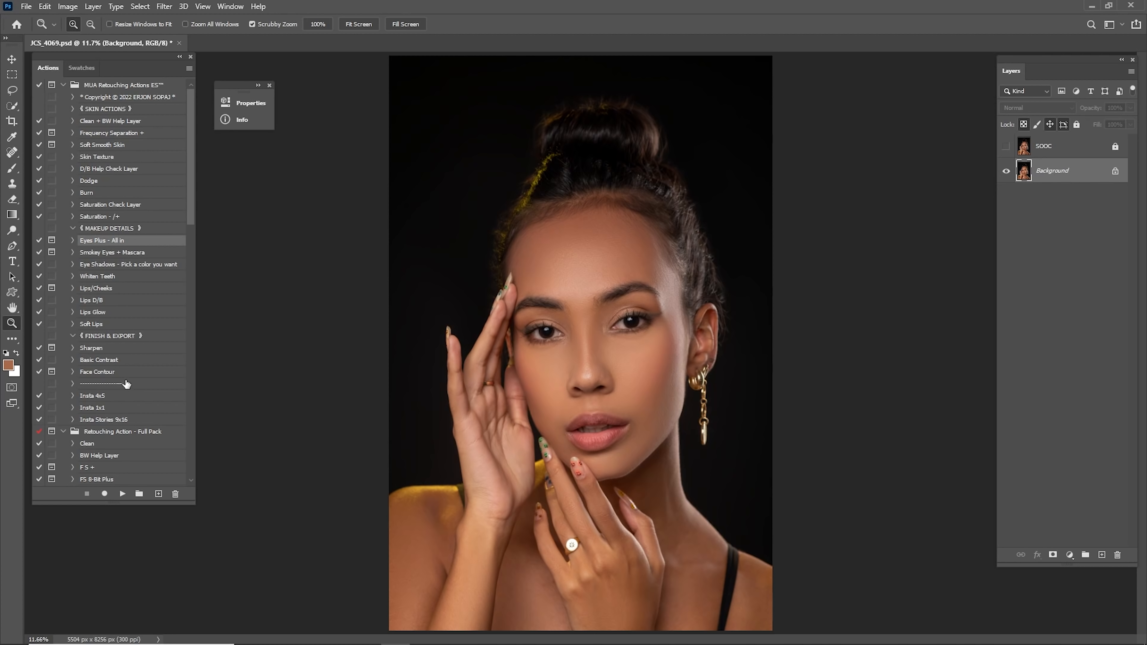
click(121, 493)
key(Return)
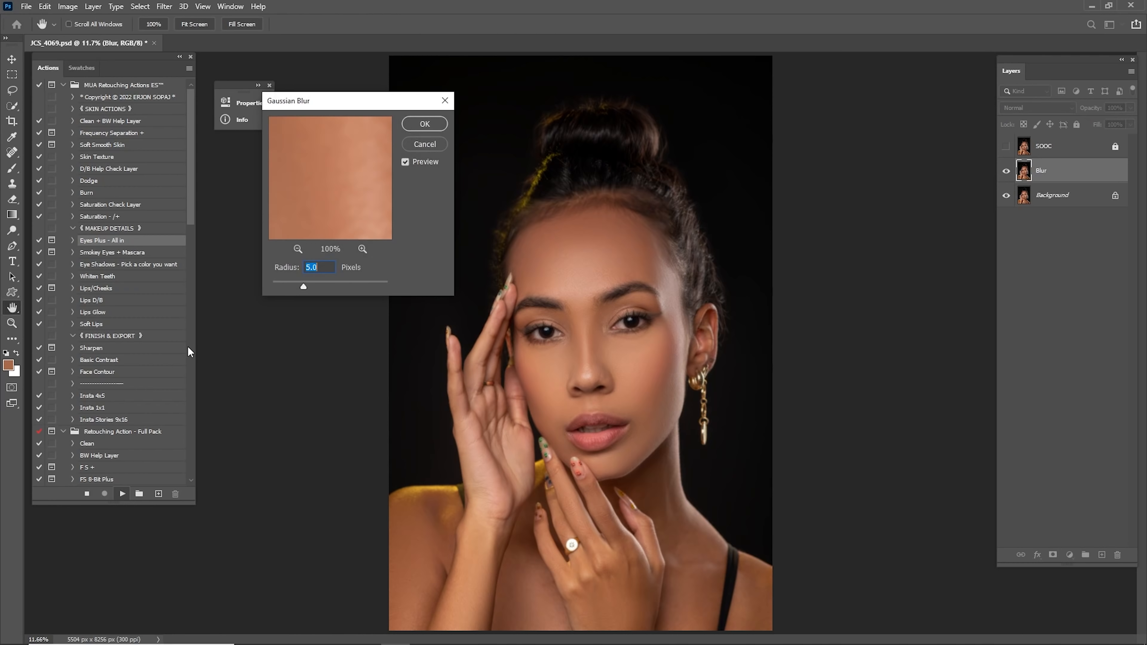
key(Return)
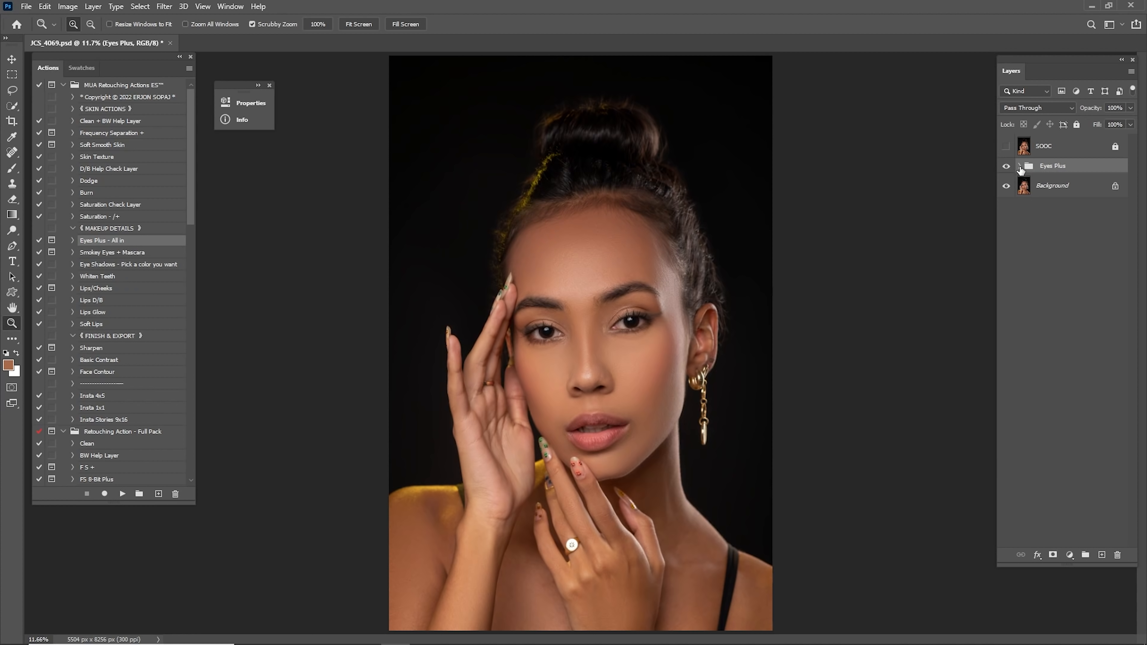
- On the Remove Veins group's mask, paint white over the white of the earring-side eye with a reduced brush size
click(1019, 166)
click(1061, 285)
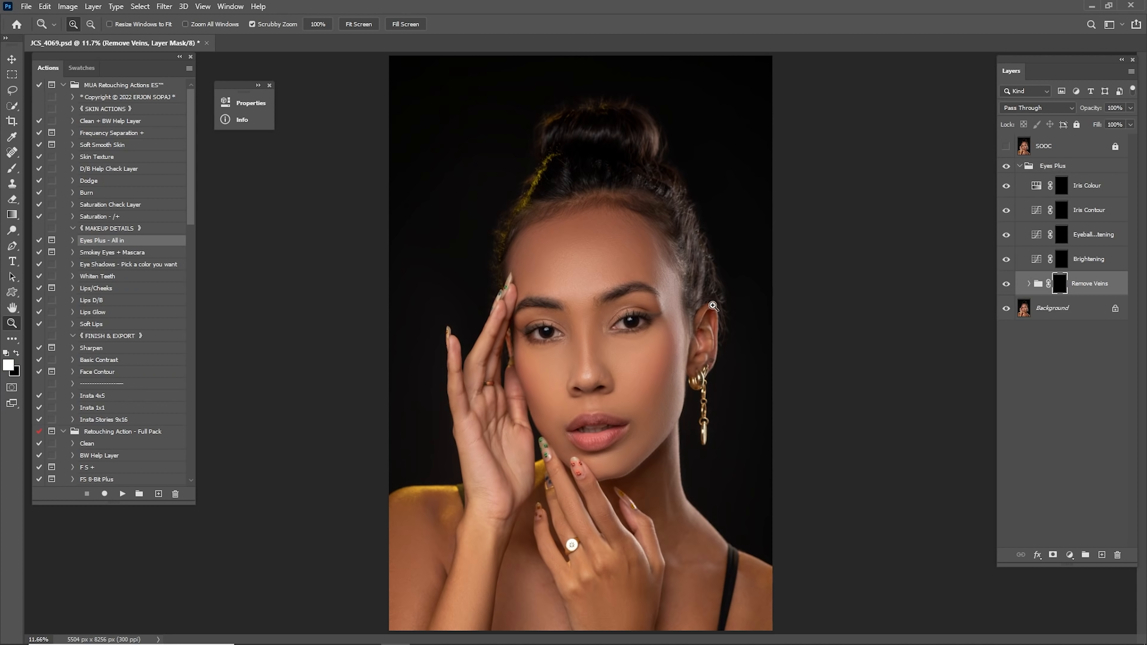
drag(631, 320, 703, 342)
mouse_move(610, 341)
mouse_down()
mouse_move(655, 289)
mouse_move(676, 327)
mouse_up()
click(646, 311)
key(b)
key(bracketleft)
key(bracketleft)
key(bracketleft)
key(bracketleft)
key(bracketleft)
key(bracketleft)
key(bracketleft)
key(bracketleft)
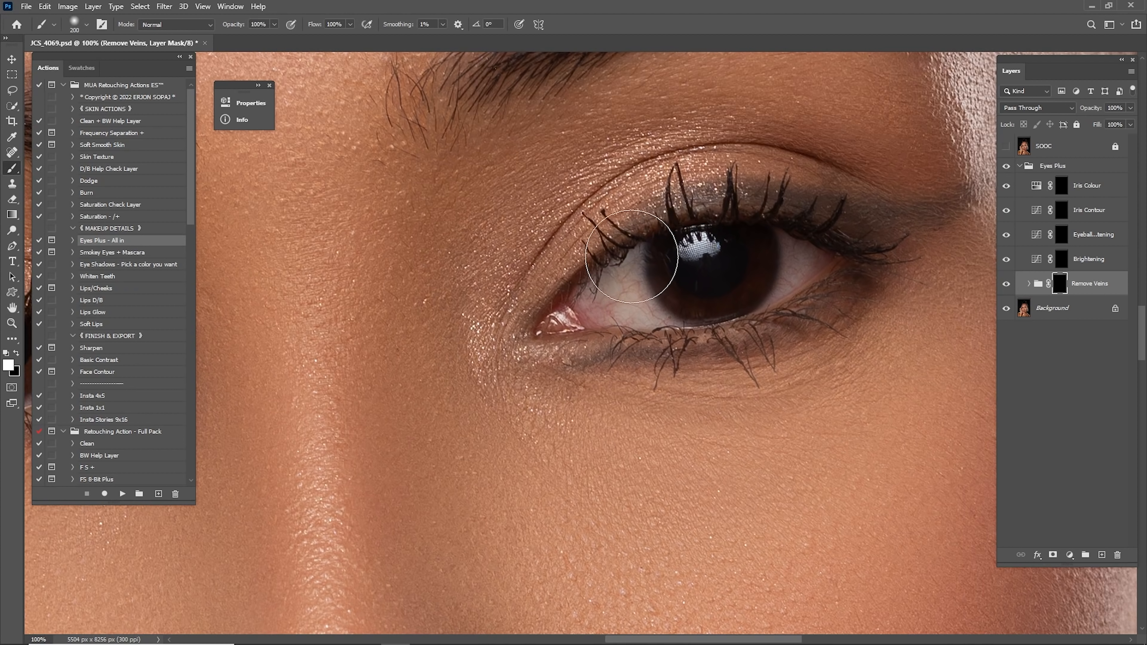
drag(620, 273, 628, 299)
key(bracketleft)
key(bracketleft)
key(bracketleft)
mouse_move(796, 257)
mouse_down()
mouse_move(778, 296)
mouse_move(798, 260)
mouse_up()
- Paint out the veins in the white of the hand-side eye on the Remove Veins group's mask
scroll(544, 314, left, 10)
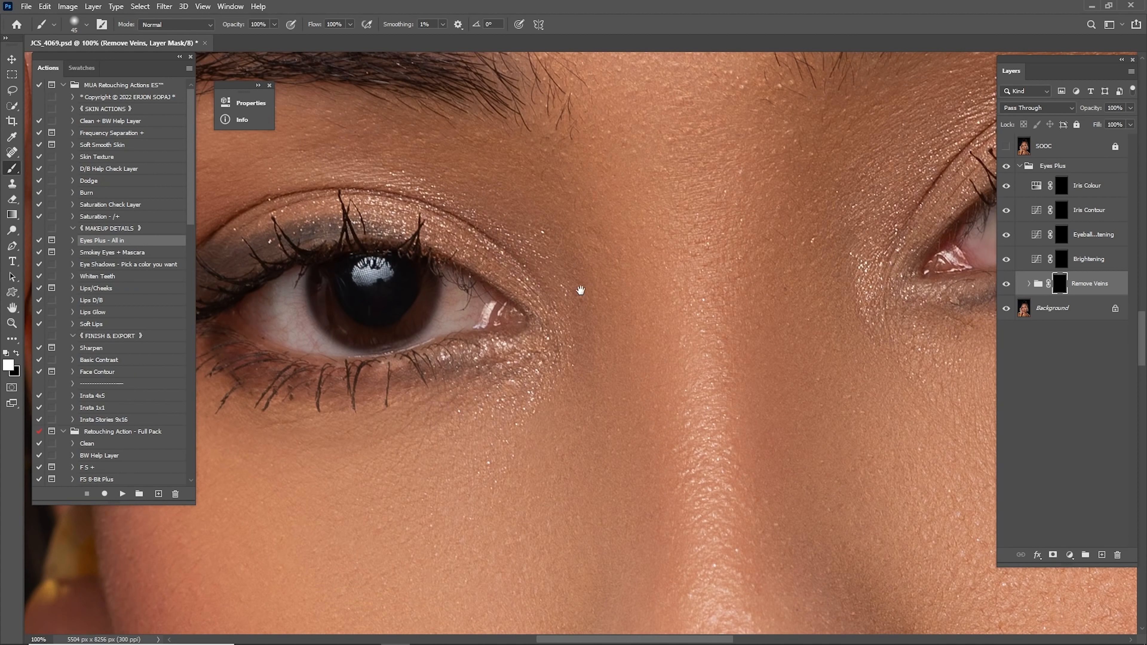
key(bracketright)
key(bracketright)
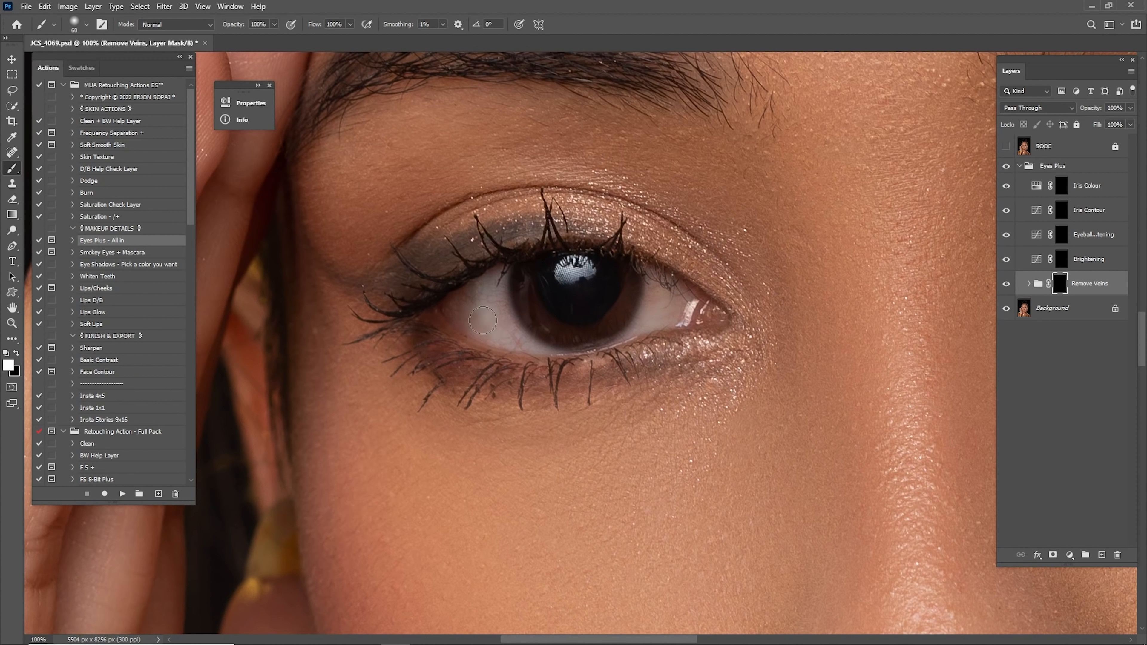
drag(484, 320, 468, 311)
- Touch up the vein removal across both eyes and set the Remove Veins group's opacity to 45%
mouse_move(966, 267)
mouse_down()
mouse_move(612, 274)
mouse_move(588, 329)
mouse_up()
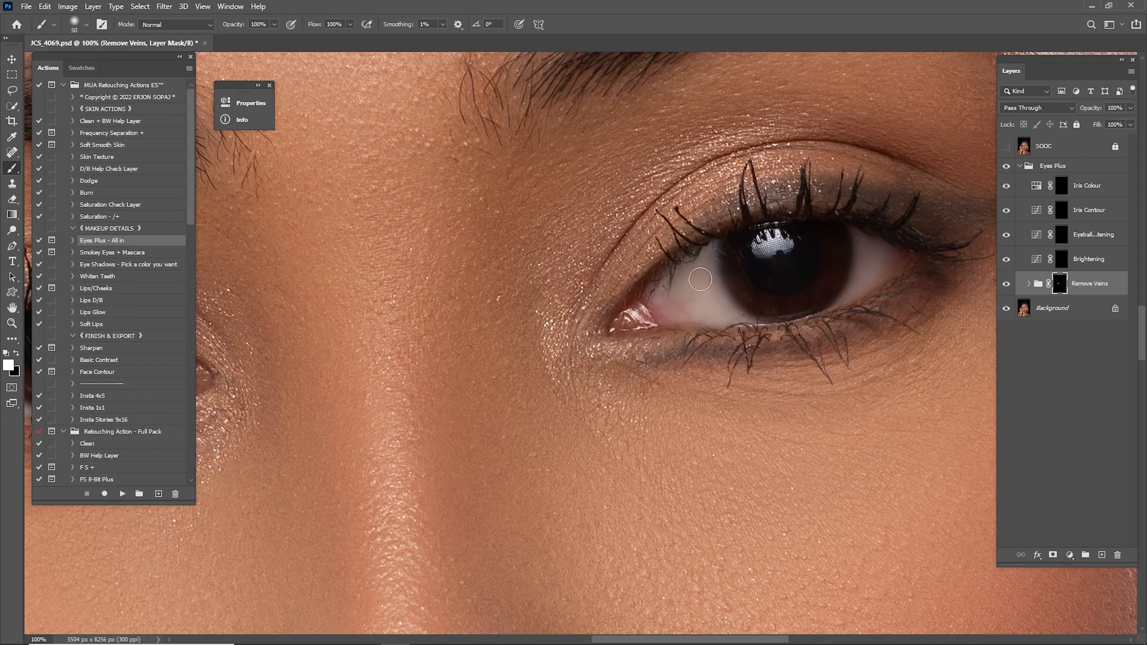
drag(570, 317, 930, 256)
drag(533, 306, 712, 313)
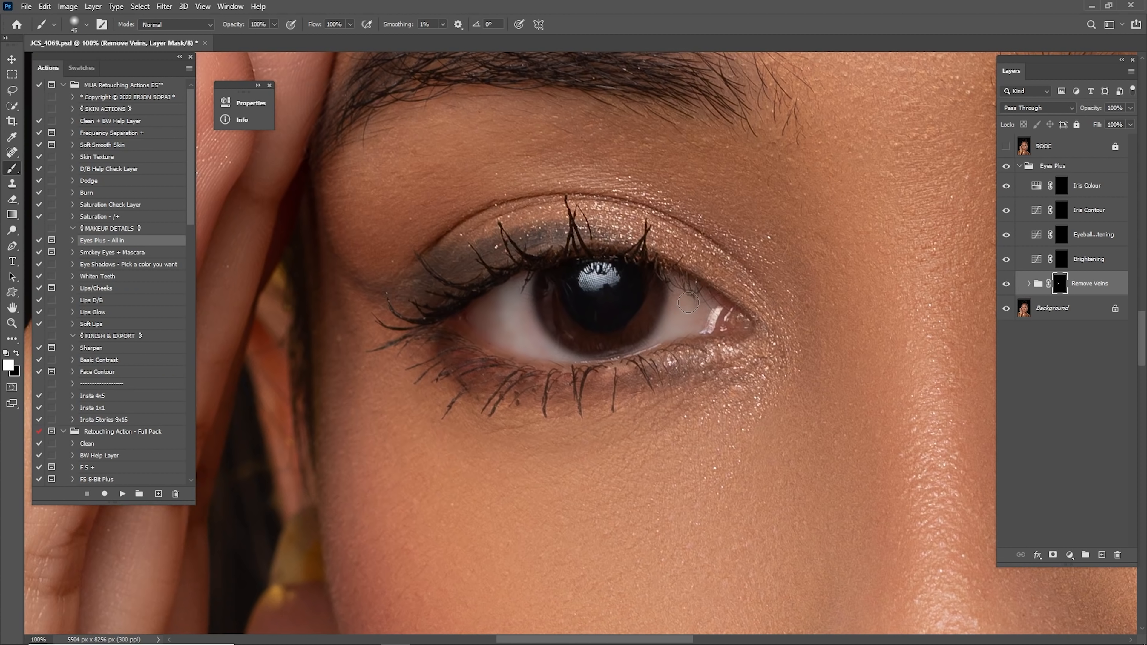
drag(492, 331, 903, 253)
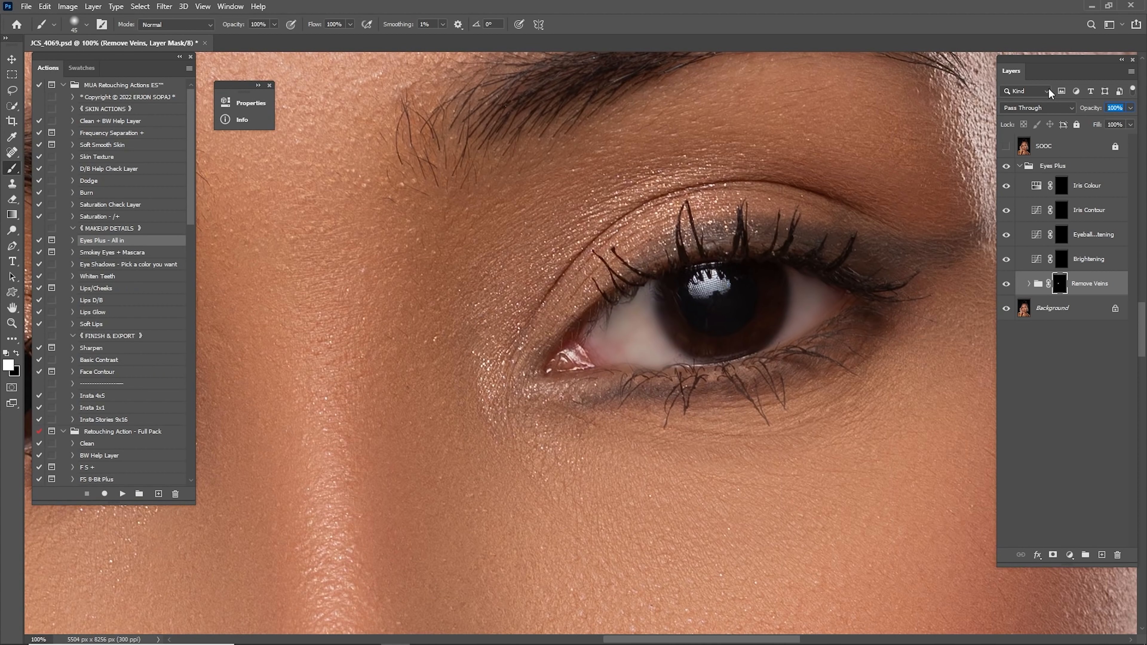
text(45)
- On the Brightening layer's mask, paint white over both sides of the earring-side eye's white
click(1062, 261)
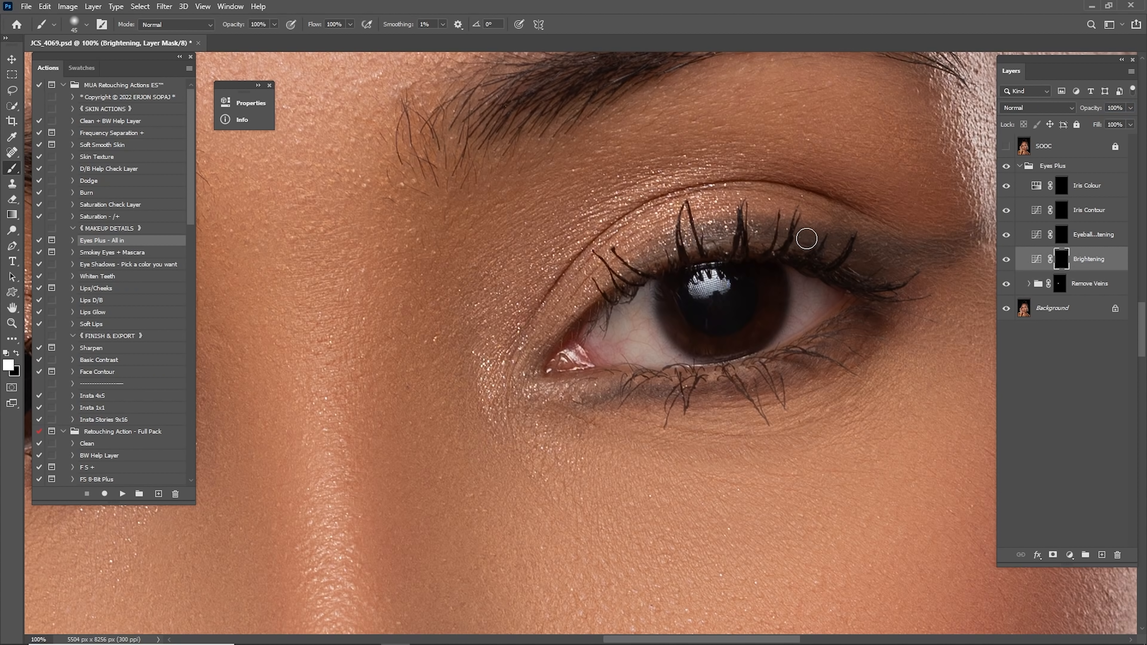
key(bracketright)
mouse_move(804, 300)
mouse_down()
mouse_move(788, 336)
mouse_move(819, 299)
mouse_up()
key(bracketleft)
key(bracketleft)
key(bracketright)
key(bracketright)
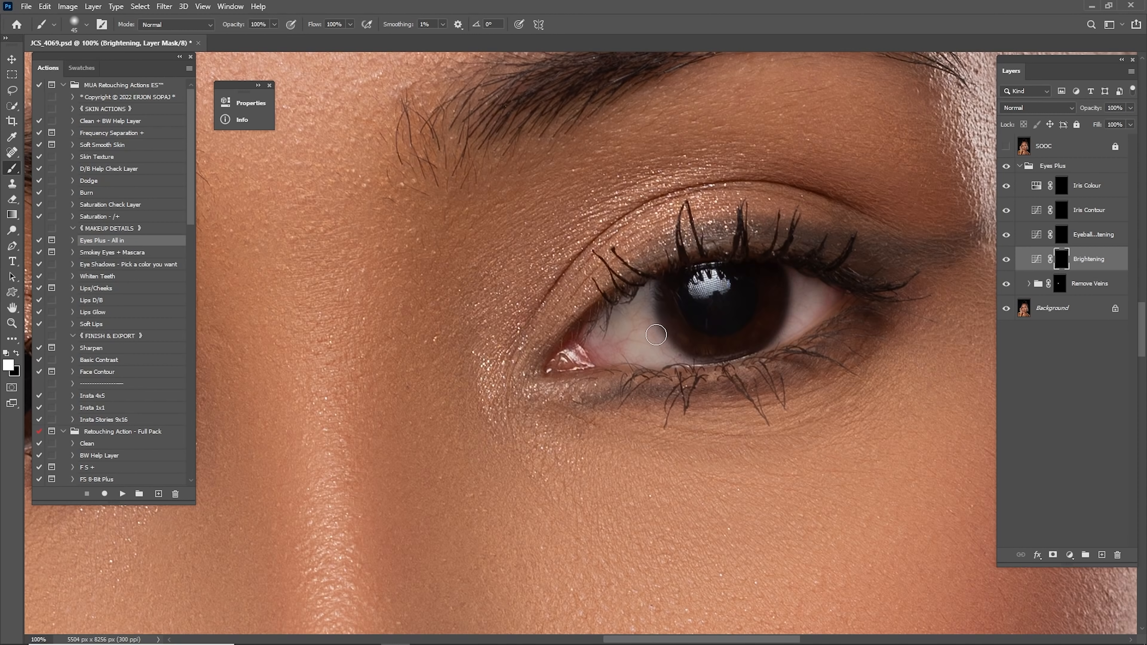
mouse_move(657, 334)
mouse_down()
mouse_move(639, 314)
mouse_move(608, 345)
mouse_move(615, 327)
mouse_move(648, 328)
mouse_move(667, 355)
mouse_up()
- Brighten the white of the hand-side eye by painting white on the Brightening layer's mask, varying the brush size
mouse_move(497, 336)
mouse_down()
mouse_move(757, 302)
mouse_move(713, 338)
mouse_up()
key(bracketleft)
key(bracketright)
key(bracketright)
mouse_move(576, 350)
mouse_down()
mouse_move(559, 308)
mouse_move(589, 365)
mouse_move(621, 370)
mouse_up()
key(bracketleft)
key(bracketleft)
drag(560, 313, 547, 303)
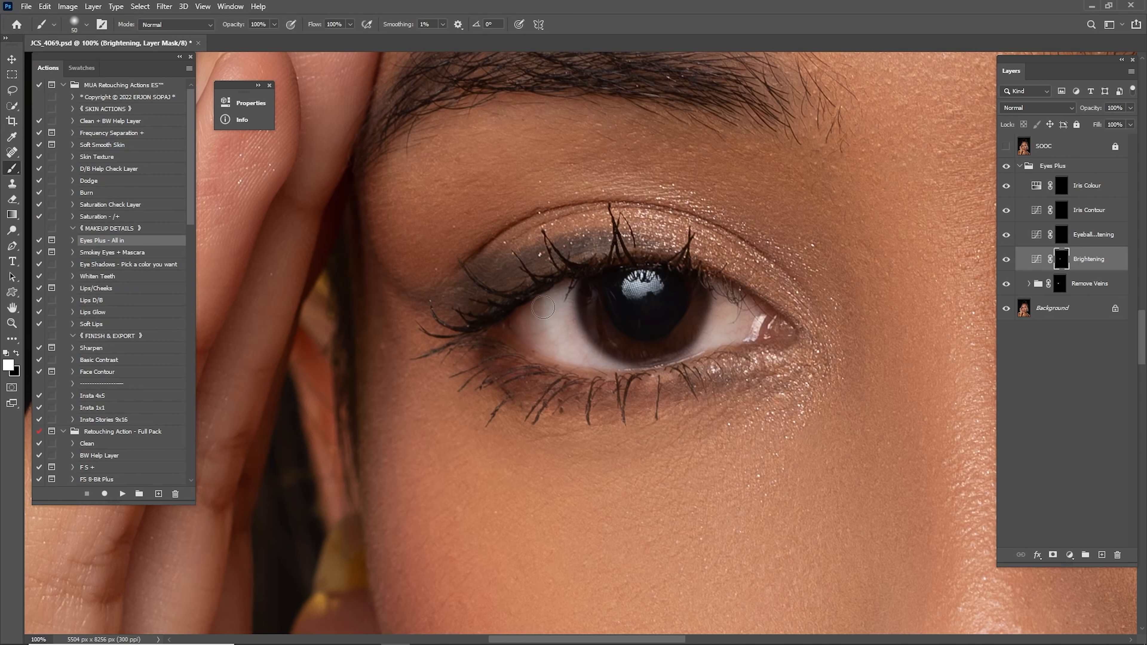
- Compare the full portrait with and without the Brightening layer and set that layer's opacity to 25%
key(x)
key(z)
mouse_move(793, 257)
mouse_down()
mouse_move(773, 290)
mouse_move(778, 247)
mouse_up()
key(ctrl+0)
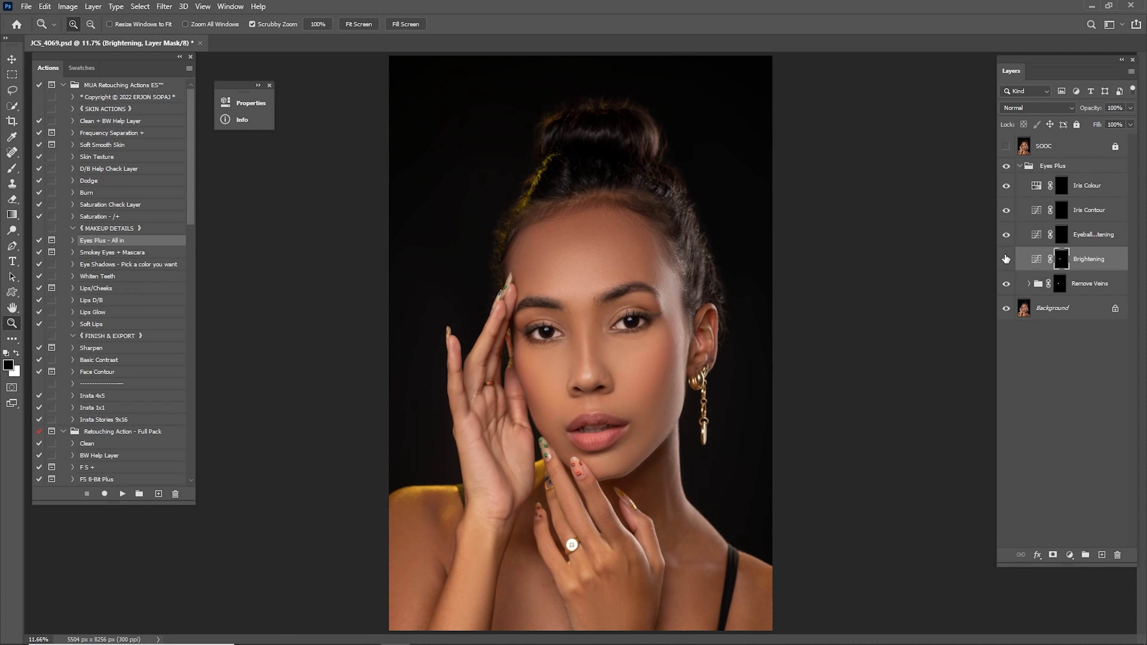
click(1006, 265)
click(1006, 267)
click(1009, 267)
click(1010, 267)
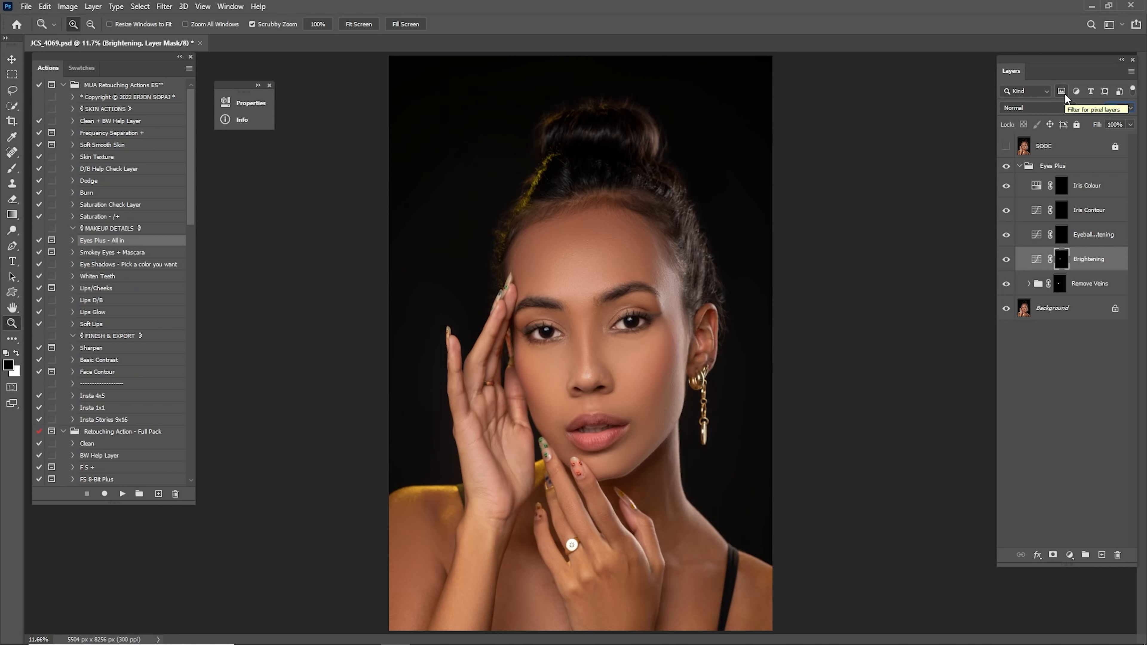
text(25)
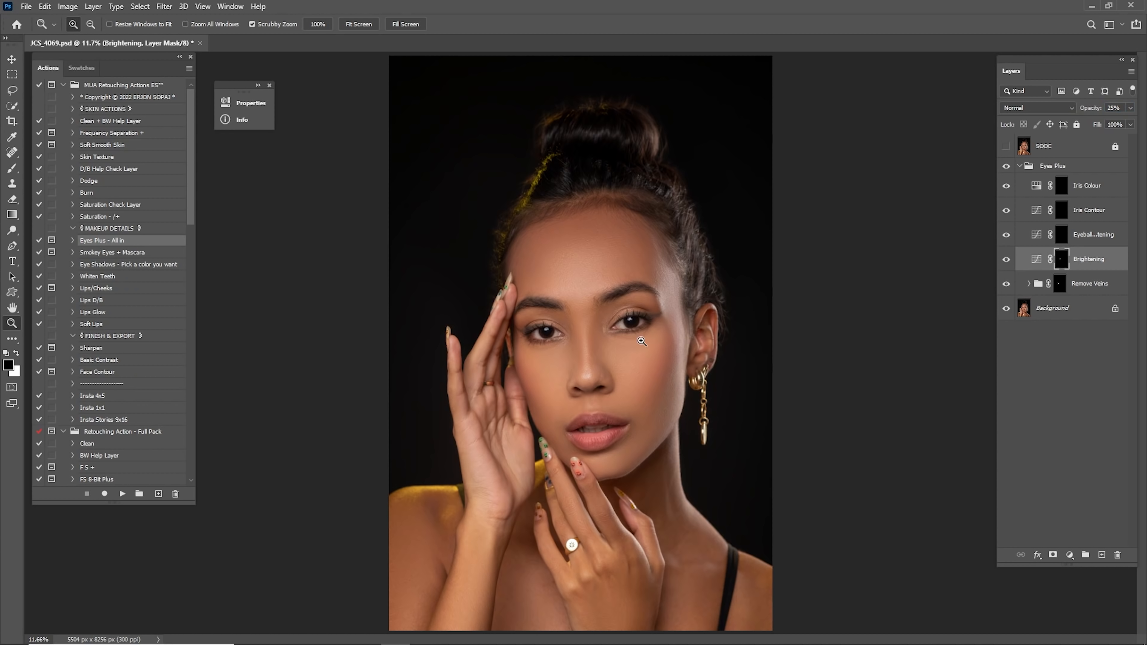
- Paint white over the irises of both eyes on the Eyeball Brightening layer's mask, matching the brush to the iris
drag(622, 323, 697, 346)
drag(663, 300, 980, 260)
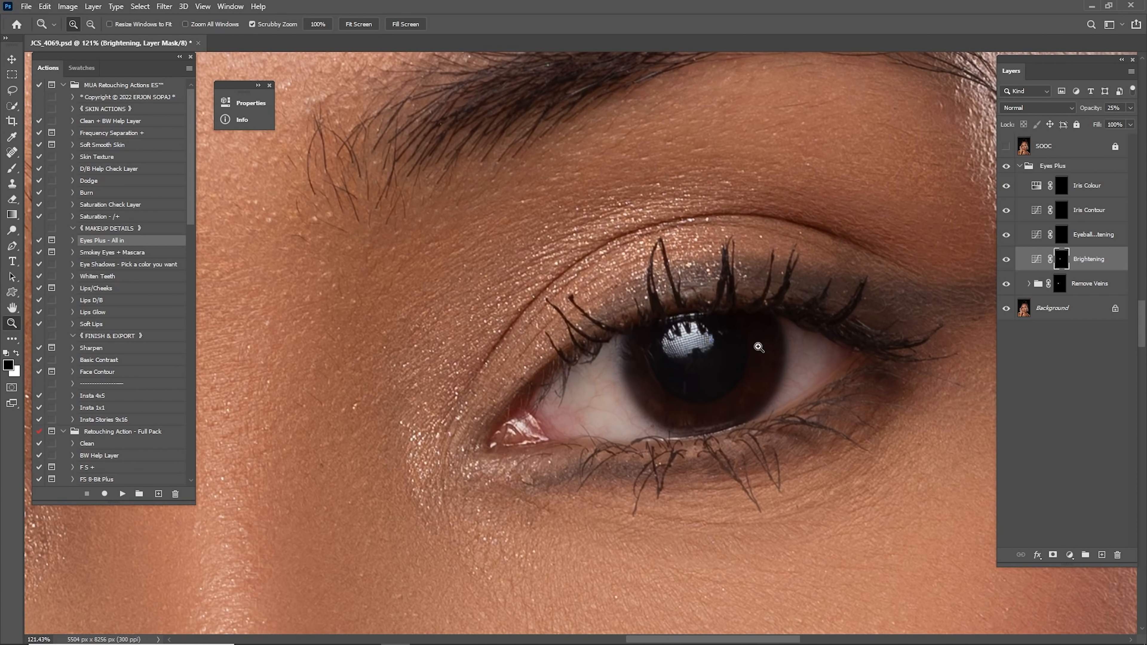
scroll(785, 341, up, 3)
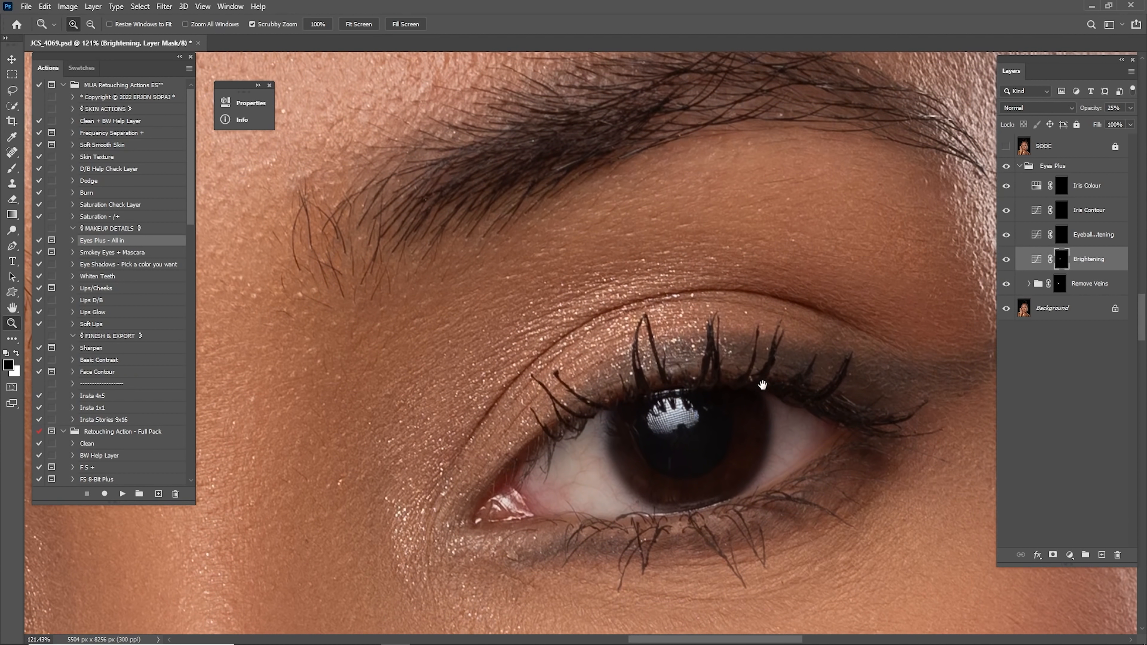
click(1061, 236)
scroll(801, 284, down, 3)
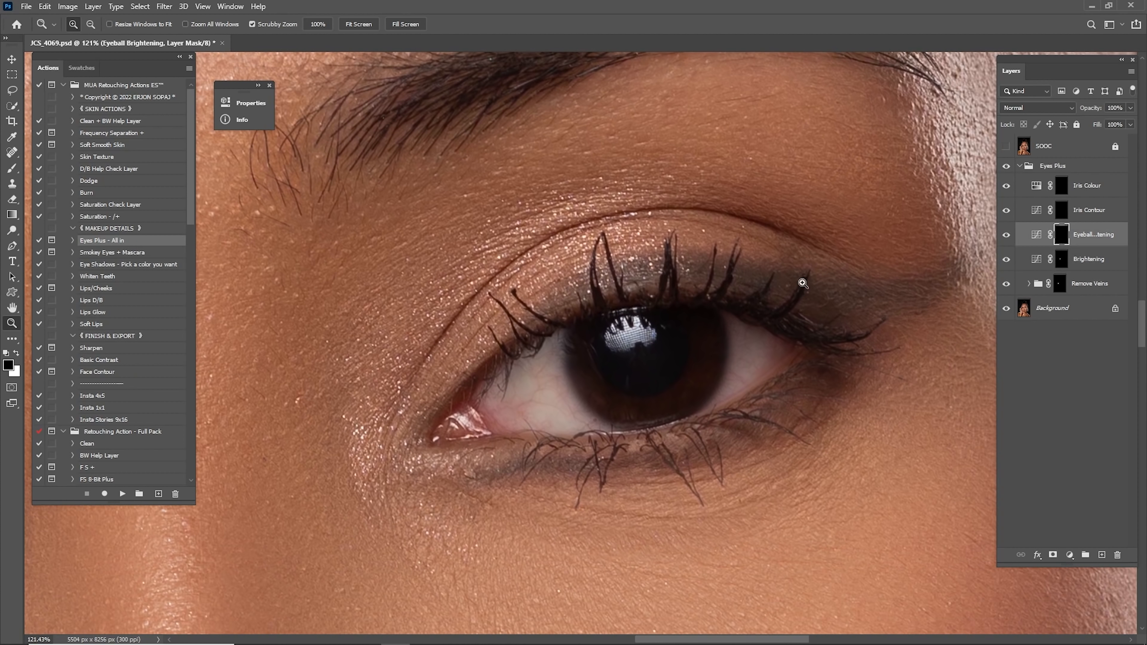
key(x)
key(b)
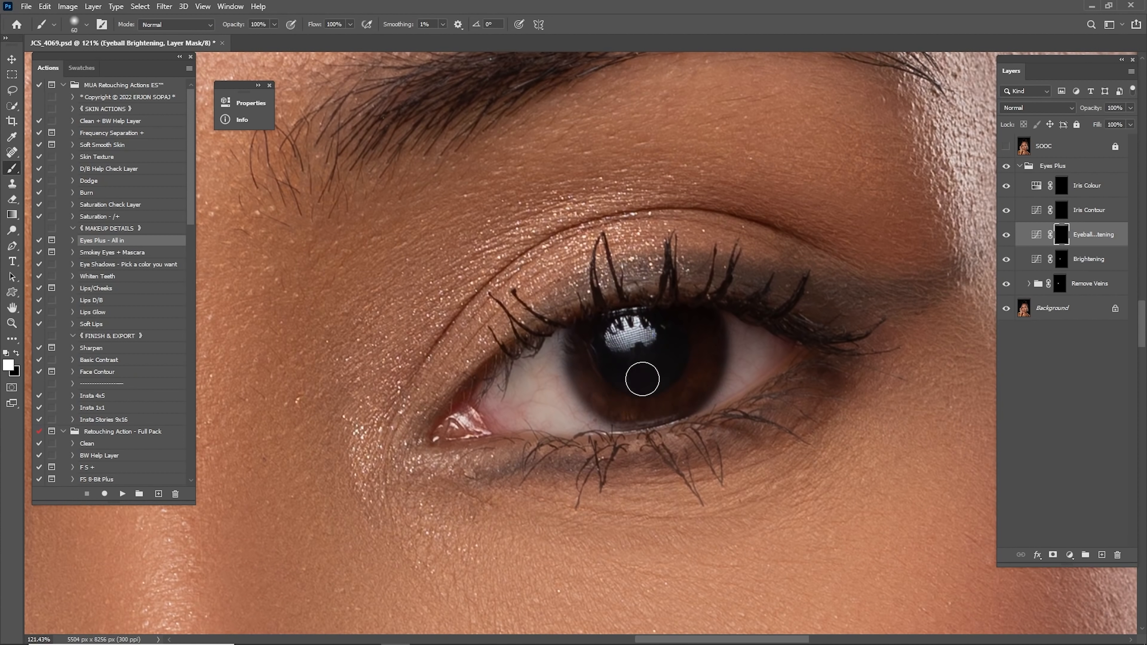
key(bracketright)
key(bracketright)
scroll(672, 397, left, 15)
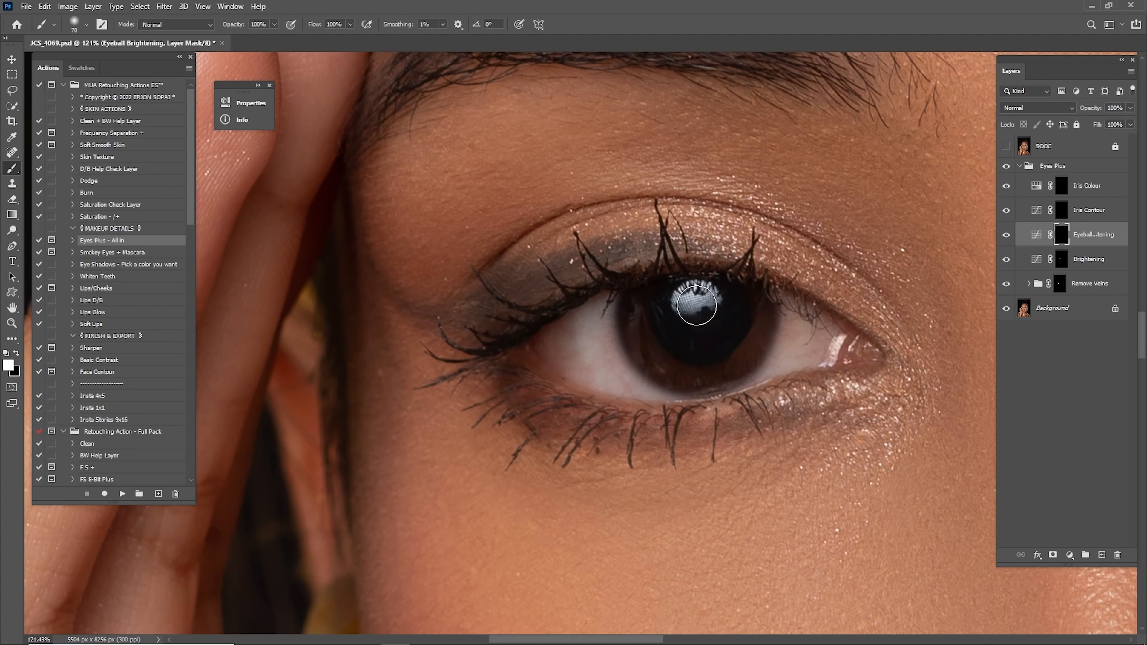
key(bracketleft)
mouse_move(654, 332)
mouse_down()
mouse_move(738, 356)
mouse_move(700, 374)
mouse_move(742, 350)
mouse_move(637, 317)
mouse_up()
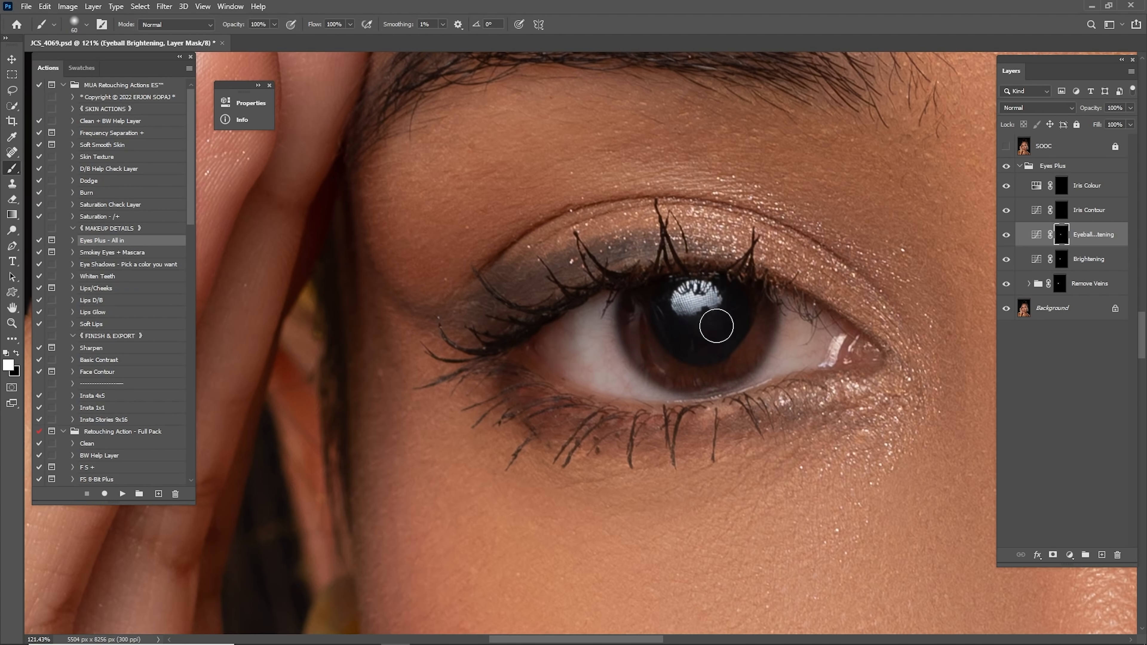
drag(799, 310, 451, 320)
drag(884, 312, 601, 343)
- Check the Eyeball Brightening layer on and off and reduce its opacity to 57%
click(1006, 235)
click(1007, 234)
drag(1092, 109, 1074, 118)
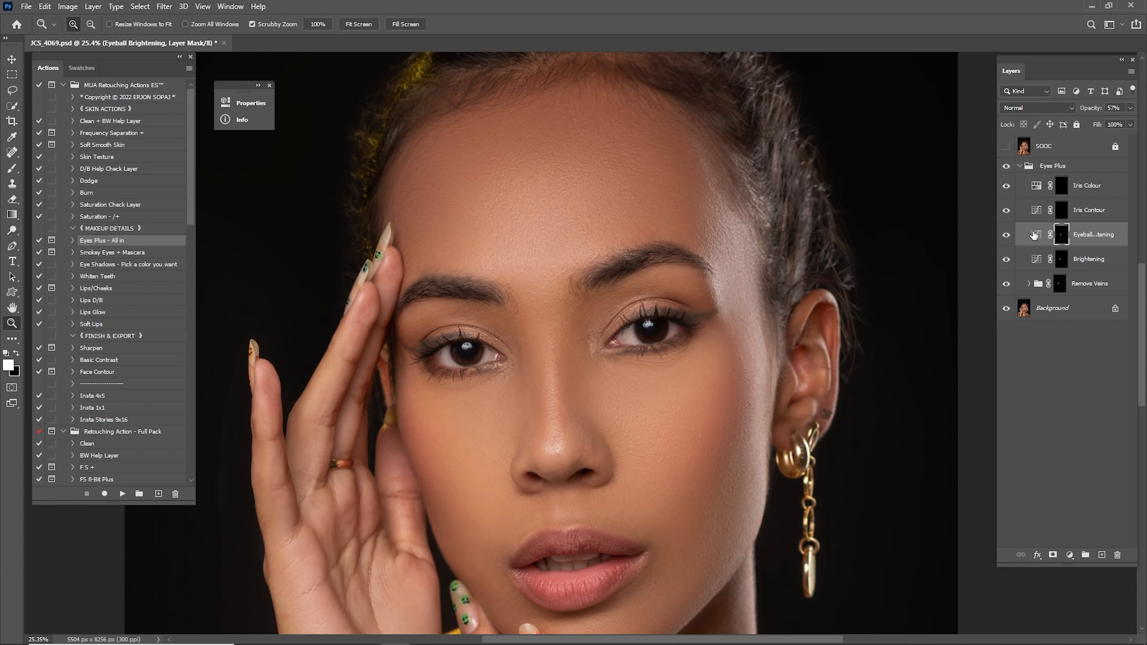
- Paint white along the iris edges of both eyes on the Iris Contour layer's mask with a small brush, and adjust that layer's opacity
click(1038, 210)
drag(633, 329, 699, 331)
key(b)
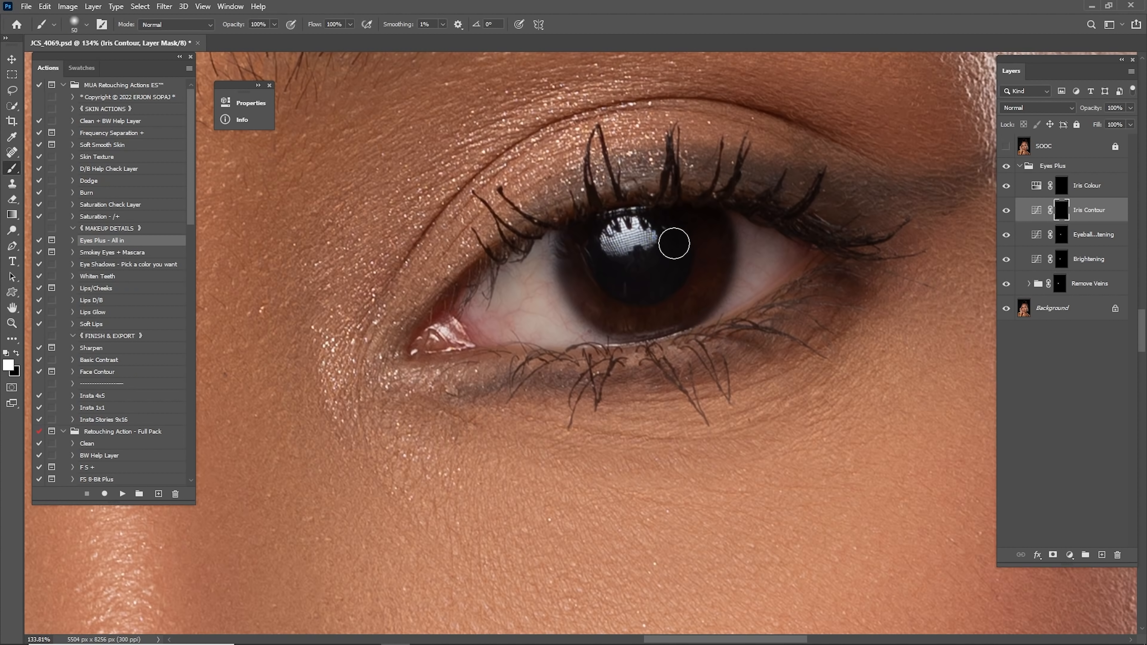
scroll(619, 282, left, 10)
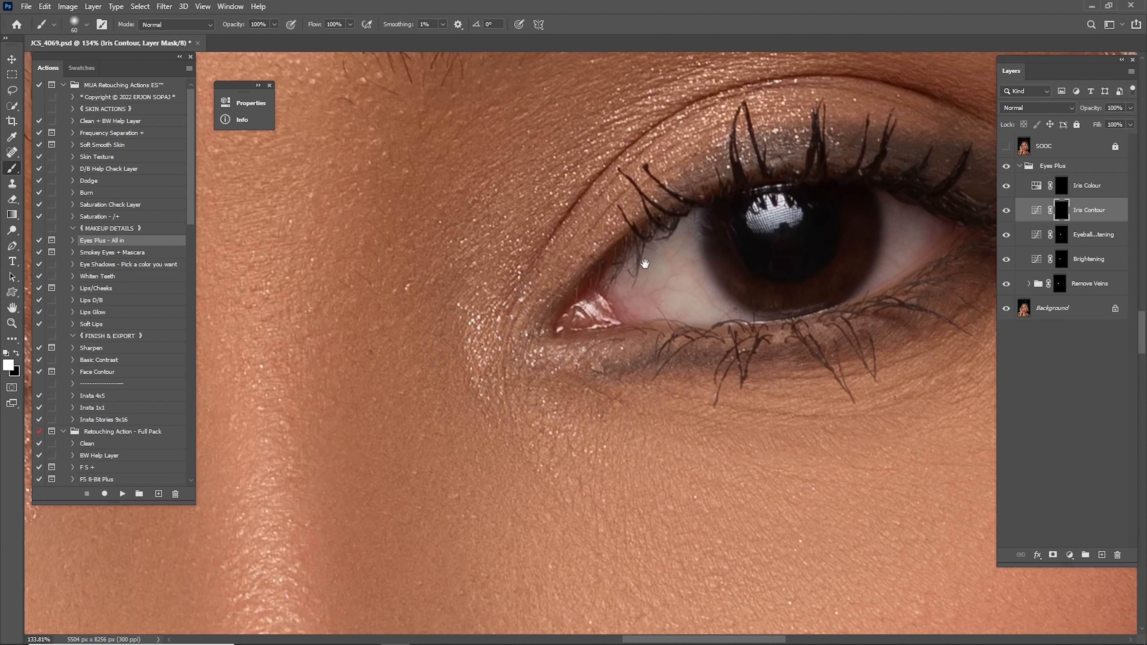
key(bracketleft)
key(bracketleft)
key(bracketleft)
key(bracketleft)
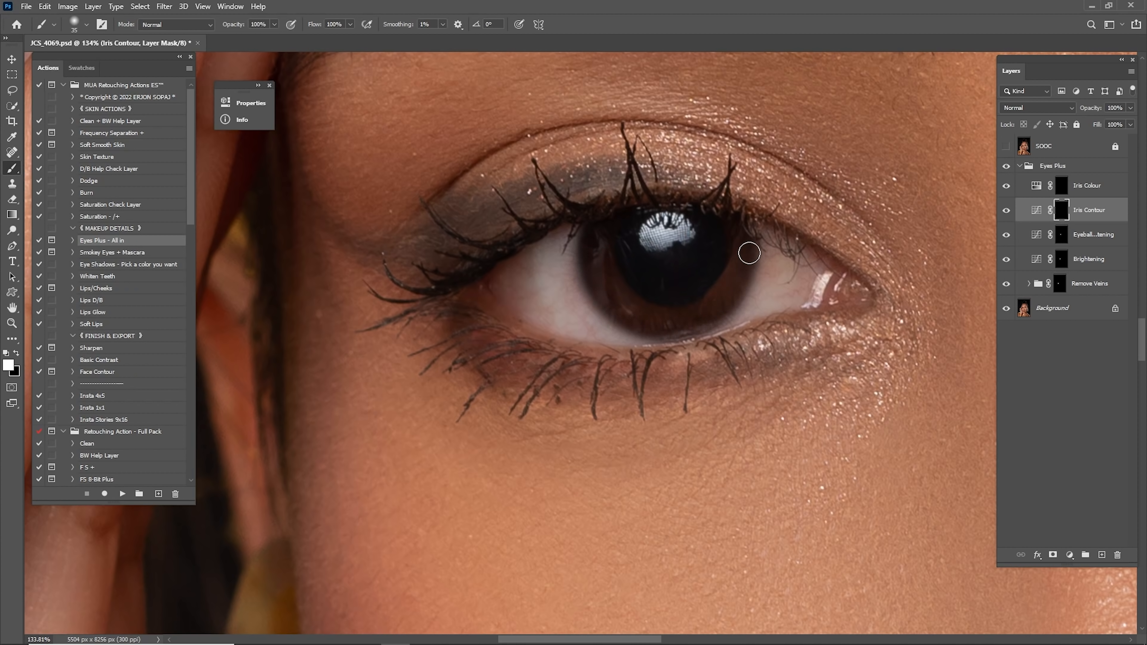
scroll(669, 272, right, 10)
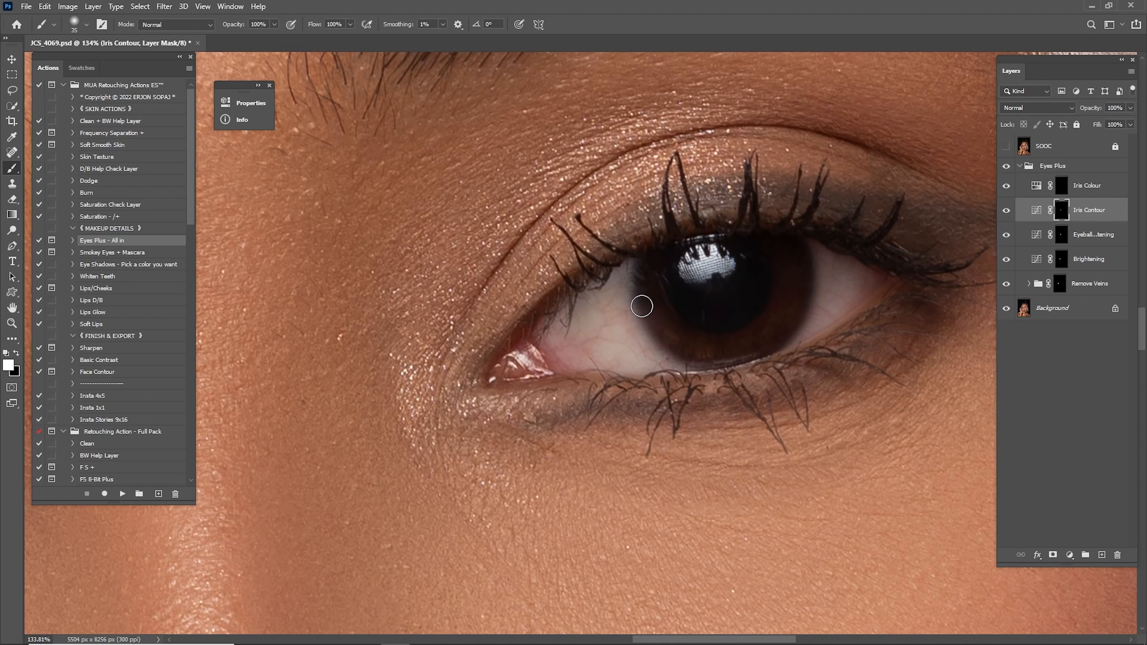
key(ctrl+0)
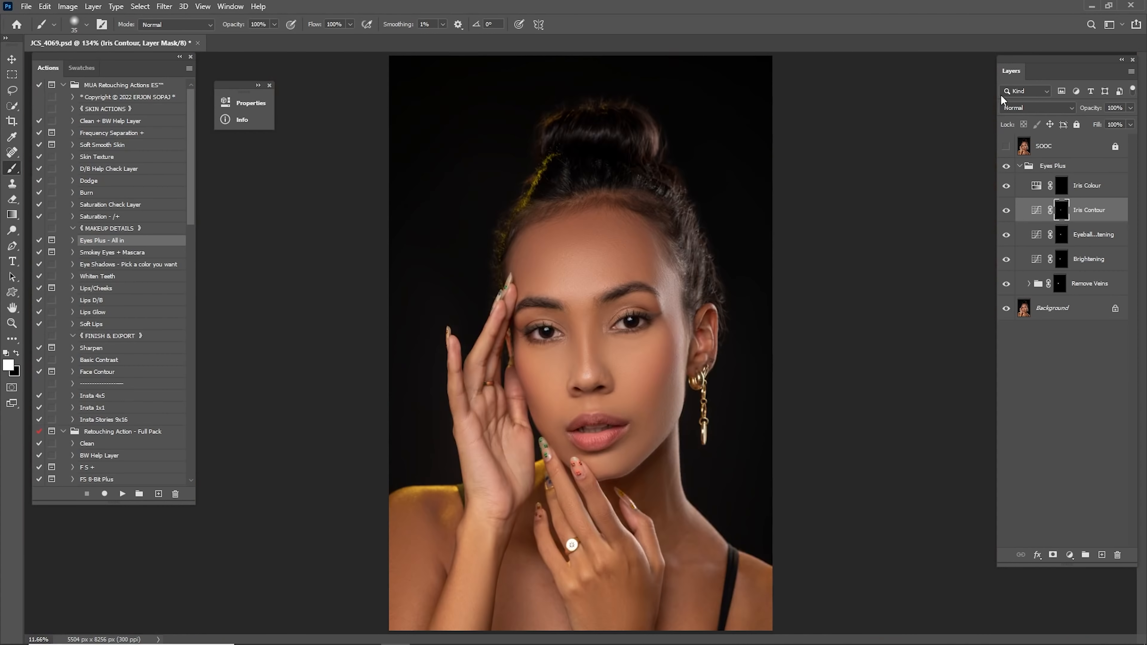
drag(1092, 108, 1076, 117)
- Collapse the Eyes Plus group and compare the portrait with and without it, inspecting the eyes up close
click(1019, 167)
click(1006, 166)
click(1006, 167)
click(1005, 168)
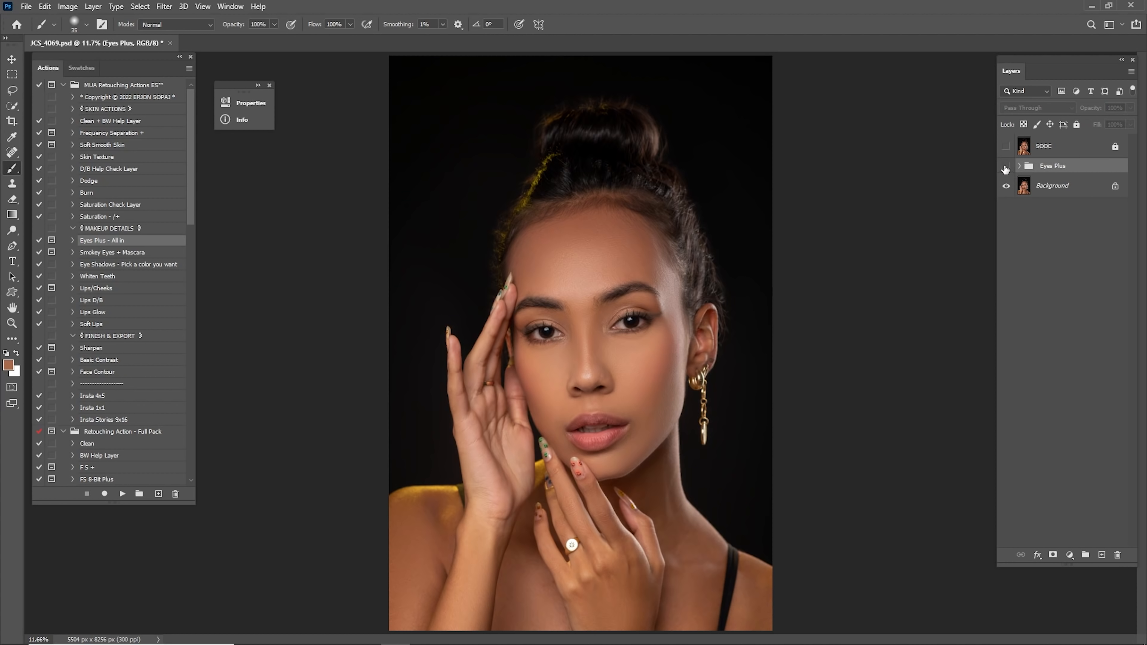
click(1005, 167)
click(1006, 167)
click(1007, 168)
click(1006, 167)
click(1007, 167)
key(z)
drag(617, 325, 699, 363)
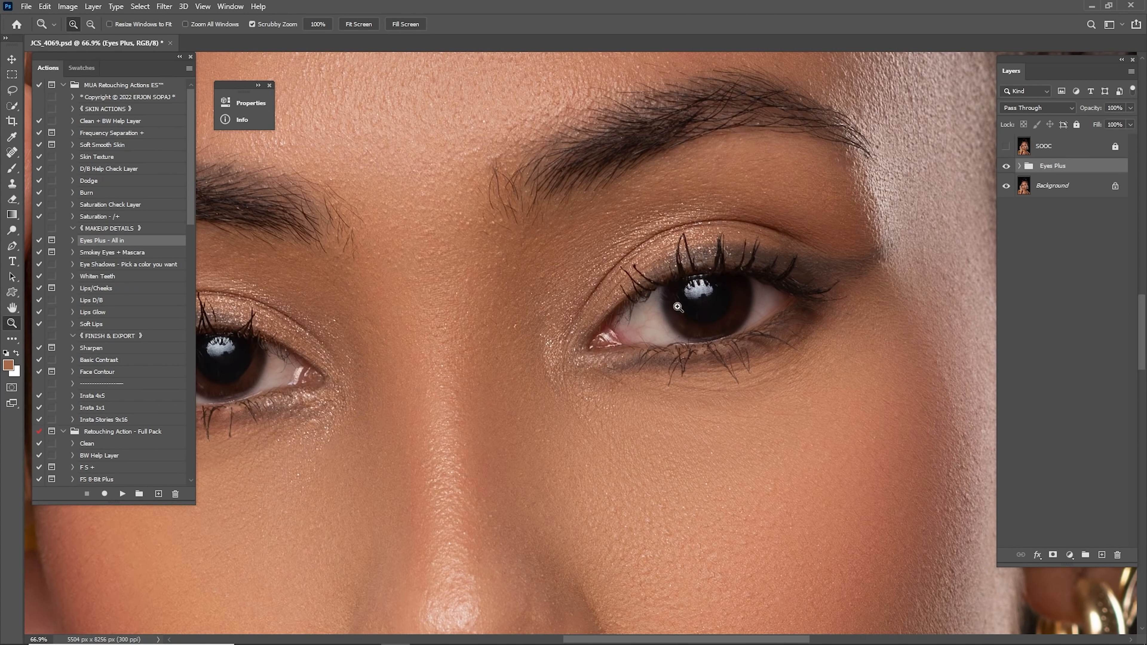
key(ctrl+0)
- Run the Smokey Eyes + Mascara action and place the Mascara layer directly above the Smokey Eyes layer
click(131, 254)
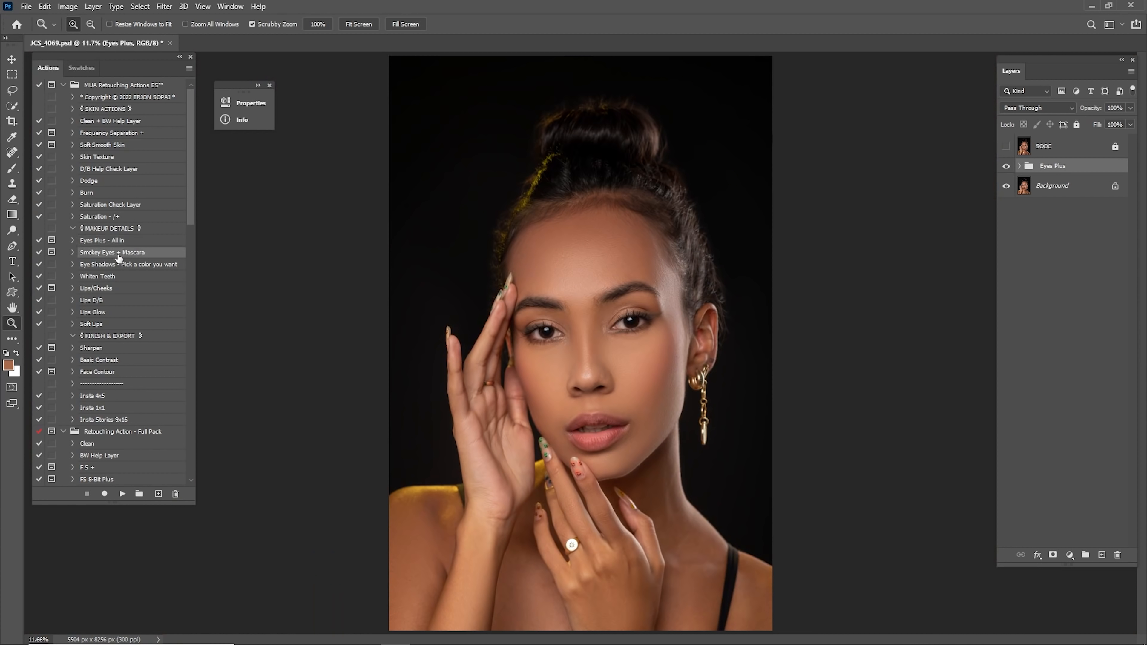
click(122, 494)
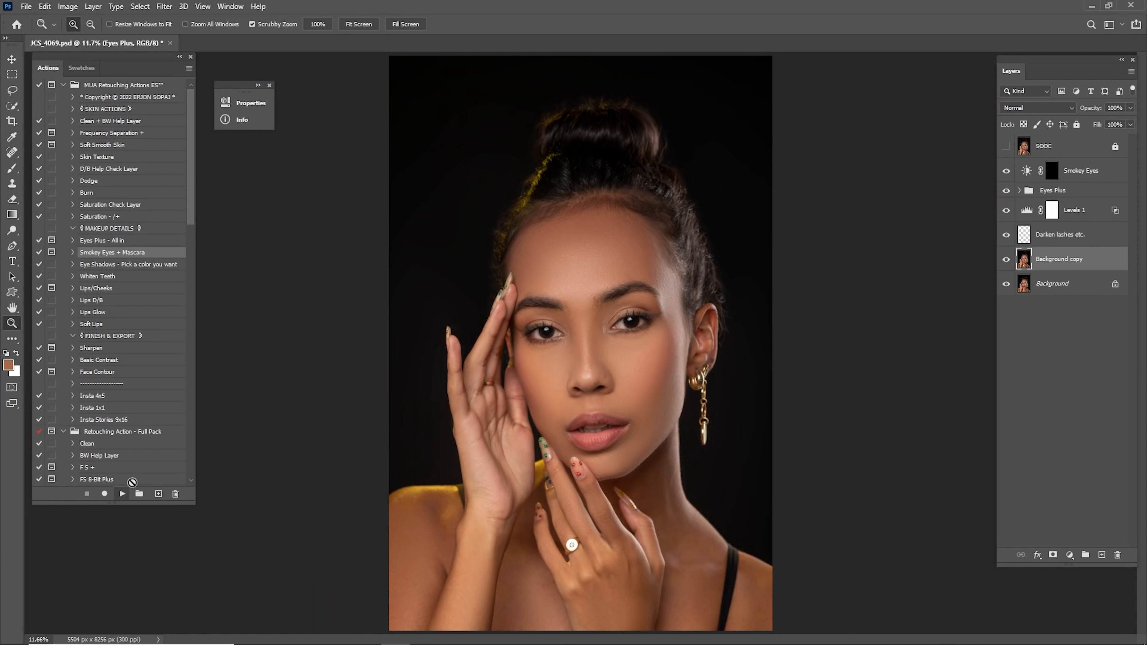
click(580, 251)
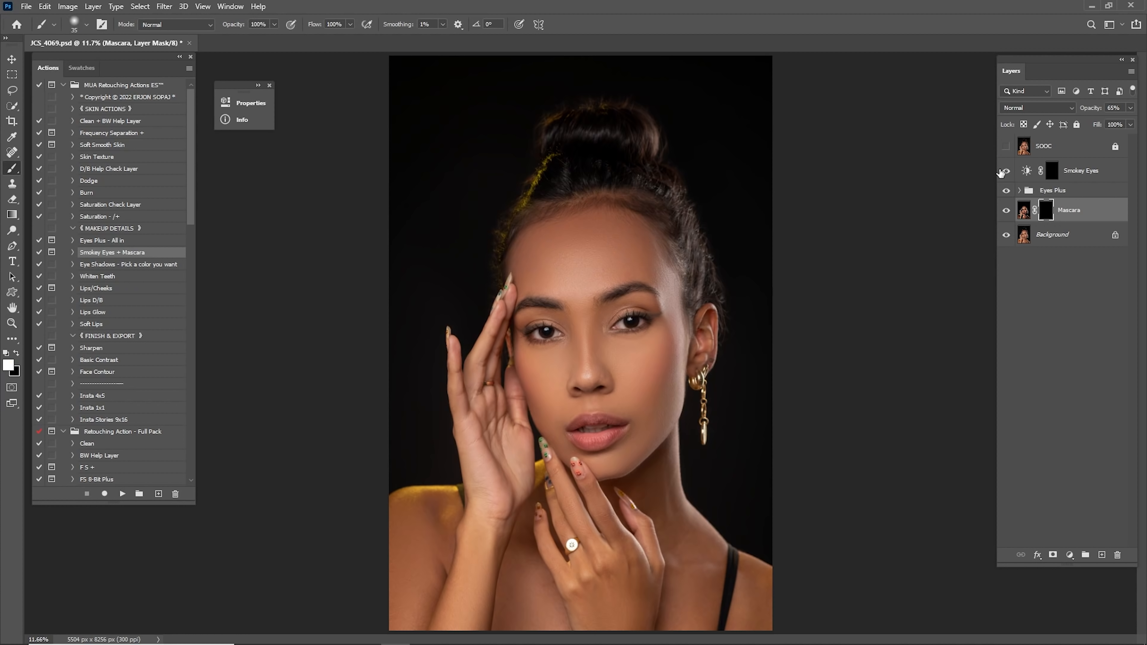
drag(1074, 213, 1058, 172)
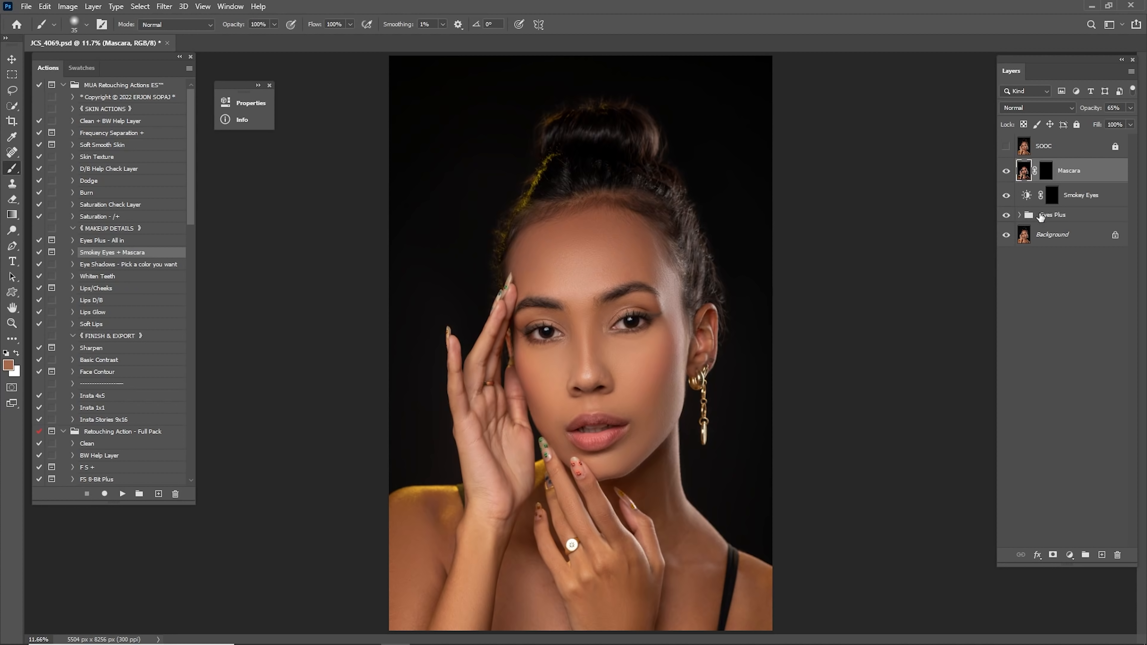
- Paint white at 50% brush opacity around the earring-side eye on the Smokey Eyes layer's mask, enlarging the brush for the lid and outer corner
click(1050, 199)
key(z)
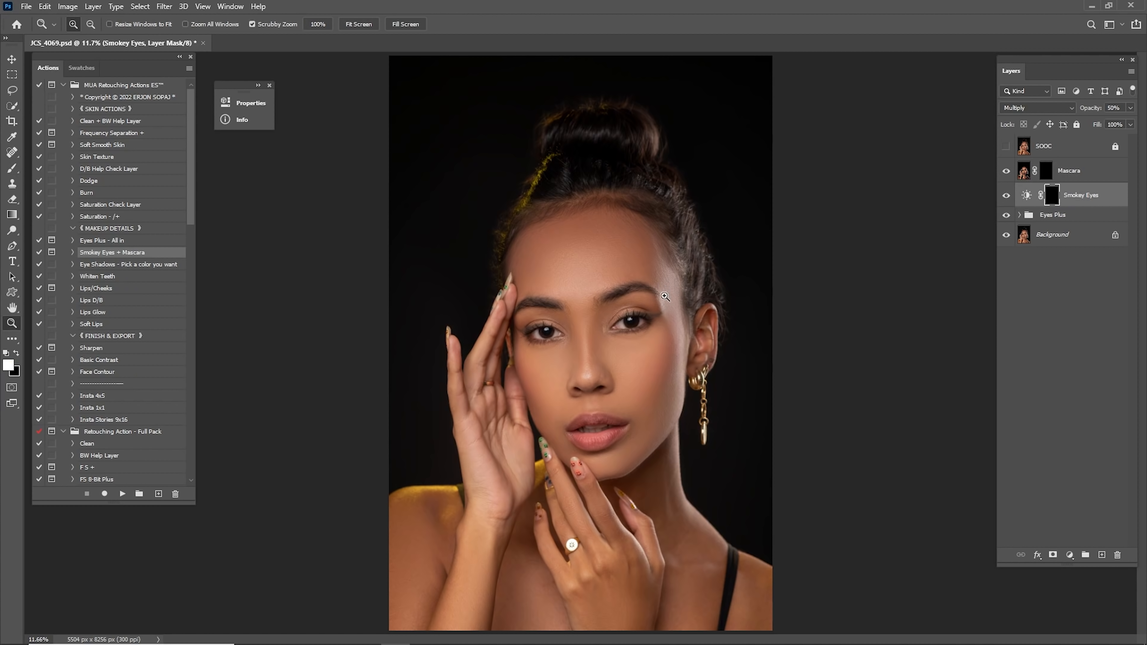
drag(628, 329, 742, 274)
drag(663, 277, 754, 261)
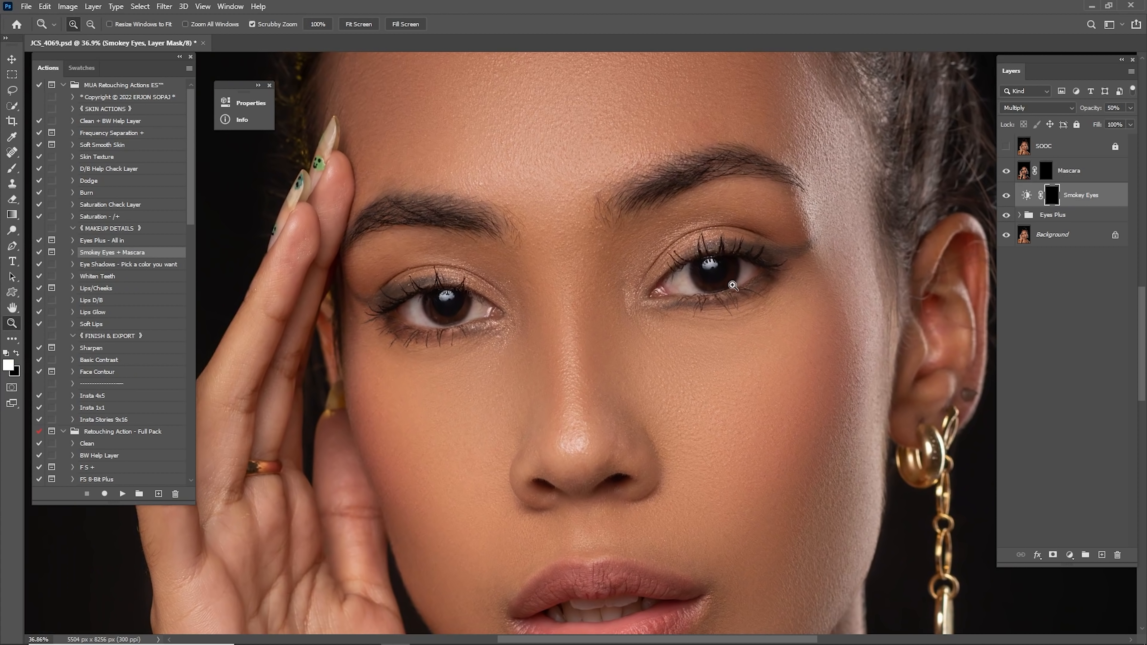
key(b)
key(bracketright)
key(bracketright)
key(bracketright)
key(bracketright)
key(bracketright)
key(bracketright)
key(bracketright)
key(bracketright)
key(bracketright)
mouse_move(775, 252)
mouse_down()
mouse_move(694, 251)
mouse_move(746, 245)
mouse_move(704, 247)
mouse_move(644, 278)
mouse_move(706, 239)
mouse_move(782, 262)
mouse_move(736, 304)
mouse_move(660, 312)
mouse_up()
key(bracketright)
key(bracketright)
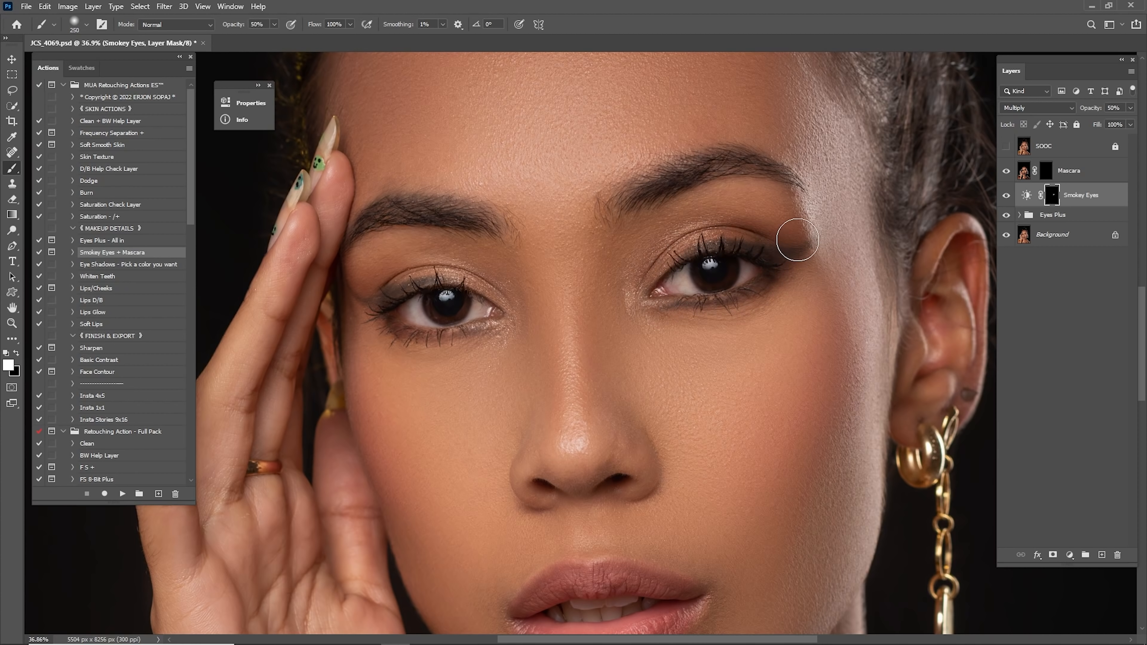
drag(797, 240, 709, 215)
- Paint the smokey shading around the hand-side eye on the Smokey Eyes mask and set that layer's opacity to 20%
drag(560, 287, 767, 253)
mouse_move(624, 220)
mouse_down()
mouse_move(572, 243)
mouse_move(587, 255)
mouse_move(585, 290)
mouse_move(674, 311)
mouse_move(701, 294)
mouse_up()
key(bracketleft)
key(bracketleft)
key(bracketleft)
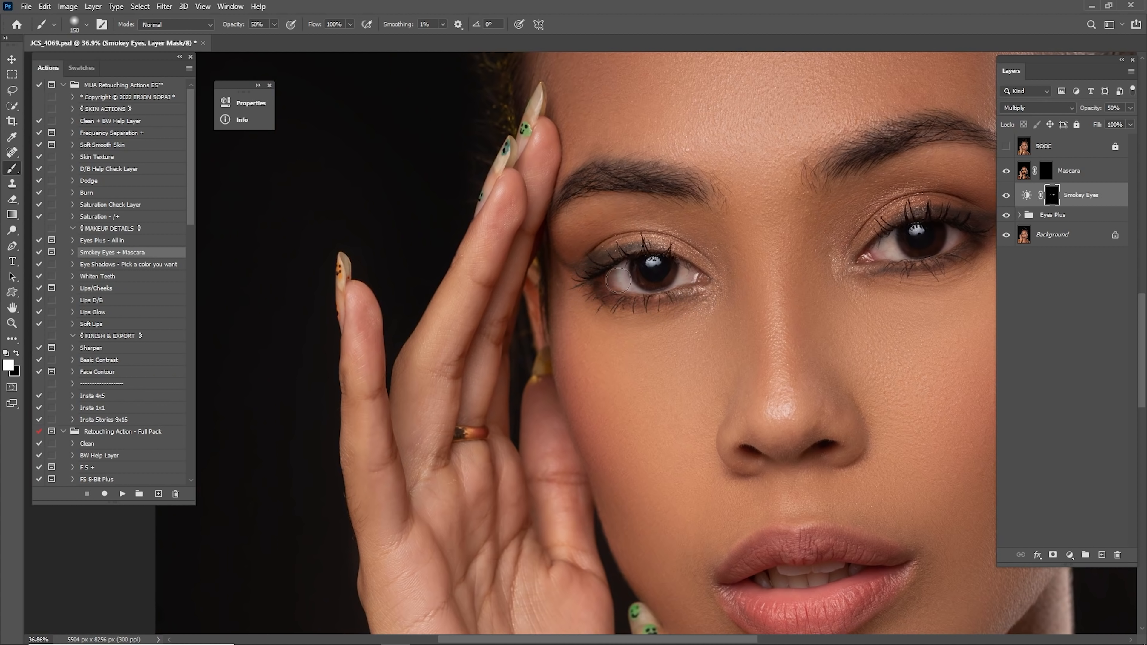
mouse_move(618, 280)
mouse_down()
mouse_move(632, 246)
mouse_move(588, 264)
mouse_move(643, 247)
mouse_move(620, 309)
mouse_move(575, 264)
mouse_move(612, 306)
mouse_move(676, 307)
mouse_up()
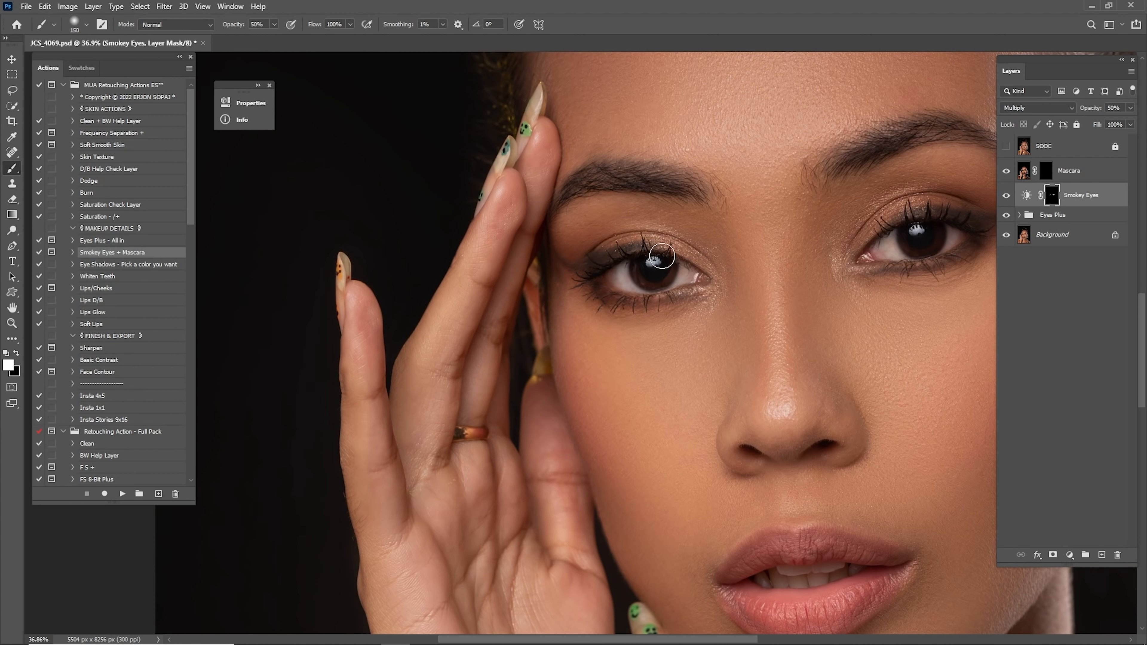
mouse_move(802, 252)
mouse_down()
mouse_move(663, 264)
mouse_move(584, 288)
mouse_up()
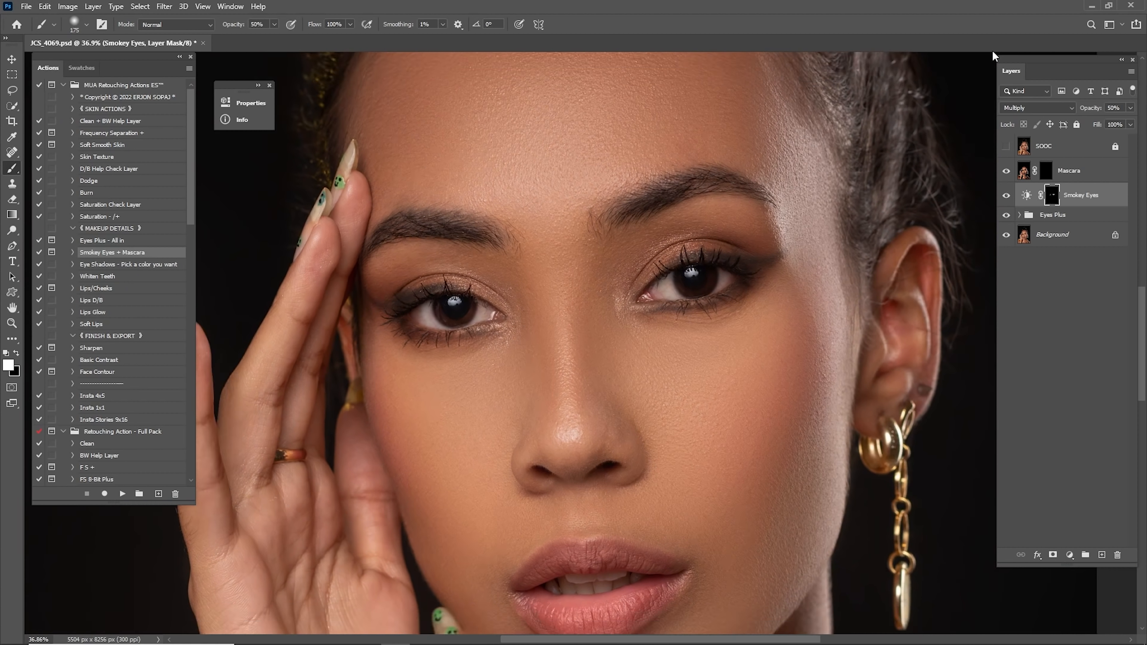
key(ctrl+0)
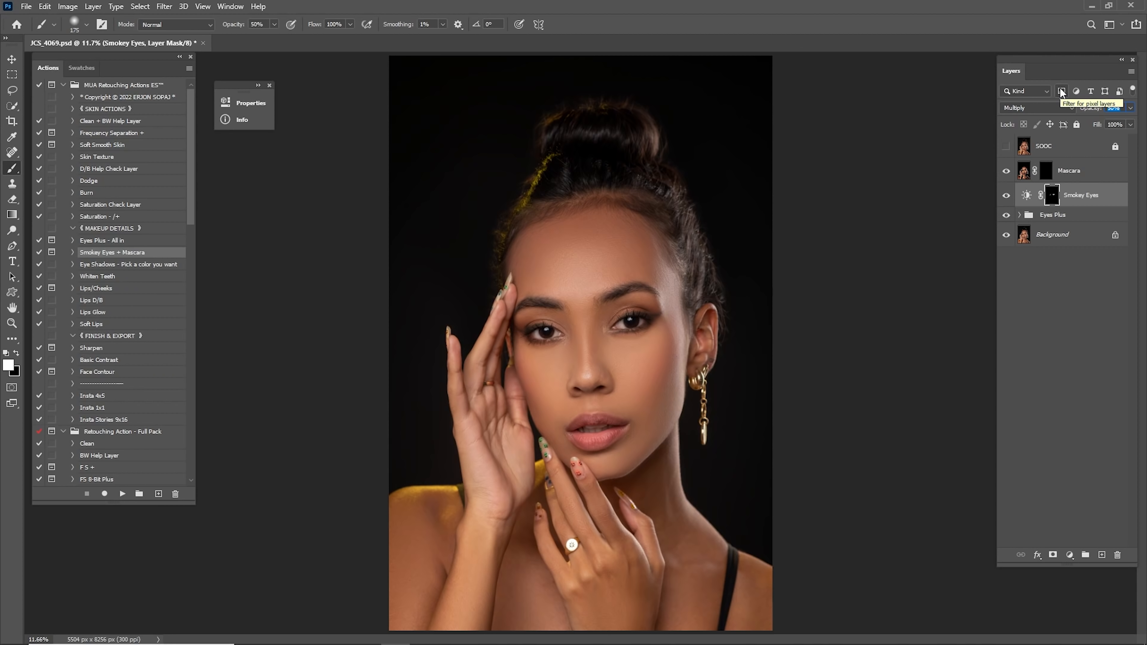
text(20)
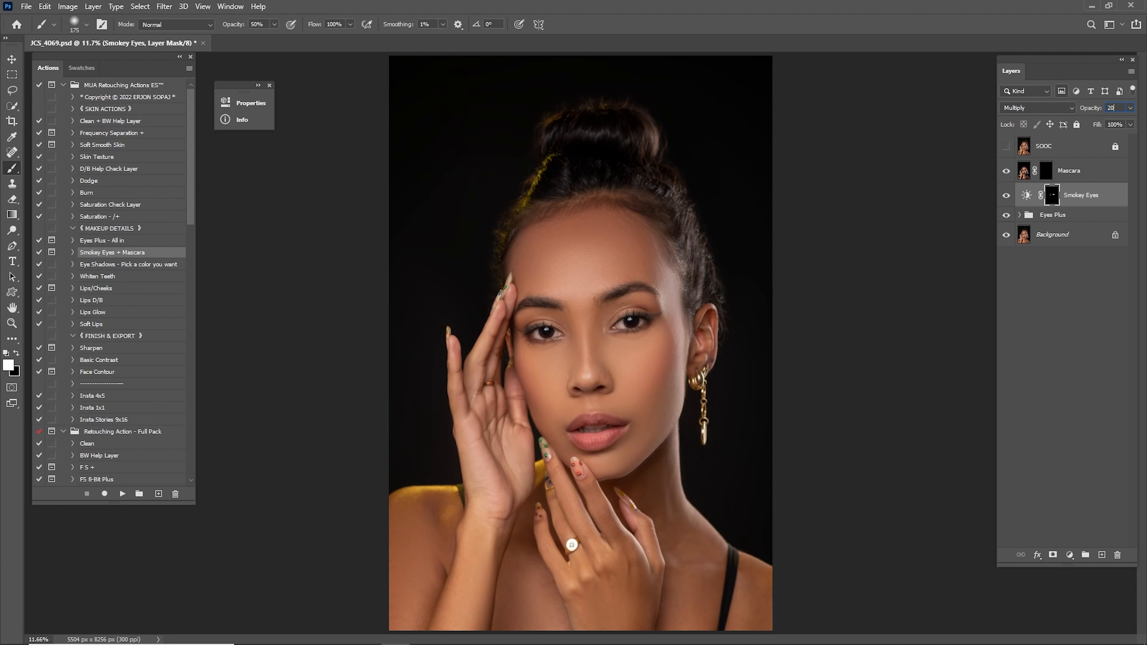
- Paint white along the lashes on the Mascara layer's mask, using 40% and then 100% brush opacity and adjusting the brush size
click(1046, 171)
key(z)
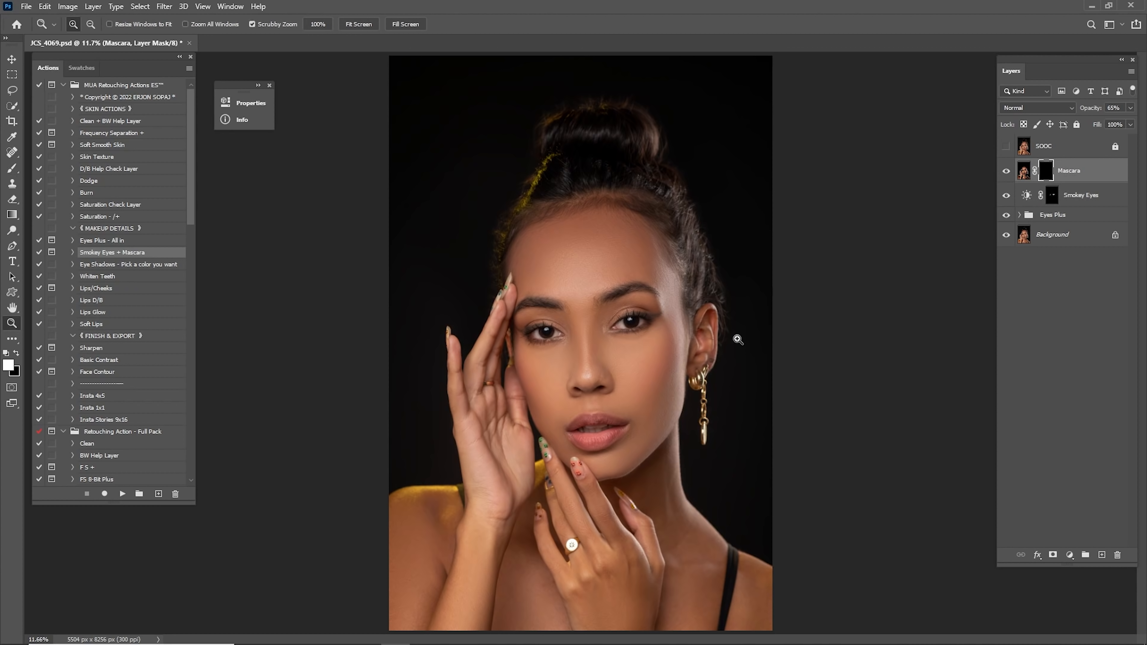
drag(723, 333, 747, 330)
key(b)
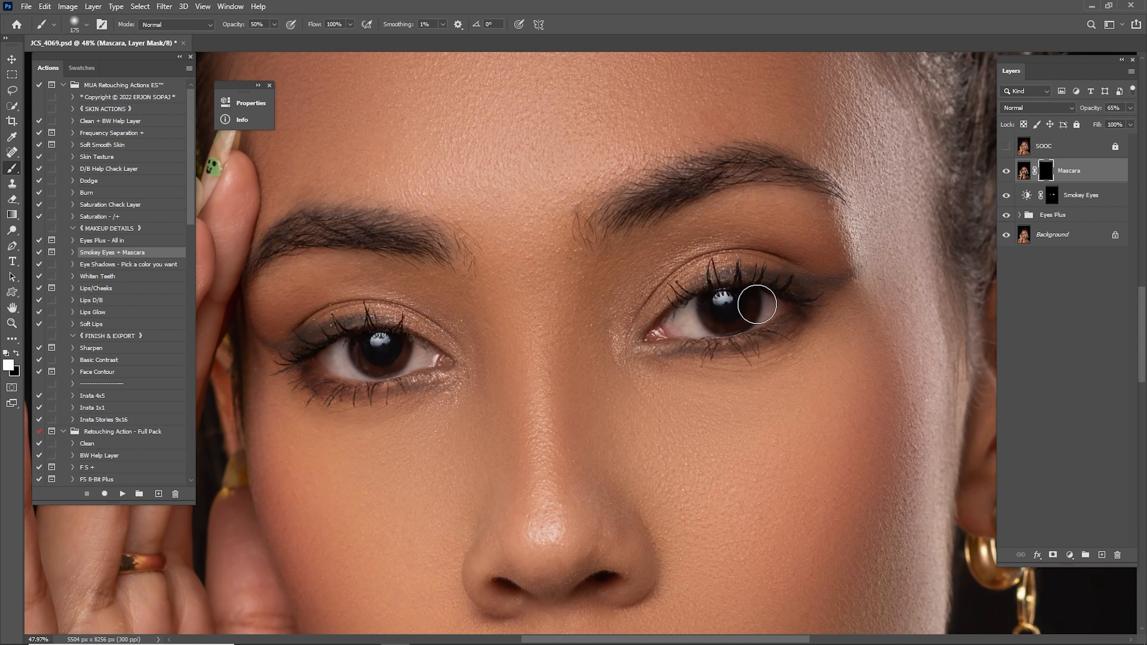
key(4)
drag(692, 286, 807, 293)
key(bracketleft)
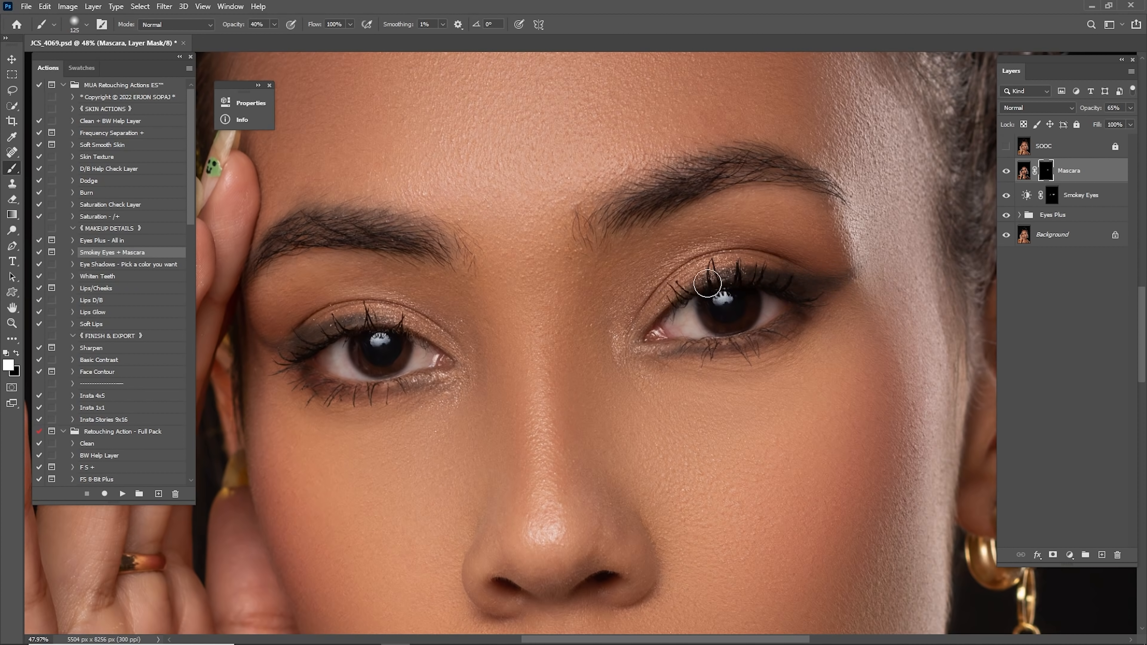
key(bracketright)
key(0)
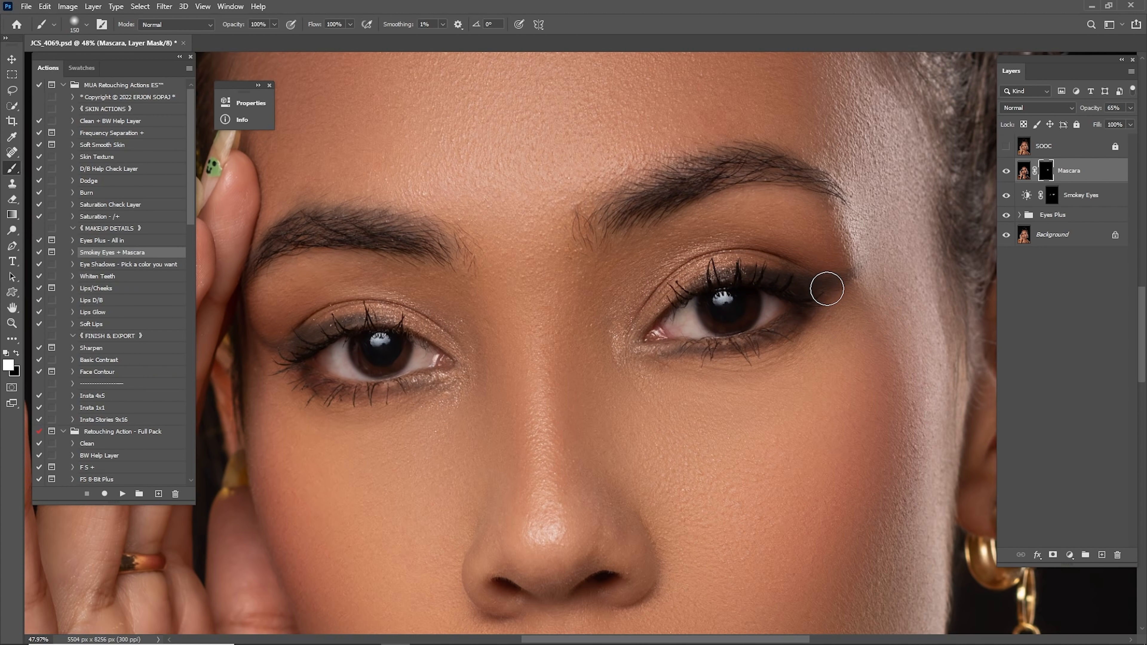
key(bracketleft)
- Compare the full portrait with and without the Mascara layer and set that layer's opacity to 20%
key(ctrl+0)
click(1004, 179)
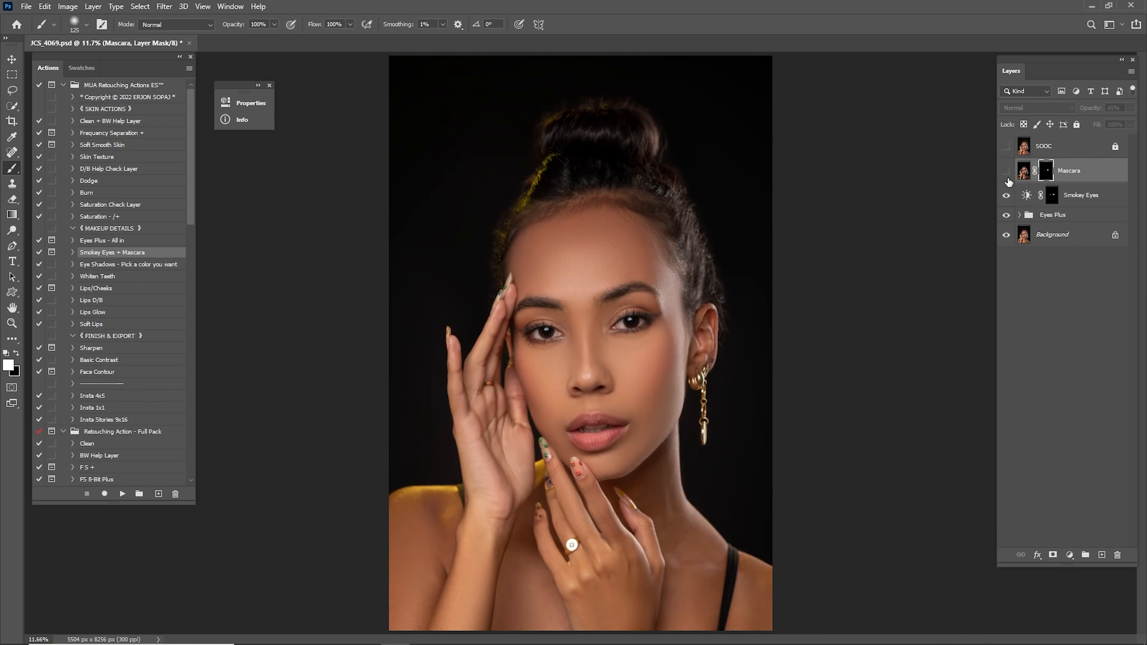
click(1007, 180)
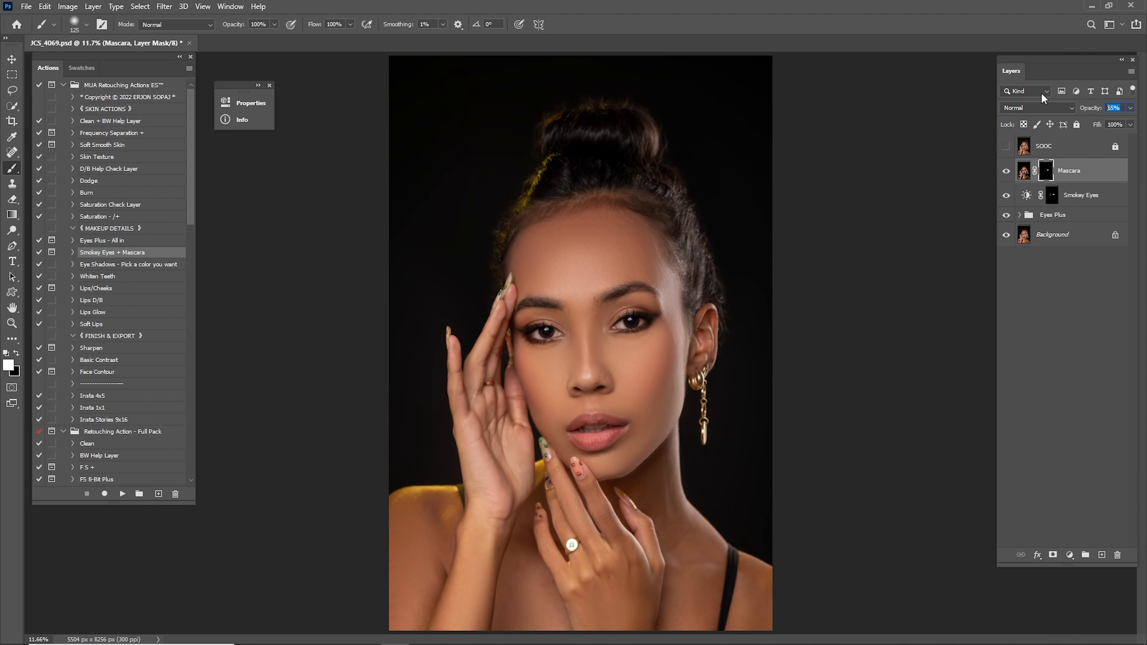
text(20)
key(Return)
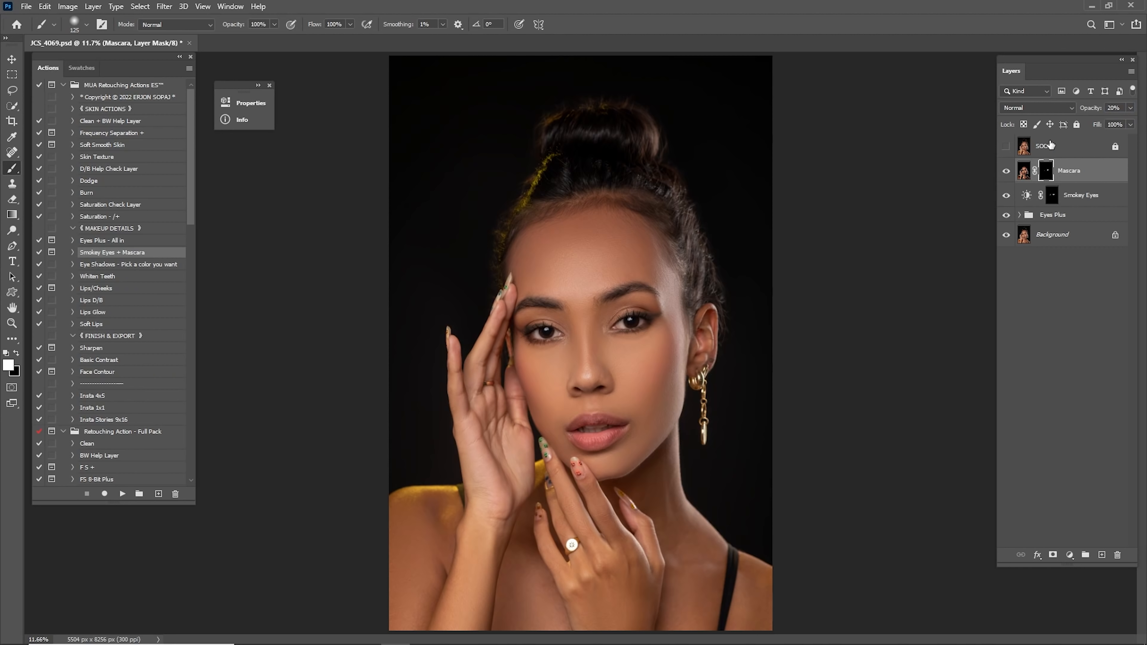
- Compare the retouched portrait with the original by switching the SOOC layer on and off
click(1006, 147)
click(1005, 148)
click(1006, 147)
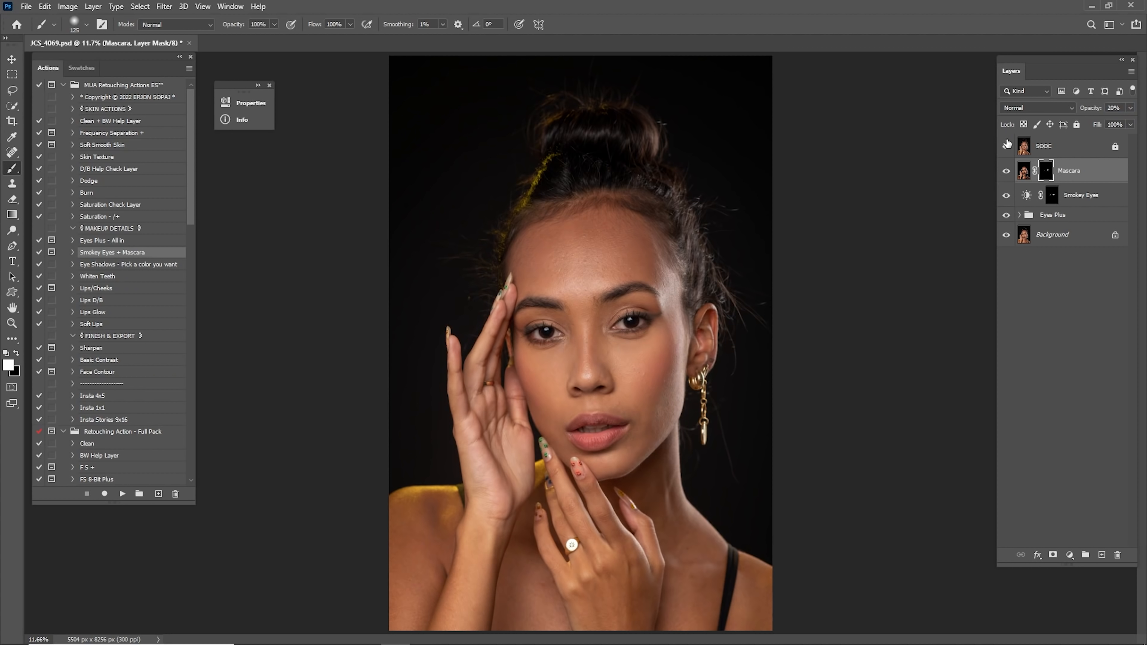
click(1007, 145)
click(1009, 143)
click(1008, 143)
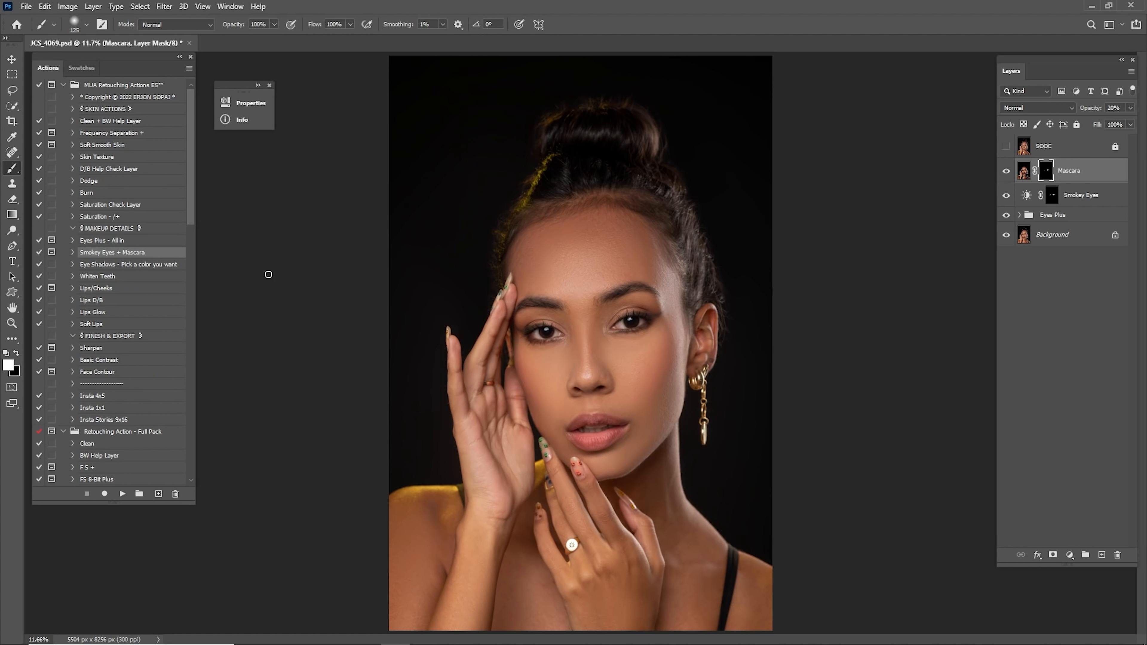
- Run the Eye Shadows - Pick a color you want action and pick a coral paint colour for the new layer
click(97, 266)
click(123, 495)
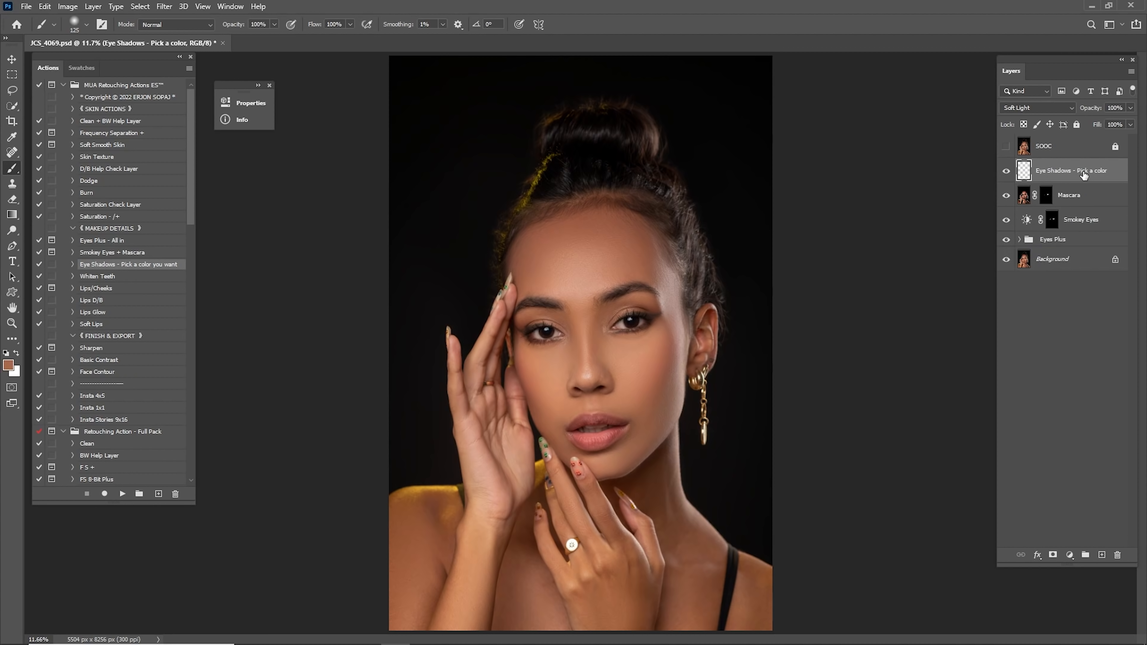
key(z)
mouse_move(605, 318)
mouse_down()
mouse_move(648, 356)
mouse_move(696, 299)
mouse_up()
key(i)
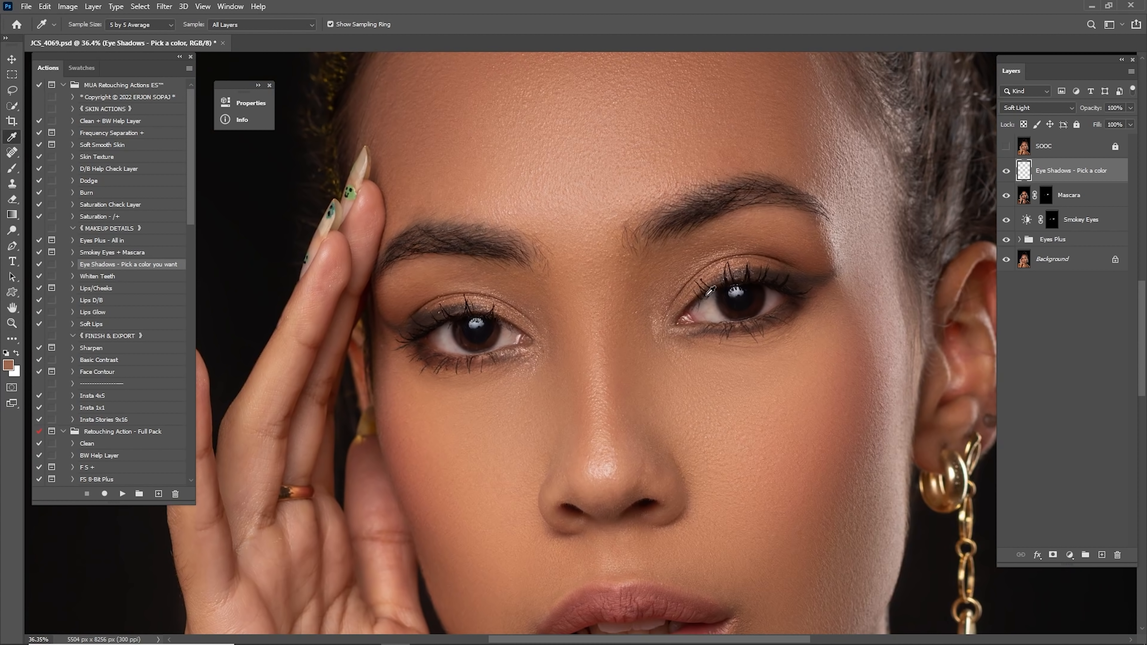
drag(560, 406, 574, 168)
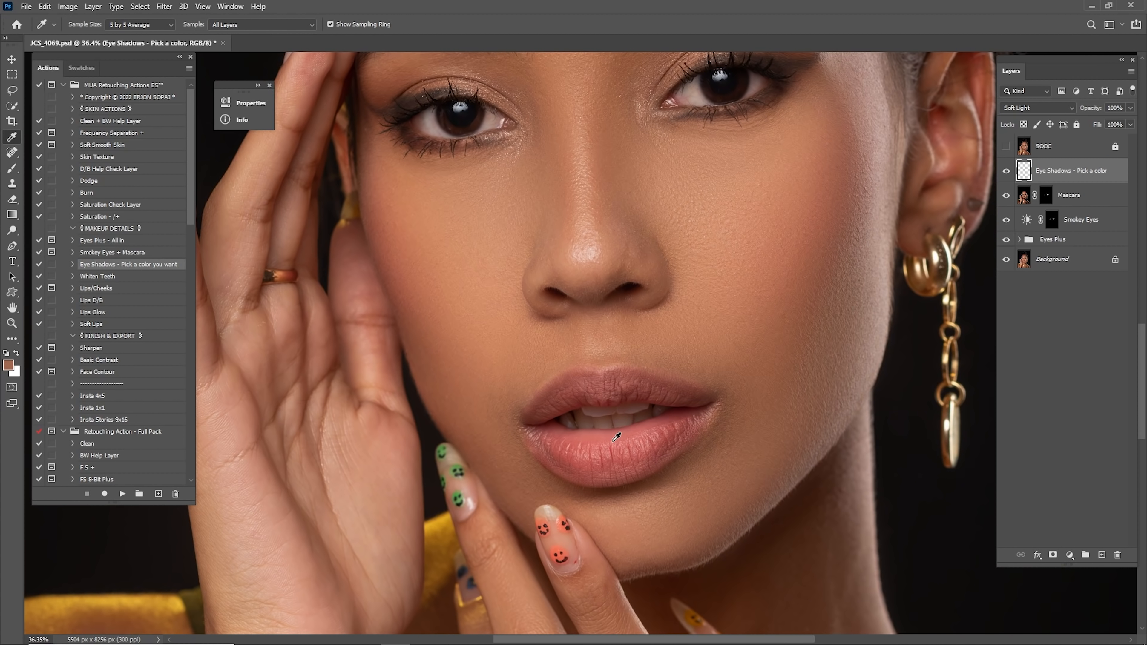
drag(643, 148, 664, 349)
key(b)
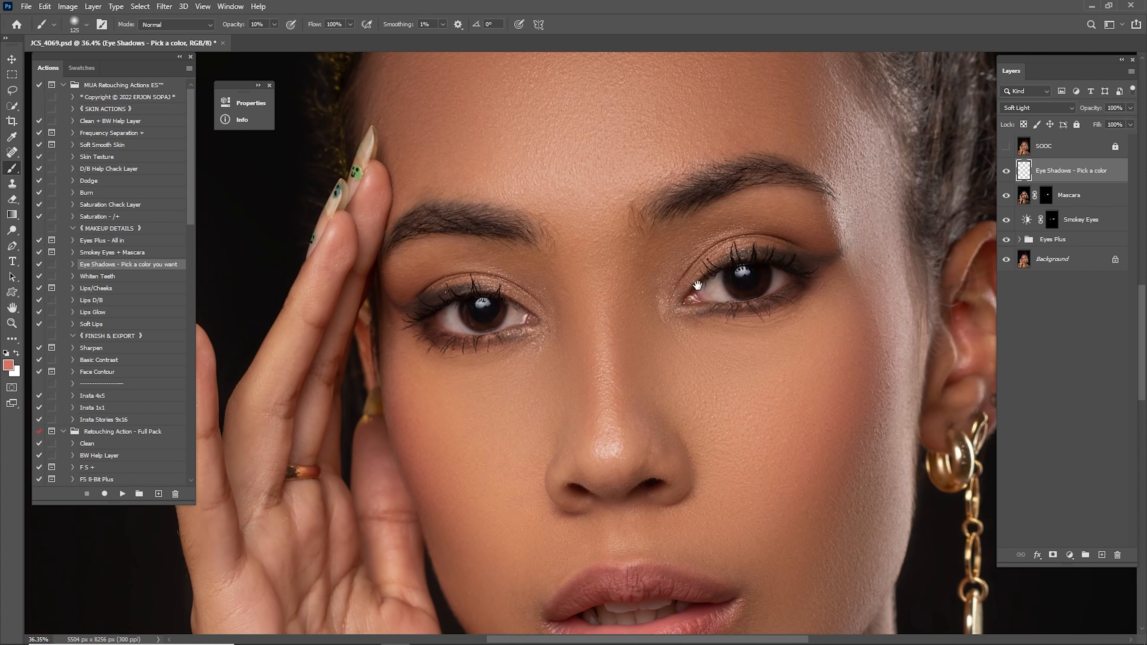
- Paint coral eyeshadow over the earring-side eyelid on the Eye Shadows layer with an enlarged brush, and raise the brush opacity to 30%
drag(697, 281, 603, 293)
key(bracketright)
key(bracketright)
key(bracketright)
key(bracketright)
key(bracketright)
mouse_move(656, 234)
mouse_down()
mouse_move(621, 238)
mouse_move(591, 266)
mouse_move(660, 231)
mouse_move(693, 244)
mouse_move(717, 236)
mouse_move(599, 256)
mouse_move(632, 269)
mouse_move(664, 264)
mouse_move(612, 251)
mouse_move(563, 301)
mouse_move(681, 237)
mouse_up()
key(3)
key(bracketleft)
- Paint coral eyeshadow over the hand-side eyelid and build up the colour on both lids, varying the brush size
drag(538, 283, 732, 240)
key(bracketright)
mouse_move(535, 238)
mouse_down()
mouse_move(508, 250)
mouse_move(562, 231)
mouse_move(617, 236)
mouse_move(553, 239)
mouse_move(642, 256)
mouse_move(554, 237)
mouse_move(593, 232)
mouse_move(493, 261)
mouse_move(578, 230)
mouse_move(630, 265)
mouse_up()
key(bracketleft)
key(bracketleft)
drag(720, 272, 537, 303)
key(bracketright)
key(bracketright)
mouse_move(605, 245)
mouse_down()
mouse_move(731, 232)
mouse_move(710, 232)
mouse_up()
key(ctrl+0)
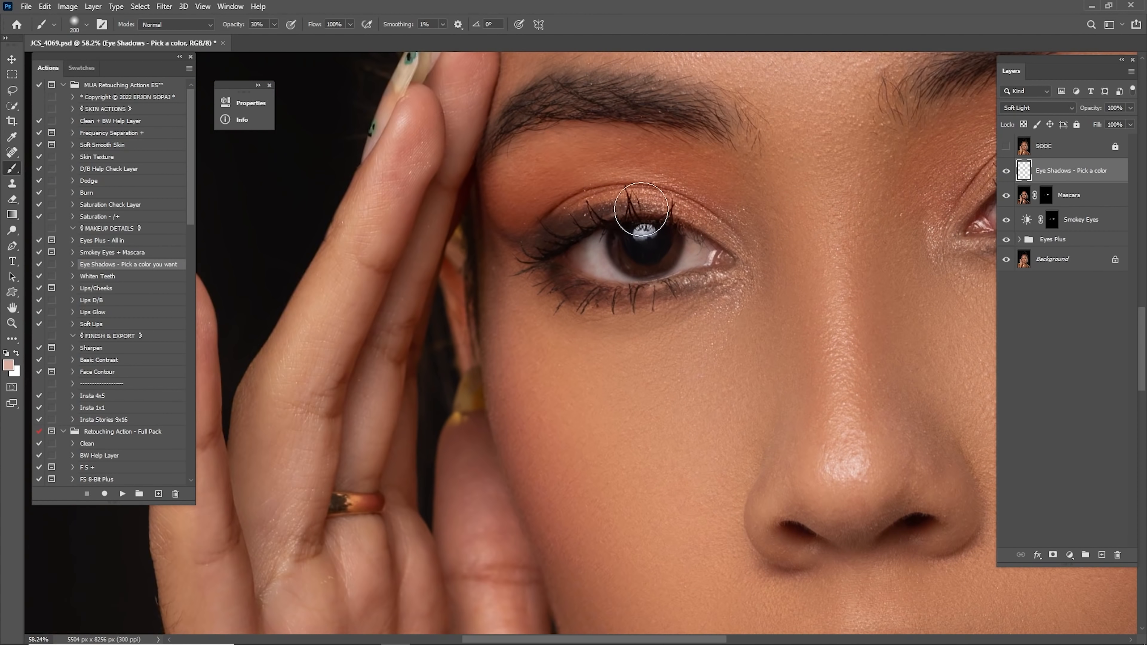
- Add a finishing coral stroke across the hand-side eyelid on the Eye Shadows layer and check both eyes
mouse_move(639, 212)
mouse_down()
mouse_move(630, 183)
mouse_move(685, 188)
mouse_up()
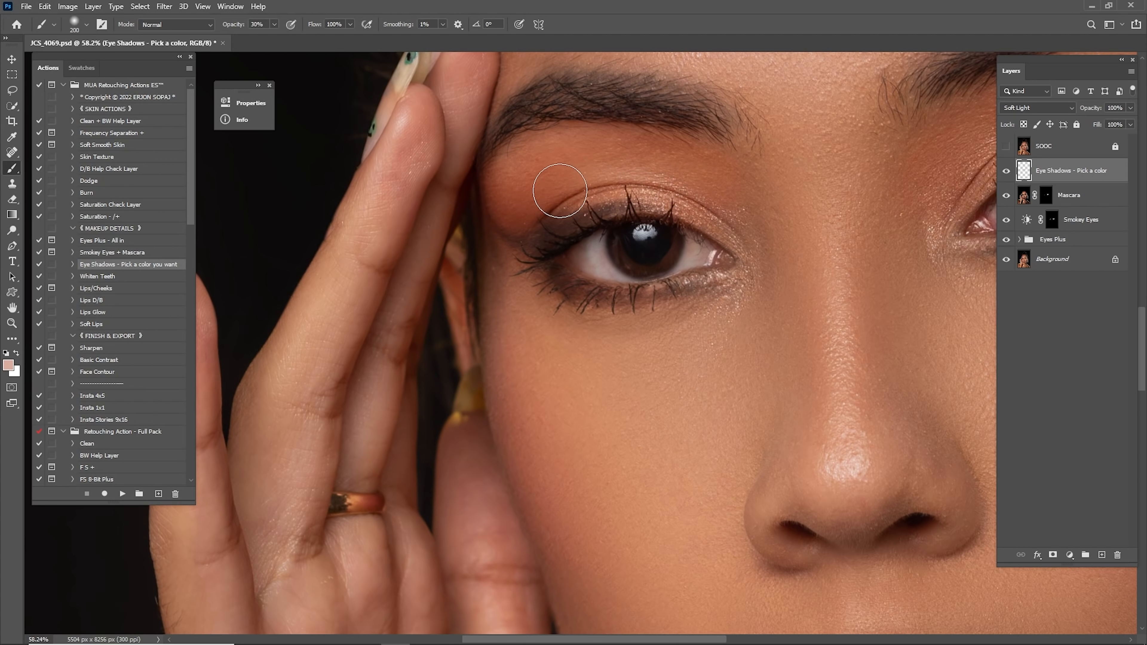
drag(925, 195, 612, 236)
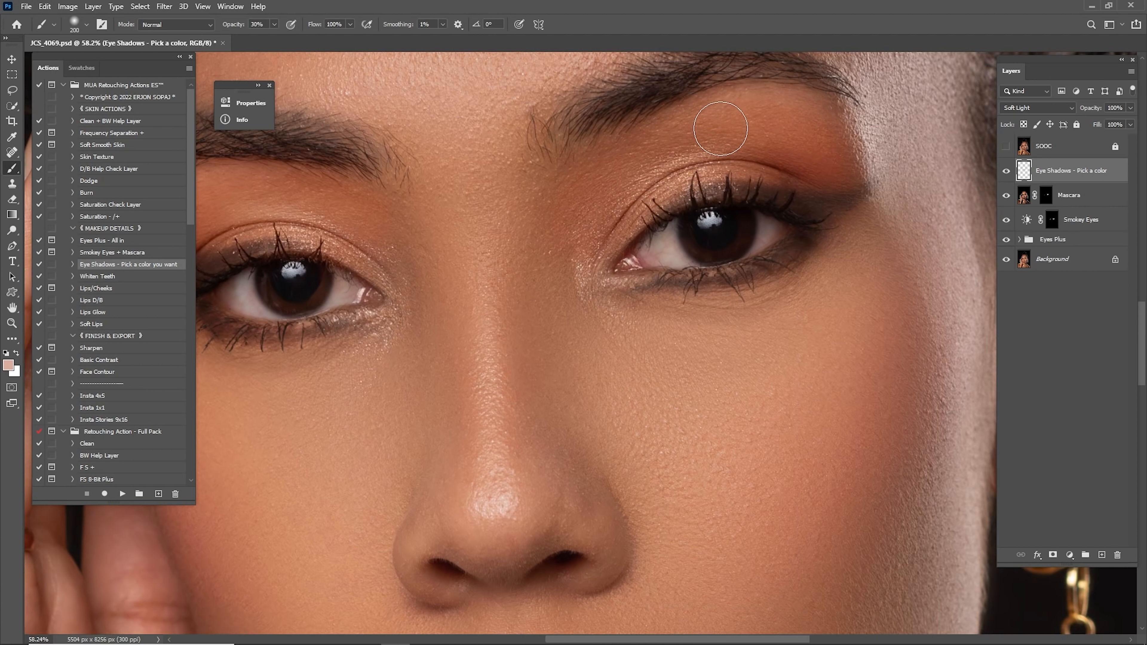
key(ctrl+0)
- Compare the portrait with and without the coral eyeshadow by repeatedly switching the Eye Shadows layer off and on
click(1006, 170)
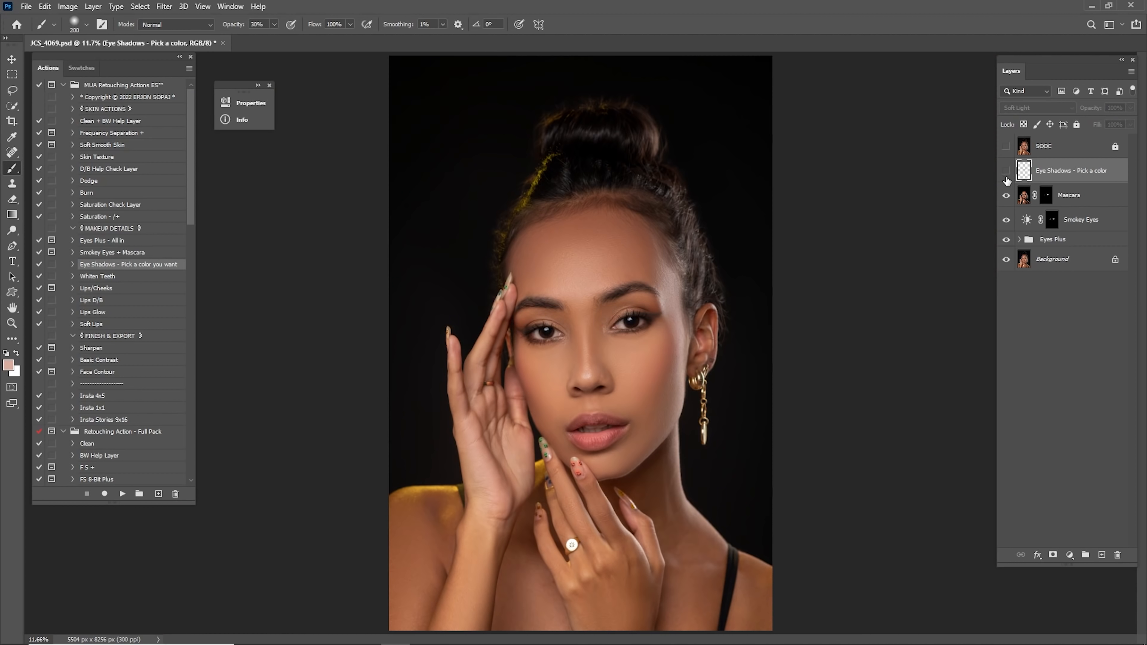
click(1006, 171)
click(1005, 171)
click(1005, 172)
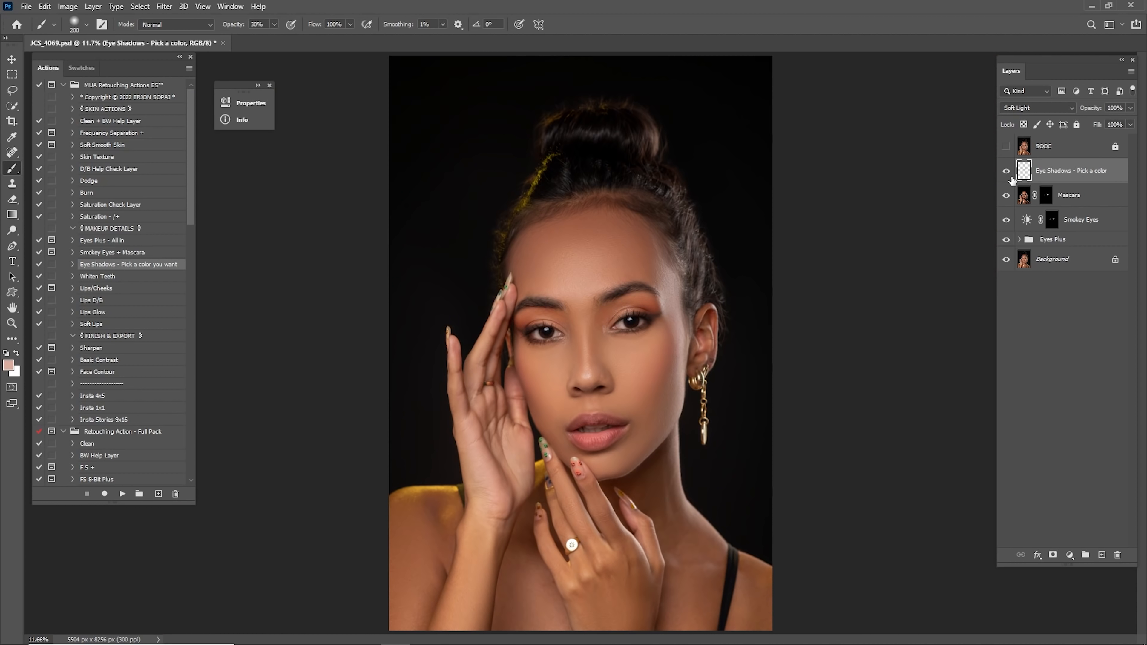
click(1006, 172)
click(1005, 172)
click(1006, 173)
click(1005, 175)
- Set the coral Eye Shadows layer's opacity to 35%
key(z)
drag(601, 307, 761, 285)
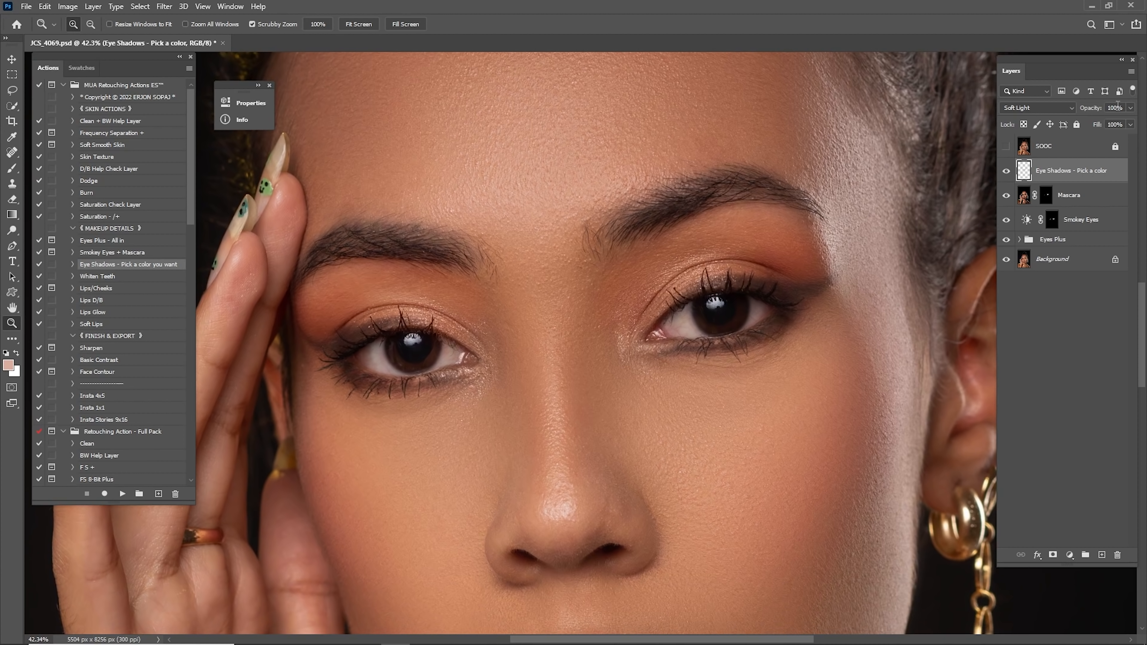
text(35)
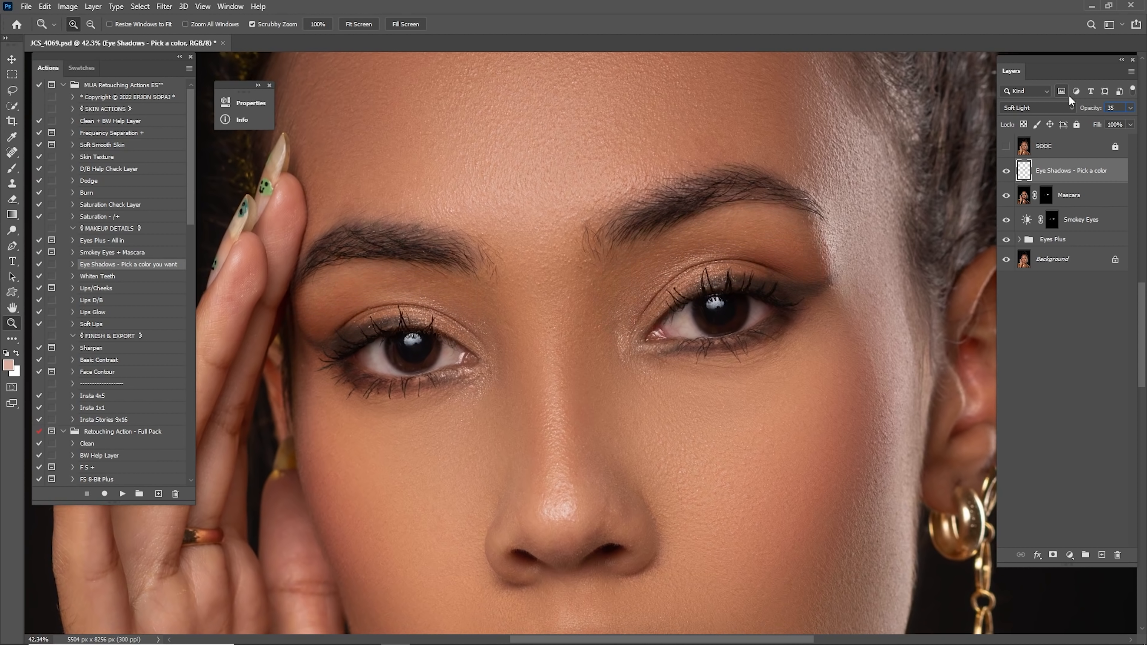
key(ctrl+0)
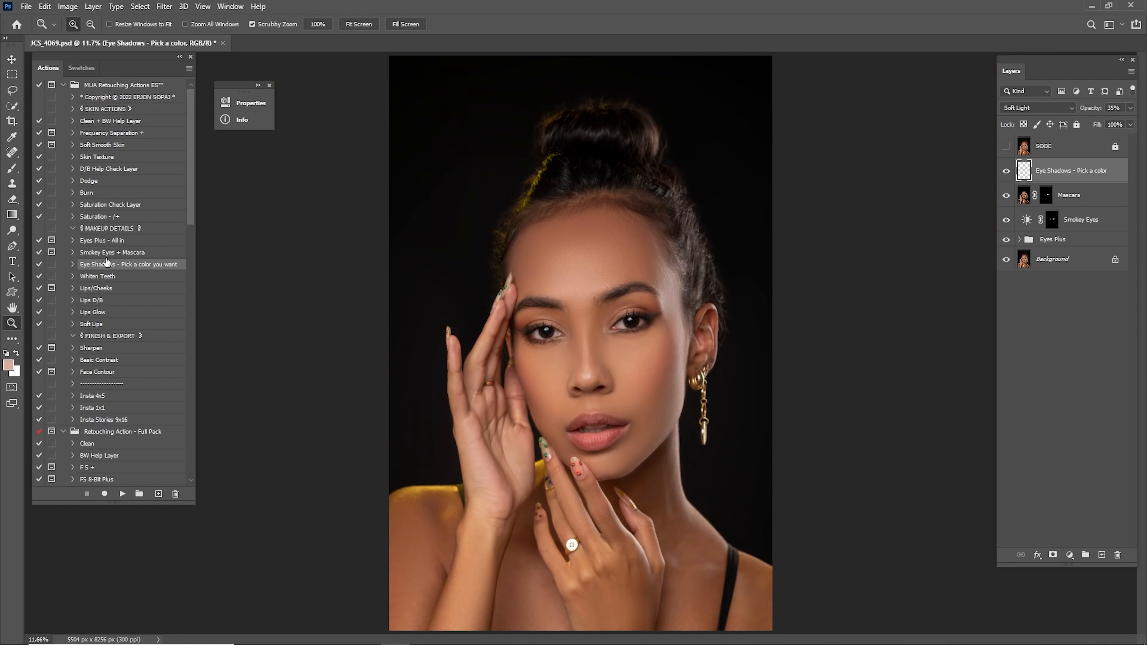
- Run the Eye Shadows - Pick a color you want action again and sample a near-black paint colour from the earring-side upper lash line
click(121, 496)
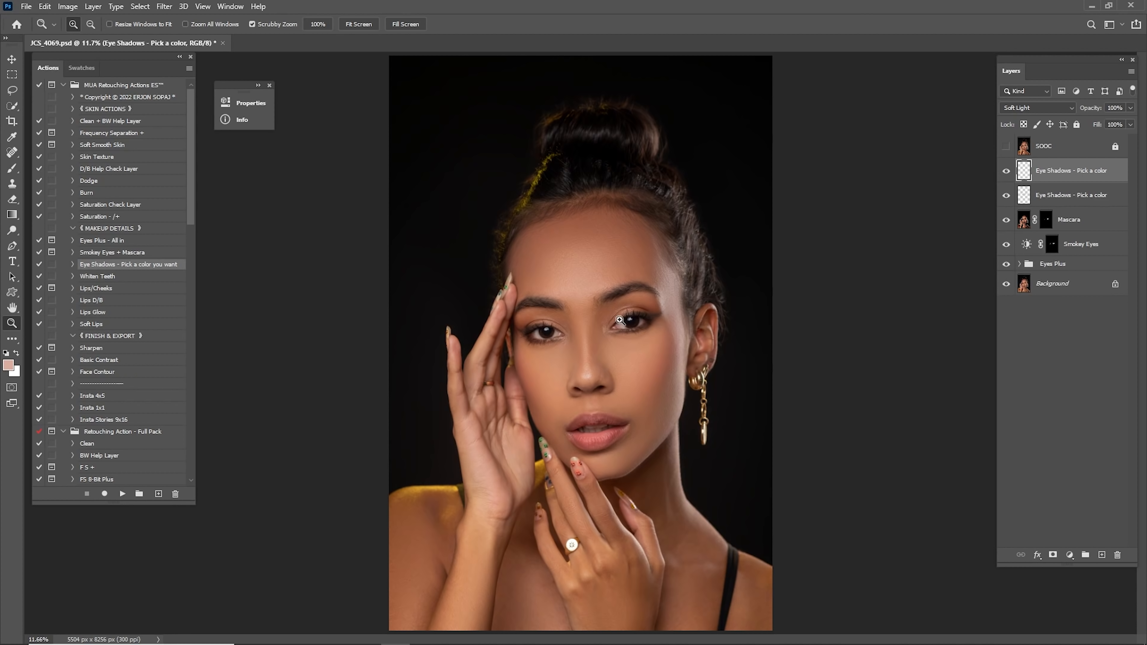
drag(621, 321, 801, 302)
key(i)
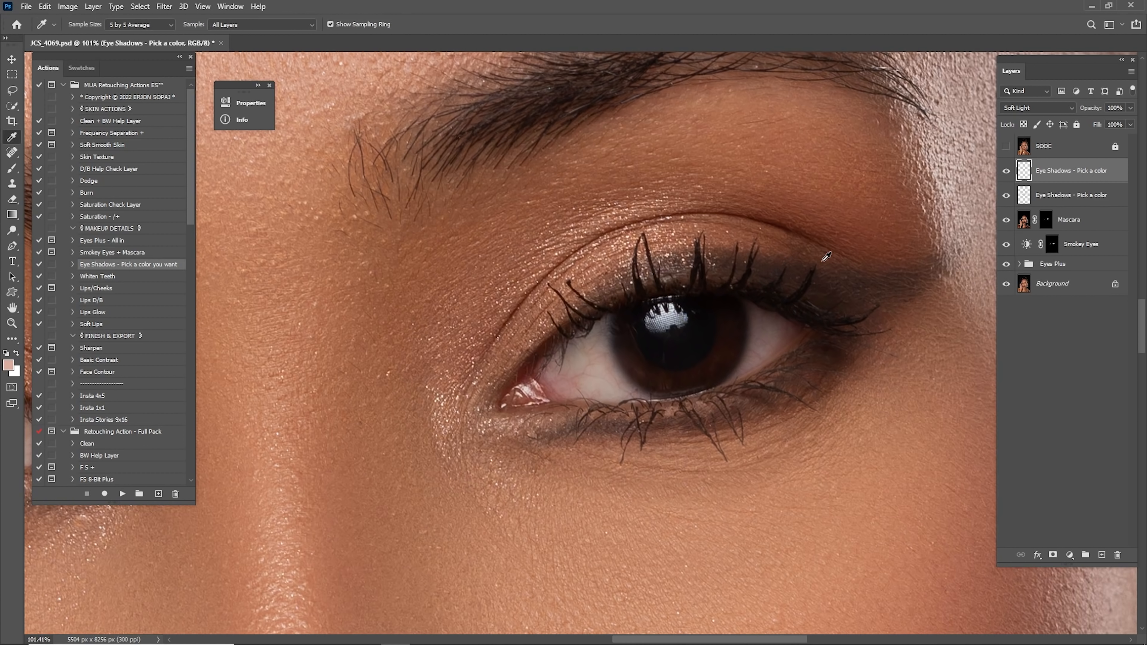
click(767, 276)
click(775, 274)
- Paint near-black shadow along the earring-side eye's upper lash line and outer corner on the new Eye Shadows layer, using a smaller brush
key(b)
mouse_move(780, 253)
mouse_down()
mouse_move(852, 257)
mouse_move(896, 281)
mouse_move(936, 271)
mouse_up()
key(bracketleft)
key(bracketleft)
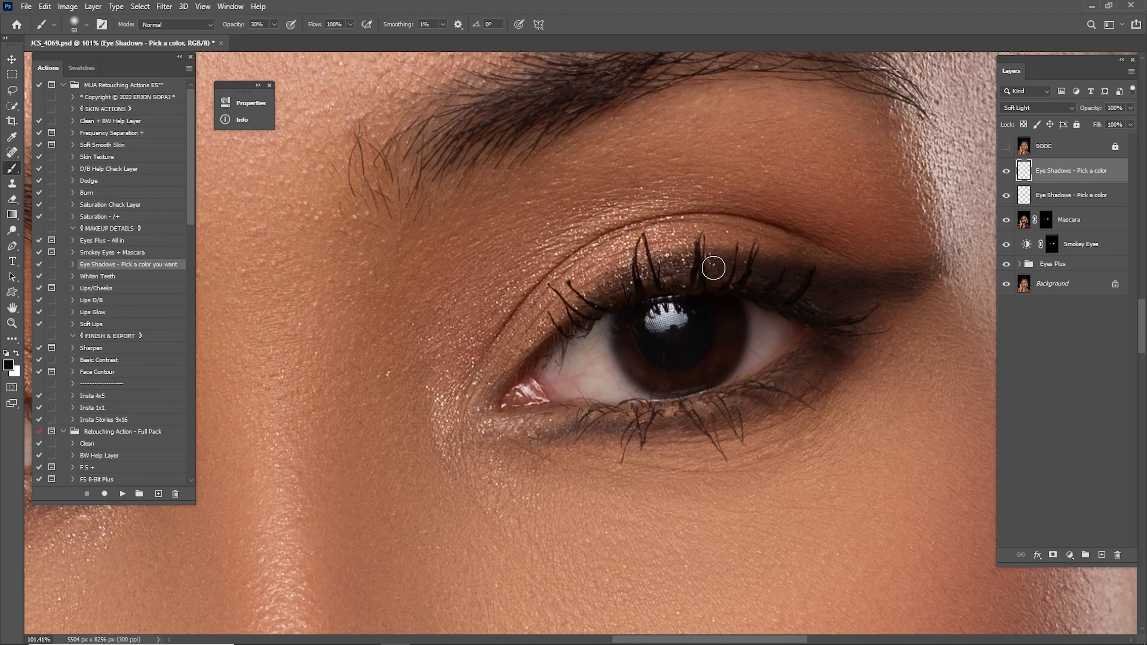
mouse_move(942, 269)
mouse_down()
mouse_move(865, 278)
mouse_move(663, 266)
mouse_move(605, 299)
mouse_up()
key(bracketleft)
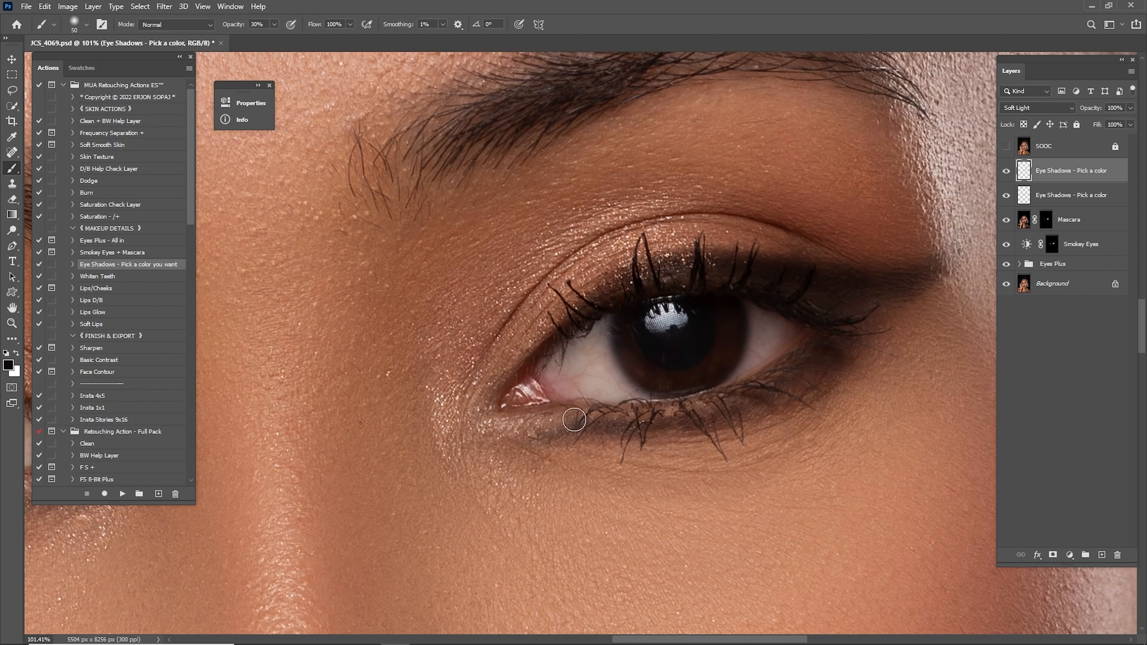
- Paint near-black shadow over the hand-side eye's outer corner and along its lower lash line, varying the brush size
drag(406, 343, 869, 265)
key(bracketright)
key(bracketright)
key(bracketright)
key(bracketleft)
mouse_move(364, 303)
mouse_down()
mouse_move(487, 313)
mouse_move(529, 294)
mouse_move(466, 311)
mouse_move(642, 275)
mouse_move(475, 306)
mouse_move(451, 320)
mouse_move(445, 344)
mouse_up()
key(bracketright)
key(bracketright)
key(bracketleft)
mouse_move(472, 400)
mouse_down()
mouse_move(571, 435)
mouse_move(515, 428)
mouse_move(690, 419)
mouse_up()
- Build up the near-black shadow along the hand-side eye's upper lid and outer wing, and touch up the lower lash line
key(bracketright)
mouse_move(579, 297)
mouse_down()
mouse_move(667, 279)
mouse_move(543, 270)
mouse_move(620, 277)
mouse_move(528, 308)
mouse_up()
key(bracketleft)
mouse_move(361, 302)
mouse_down()
mouse_move(424, 338)
mouse_move(550, 284)
mouse_up()
key(bracketright)
drag(476, 312, 657, 277)
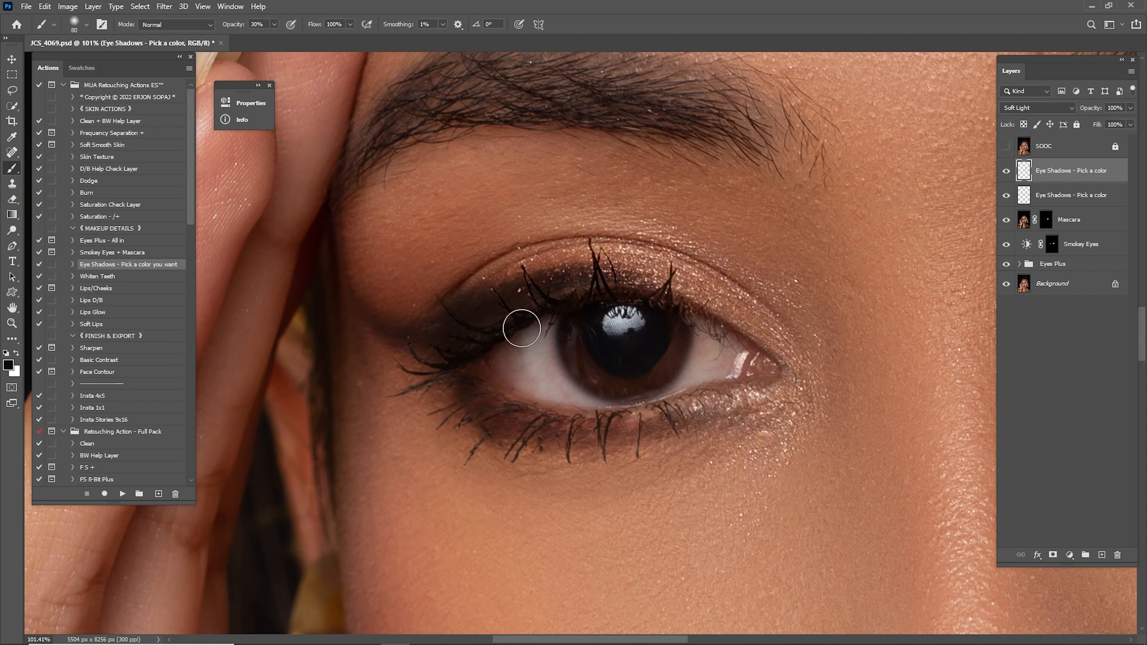
key(bracketleft)
mouse_move(435, 378)
mouse_down()
mouse_move(516, 418)
mouse_move(650, 422)
mouse_up()
key(bracketleft)
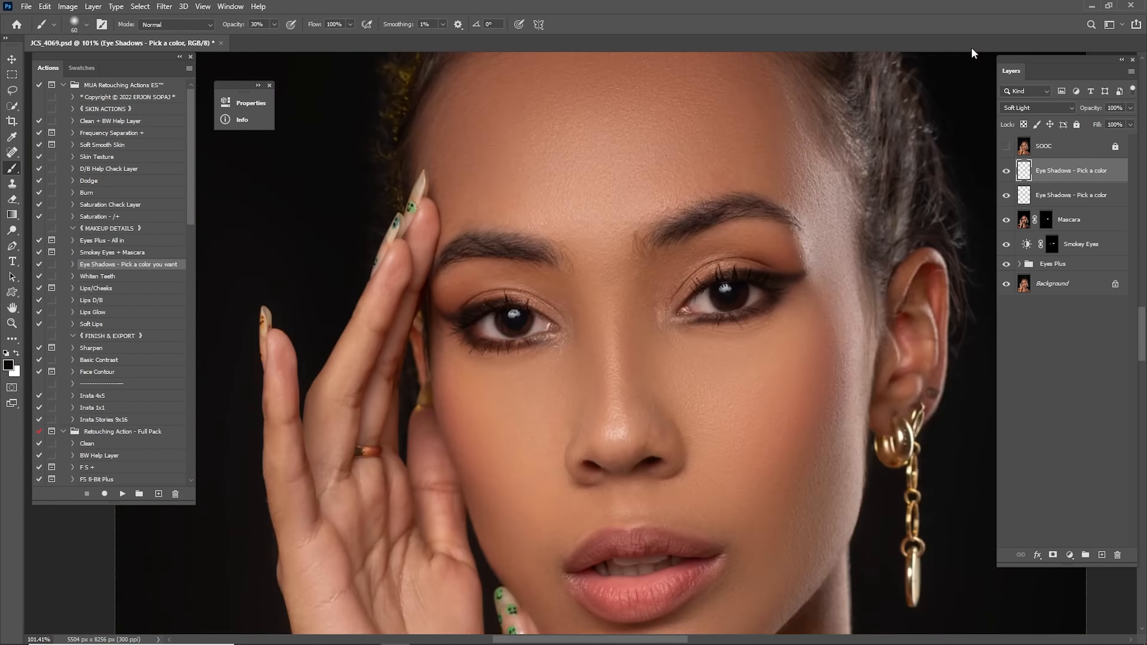
- Compare the portrait with and without the near-black Eye Shadows layer, and set that layer's opacity to 35%
key(ctrl+0)
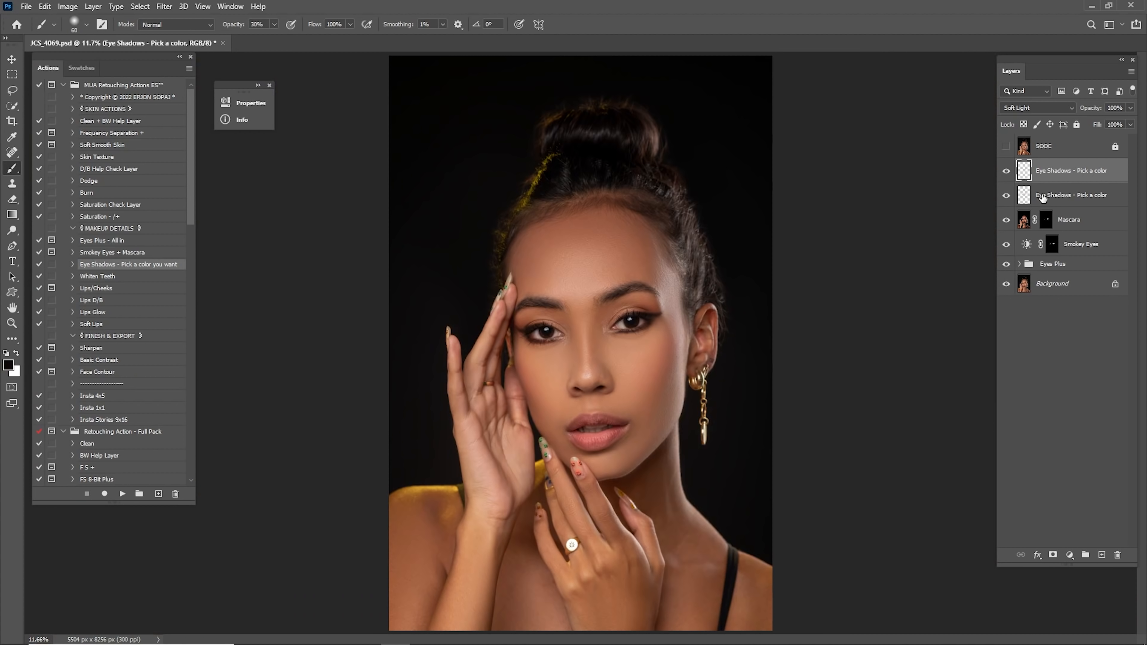
click(1005, 170)
click(1005, 170)
click(1006, 170)
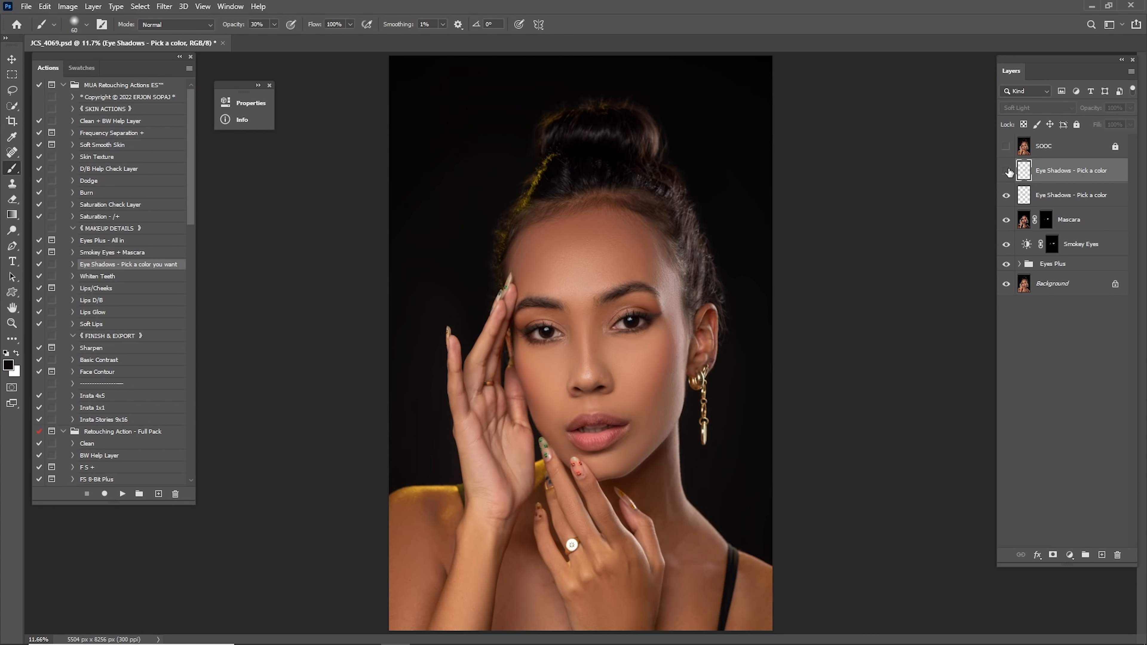
click(1005, 170)
key(z)
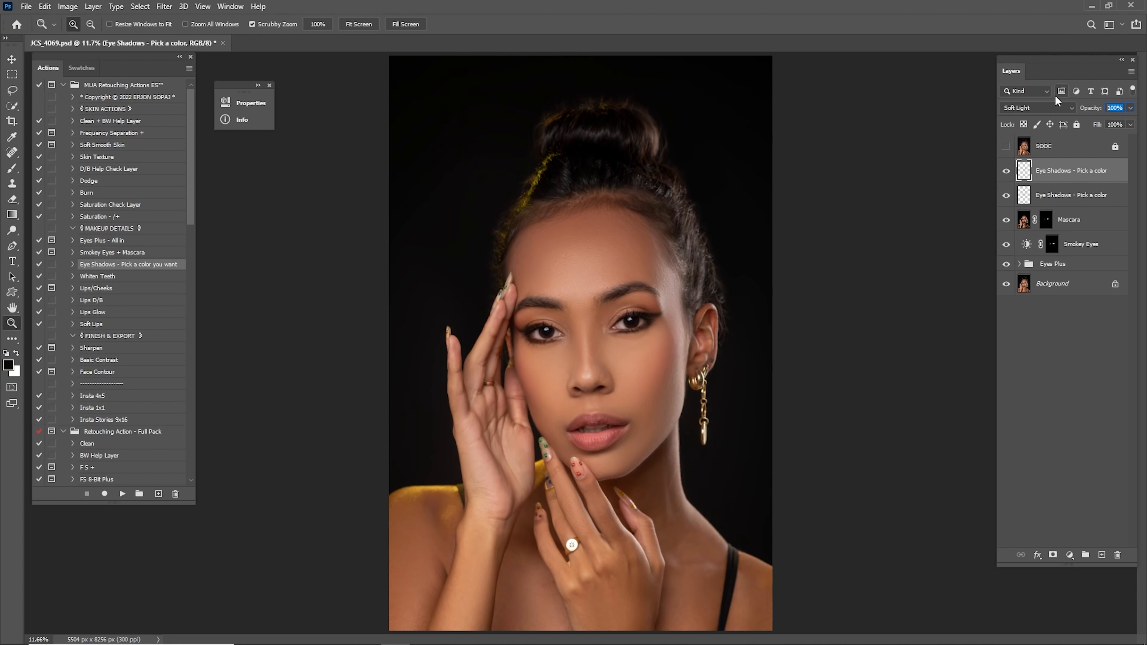
text(35)
key(Return)
- Merge all layers from the upper Eye Shadows layer down to Background, leaving the SOOC layer separate
key(shift)
shift+click(1052, 283)
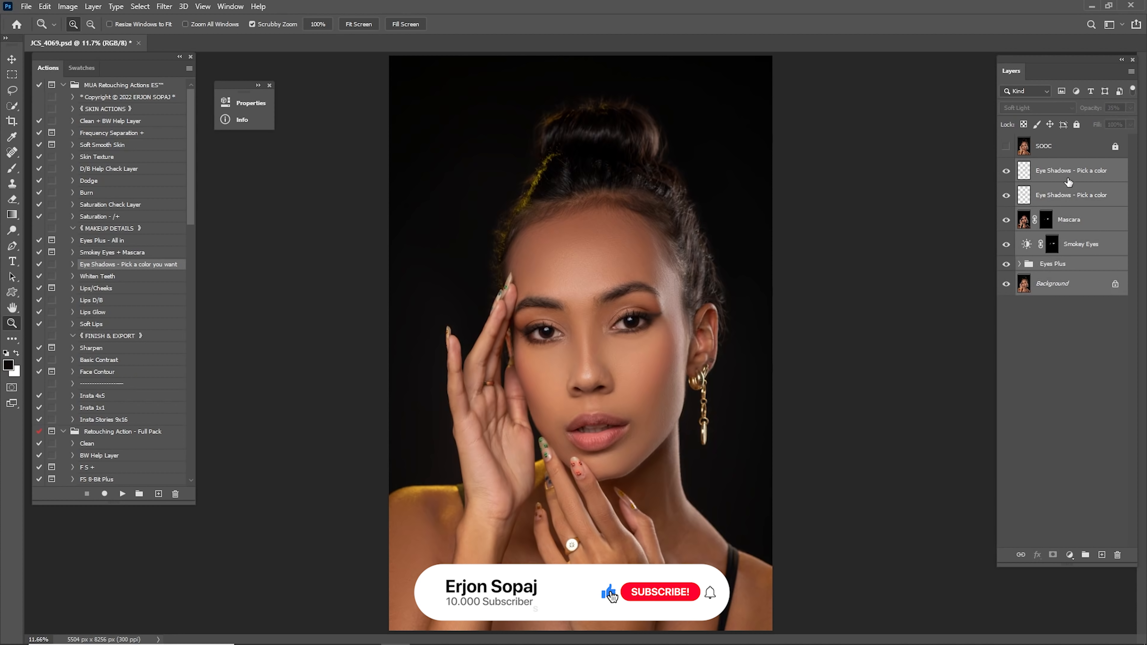
right_click(1069, 171)
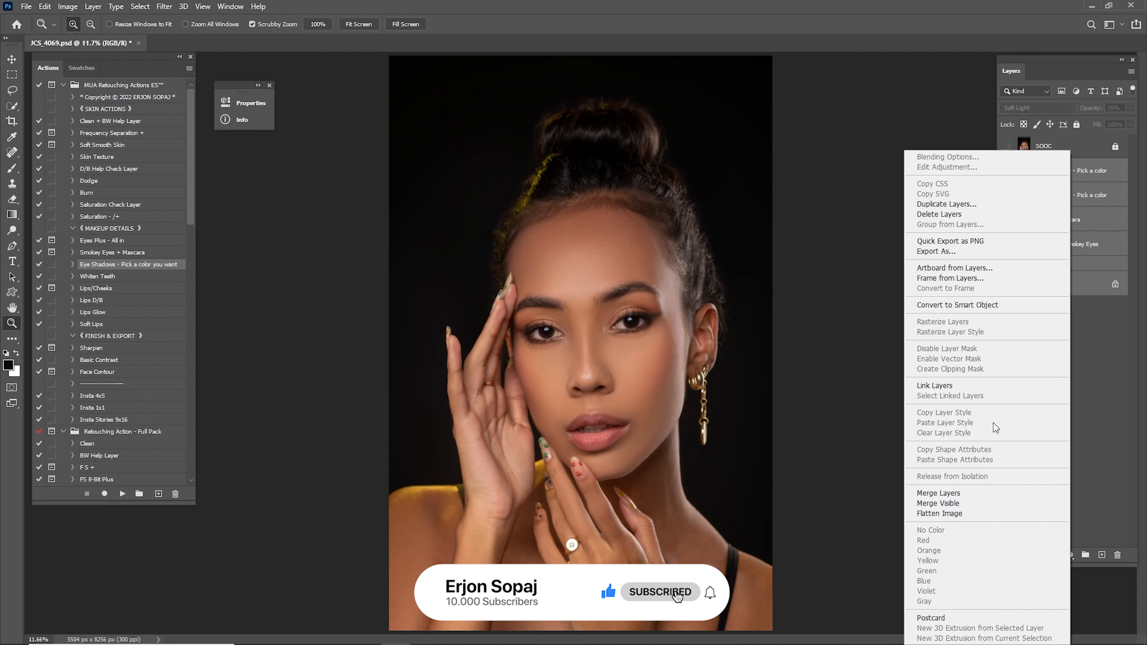
click(964, 494)
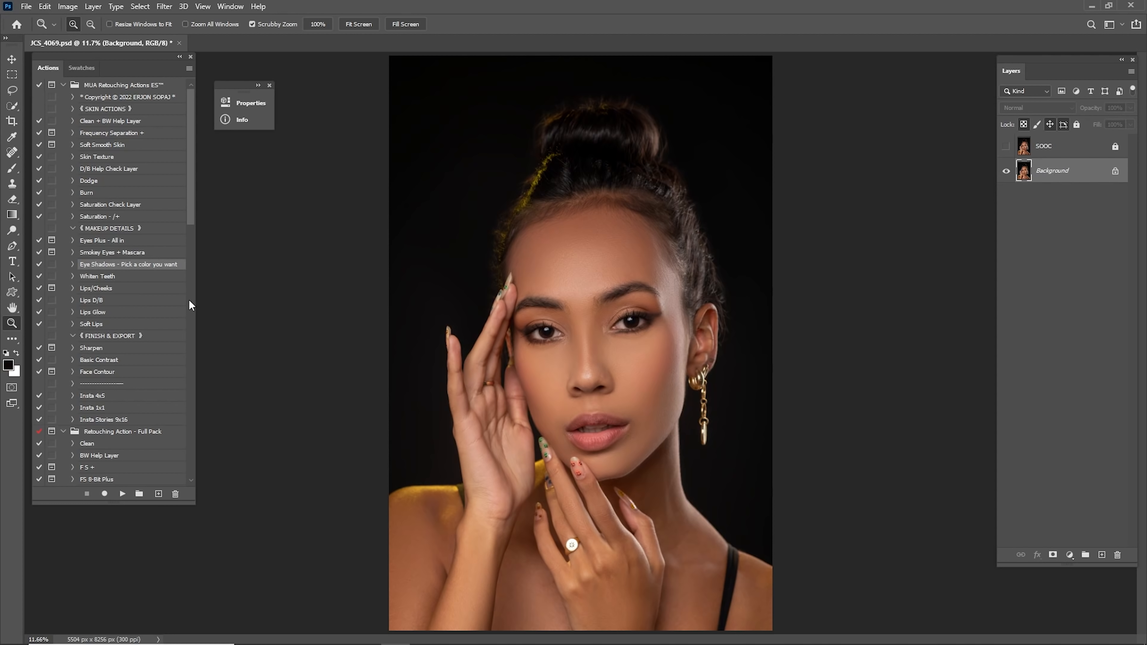
- Run the Whiten Teeth action on the merged Background for the mouth area
click(101, 277)
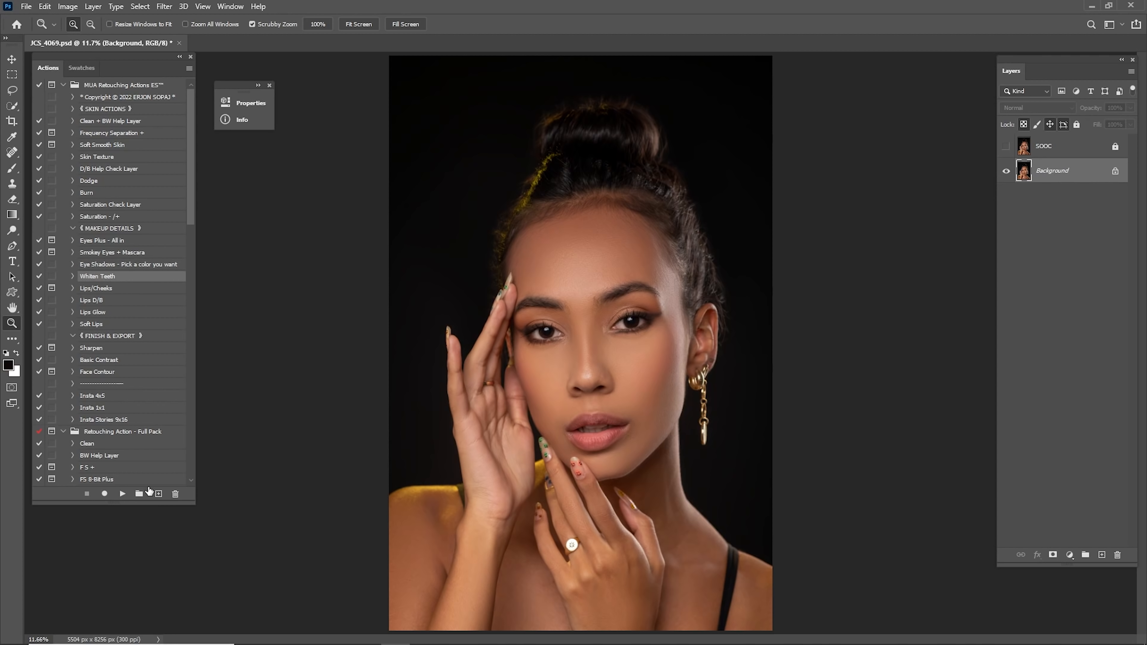
click(121, 493)
mouse_move(584, 439)
mouse_down()
mouse_move(693, 377)
mouse_move(719, 338)
mouse_move(682, 330)
mouse_up()
- Paint white over the visible teeth on the Whiten Teeth mask with a small brush, and compare with the group switched off and on
key(b)
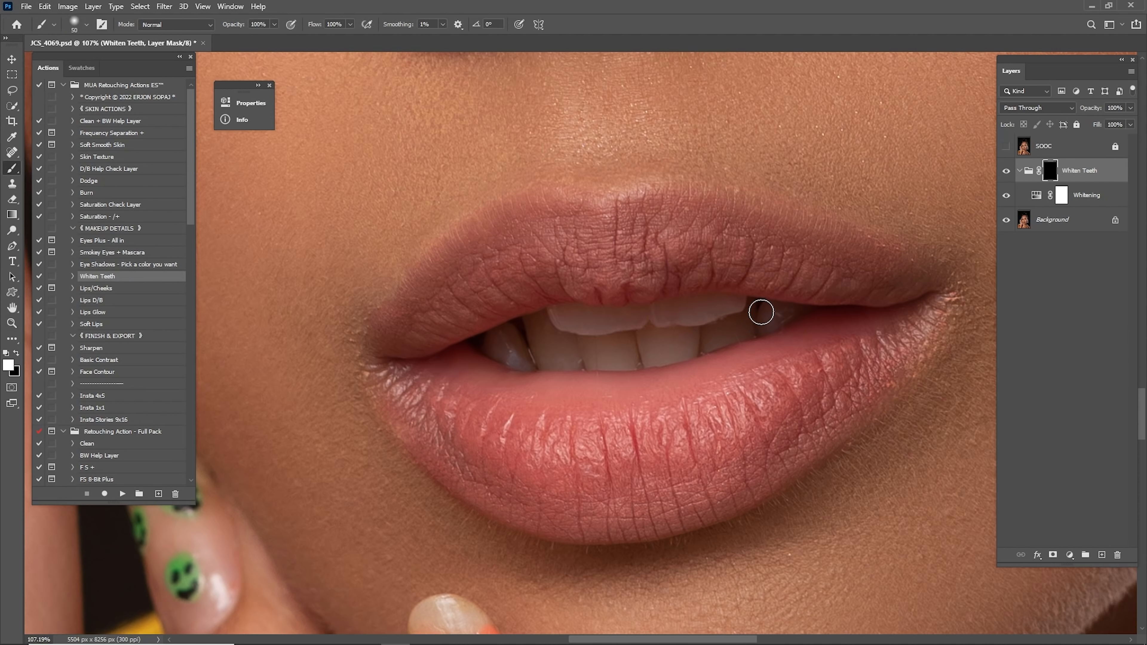
key(bracketright)
mouse_move(636, 346)
mouse_down()
mouse_move(745, 322)
mouse_move(535, 334)
mouse_up()
key(bracketleft)
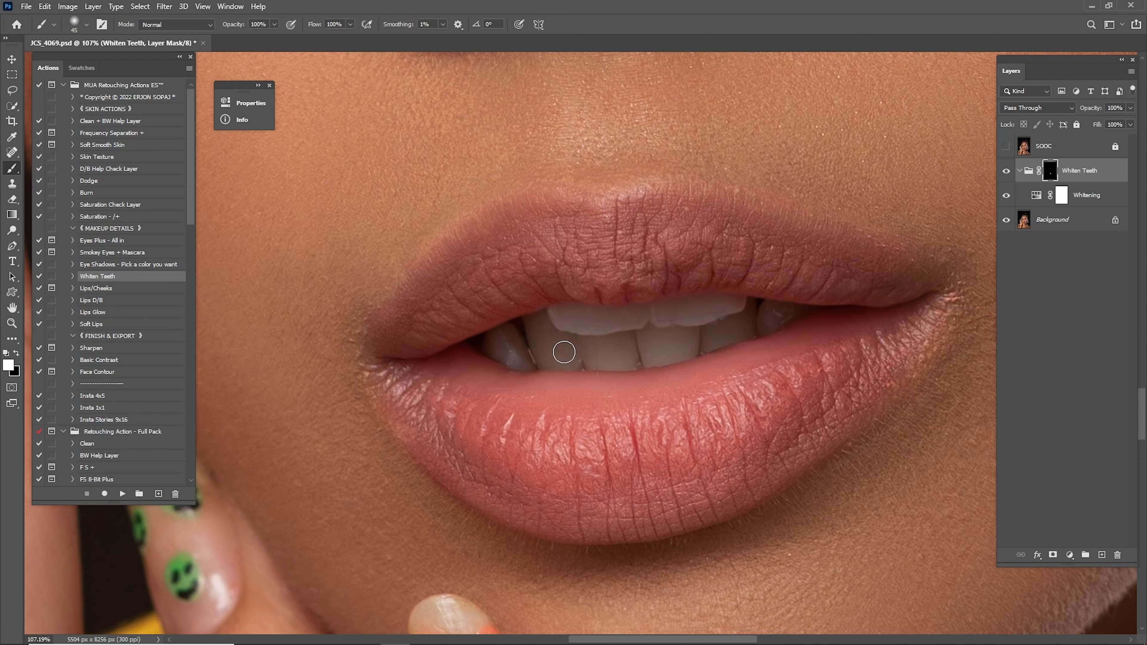
key(bracketright)
key(bracketleft)
key(bracketright)
key(bracketleft)
key(bracketleft)
scroll(882, 265, down, 8)
click(1006, 174)
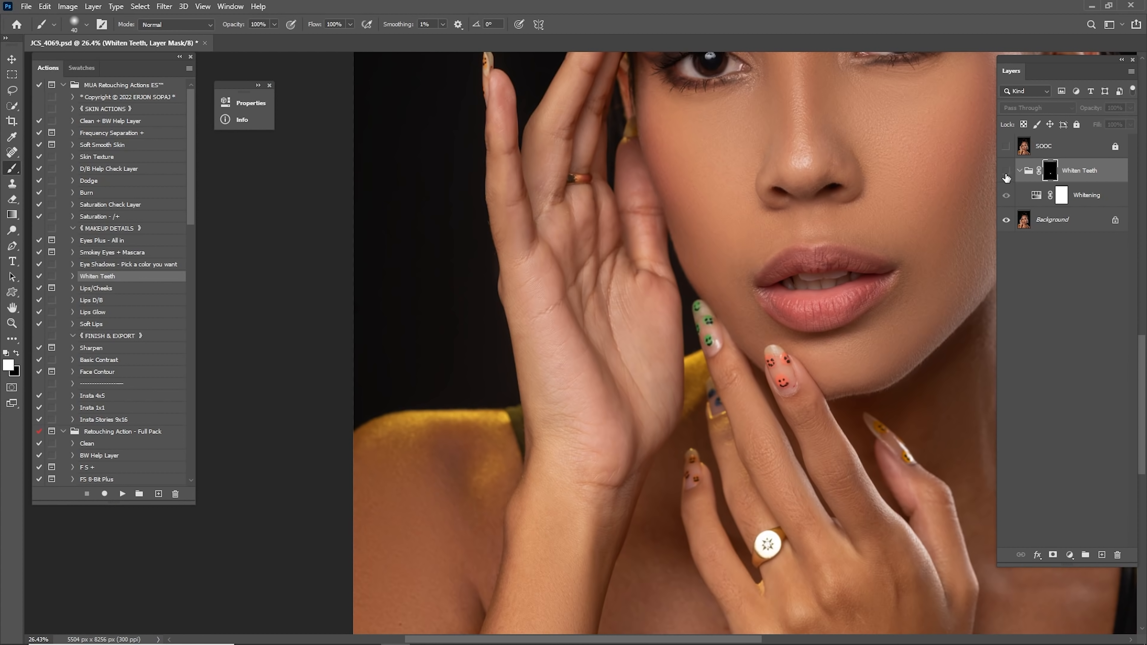
click(1006, 172)
- Collapse the Whiten Teeth group and merge it with the Background layer
click(1019, 171)
drag(918, 212, 830, 234)
ctrl+click(1073, 197)
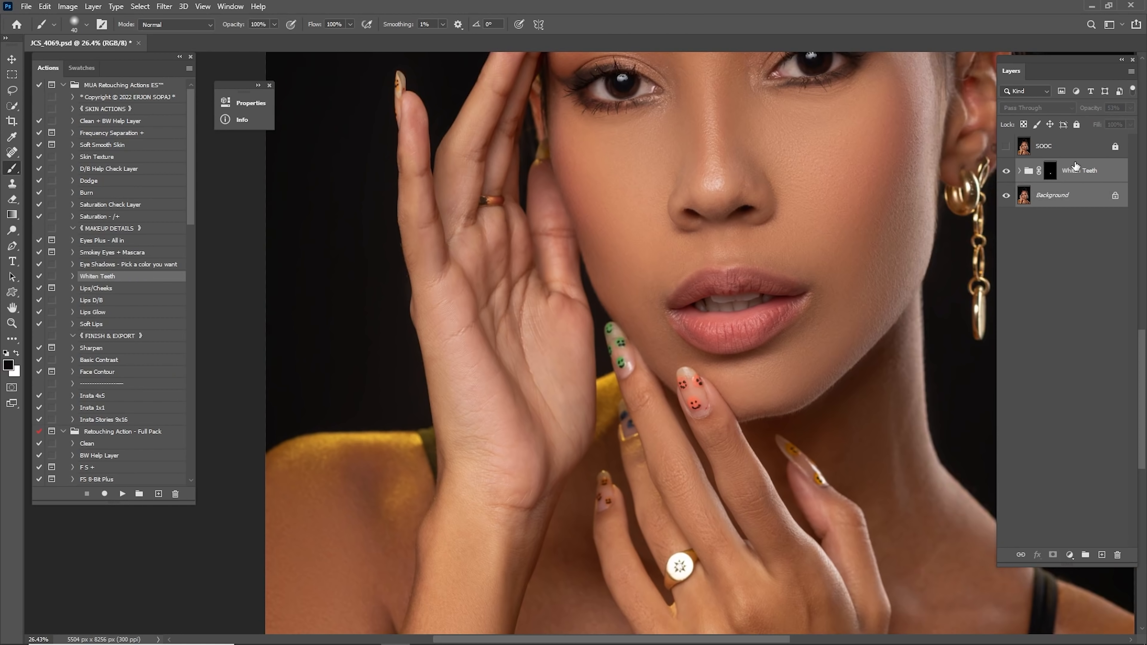
right_click(1075, 167)
click(1058, 543)
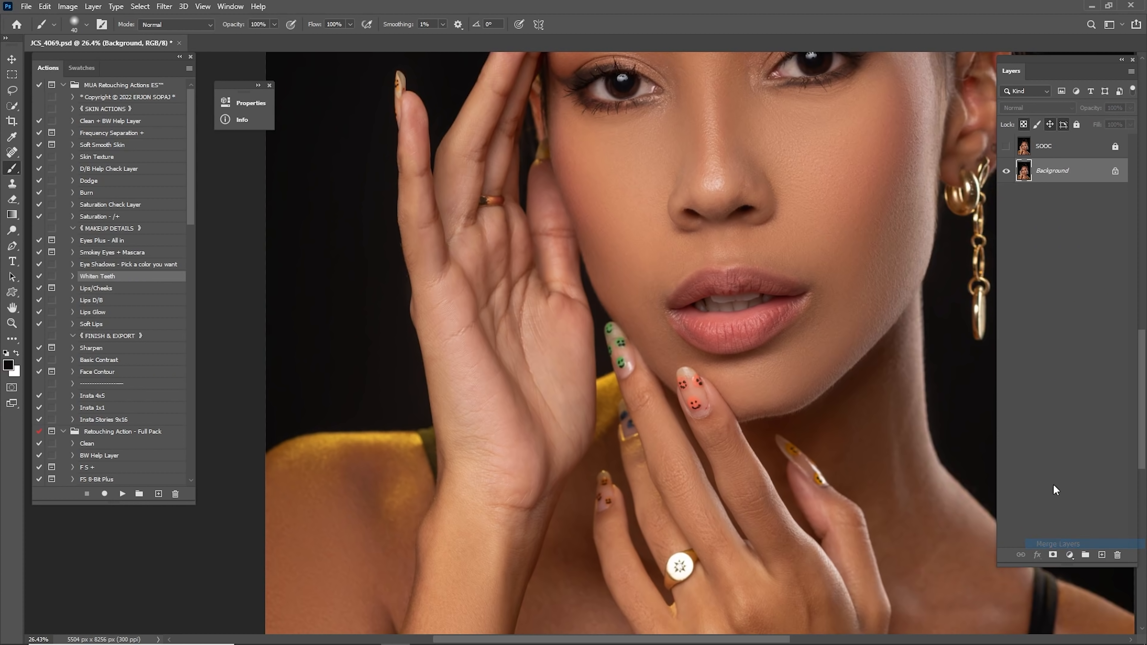
- Run the Lips/Cheeks action to add the Rosy Lips and Rosy Cheeks layers, and select the Lips D/B action
click(112, 289)
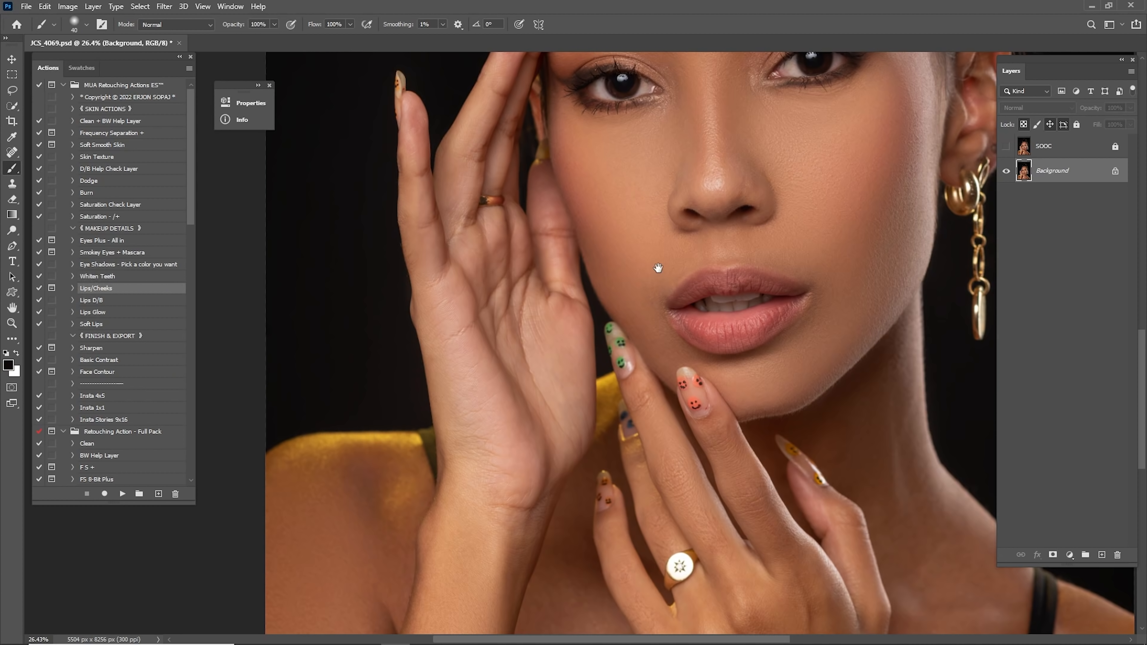
drag(658, 268, 572, 341)
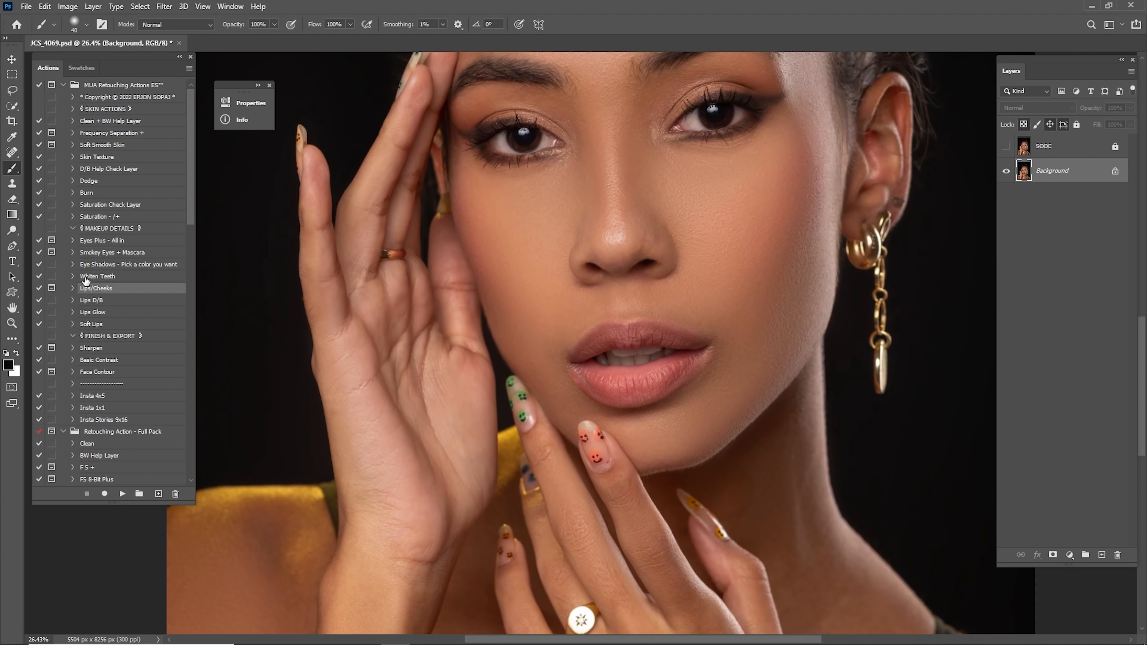
click(122, 494)
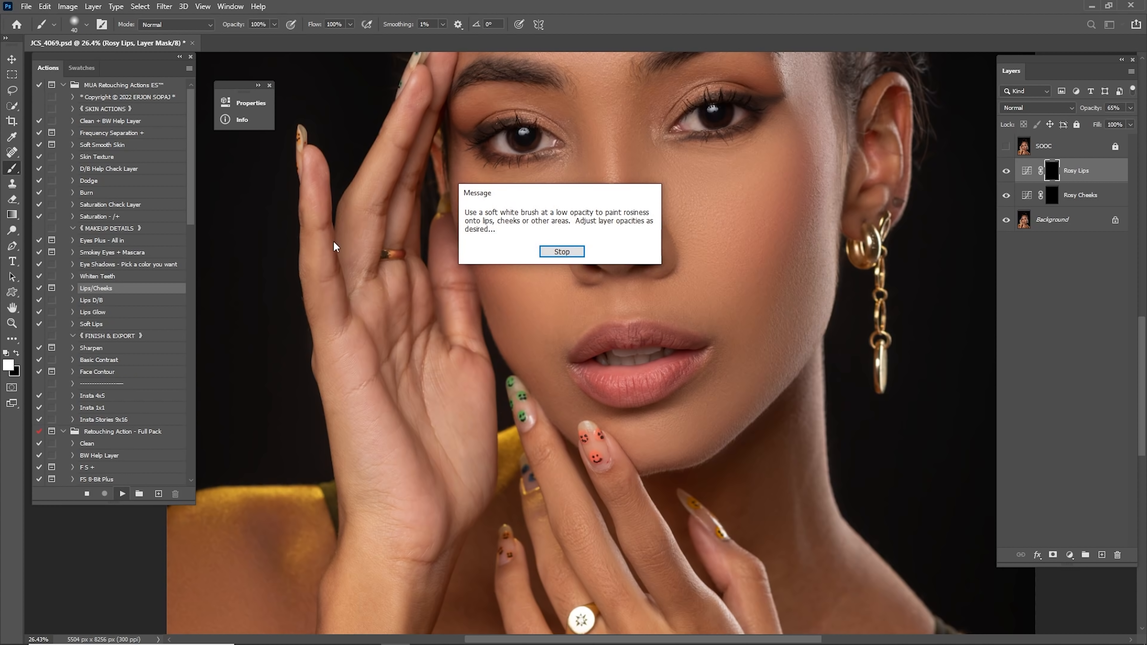
click(560, 251)
click(90, 300)
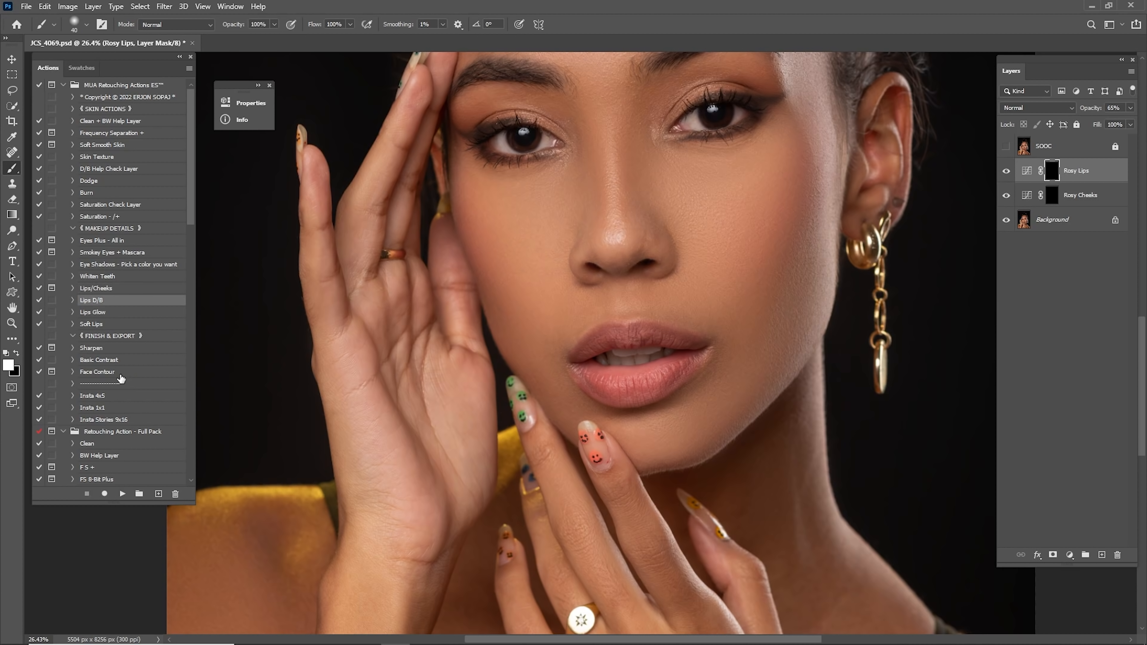
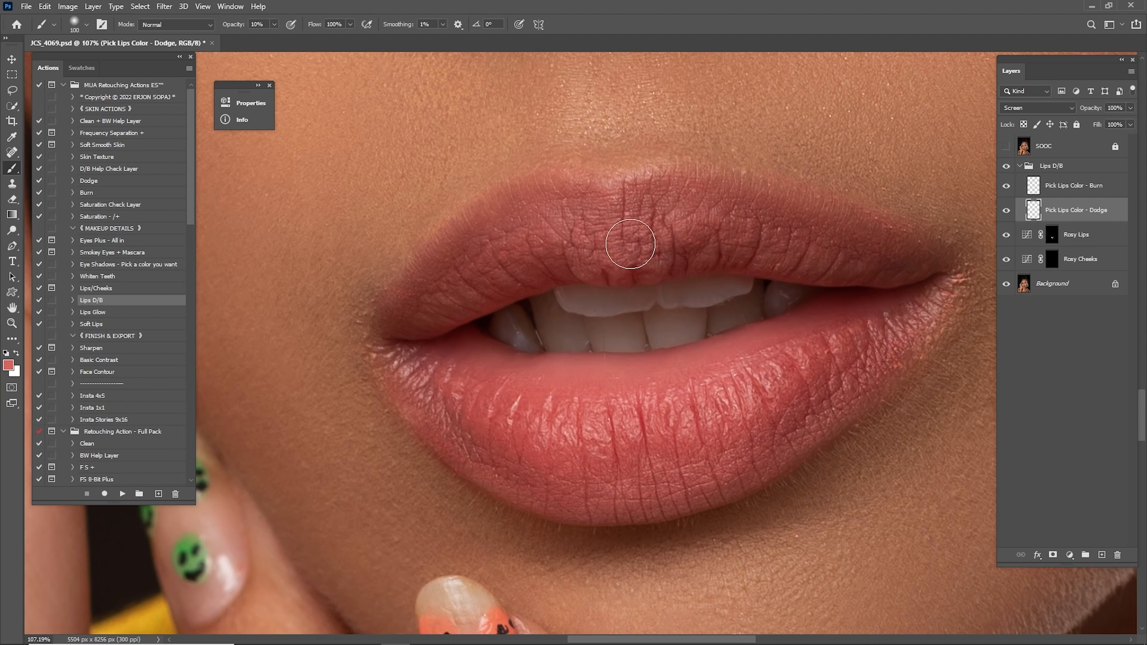
- Paint coral-red highlights over the centres of the lower and upper lips on the Pick Lips Color - Dodge layer, varying the brush size
key(bracketright)
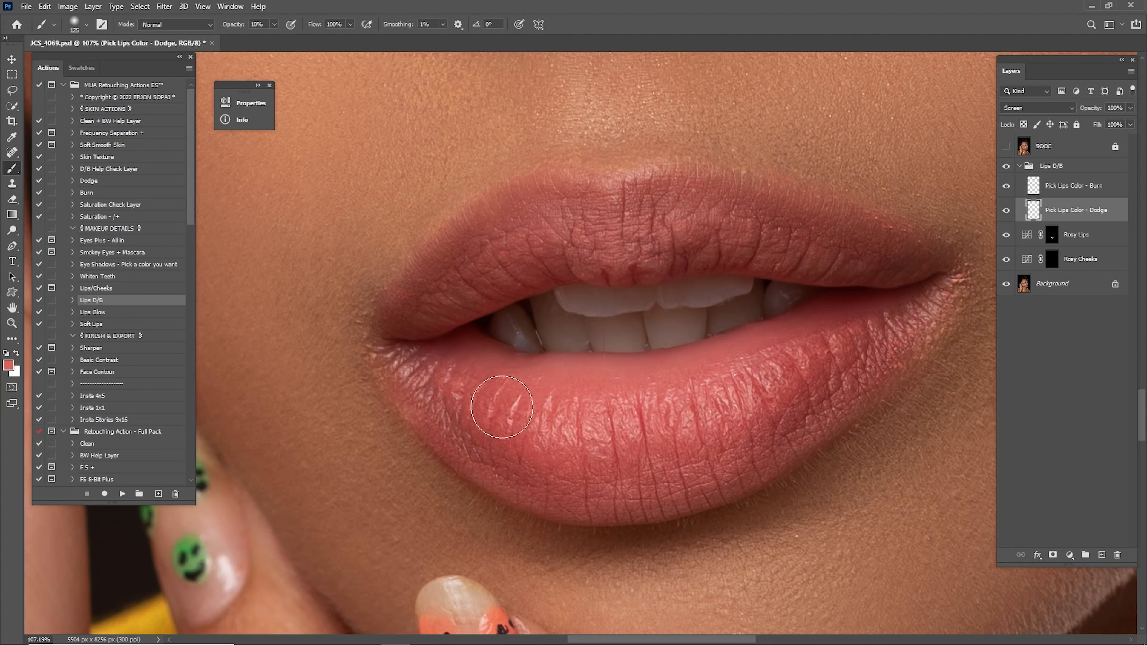
mouse_move(817, 377)
mouse_down()
mouse_move(806, 388)
mouse_move(818, 372)
mouse_up()
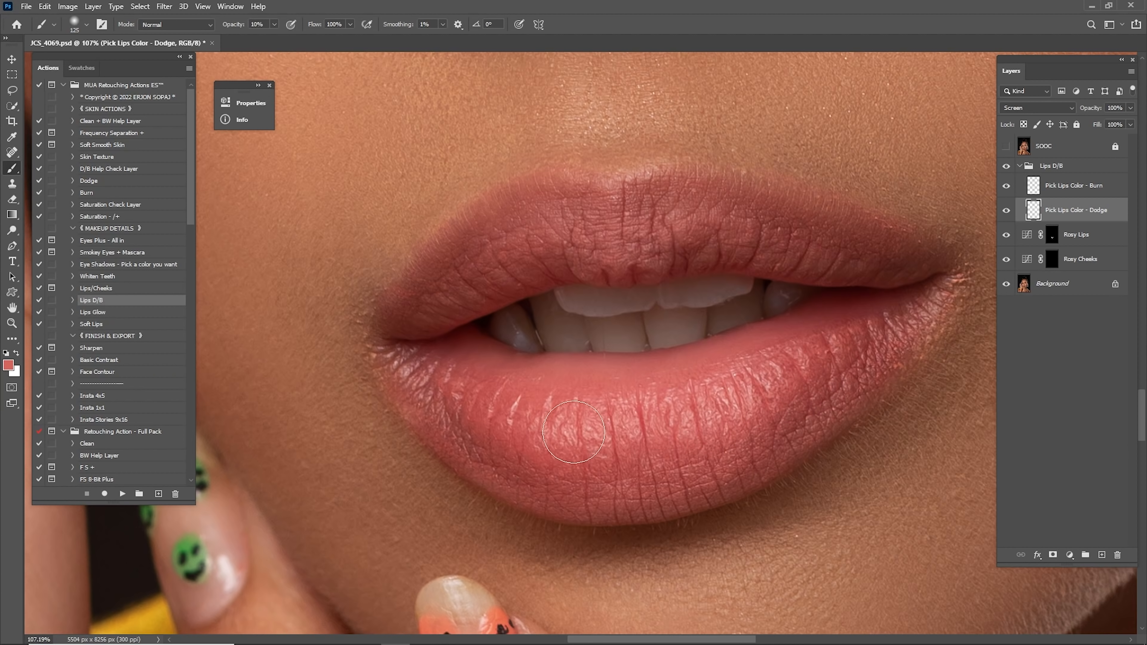
mouse_move(756, 400)
mouse_down()
mouse_move(831, 357)
mouse_move(733, 402)
mouse_up()
key(bracketleft)
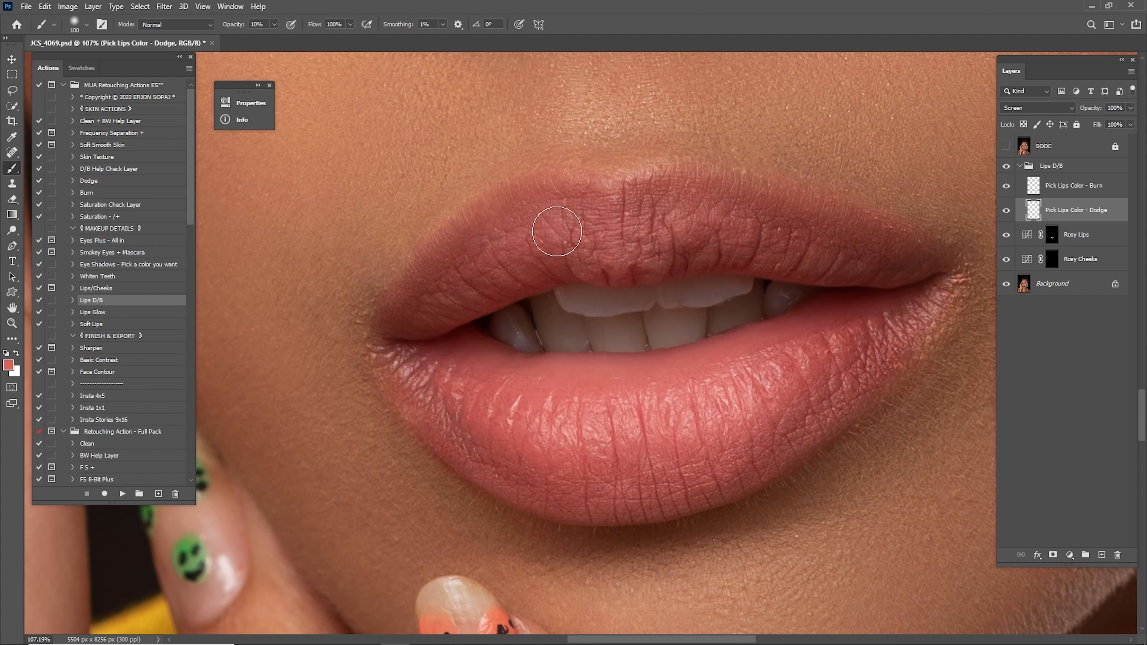
mouse_move(708, 221)
mouse_down()
mouse_move(662, 206)
mouse_move(780, 230)
mouse_move(530, 212)
mouse_up()
key(bracketright)
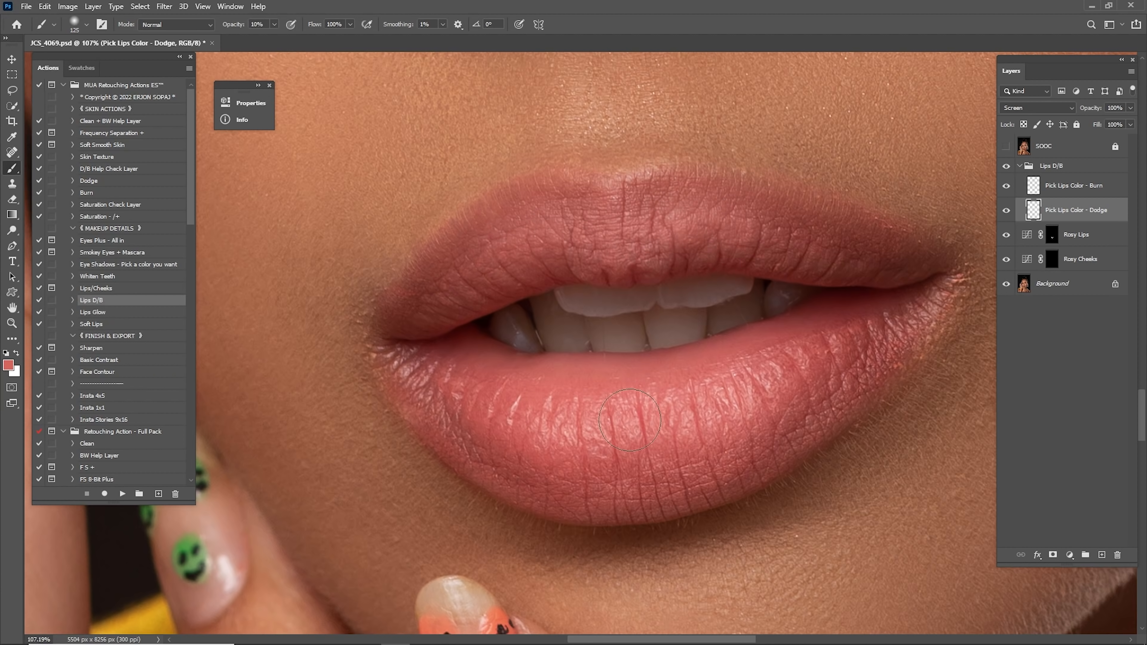
key(ctrl+0)
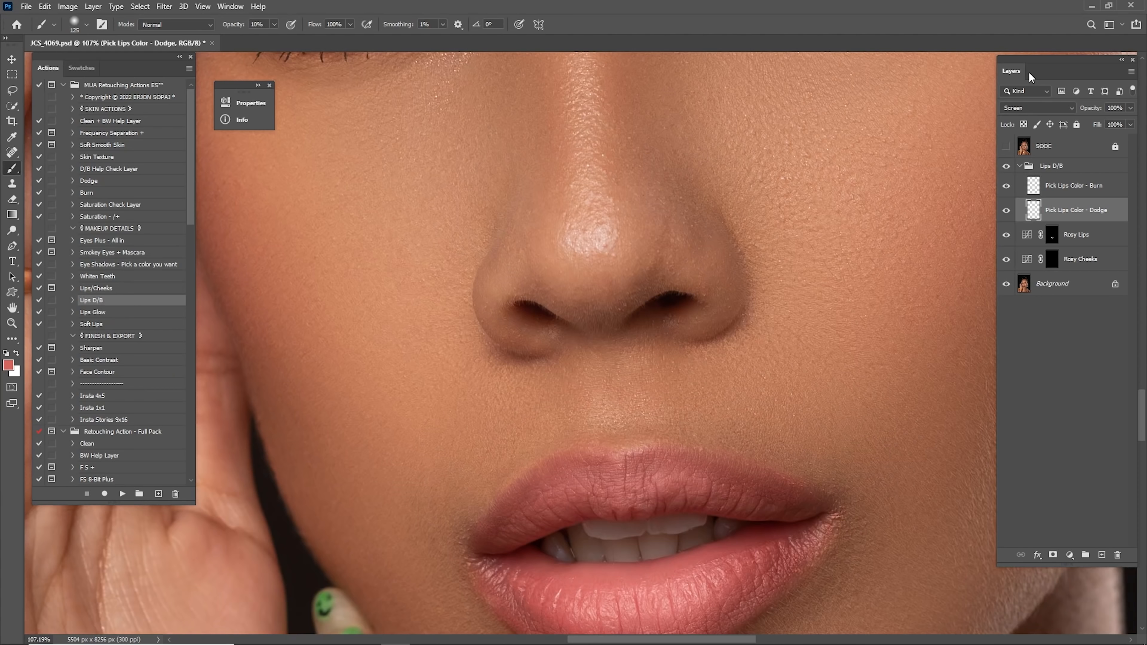
- Compare the lips with the Pick Lips Color - Dodge layer off and on, and set its opacity to 45%
click(1005, 210)
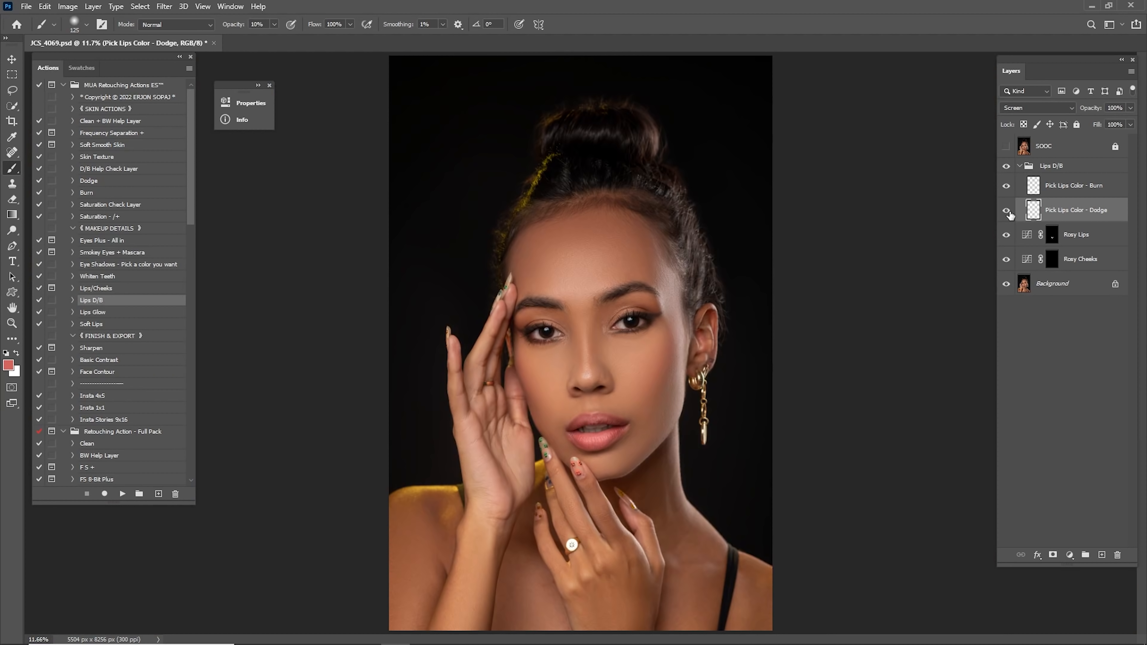
click(1006, 210)
key(z)
drag(596, 440, 940, 279)
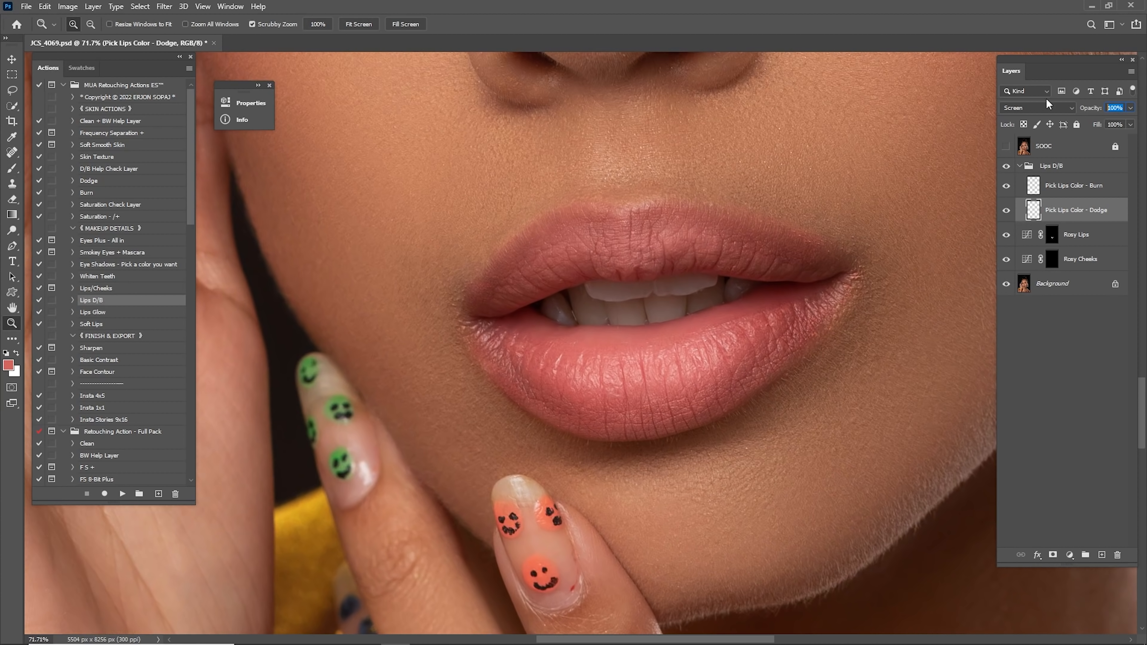
text(45)
key(Return)
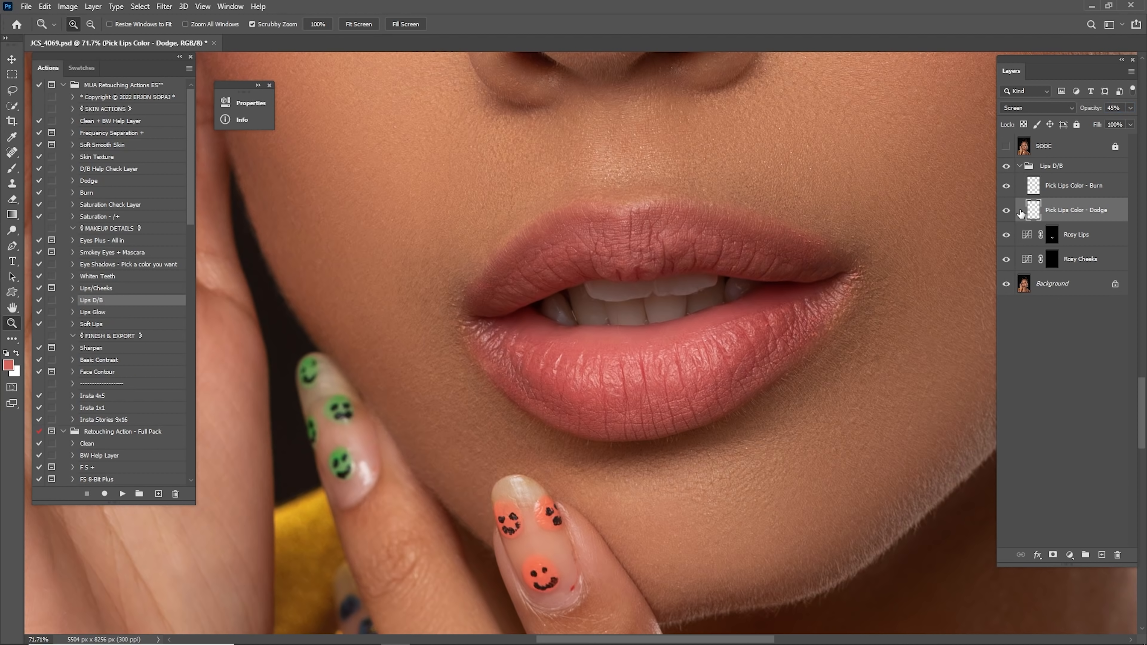
- On the Pick Lips Color - Burn layer, paint a dark red sampled from the mouth corner along the lip edges, using a 125-150 px brush
click(1079, 190)
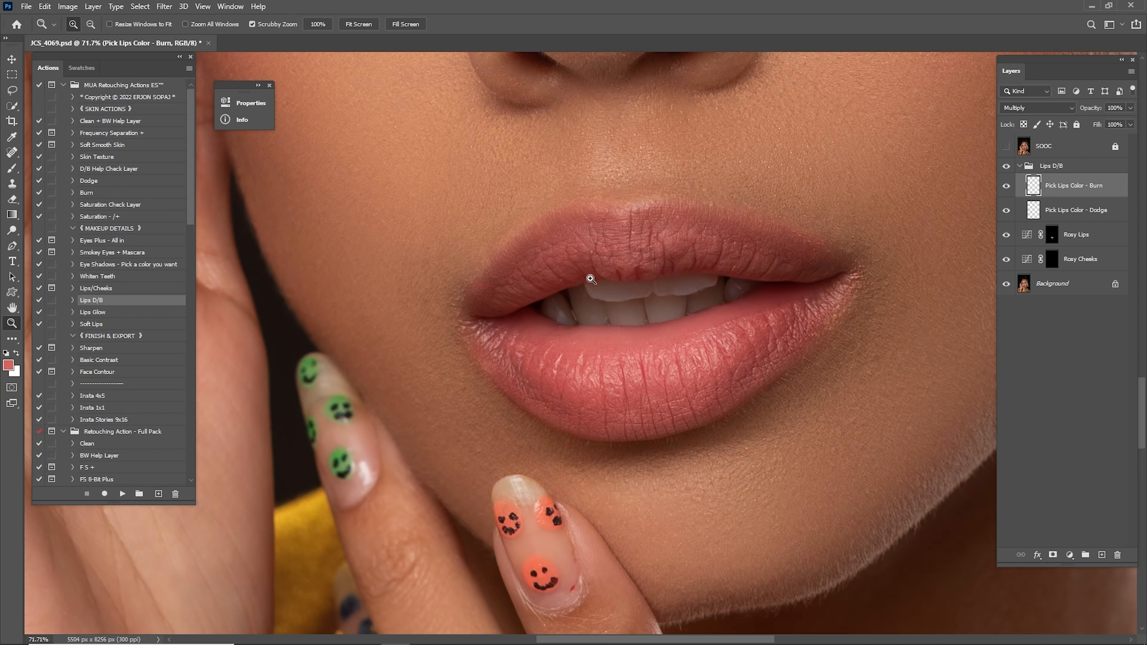
key(i)
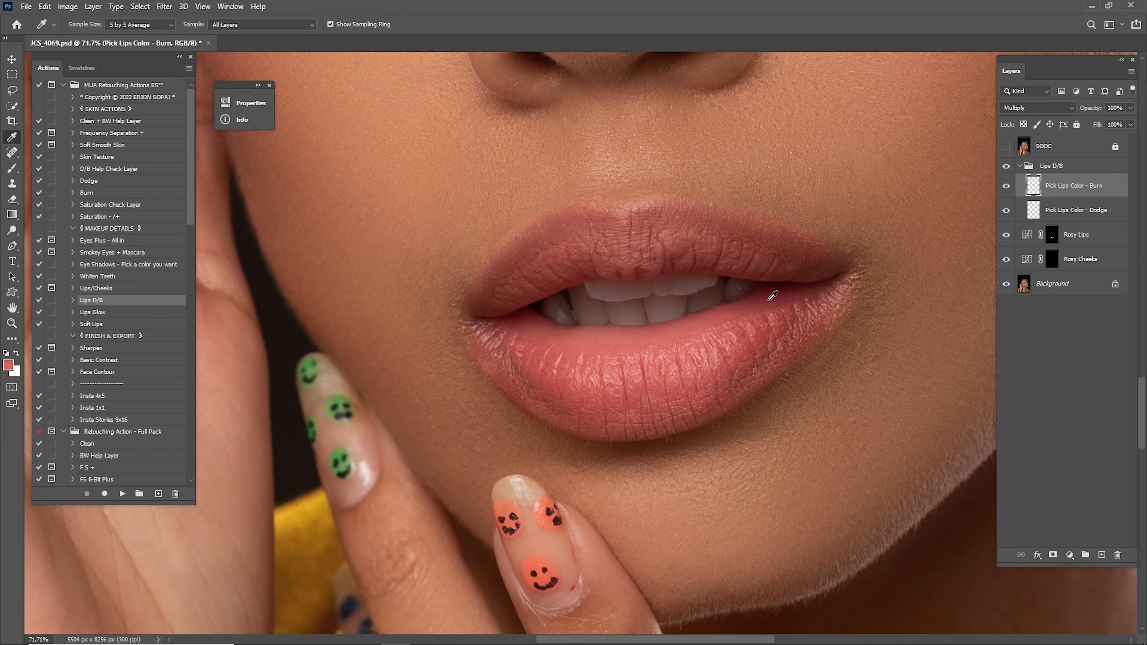
click(772, 295)
key(b)
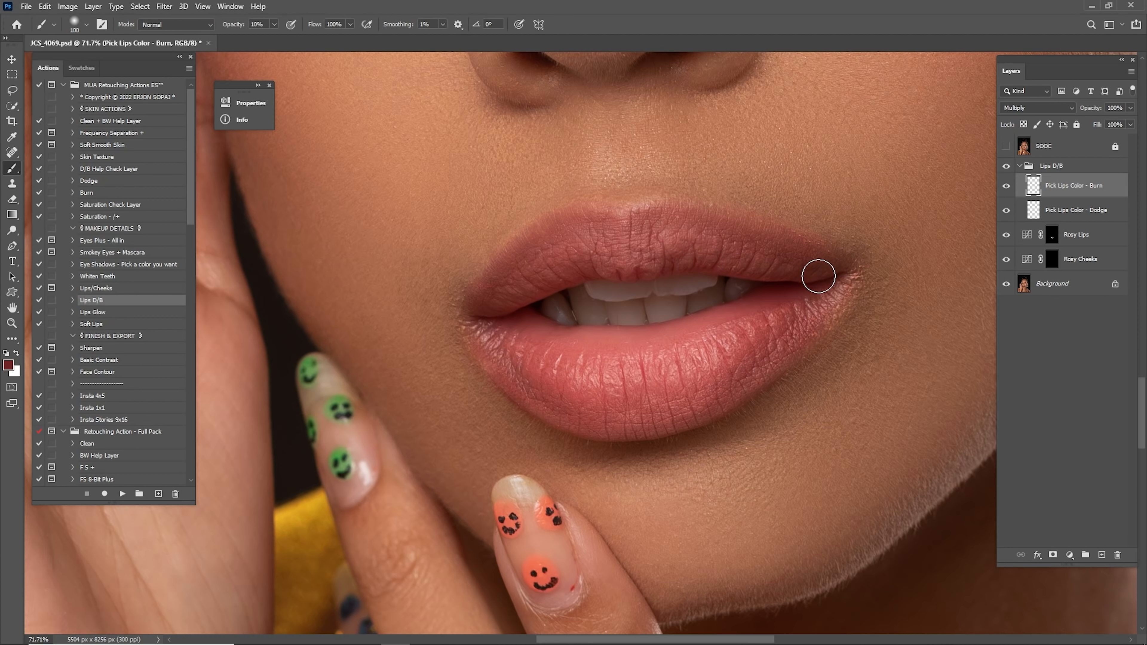
key(bracketright)
key(bracketright)
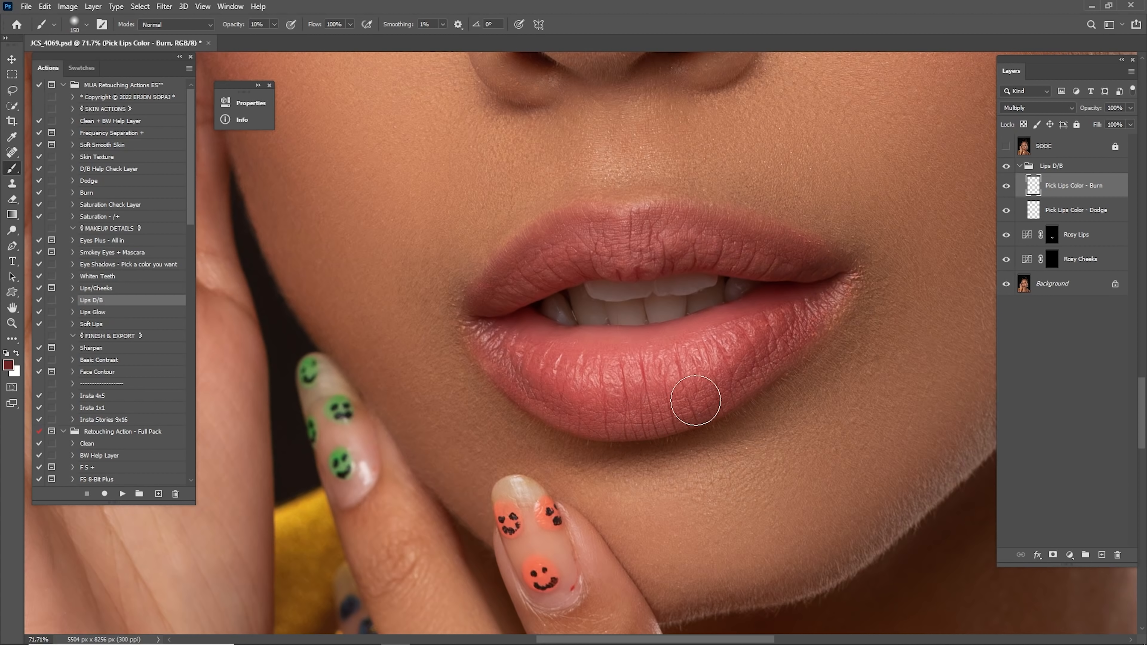
key(bracketleft)
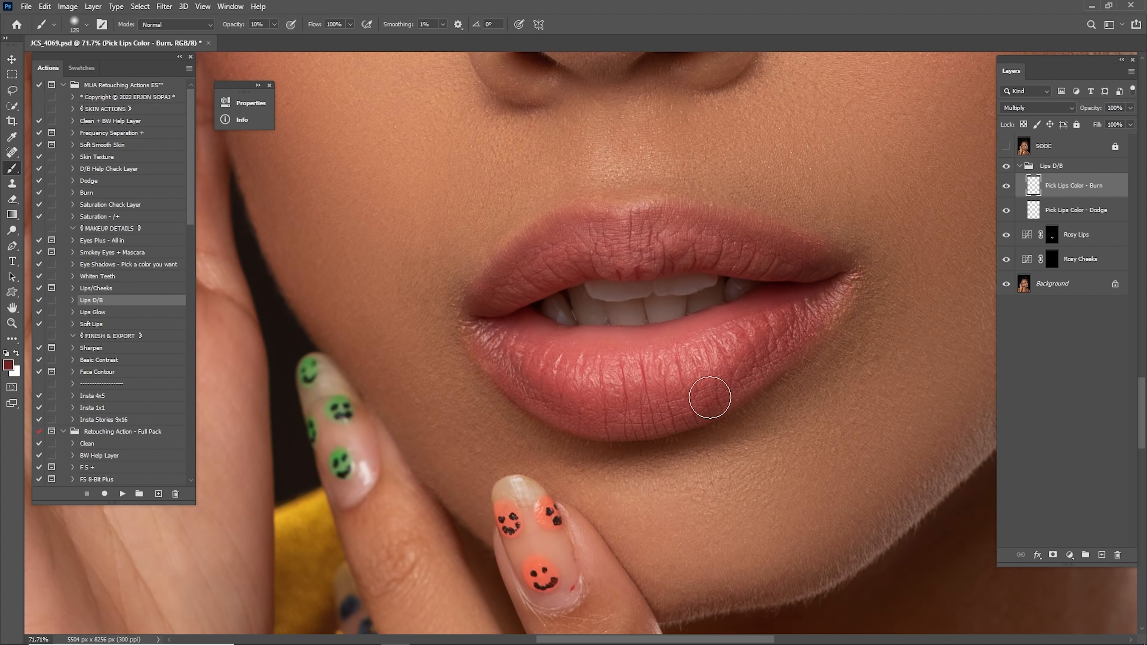
key(bracketright)
key(bracketleft)
key(bracketright)
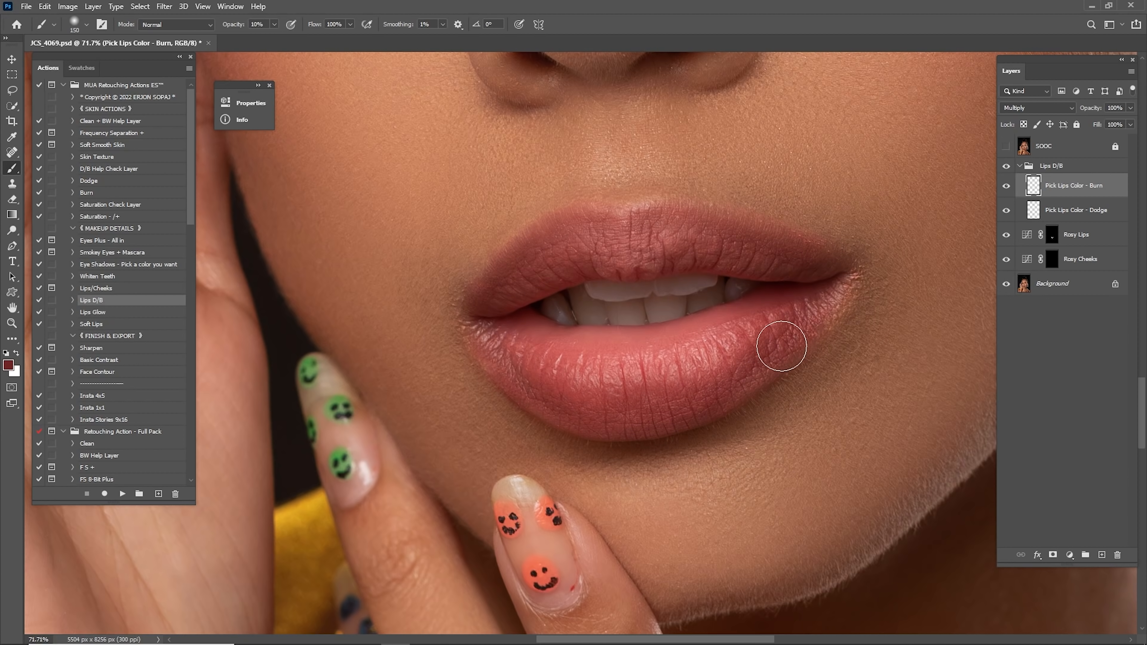
- Set the Pick Lips Color - Burn layer's opacity to 32%, and compare the lips with the Lips D/B group and SOOC layer toggled
key(ctrl+0)
click(1006, 187)
click(1006, 187)
click(1007, 187)
click(1006, 187)
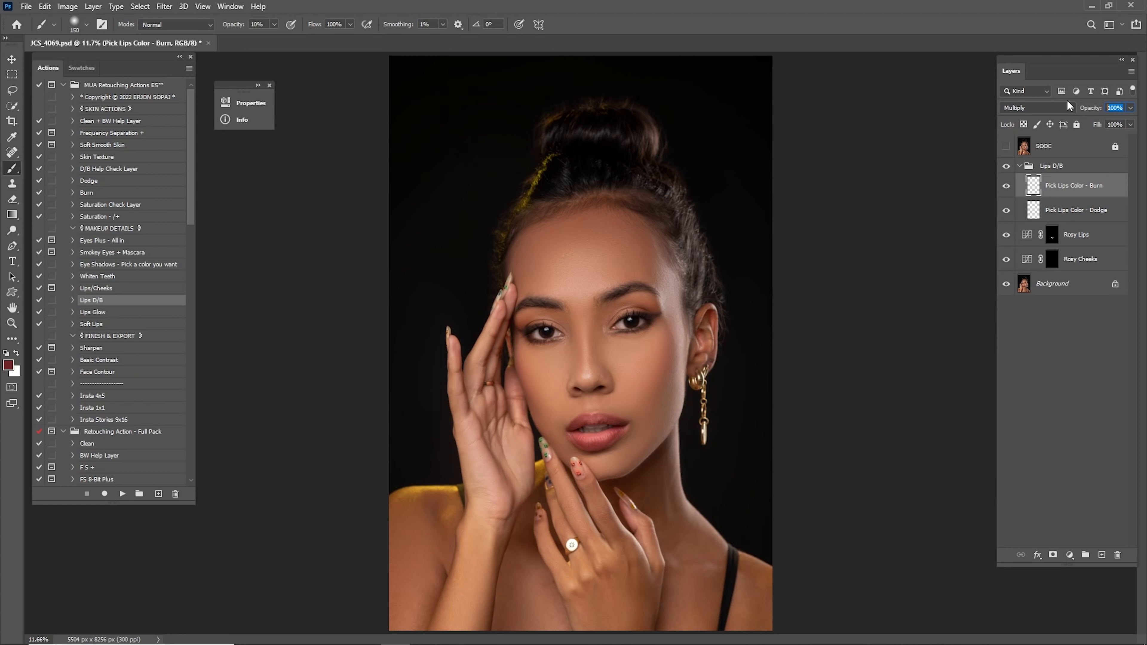
text(32)
key(Return)
click(1006, 167)
click(1006, 166)
click(1006, 147)
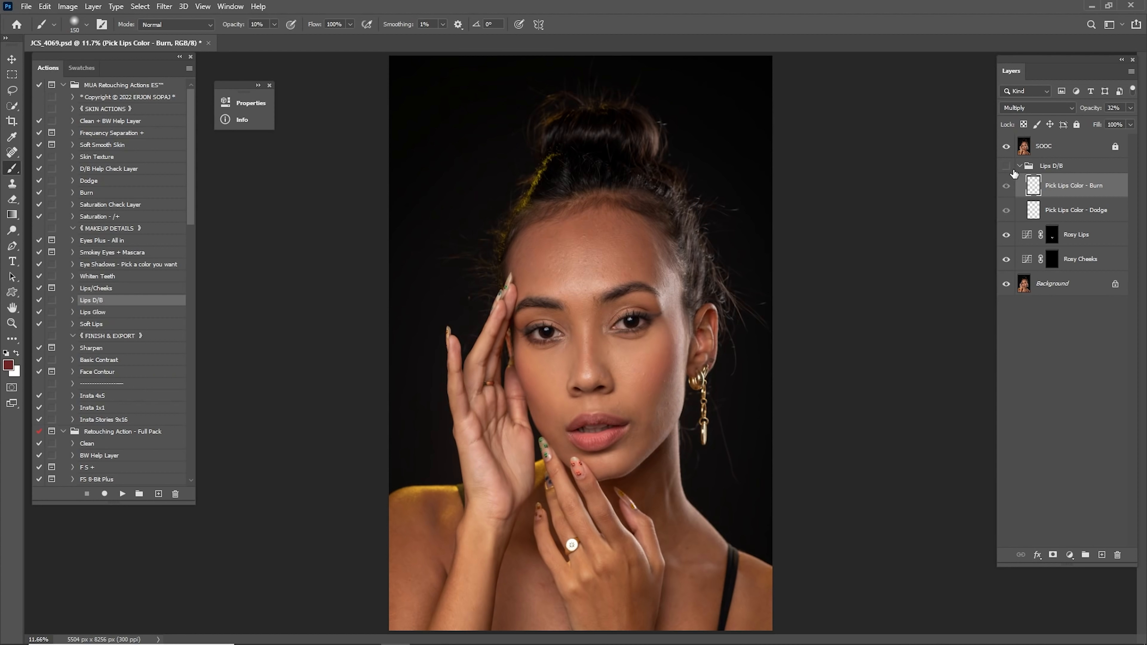
click(1006, 166)
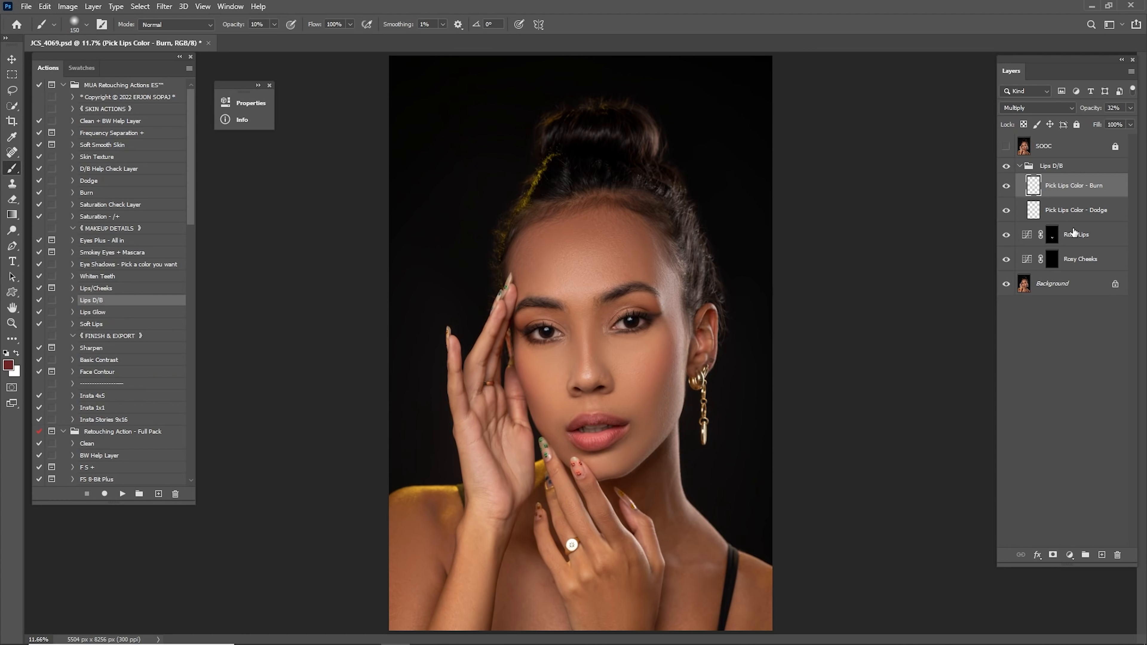
- Move the Rosy Lips layer into the Lips D/B group, slightly lower the collapsed group's opacity, and compare it off and on
mouse_move(1073, 233)
mouse_down()
mouse_move(1069, 219)
mouse_move(1036, 209)
mouse_move(1080, 182)
mouse_move(1069, 241)
mouse_up()
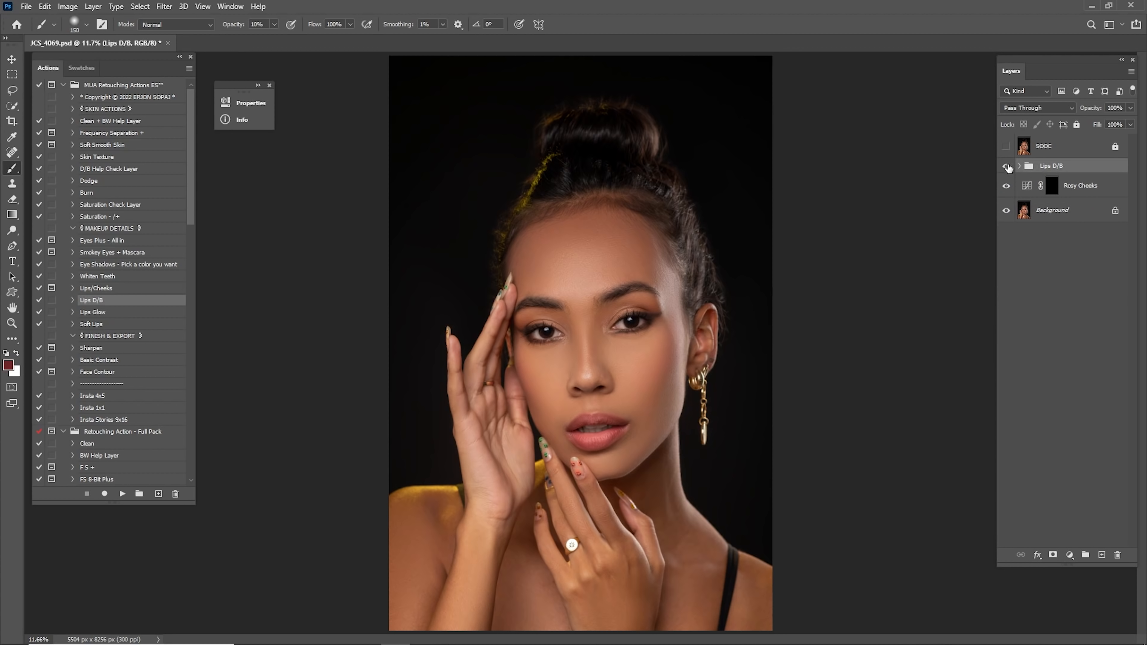
click(1020, 165)
click(1006, 166)
click(1007, 167)
drag(1093, 112, 1086, 113)
click(1006, 166)
click(1006, 166)
key(z)
drag(600, 440, 696, 509)
key(ctrl+0)
- Paint white over both cheeks on the Rosy Cheeks mask with a large soft brush at 50% opacity
click(1052, 190)
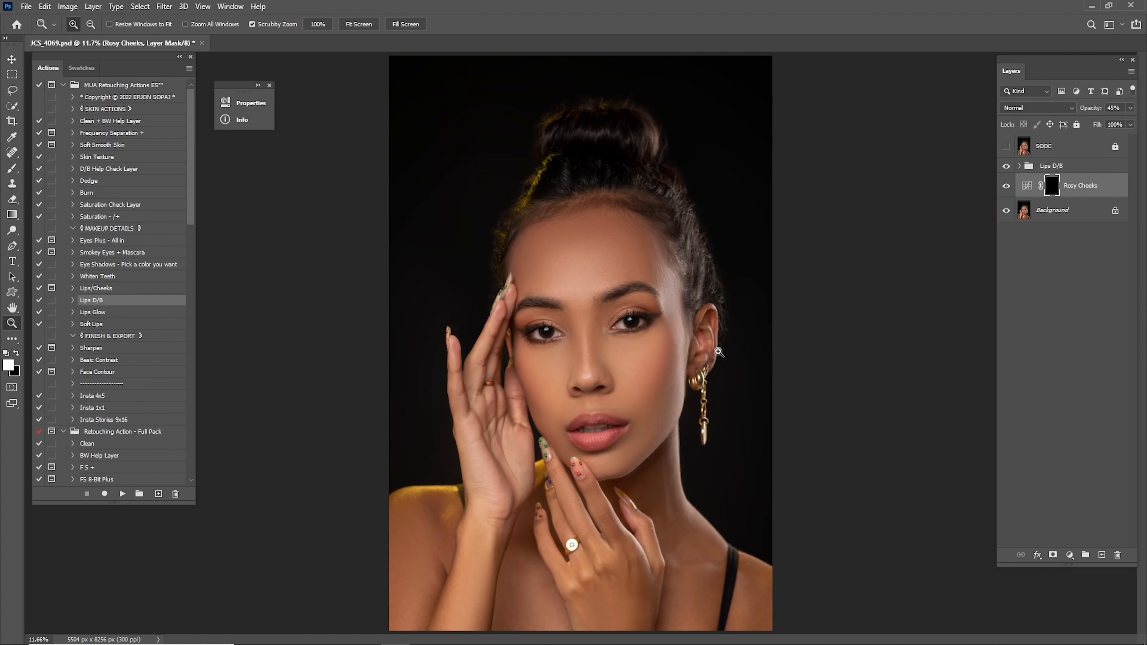
drag(673, 363, 803, 336)
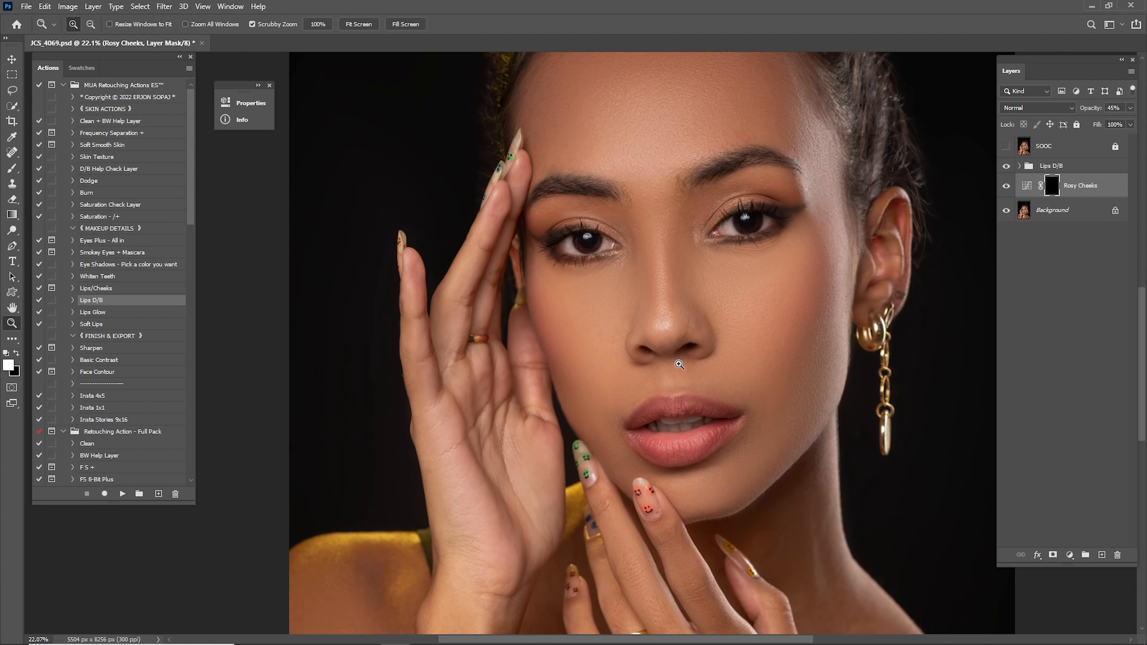
key(b)
key(bracketright)
drag(566, 361, 543, 311)
key(bracketright)
key(bracketright)
mouse_move(823, 306)
mouse_down()
mouse_move(813, 313)
mouse_move(823, 269)
mouse_move(807, 344)
mouse_move(784, 335)
mouse_up()
key(bracketleft)
key(x)
key(bracketleft)
- Lower the Rosy Cheeks layer's opacity for a subtle blush, and compare against the SOOC layer and with the blush switched off
key(ctrl+0)
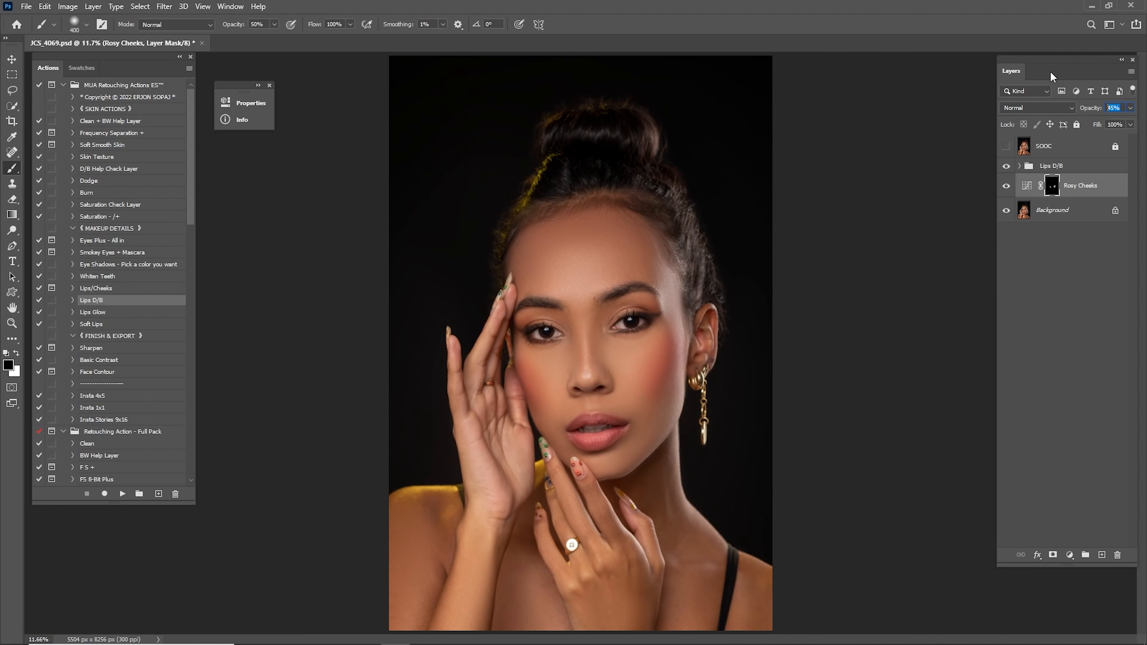
text(2)
click(1007, 146)
click(1006, 147)
click(1006, 186)
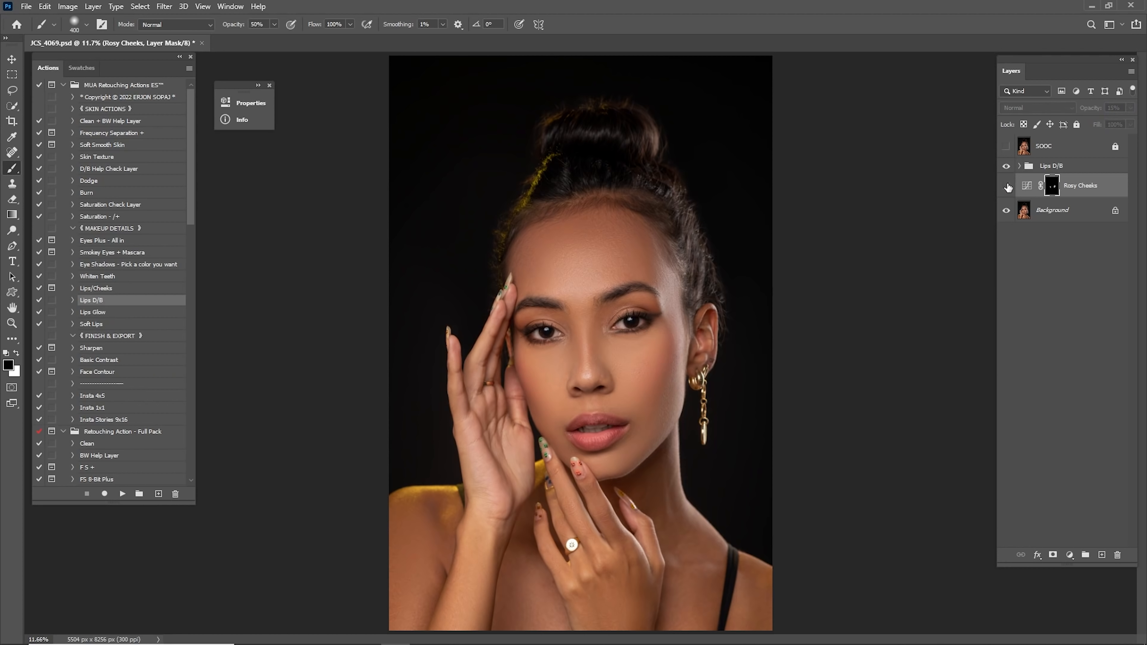
click(1007, 186)
- Merge the Lips D/B group and the Rosy Cheeks layer with the Background layer
click(1047, 214)
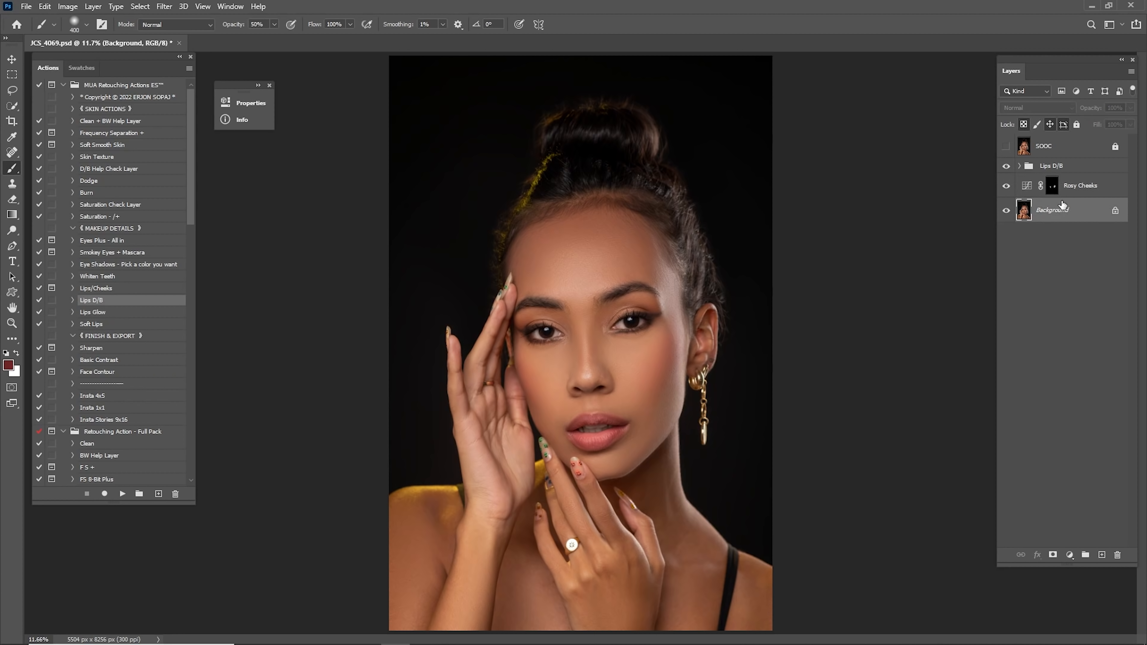
shift+click(1074, 165)
right_click(1074, 165)
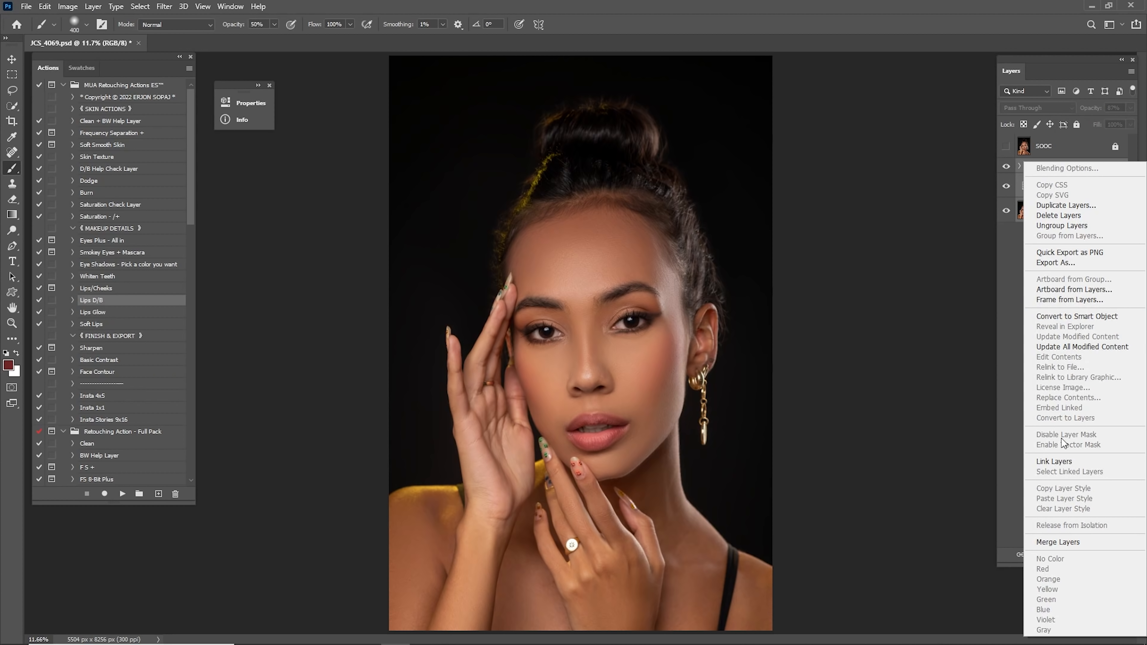
click(1067, 540)
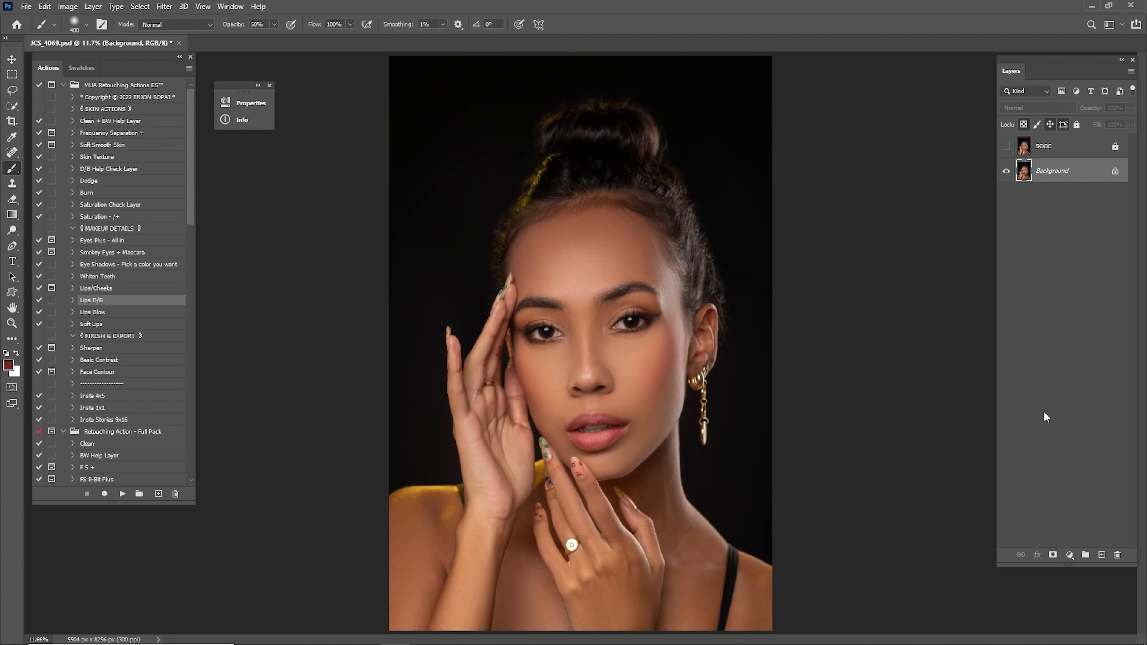
- Run the Lips Glow action and paint white over the lips on the group's mask with a 200 px brush
click(119, 313)
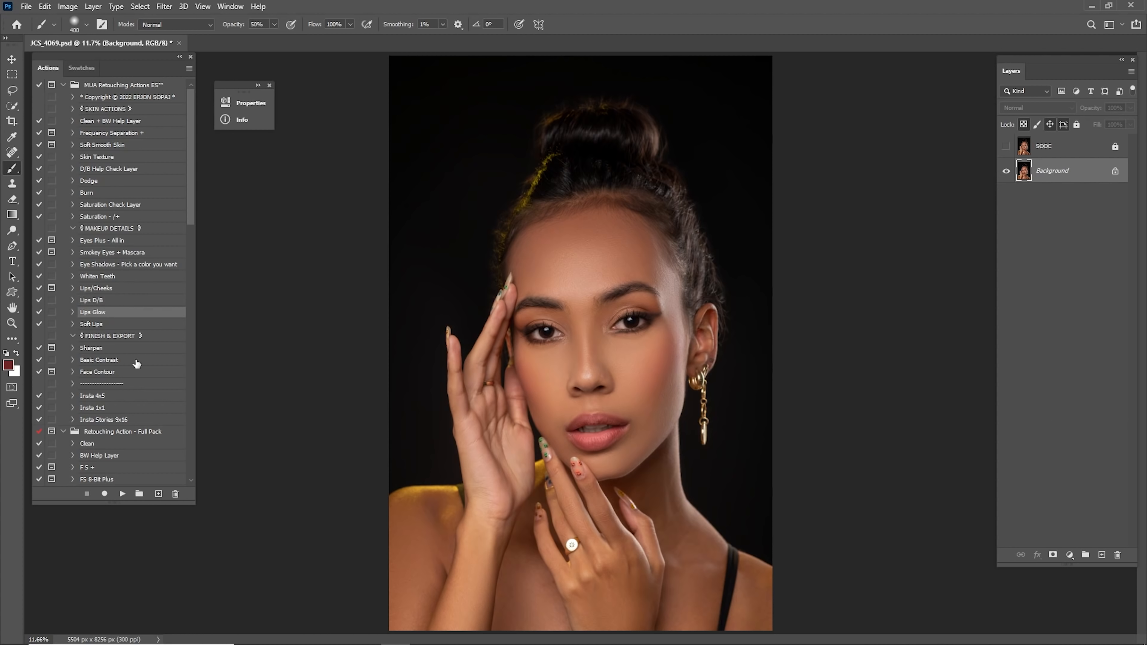
click(122, 493)
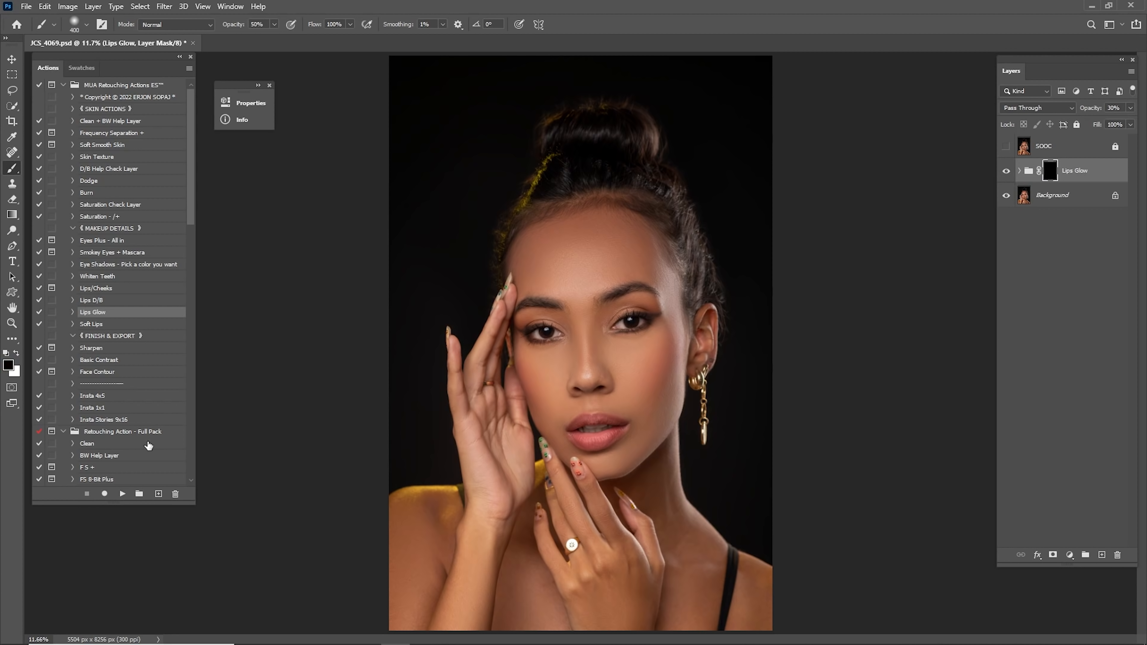
key(z)
drag(600, 470, 617, 357)
key(x)
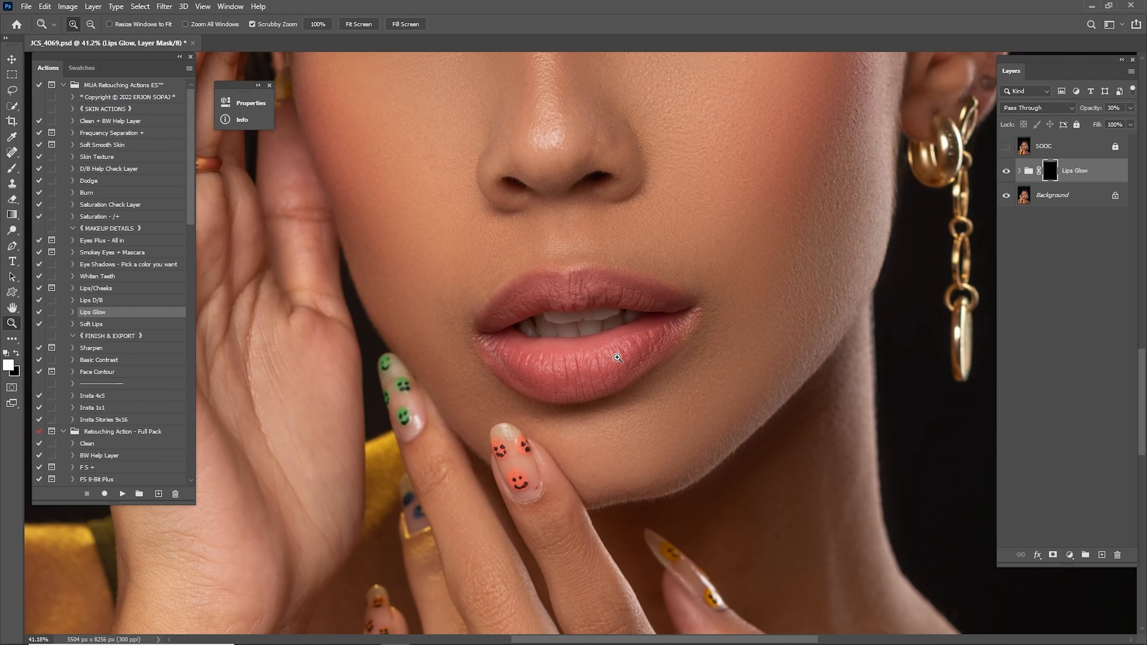
key(b)
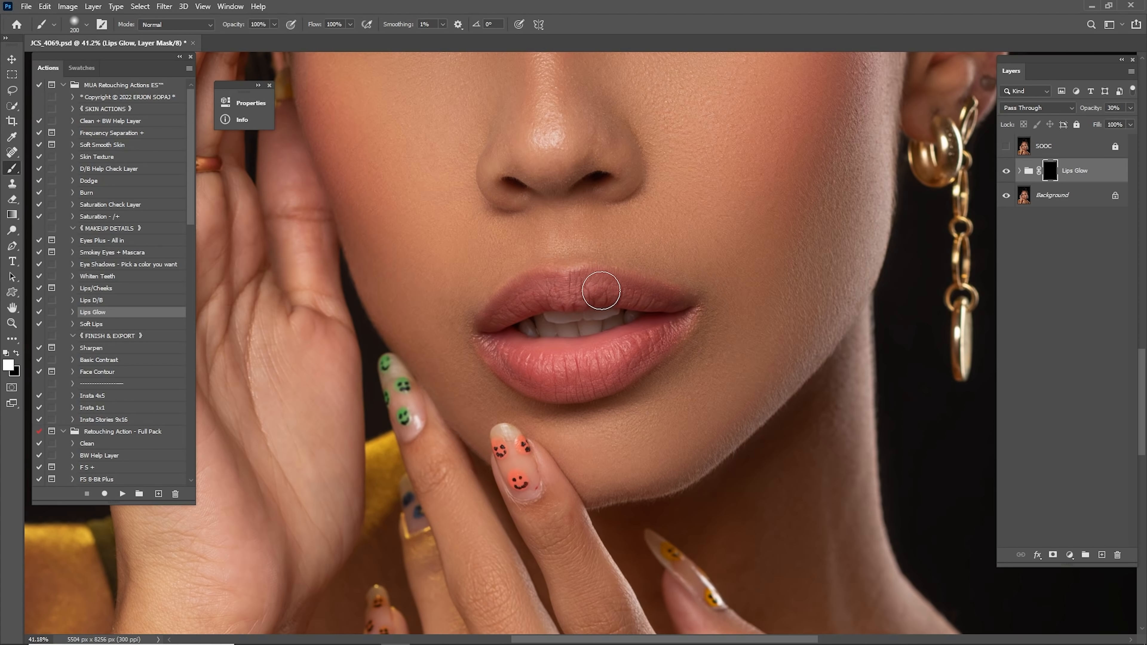
mouse_move(566, 293)
mouse_down()
mouse_move(497, 325)
mouse_move(609, 375)
mouse_move(659, 353)
mouse_move(661, 336)
mouse_move(625, 331)
mouse_move(645, 344)
mouse_up()
- Refine the white painting along the upper and lower lips on the Lips Glow mask with a smaller 125 px brush
key(z)
mouse_move(645, 344)
mouse_down()
mouse_move(753, 300)
mouse_move(814, 248)
mouse_move(709, 197)
mouse_move(519, 208)
mouse_move(624, 362)
mouse_move(550, 344)
mouse_move(555, 358)
mouse_move(647, 377)
mouse_move(786, 314)
mouse_up()
key(b)
key([)
key([)
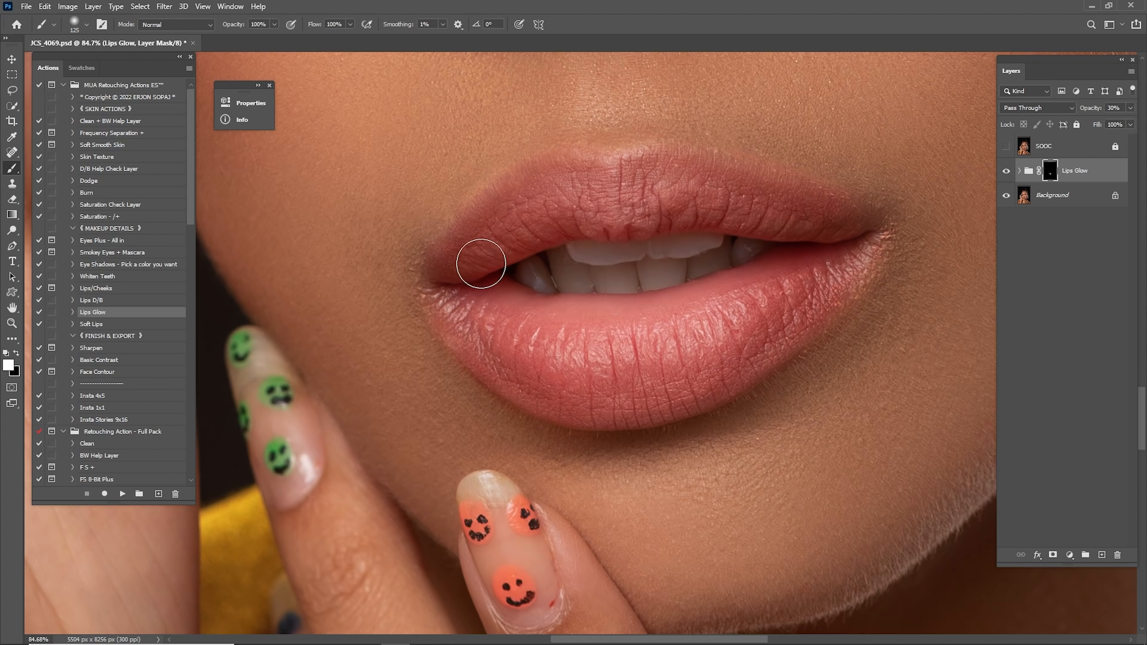
drag(757, 221, 711, 268)
- Compare the full portrait with the Lips Glow group switched off and on
key(ctrl+0)
click(1006, 175)
click(1006, 174)
click(1006, 173)
click(1007, 174)
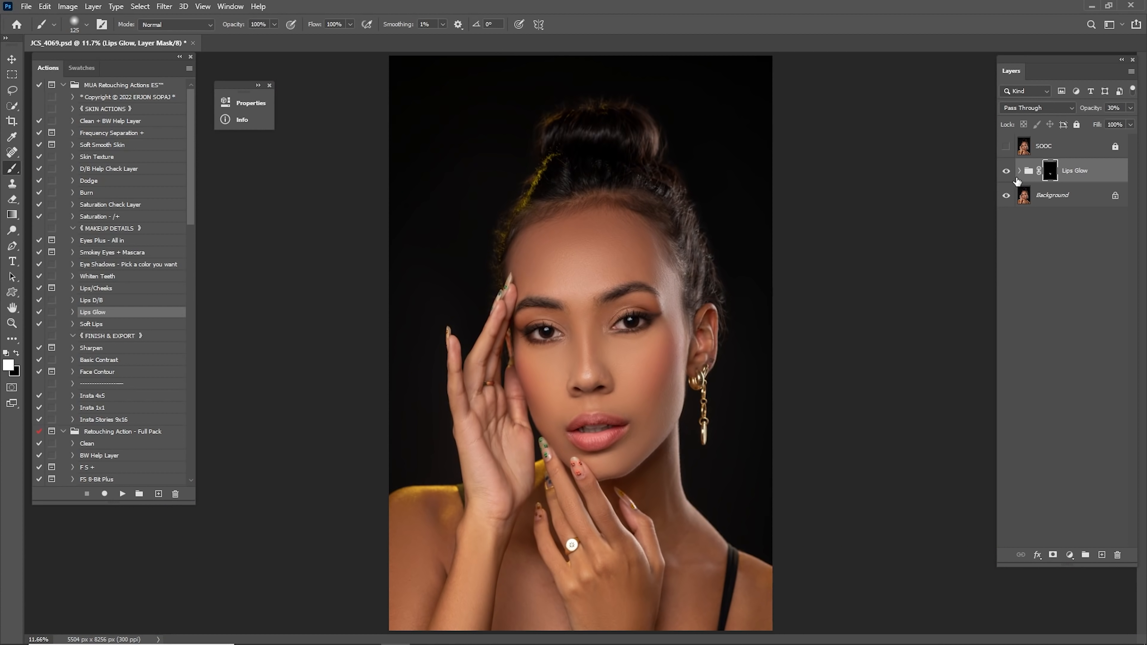
click(1015, 178)
click(1005, 171)
click(1005, 171)
- Clean up the Lips Glow mask around the lip edges with black, using a 175 px brush
key(z)
drag(546, 504, 757, 339)
drag(800, 286, 811, 290)
key(x)
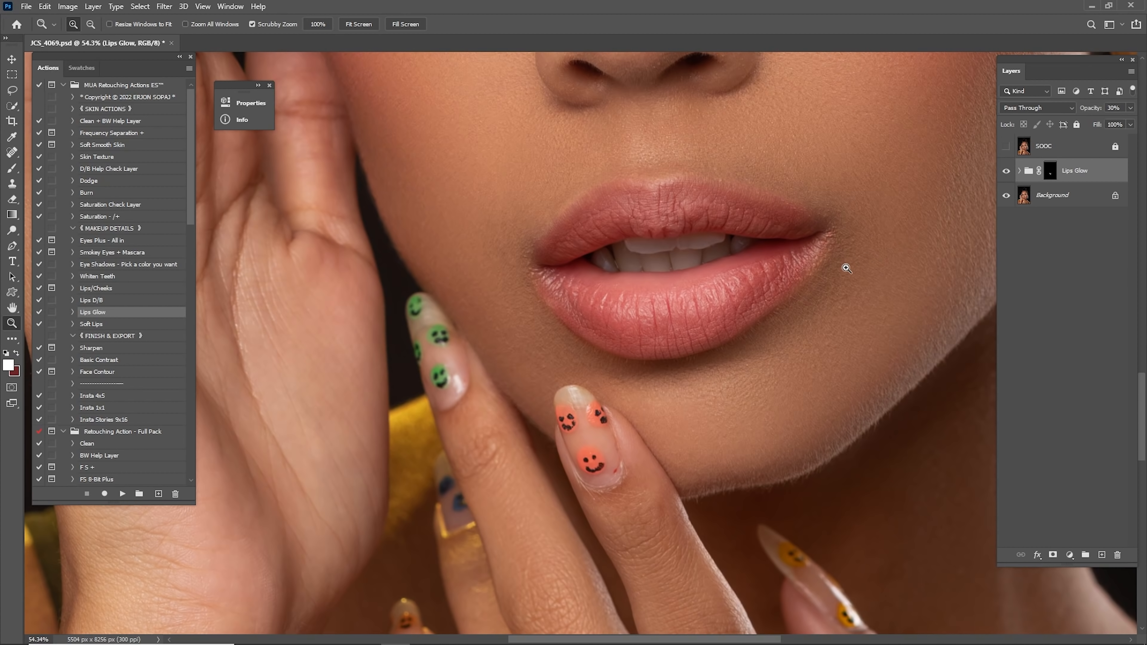
click(1050, 172)
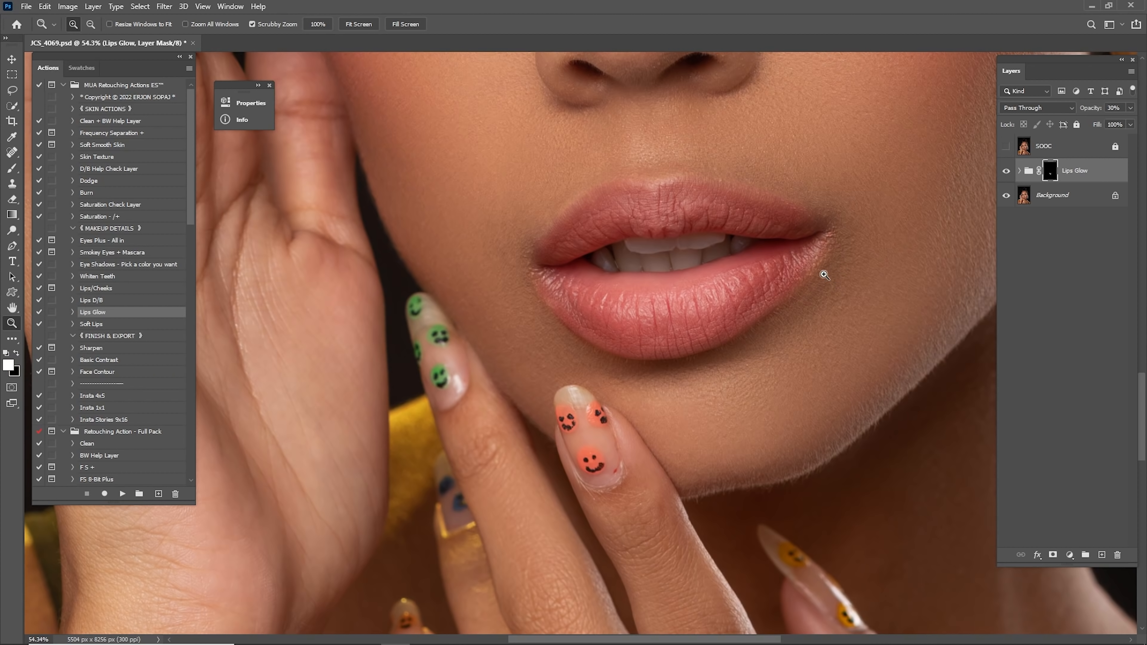
key(x)
key(b)
key(bracketright)
key(bracketright)
key(bracketright)
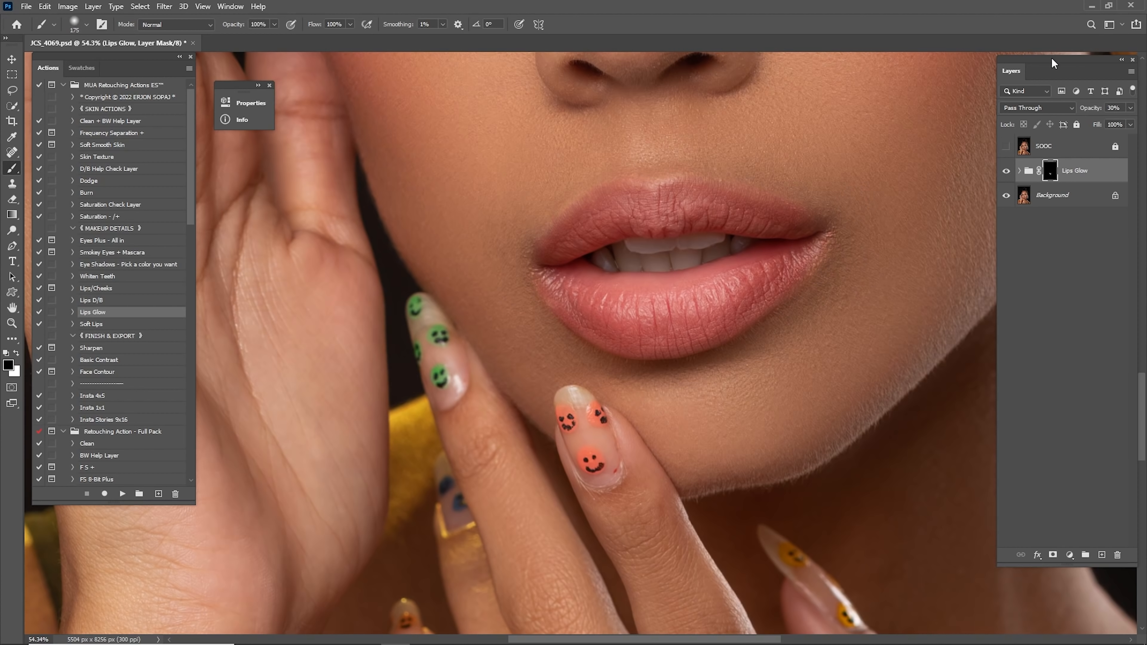
- Set the Lips Glow group's opacity to 20% and merge it with the Background layer
key(ctrl+0)
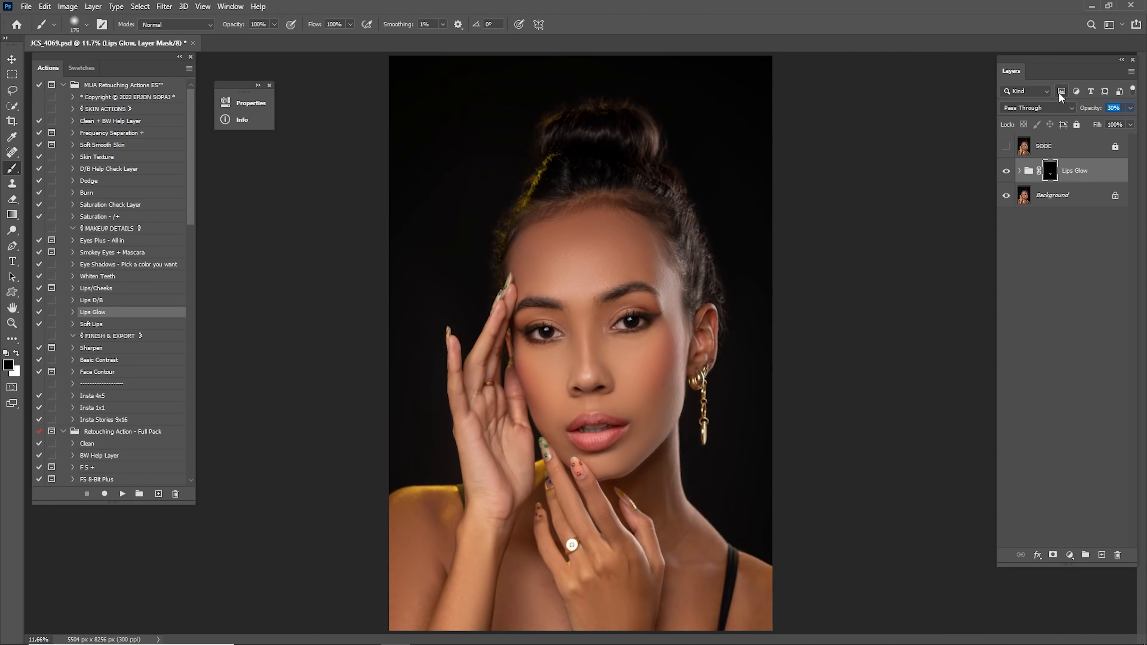
text(20)
key(Return)
ctrl+click(1057, 199)
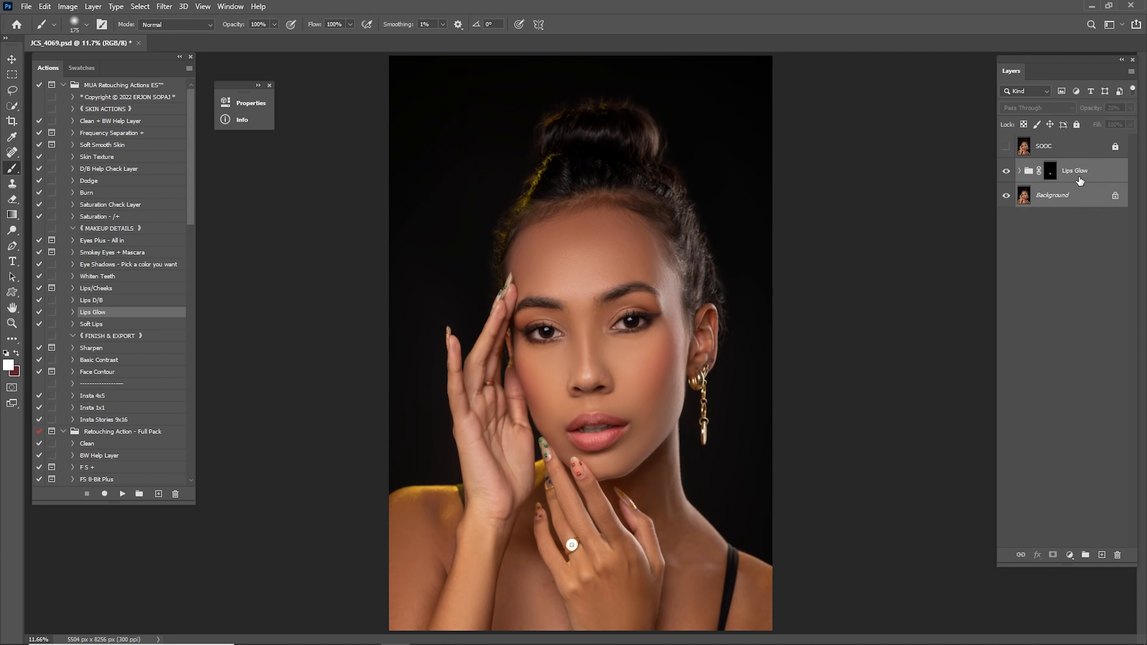
right_click(1075, 186)
click(1055, 544)
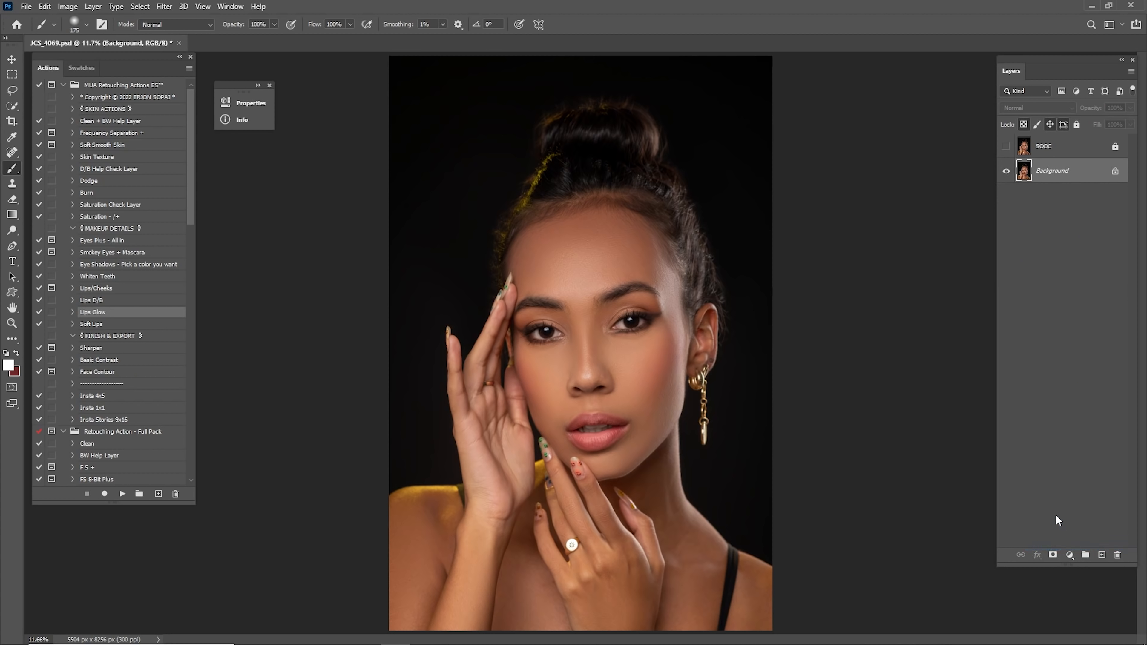
- Run the Soft Lips action and paint its mask white over the upper and lower lips, reducing the brush to 125 px
click(106, 324)
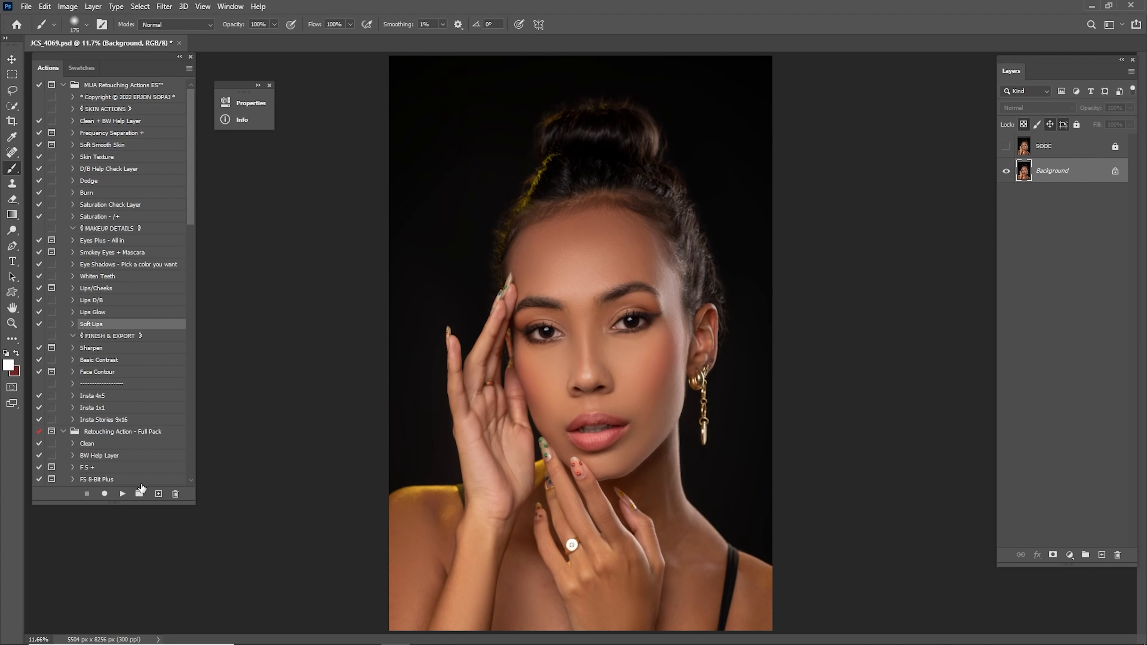
click(121, 494)
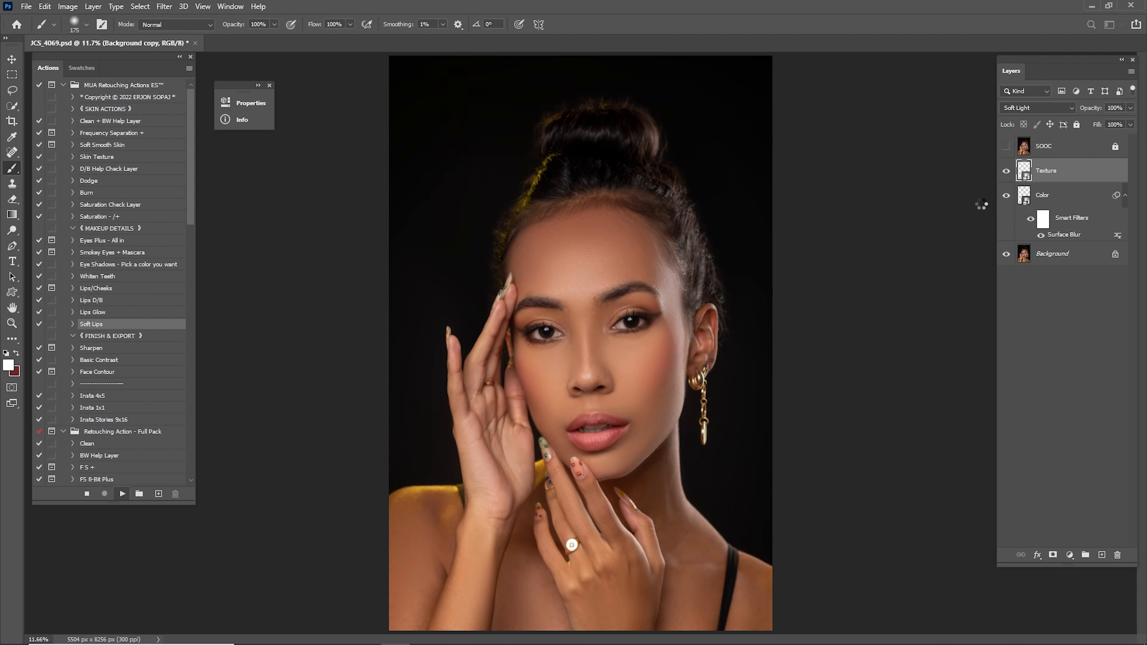
drag(591, 444, 672, 384)
key(x)
key(bracketleft)
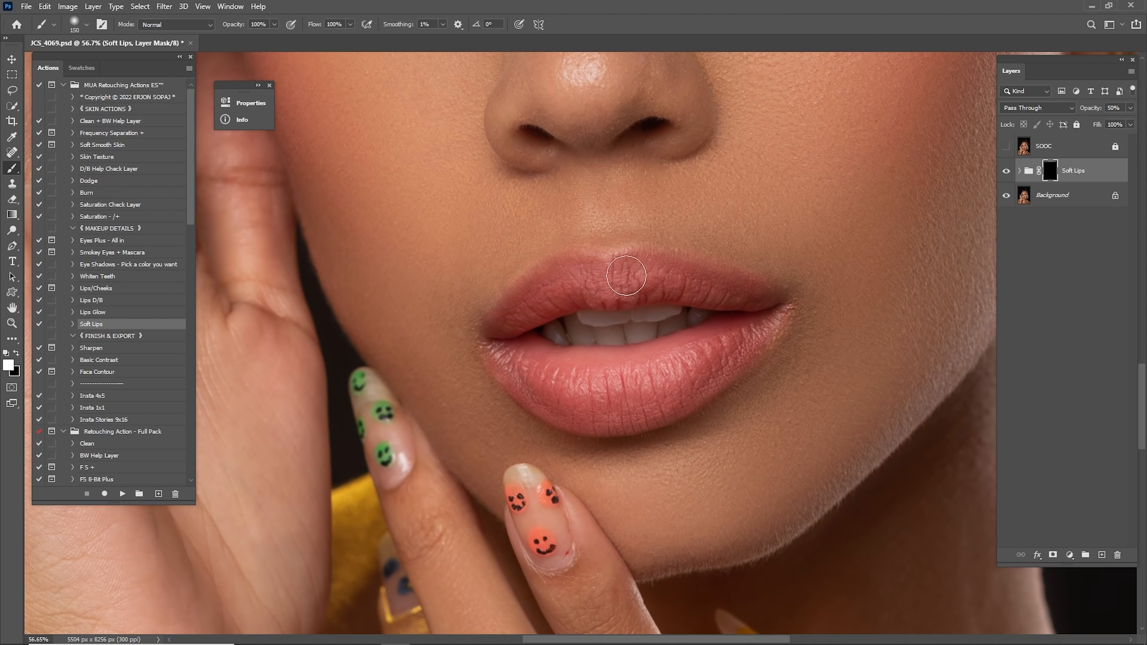
mouse_move(587, 388)
mouse_down()
mouse_move(684, 368)
mouse_move(583, 376)
mouse_move(788, 328)
mouse_move(702, 372)
mouse_move(489, 346)
mouse_up()
click(1006, 174)
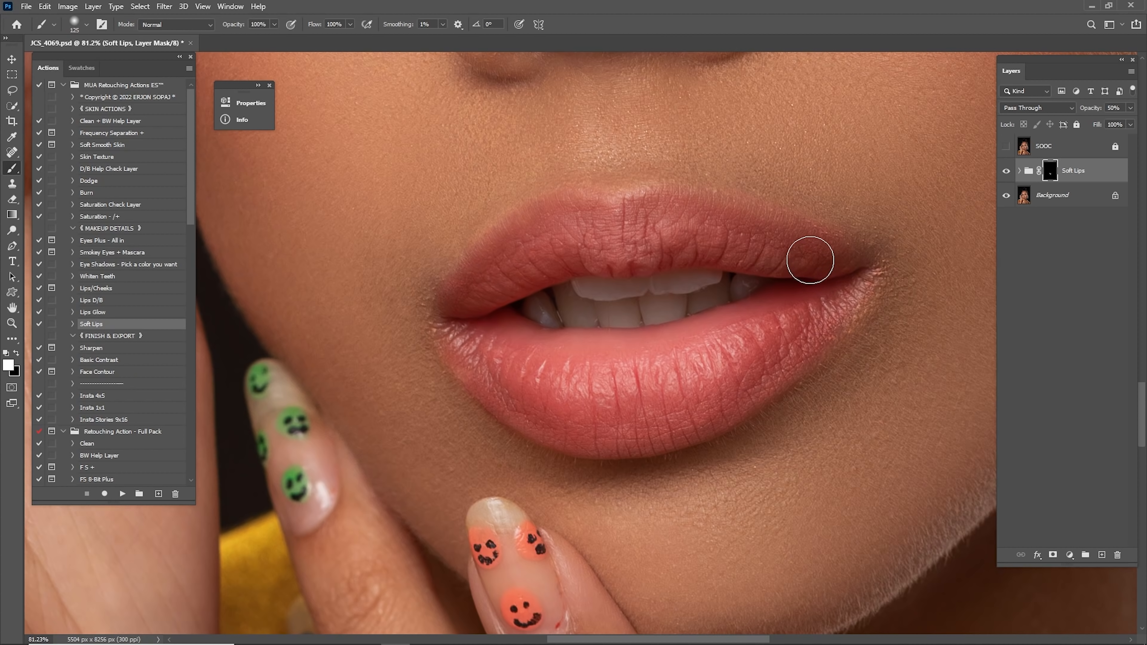
key(bracketleft)
- Set the Soft Lips group's opacity to 25% and compare the lips with the original SOOC layer
key(ctrl+0)
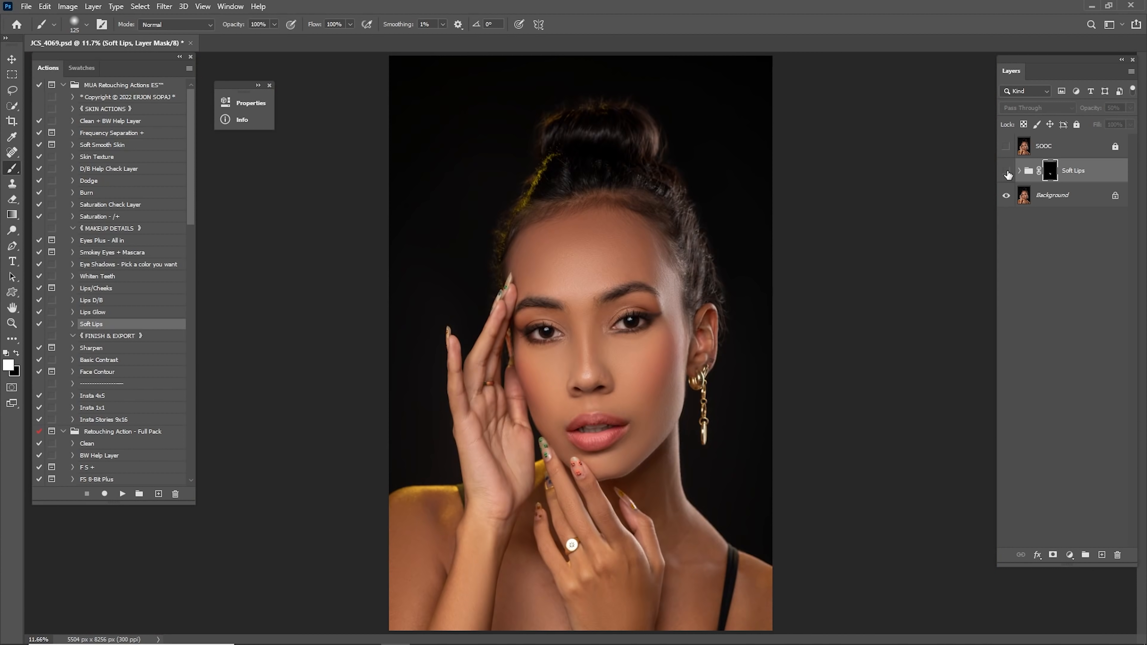
key(z)
drag(586, 437, 716, 433)
scroll(945, 197, down, 3)
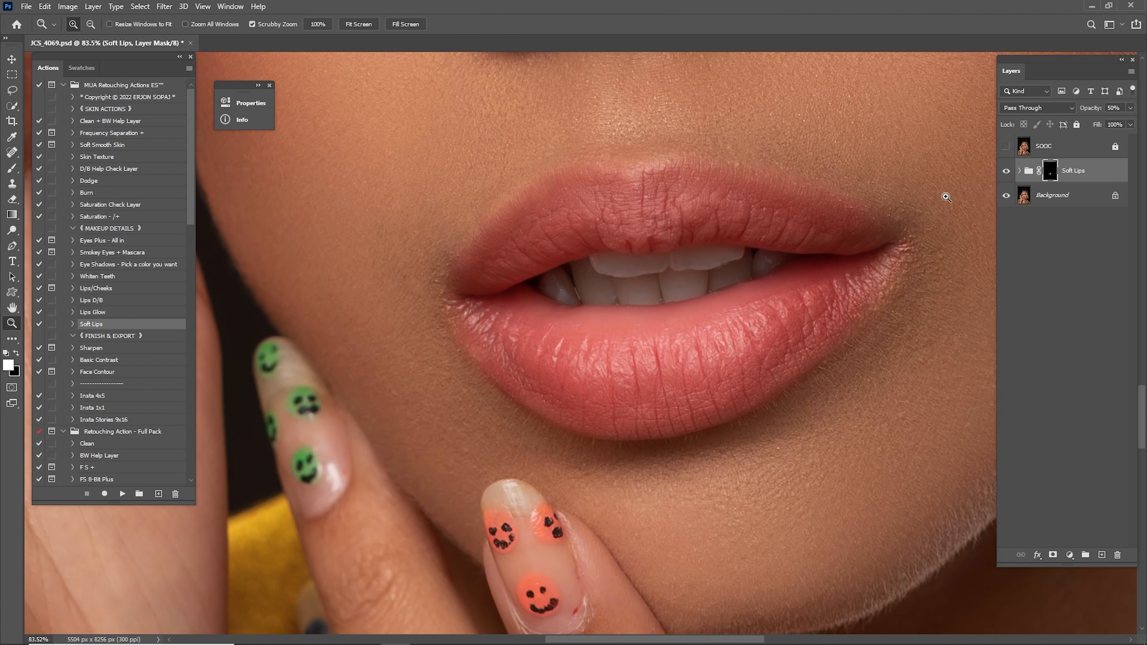
click(1118, 112)
click(1006, 147)
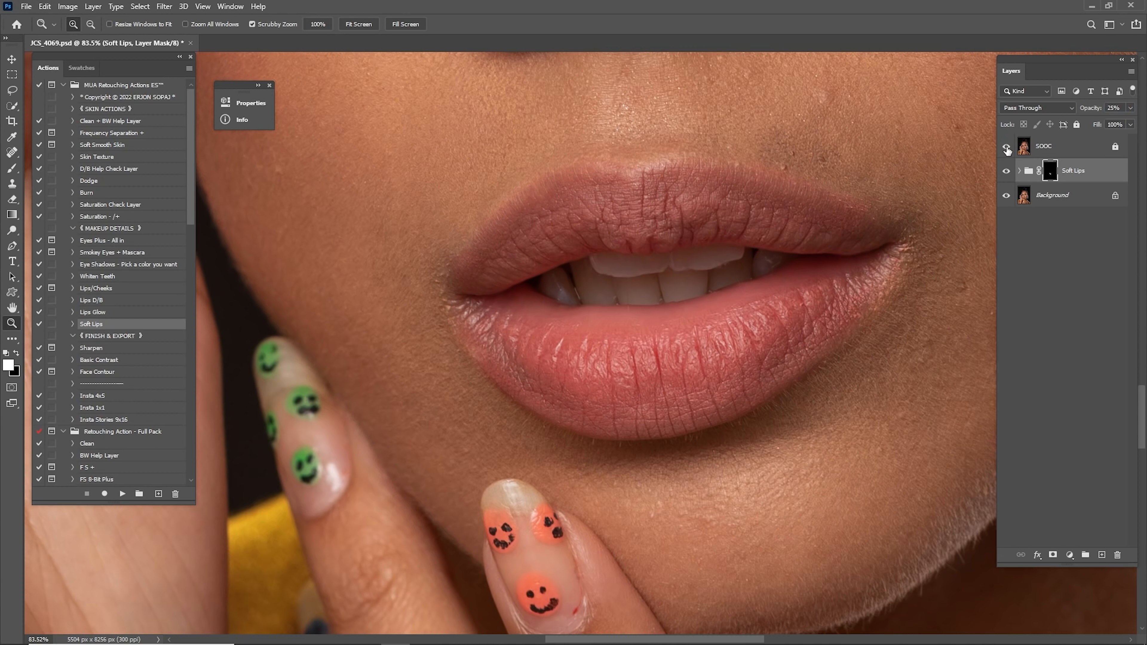
click(1006, 149)
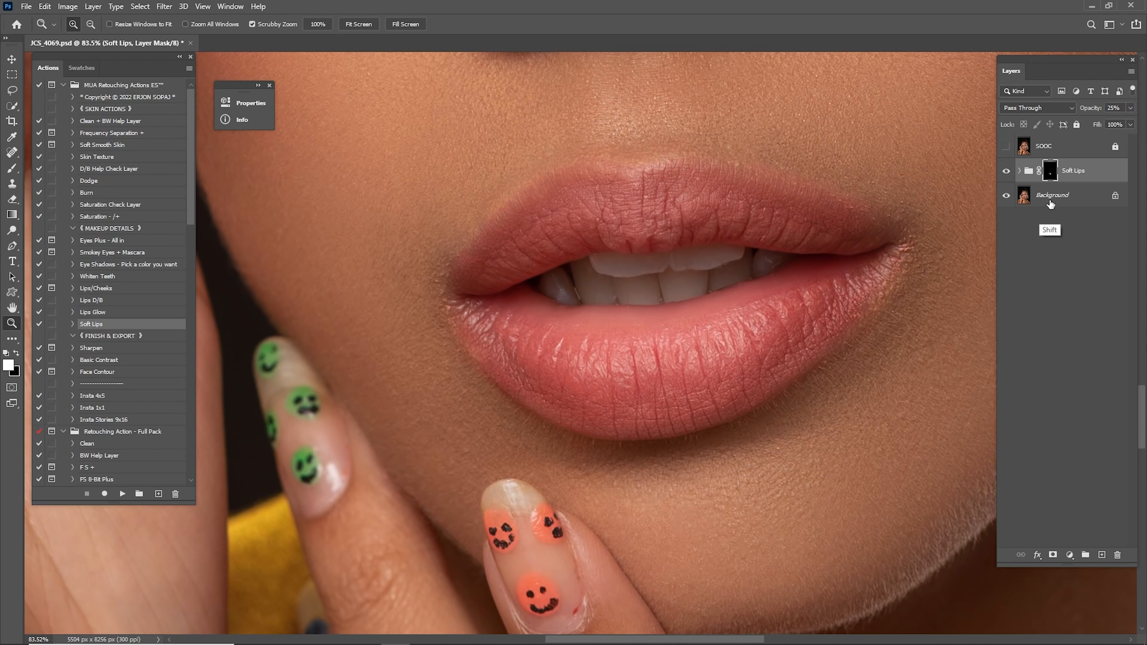
- Merge the Soft Lips group with the Background layer
ctrl+click(1057, 200)
right_click(1073, 177)
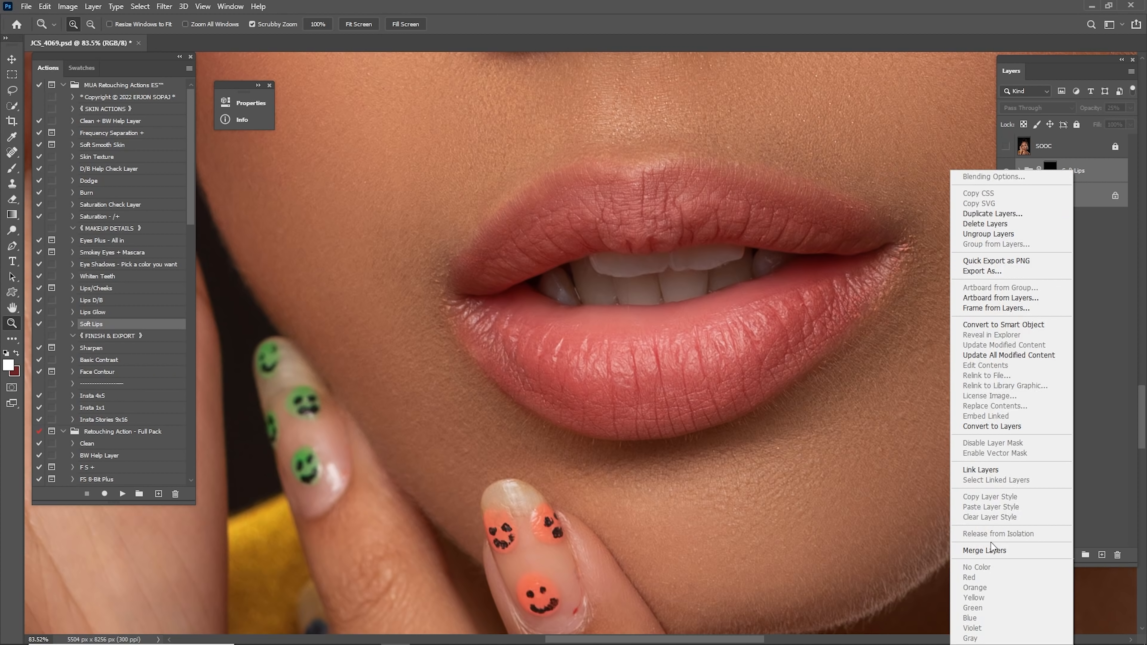
click(991, 550)
- Compare the full retouched portrait with the original by switching the SOOC layer on and off
key(ctrl+0)
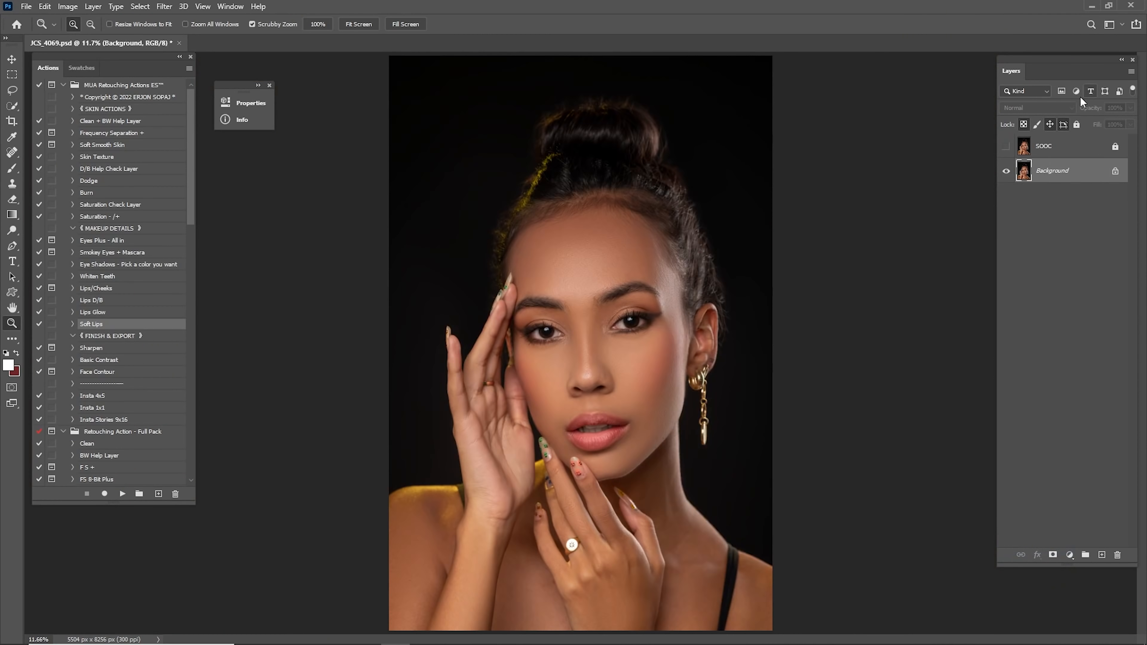
click(1005, 146)
click(1006, 146)
key(ctrl+s)
click(1007, 147)
click(1006, 147)
click(1007, 147)
click(1007, 147)
click(1007, 147)
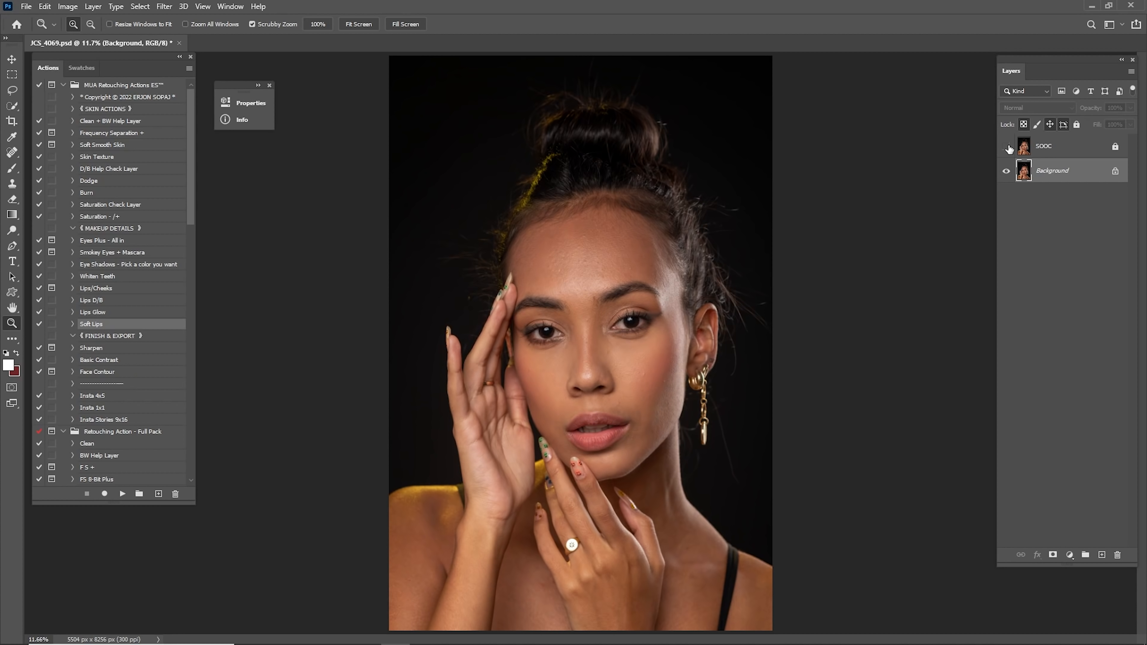
click(1006, 147)
click(1007, 147)
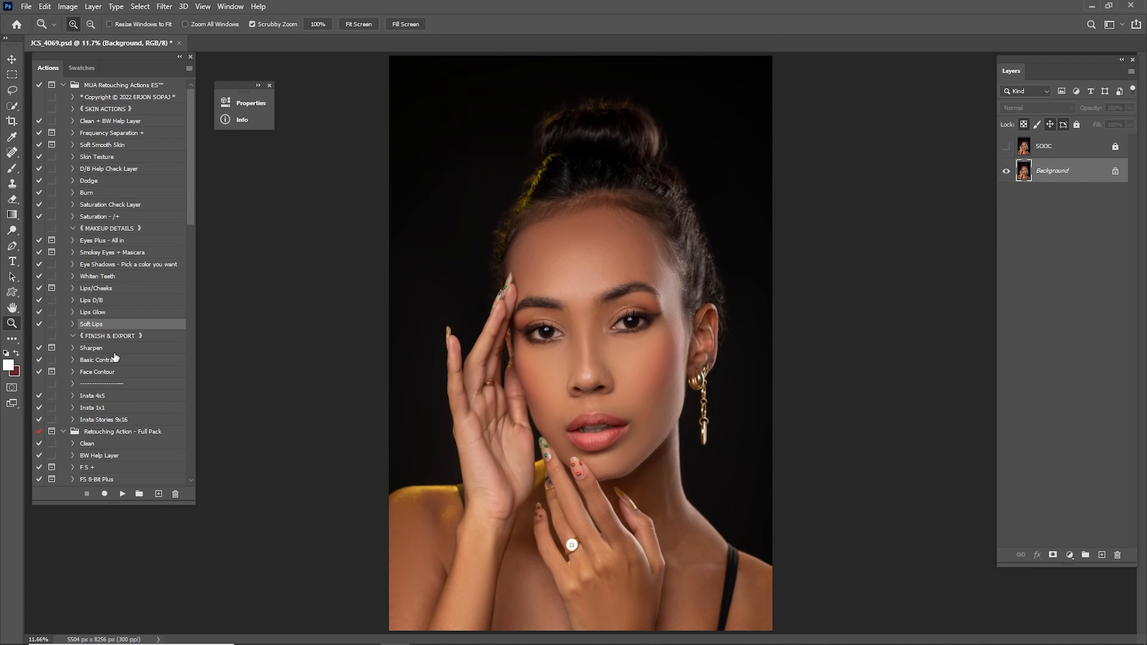
- Run the Sharpen action with a 2.5 px Gaussian Blur radius and invert the Sharpen layer's mask to white
click(109, 348)
click(122, 493)
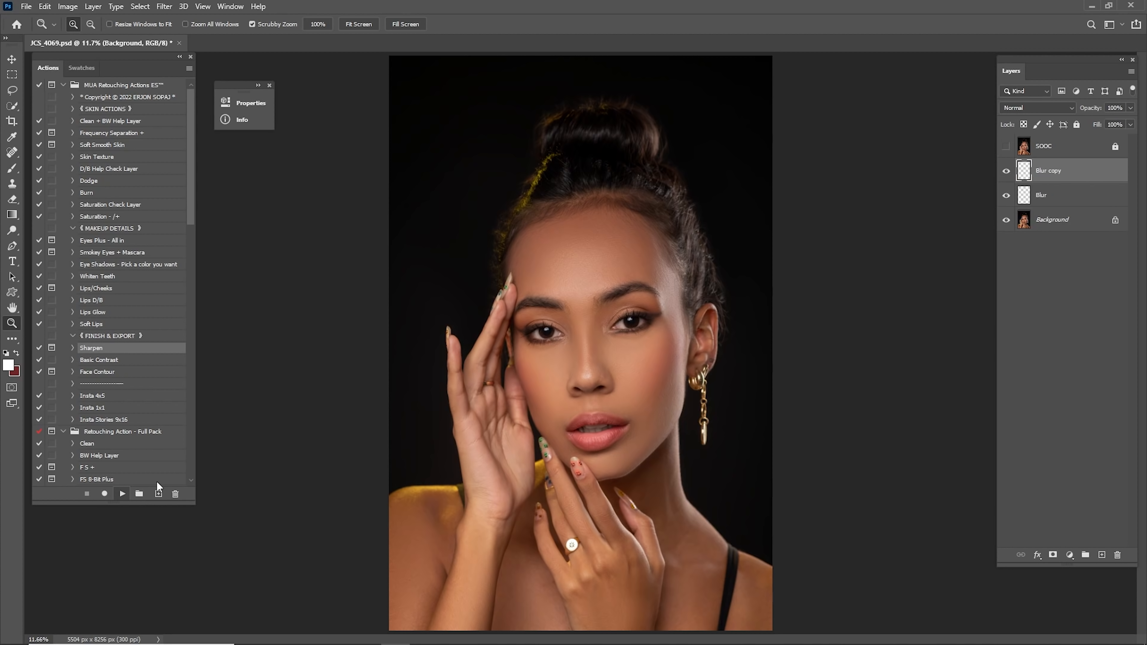
click(546, 251)
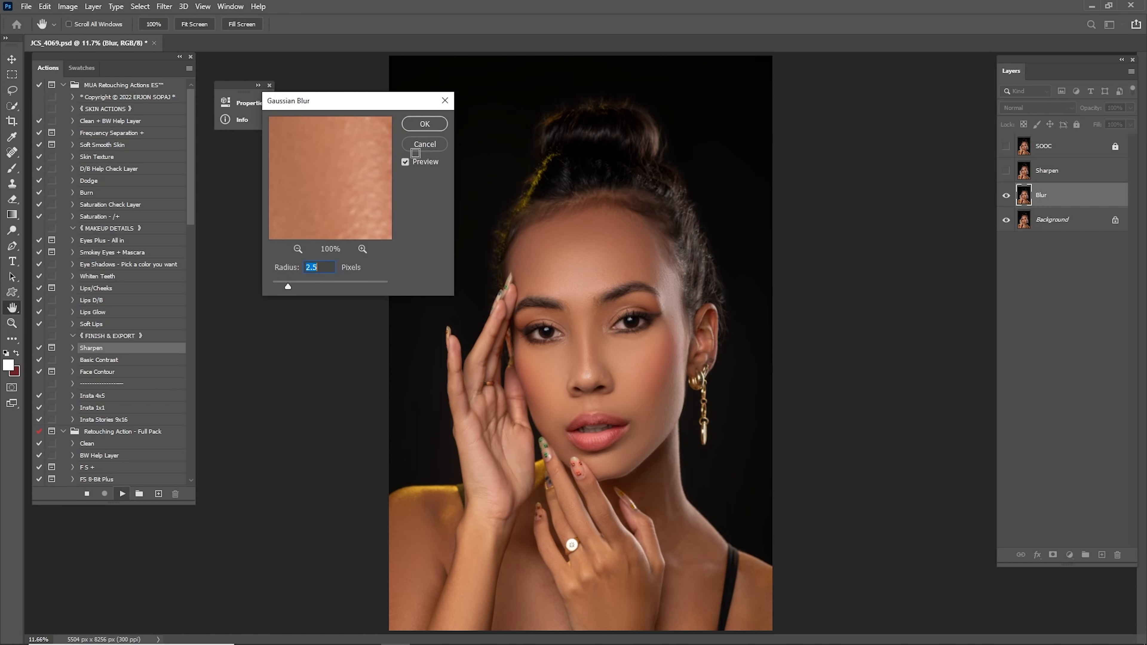
click(437, 128)
click(535, 243)
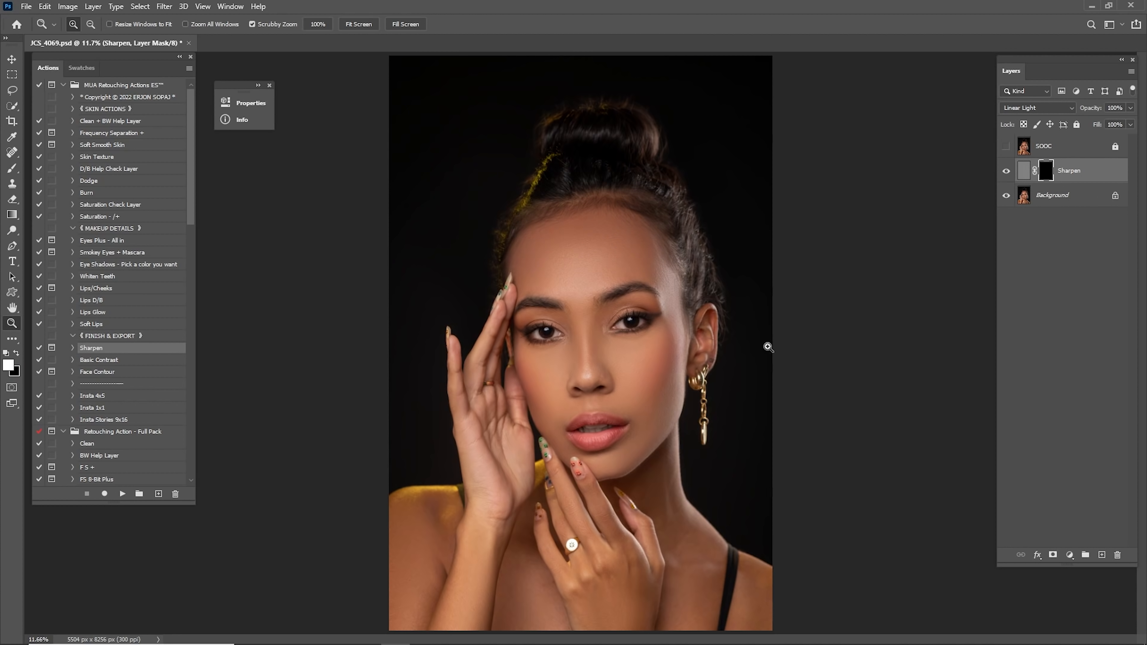
drag(587, 274, 704, 226)
drag(704, 226, 686, 211)
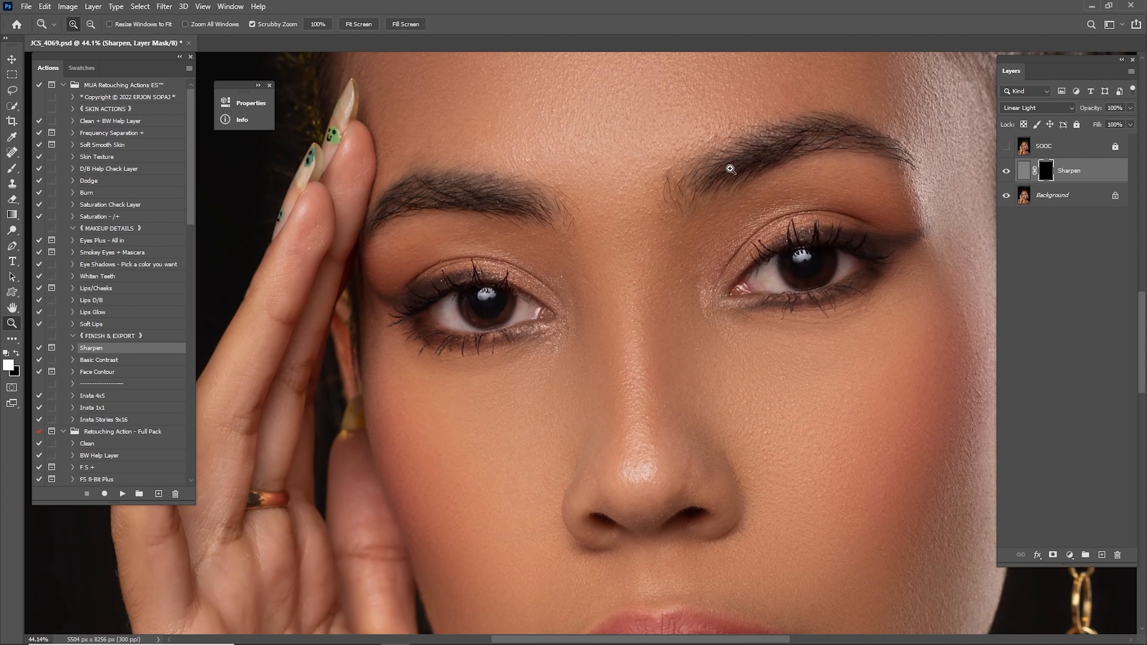
key(ctrl+i)
- Compare the forehead skin texture up close with the Sharpen layer switched off and on
drag(637, 252, 663, 402)
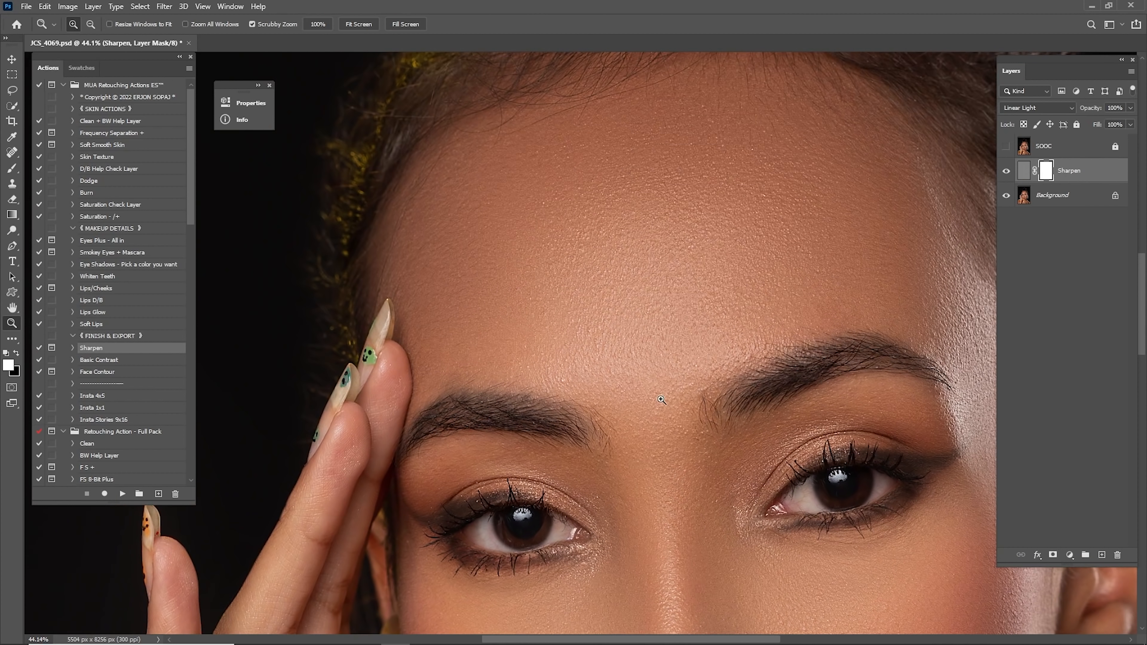
drag(637, 285, 796, 268)
click(1004, 175)
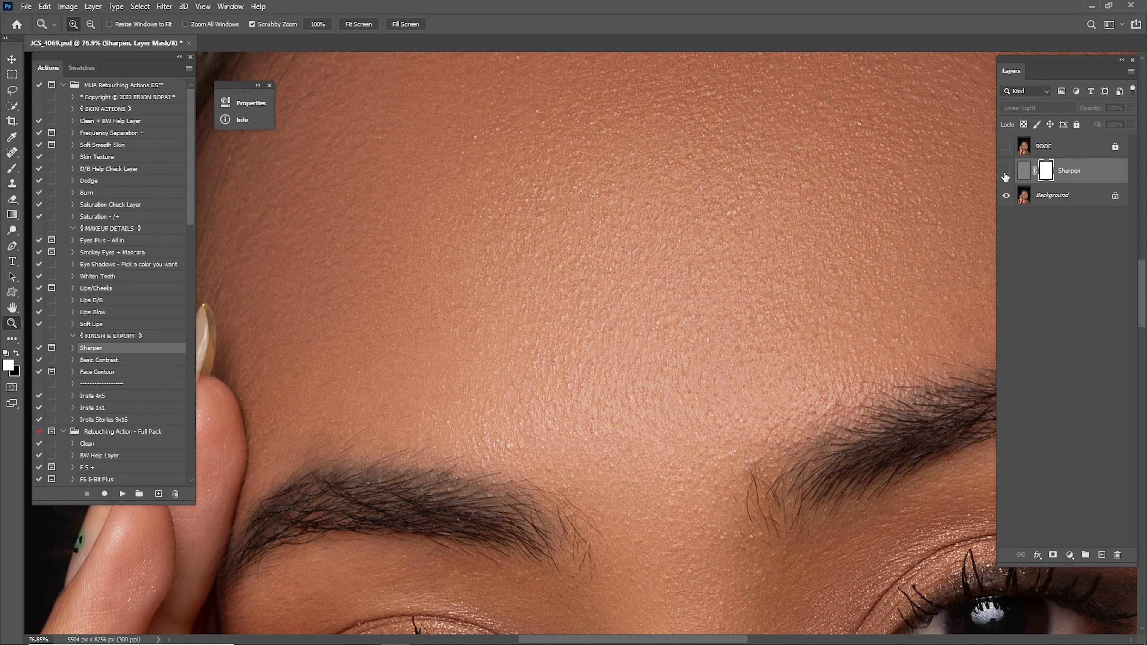
click(1006, 179)
click(1007, 183)
click(1005, 195)
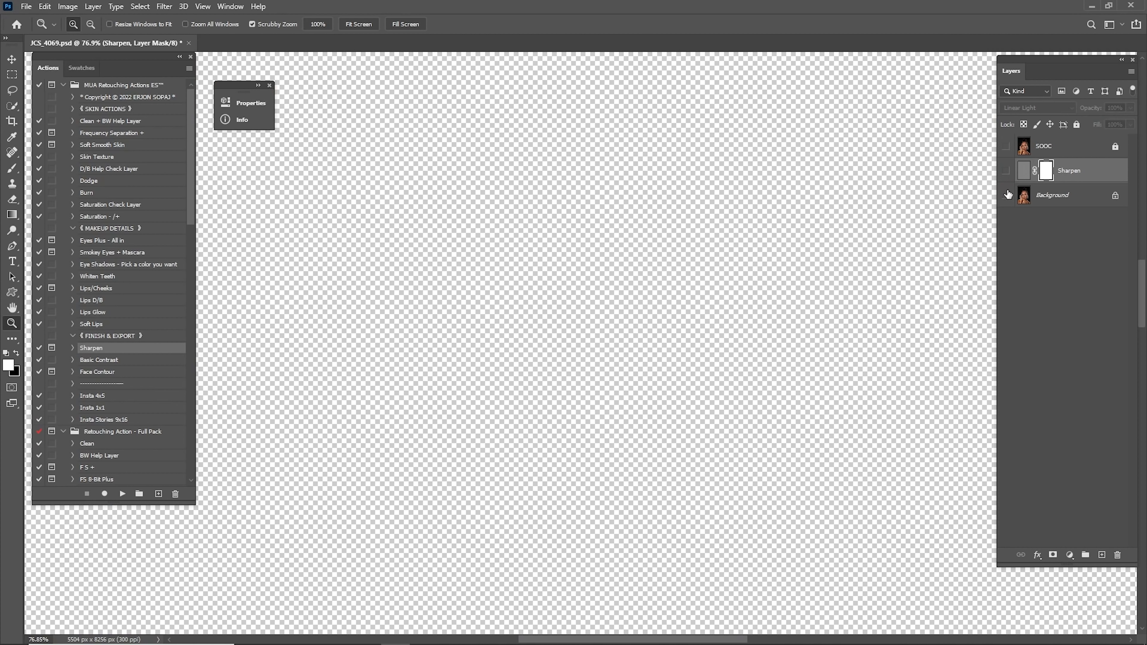
click(1006, 195)
click(1006, 174)
- Set the Sharpen layer's opacity to 35% and check the eyes and forehead up close
key(ctrl+0)
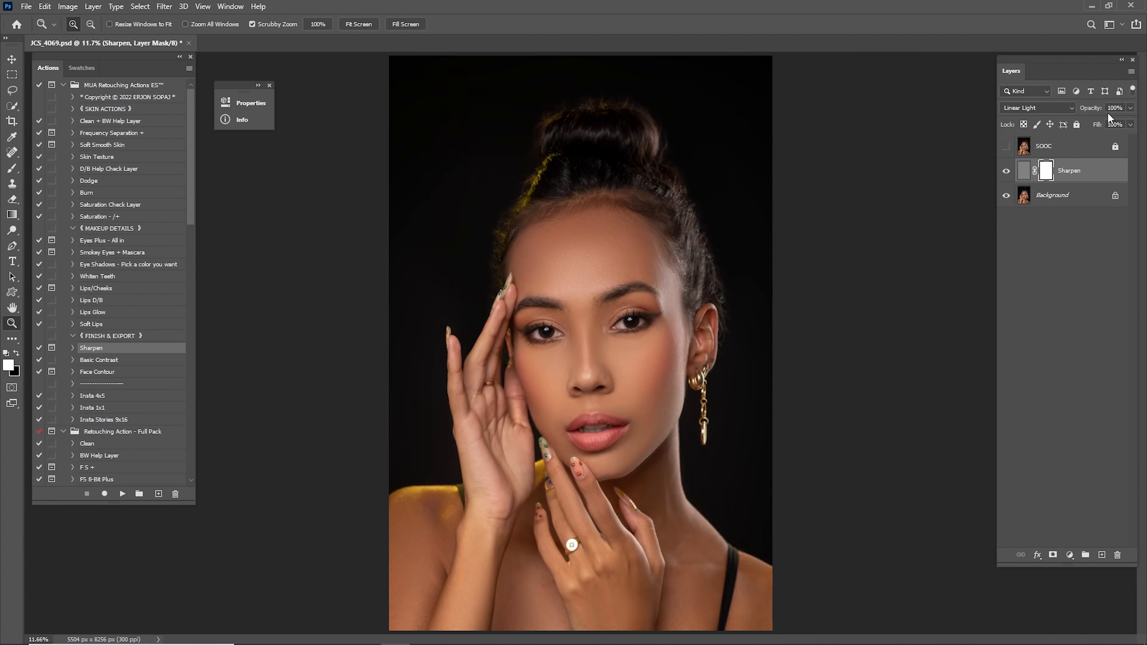
drag(1122, 108, 1053, 105)
text(35)
click(594, 277)
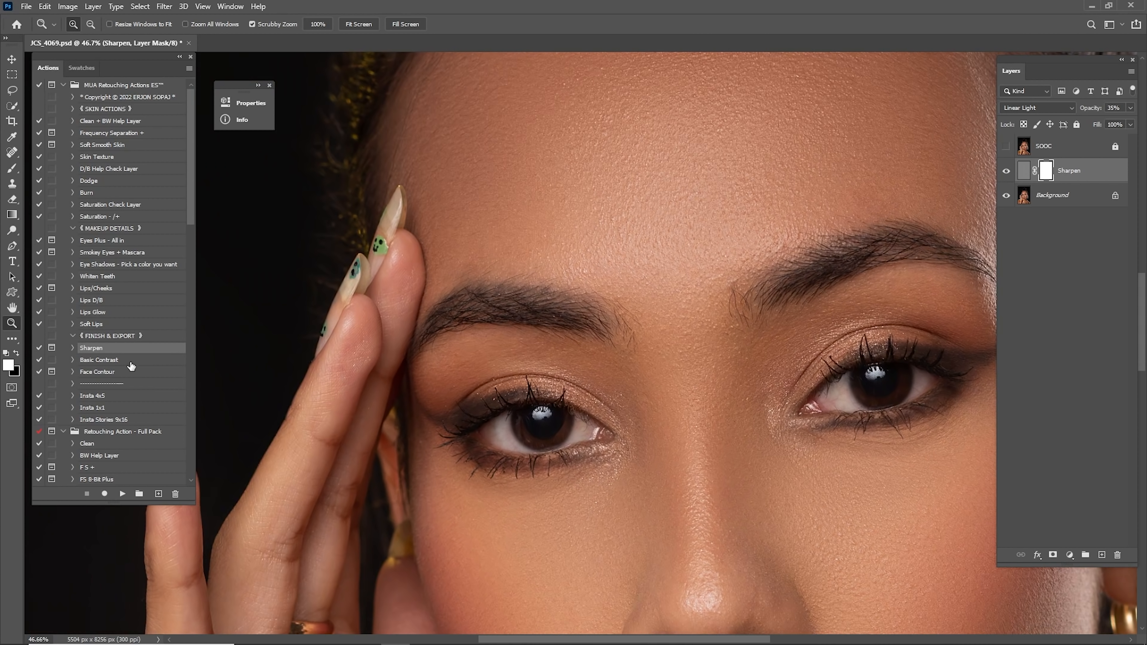
- Run the Basic Contrast action and set the Basic Contrast layer's opacity to 25%
click(111, 360)
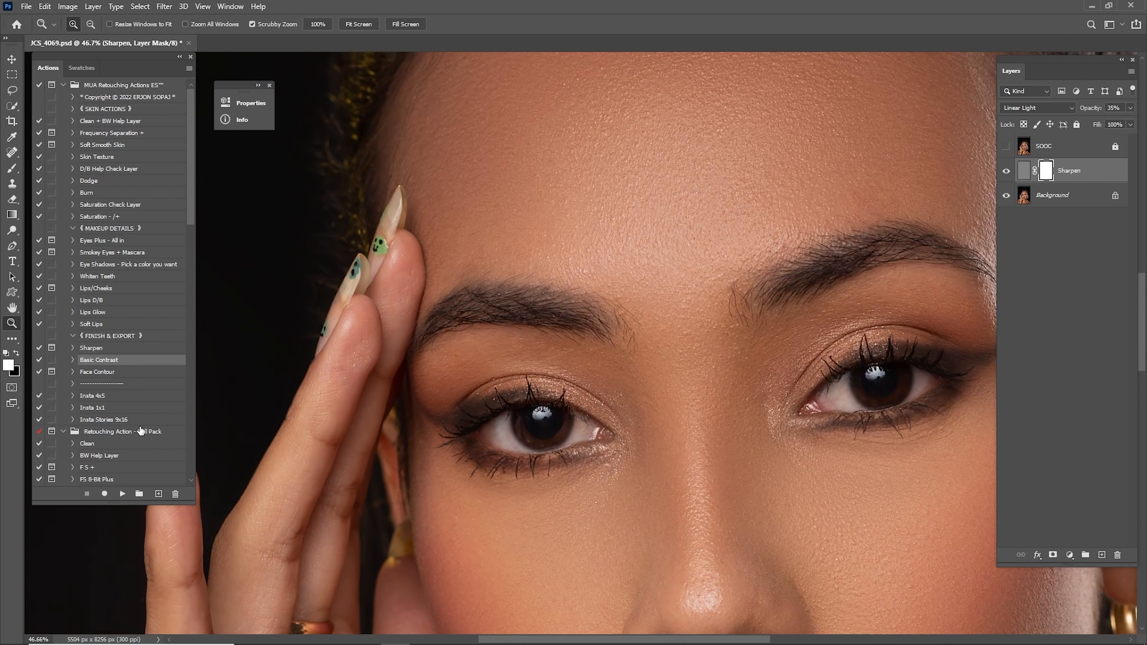
click(123, 494)
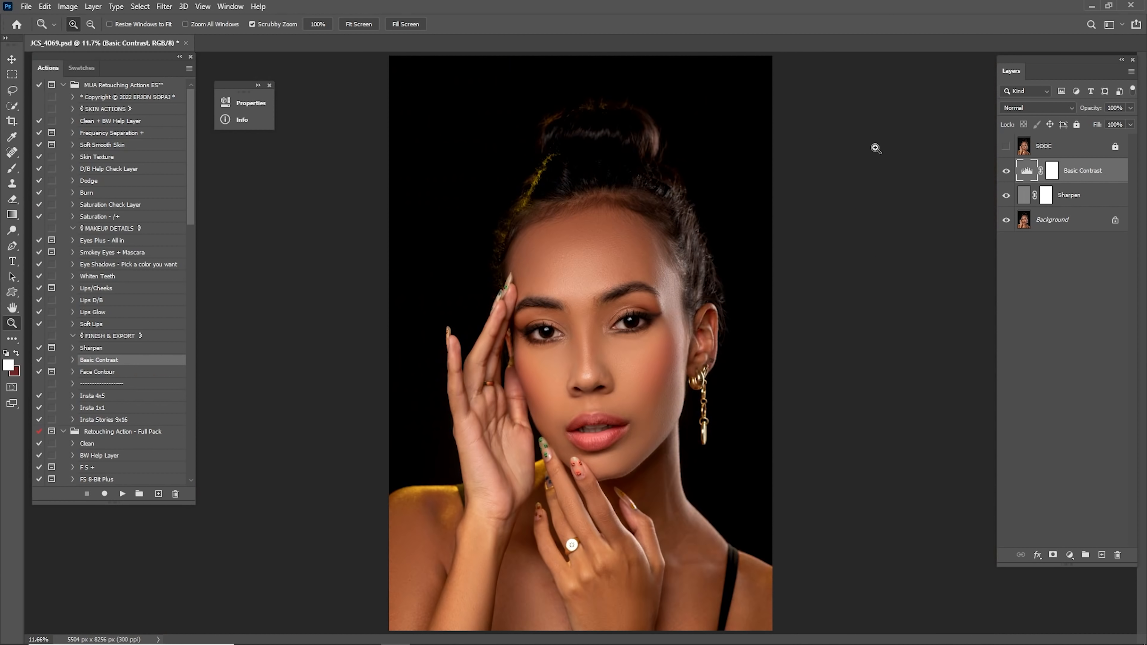
click(1005, 171)
click(1004, 172)
click(1112, 107)
text(25)
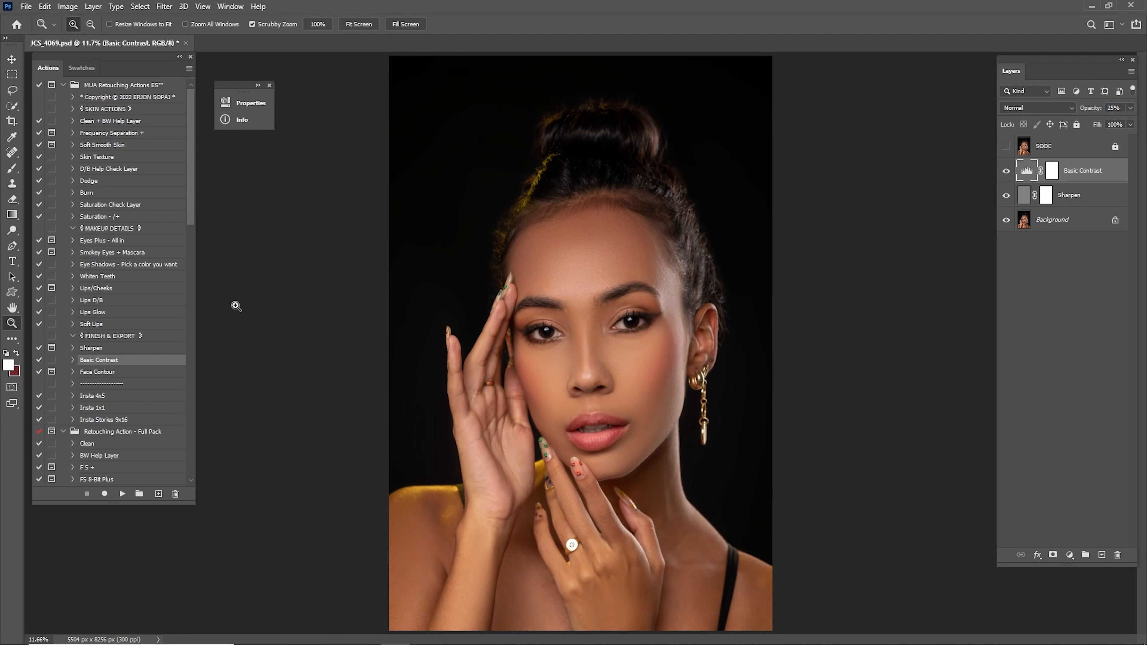
- Run the Face Contour action and compare the portrait with the Contour layer switched off and on
click(119, 373)
click(126, 494)
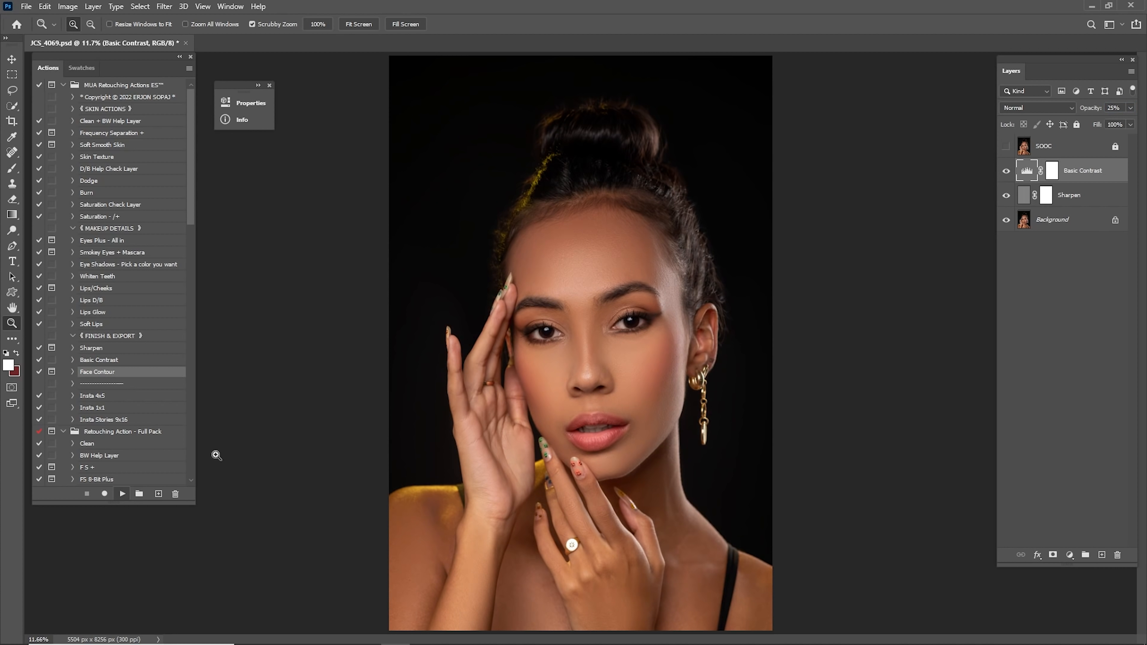
click(555, 247)
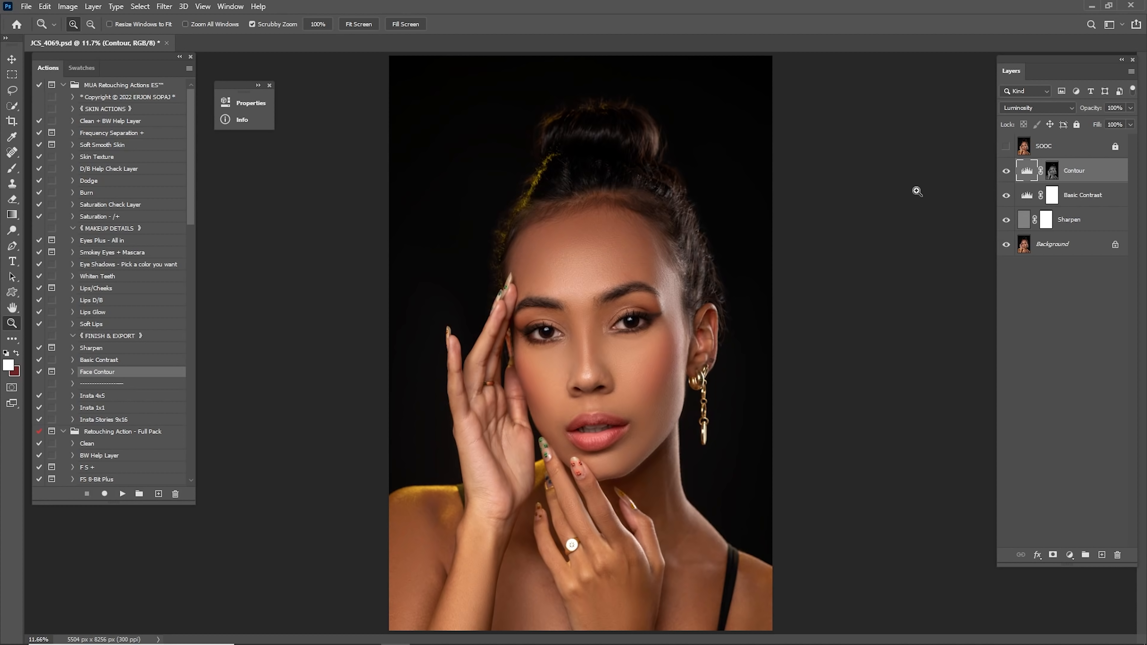
click(1006, 171)
click(1006, 171)
click(1006, 171)
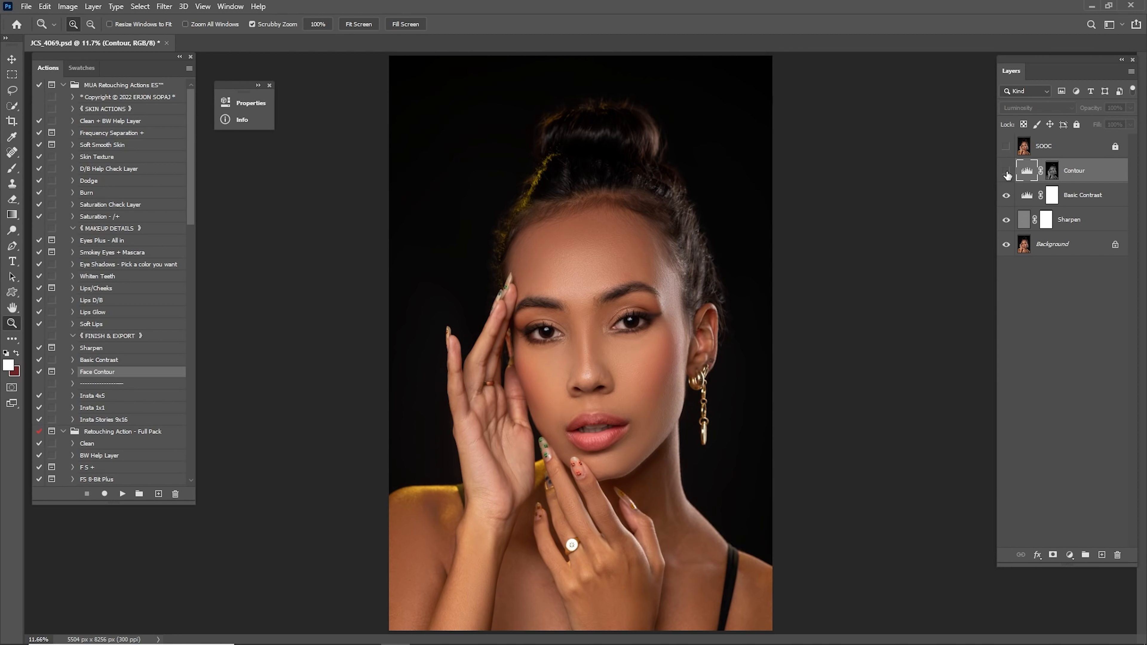
click(1006, 171)
click(1005, 171)
click(1006, 171)
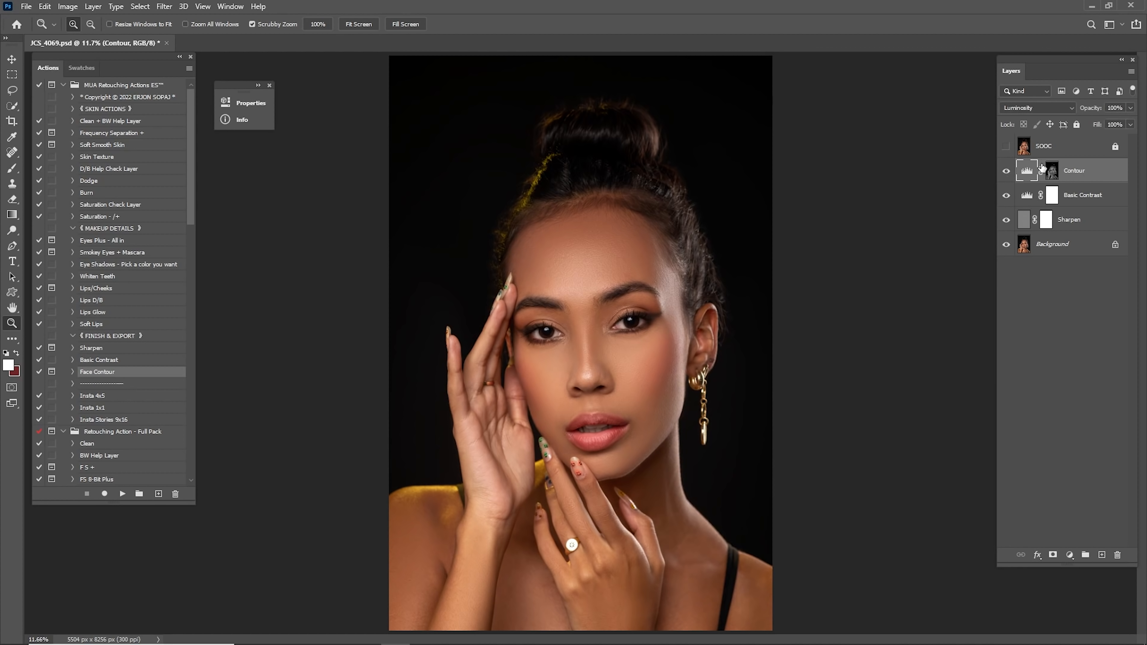
click(1069, 242)
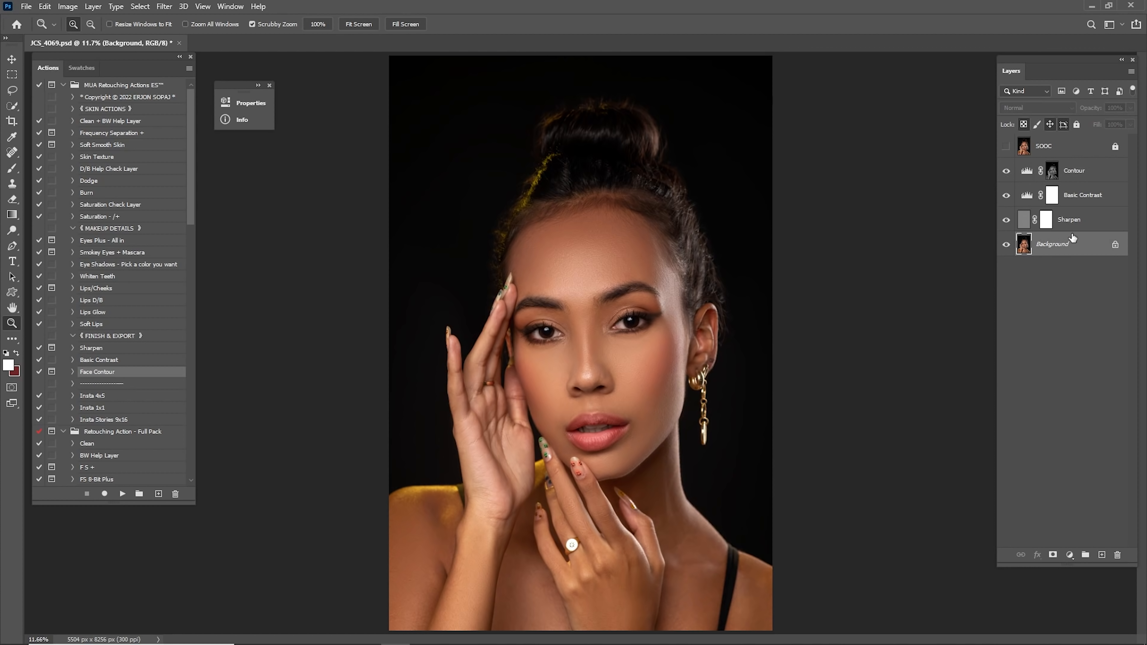
shift+click(1073, 173)
right_click(1074, 174)
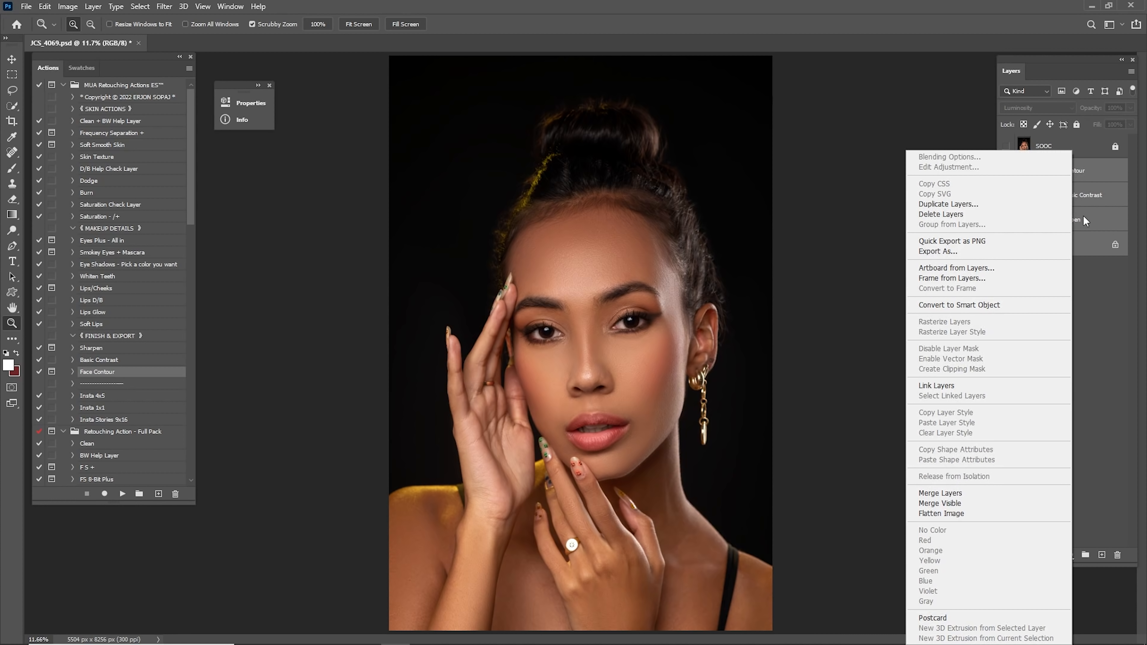
click(1093, 174)
- Lower the Contour layer's opacity and merge the Contour, Basic Contrast and Sharpen layers with the Background layer
click(1007, 172)
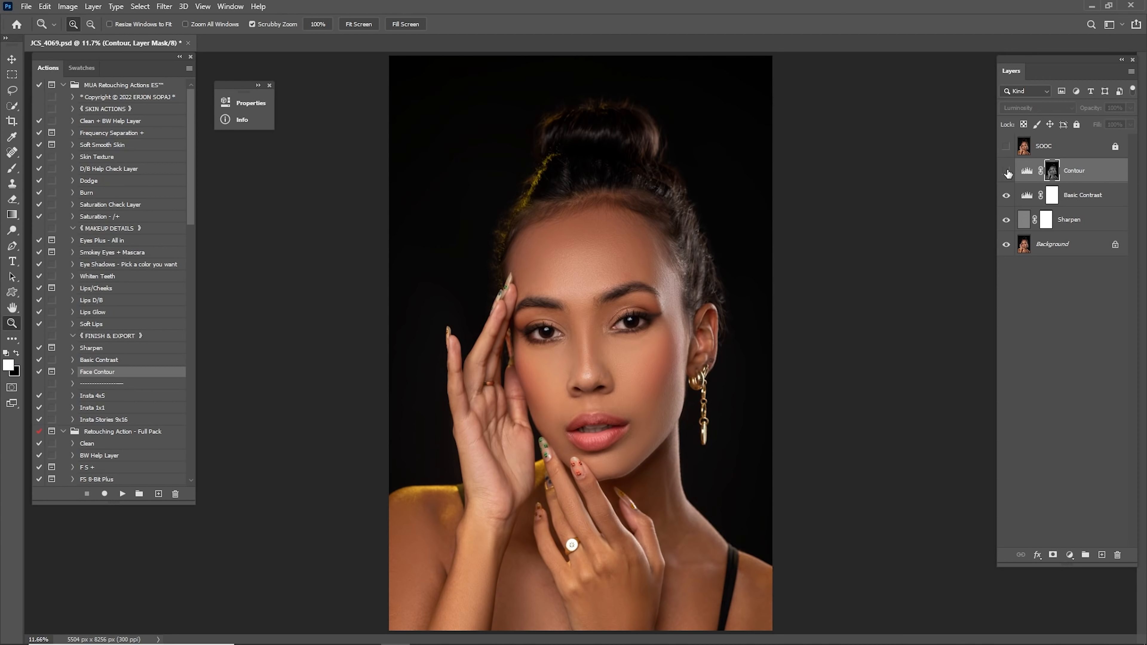
click(1007, 172)
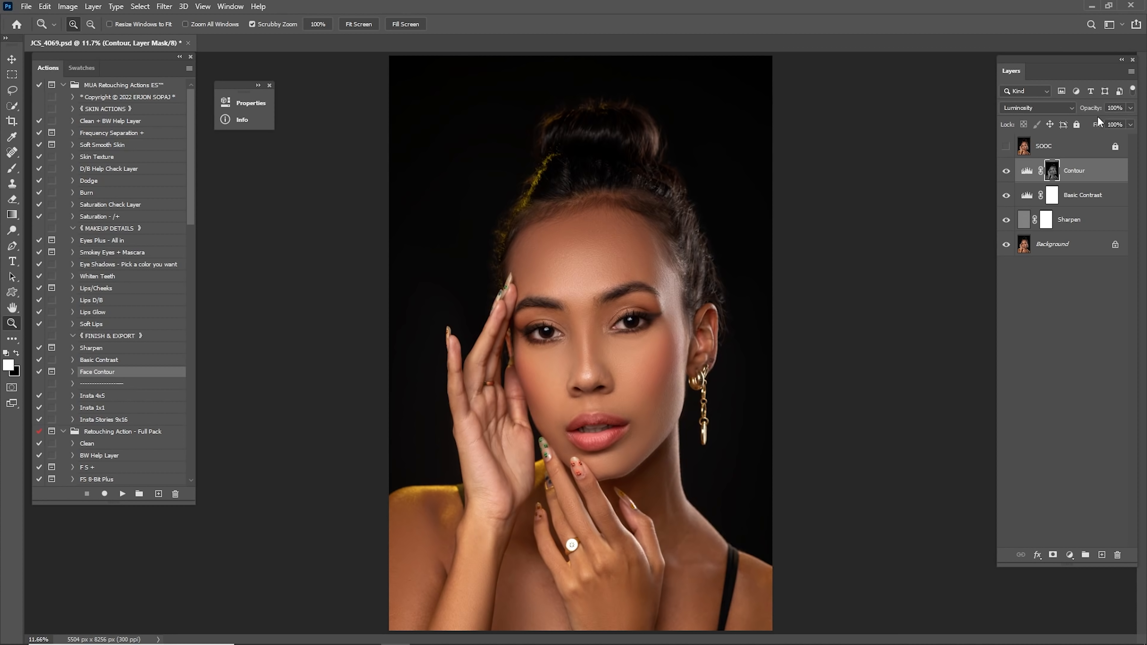
drag(1087, 113, 1075, 113)
click(1070, 274)
right_click(1083, 191)
click(967, 493)
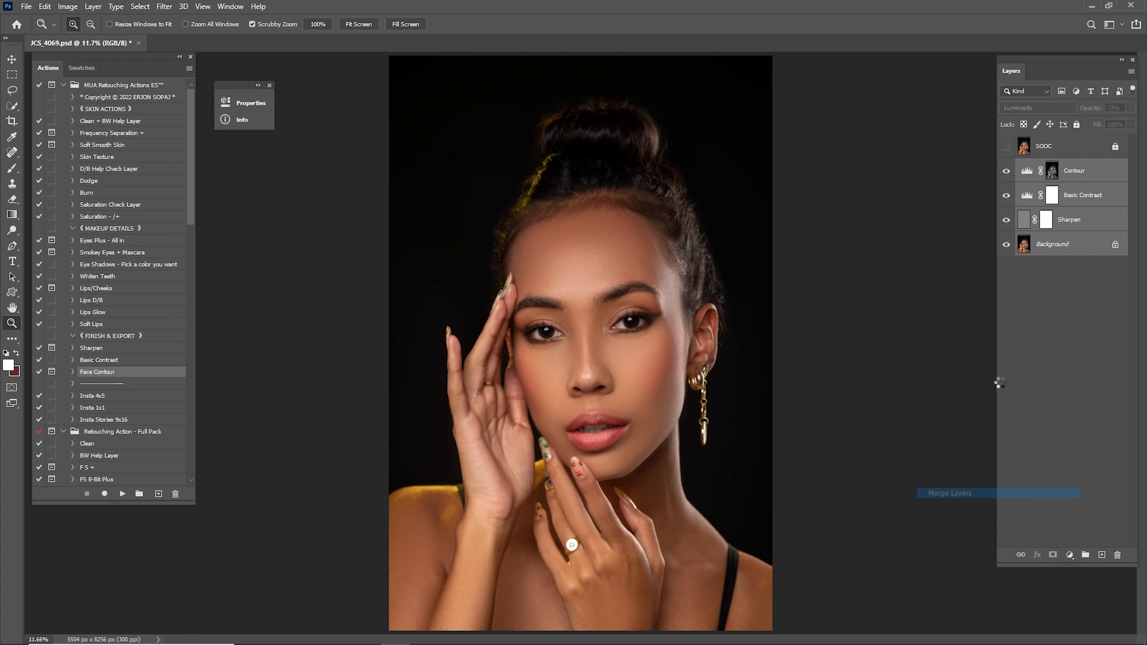
- Compare the finished portrait with the original by toggling the SOOC layer's visibility
click(1006, 147)
click(1005, 147)
click(1005, 146)
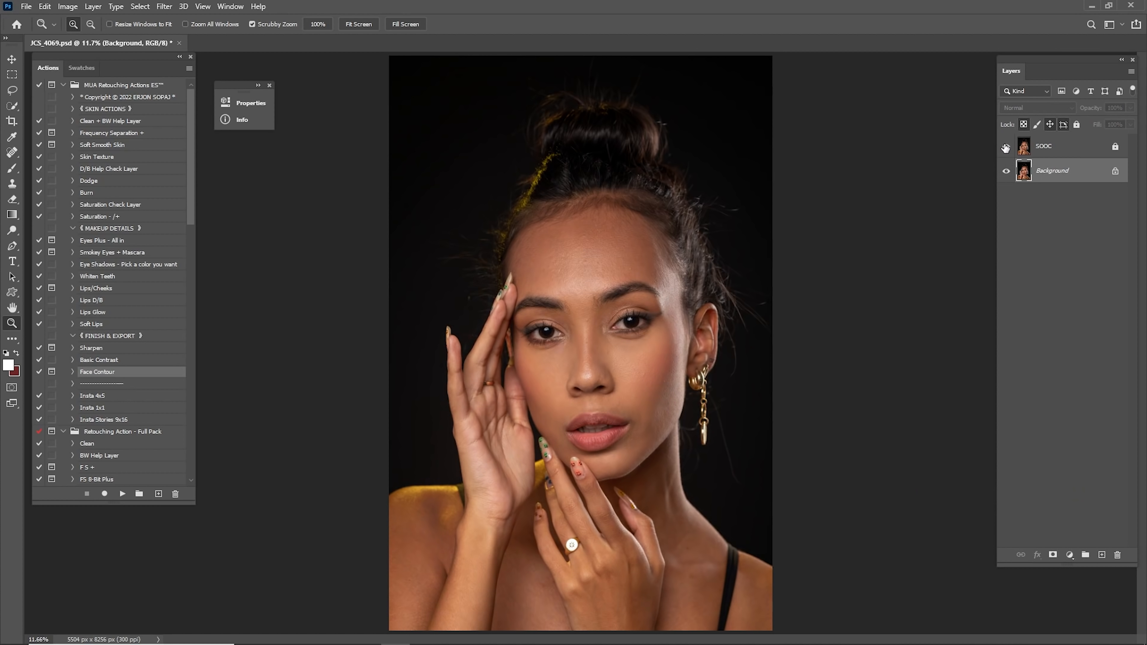
click(1005, 146)
click(1005, 146)
click(1005, 146)
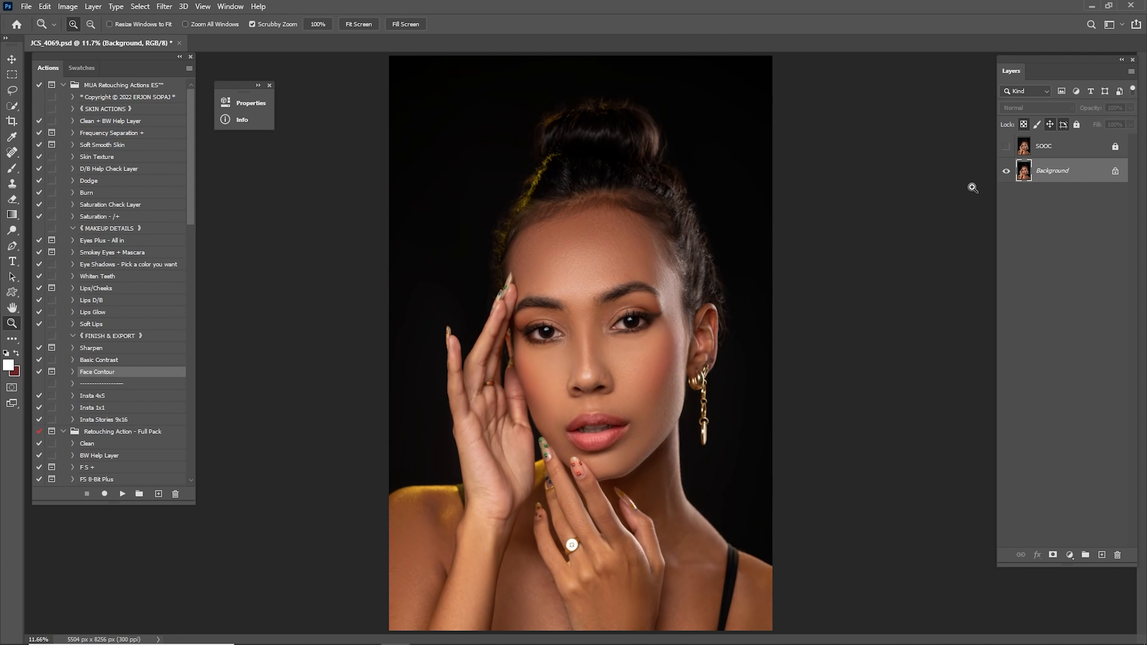
- Compare the retouched forehead skin with the original up close by toggling the SOOC layer's visibility
drag(599, 271, 984, 159)
click(1006, 147)
click(1006, 147)
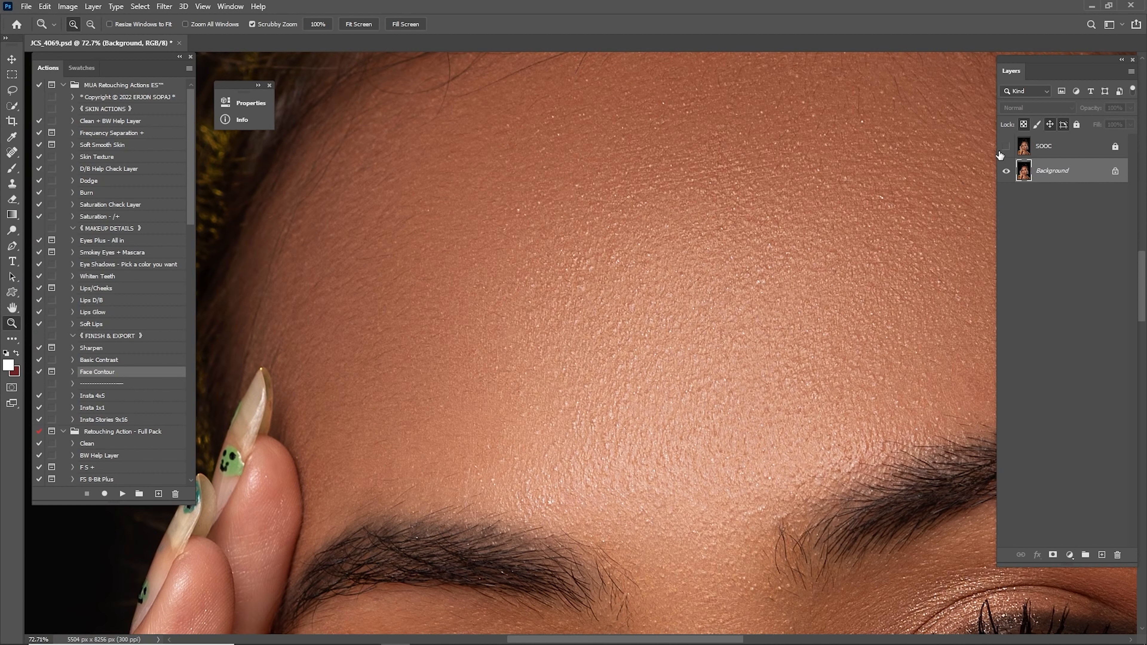
click(1005, 147)
click(1000, 156)
- Compare the retouched nose area and lower face with the original by switching the SOOC layer on and off
scroll(767, 398, down, 12)
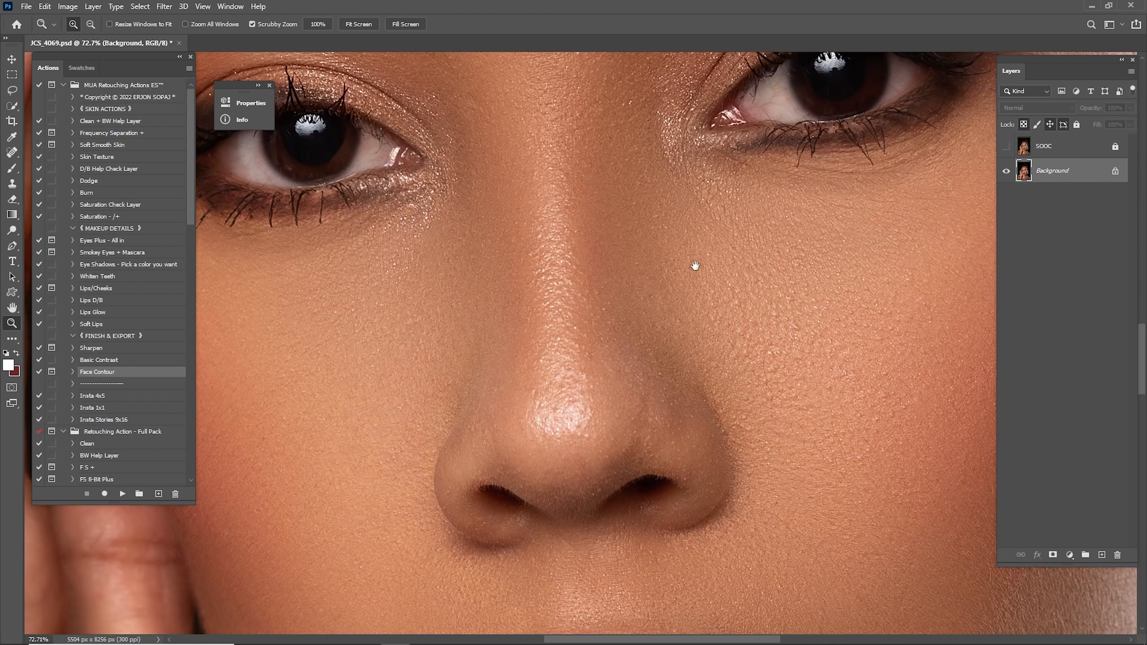
click(1005, 150)
click(1005, 150)
drag(867, 536, 800, 193)
drag(800, 357, 730, 440)
click(1001, 156)
click(1001, 156)
- Inspect both cheeks and eyes up close and compare them with the original SOOC layer
drag(872, 133, 791, 449)
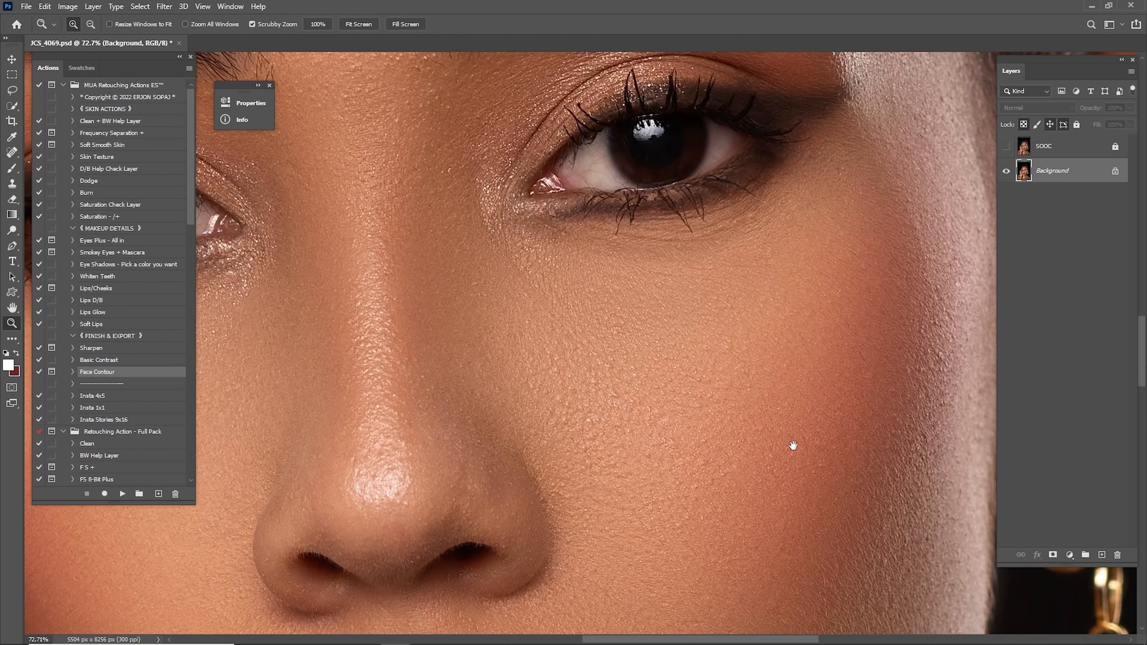
drag(839, 172, 804, 320)
drag(628, 359, 971, 278)
drag(803, 328, 900, 283)
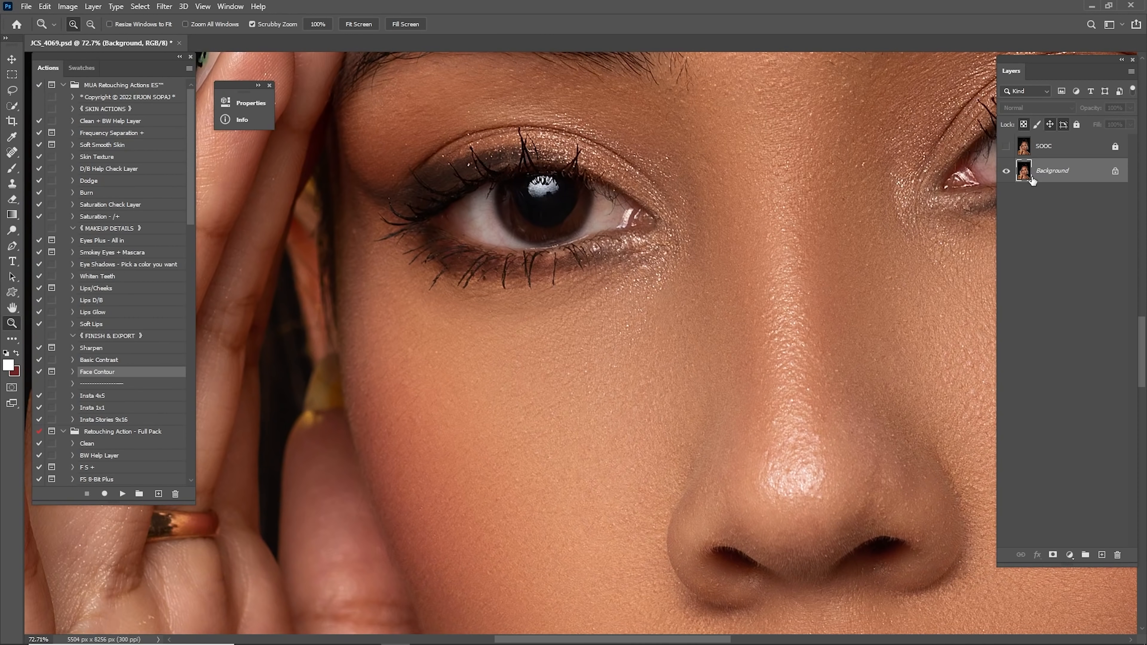
click(1006, 147)
click(1006, 147)
- Fit the whole portrait in view and compare it with the original by repeatedly toggling the SOOC layer, leaving it hidden
key(ctrl+0)
click(1012, 147)
click(1011, 151)
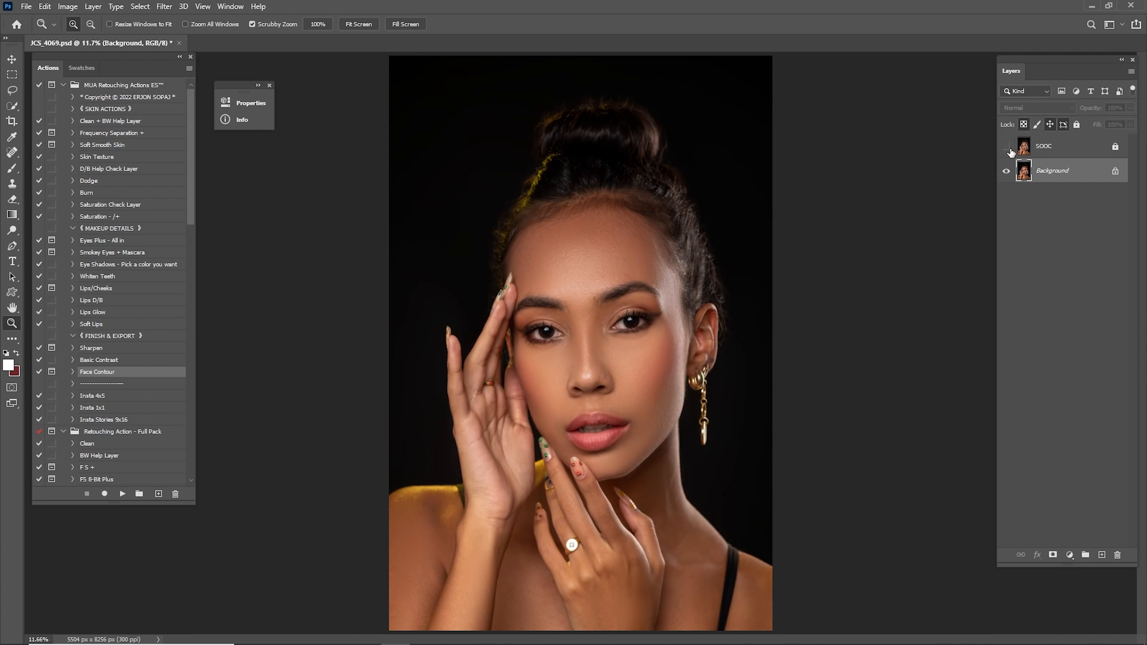
click(1011, 154)
click(1012, 154)
click(1013, 152)
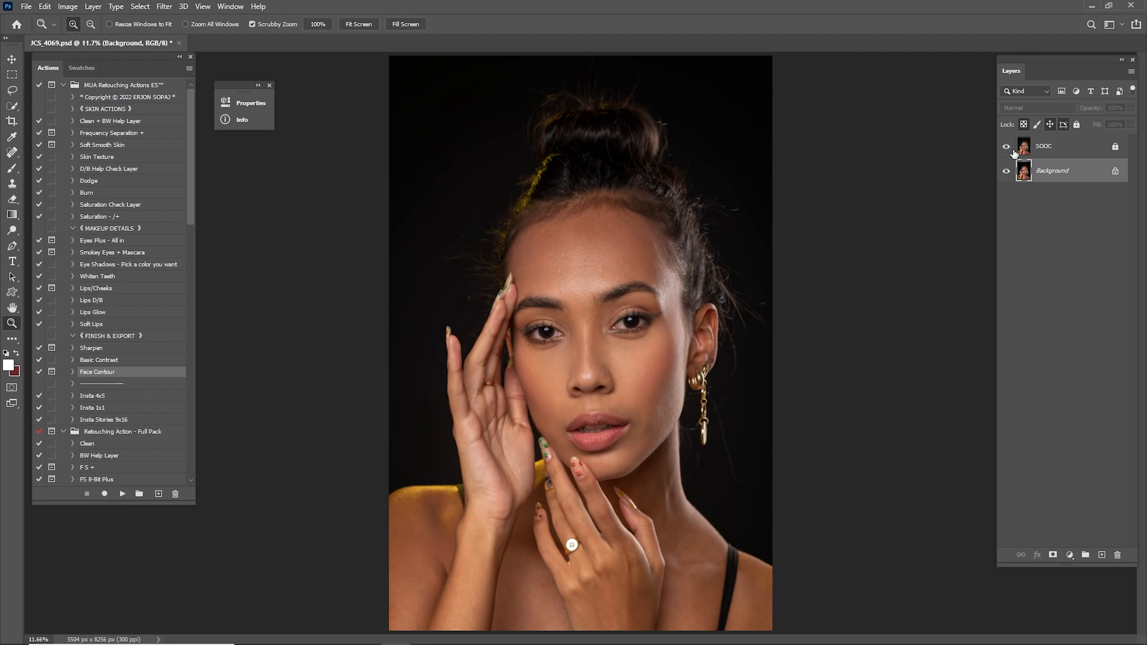
click(1015, 152)
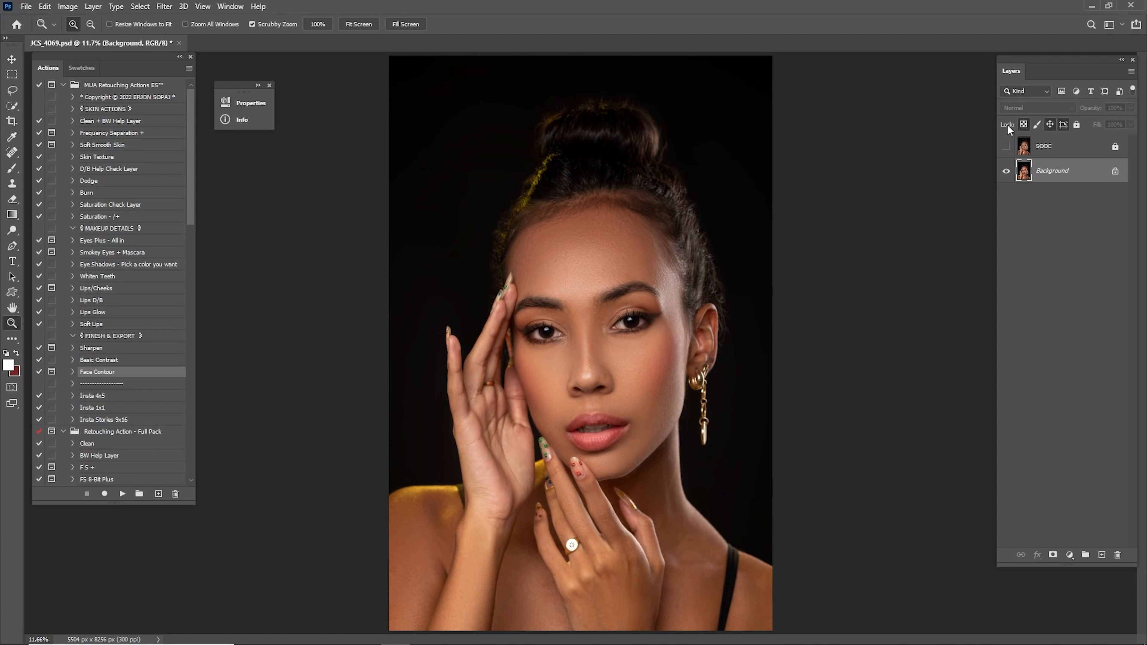